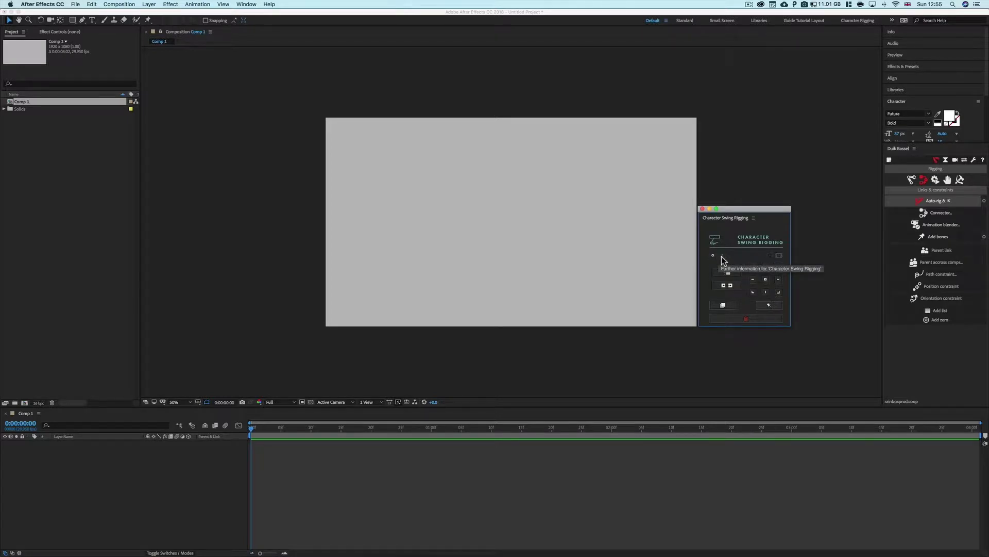
- Try the controller size across its range in the Character Swing Rigging settings, then leave the settings with it near mid-range
click(714, 256)
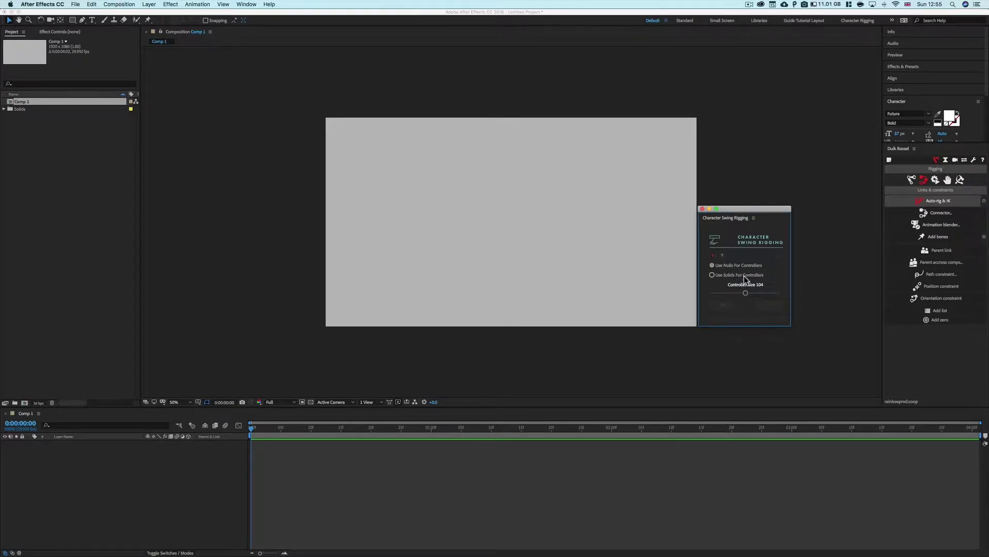
drag(746, 293, 743, 294)
drag(785, 292, 711, 293)
drag(729, 294, 747, 297)
click(715, 255)
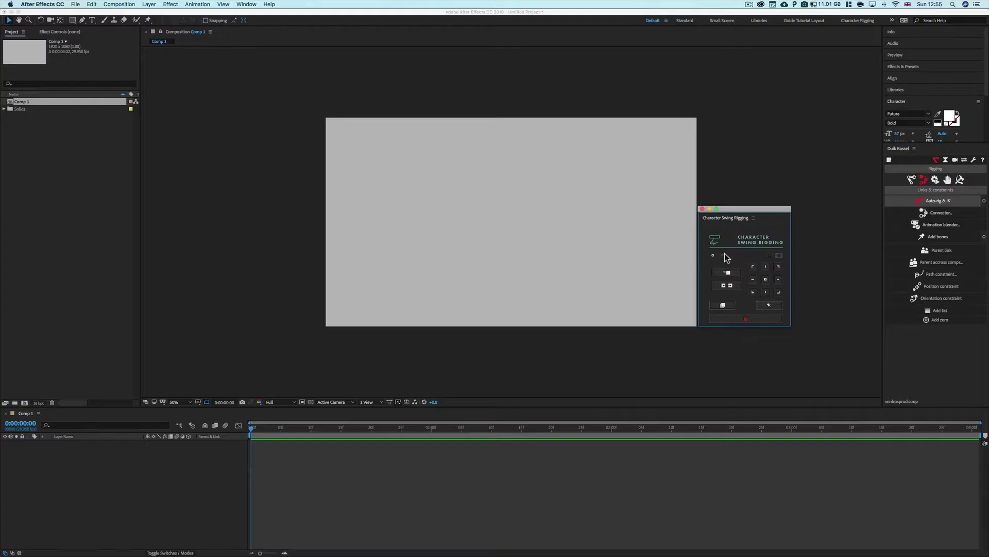
- Open the Character Swing Rigging information and read through the overview of its interface sections and features
click(723, 254)
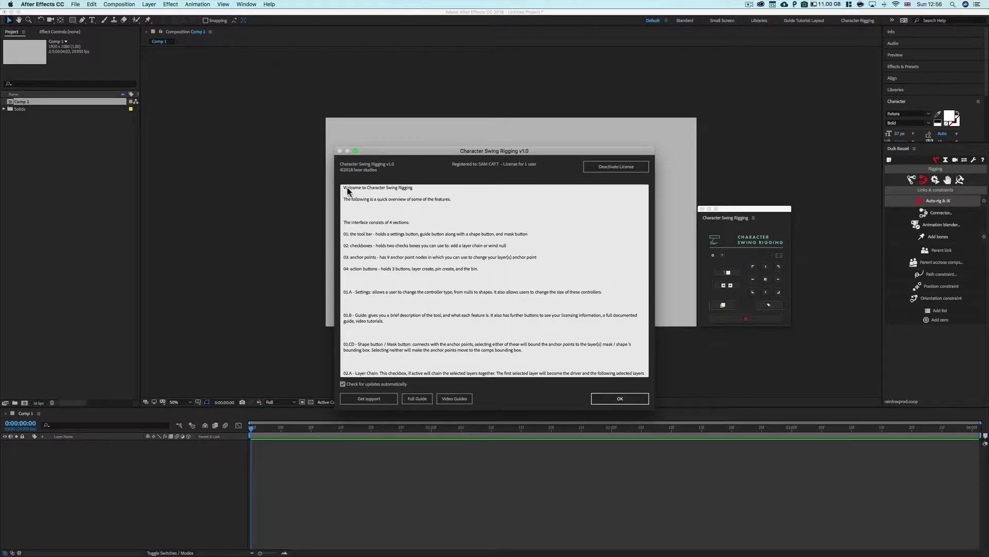
drag(343, 186, 472, 335)
click(471, 335)
scroll(431, 277, down, 5)
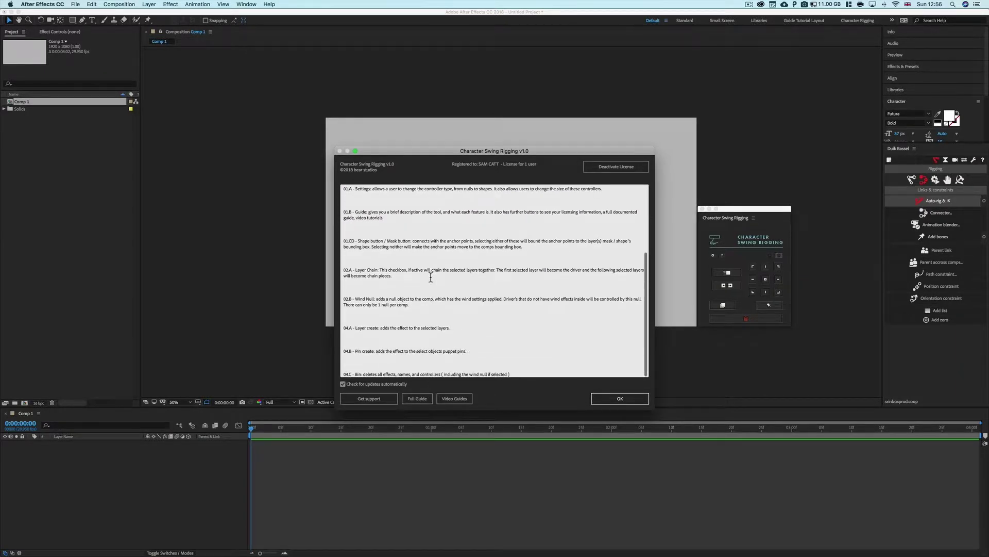
scroll(431, 277, up, 5)
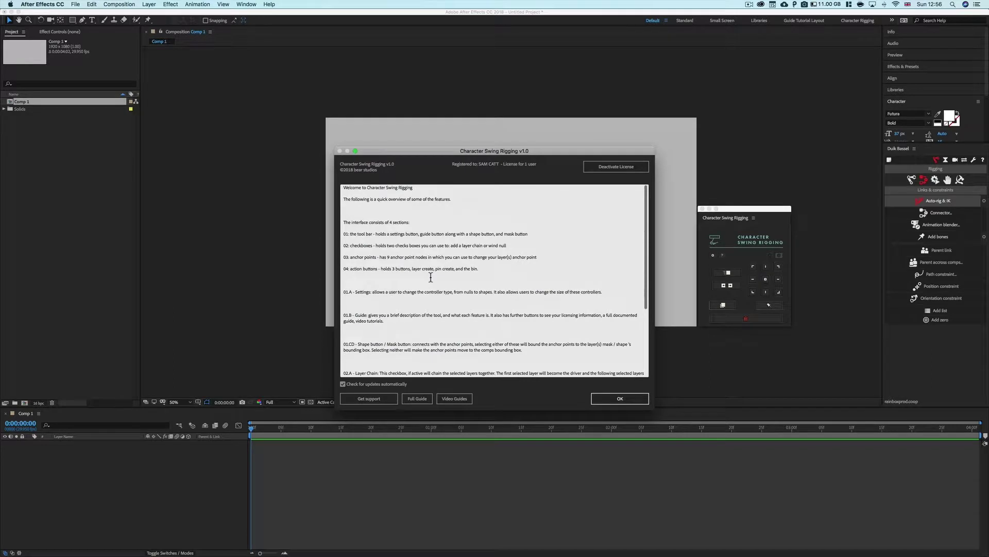
drag(409, 270, 453, 269)
click(470, 268)
scroll(443, 306, down, 5)
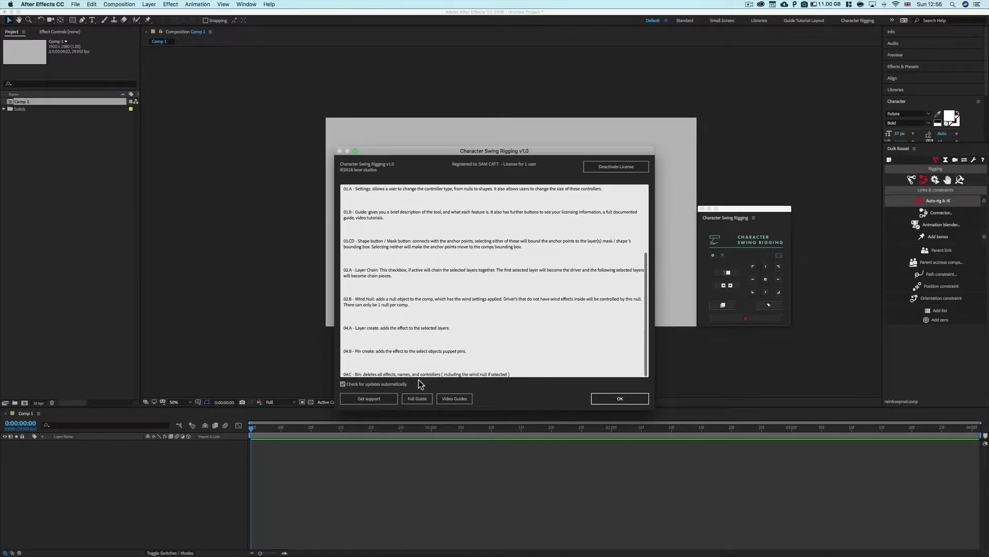
drag(415, 355, 368, 299)
click(371, 299)
- Open the full guide in Safari, browse page 8 and pages 20 to 23, and close the browser window
click(423, 396)
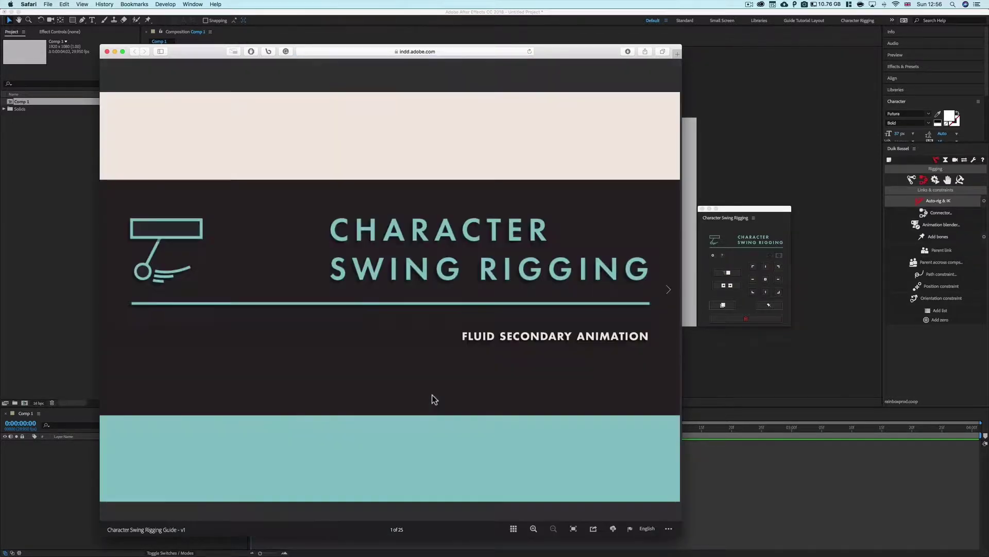
click(513, 529)
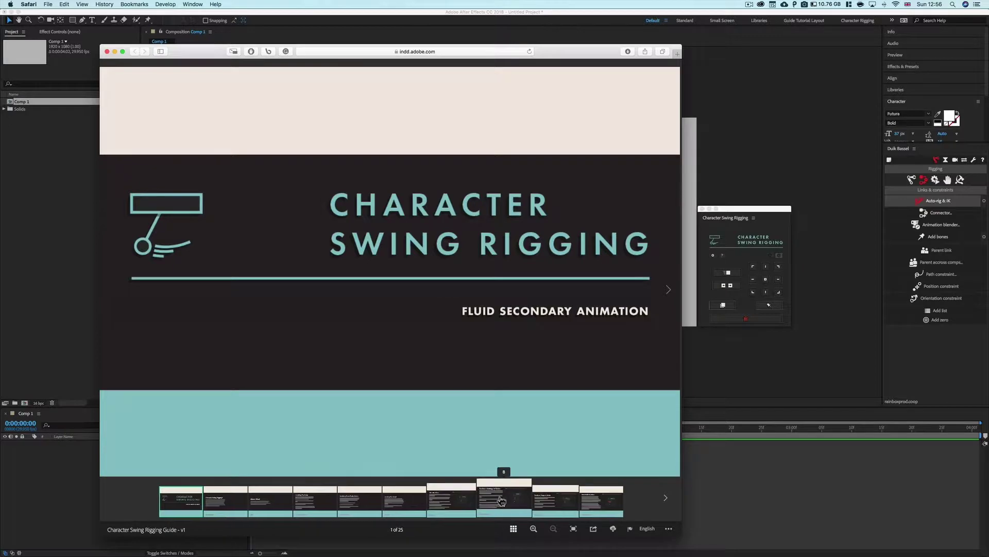
click(501, 499)
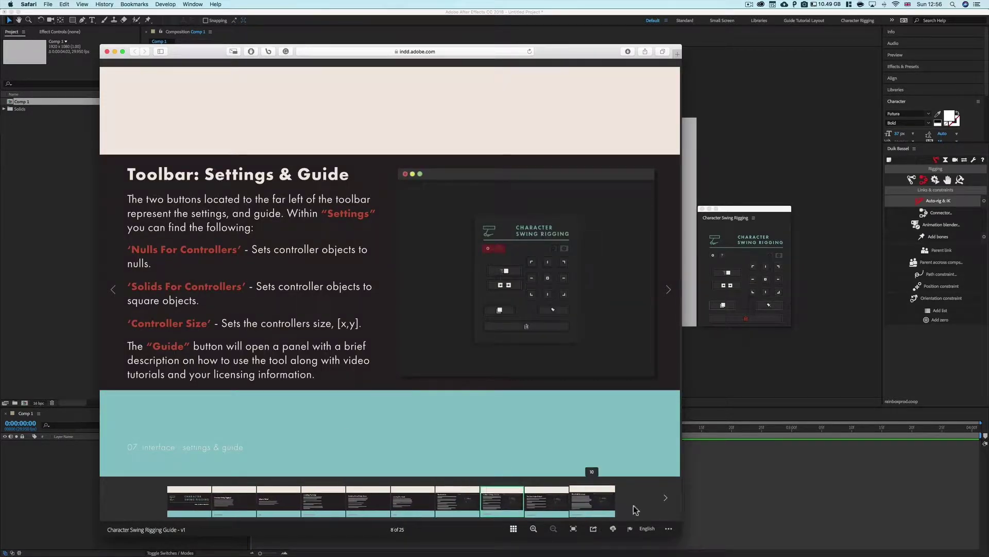
click(666, 498)
click(669, 501)
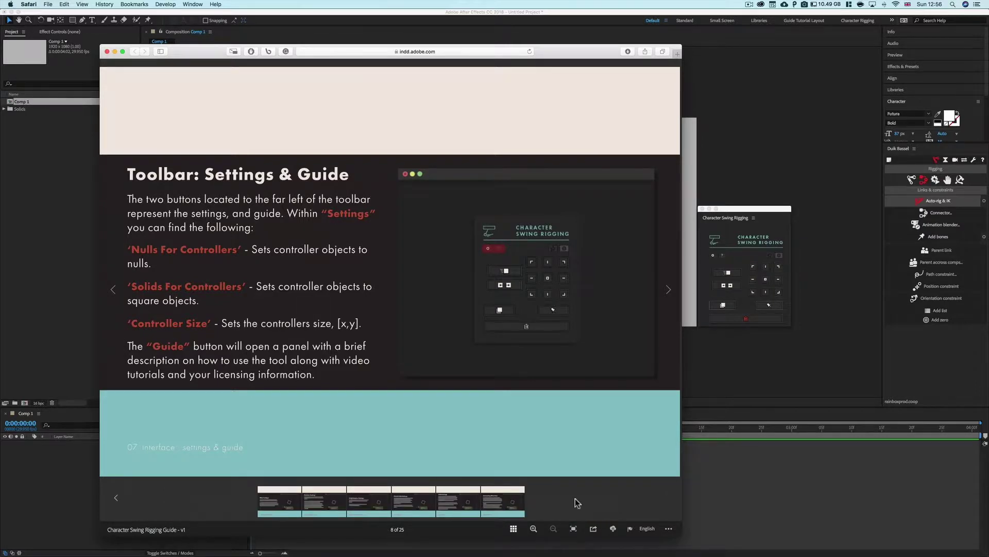
click(421, 508)
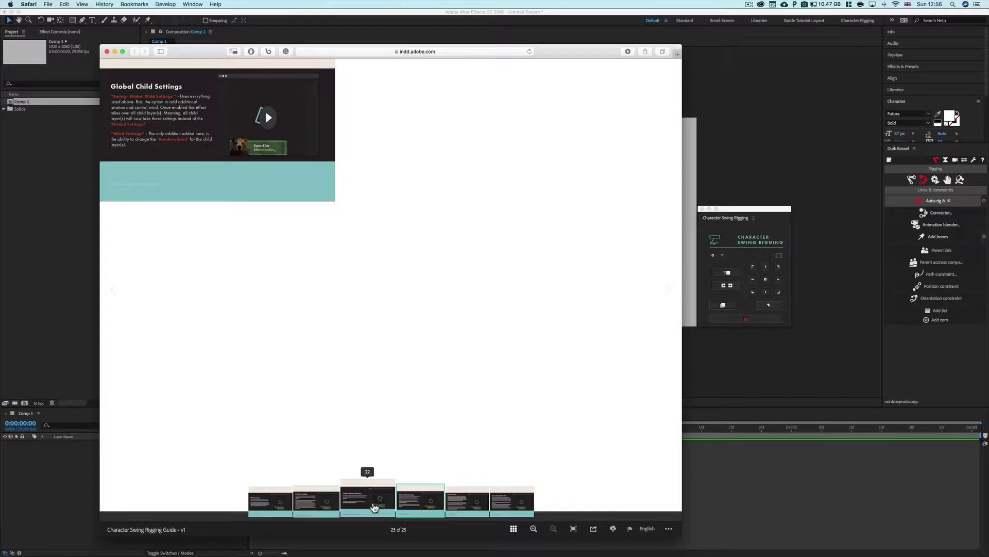
click(374, 507)
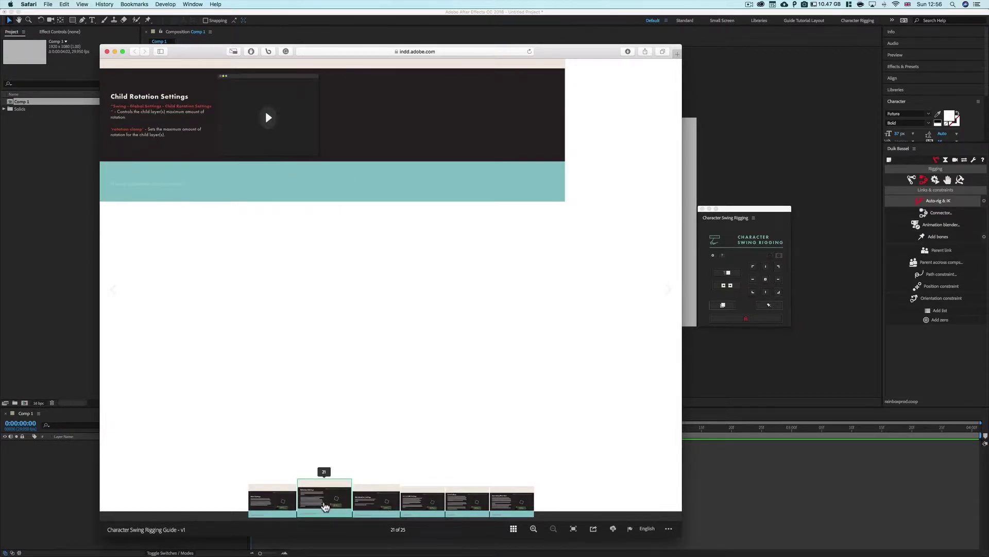
click(323, 502)
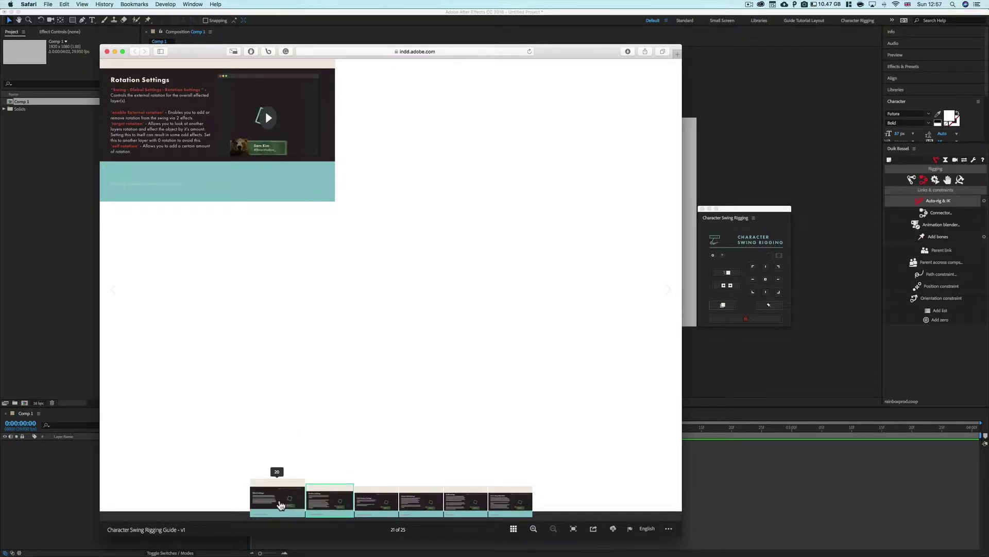
click(281, 504)
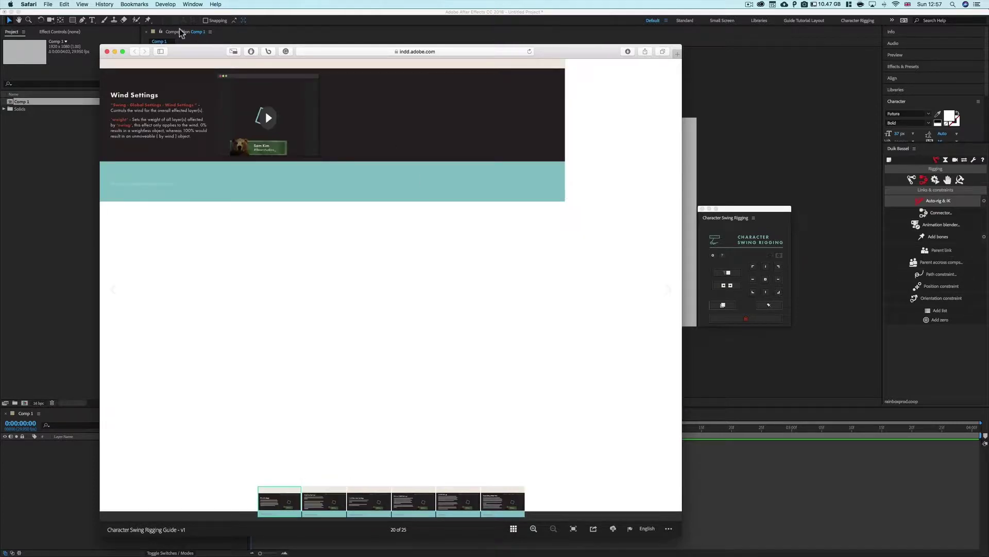
click(107, 52)
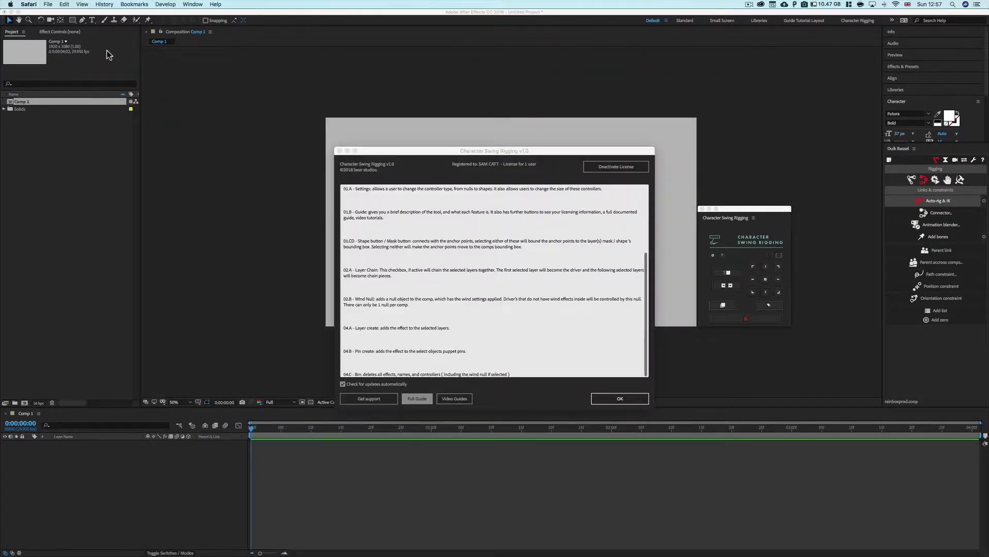
- Return to After Effects and check the video guides option before closing the Character Swing Rigging information dialog
click(457, 389)
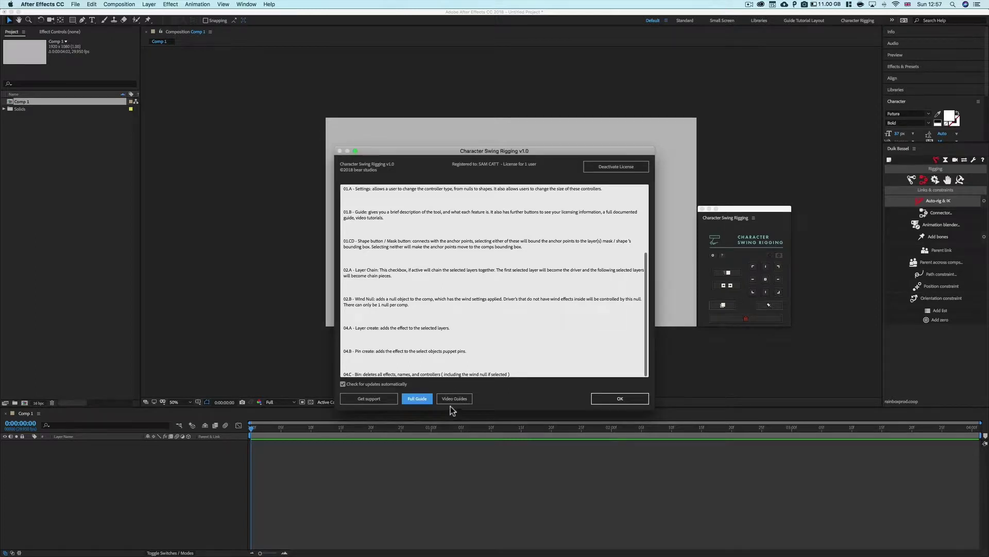
click(456, 401)
click(626, 400)
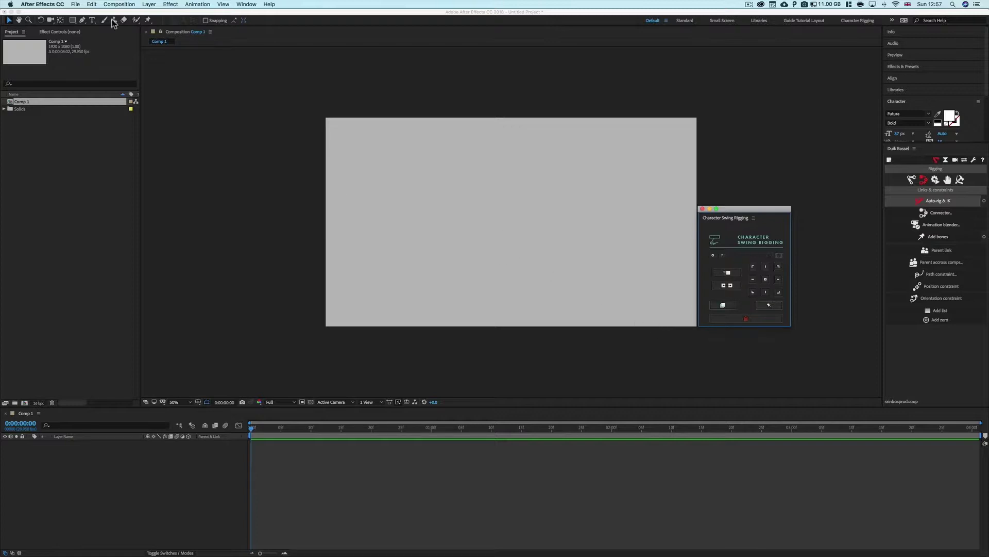
- Draw a dark square with the Rectangle tool as a new shape layer in the upper half of the composition
click(65, 20)
click(72, 20)
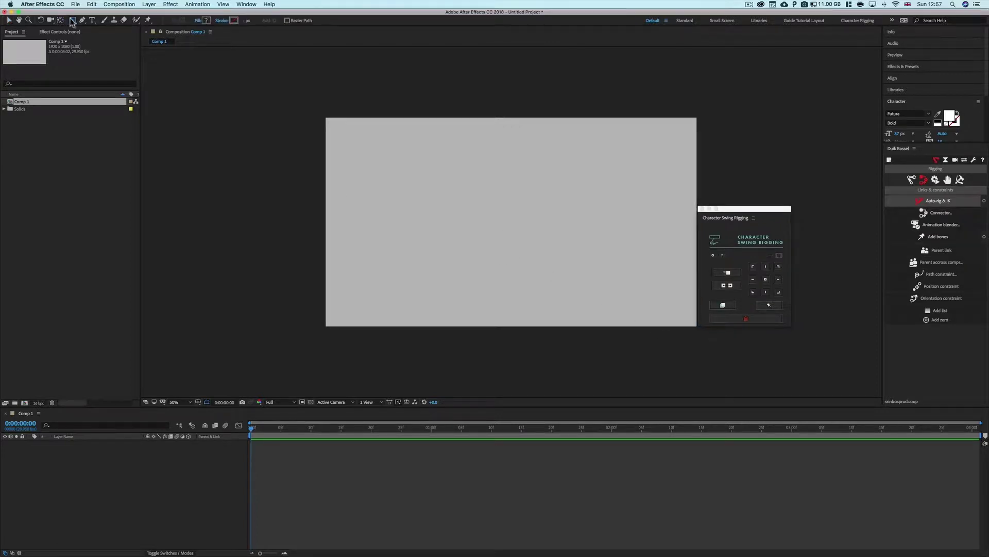
drag(446, 169, 489, 211)
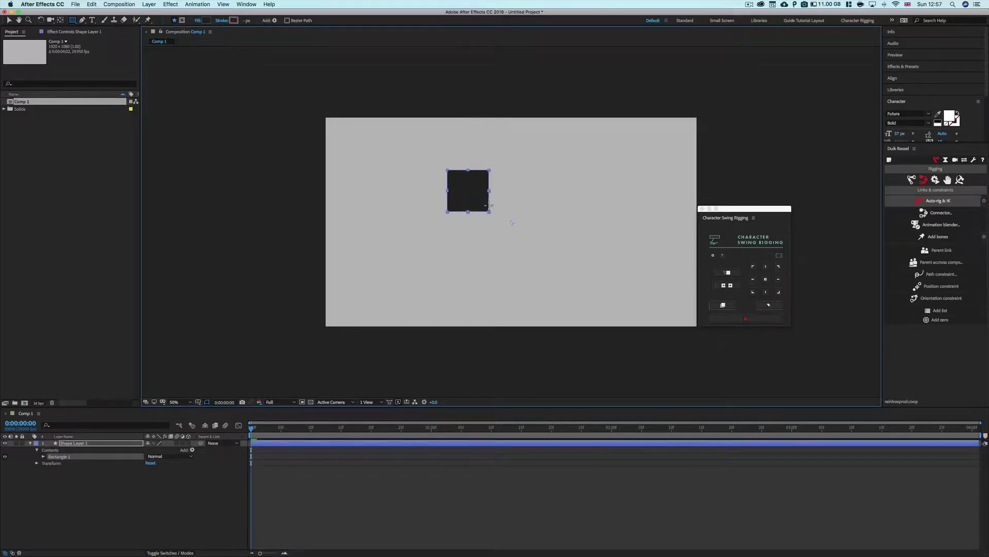
click(168, 478)
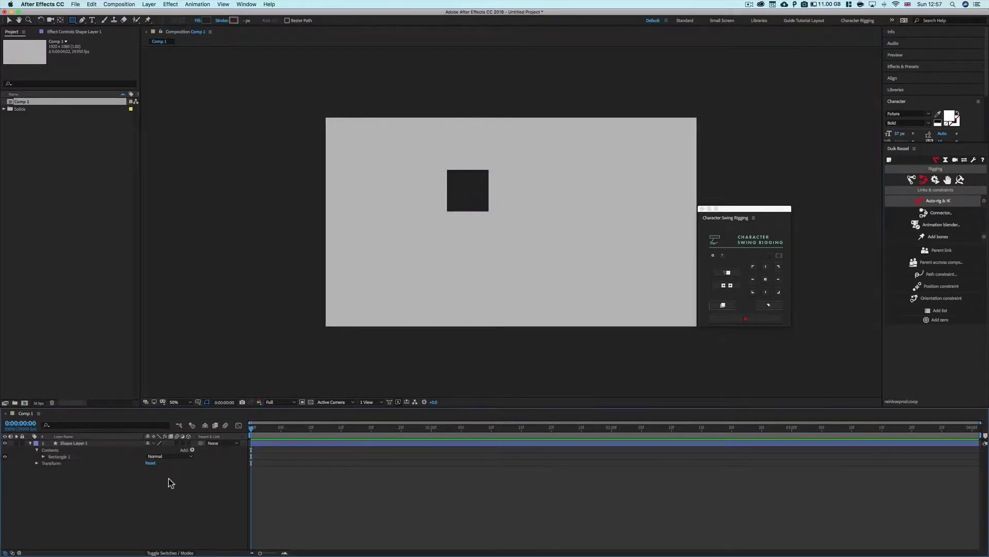
- Duplicate the square's shape layer and move the copy straight down so it slightly overlaps the original's lower edge
click(29, 443)
click(72, 444)
key(ctrl+d)
key(v)
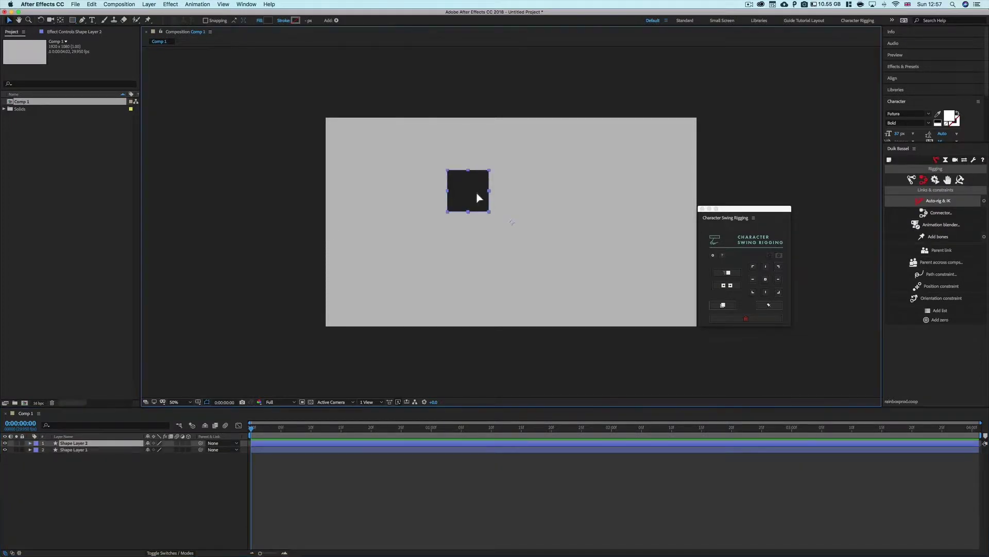
drag(477, 197, 474, 263)
- Duplicate the second square and place the new copy directly beneath it to form a vertical column of three
key(ctrl+d)
key(ctrl+Down)
key(ctrl+Down)
key(ctrl+Up)
key(ctrl+Up)
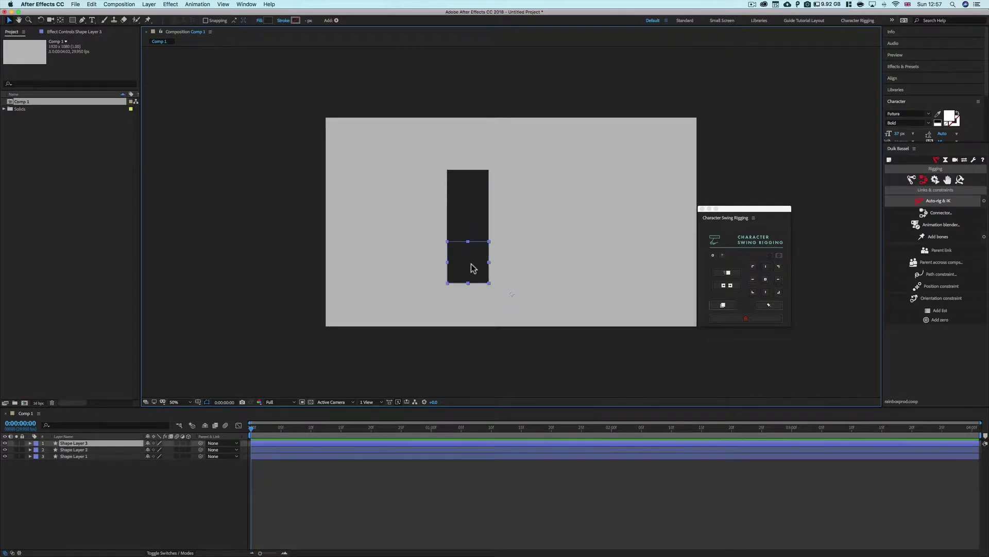
- Scale the middle square (Shape Layer 2) to 75% and the lowest square (Shape Layer 3) to 50%
shift+click(87, 450)
key(s)
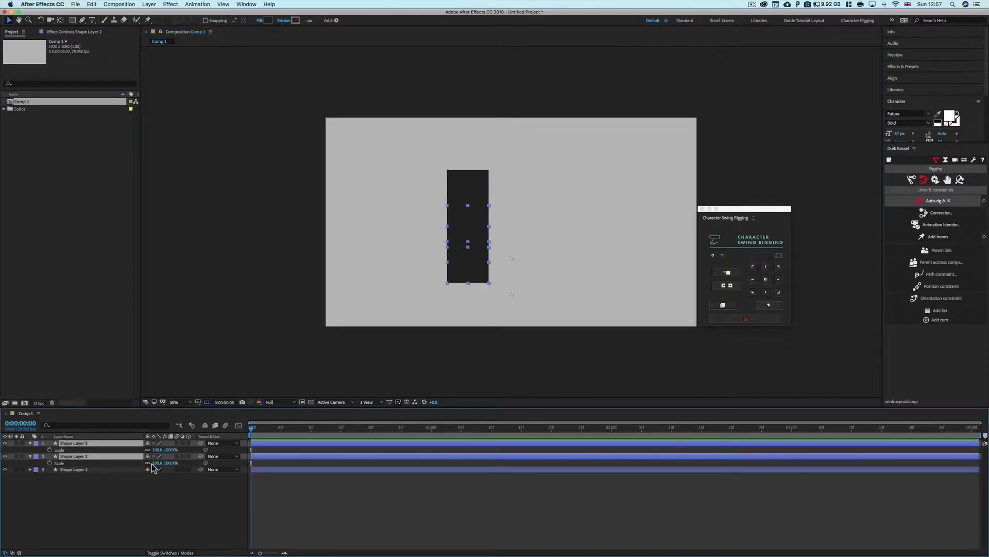
click(157, 463)
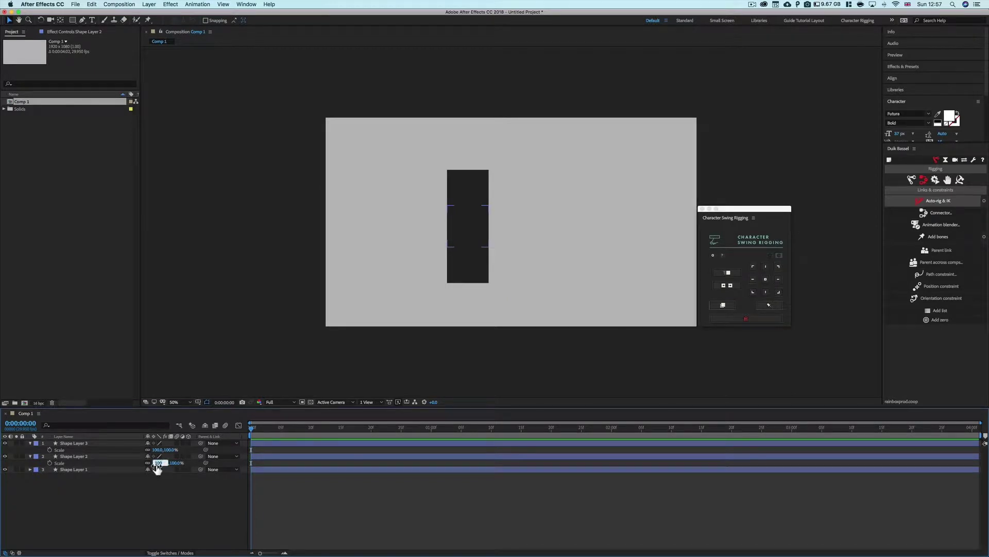
text(75.0,75.0)
key(Return)
click(158, 450)
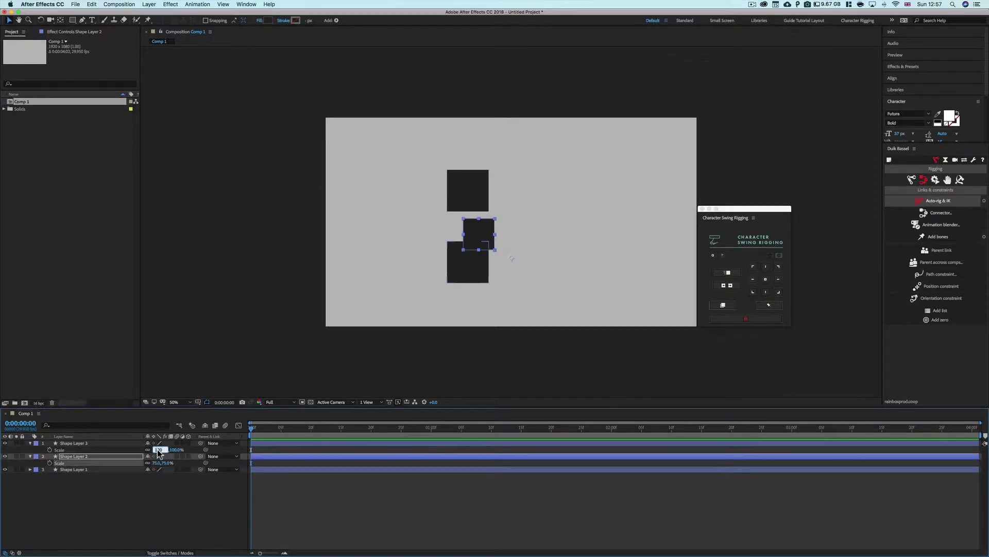
text(50)
key(Return)
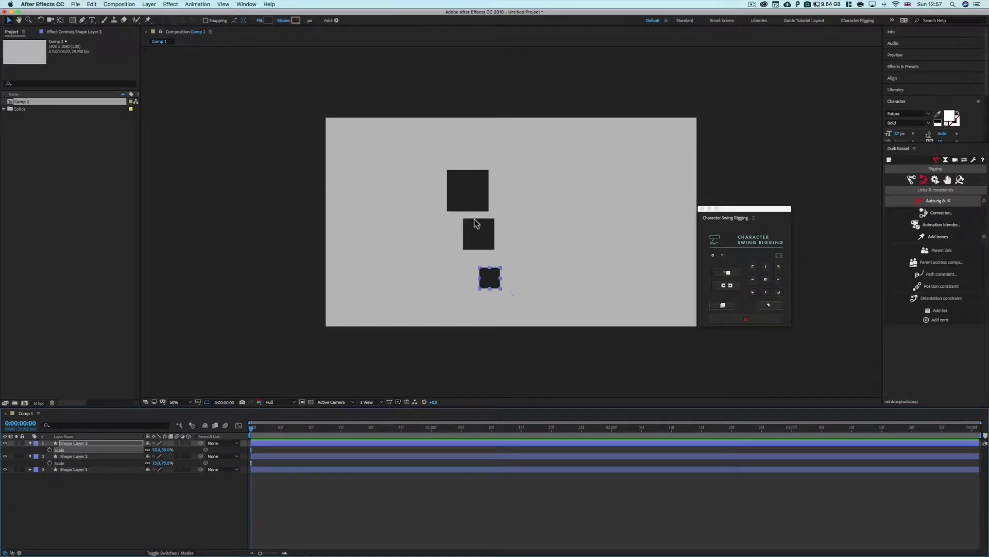
- Move the two scaled squares back under the large one so the three slightly overlap in a tapering column
click(481, 235)
drag(481, 235, 470, 223)
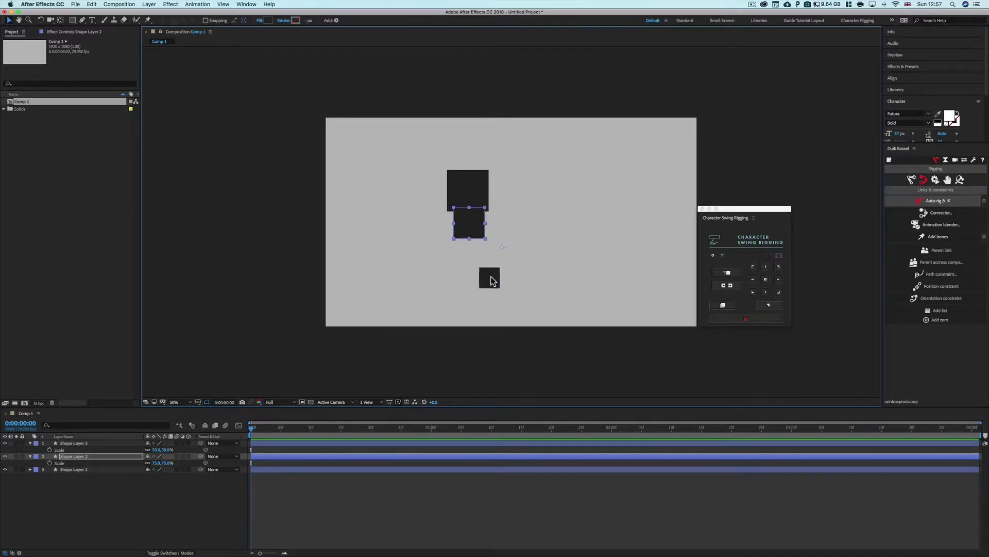
drag(489, 277, 470, 246)
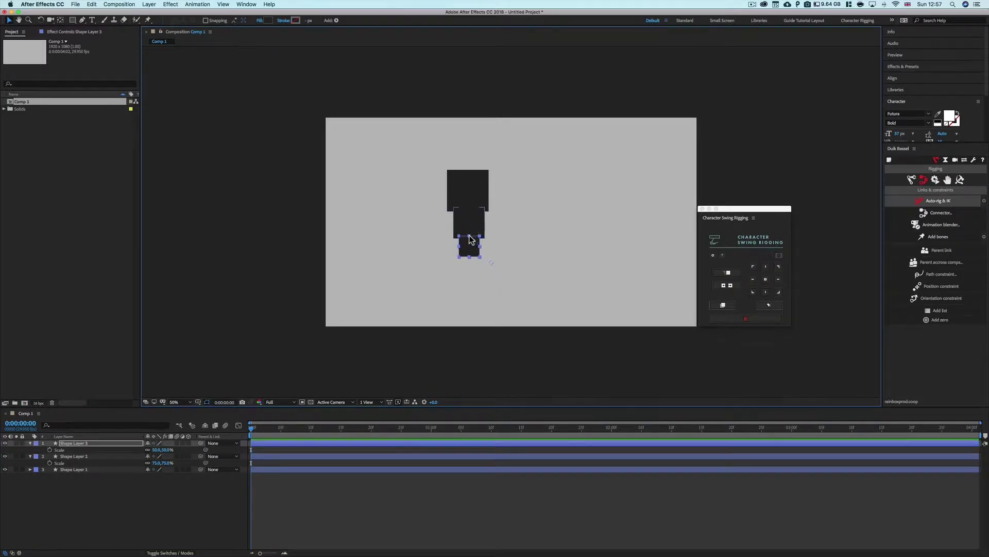
- Align all three squares to their common horizontal centre, relative to the selection
shift+click(472, 196)
shift+click(473, 222)
click(893, 77)
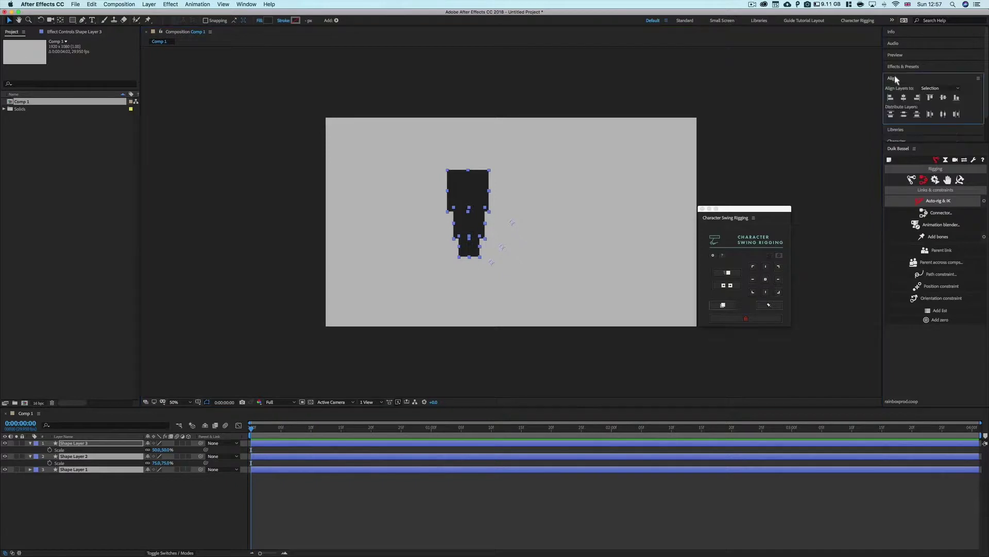
click(470, 195)
- Change the fill of the middle square to the slightly lighter dark grey 343434
click(468, 227)
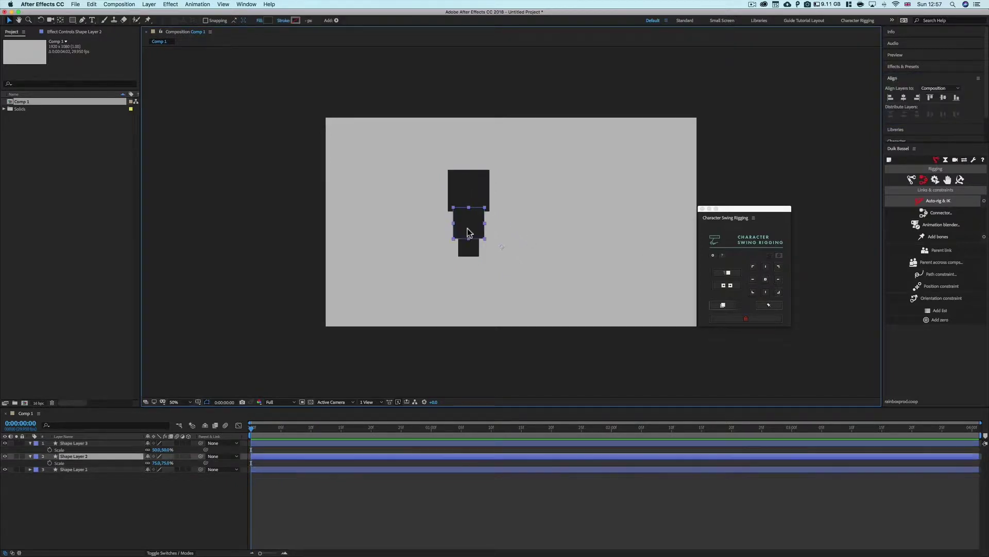
click(477, 221)
click(270, 21)
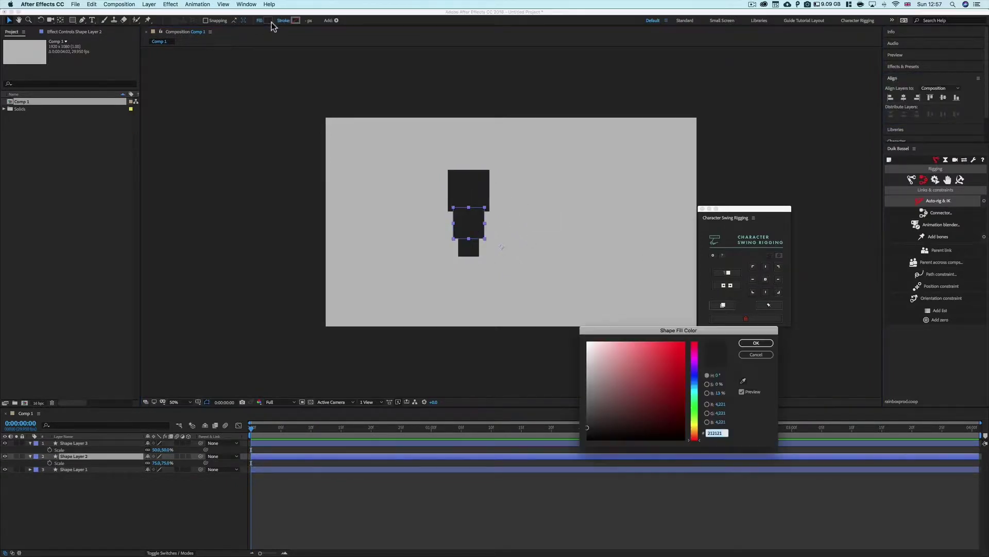
drag(590, 426, 587, 420)
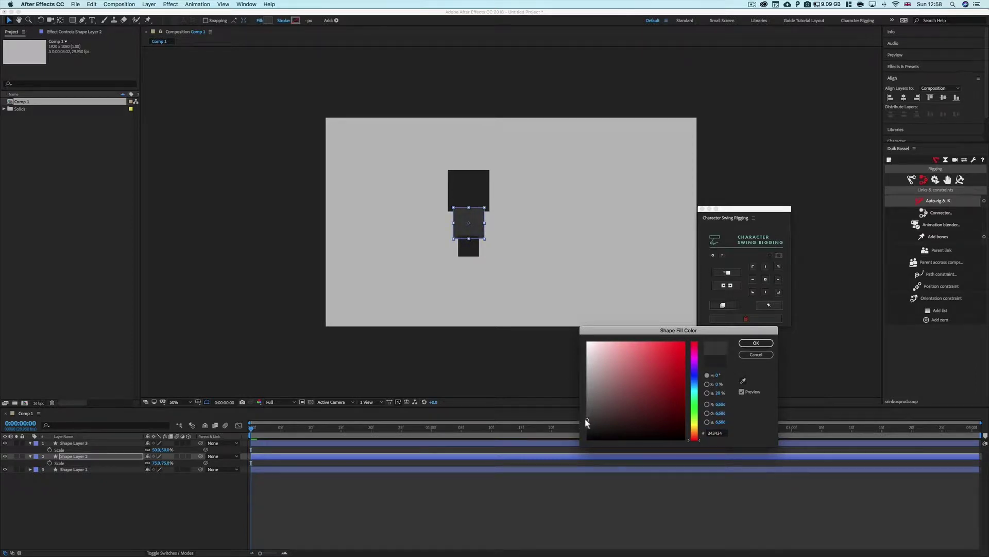
click(756, 342)
- Change the fill of the smallest square to a grey lighter than the middle square's
click(475, 252)
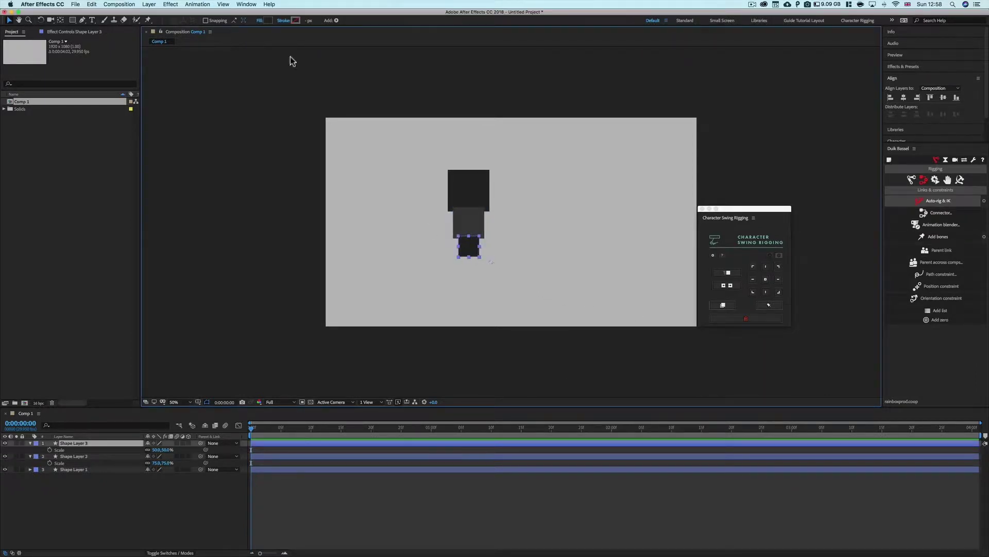
click(268, 20)
drag(587, 419, 585, 410)
click(756, 342)
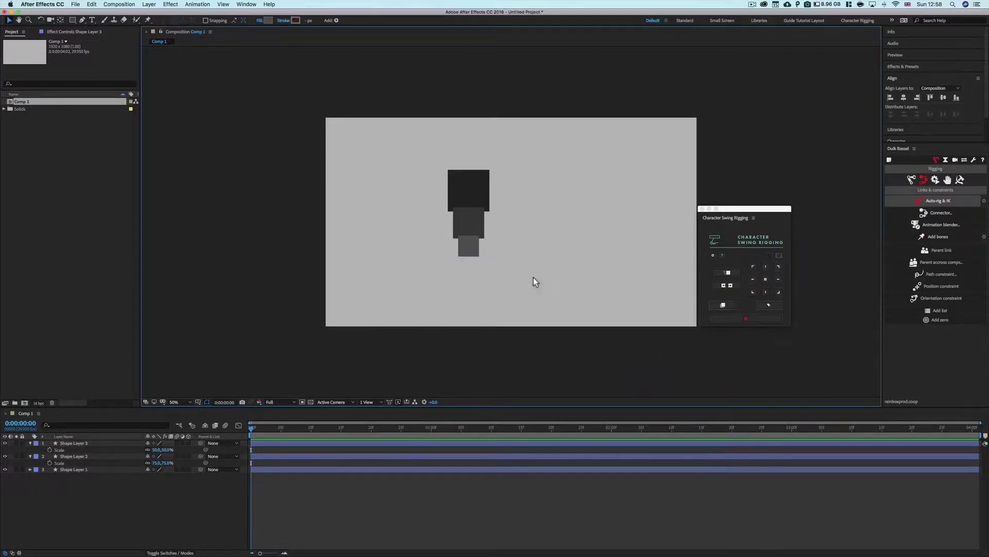
- Reorder the layers so Shape Layer 1 is on top, followed by Shape Layer 2 and Shape Layer 3
click(531, 278)
drag(77, 456, 87, 482)
click(88, 450)
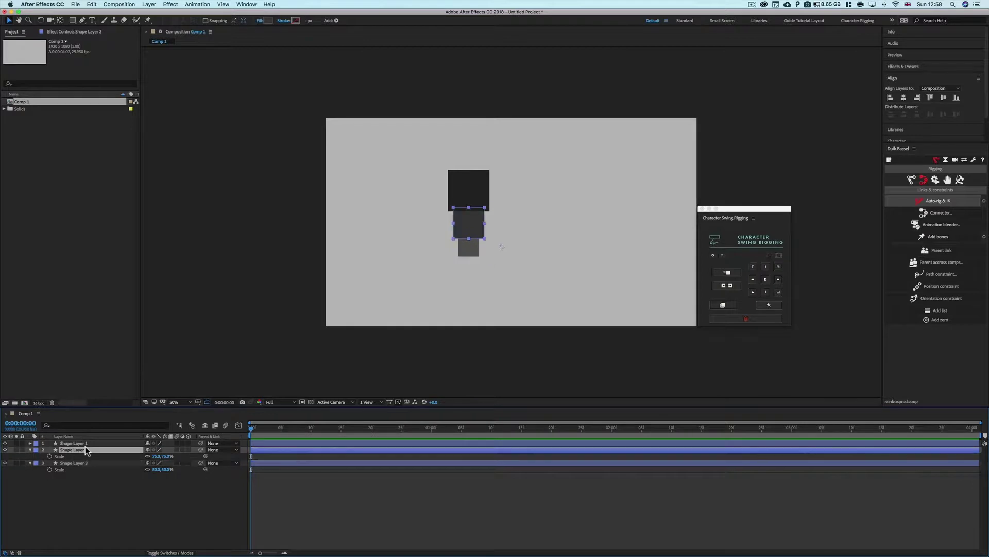
- Rename Shape Layer 1 to Obj 1 and Shape Layer 2 to Obj 2
click(88, 444)
key(Return)
text(C)
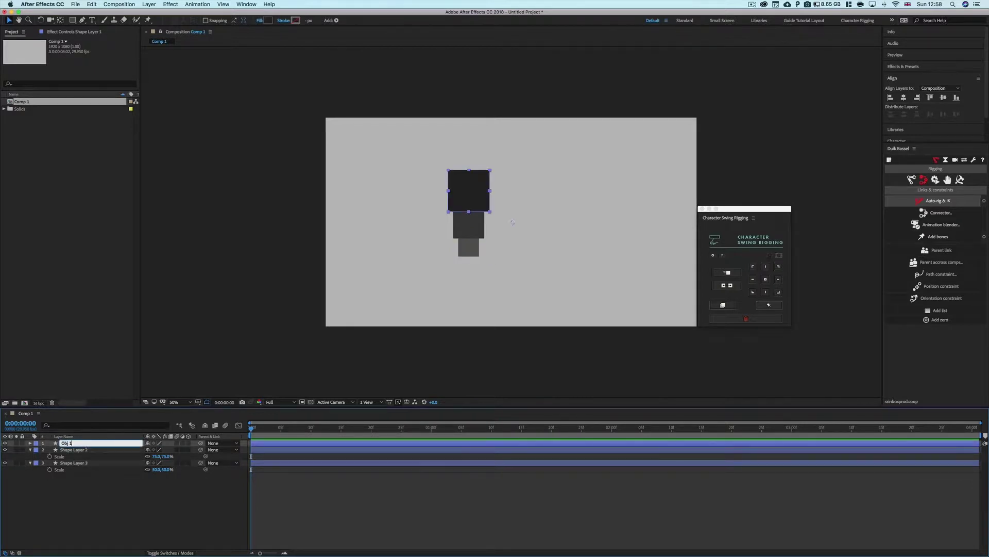
text(bj 1)
key(Return)
click(93, 450)
key(Return)
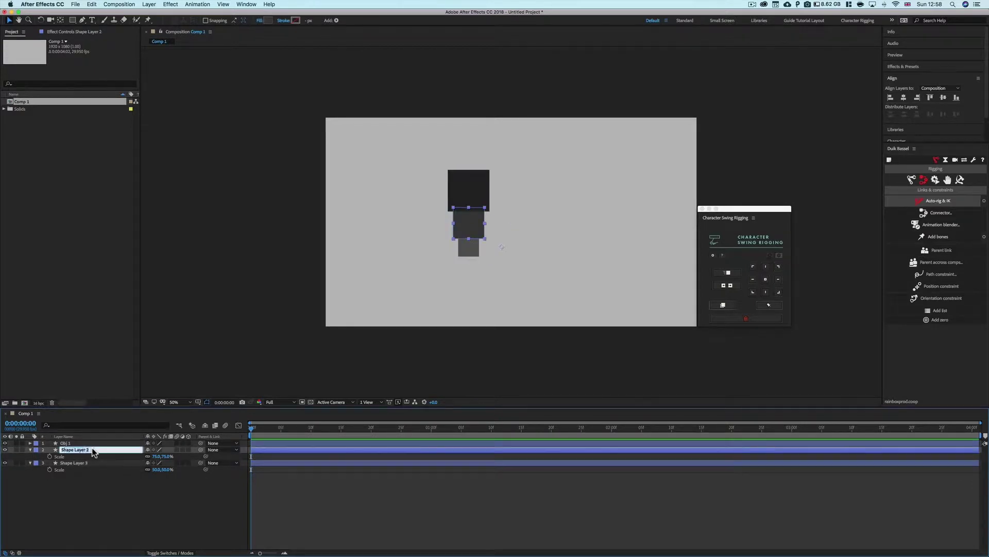
text(Obj 2)
key(Return)
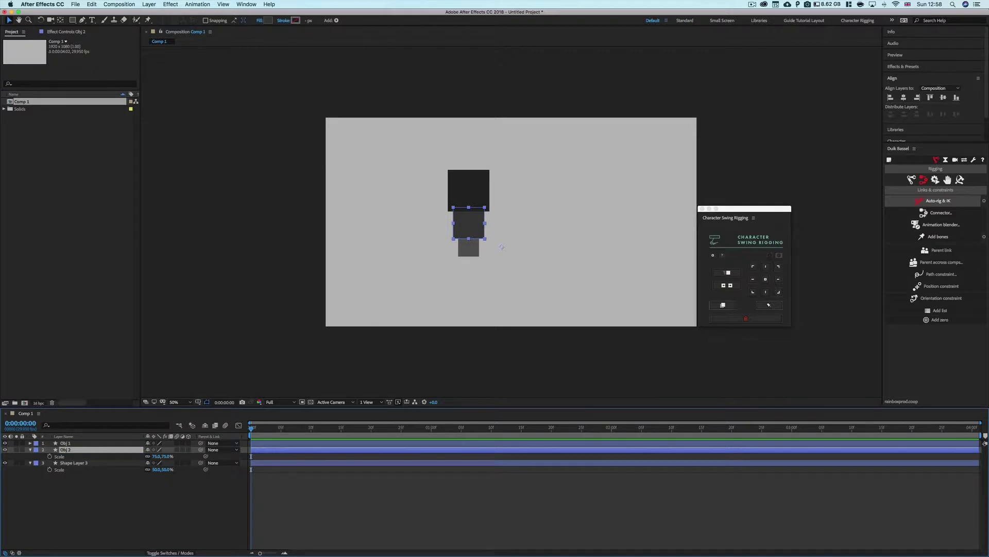
- Rename Shape Layer 3 to Obj 3
click(88, 462)
key(Return)
text(Ob)
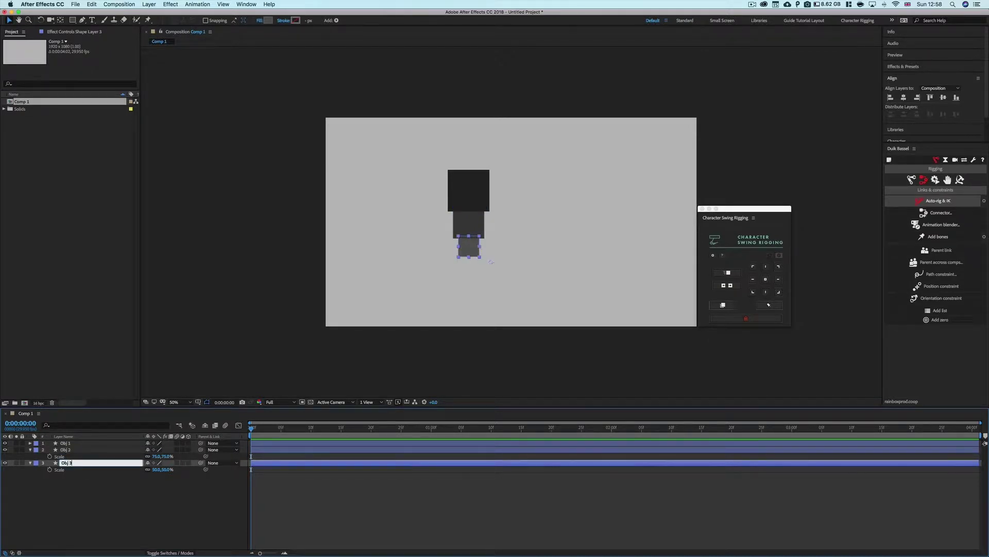
text(j 3)
key(Return)
click(96, 492)
- Collapse the Scale properties shown under the layers and deselect everything
click(66, 443)
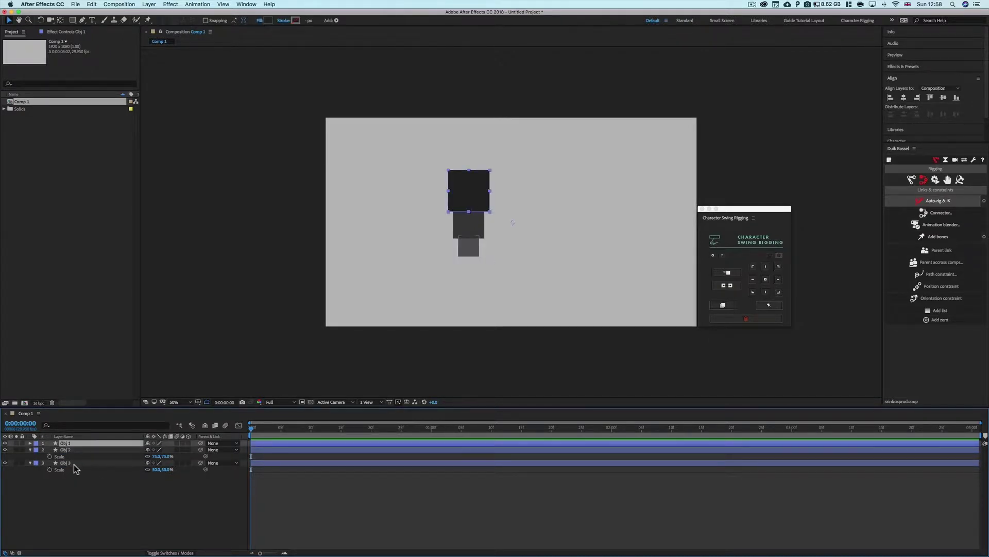
key(super+a)
key(s)
click(163, 490)
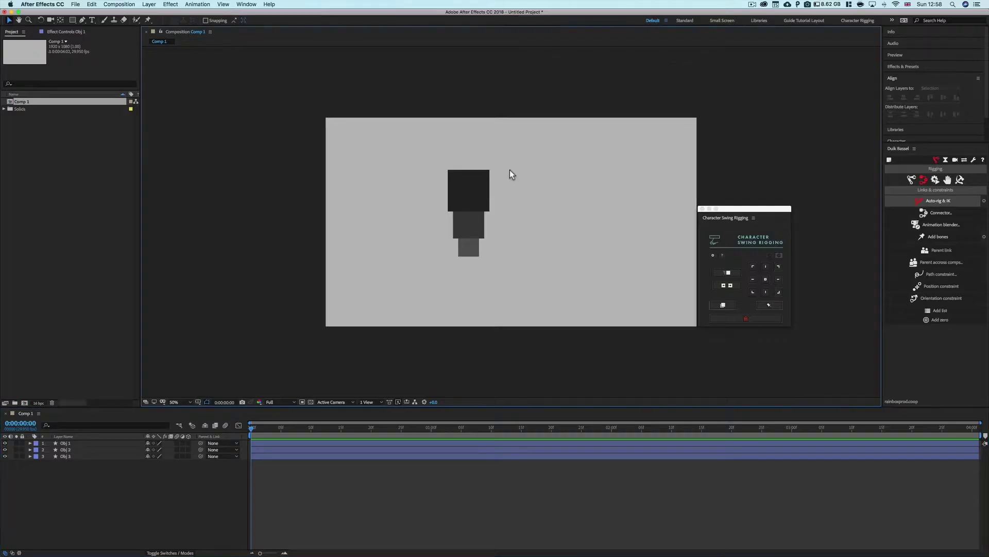
drag(509, 169, 435, 278)
click(593, 204)
drag(521, 172, 433, 270)
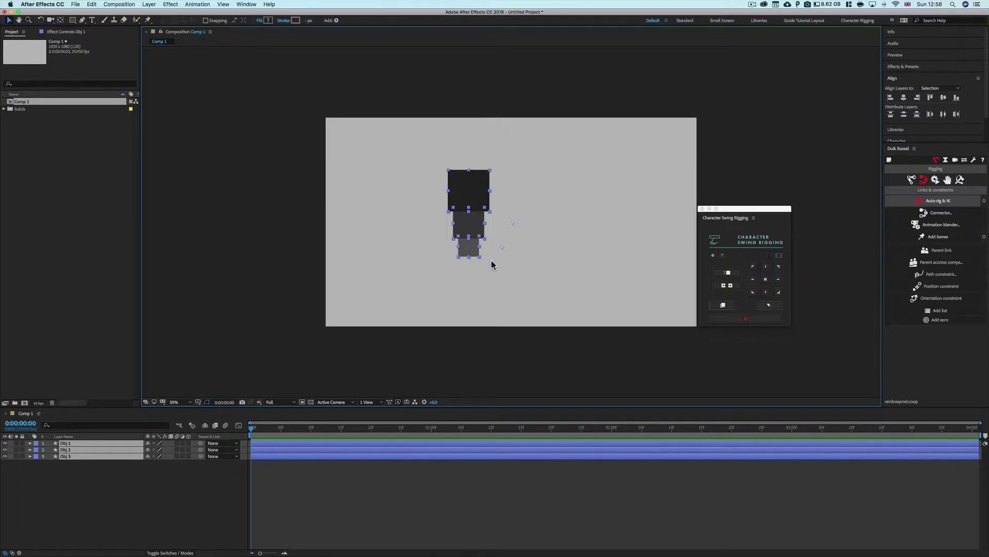
click(519, 236)
- Move the anchor point of the largest square by hand with the Pan Behind tool
click(470, 187)
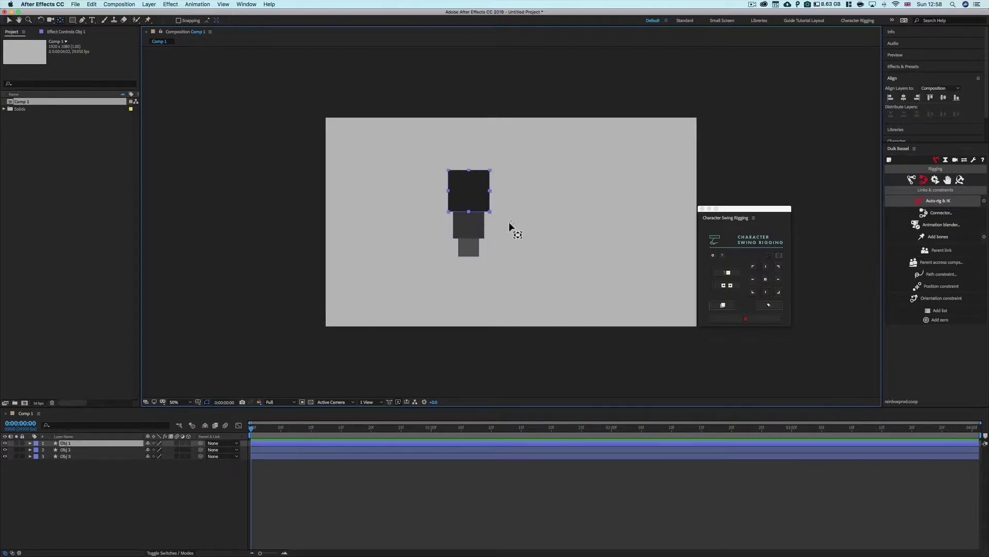
key(Return)
mouse_move(471, 192)
mouse_down()
mouse_move(490, 176)
mouse_move(490, 203)
mouse_move(457, 194)
mouse_move(453, 216)
mouse_move(472, 203)
mouse_move(461, 192)
mouse_move(496, 200)
mouse_move(490, 176)
mouse_move(463, 172)
mouse_move(470, 195)
mouse_move(503, 181)
mouse_move(455, 162)
mouse_move(500, 177)
mouse_move(471, 203)
mouse_move(457, 194)
mouse_move(451, 211)
mouse_move(495, 216)
mouse_move(497, 199)
mouse_move(477, 174)
mouse_move(454, 178)
mouse_move(452, 201)
mouse_move(471, 192)
mouse_move(466, 178)
mouse_move(473, 194)
mouse_up()
click(538, 217)
key(v)
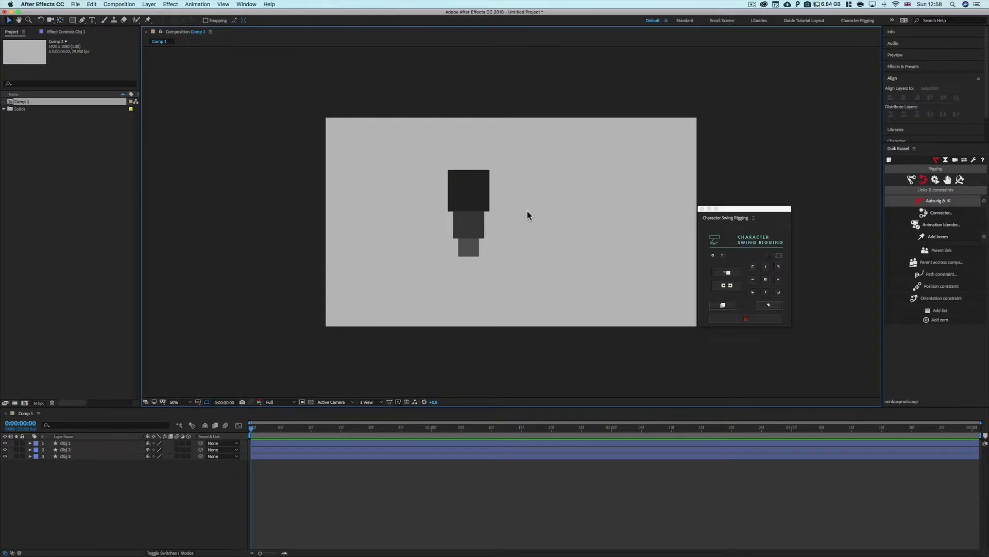
- Move Obj 1's anchor point to various corners, edges and the centre of the composition using the rigging plugin's anchor grid
click(759, 215)
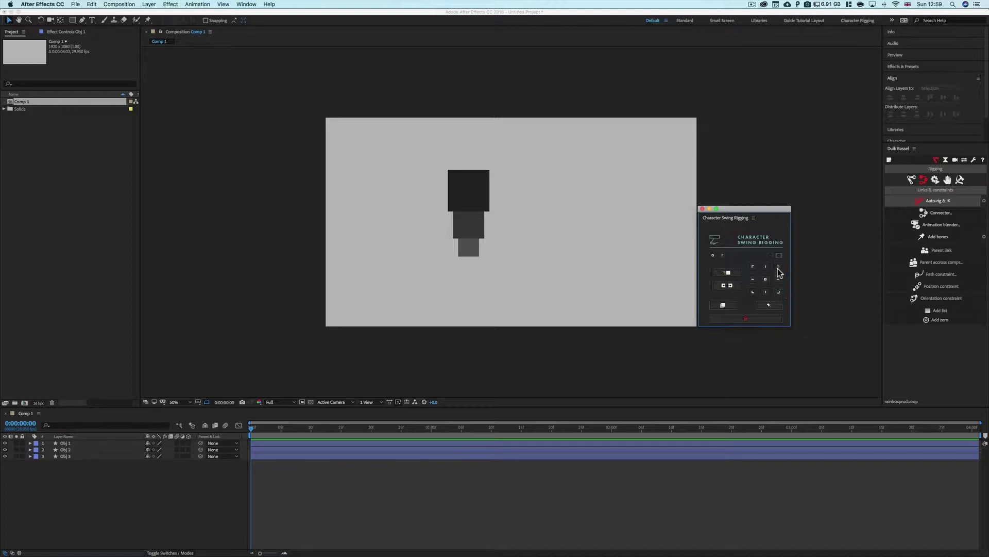
click(477, 189)
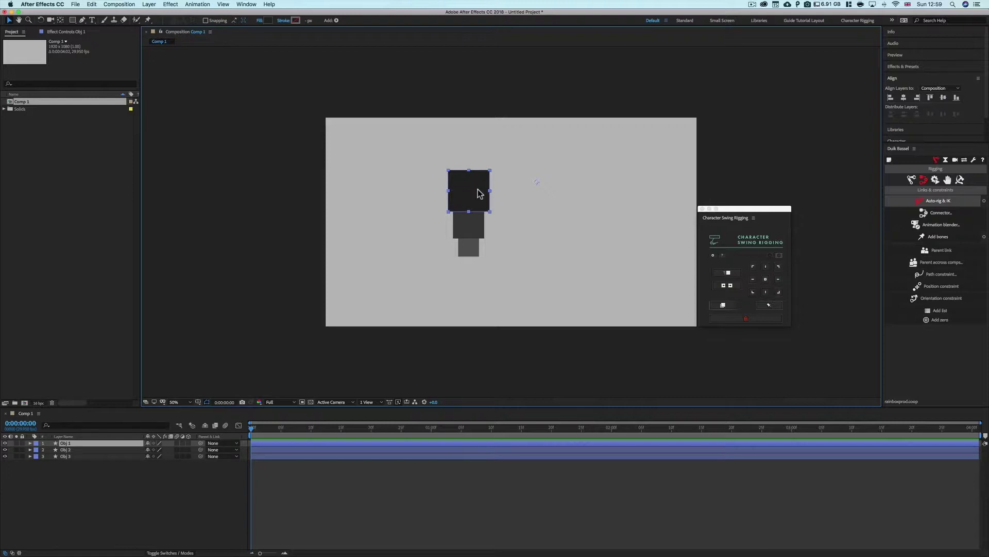
click(752, 268)
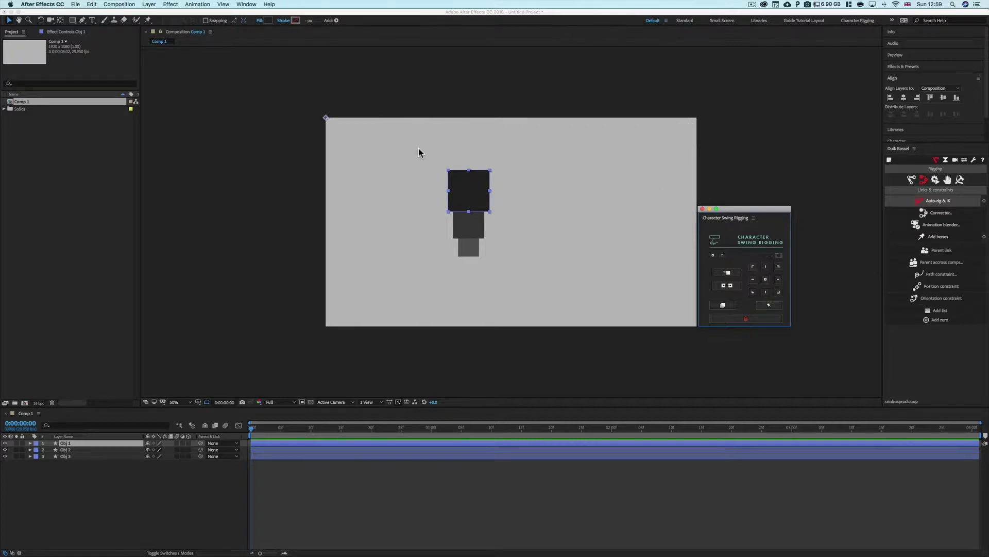
key(slash)
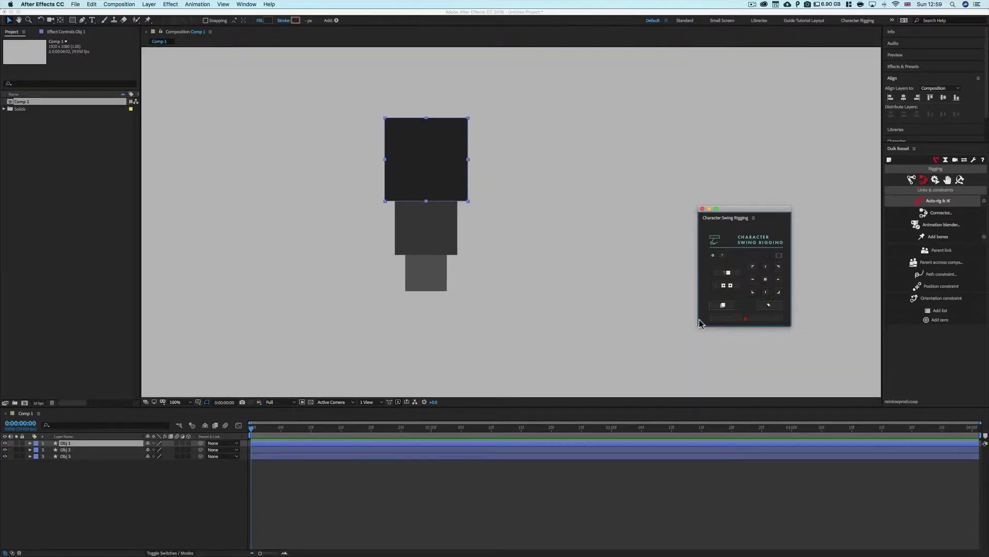
key(comma)
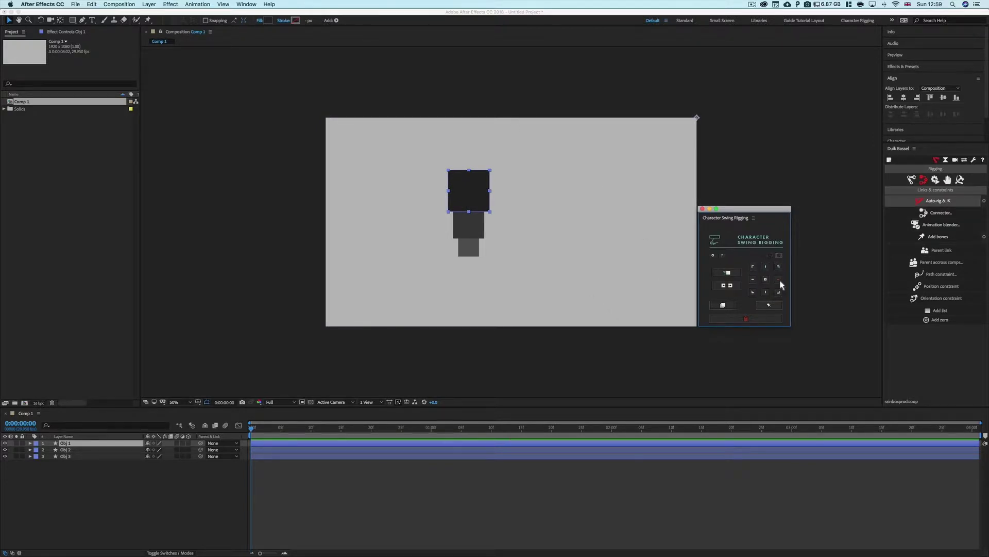
click(753, 293)
click(753, 280)
click(766, 279)
click(752, 266)
click(779, 279)
- Try to align Obj 1's anchor point to a mask, and draw a rectangular mask over the square's upper-right corner
click(752, 266)
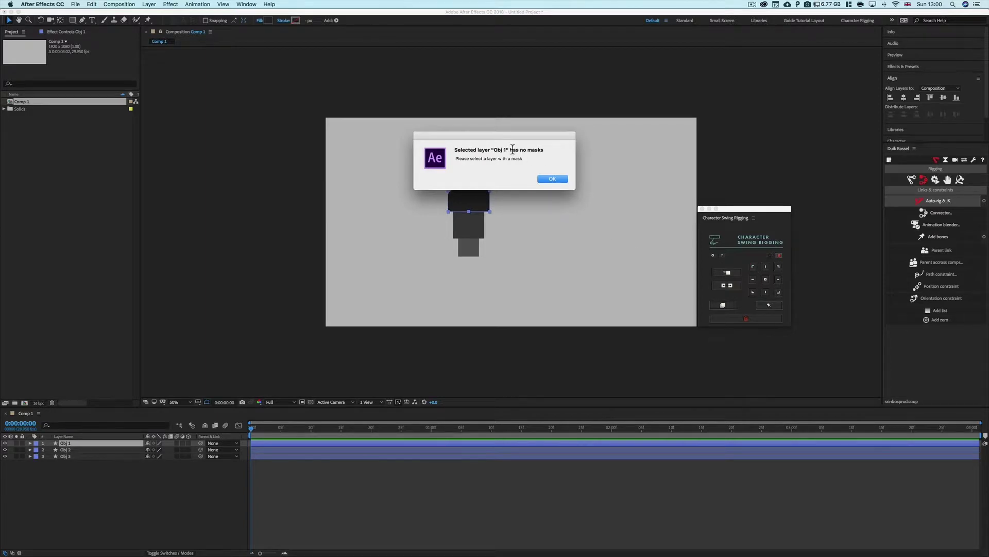
click(551, 179)
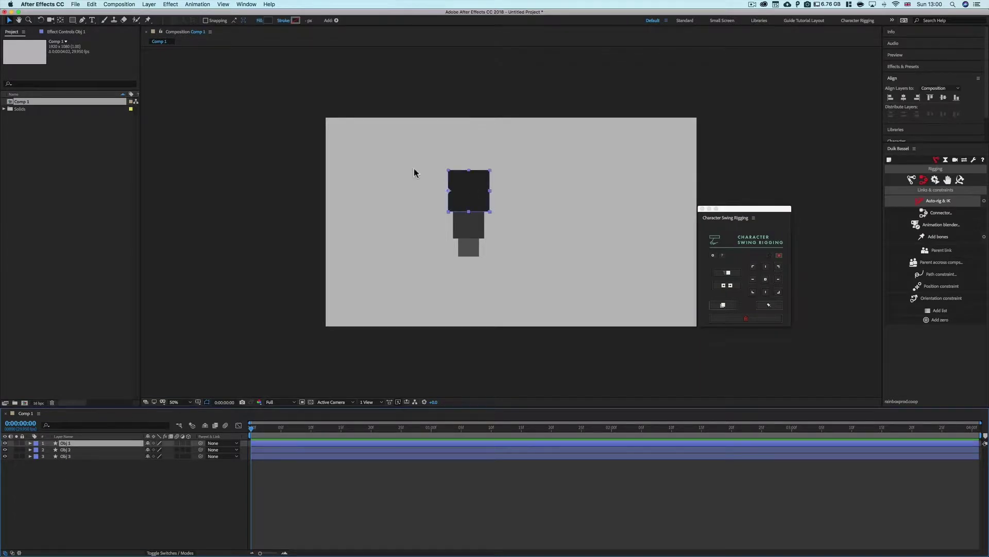
click(73, 19)
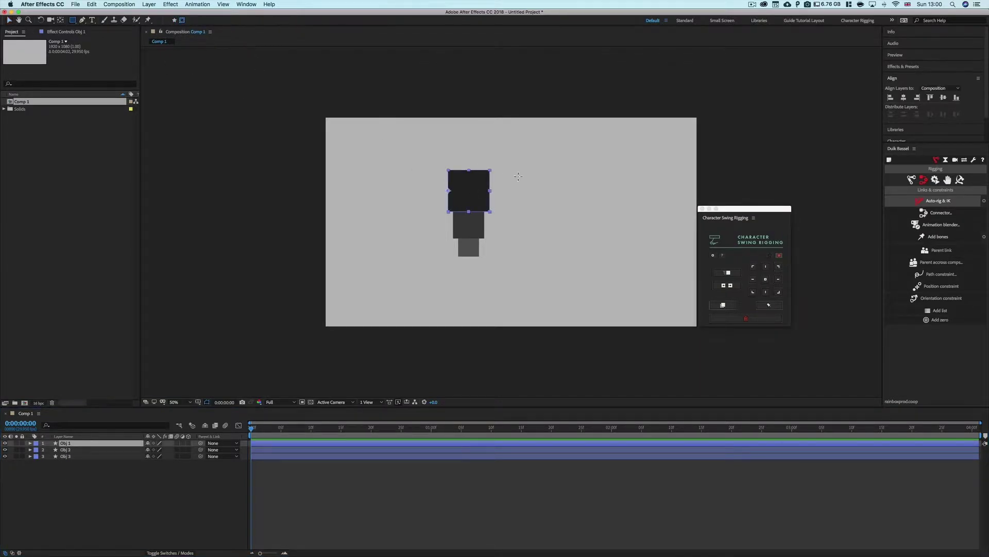
drag(472, 159, 516, 191)
click(73, 443)
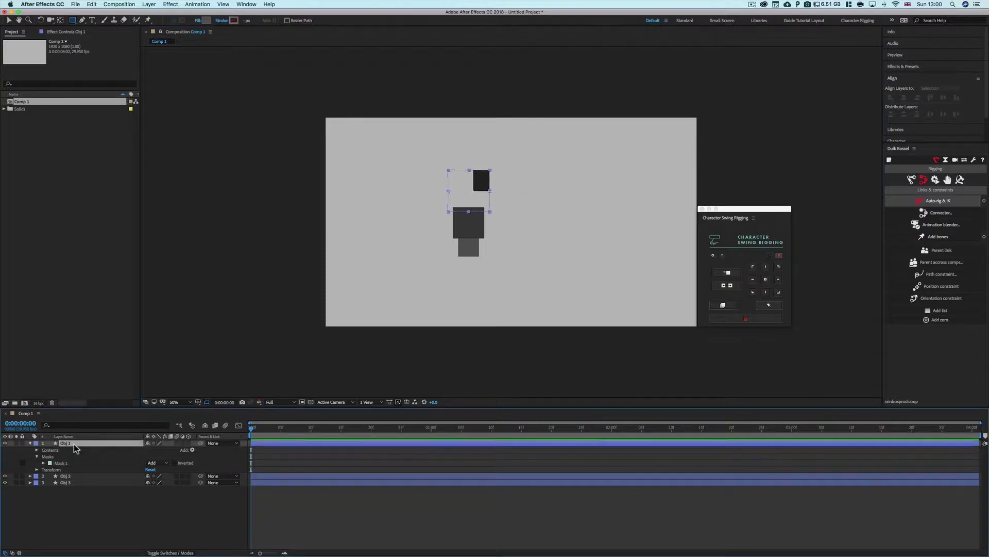
- Move Obj 1's anchor point to various corners, edges and the centre of its mask using the plugin's anchor grid
click(779, 273)
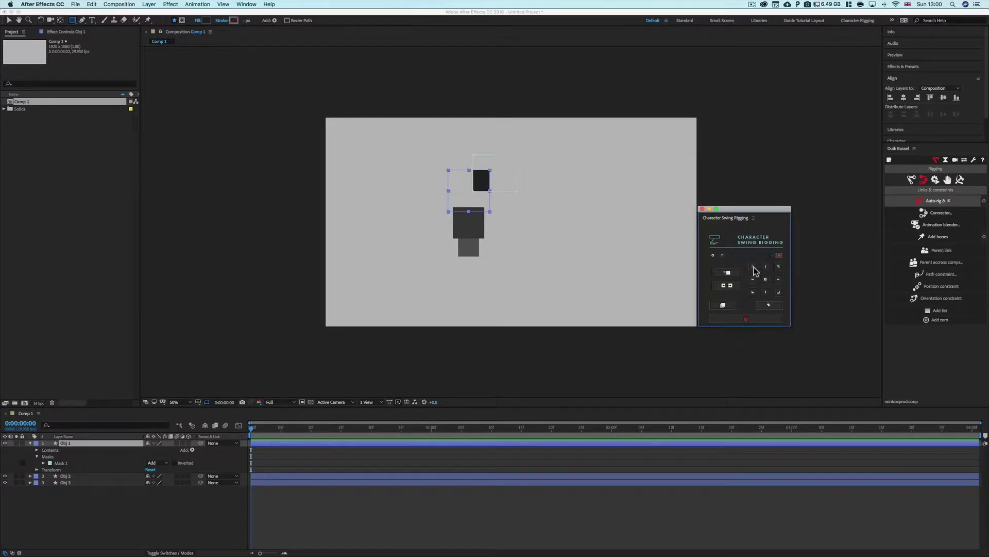
click(753, 267)
click(778, 281)
click(766, 267)
click(753, 279)
click(765, 292)
click(779, 292)
click(754, 267)
click(766, 279)
- Draw a second rectangular mask over Obj 1's lower-left corner
click(104, 535)
click(77, 444)
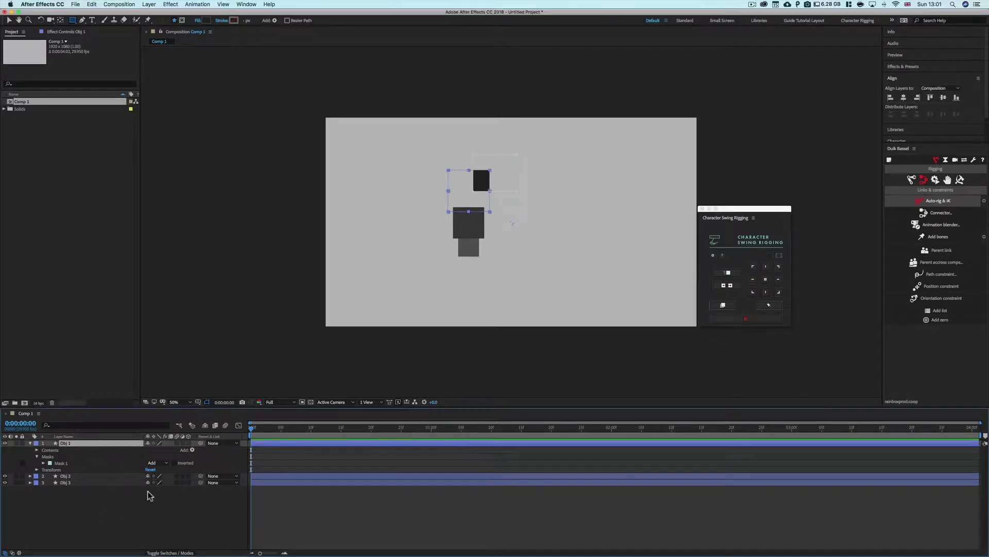
click(182, 20)
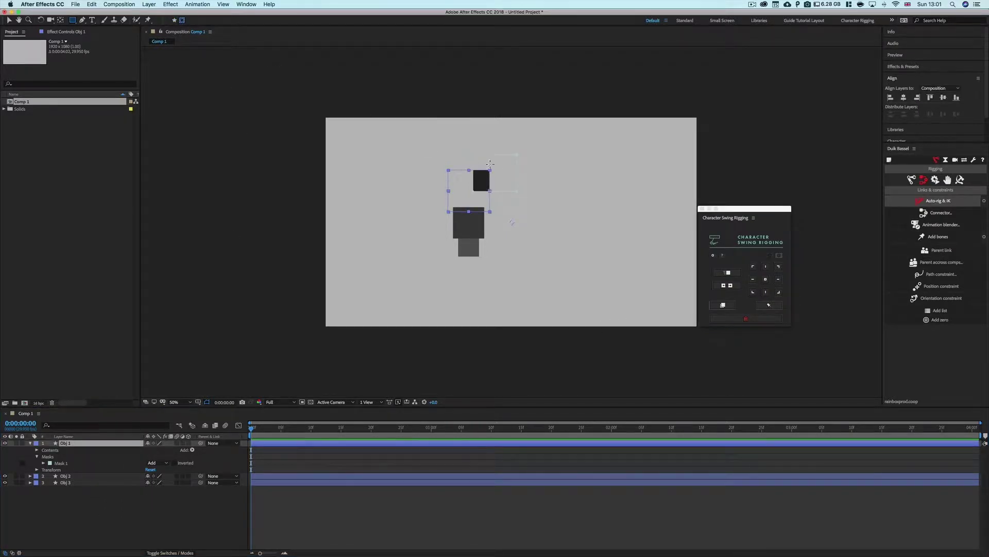
drag(420, 225, 465, 191)
click(126, 489)
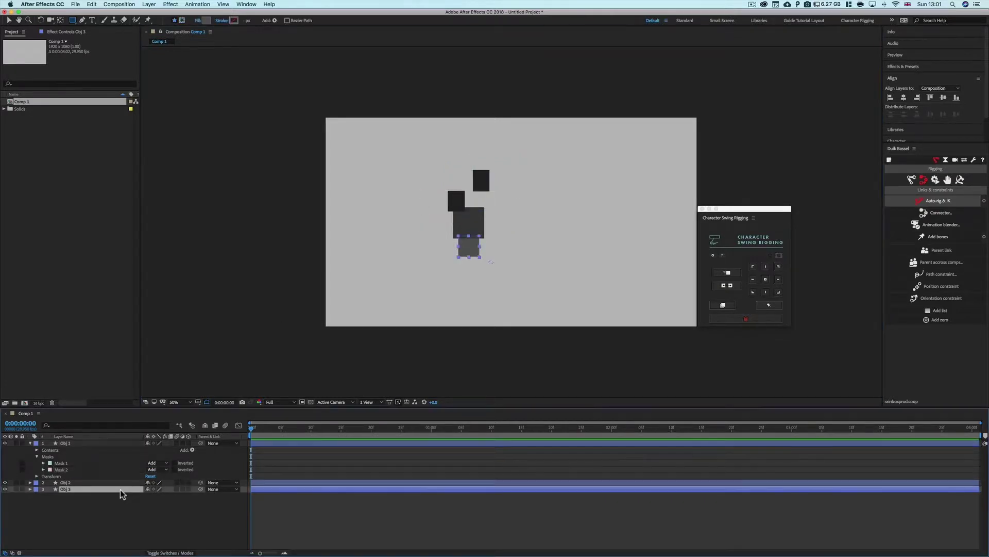
- Align Obj 1's anchor point to corners of the combined bounds of its two masks
click(87, 443)
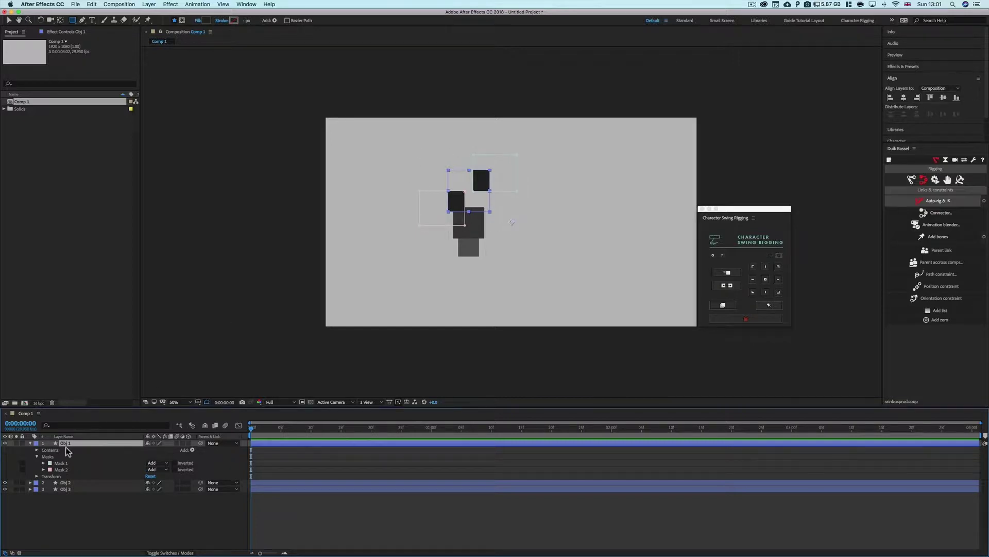
click(779, 256)
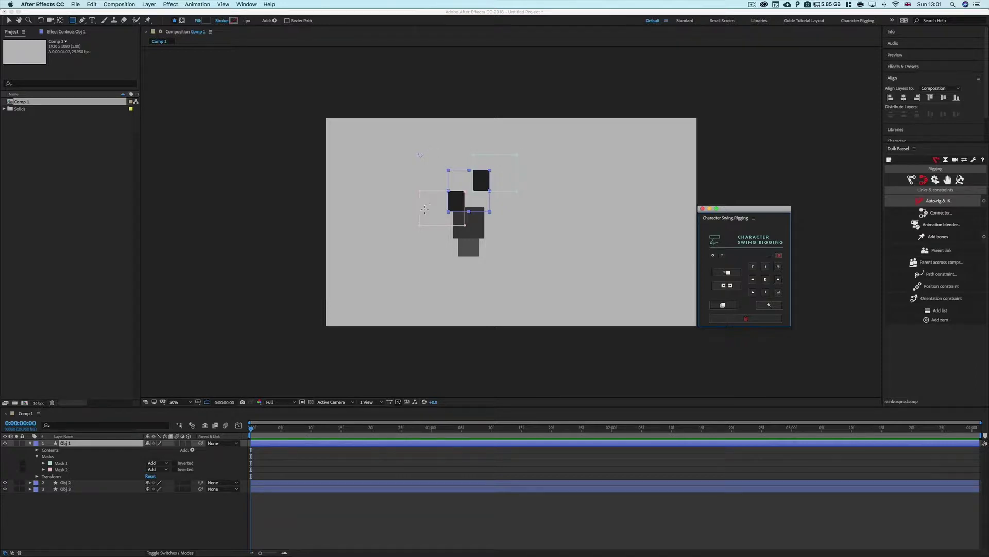
click(777, 292)
- Switch the plugin's anchor alignment to the object's own bounds and delete both masks from Obj 1
click(770, 255)
click(124, 525)
click(49, 457)
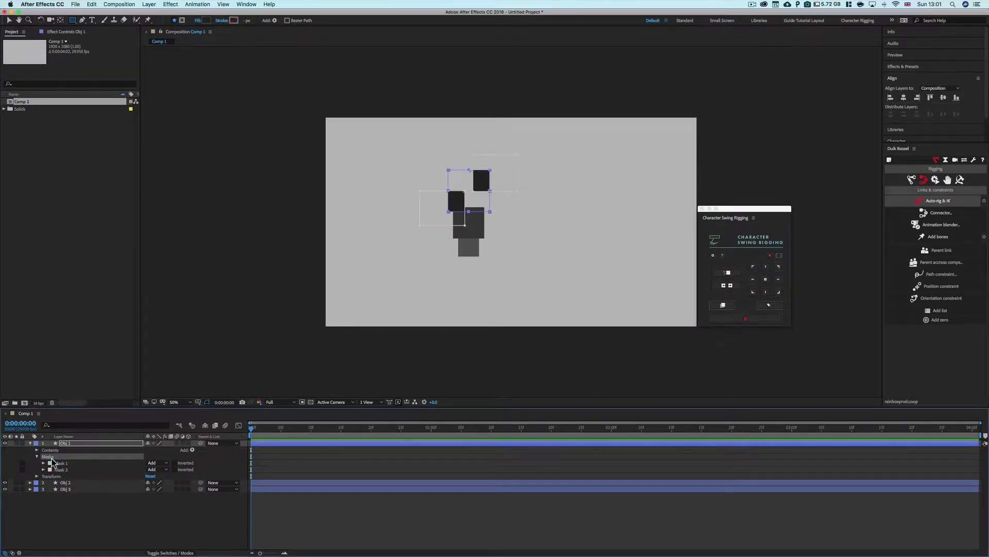
key(Delete)
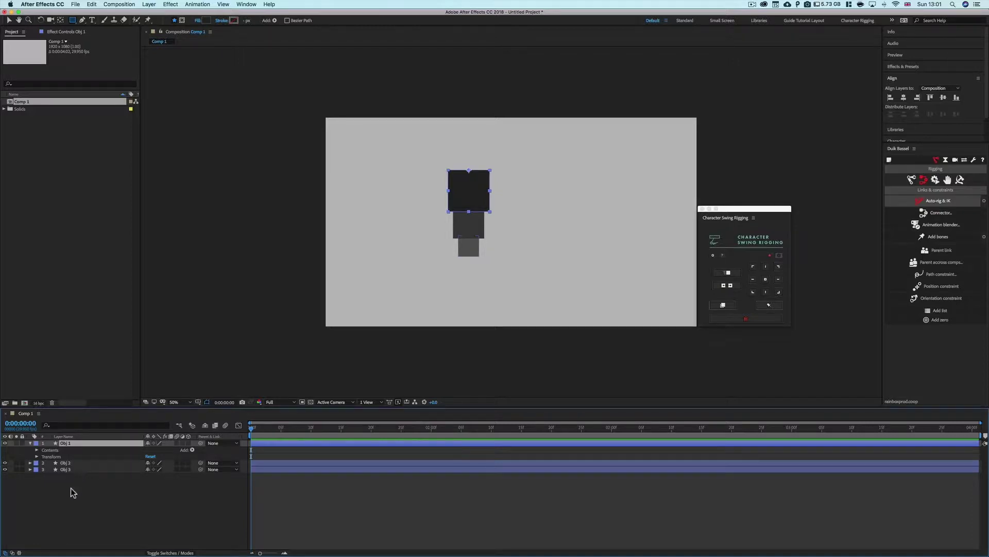
click(70, 487)
- Set the anchor points of Obj 1, Obj 2 and Obj 3 to the top centre of each square
click(71, 443)
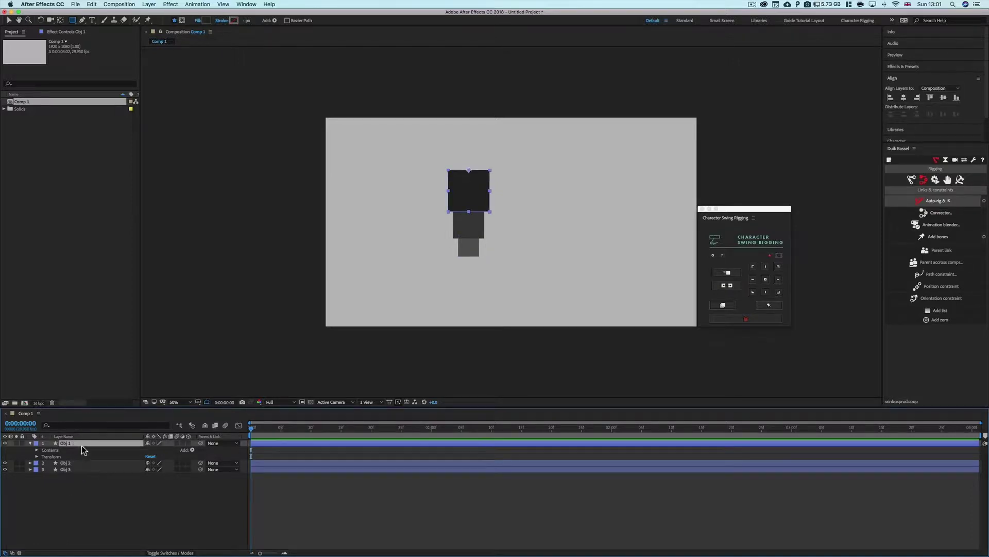
shift+click(76, 471)
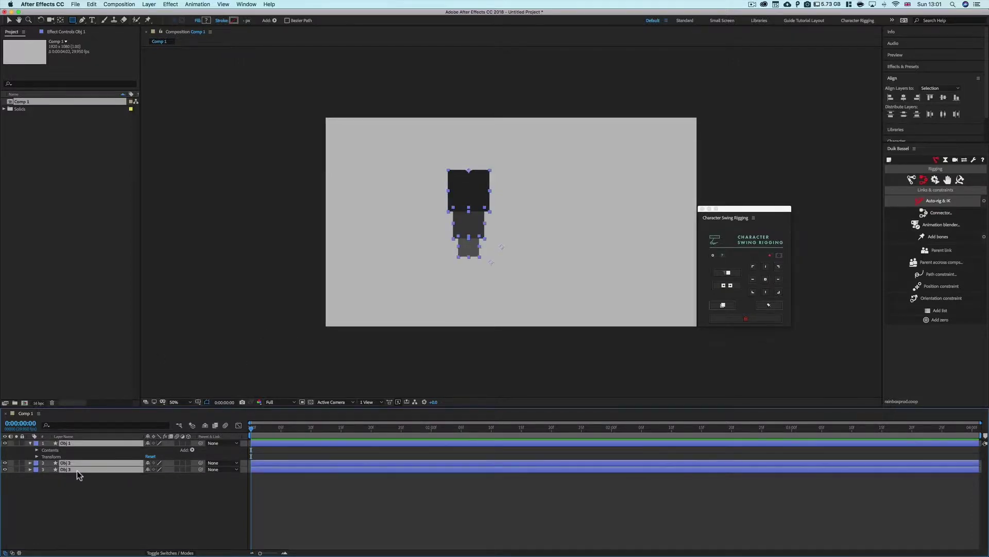
click(768, 267)
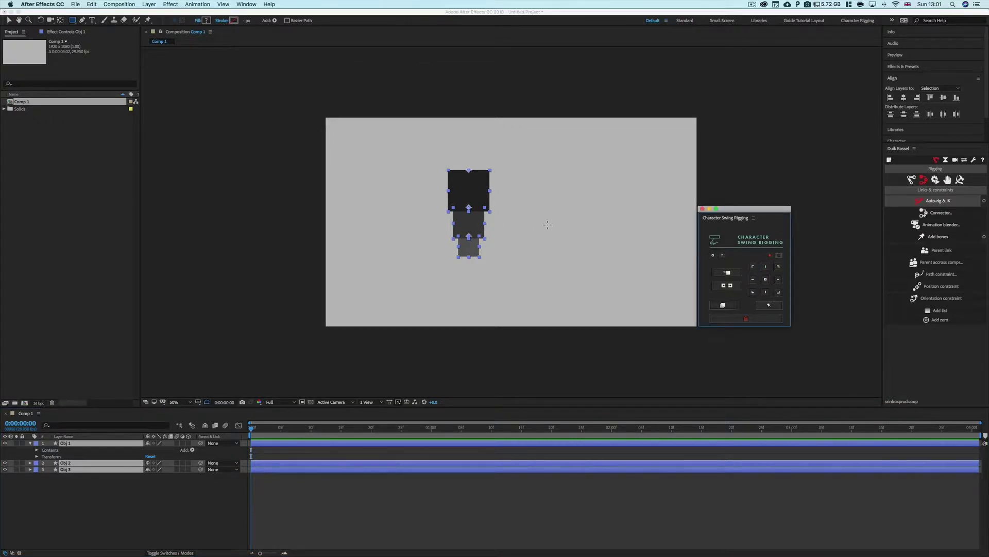
click(753, 266)
click(778, 266)
click(756, 268)
click(768, 269)
click(770, 255)
click(766, 267)
- Collapse Obj 1's properties and select all three layers
click(60, 510)
click(30, 443)
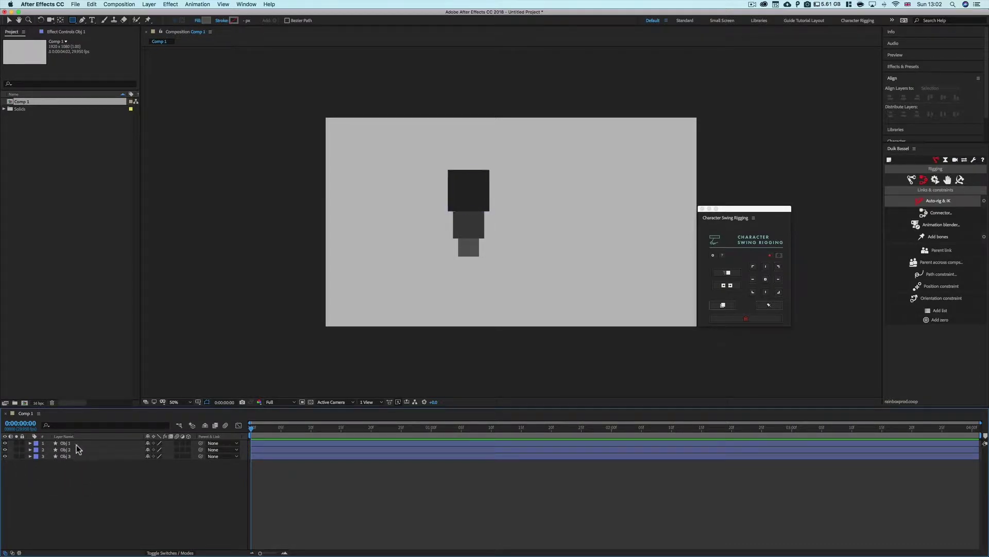
click(75, 443)
shift+click(78, 457)
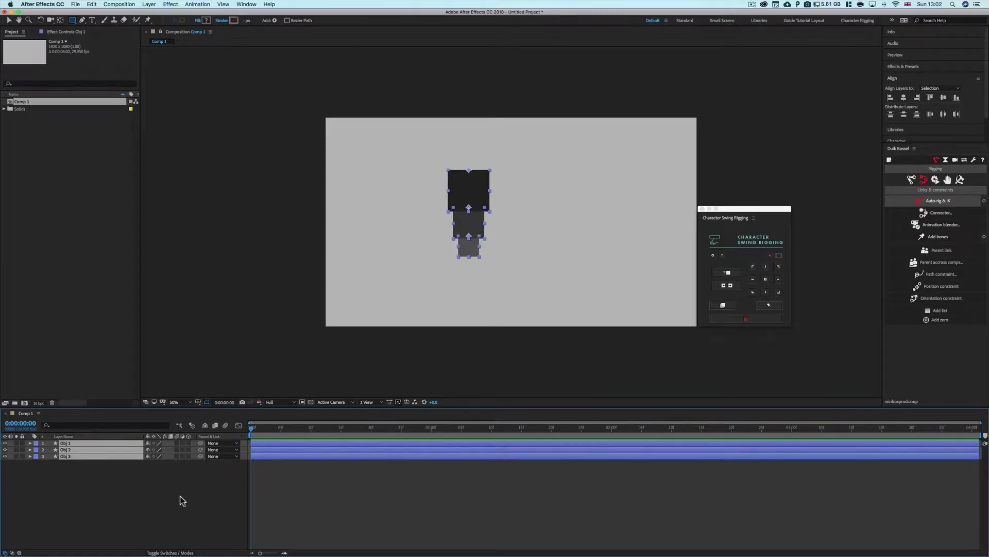
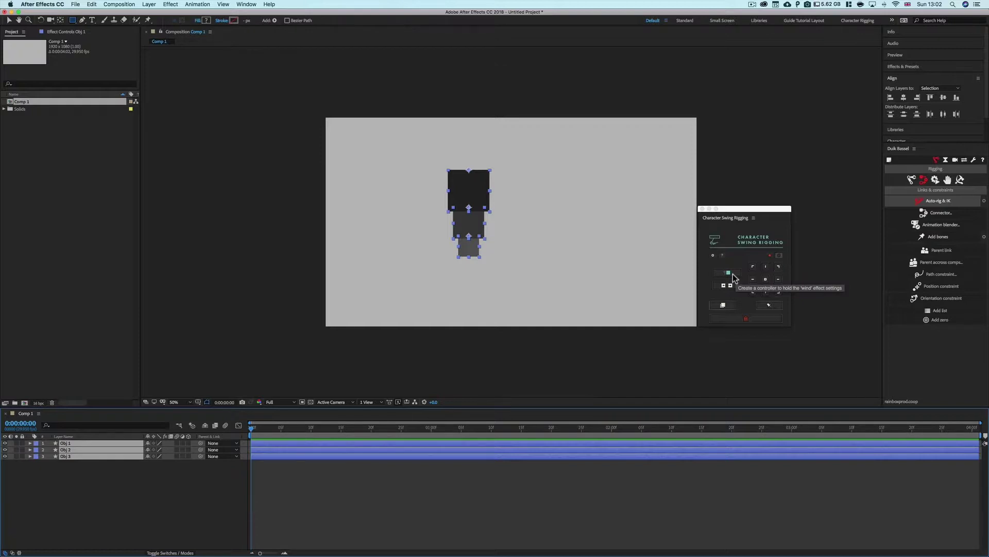
- Select Obj 1 through Obj 3 again and turn on the plugin's option to chain the selected layers in order
click(104, 499)
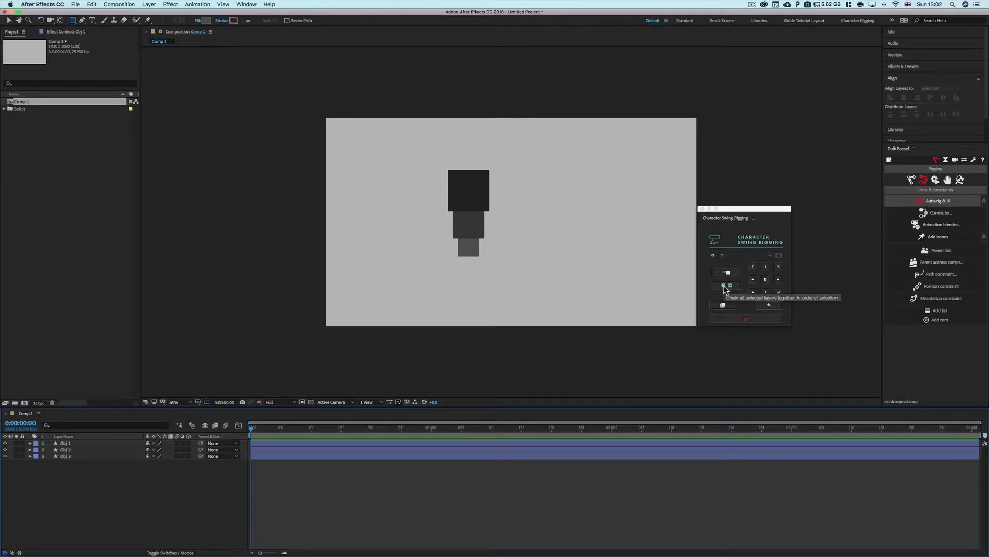
click(70, 443)
shift+click(72, 456)
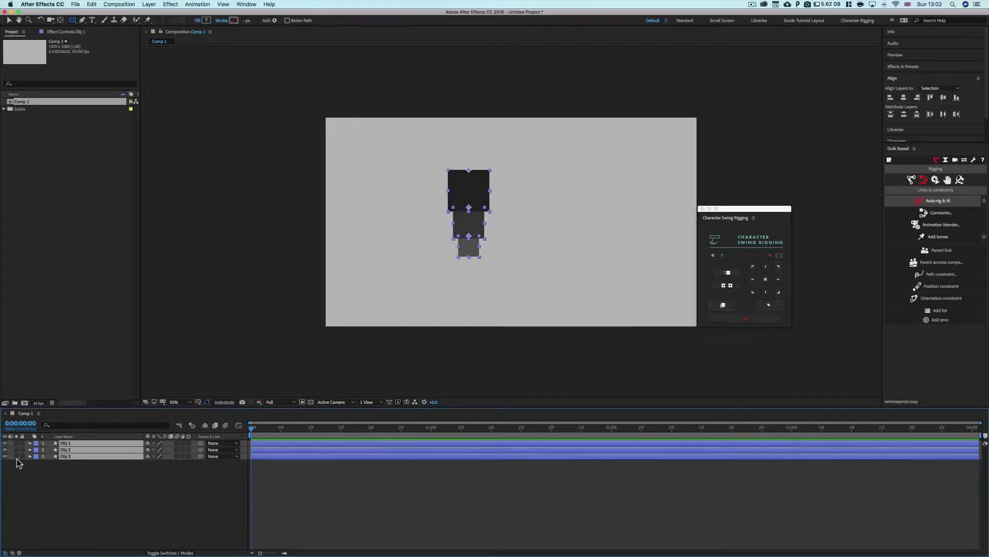
click(738, 287)
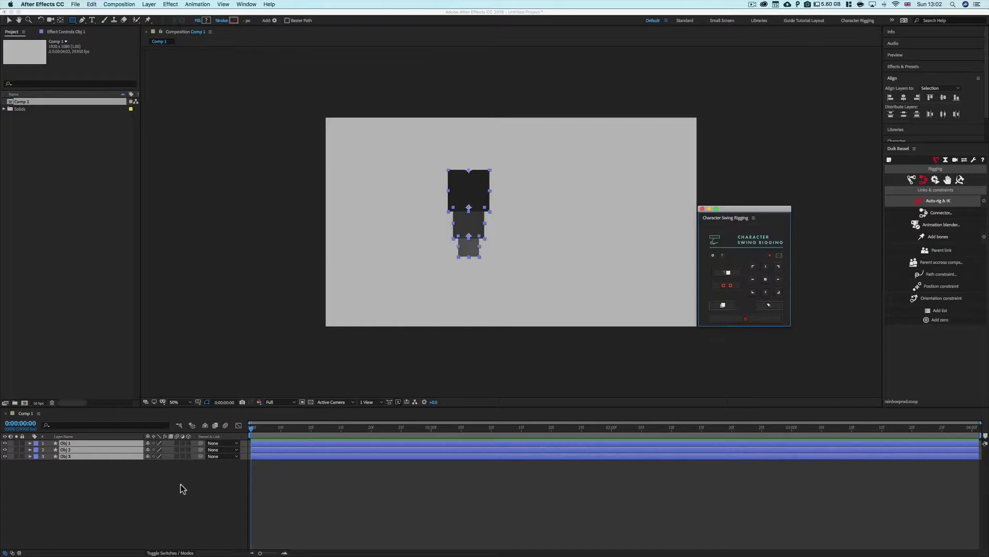
click(123, 492)
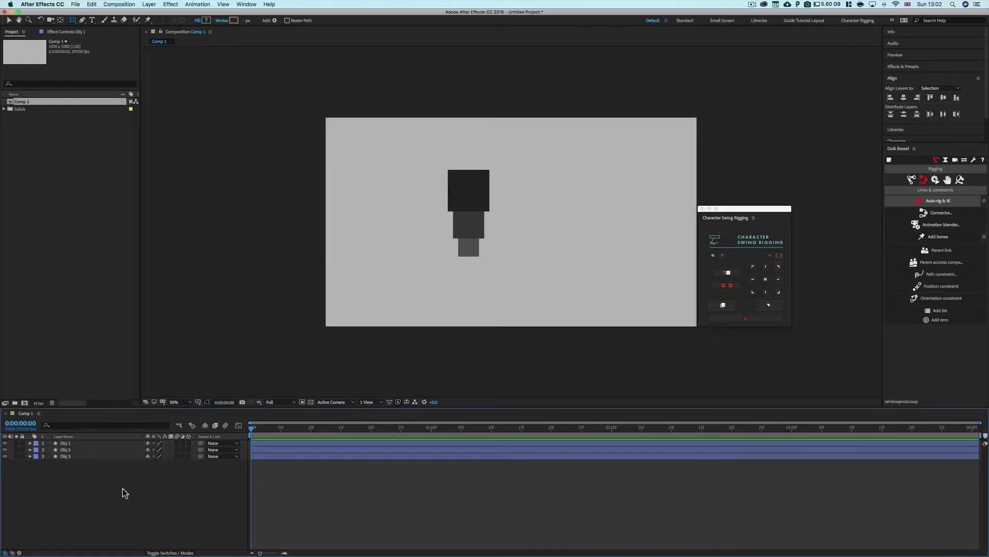
click(70, 444)
shift+click(77, 450)
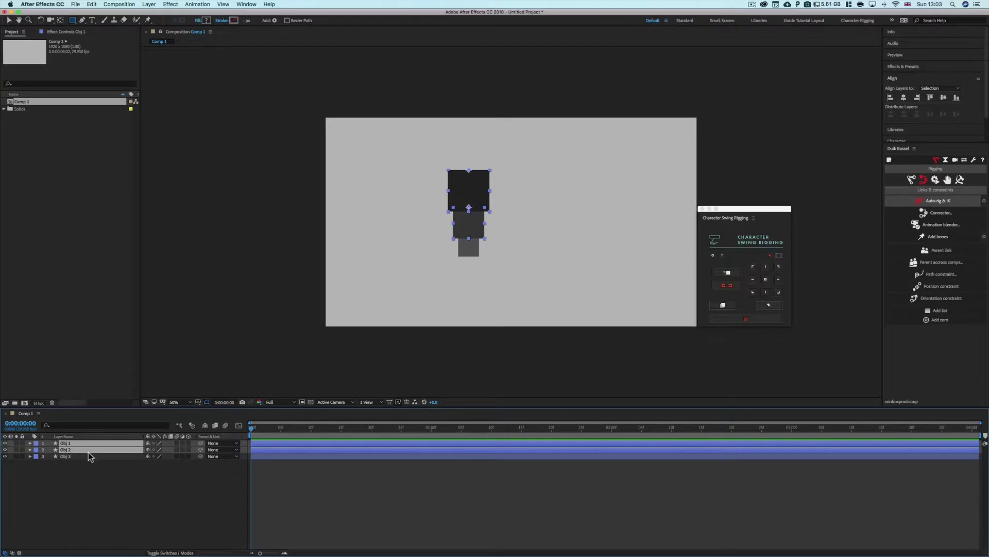
shift+click(84, 457)
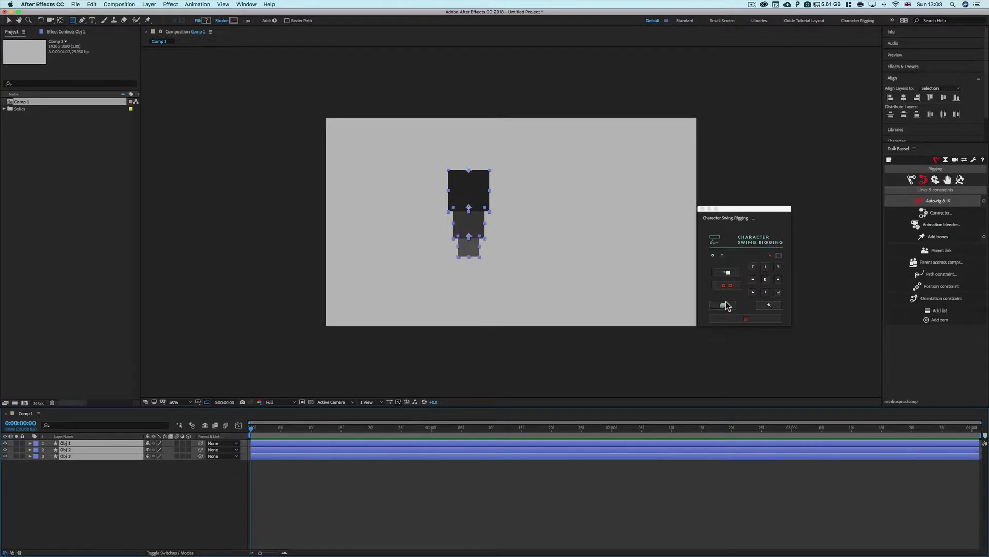
click(130, 485)
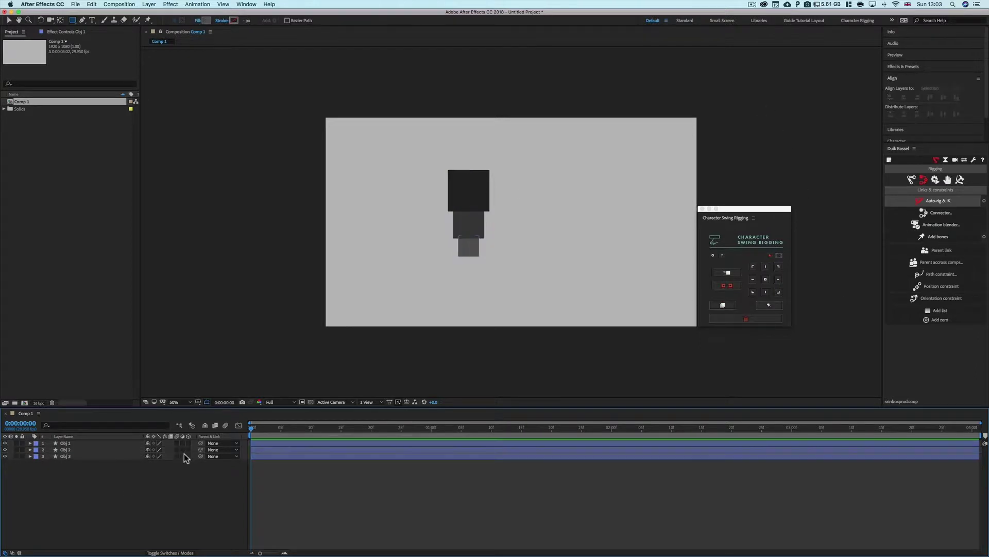
- Parent Obj 2 to Obj 1 and Obj 3 to Obj 2
drag(200, 450, 77, 443)
click(124, 457)
drag(200, 455, 90, 450)
click(89, 478)
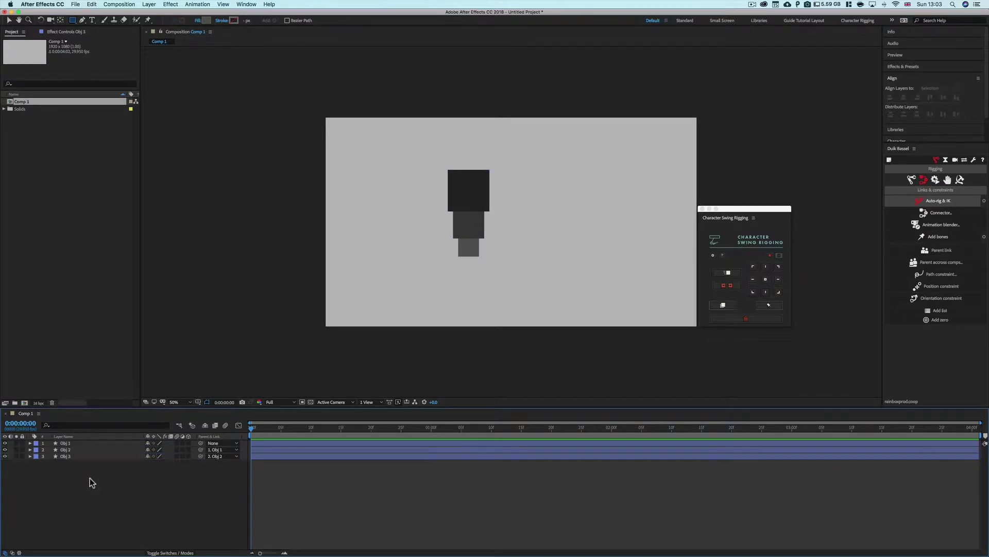
- Remove the parent links from Obj 2 and Obj 3
click(83, 444)
click(209, 449)
click(219, 457)
click(221, 456)
click(221, 464)
- Select Obj 1 through Obj 3 and apply Character Swing to them with the plugin's chain option enabled
click(65, 443)
shift+click(74, 457)
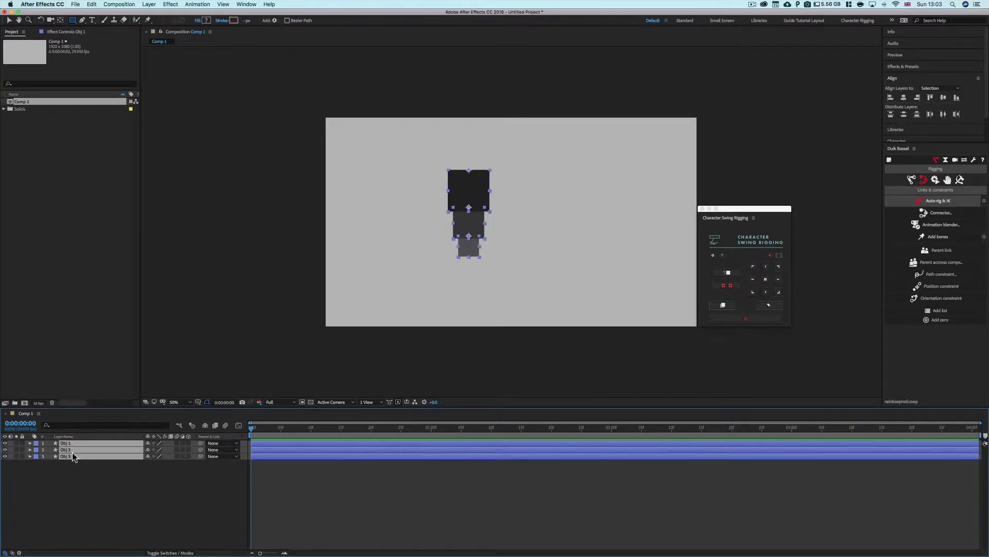
click(729, 286)
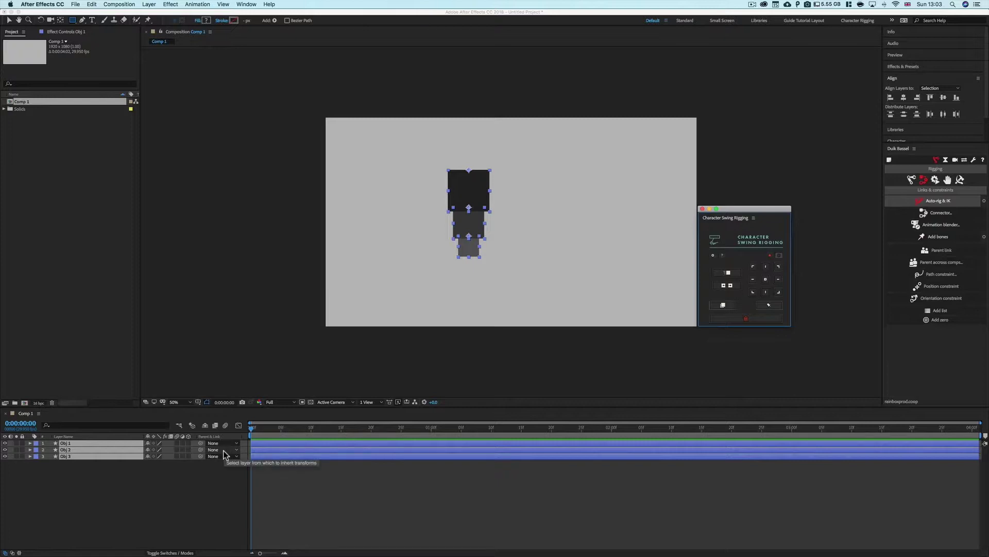
click(726, 286)
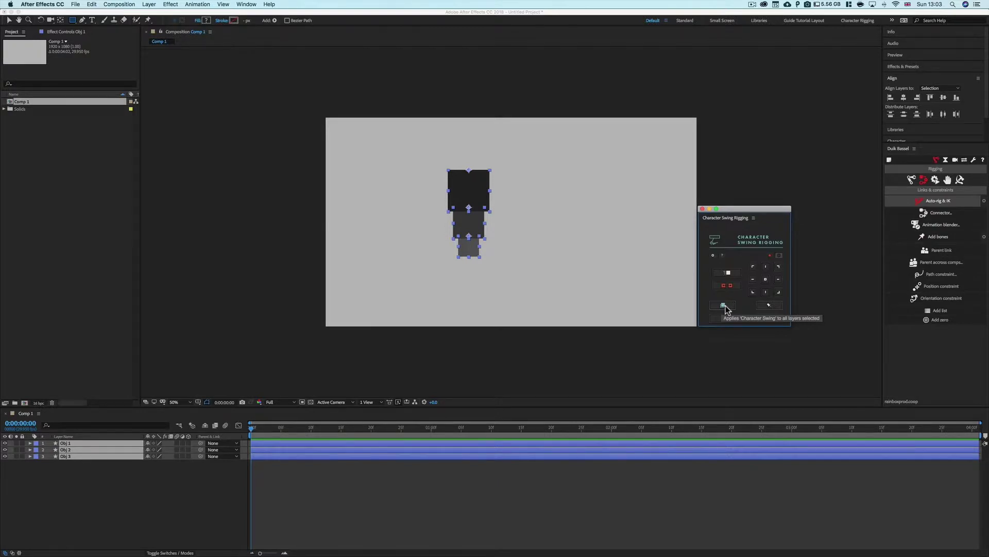
click(724, 307)
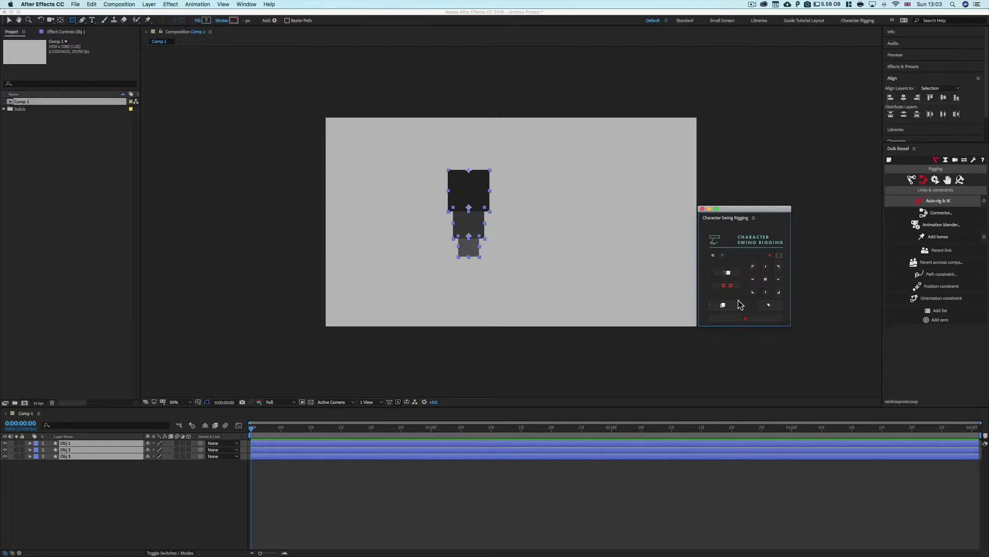
click(723, 307)
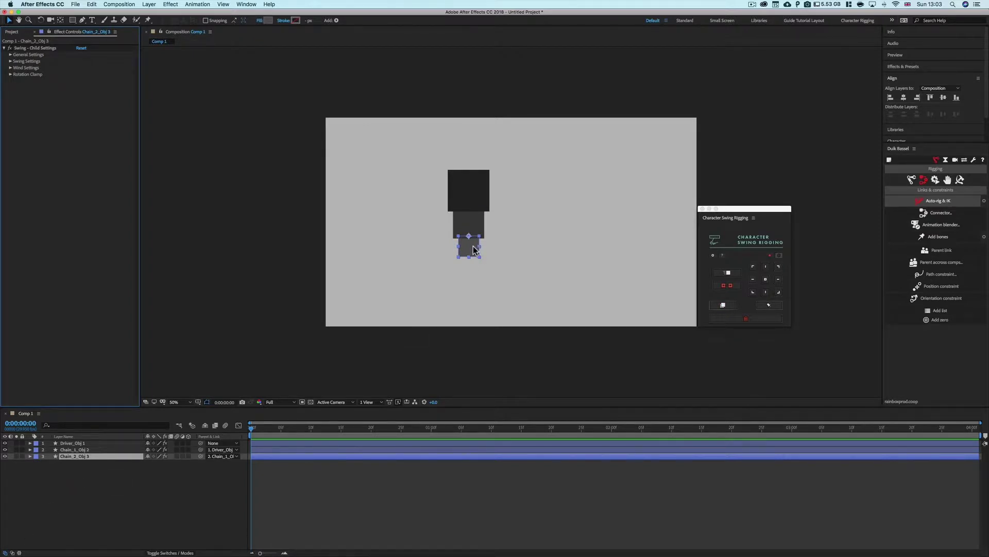
- Examine the swing effects on the driver layer and on each of the two chain layers
click(75, 443)
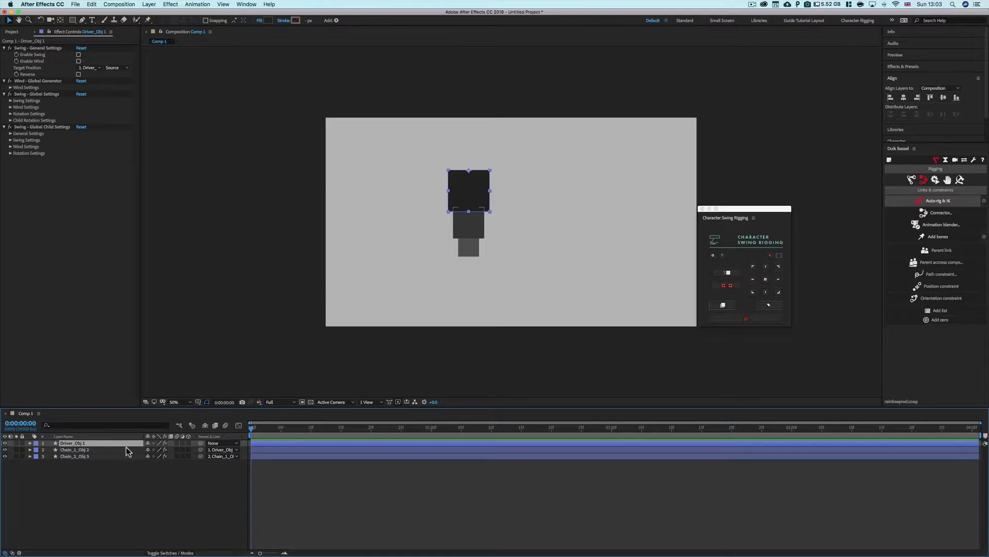
click(108, 497)
click(76, 444)
click(77, 450)
click(78, 456)
key(super+Up)
key(super+Up)
key(super+Down)
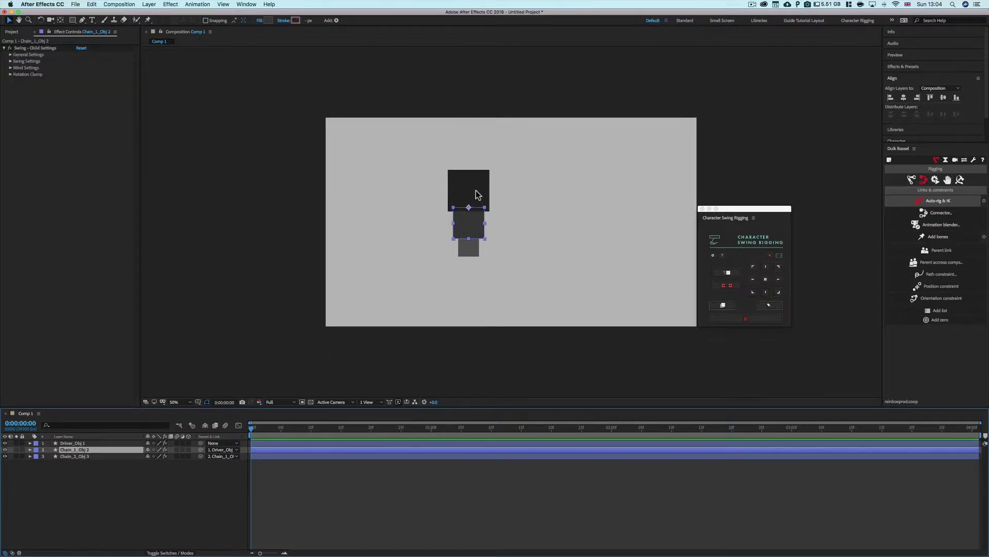
- Select the rigged squares in the composition to check which layer and swing controls belong to each
click(477, 197)
shift+click(470, 243)
drag(508, 181, 453, 245)
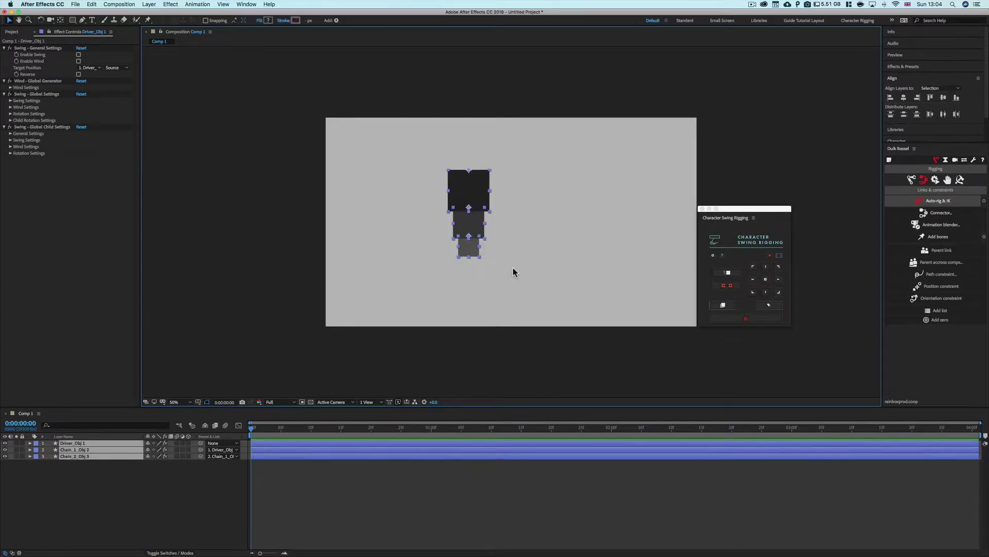
click(503, 232)
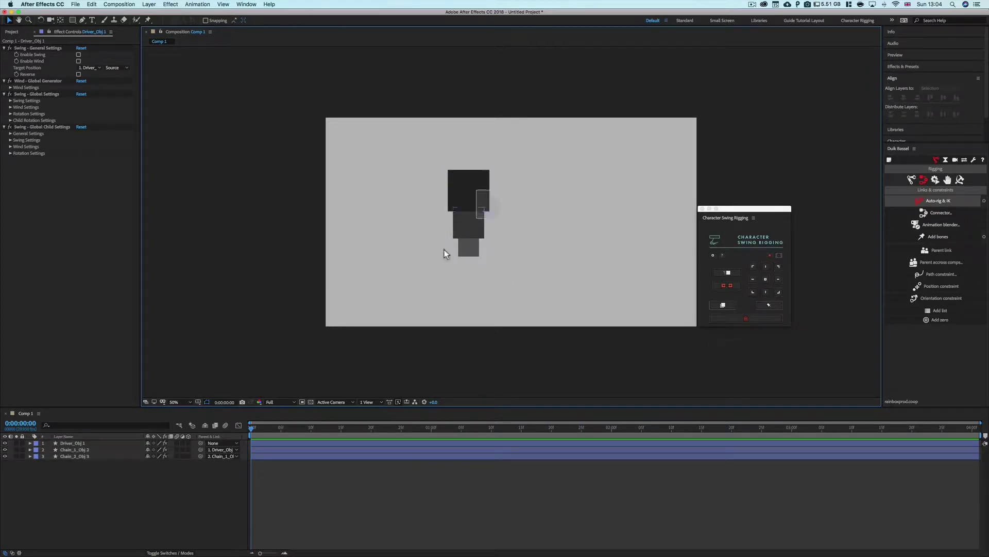
key(super+a)
click(516, 220)
drag(509, 218, 419, 264)
click(533, 222)
click(477, 182)
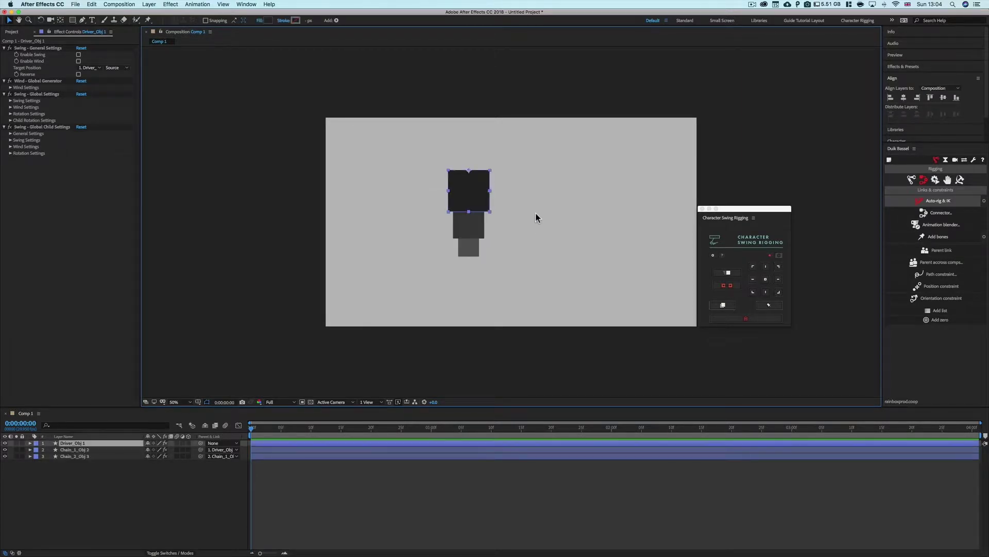
click(522, 226)
drag(515, 195, 421, 261)
click(484, 260)
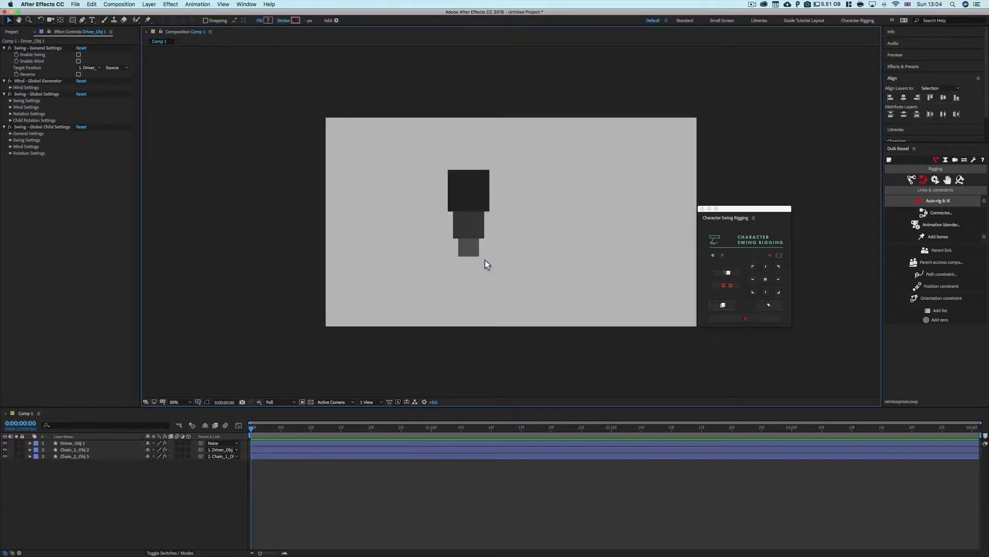
click(475, 230)
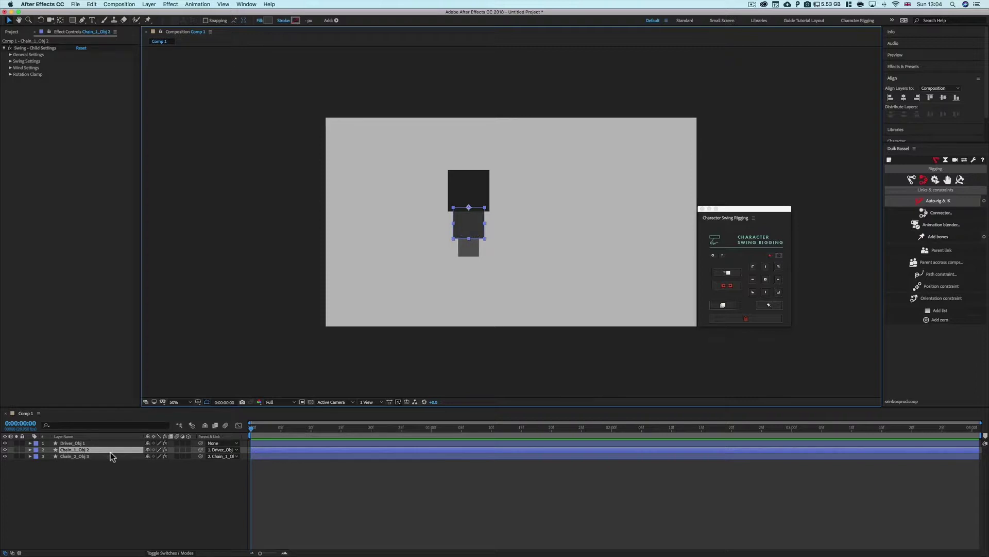
click(474, 246)
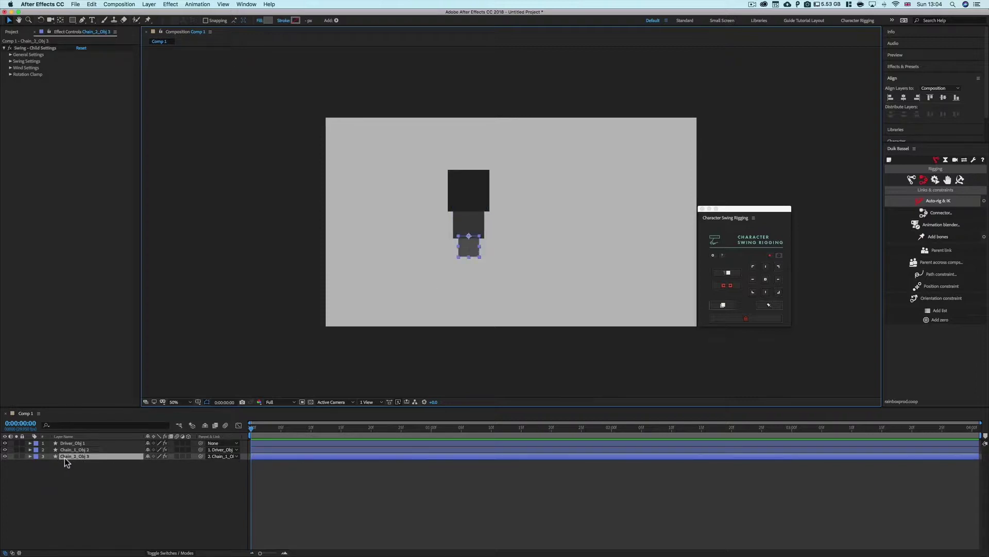
click(89, 467)
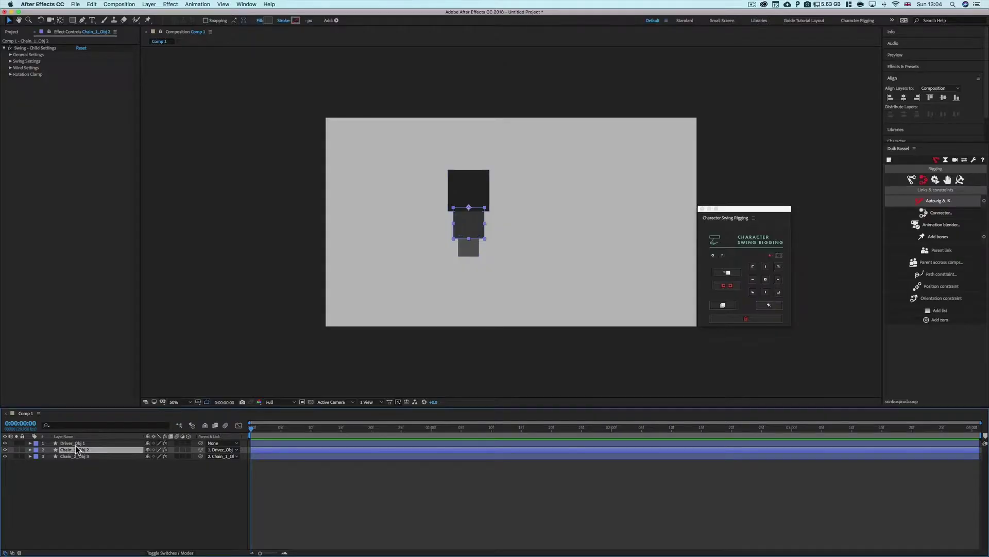
- Move Driver_Obj 1 near the composition's left edge, at about 286, 270, and keyframe its Position at 0 seconds
click(78, 444)
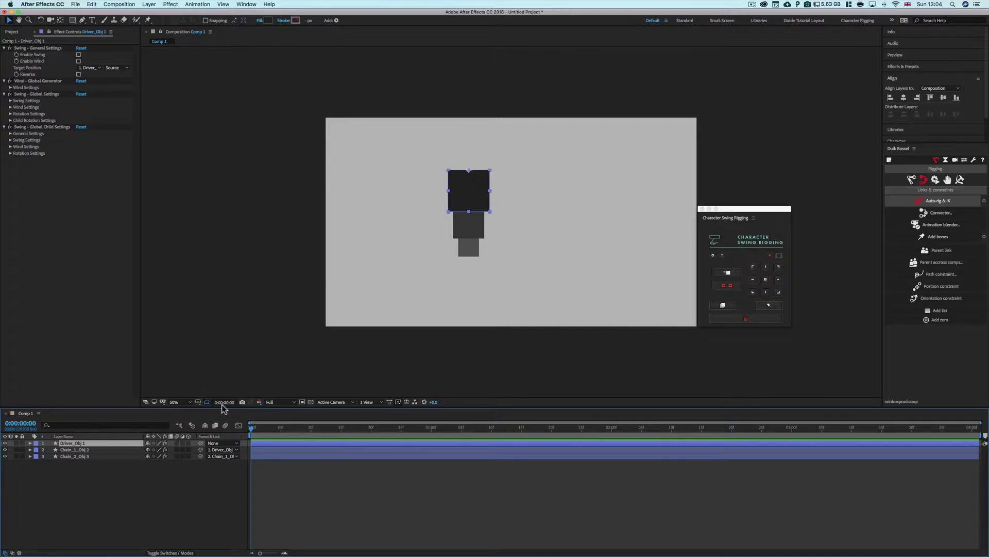
drag(477, 194, 390, 202)
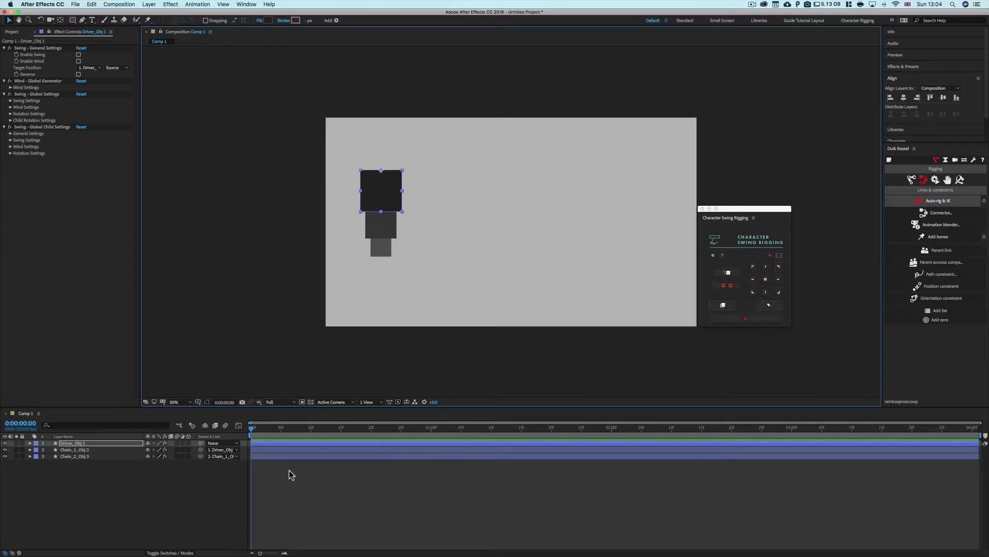
key(p)
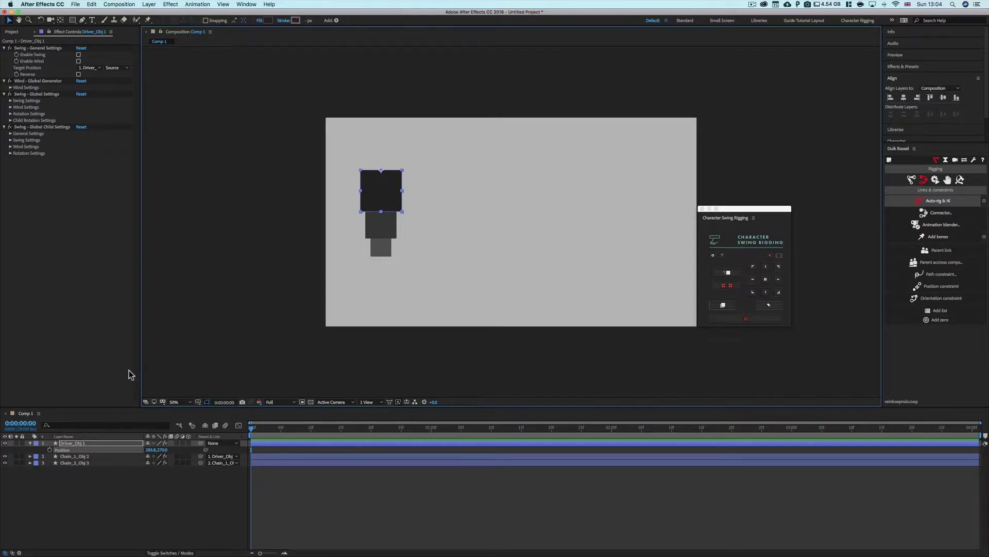
click(73, 501)
click(78, 444)
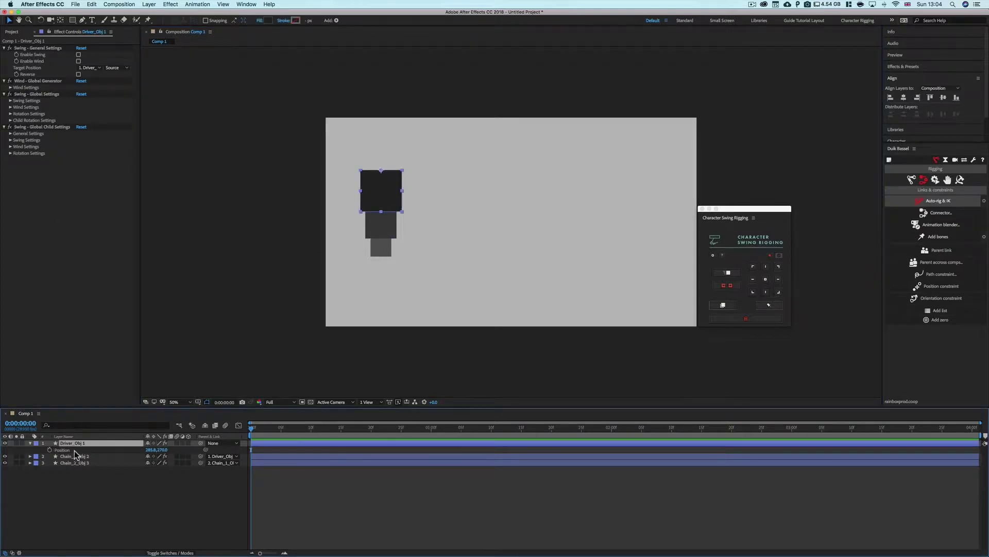
click(50, 449)
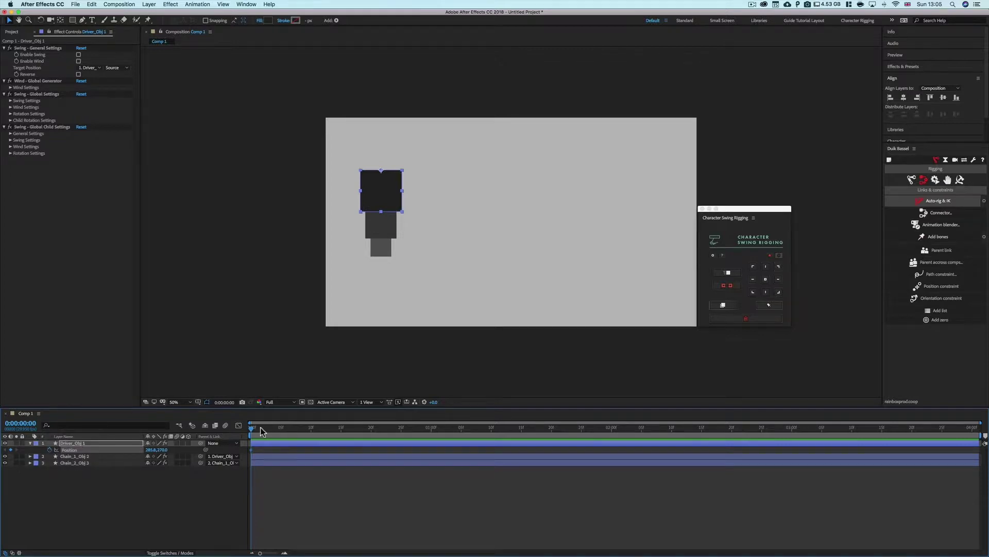
- Add a second Position keyframe for Driver_Obj 1 at 1 second, moved across to about 1320, 270
drag(258, 428, 433, 432)
drag(389, 198, 586, 193)
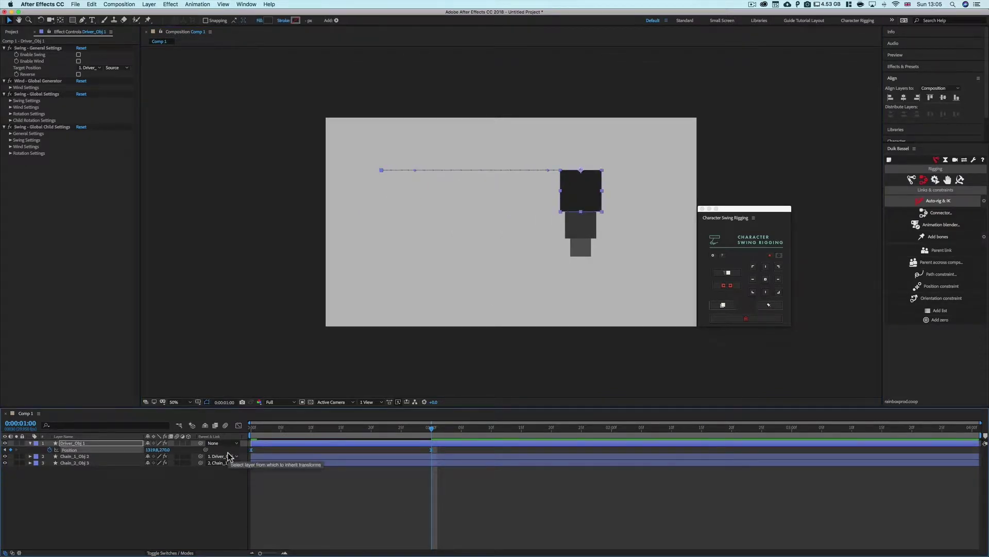
click(305, 500)
- Preview the driver's movement from the first frame and scrub back to frame 8
drag(288, 428, 232, 433)
key(space)
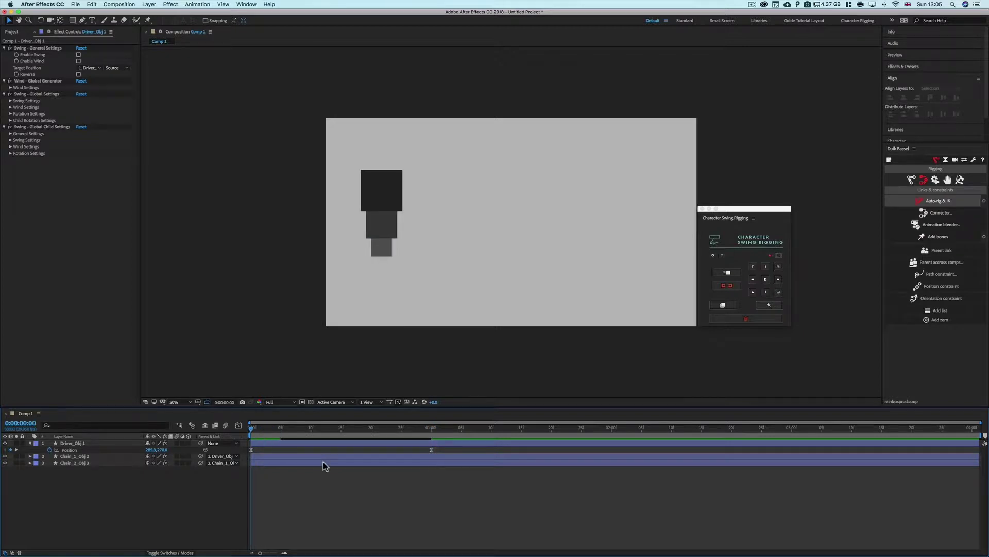
key(space)
drag(433, 429, 299, 431)
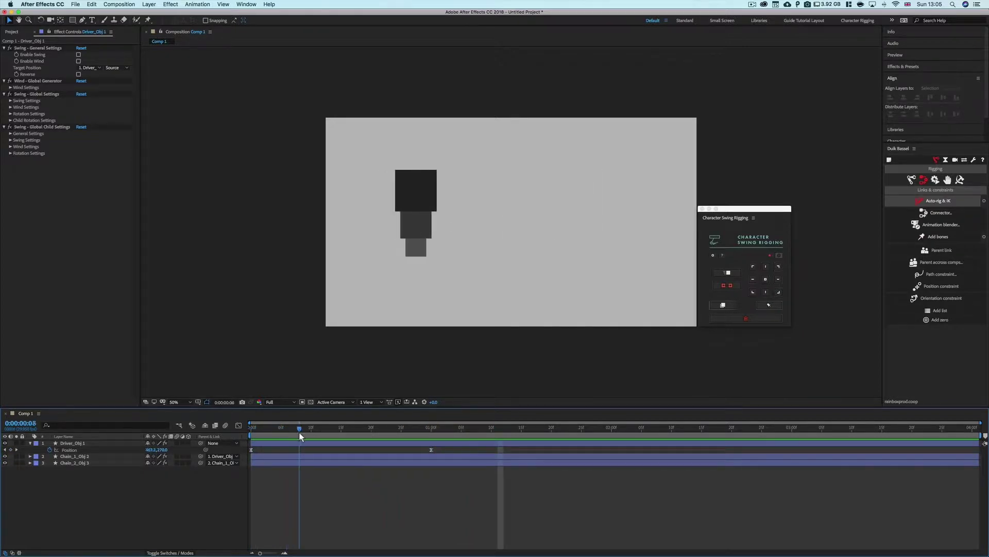
- Enable swing in Driver_Obj 1's general settings and preview the animation from the first frame
click(290, 444)
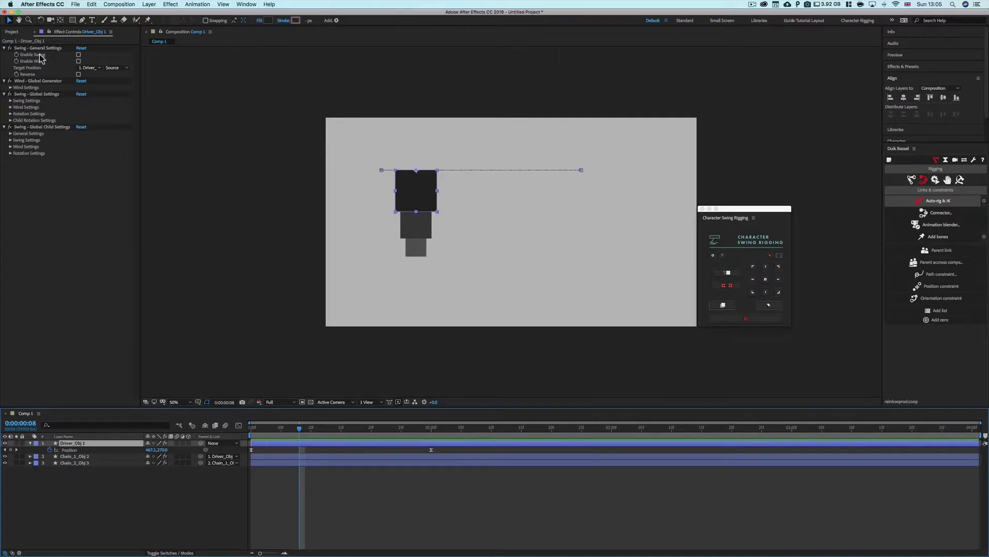
click(78, 55)
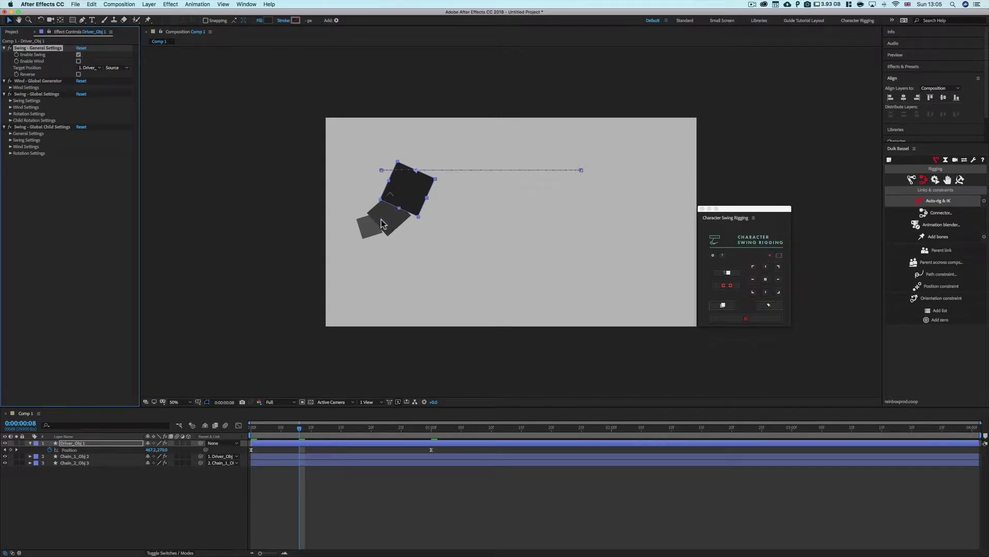
drag(296, 430, 246, 437)
key(space)
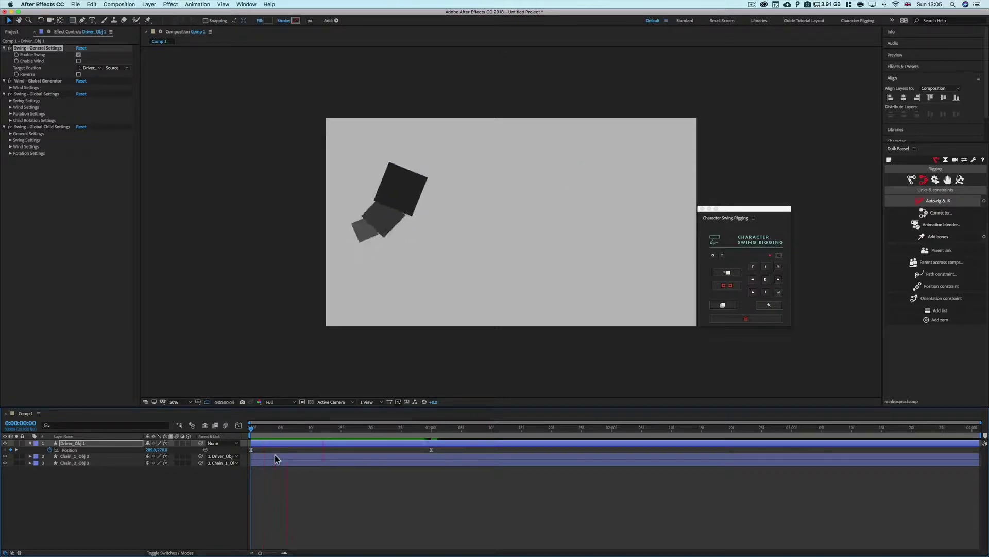
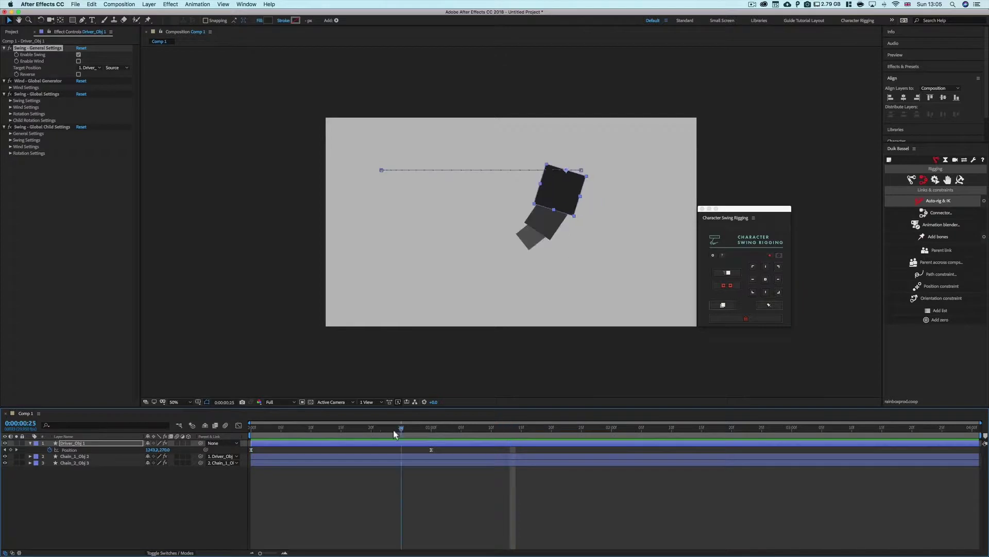
- Examine Driver_Obj 1's Position keyframes and the layers available as its swing Target Position
click(197, 496)
click(29, 73)
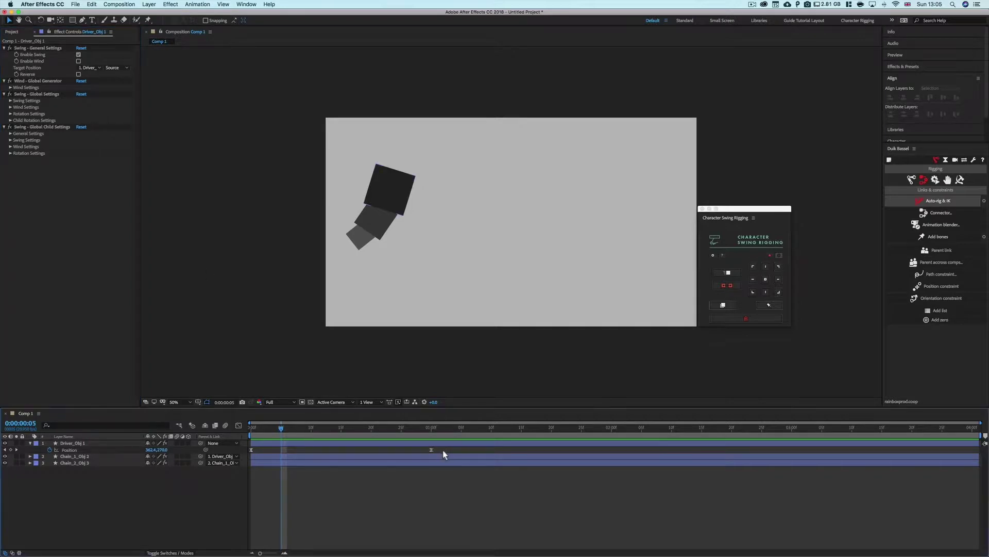
drag(444, 450, 264, 462)
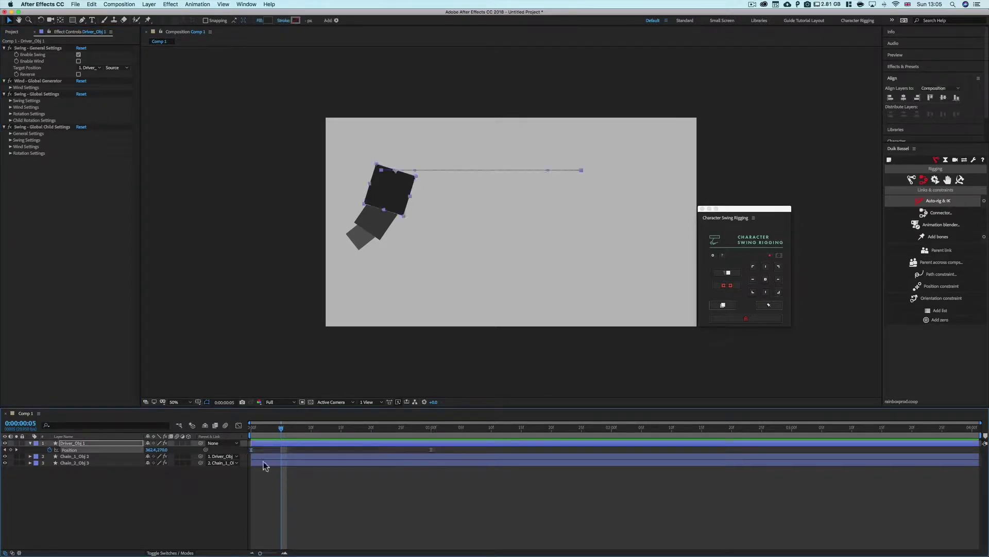
click(216, 500)
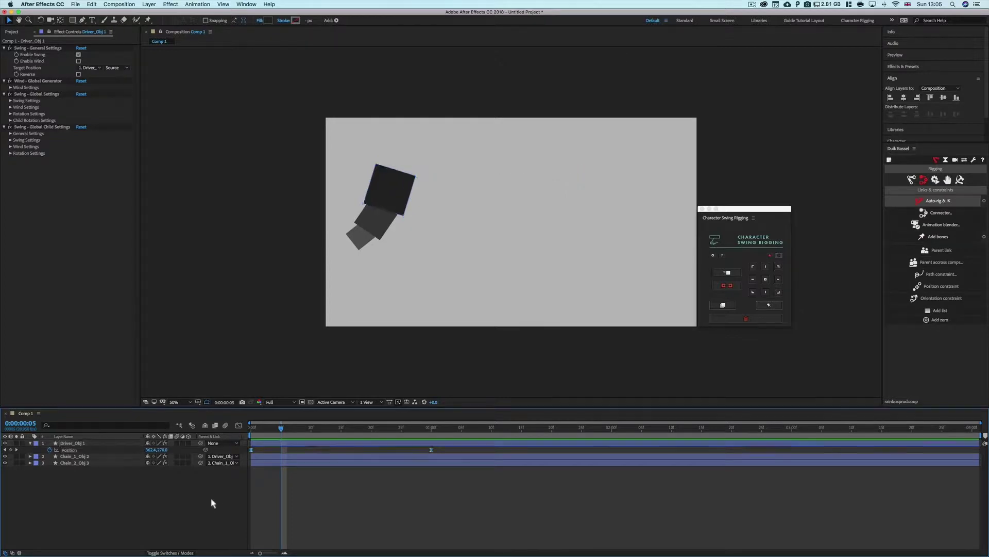
click(100, 67)
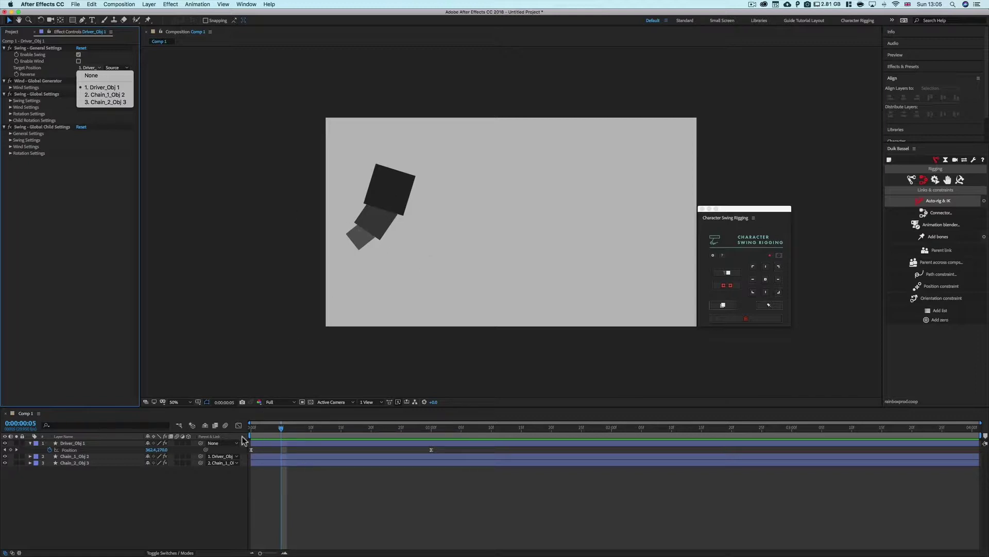
click(201, 536)
- Draw a small square shape layer at the composition's upper edge and show only its Position property
click(73, 20)
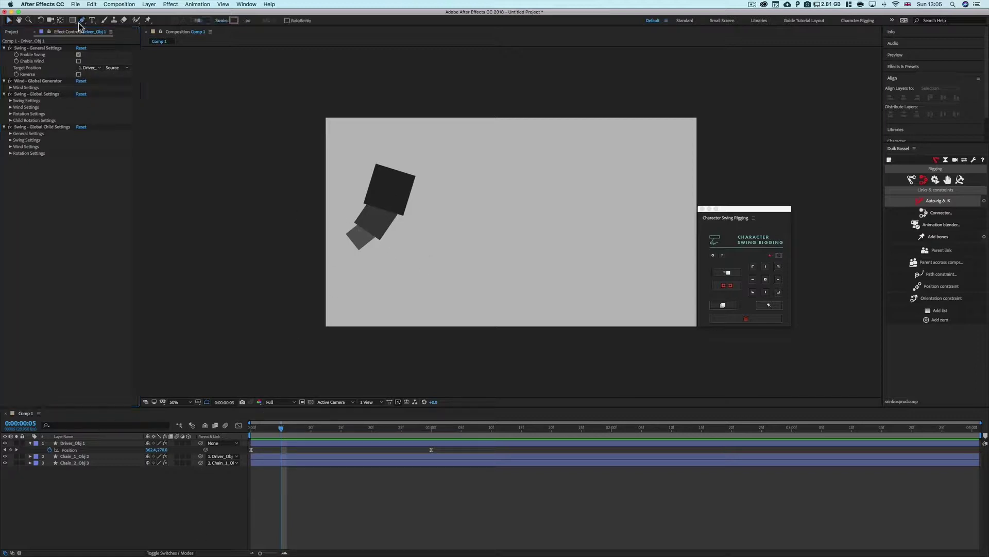
drag(447, 121, 483, 159)
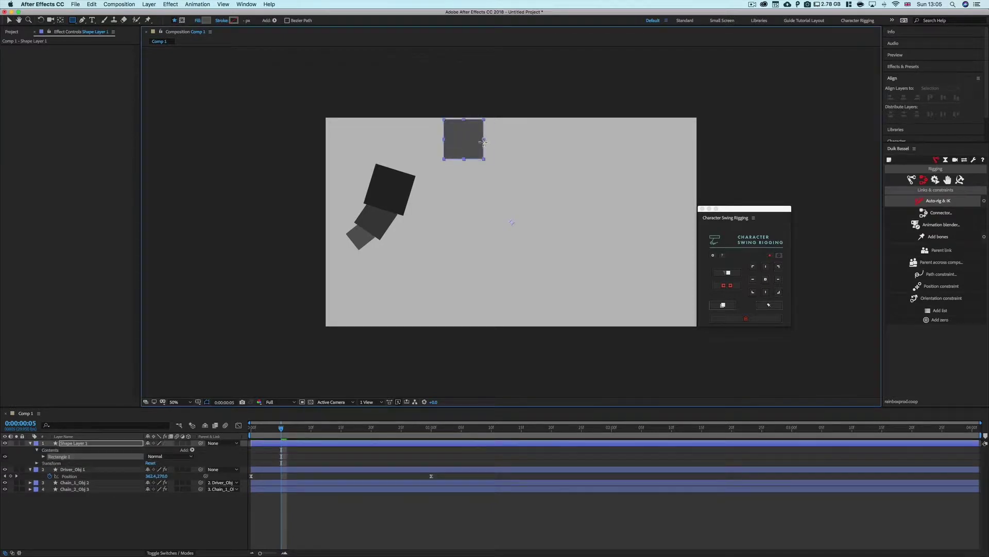
click(29, 443)
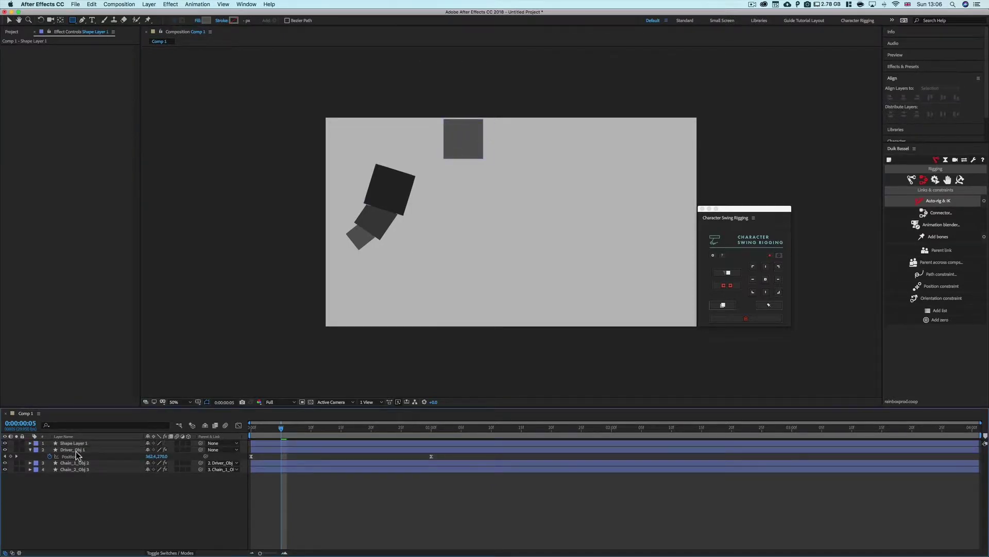
click(75, 443)
key(p)
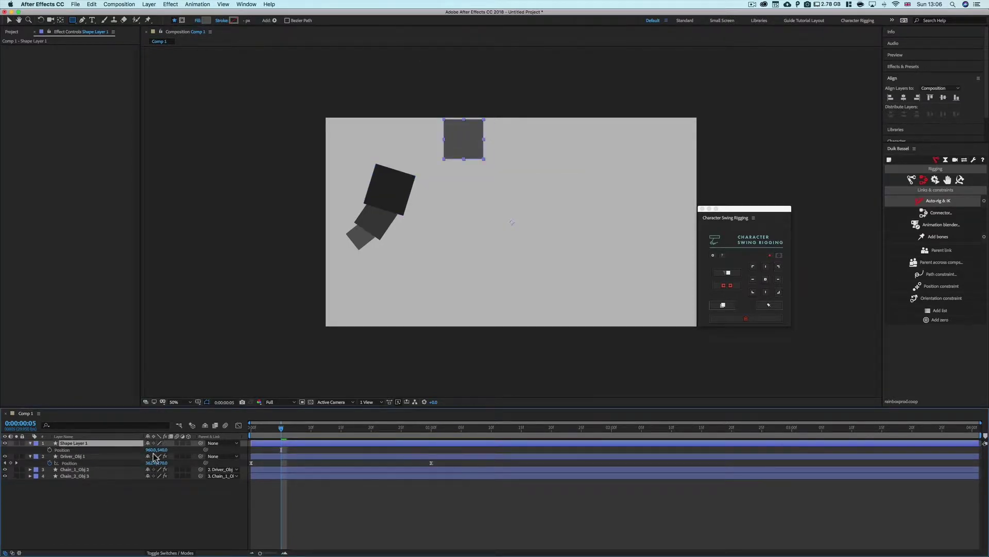
- Set Driver_Obj 1's swing Target Position to Shape Layer 1 and scrub through the animation
click(88, 457)
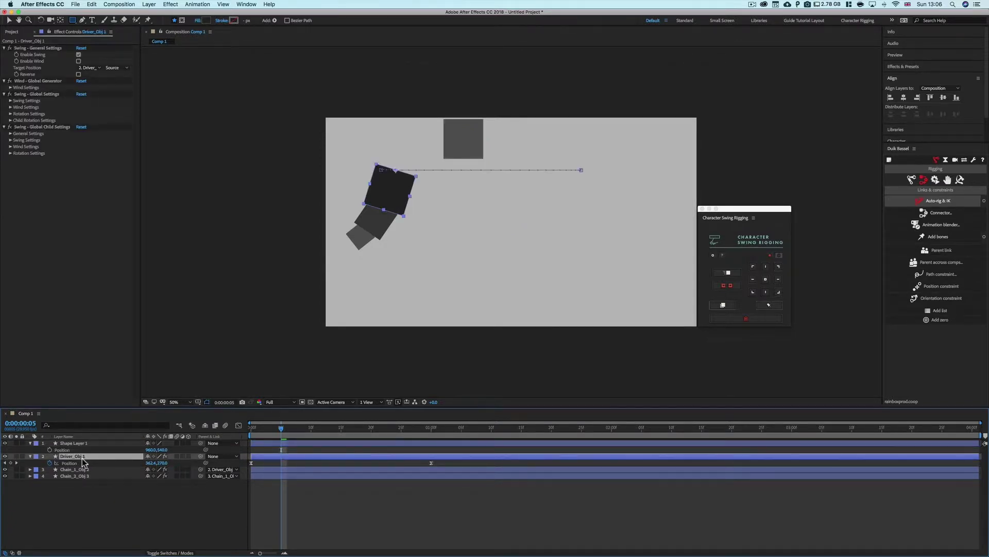
click(87, 68)
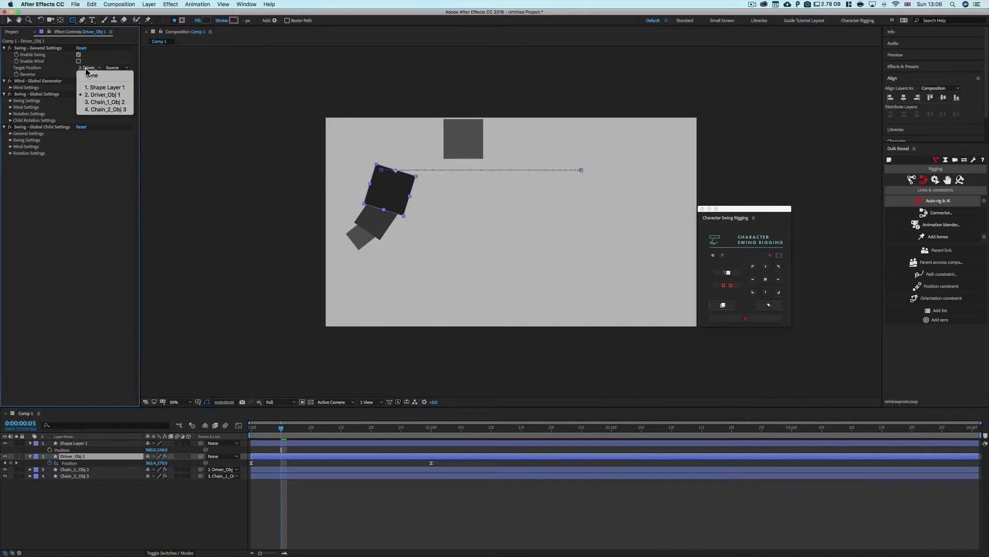
click(95, 88)
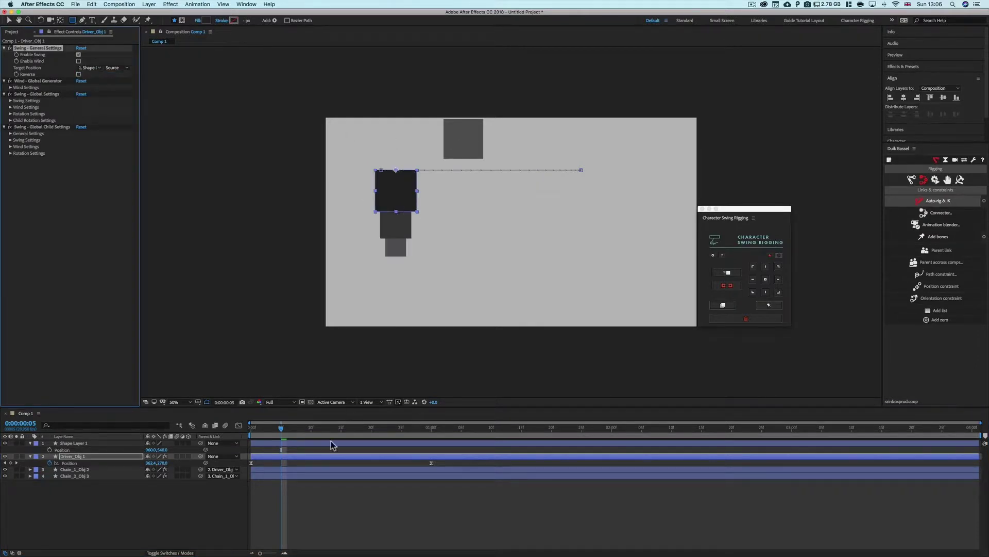
click(268, 507)
drag(281, 428, 344, 444)
- Copy both Position keyframes from Driver_Obj 1 and paste them onto Shape Layer 1 at 0 seconds
click(326, 443)
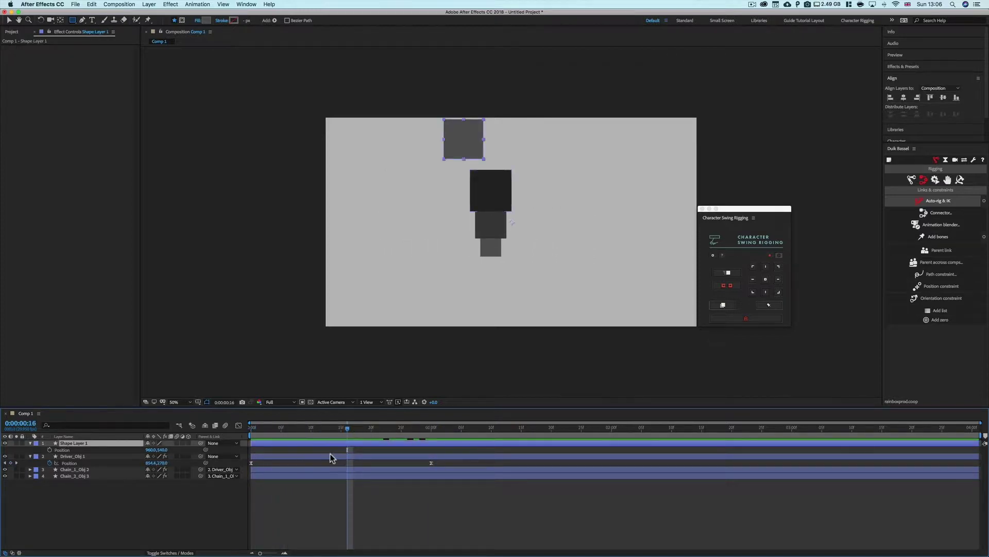
drag(347, 428, 281, 427)
click(461, 462)
drag(460, 463, 243, 473)
key(ctrl+c)
click(283, 449)
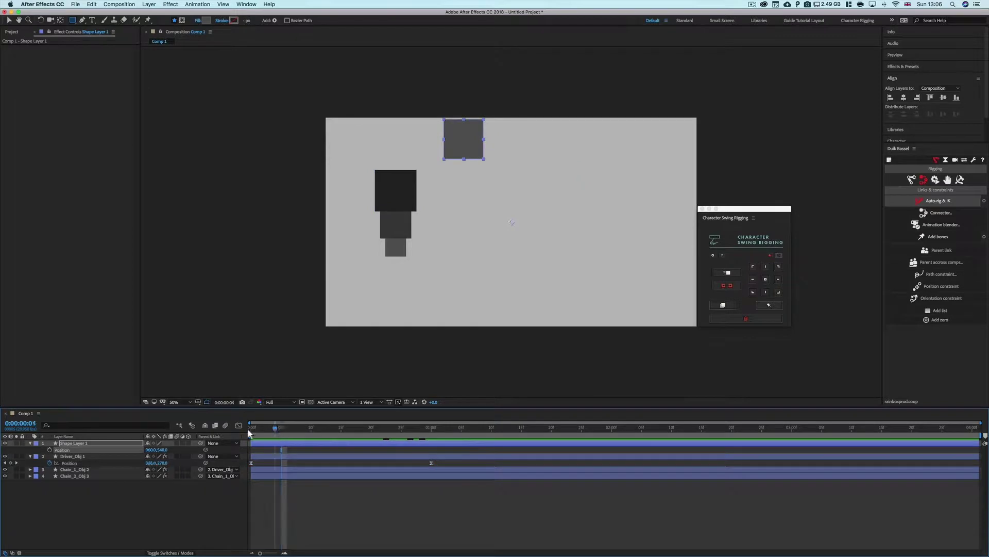
key(Home)
key(ctrl+v)
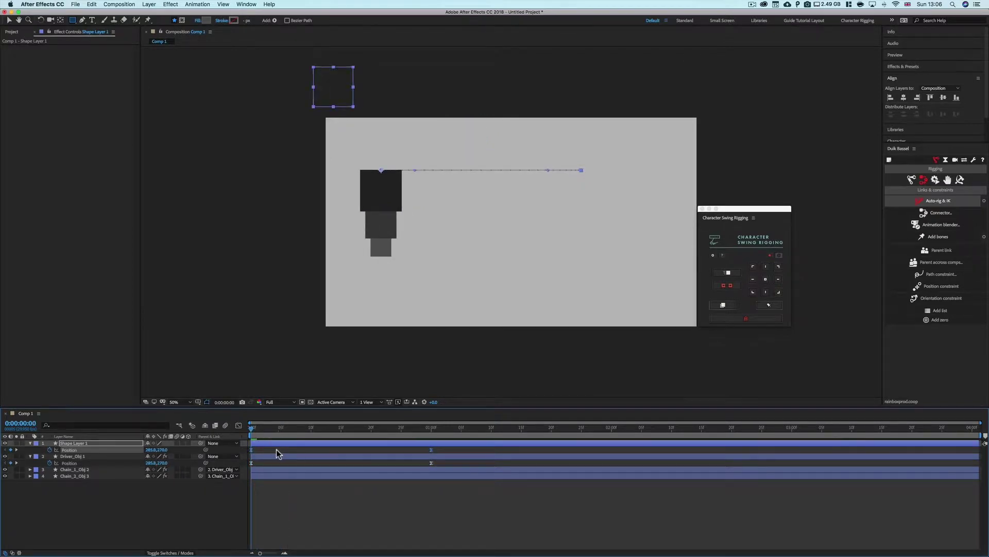
- Retime Shape Layer 1's Position keyframes to about frame 8 and frame 17, and preview the swing
click(276, 449)
drag(253, 426, 311, 431)
drag(251, 450, 300, 449)
drag(432, 450, 283, 455)
key(space)
key(space)
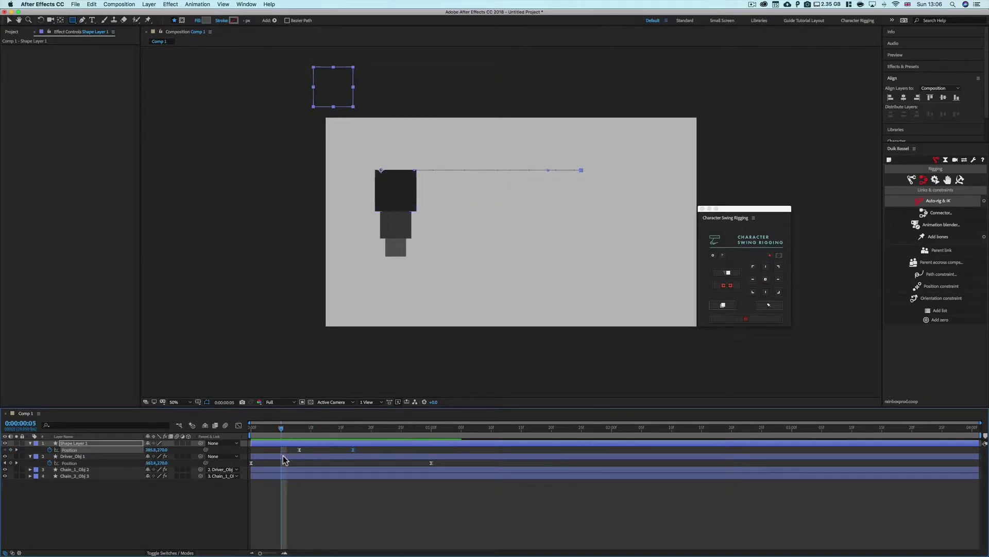
- Set Driver_Obj 1's swing Target Position back to Driver_Obj 1
click(283, 456)
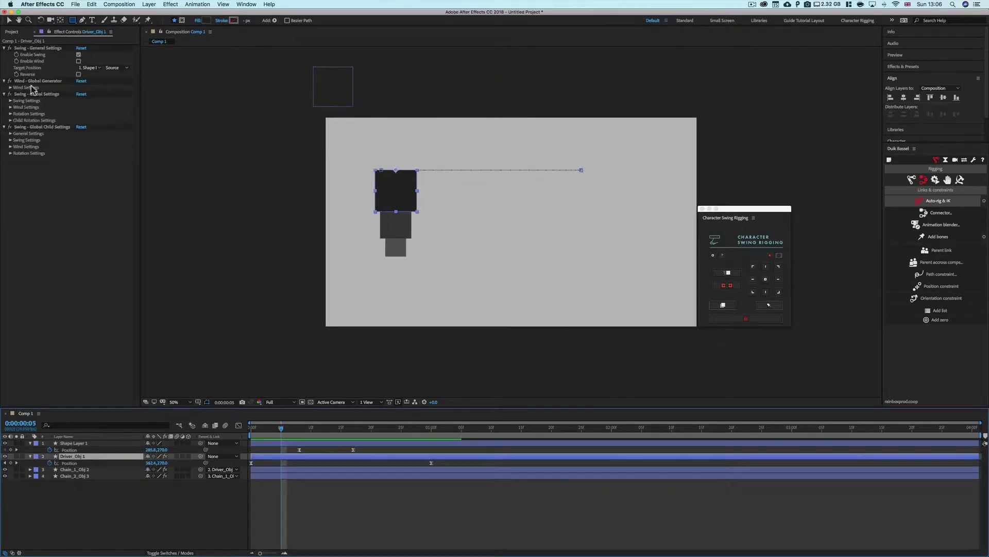
click(86, 68)
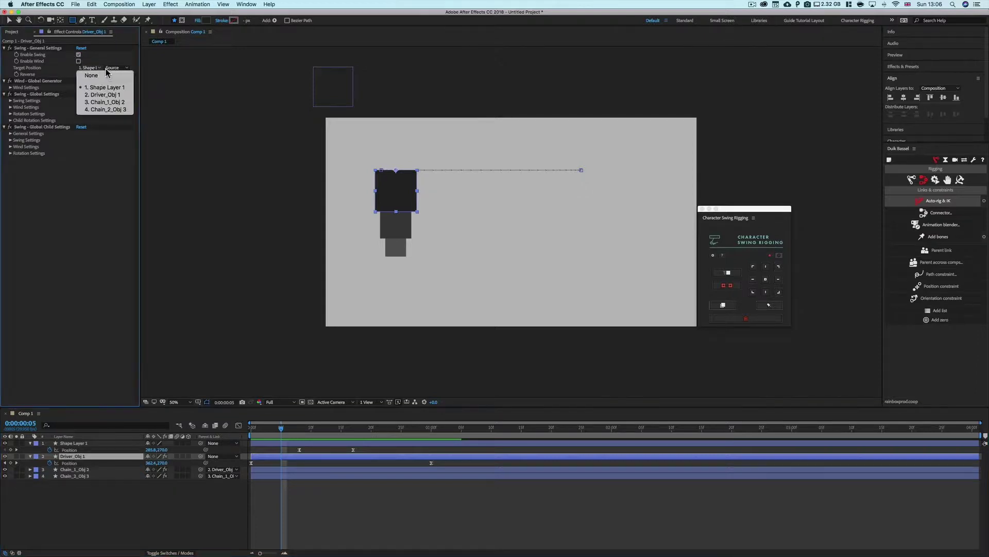
click(102, 94)
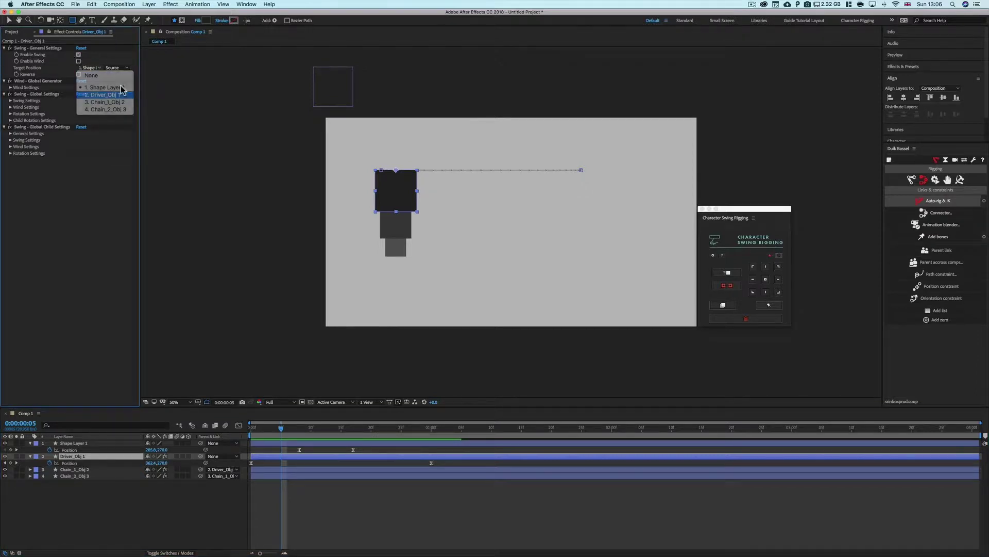
- Return to the first frame, delete Shape Layer 1 and select Driver_Obj 1
drag(283, 438, 176, 453)
click(84, 444)
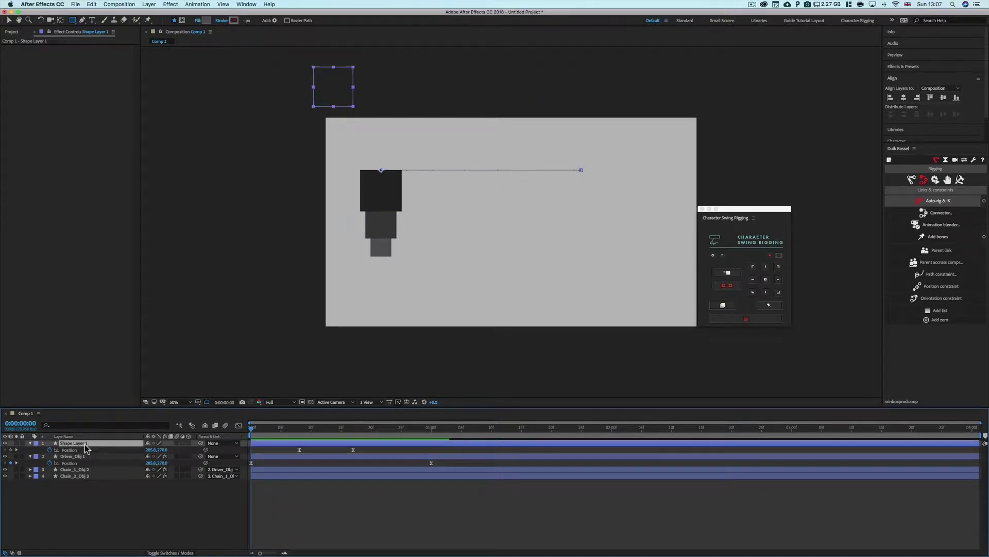
key(Delete)
click(82, 444)
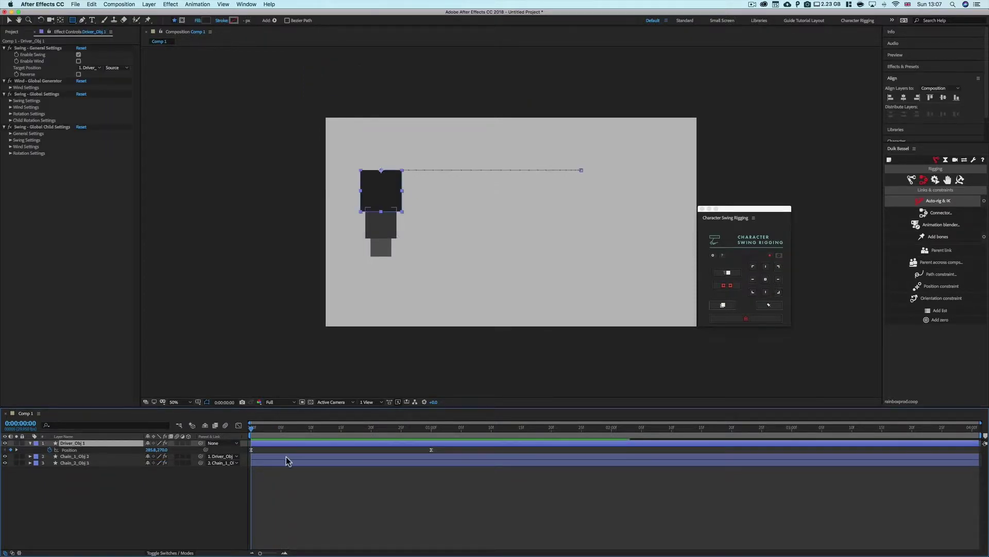
- Delete Driver_Obj 1's Position keyframe at 0 seconds and undo the deletion
drag(262, 432, 215, 430)
key(Delete)
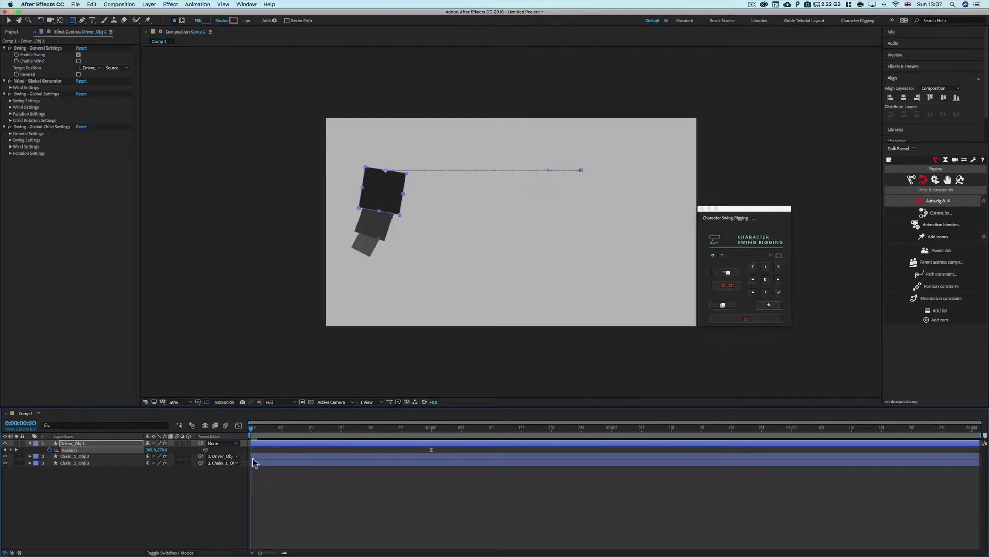
key(ctrl+z)
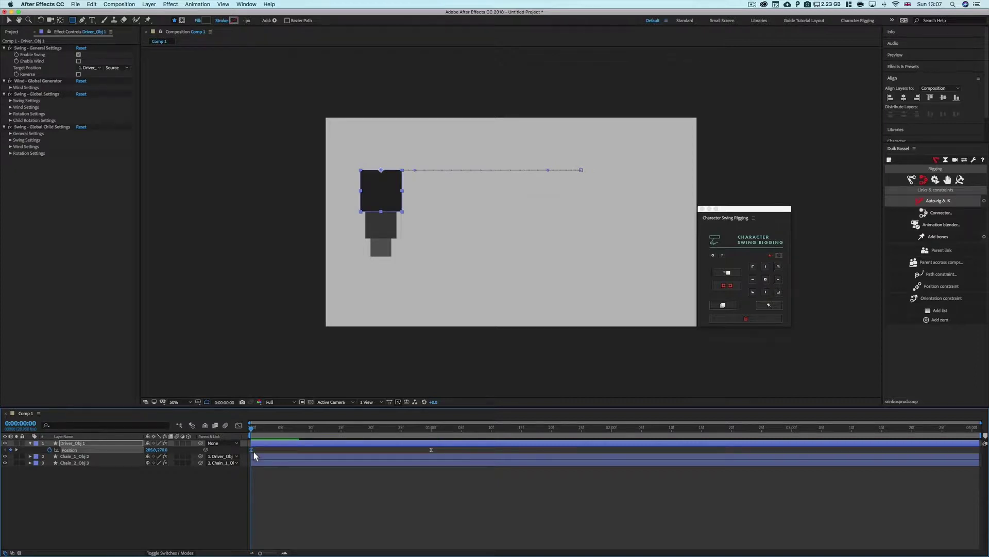
- Reveal Driver_Obj 1's modified transform properties and select the driver together with both chain squares
key(u)
click(200, 504)
click(92, 445)
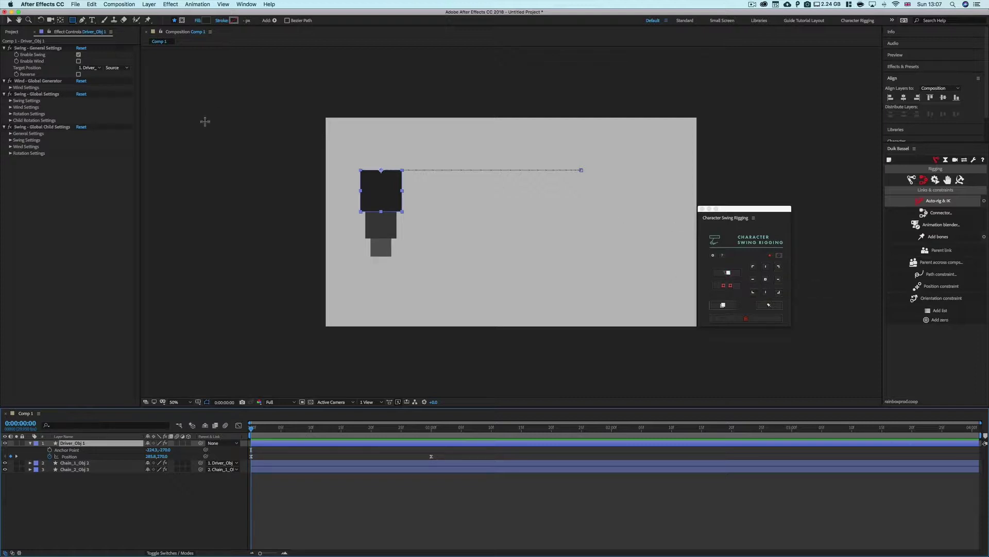
key(v)
click(393, 184)
drag(420, 139, 361, 298)
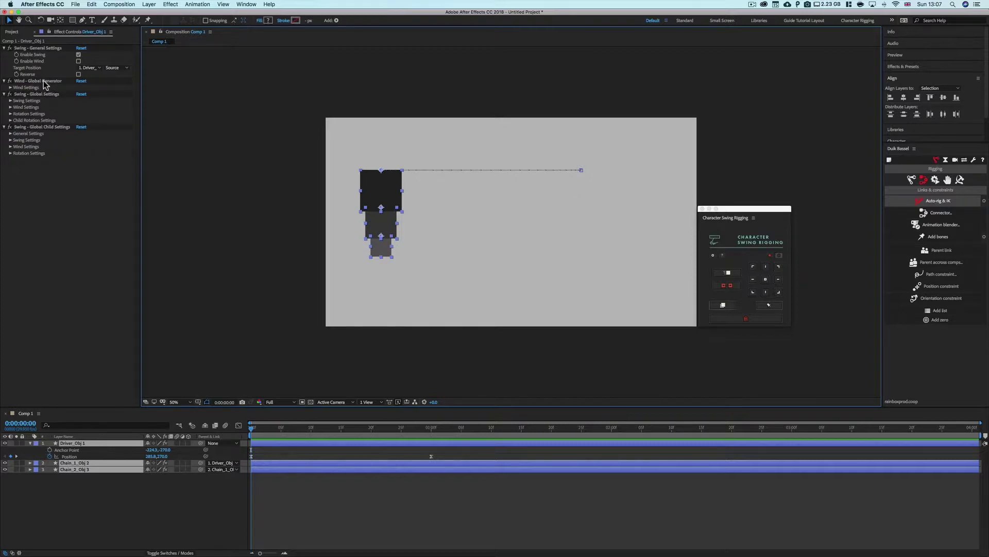
- Review the global wind generator's settings and enable wind in Driver_Obj 1's general settings
click(83, 199)
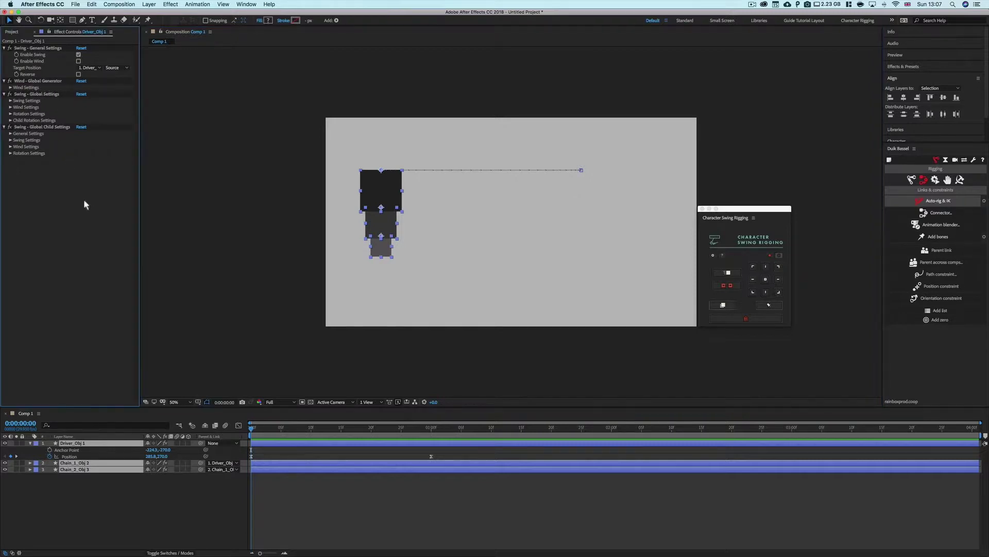
click(10, 88)
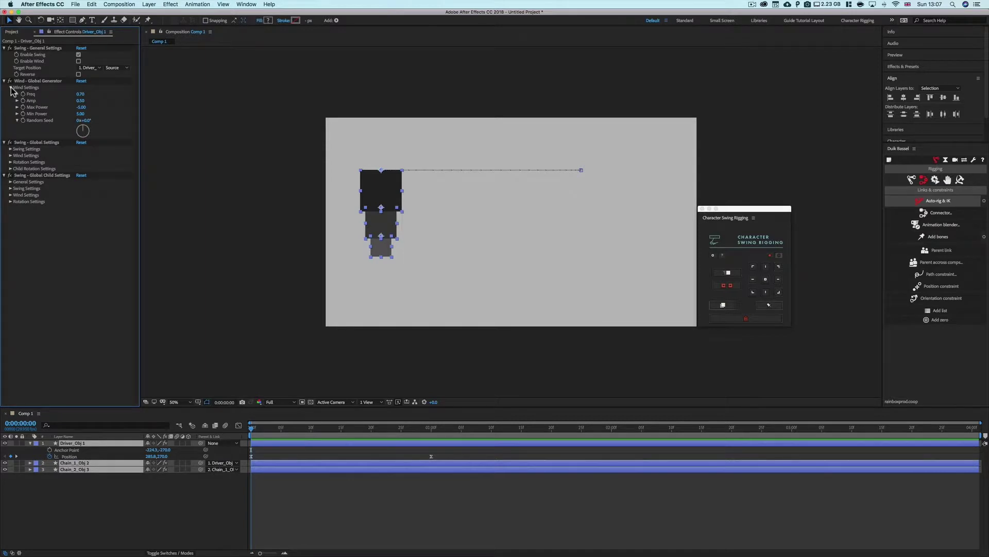
click(11, 88)
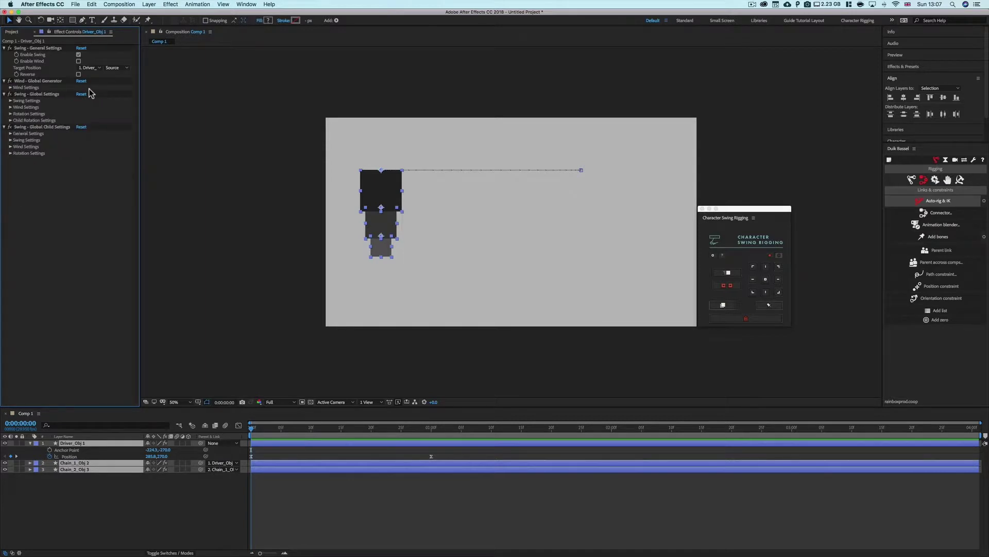
click(79, 61)
click(278, 452)
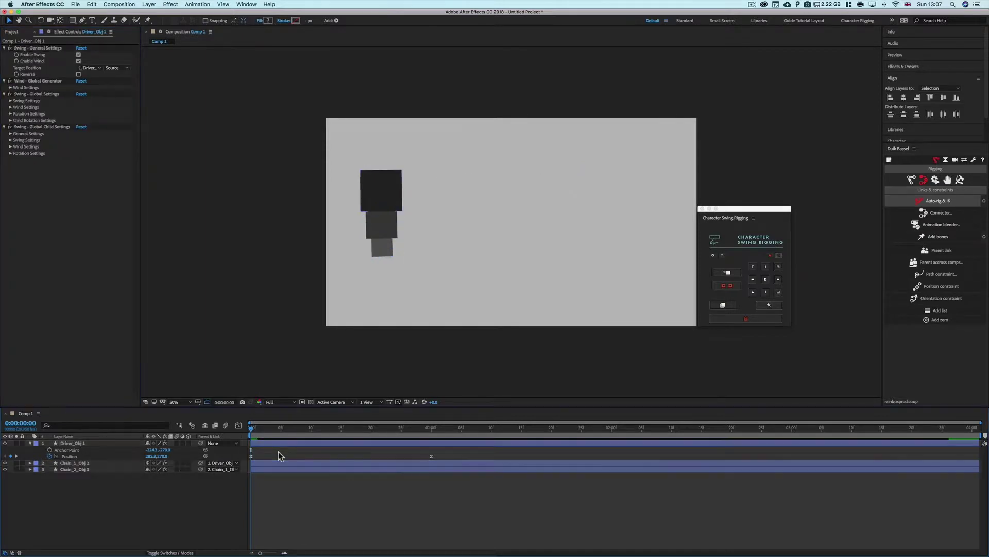
- Scrub and preview the animation with both swing and wind enabled
click(433, 458)
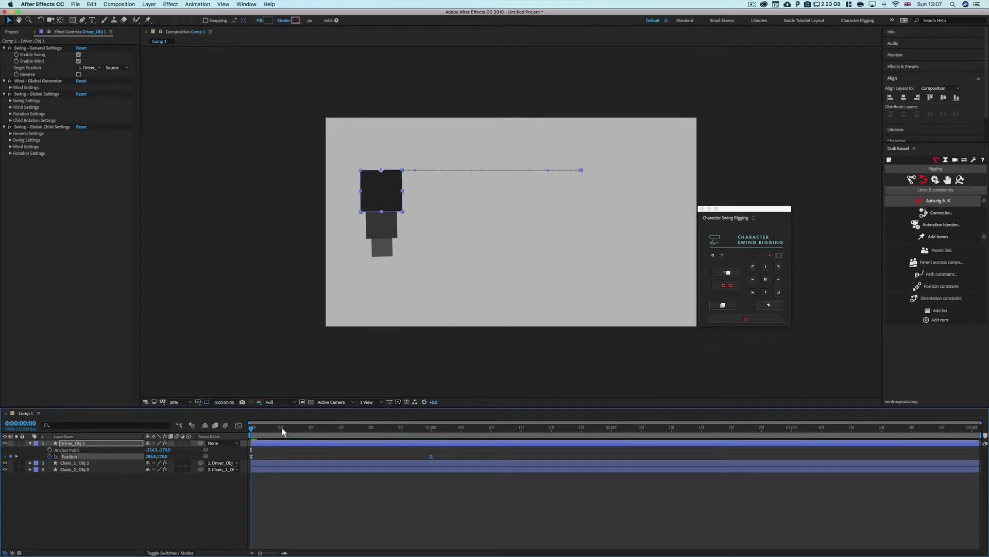
drag(282, 427, 317, 458)
click(431, 456)
key(Delete)
drag(416, 475, 268, 445)
key(space)
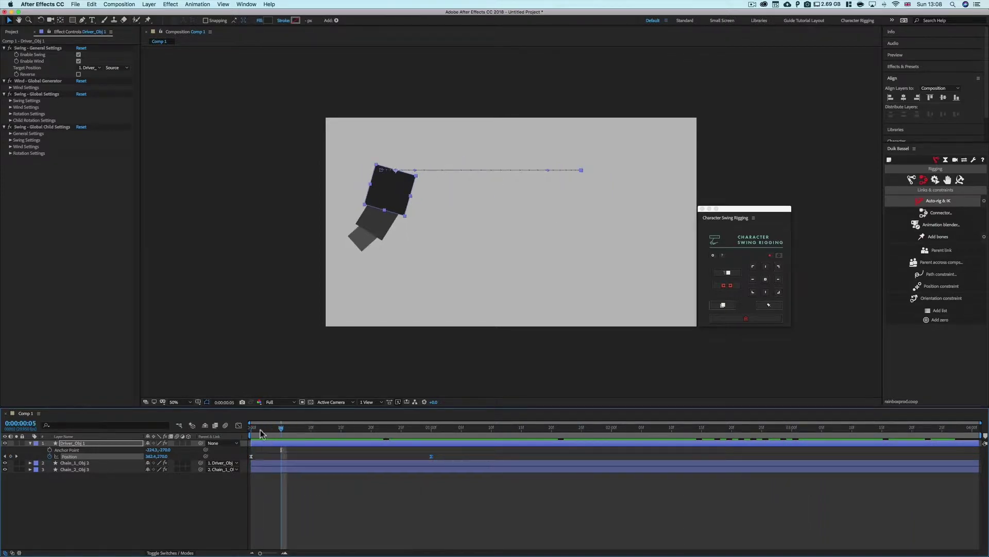
- Enable Reverse in Driver_Obj 1's general settings, preview from the first frame and scrub through to 3 seconds 2 frames
click(34, 77)
click(78, 74)
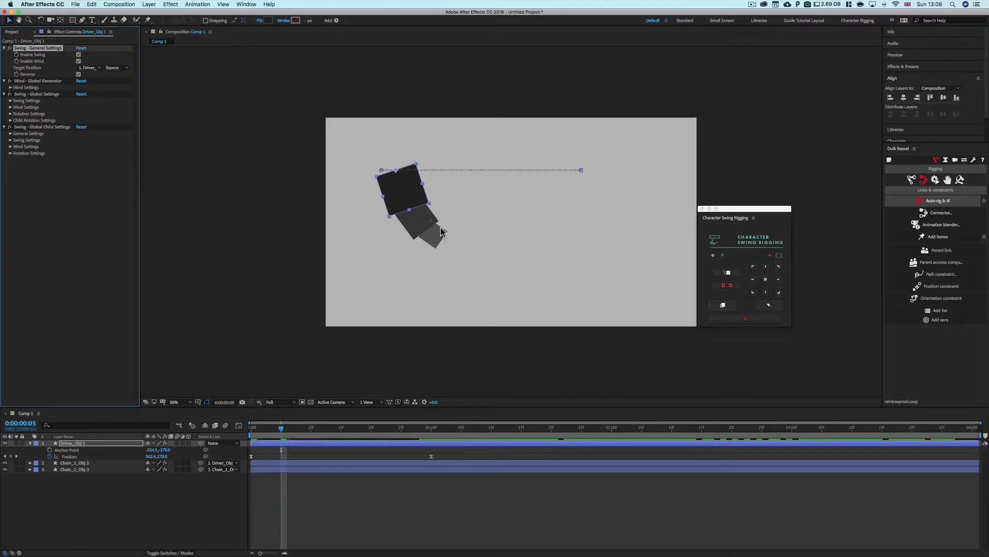
drag(292, 425, 438, 431)
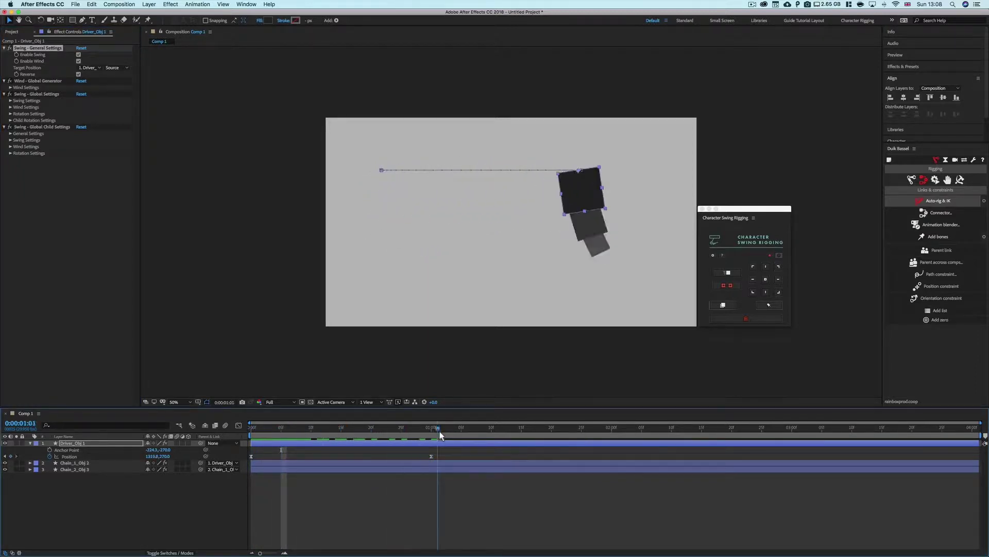
key(Home)
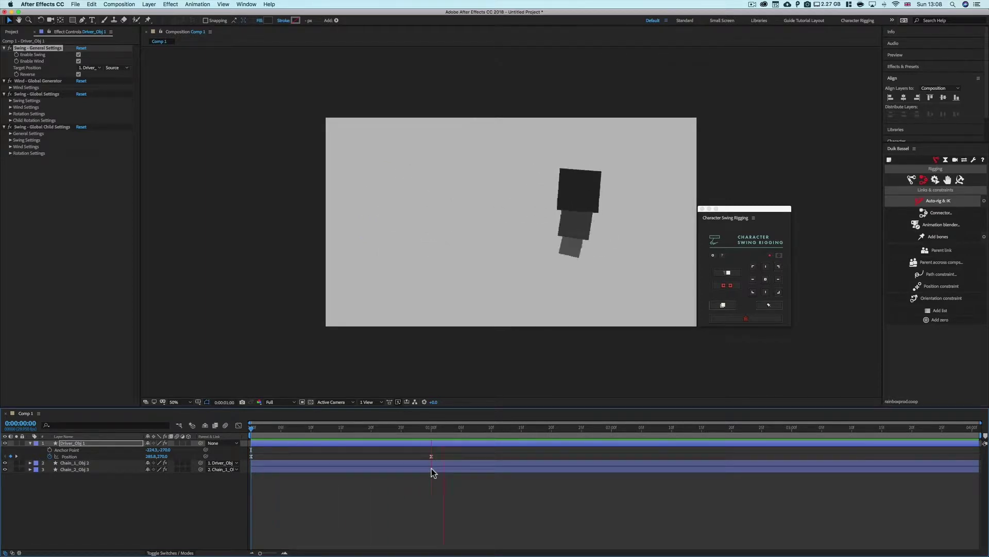
key(space)
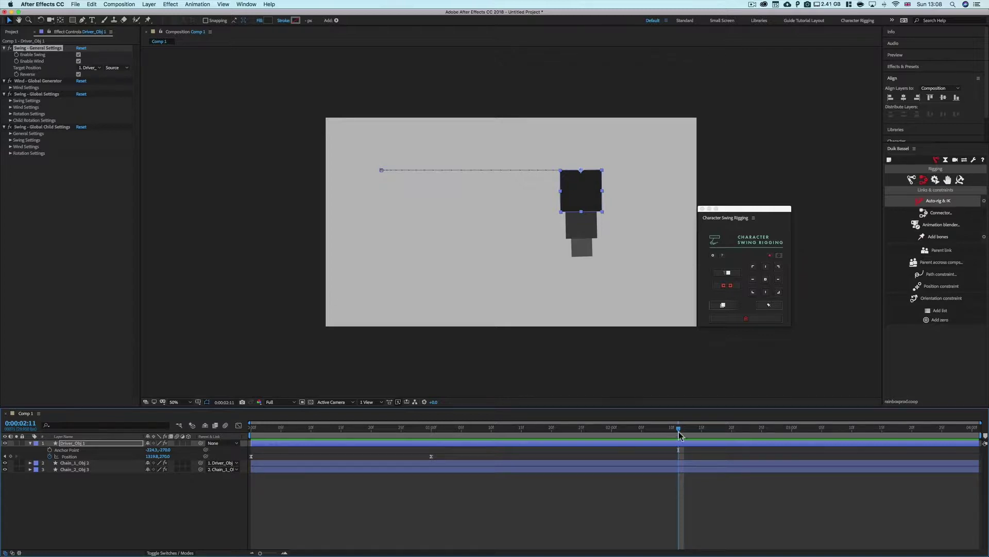
drag(698, 428, 804, 432)
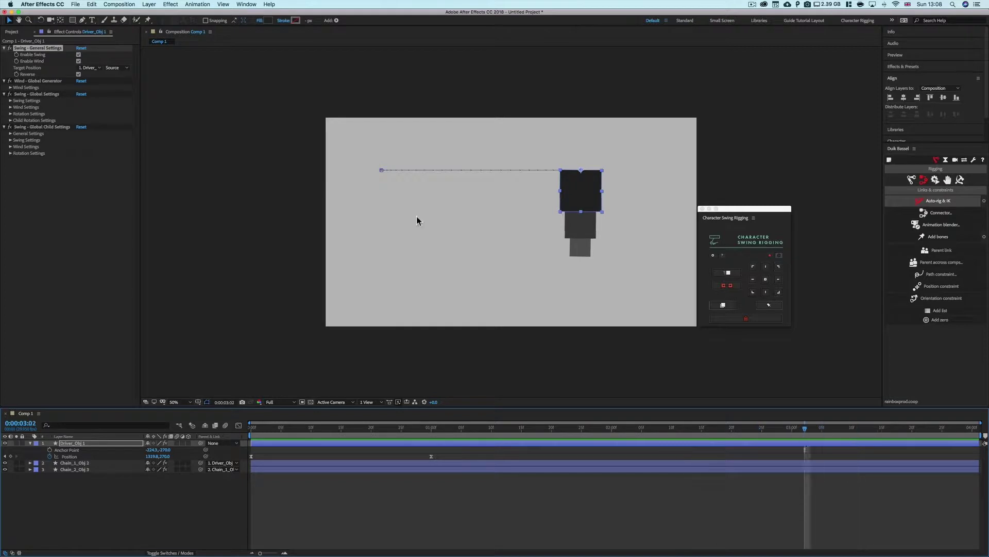
- Review the global wind generator's settings, return to the first frame and disable Reverse in Driver_Obj 1's general settings
click(9, 88)
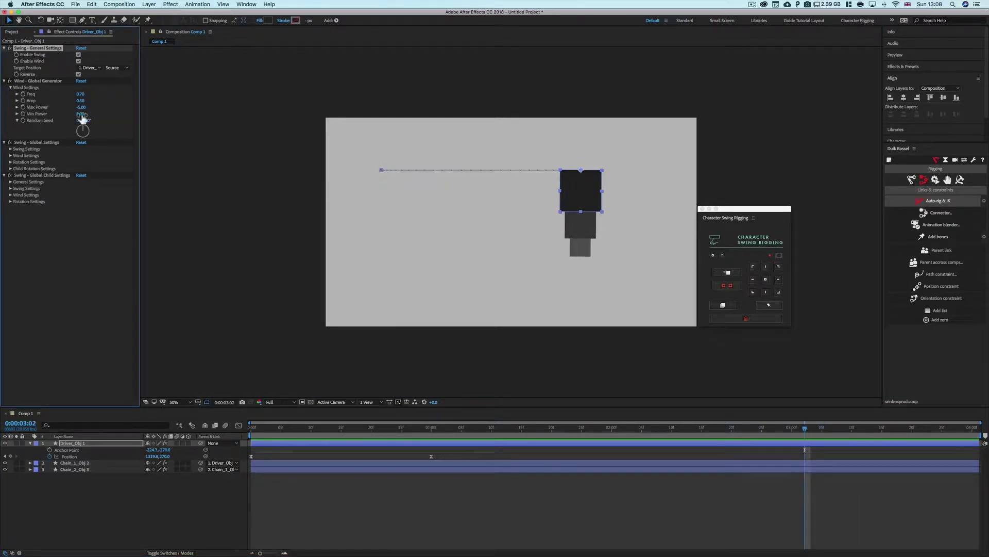
click(10, 87)
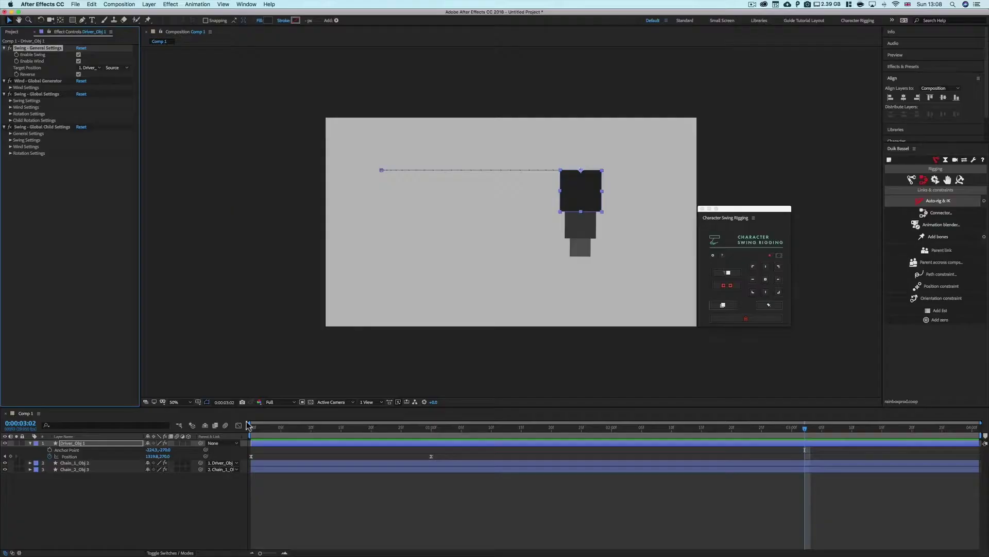
mouse_move(264, 429)
mouse_down()
mouse_move(251, 429)
mouse_move(299, 429)
mouse_move(246, 427)
mouse_up()
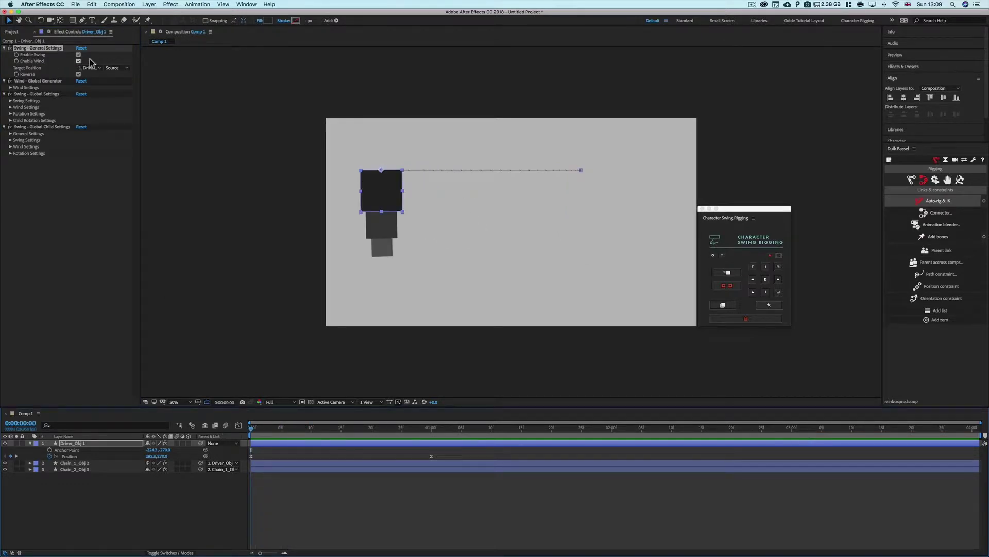
click(77, 74)
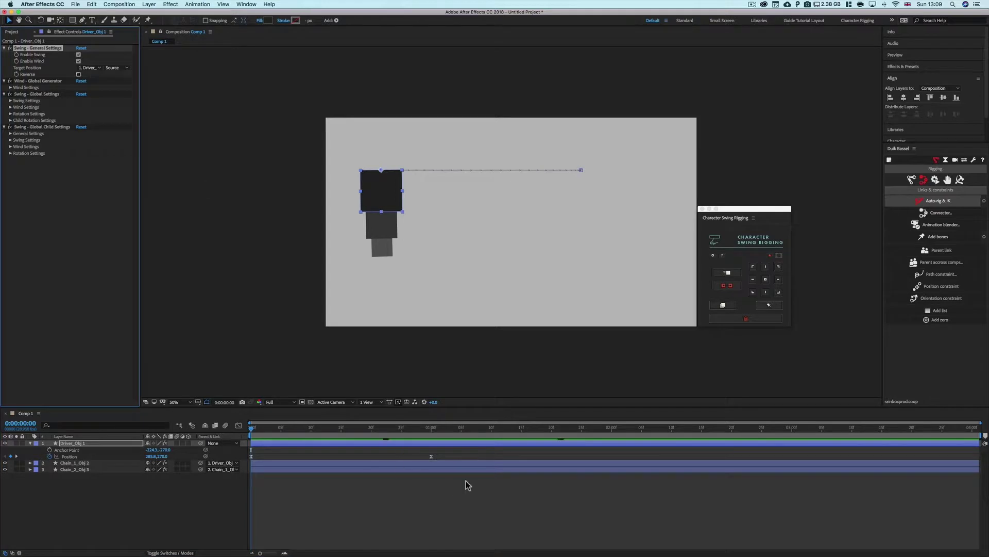
- Delete Driver_Obj 1's position keyframe at 1 second and scrub the opening frames to check the wind motion alone
click(431, 456)
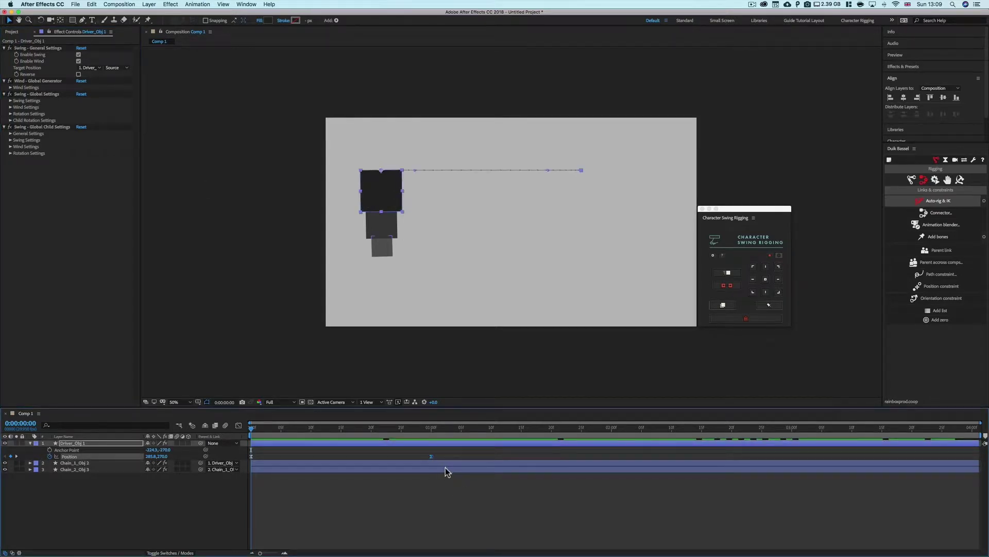
key(Delete)
drag(251, 427, 383, 443)
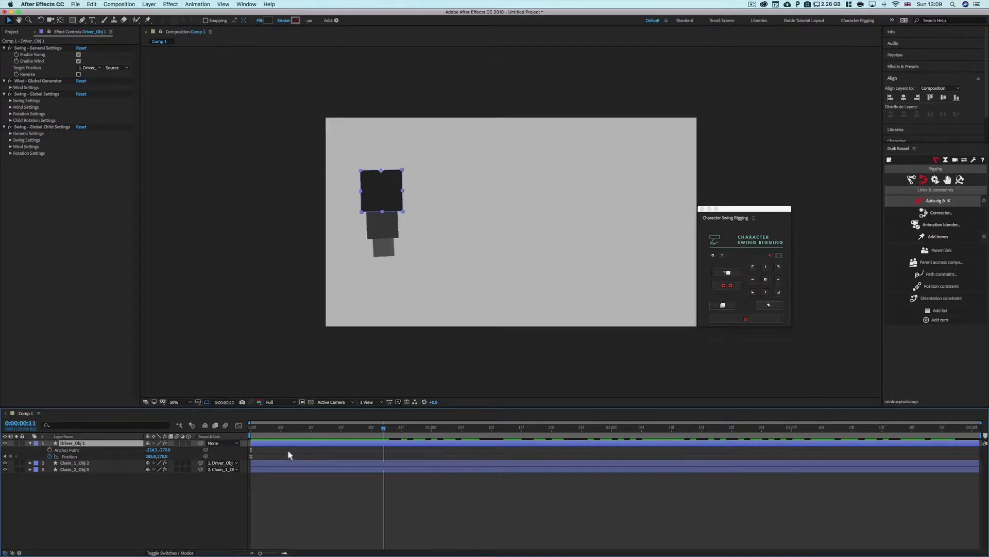
mouse_move(289, 451)
mouse_down()
mouse_move(349, 459)
mouse_move(306, 450)
mouse_up()
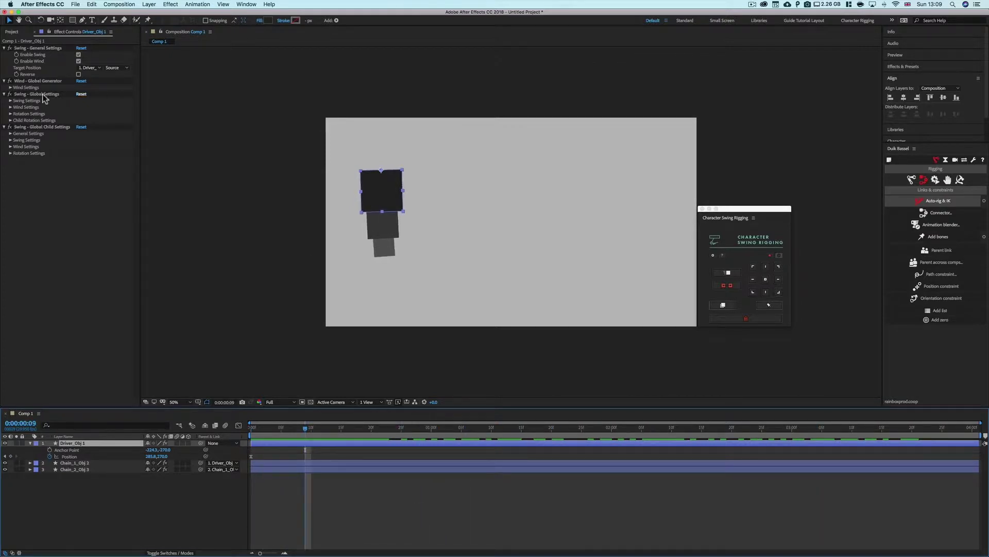
- Expand the global wind generator's settings for review and scrub the animation to frame 17
click(10, 87)
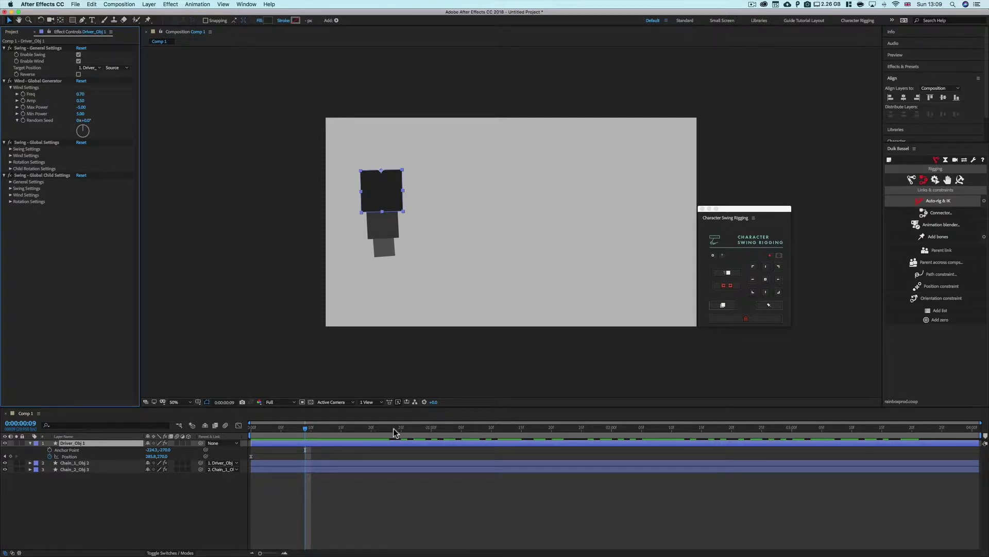
mouse_move(309, 431)
mouse_down()
mouse_move(682, 434)
mouse_move(213, 436)
mouse_move(305, 435)
mouse_up()
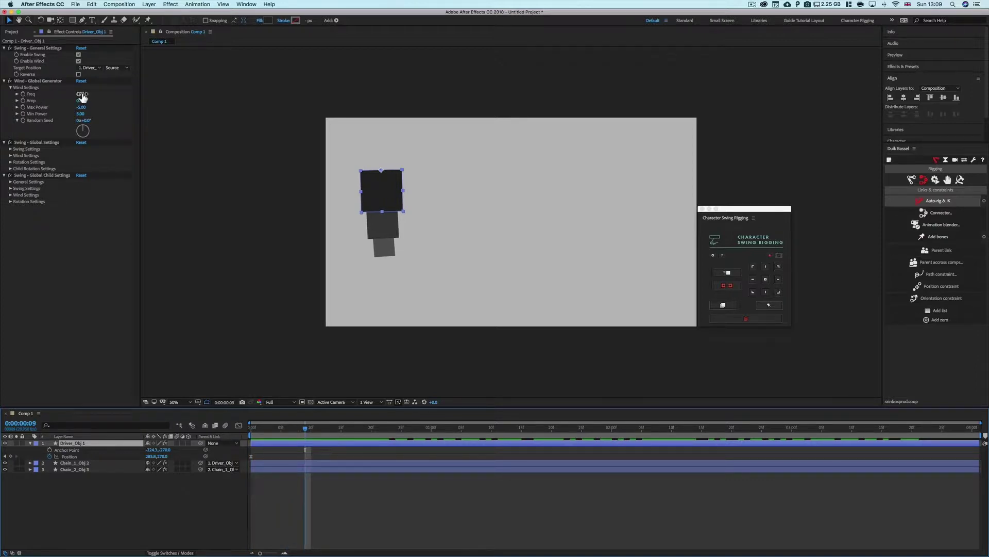
text(0.3)
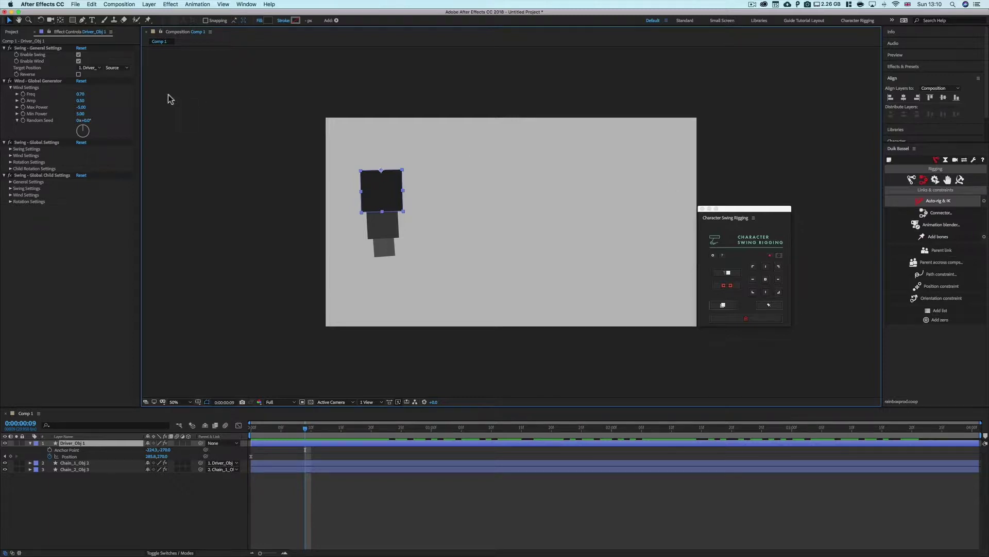
drag(307, 431, 354, 434)
- Set the global wind generator's Freq to 5, scrub and preview the motion, and return to the first frame
click(80, 94)
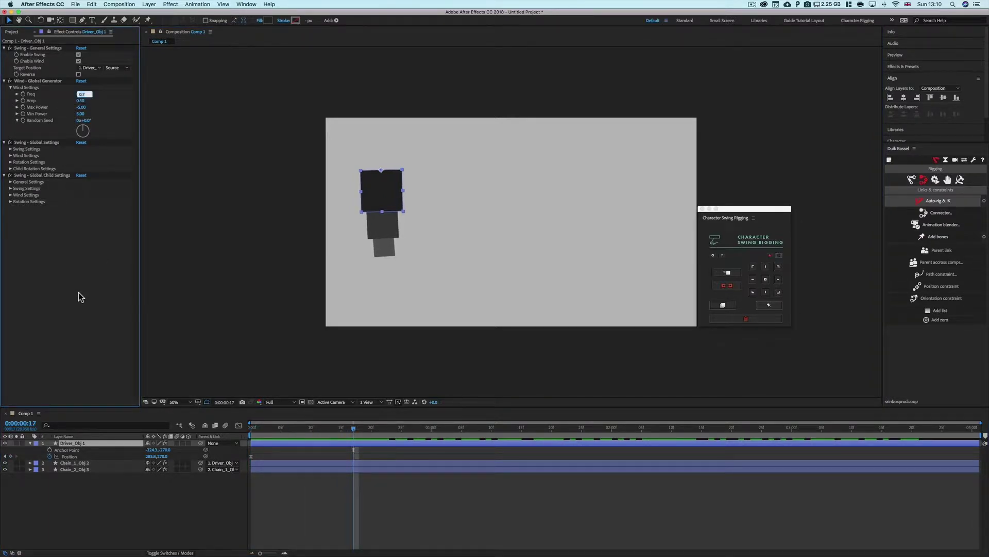
text(5)
key(Return)
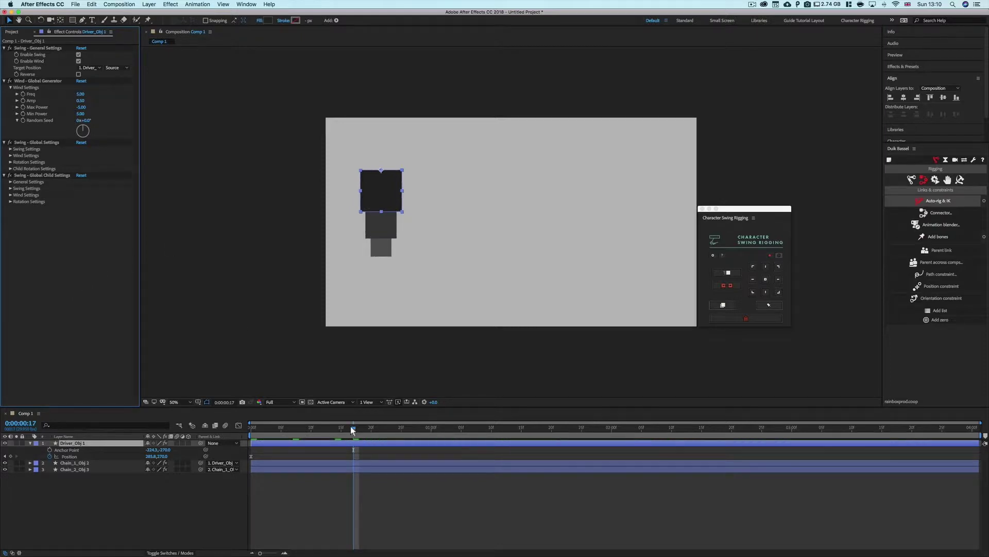
drag(350, 427, 533, 446)
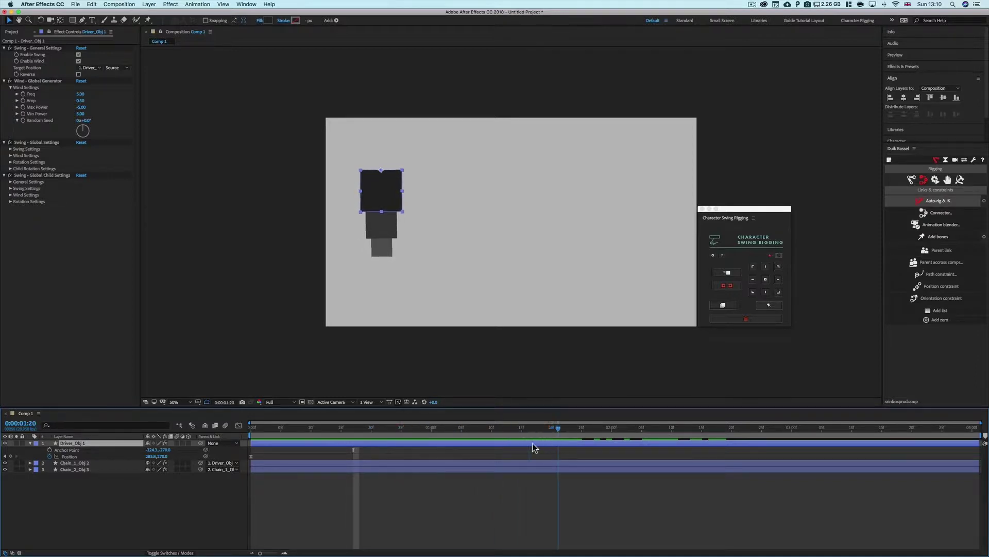
key(space)
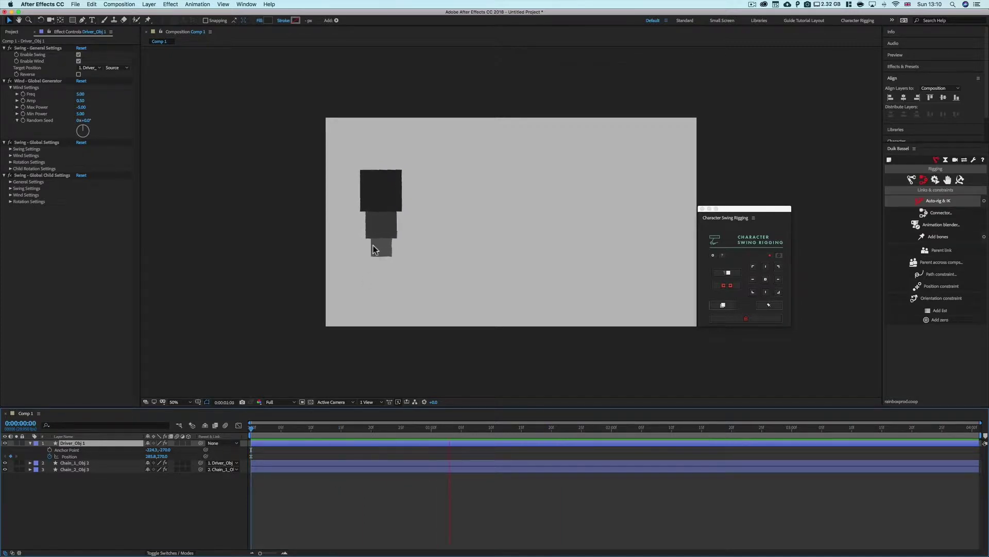
key(space)
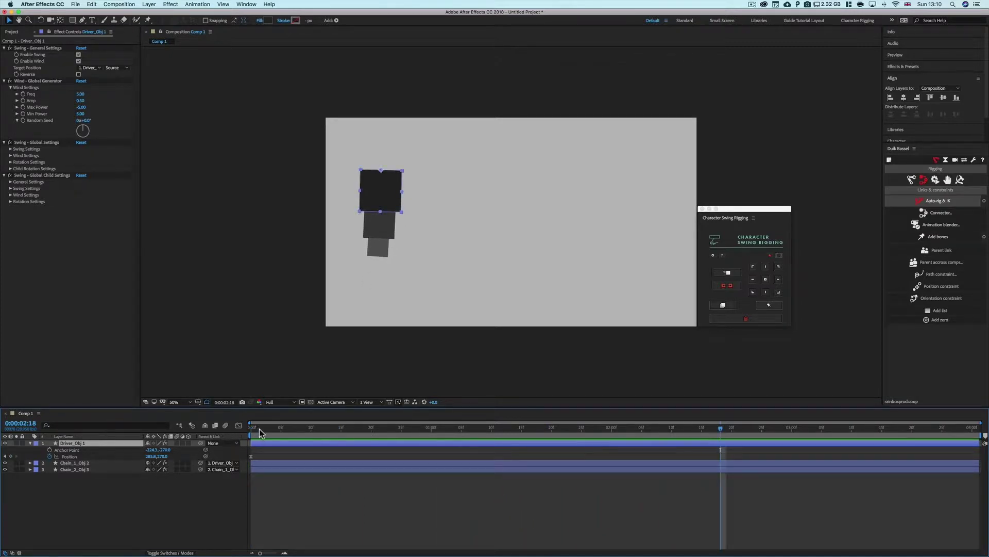
click(255, 428)
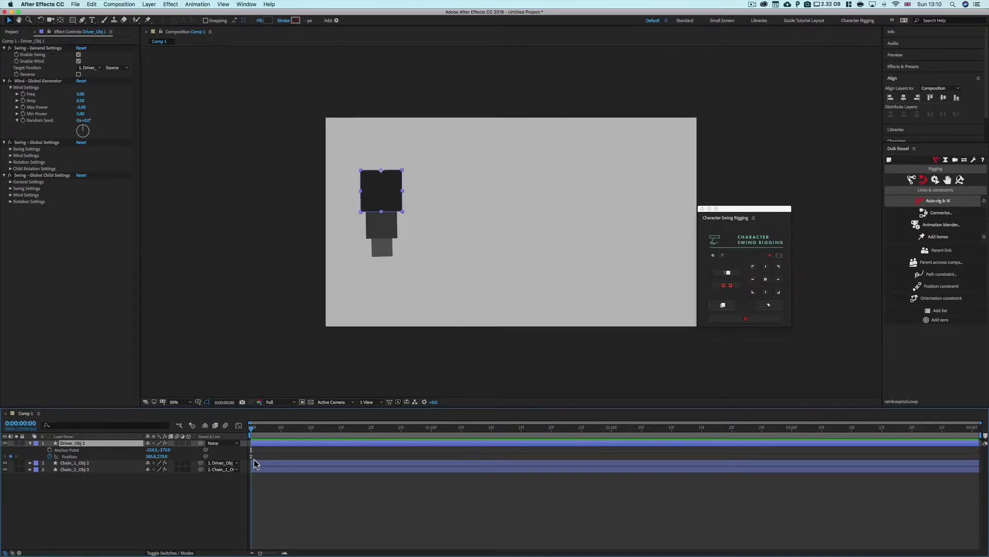
- Set the global wind generator's Amp to 5 and preview and scrub the stronger wind from the first frame
click(80, 100)
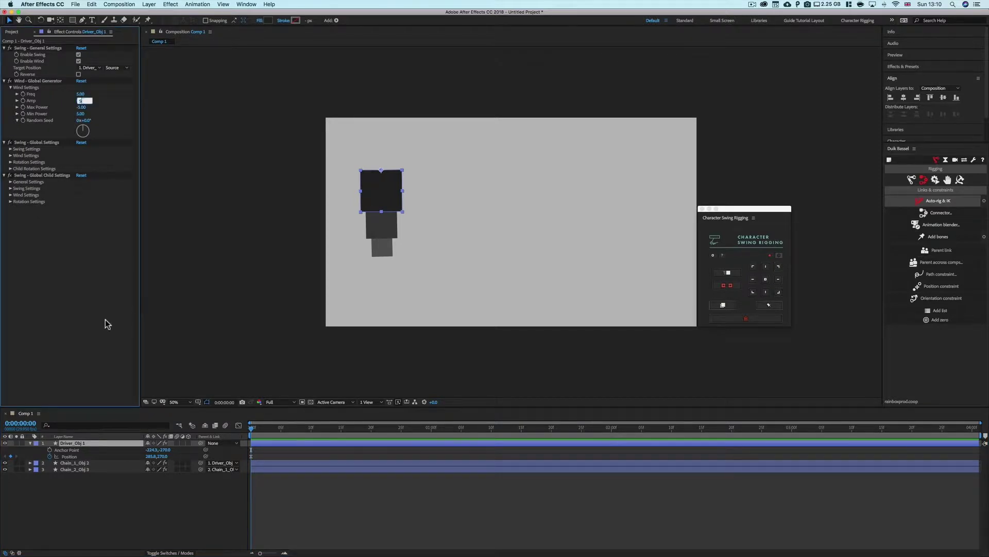
text(5)
key(Return)
click(301, 498)
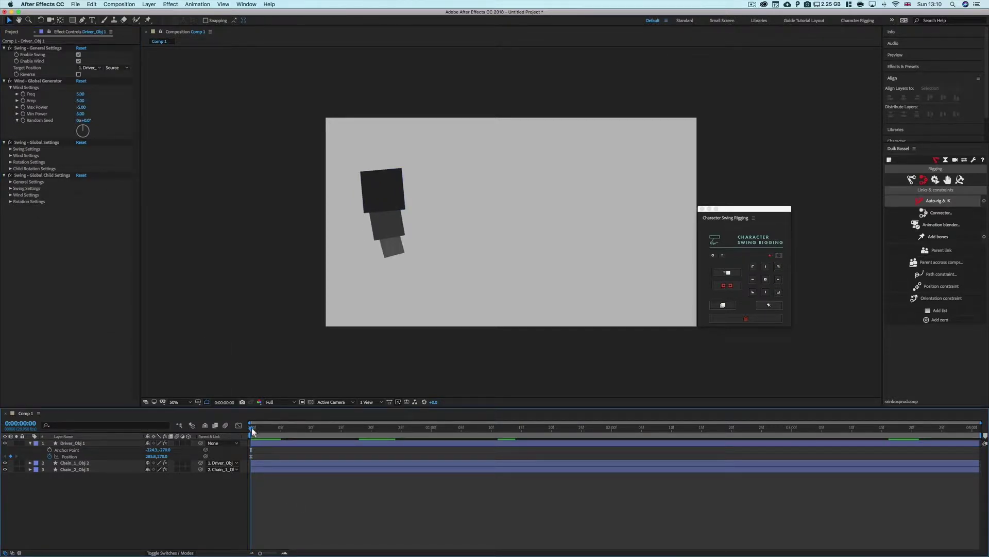
drag(251, 428, 232, 435)
key(space)
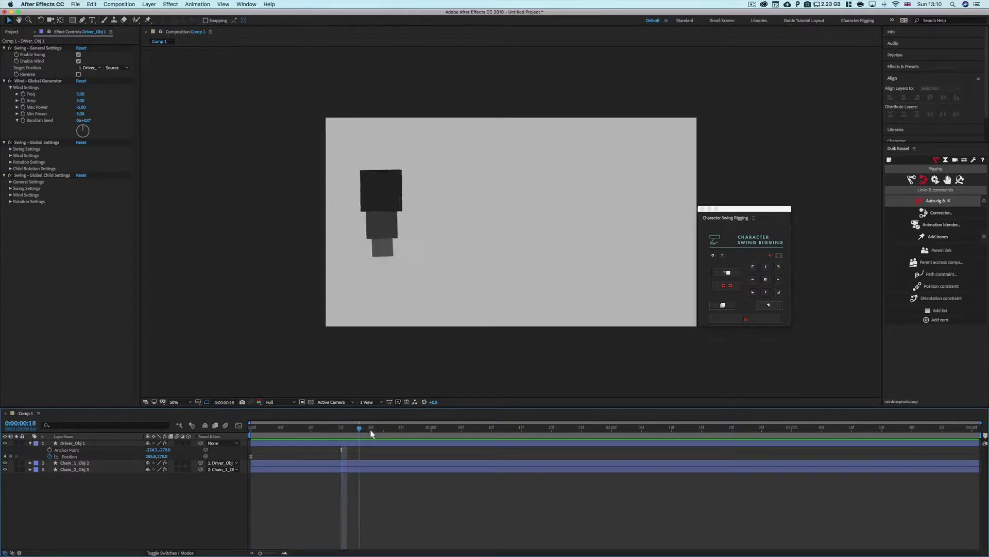
mouse_move(371, 433)
mouse_down()
mouse_move(410, 429)
mouse_move(350, 433)
mouse_move(377, 433)
mouse_up()
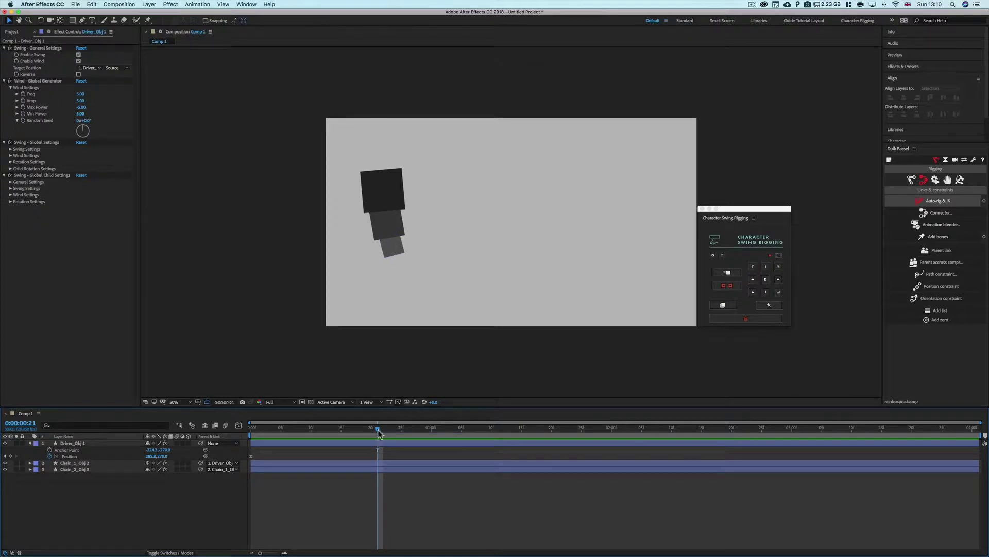
drag(378, 433, 203, 449)
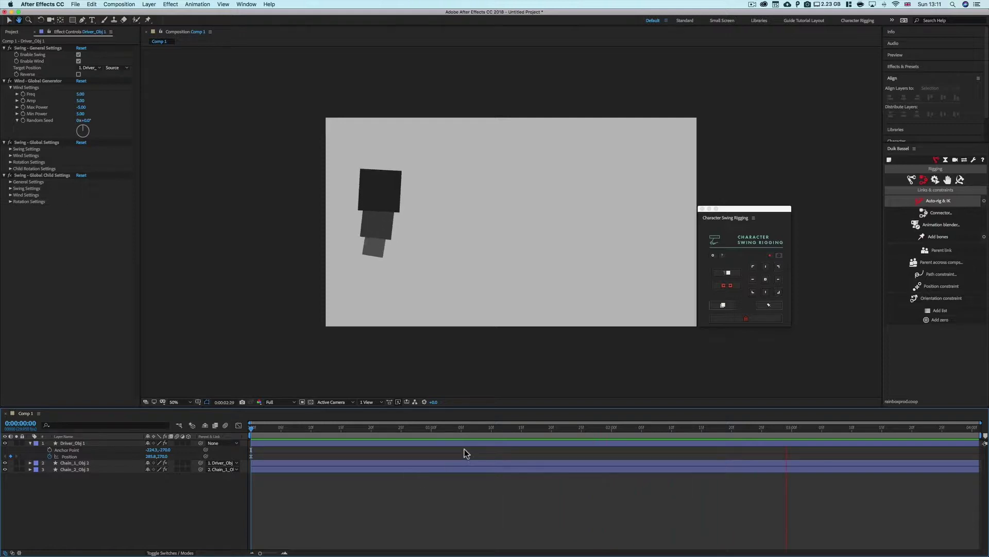
- Set the global wind generator's Amp to 2 and preview the animation
click(81, 101)
text(2)
key(Return)
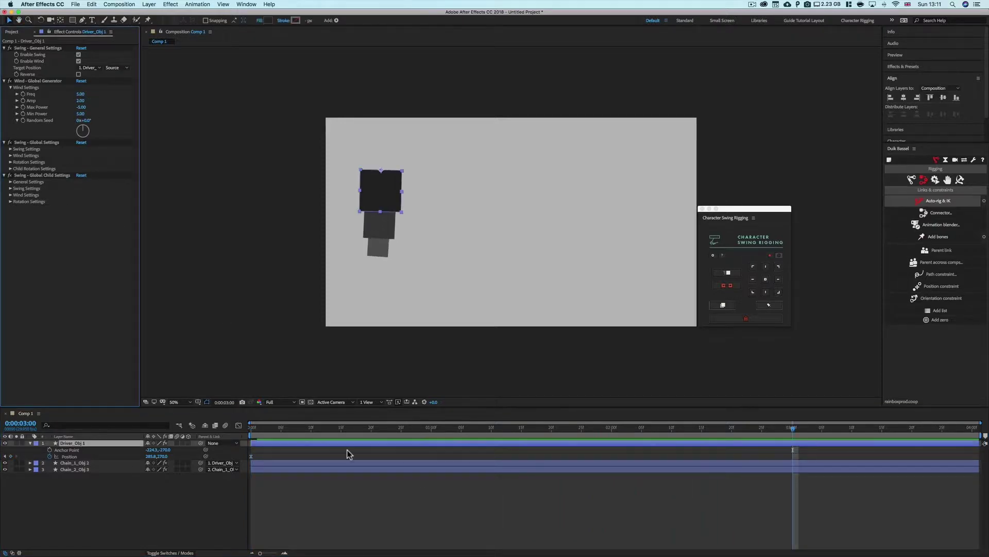
key(space)
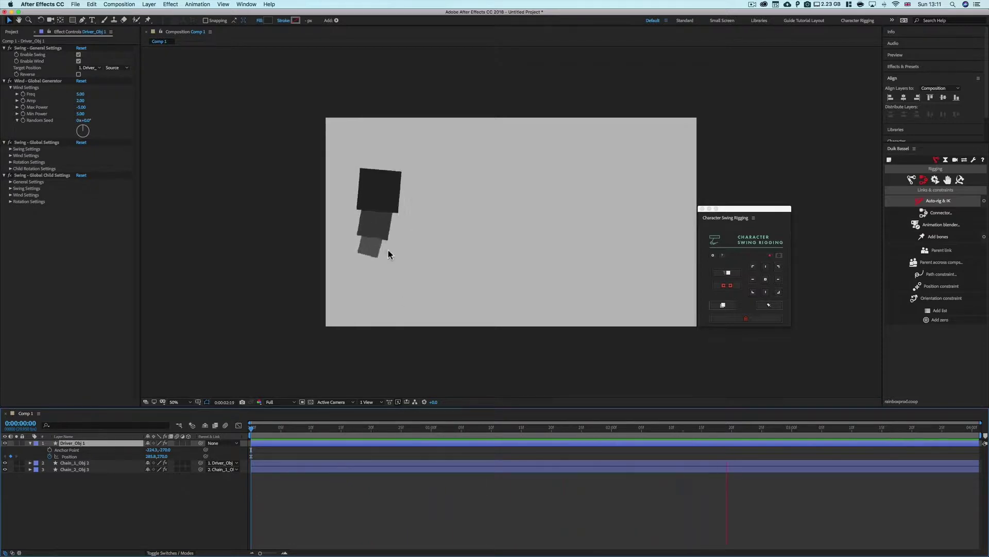
key(space)
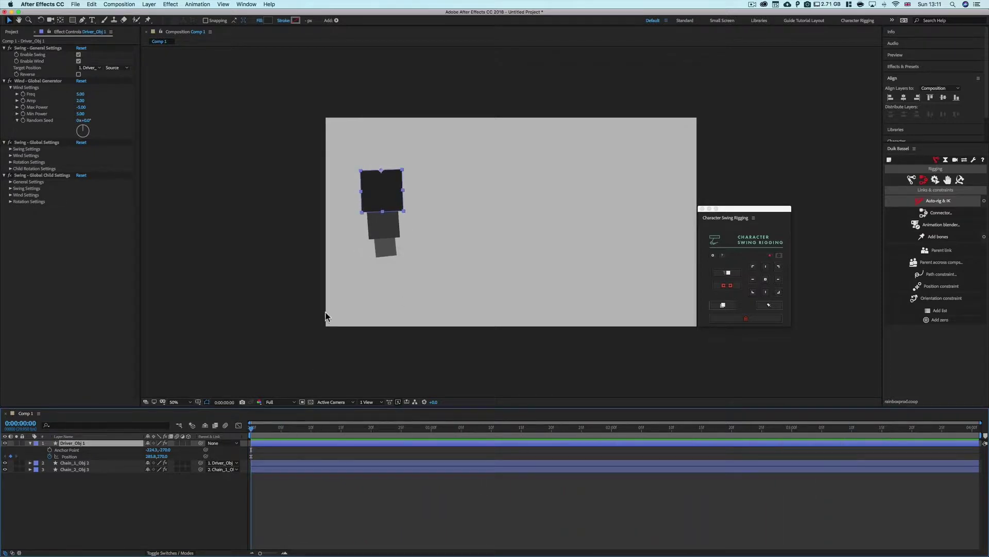
- Reset the global wind generator to its defaults and set its Max Power to -20 and Min Power to 20
click(81, 80)
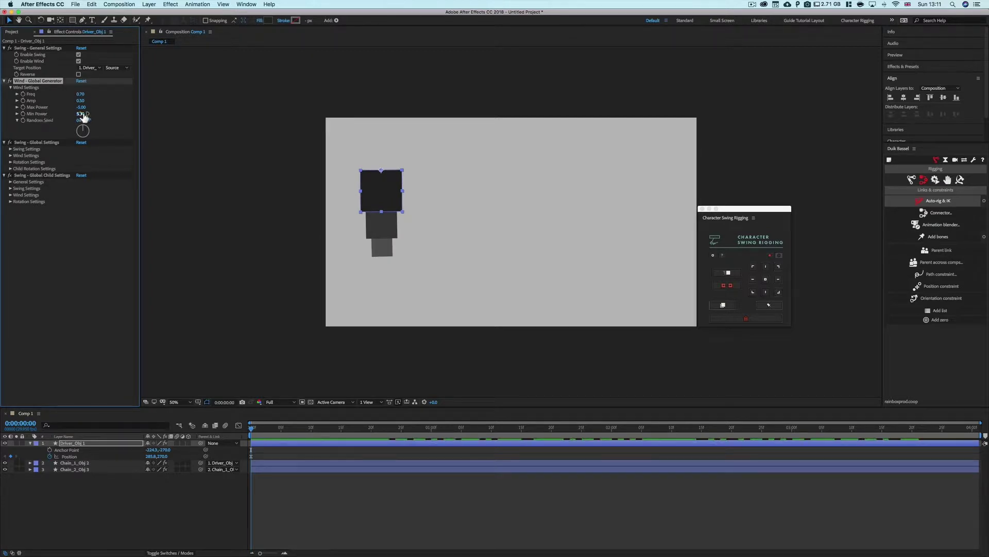
click(81, 107)
key(Tab)
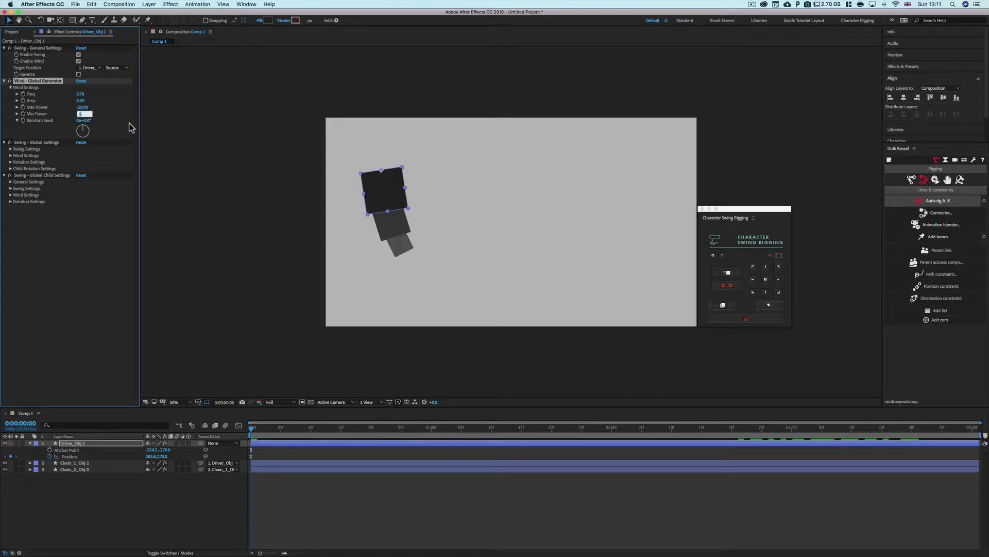
text(20)
key(Return)
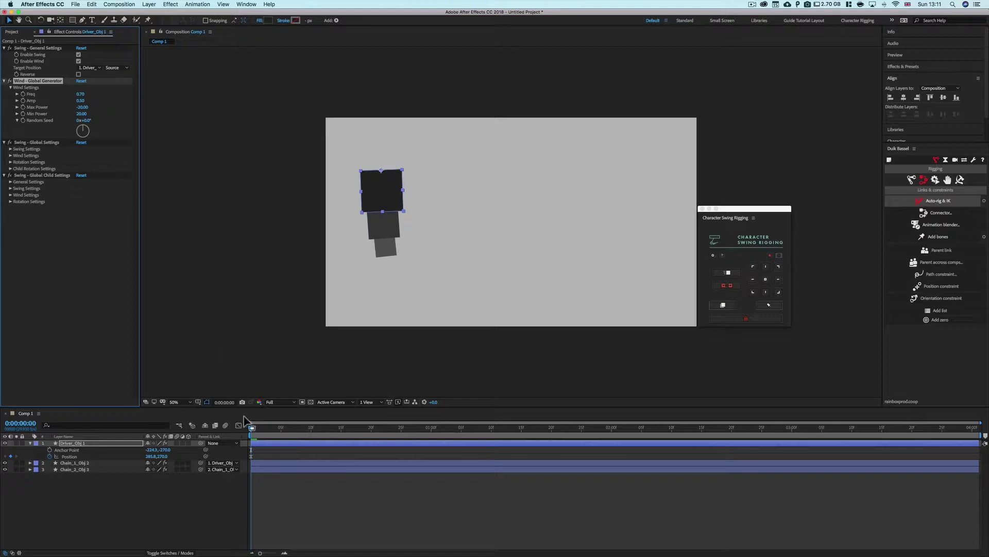
- Scrub and preview the animation with the wider wind power range, ending at the first frame
mouse_move(252, 431)
mouse_down()
mouse_move(972, 442)
mouse_move(258, 440)
mouse_up()
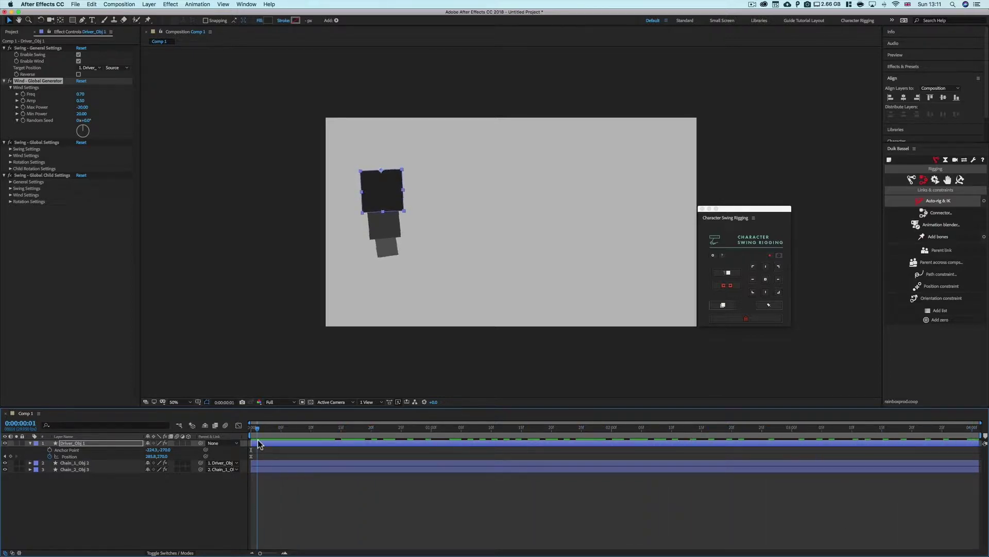
key(space)
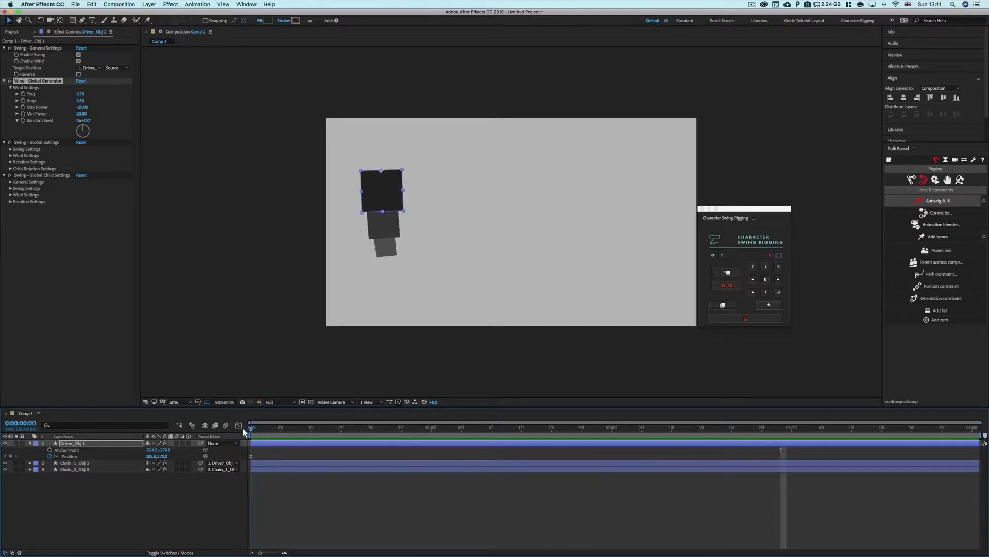
key(space)
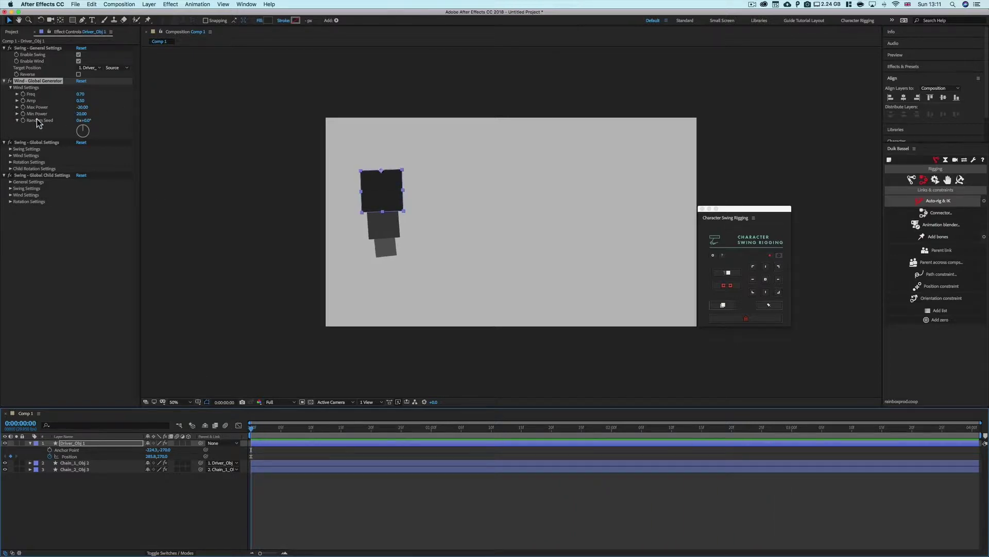
- Set the global wind generator's Random Seed to 18° and preview the wind animation
mouse_move(82, 121)
mouse_down()
mouse_move(111, 122)
mouse_move(99, 124)
mouse_up()
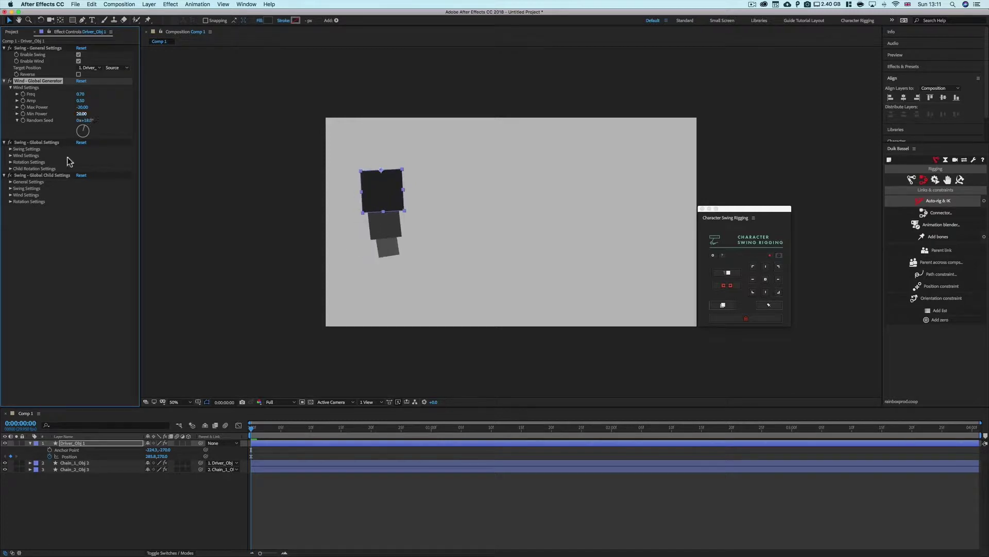
click(169, 492)
key(space)
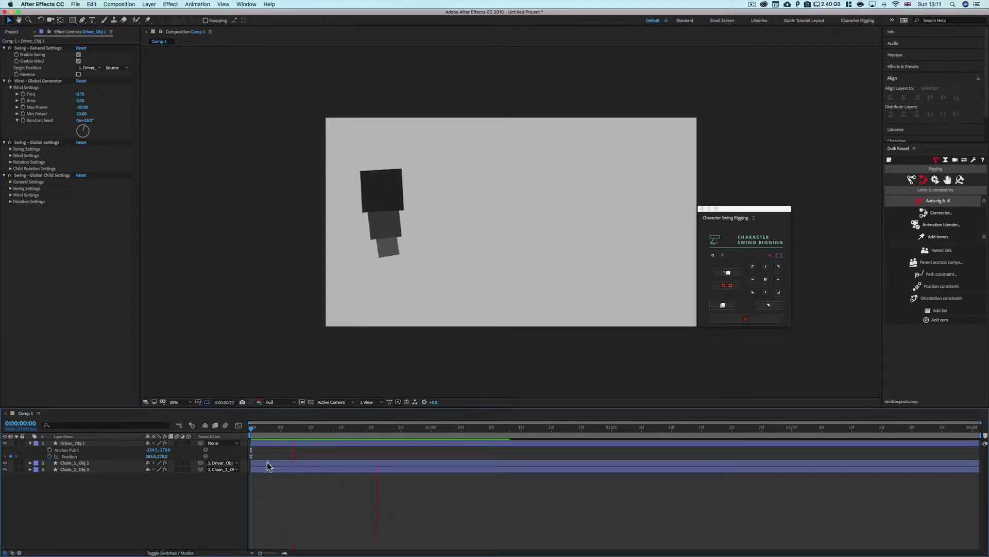
key(space)
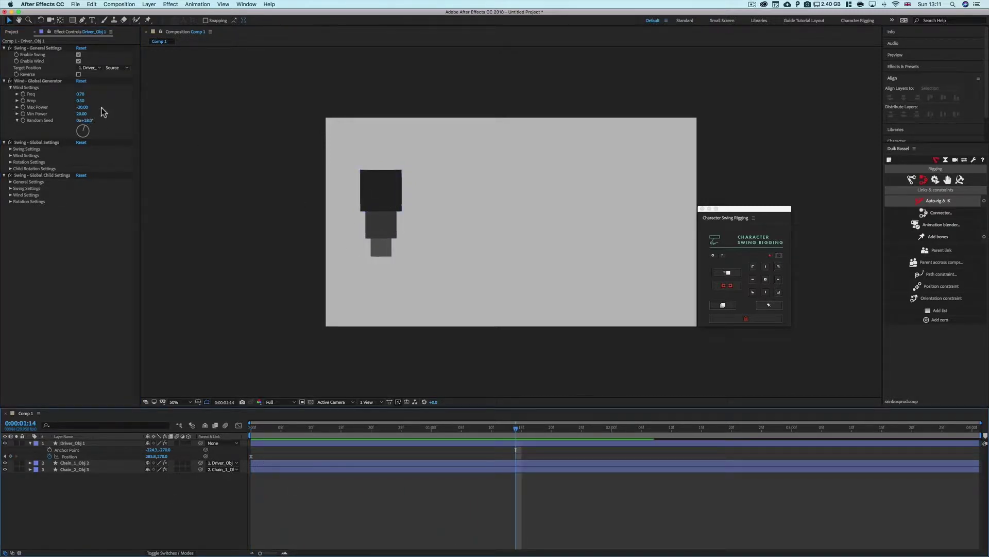
- Set the global wind generator's Random Seed to 0°
drag(407, 182, 342, 261)
drag(441, 222, 415, 175)
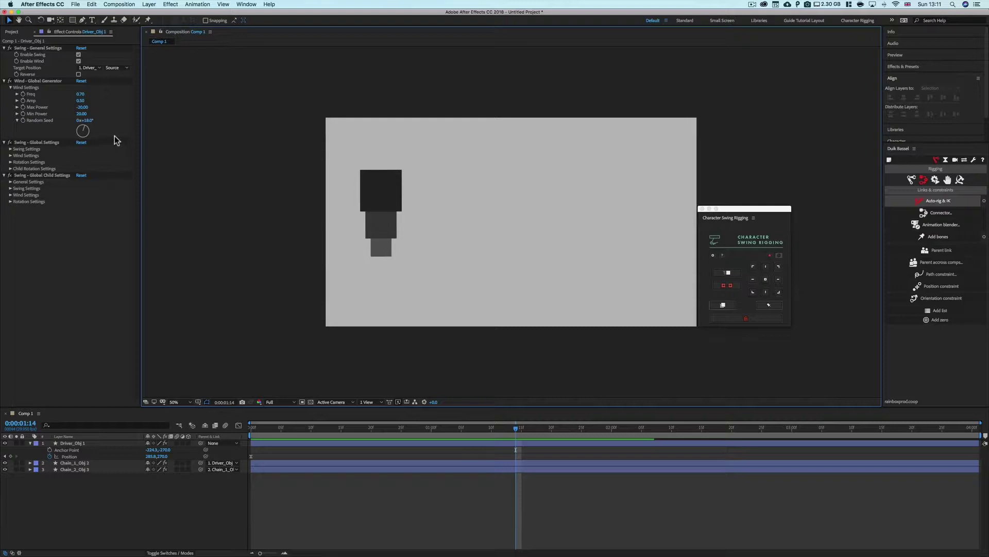
click(88, 121)
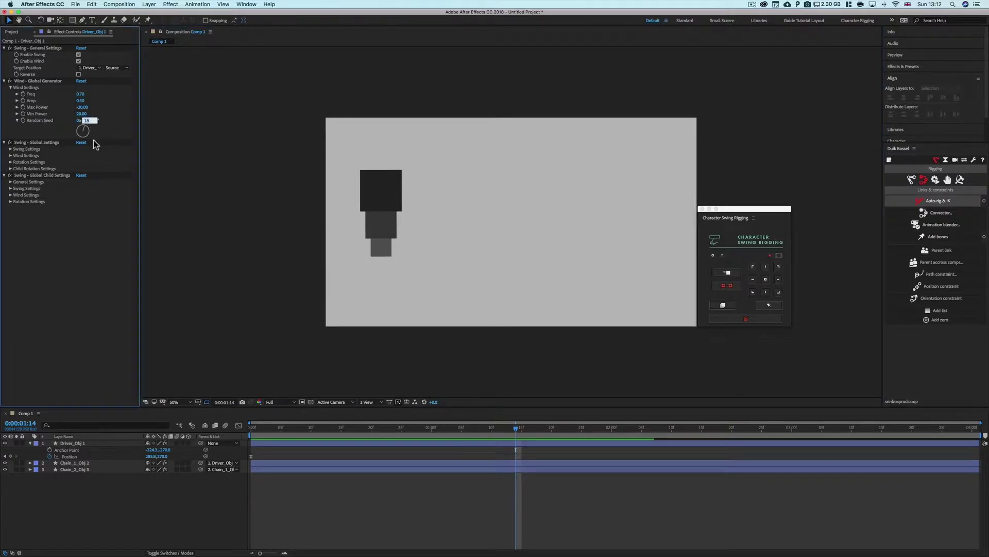
key(Return)
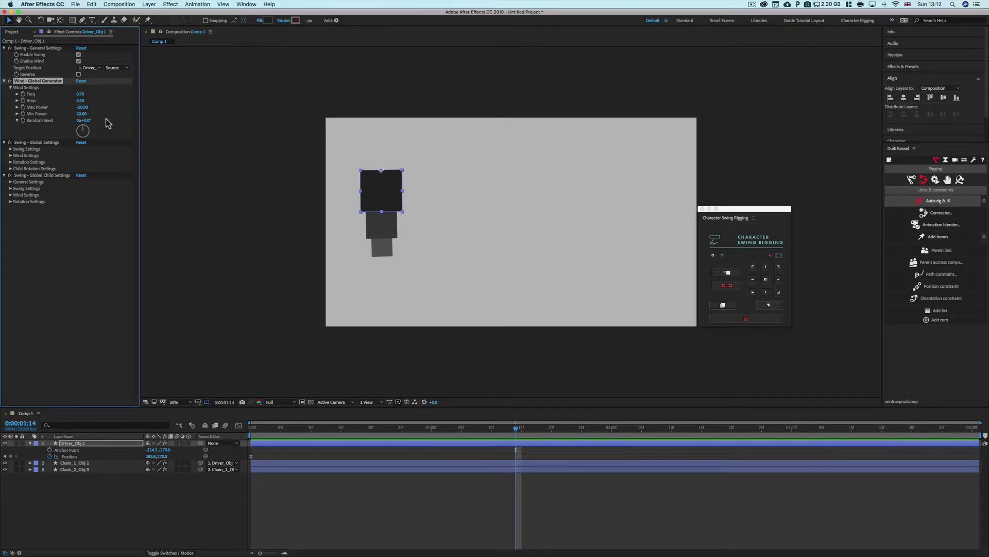
click(73, 150)
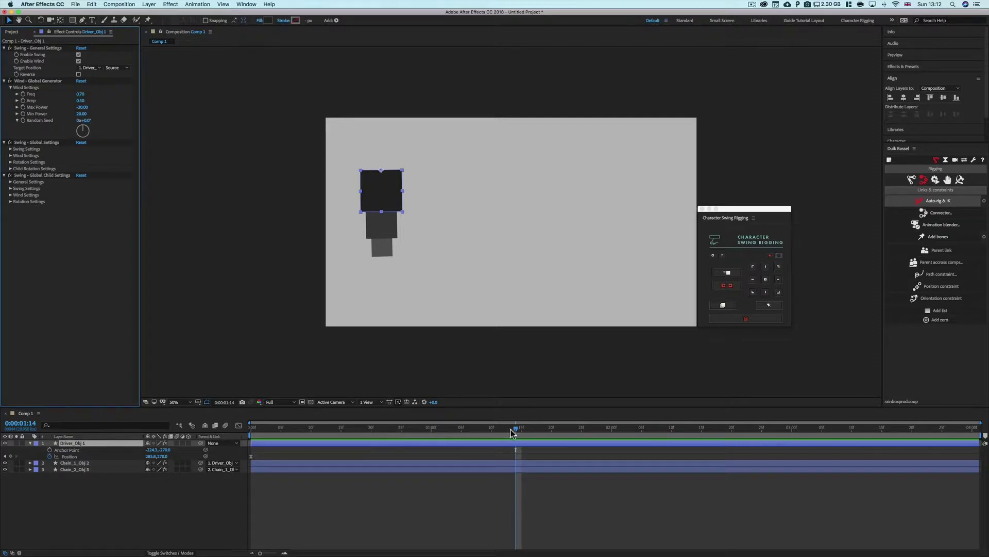
- Scrub back to the first frame and preview the wind animation with the zero random seed
drag(513, 432, 335, 432)
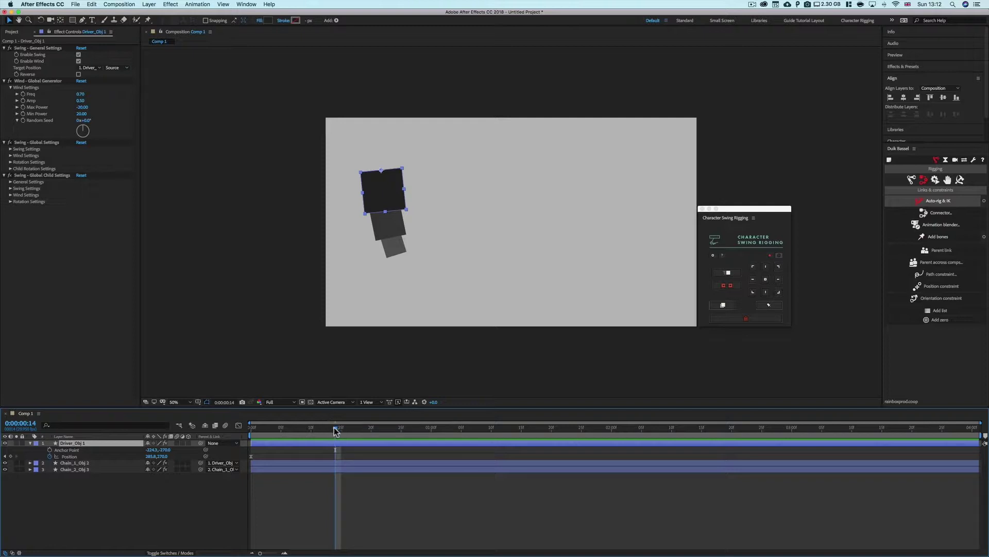
drag(336, 431, 236, 430)
key(space)
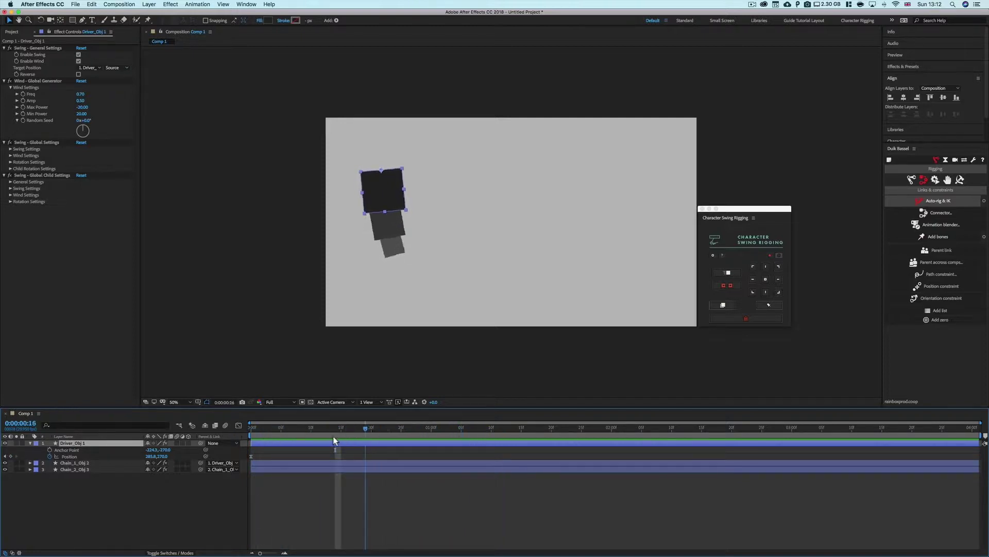
mouse_move(333, 436)
mouse_down()
mouse_move(257, 436)
mouse_move(341, 436)
mouse_up()
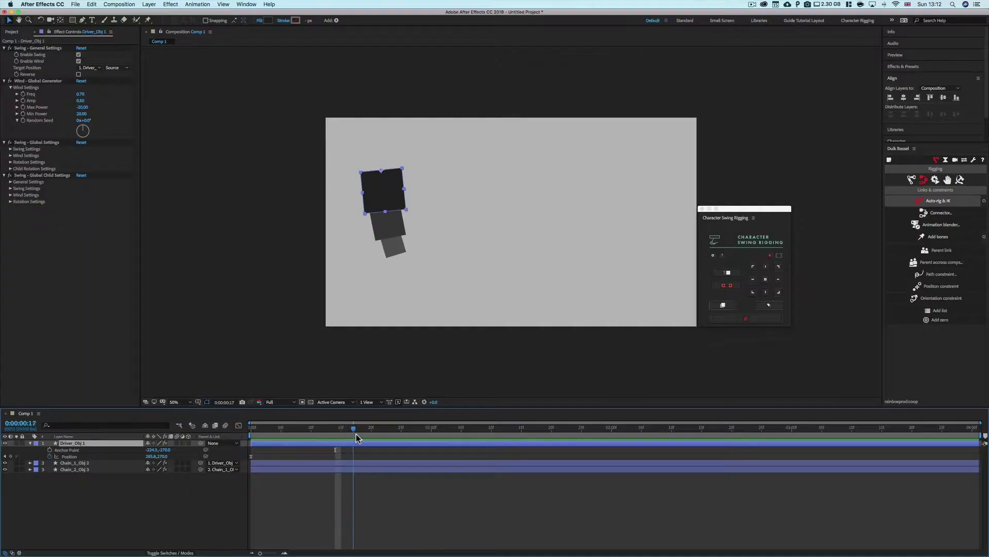
- At 0:00:01:00, move the driver square horizontally to position 1485.8, 270 to keyframe it, and return to the first frame with nothing selected
drag(354, 436, 432, 430)
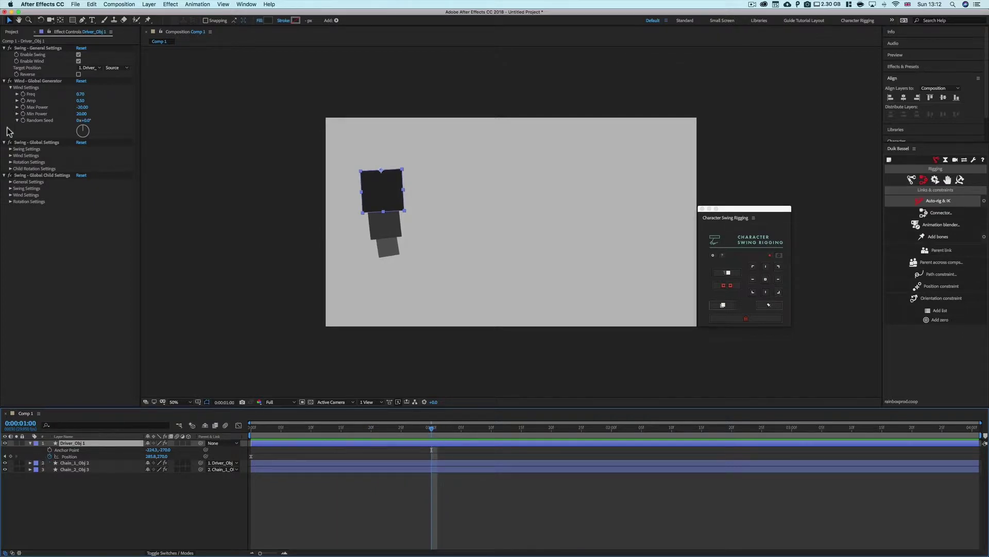
drag(397, 189, 629, 190)
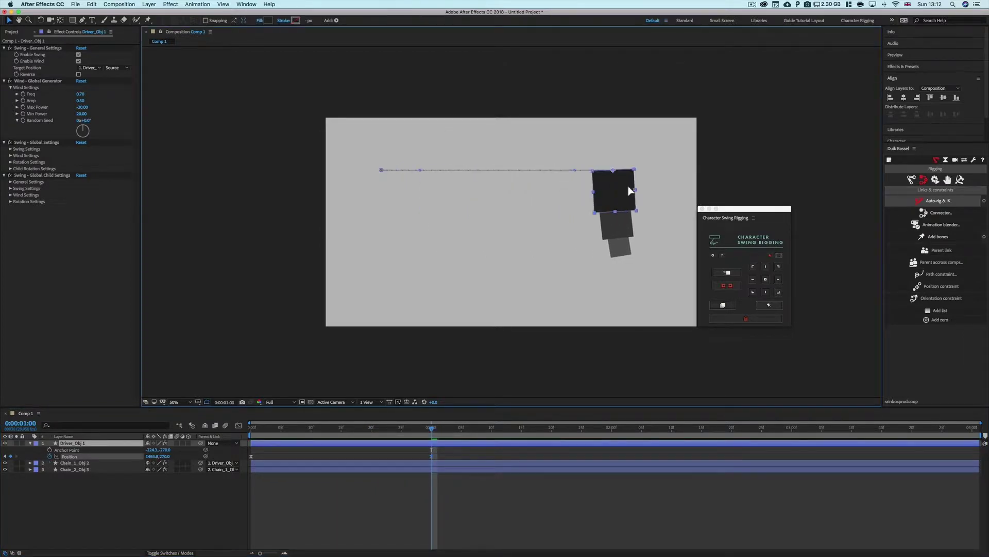
key(Home)
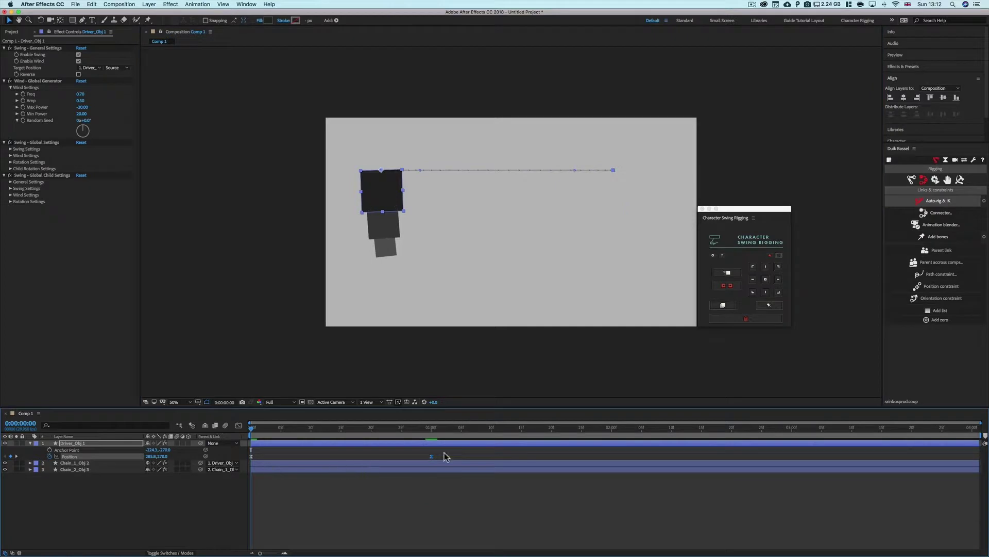
click(261, 458)
drag(447, 450, 240, 461)
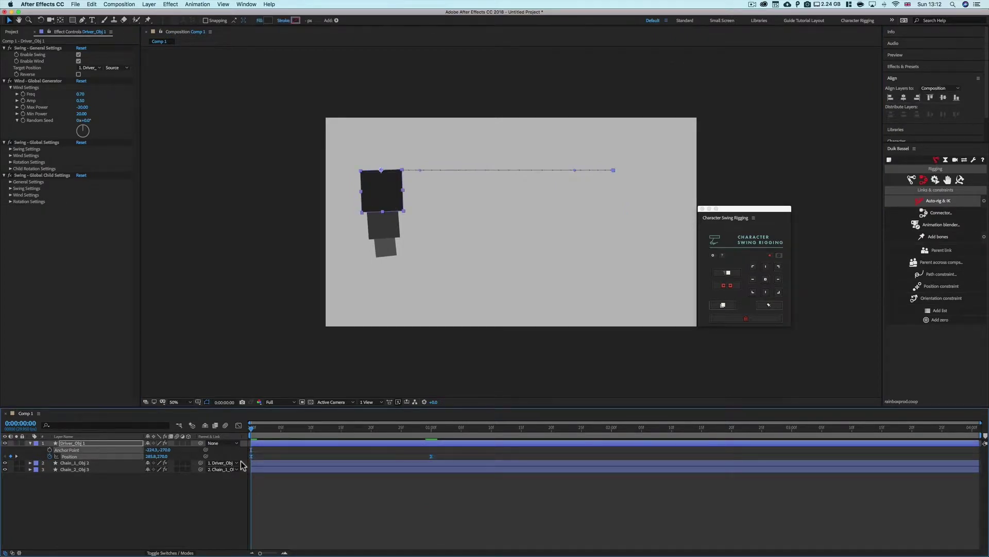
click(244, 482)
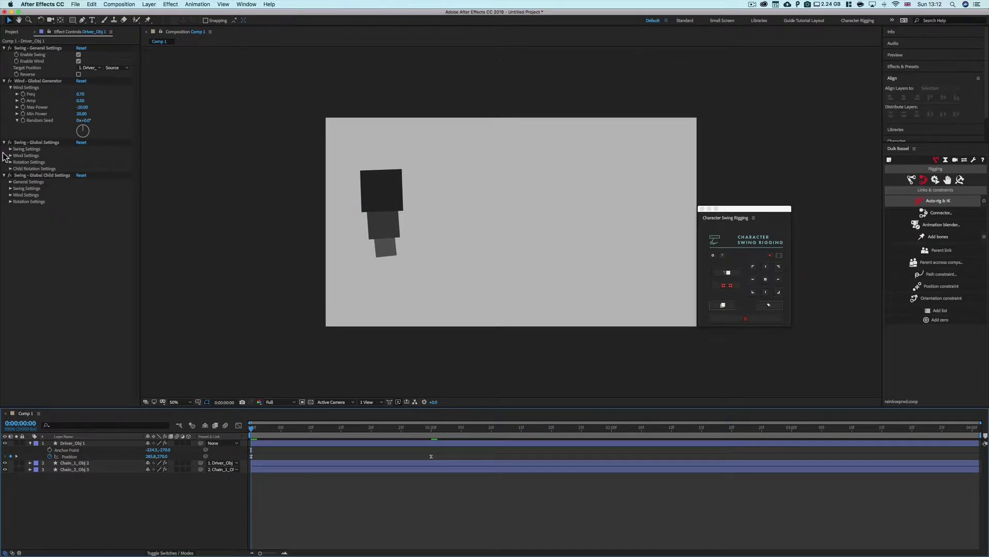
- Disable wind in the driver's general swing settings, reset the global wind generator and collapse its Wind Settings group
click(78, 61)
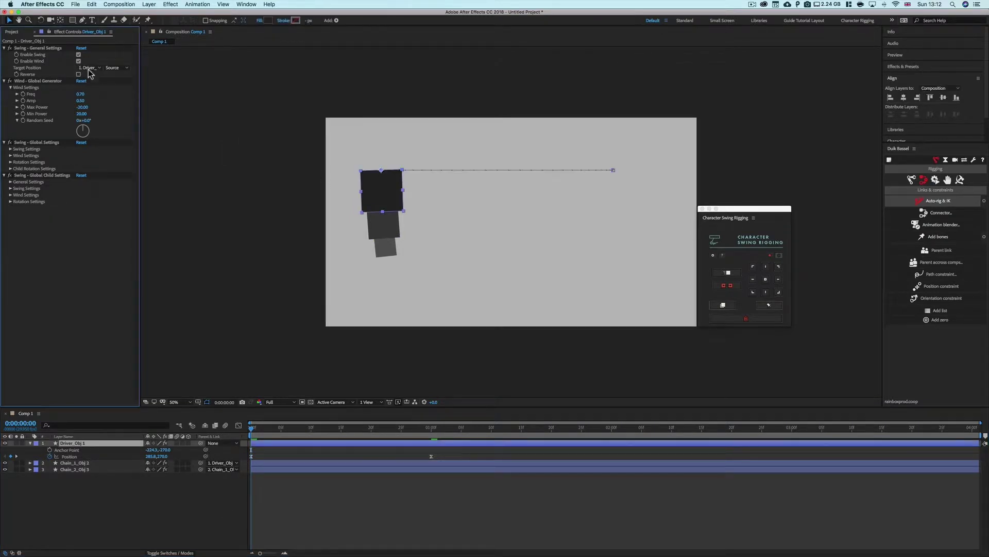
click(78, 61)
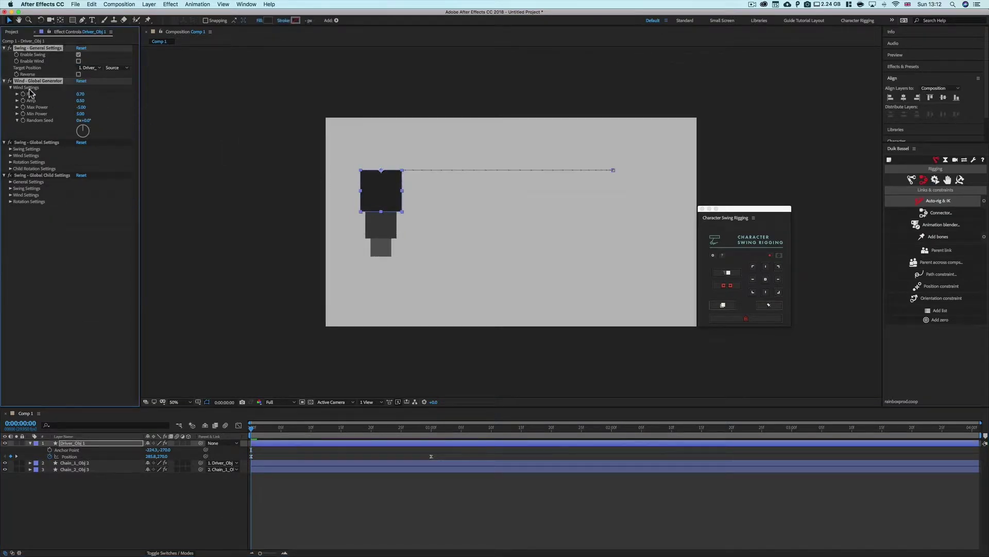
click(10, 88)
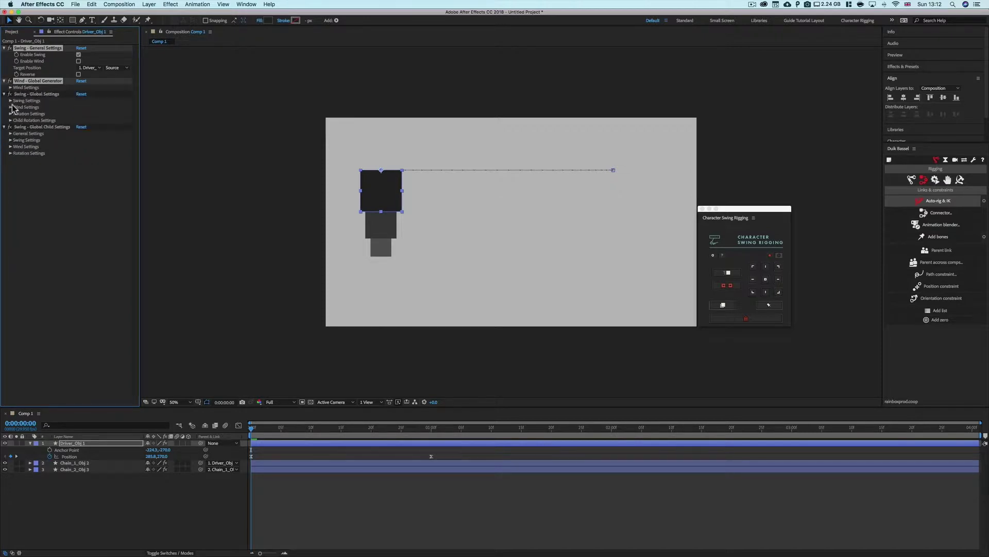
- Expand the Swing Settings group of the Swing - Global Settings effect and leave all three squares deselected
click(22, 100)
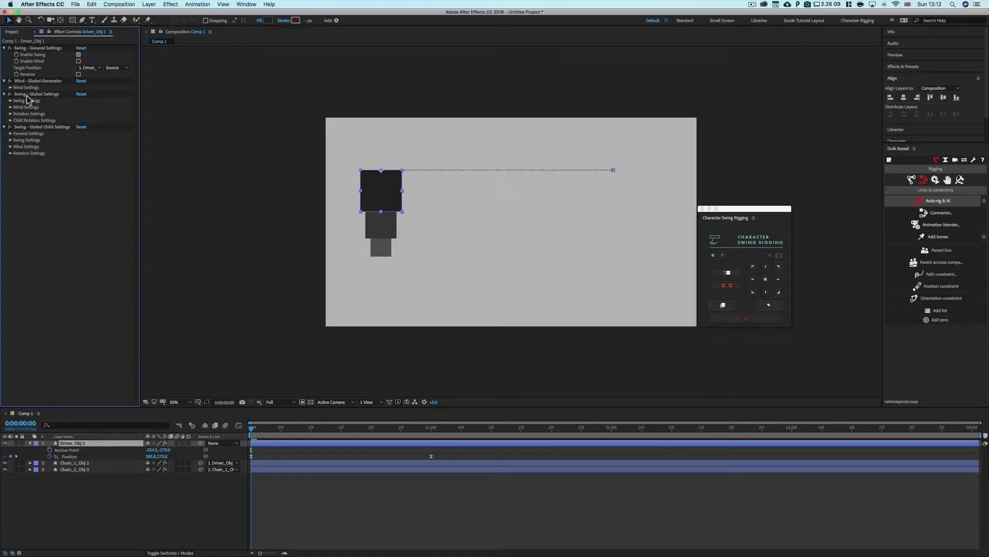
drag(413, 158, 360, 272)
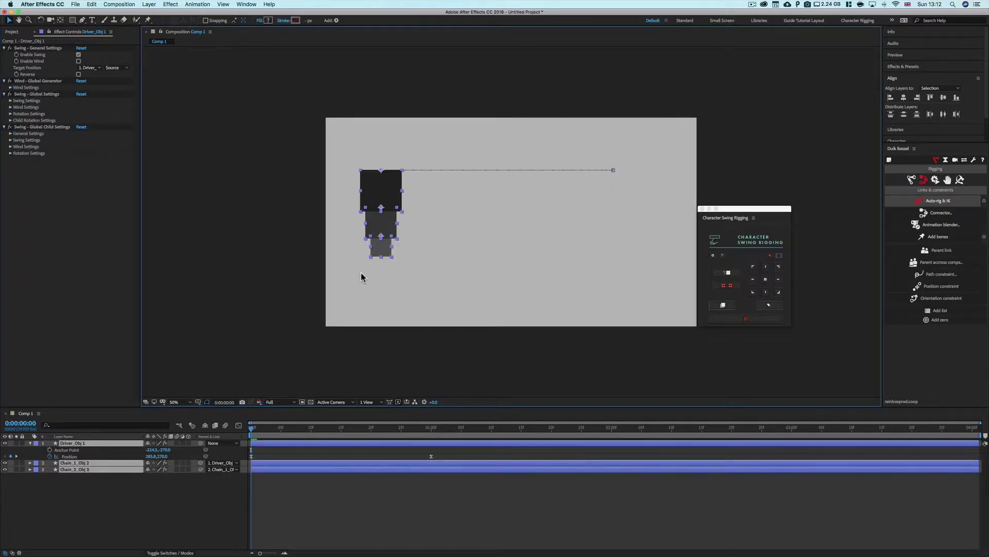
click(427, 279)
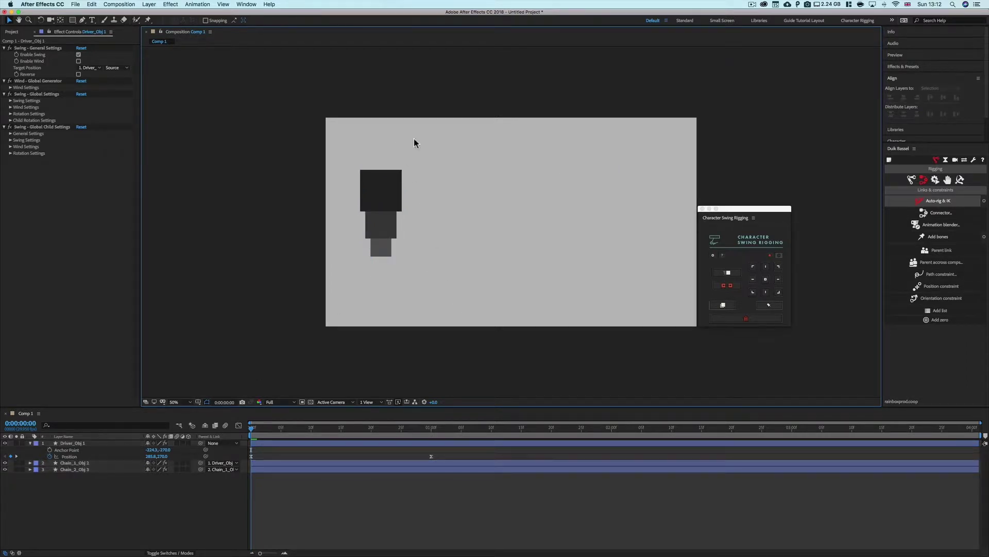
drag(414, 140, 364, 243)
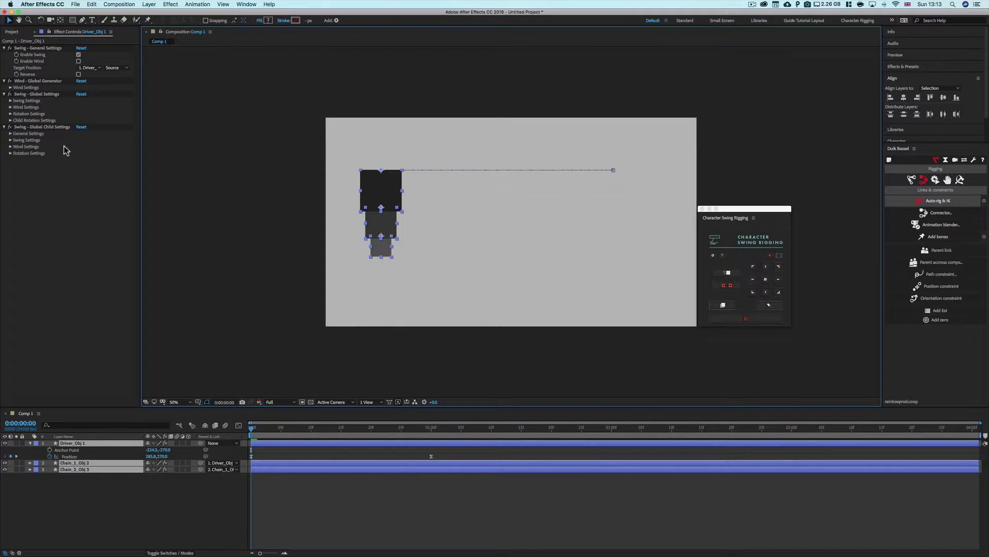
click(11, 100)
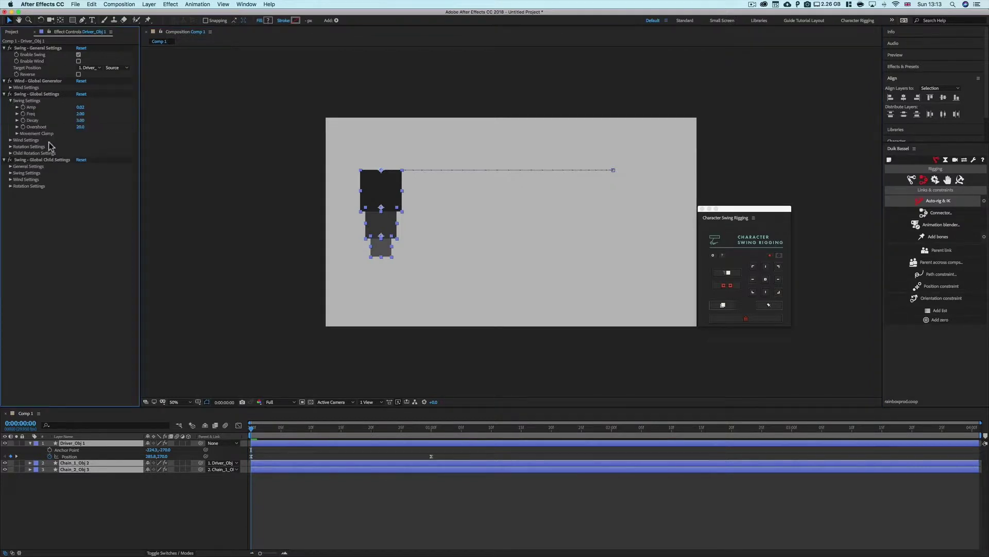
click(354, 549)
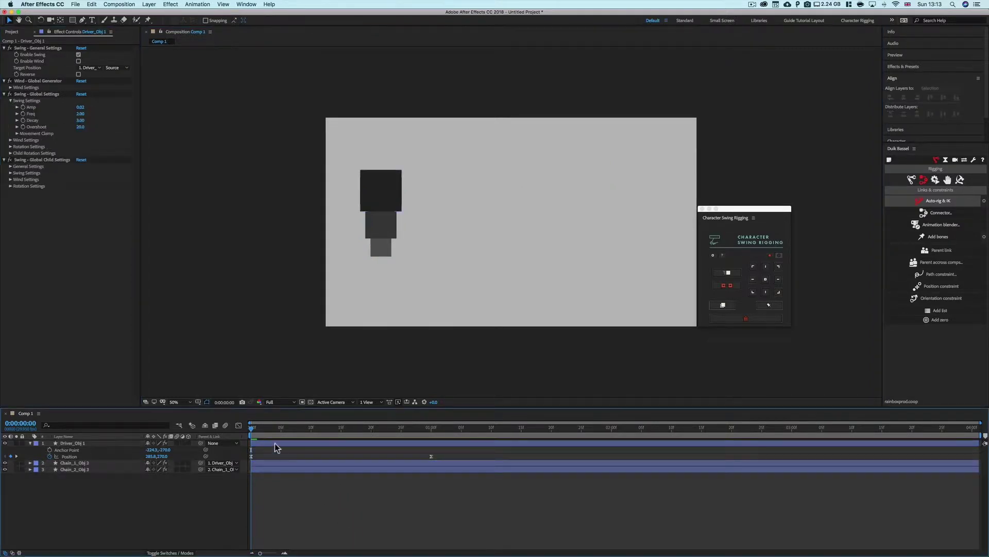
- Scrub and preview the squares' swing along the position animation with the default swing settings, ending at 0:00:00:12
drag(252, 428, 399, 437)
key(space)
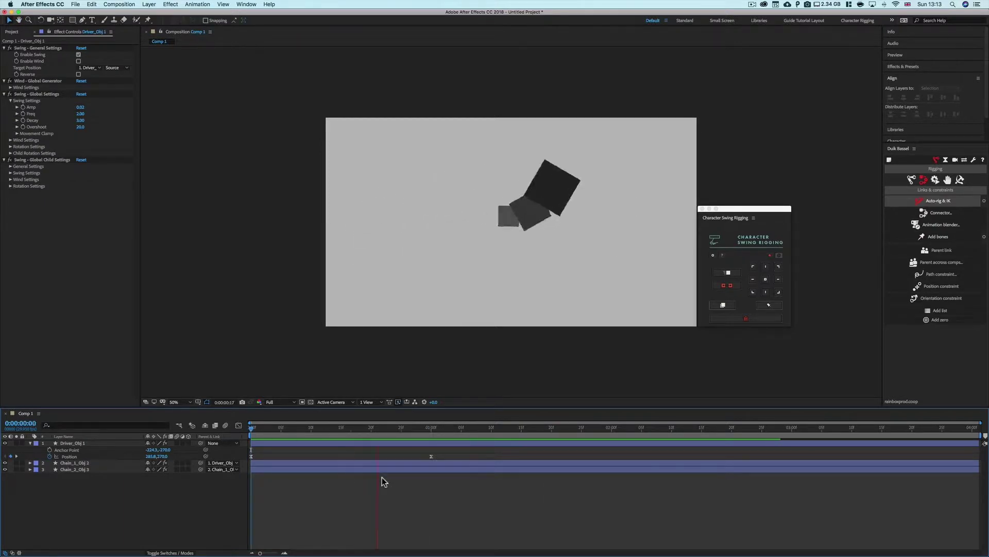
drag(423, 431, 251, 432)
key(space)
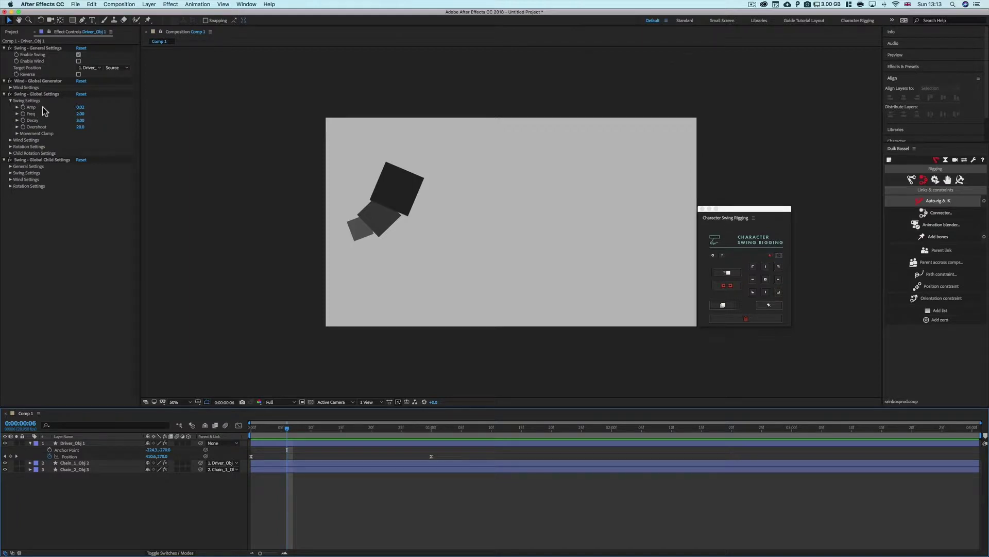
click(79, 107)
drag(288, 433, 256, 434)
key(space)
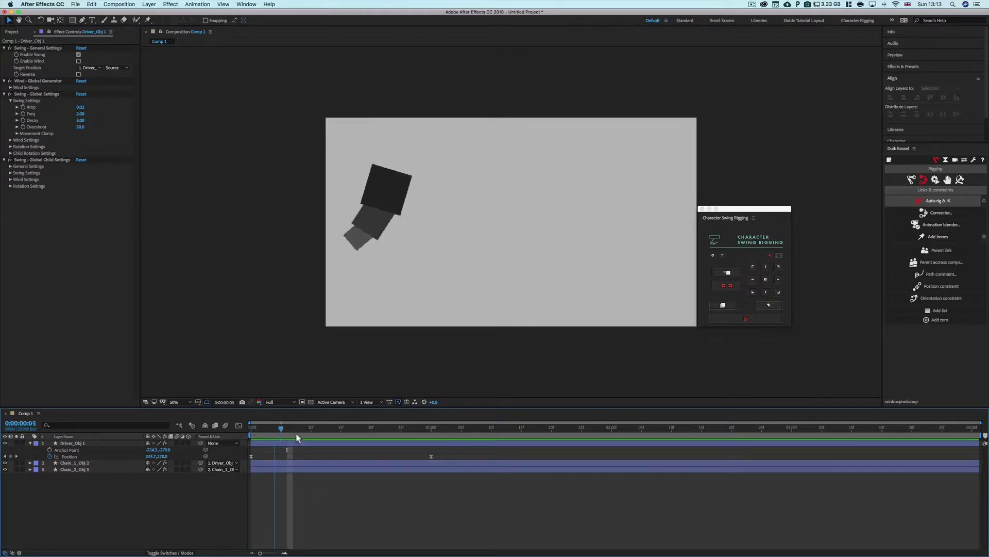
drag(387, 435, 327, 437)
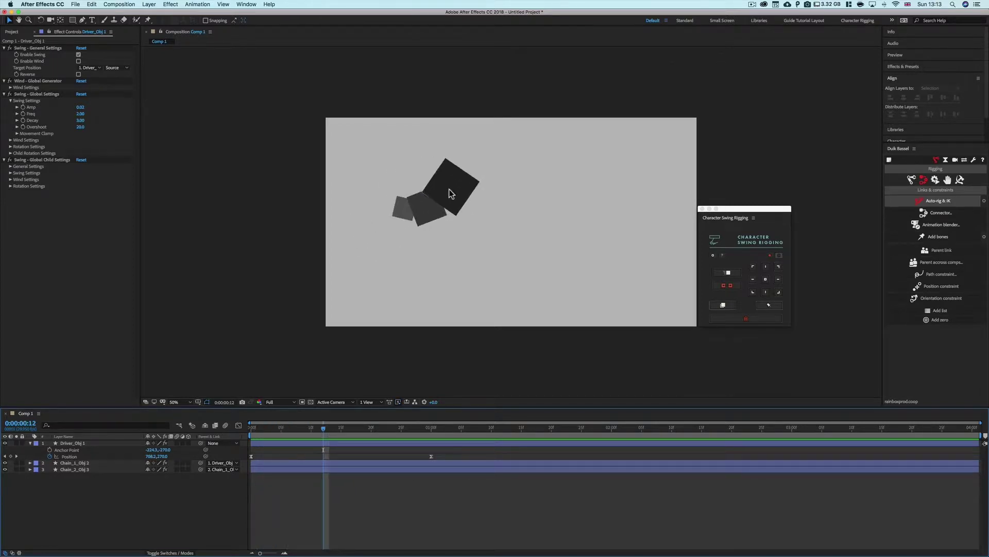
- Set the global swing Amp to 0.04 and preview the animation from the first frame, then scrub to 0:00:00:16
click(81, 107)
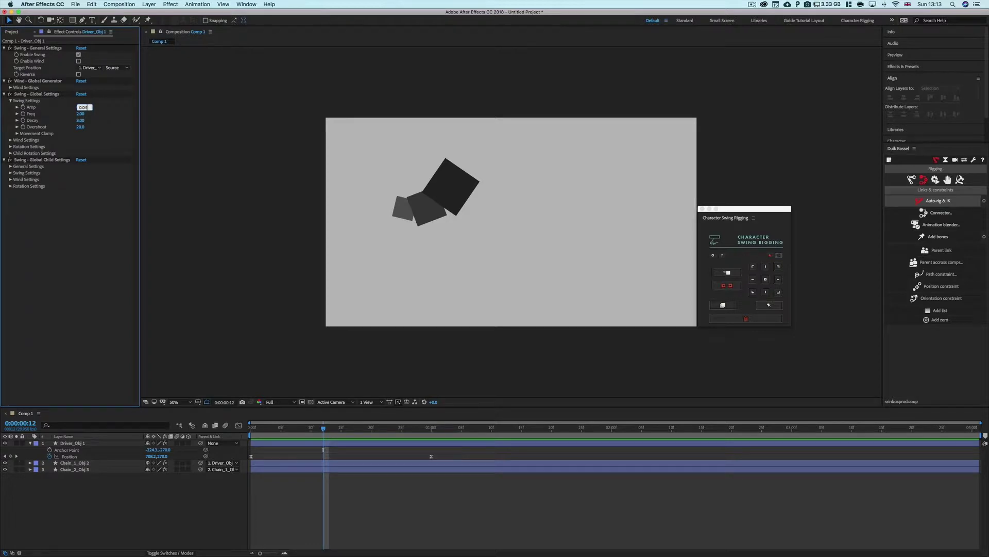
key(Return)
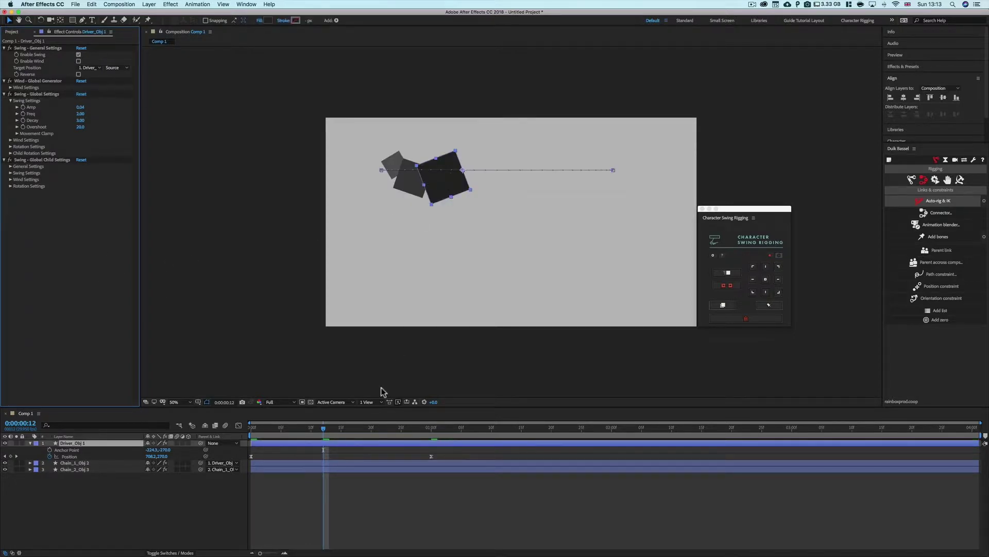
drag(320, 436, 223, 432)
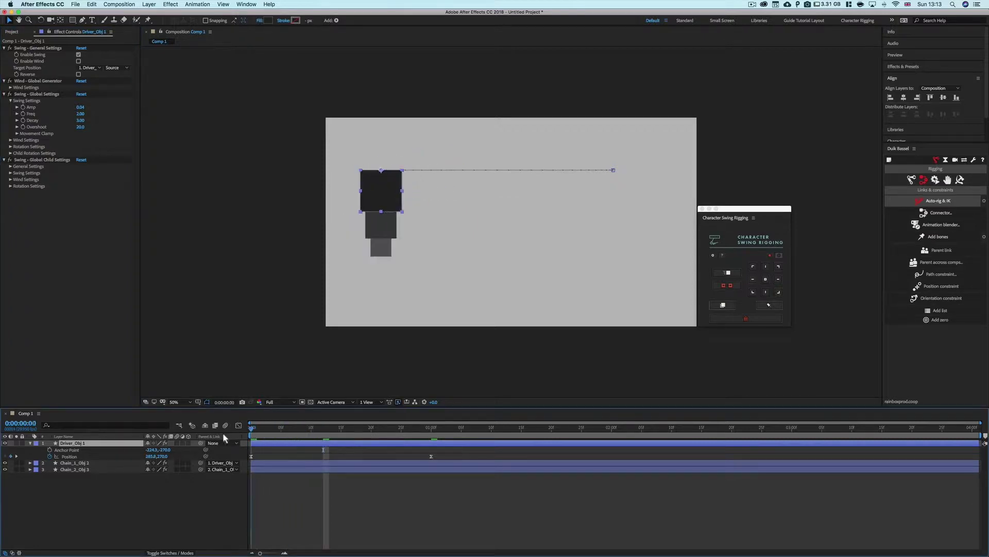
key(space)
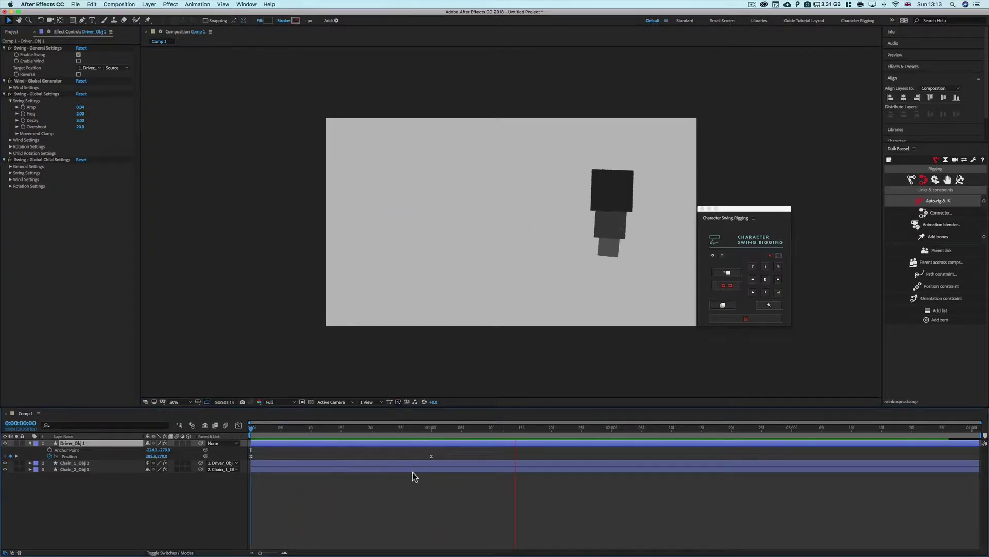
key(space)
drag(440, 429, 347, 437)
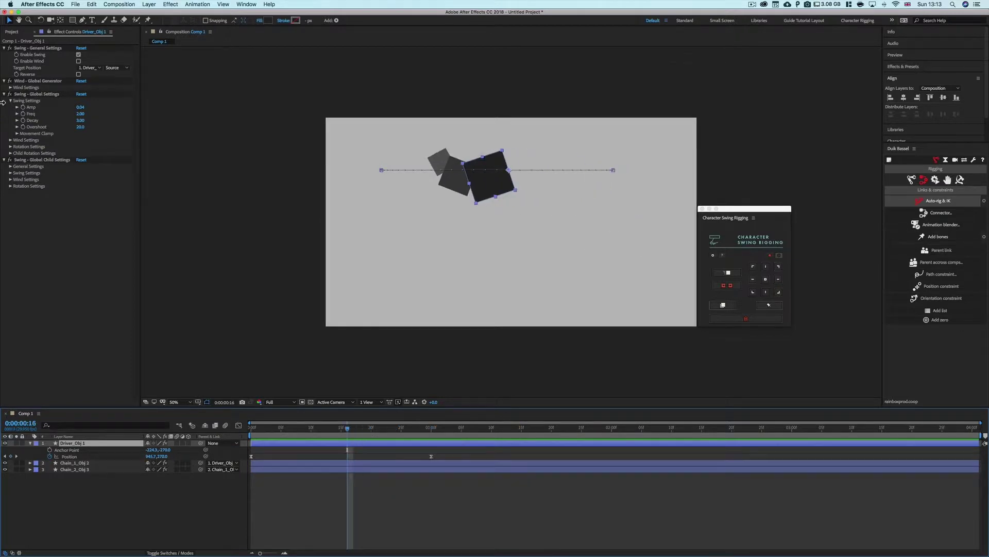
- Set the global swing Freq to 6 and preview the animation from the first frame
click(37, 120)
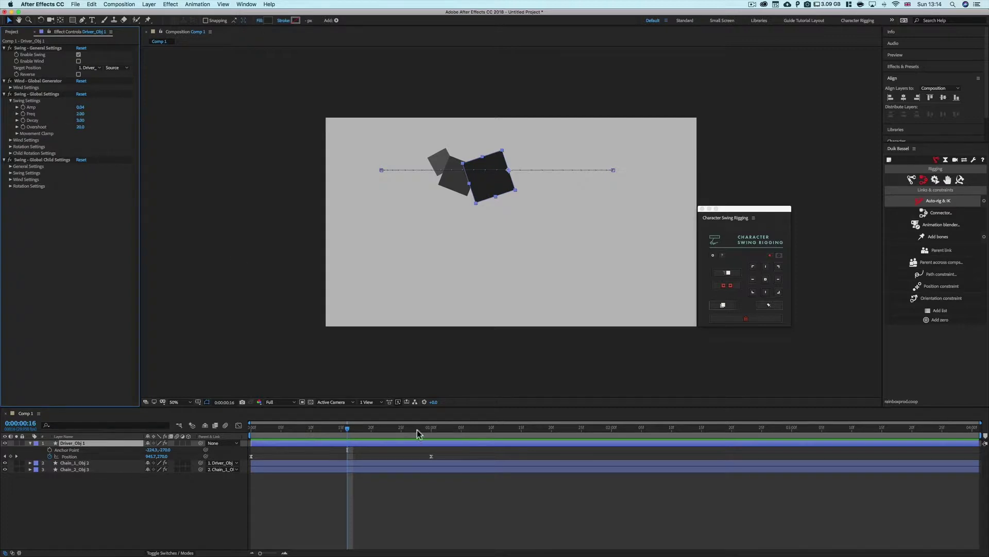
drag(416, 429, 455, 435)
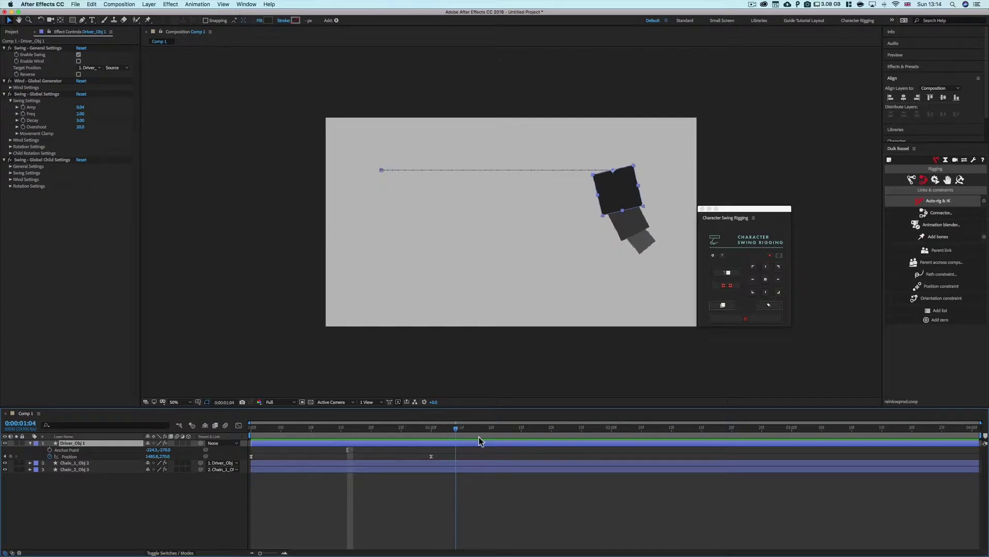
click(80, 113)
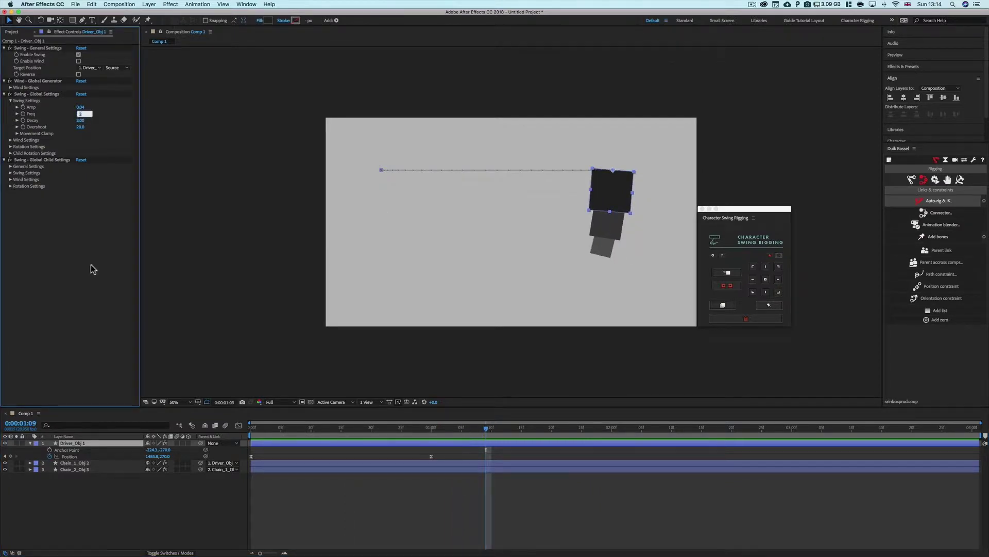
text(6)
key(Return)
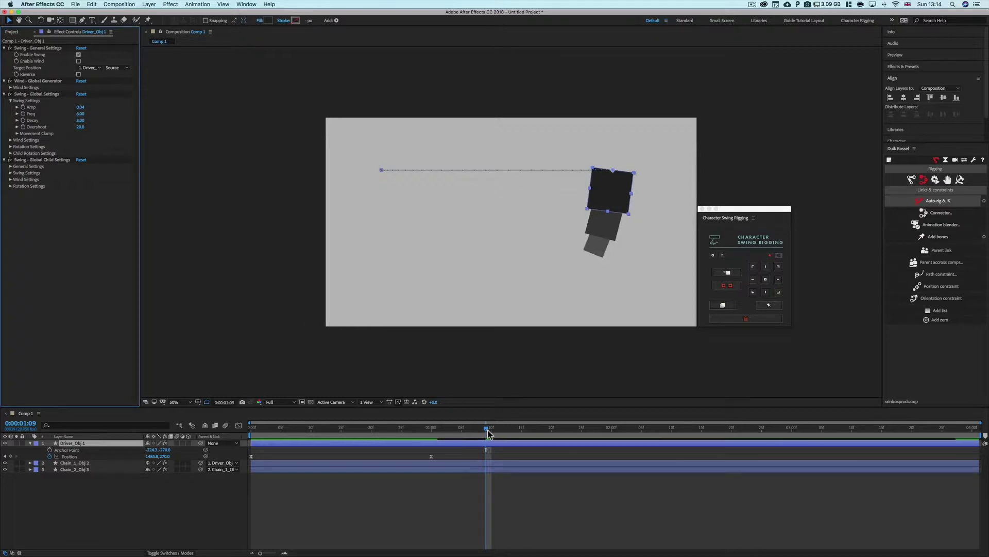
key(space)
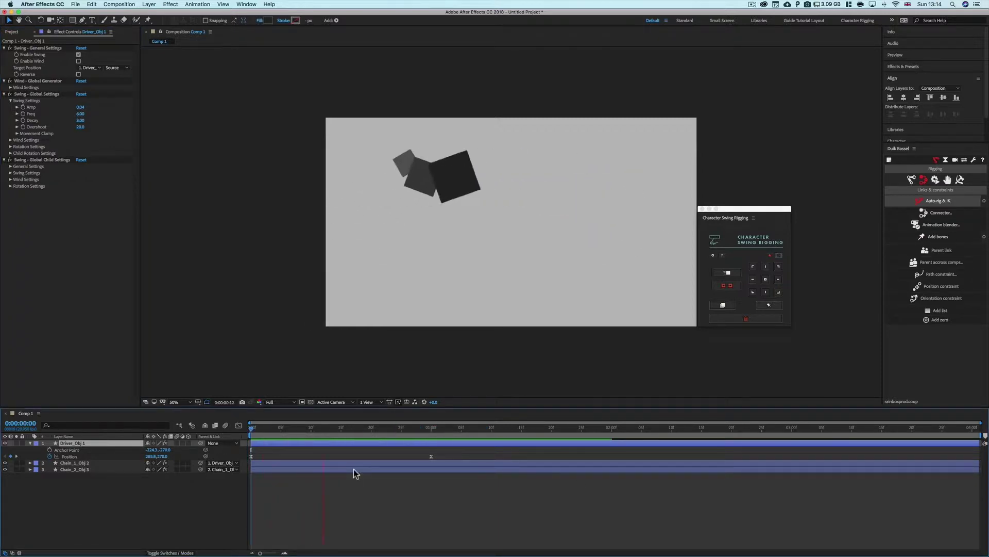
- Scrub past the second position keyframe, replay the squares' swing from the first frame and park the playhead at 0:00:00:29
drag(426, 428, 527, 434)
key(Home)
key(space)
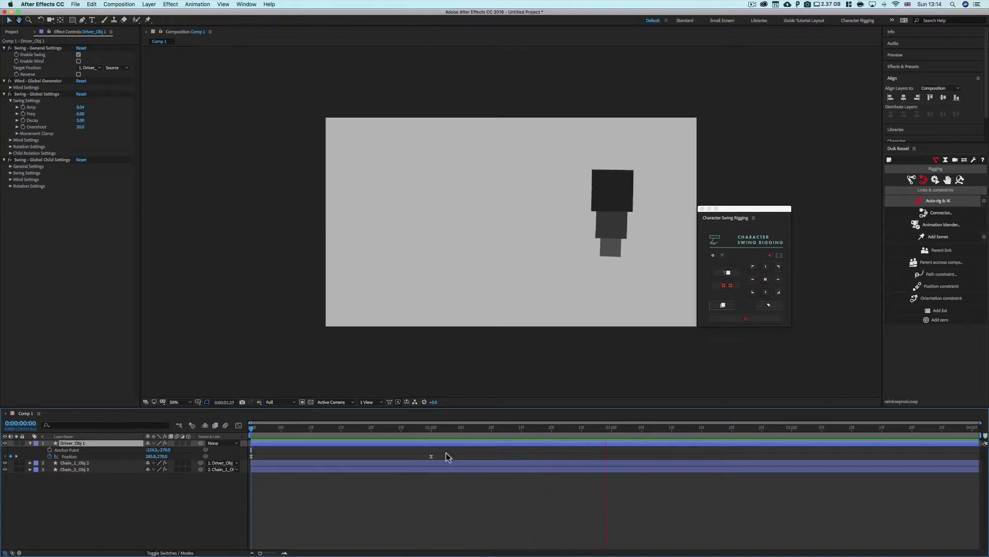
key(space)
click(426, 431)
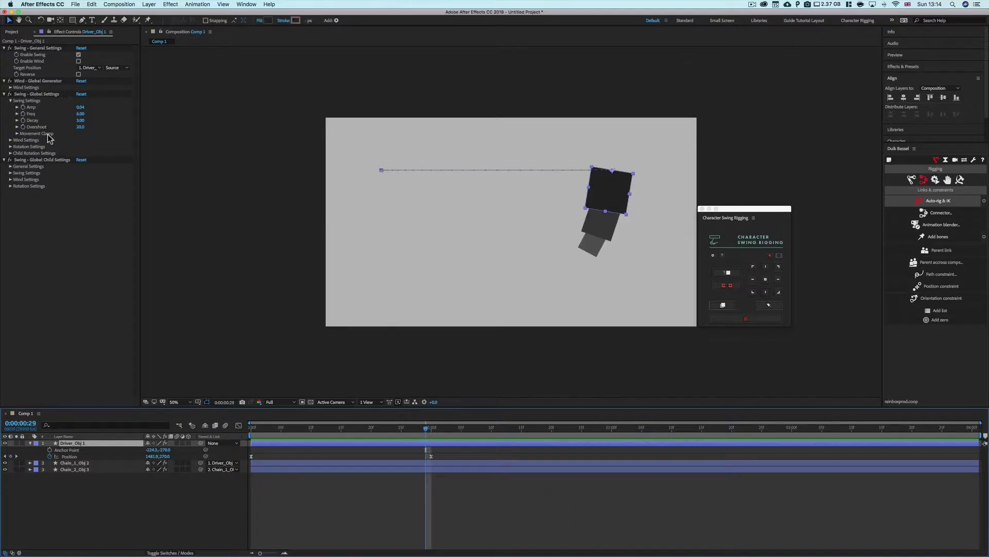
- Set the global swing Decay to 10 and Freq to 3, preview the animation and return to the first frame
click(79, 120)
text(3)
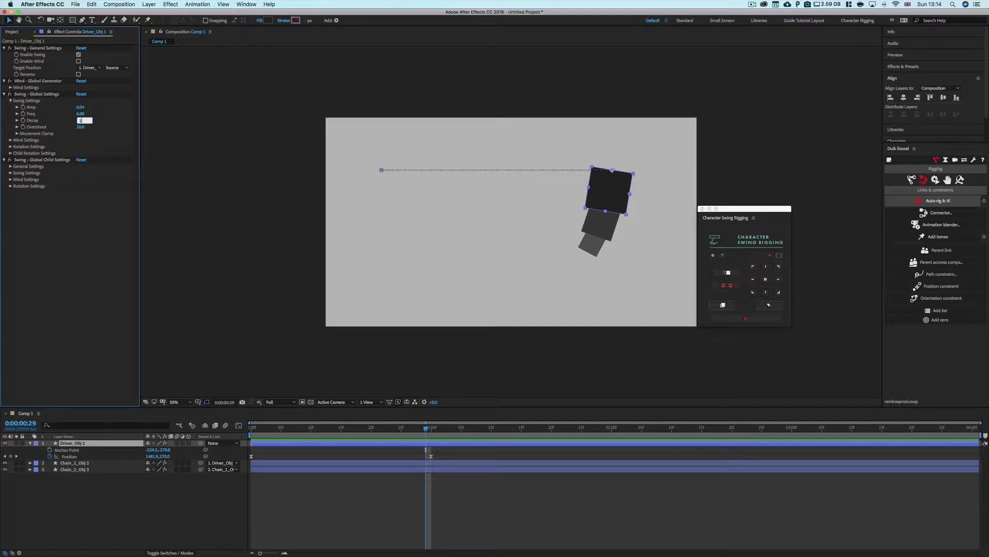
key(Return)
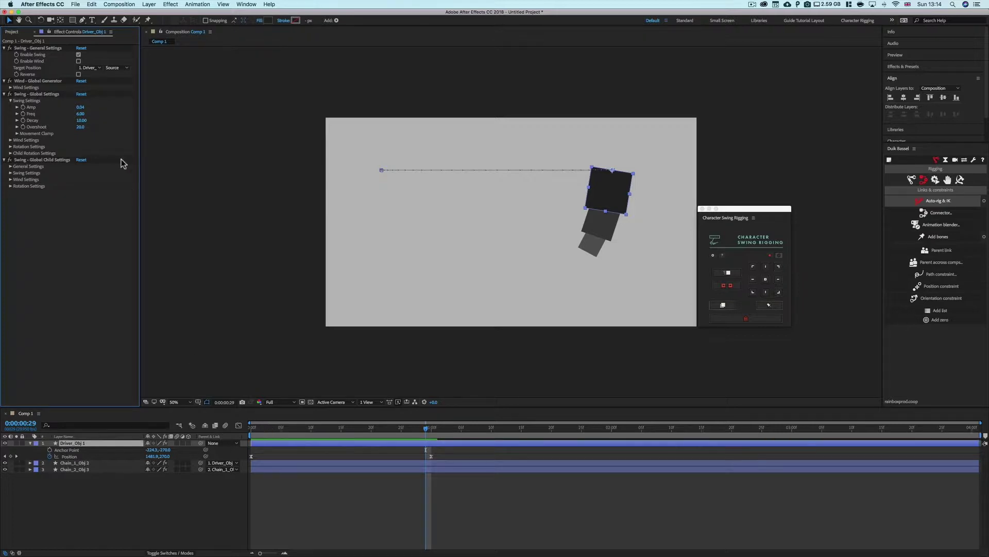
key(Home)
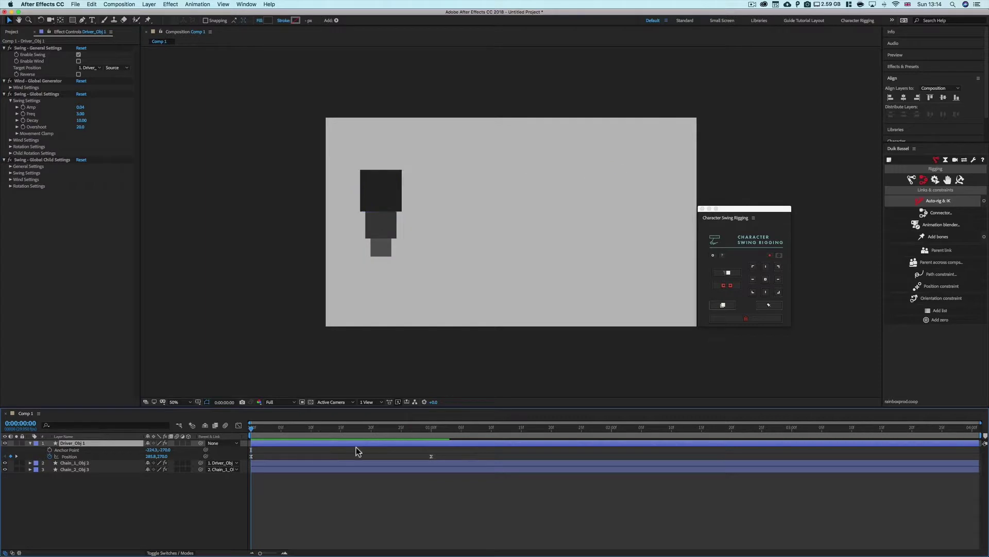
key(space)
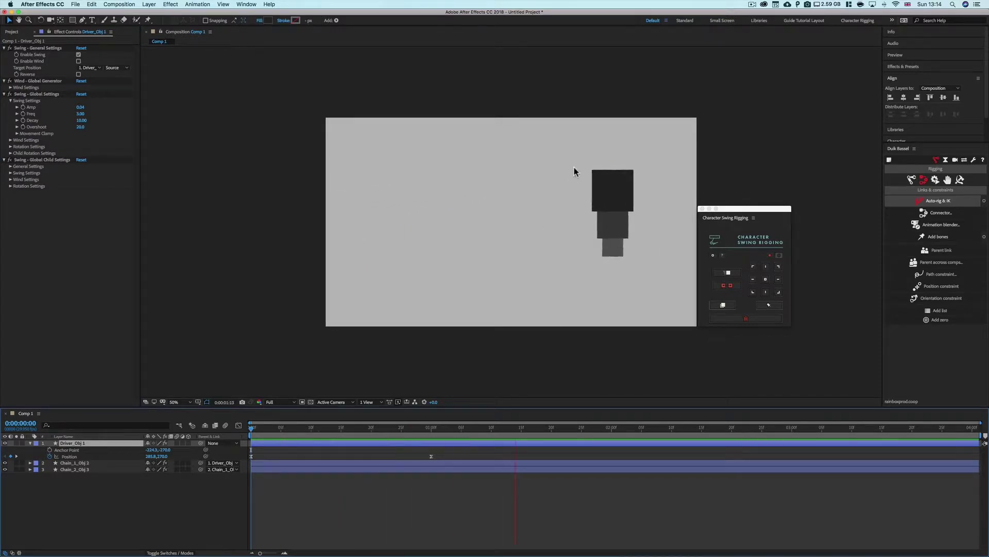
drag(454, 431, 251, 435)
- Set the global swing Decay to 0, deselect the driver layer and preview the animation, ending at 0:00:01:03
click(81, 120)
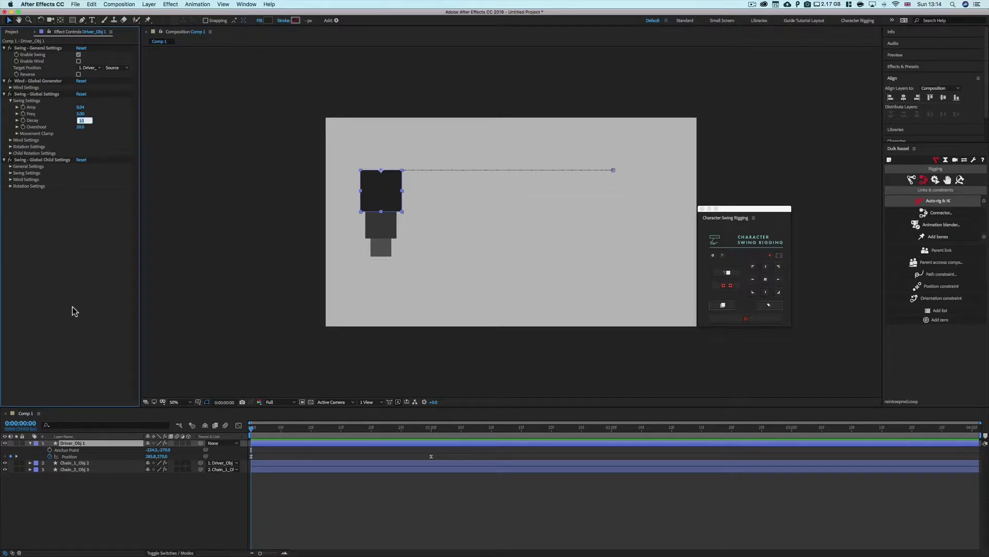
text(0)
key(Return)
click(296, 497)
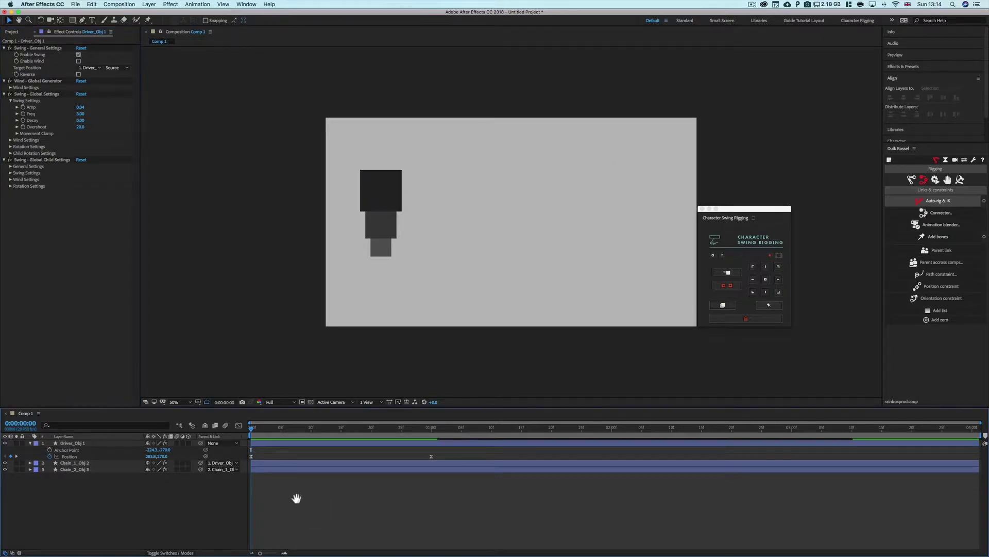
key(space)
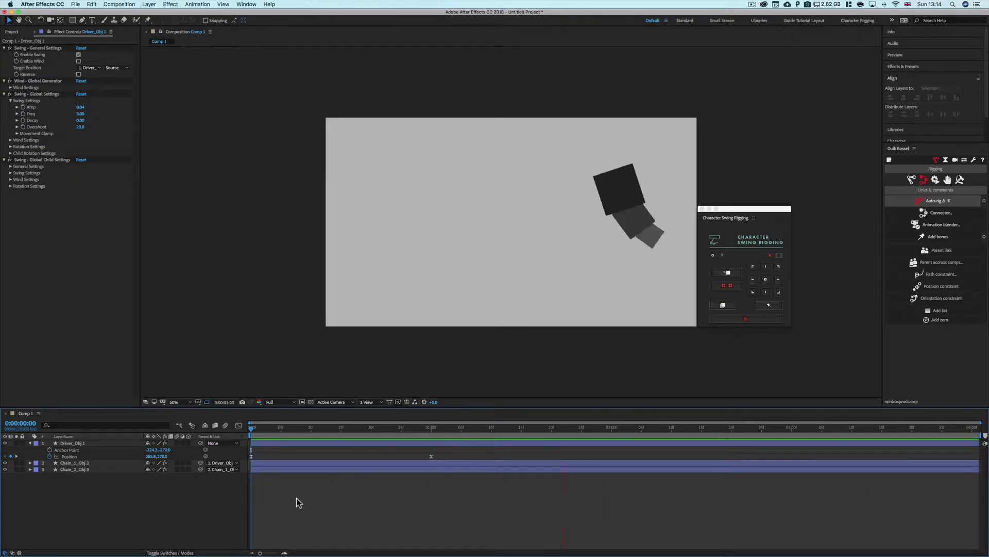
key(space)
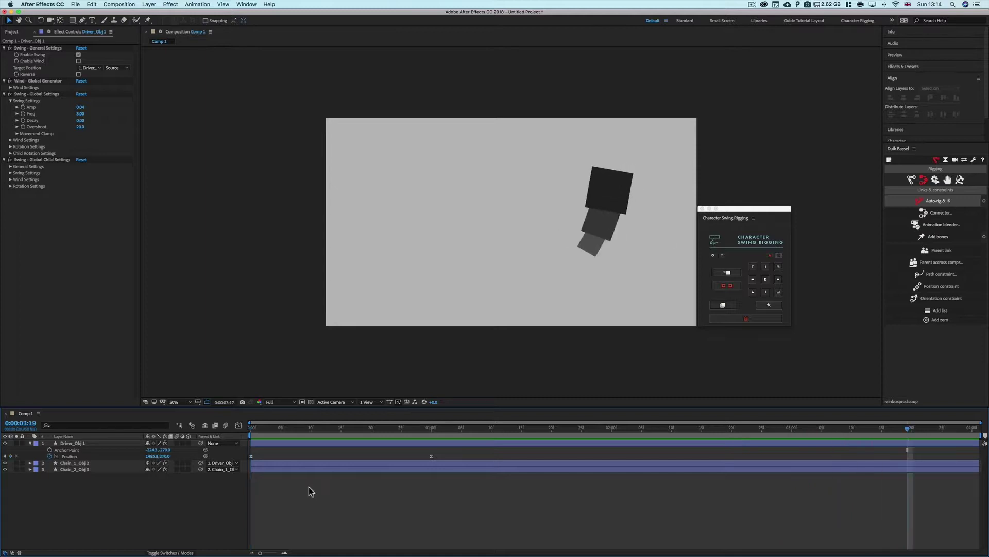
drag(287, 433, 451, 435)
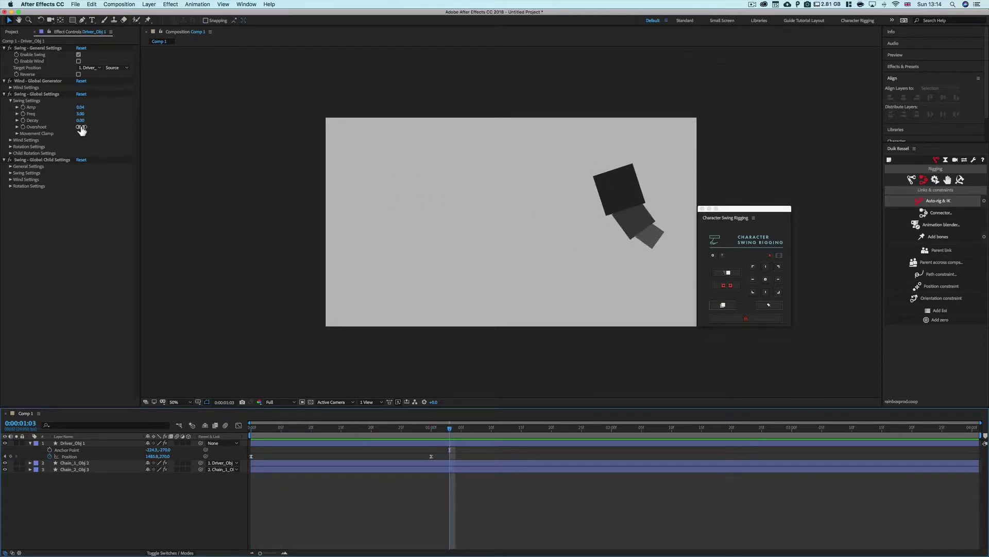
mouse_move(448, 431)
mouse_down()
mouse_move(431, 433)
mouse_move(457, 432)
mouse_move(418, 437)
mouse_move(449, 439)
mouse_up()
- Set the global swing Decay to 2 and Overshoot to 60
click(80, 120)
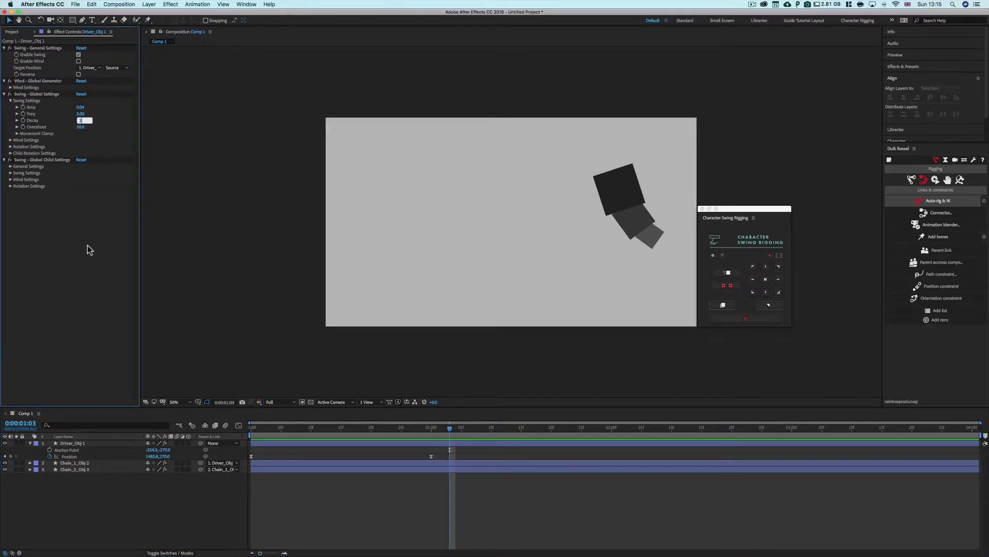
text(2)
key(Return)
click(81, 107)
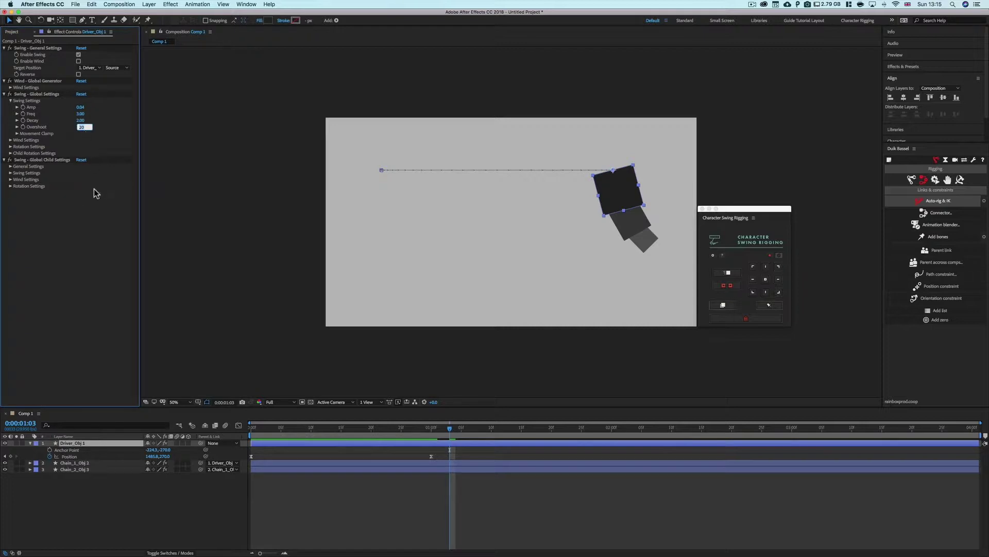
text(60)
key(Return)
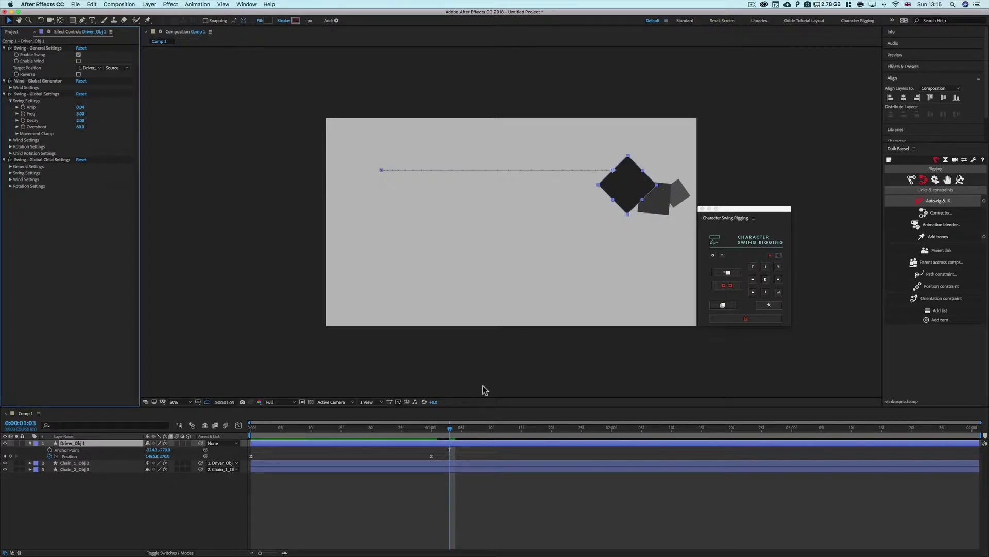
- Preview the squares' swing repeatedly from the first frame to examine the increased overshoot, ending at 0:00:00:17
drag(449, 432, 357, 440)
drag(285, 435, 246, 446)
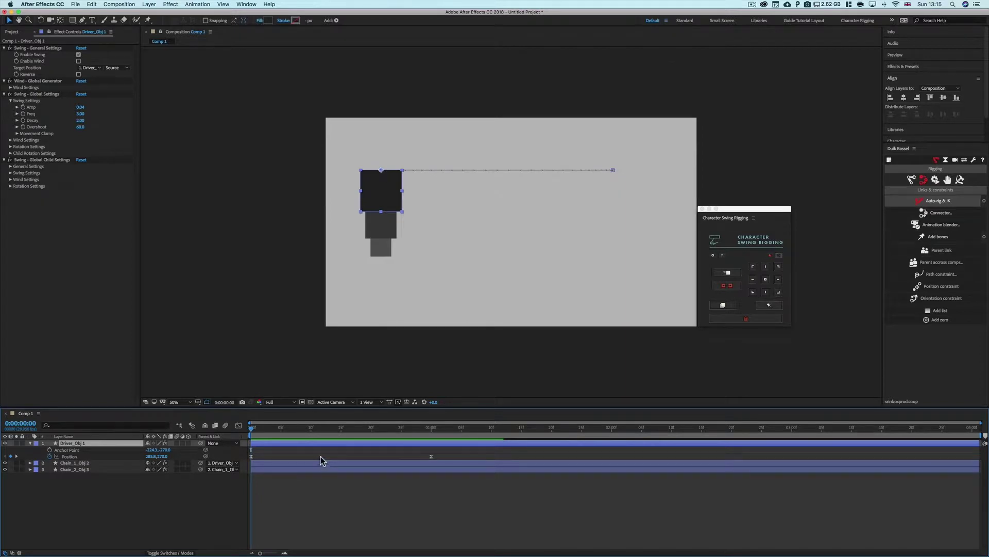
key(space)
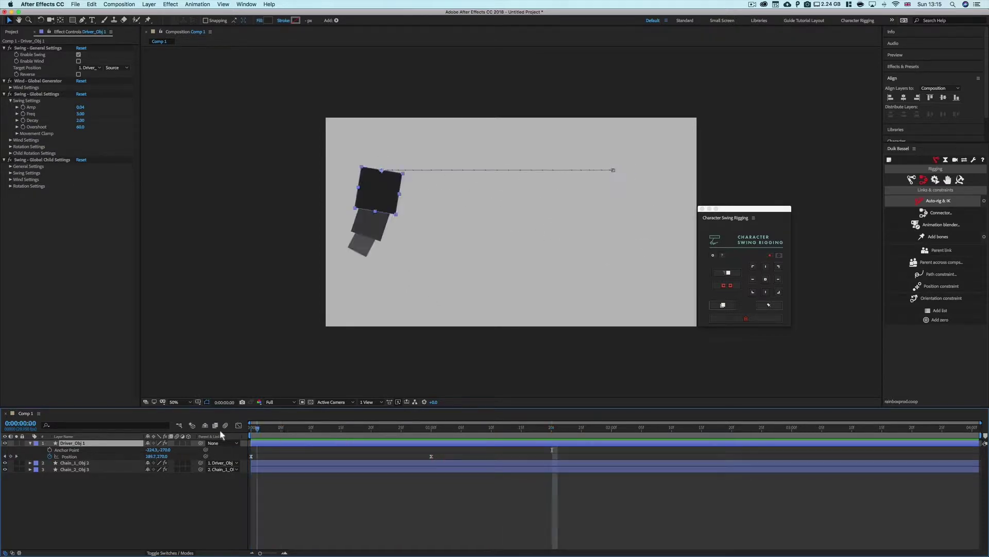
key(space)
key(space)
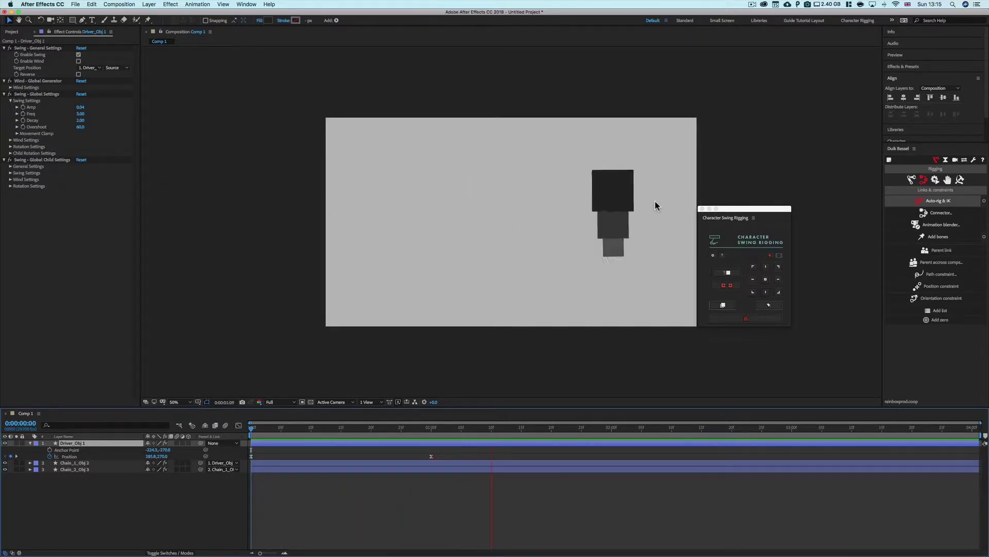
key(space)
drag(519, 434, 252, 438)
key(space)
key(space)
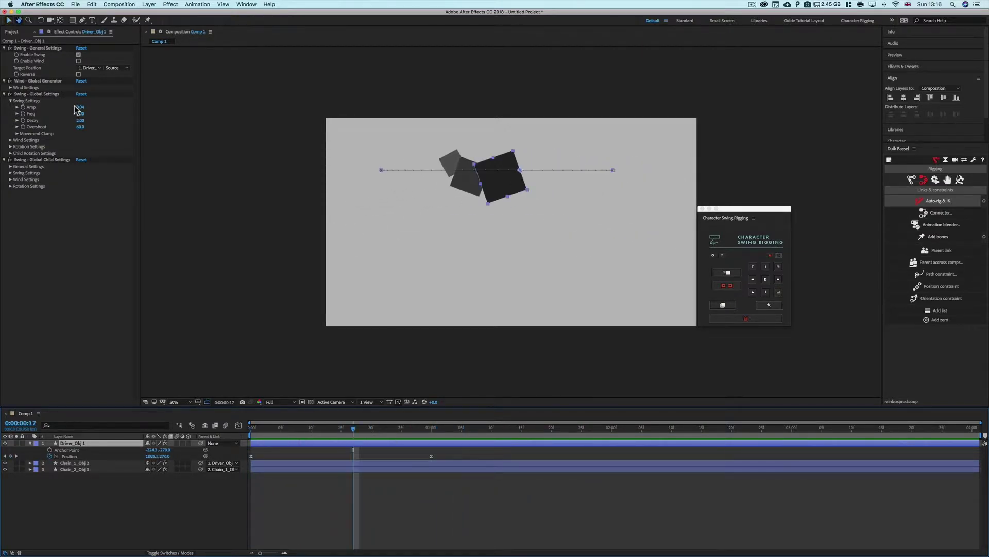
- Set the global swing Overshoot to 30, deselect the driver layer and preview the animation
click(81, 127)
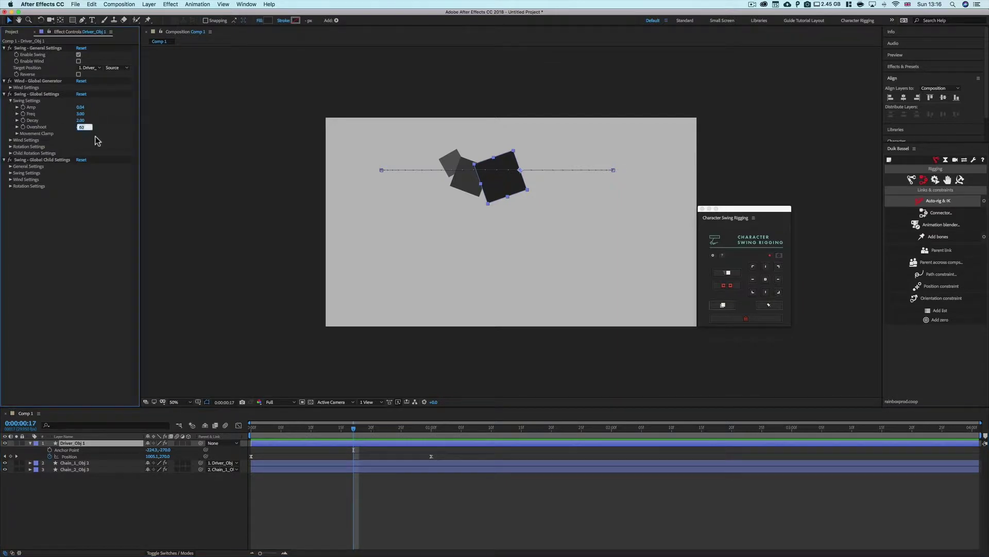
text(30)
key(Return)
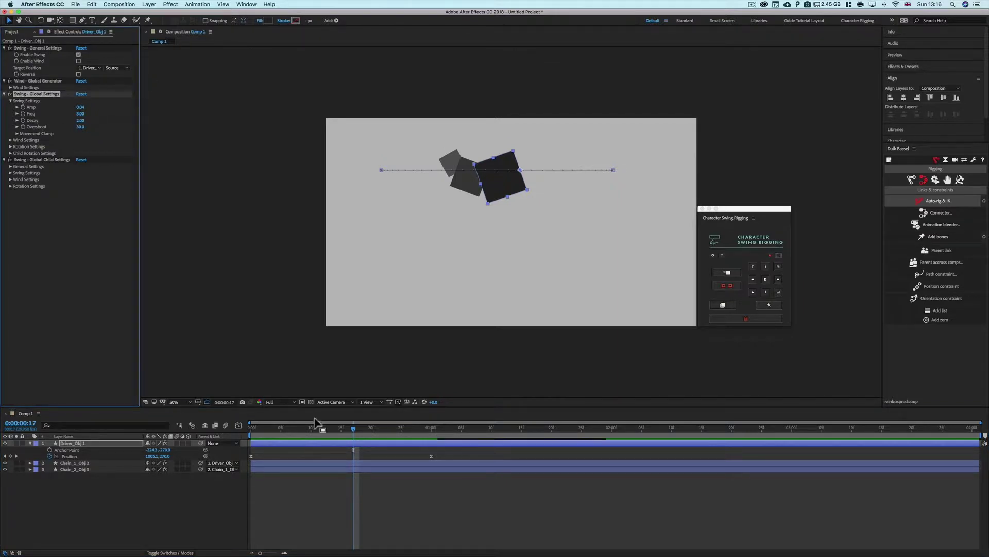
click(285, 457)
key(space)
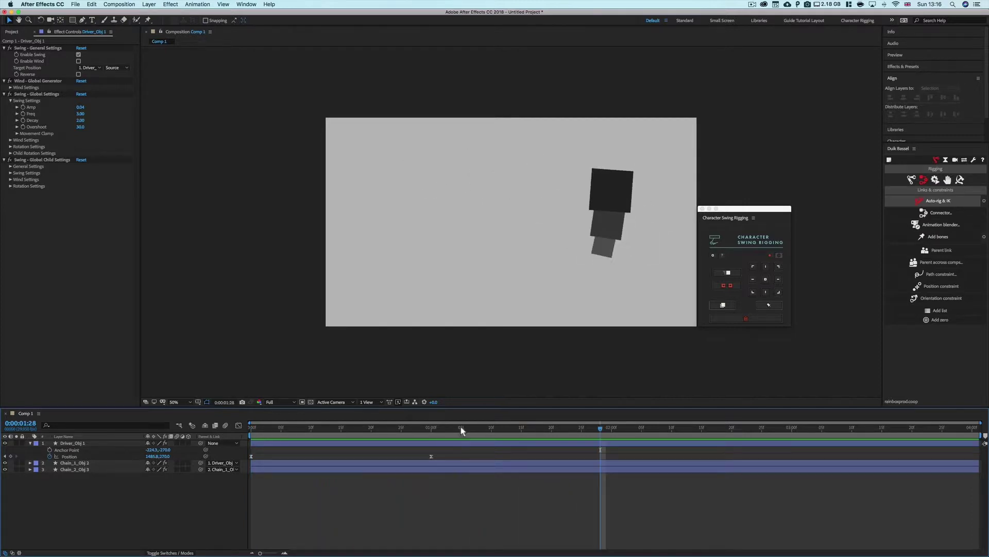
key(space)
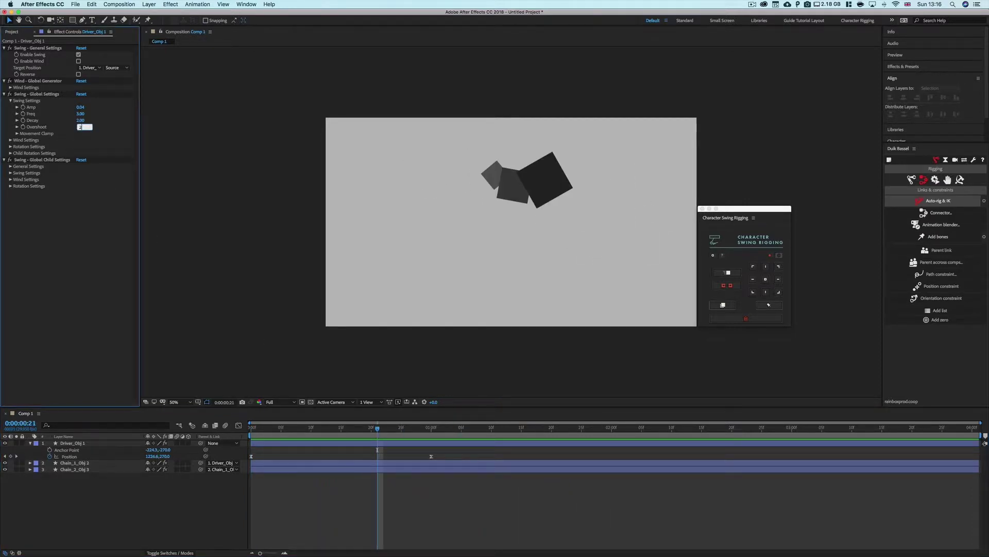
- Set the global swing Overshoot to 20, preview from the first frame and scrub the animation, ending at 0:00:00:07
text(0)
key(Return)
click(279, 509)
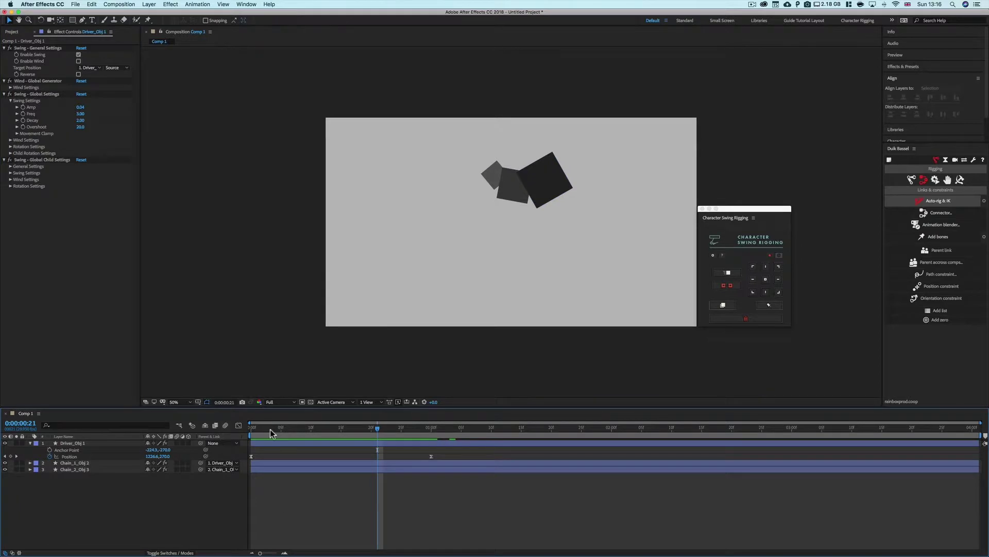
key(Home)
key(space)
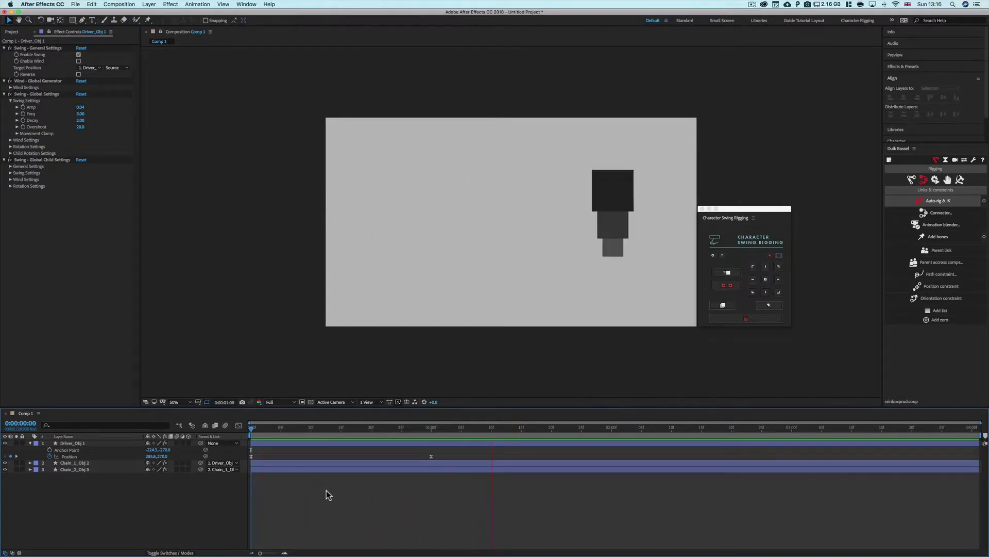
click(432, 432)
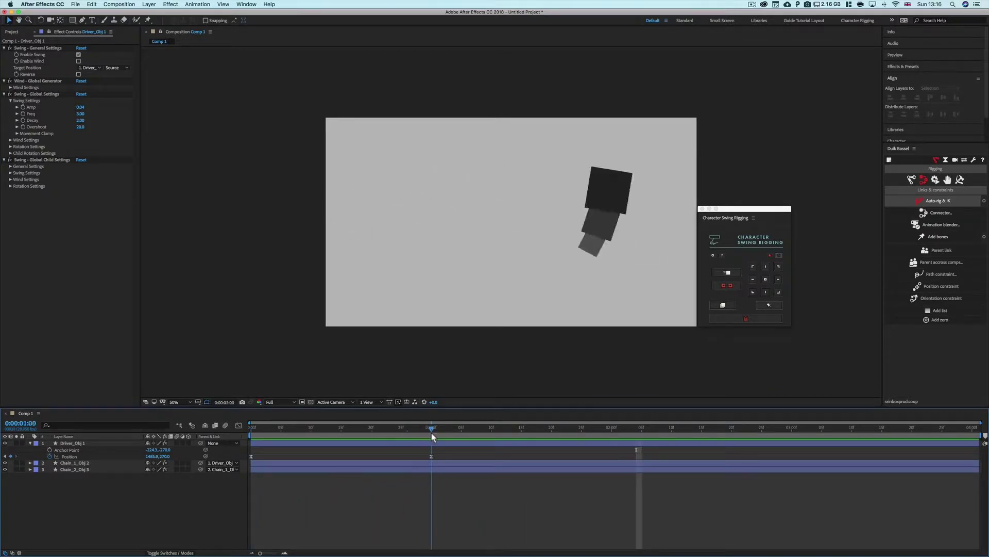
drag(432, 433, 357, 456)
click(28, 112)
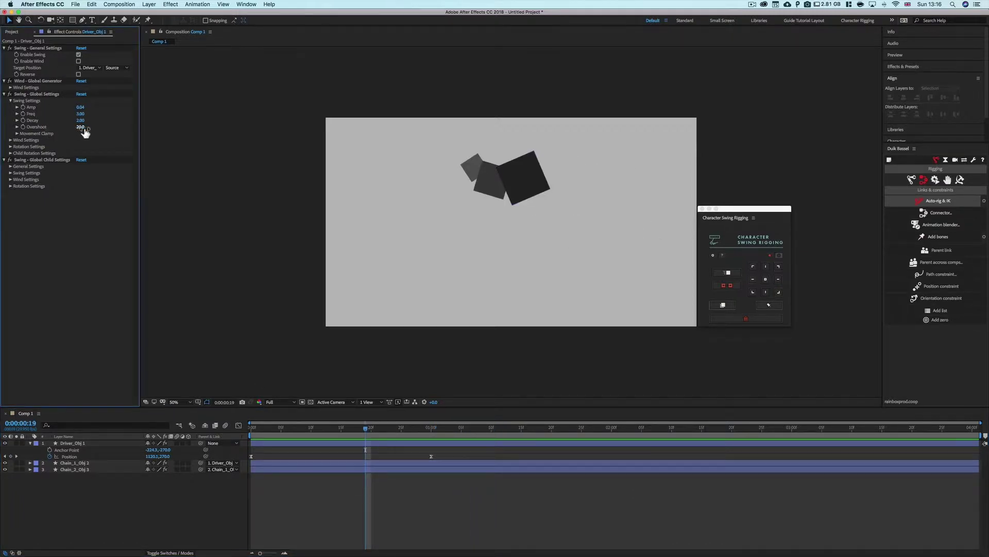
drag(377, 429, 295, 429)
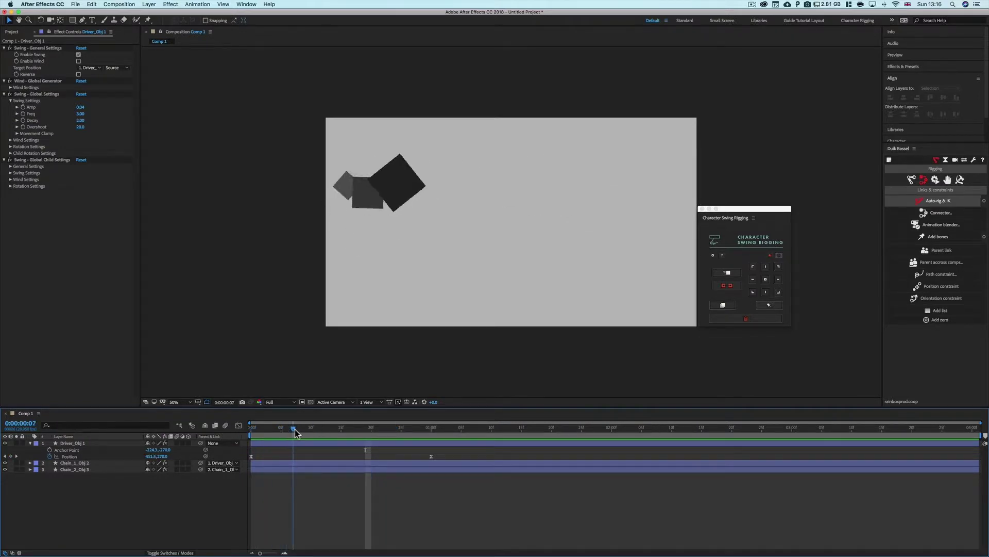
- Expand the Movement Clamp group, reset the Swing - Global Settings effect and scrub to 0:00:00:06
click(17, 134)
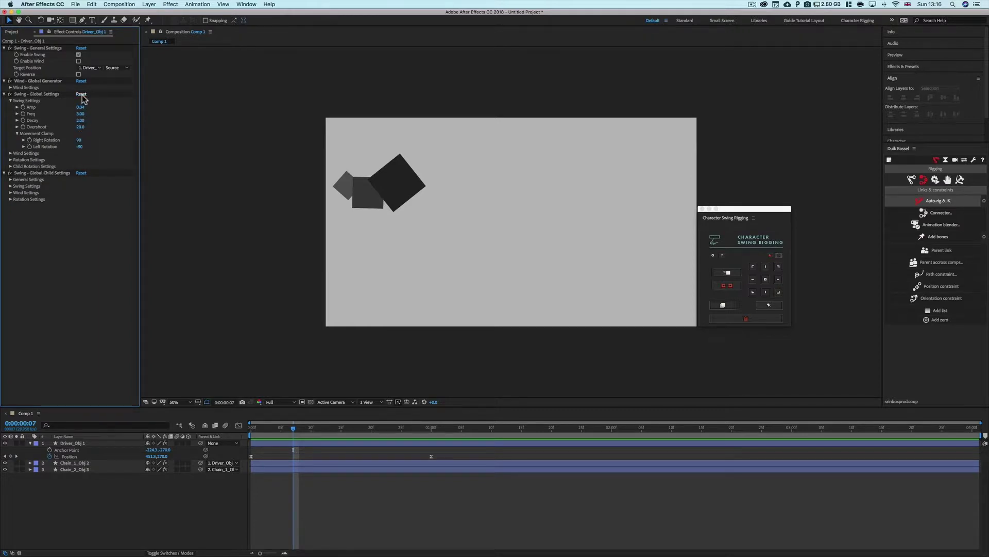
drag(290, 431, 332, 440)
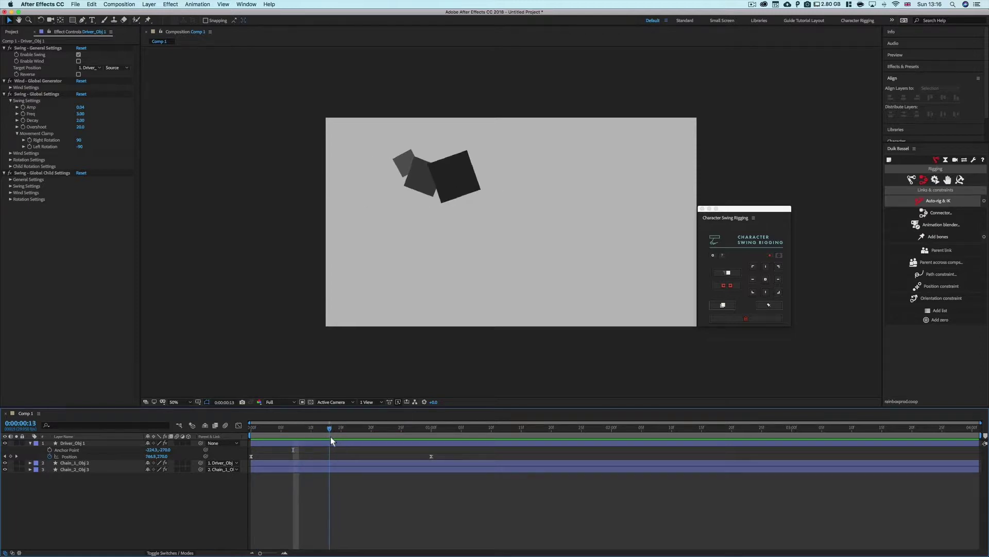
click(80, 94)
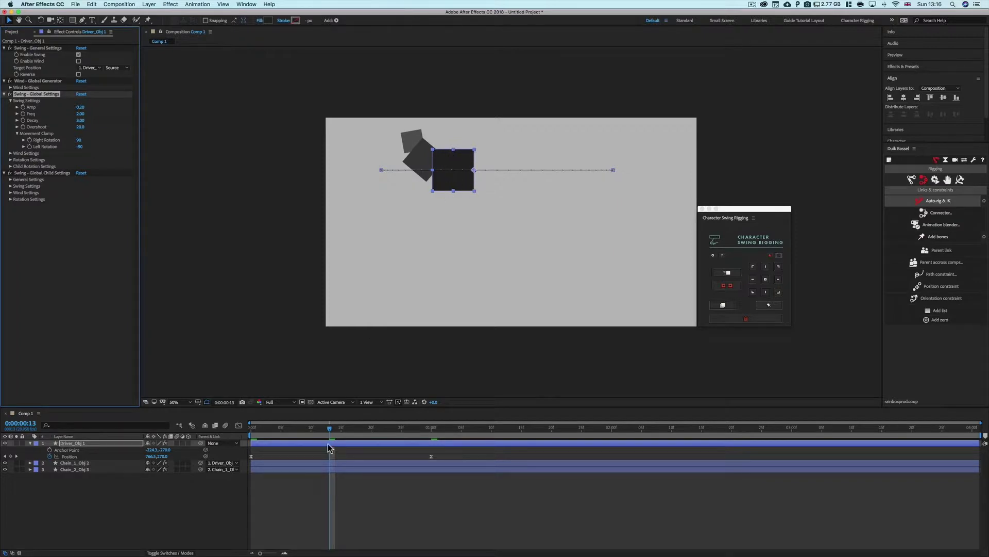
drag(328, 428, 289, 447)
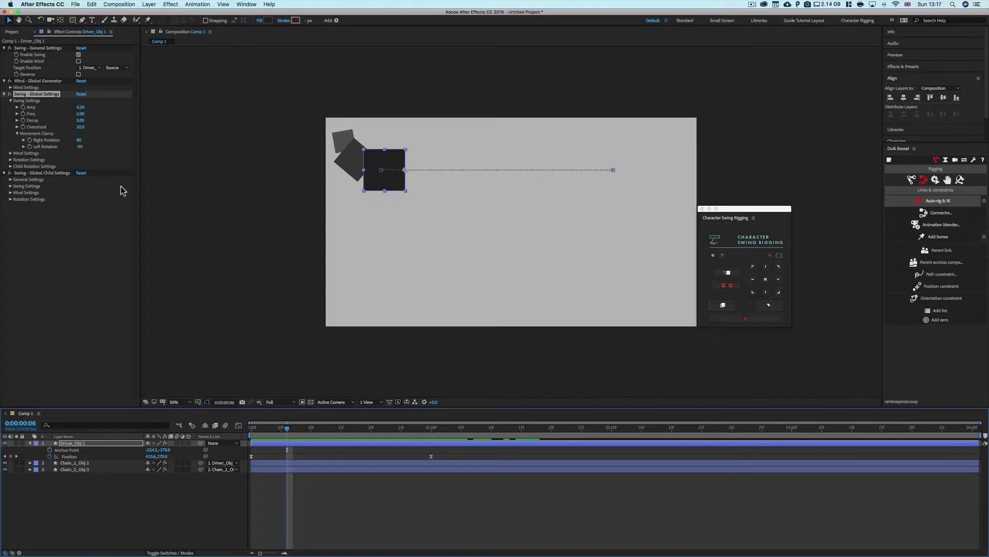
- Set the Movement Clamp's Left Rotation to -37 and Right Rotation to 3, and preview the limited swing, ending at 0:00:00:14
click(76, 147)
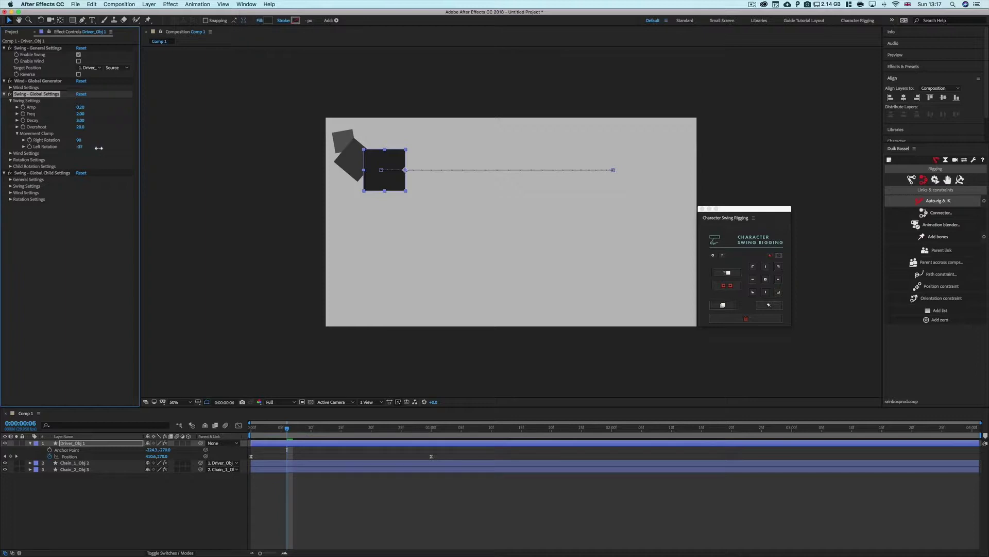
mouse_move(81, 142)
mouse_down()
mouse_move(72, 141)
mouse_move(95, 140)
mouse_up()
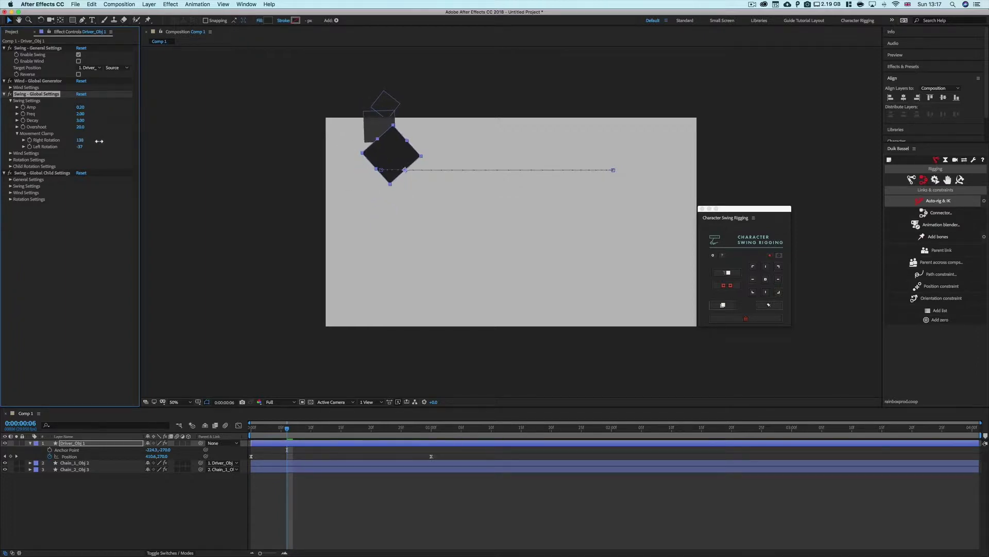
drag(99, 141, 84, 125)
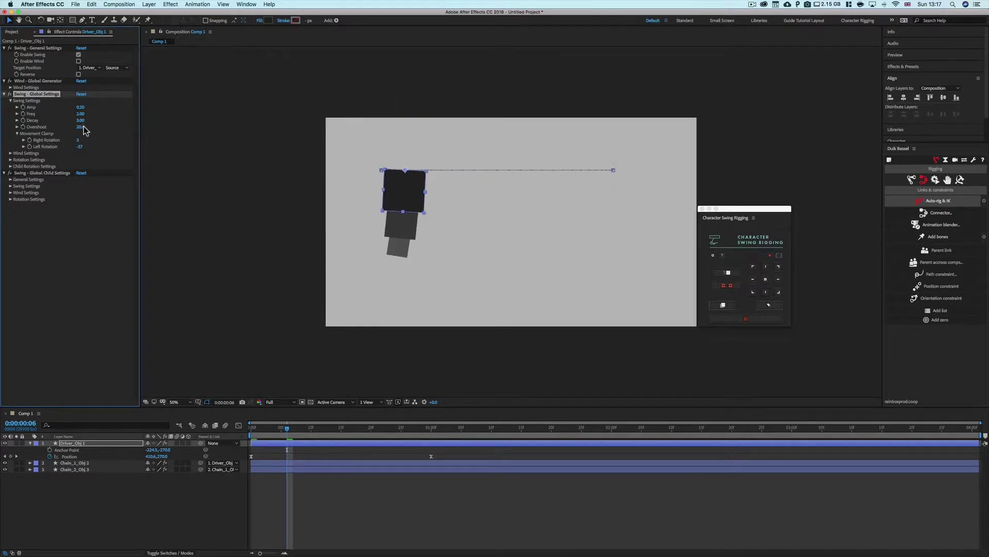
drag(287, 428, 230, 430)
key(space)
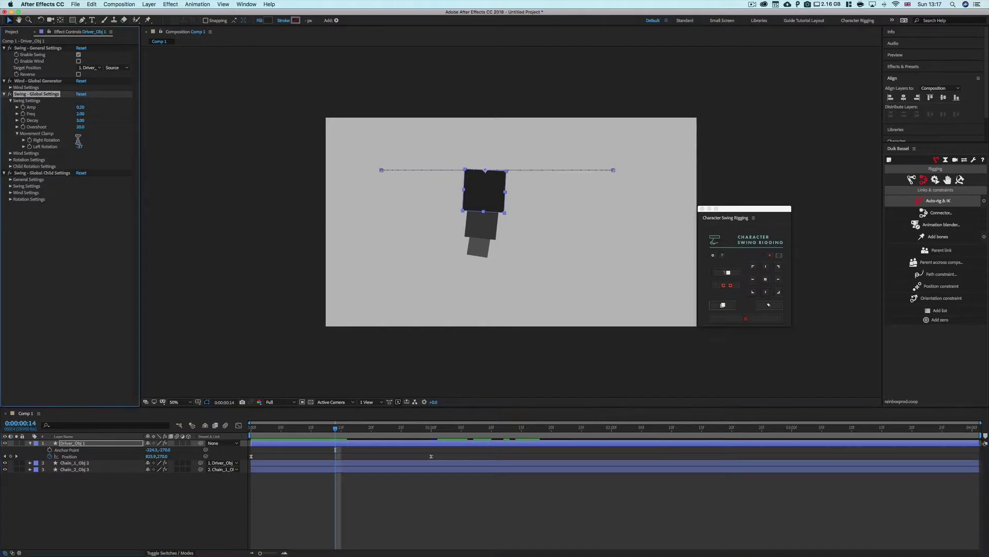
- Set the Movement Clamp's Right Rotation to 116, preview the swing from the first frame and scrub to 0:00:00:07
click(104, 166)
drag(78, 142, 123, 142)
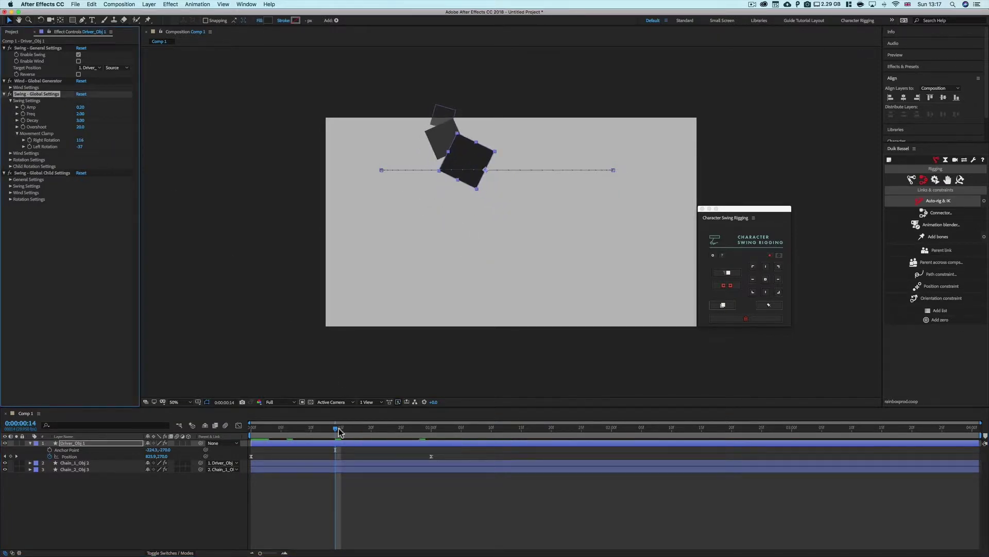
drag(338, 428, 251, 430)
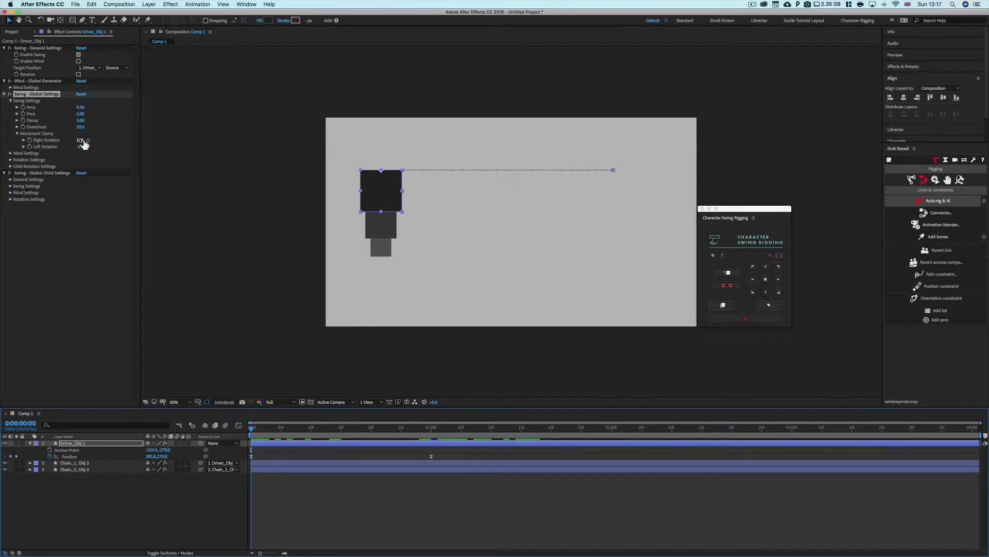
key(space)
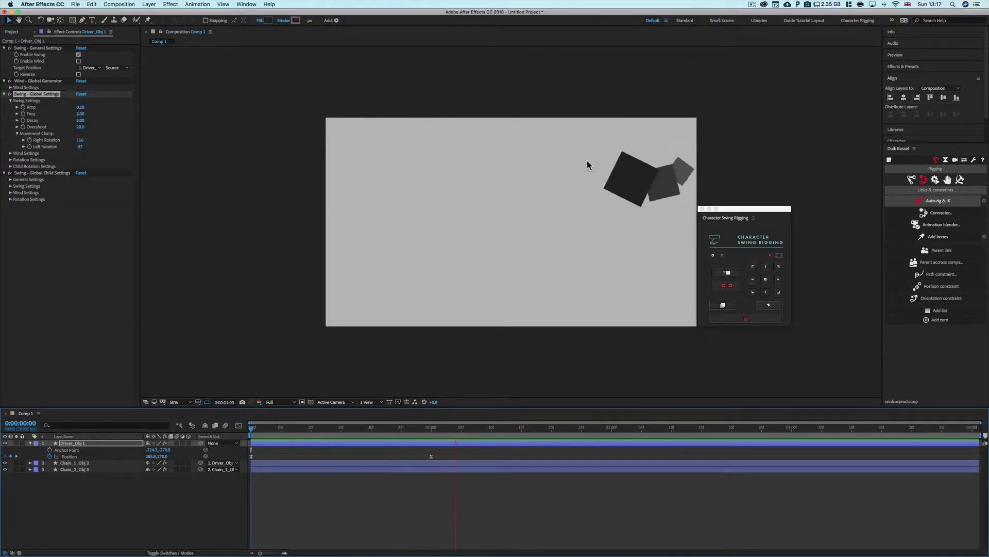
drag(299, 429, 293, 429)
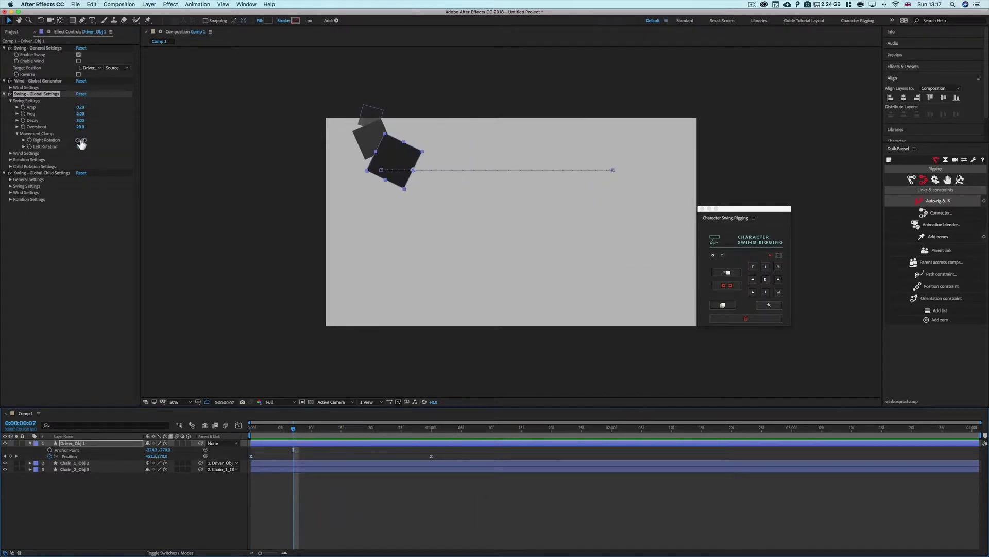
- Raise the Movement Clamp's Right Rotation to 304, scrub to 0:00:00:15 and raise it further to 360
drag(80, 140, 141, 141)
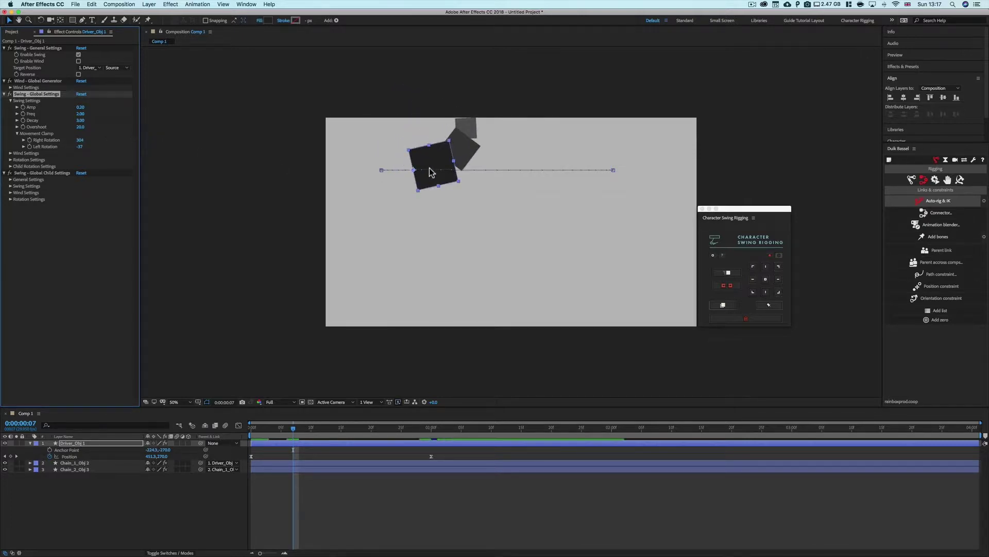
drag(294, 427, 341, 429)
drag(79, 141, 114, 140)
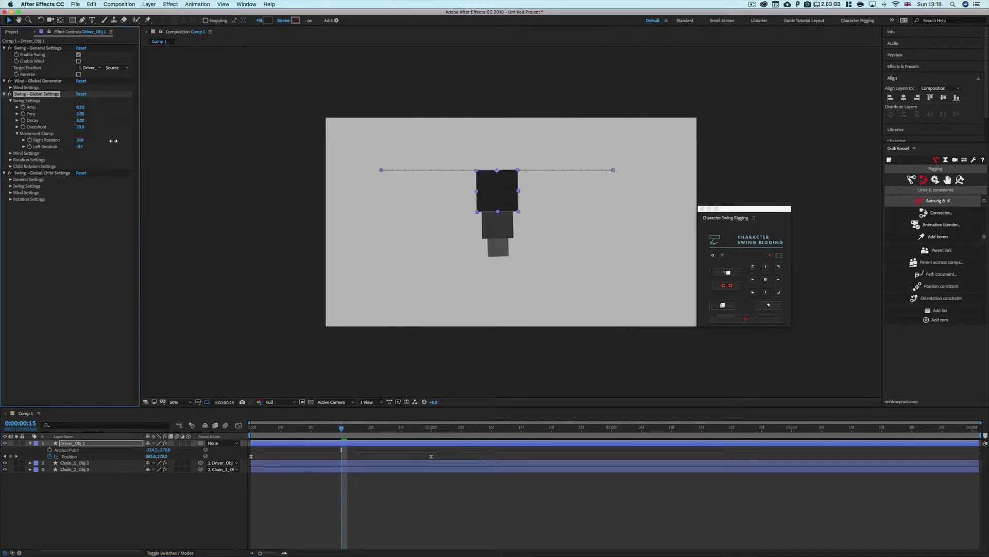
- Preview the swing twice from the first frame with the widened right clamp, ending at 0:00:00:03
drag(341, 428, 225, 429)
key(space)
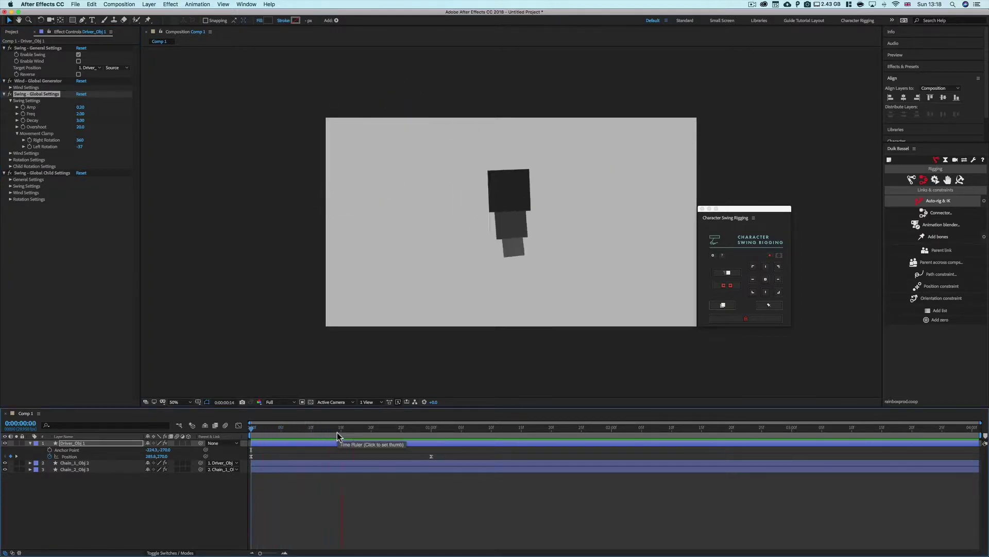
key(space)
drag(299, 427, 242, 432)
key(space)
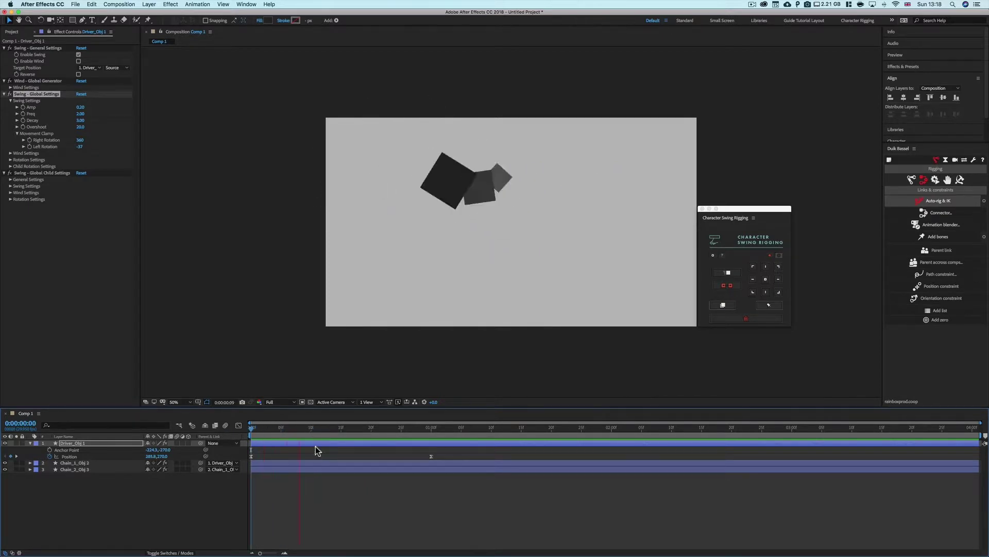
click(268, 430)
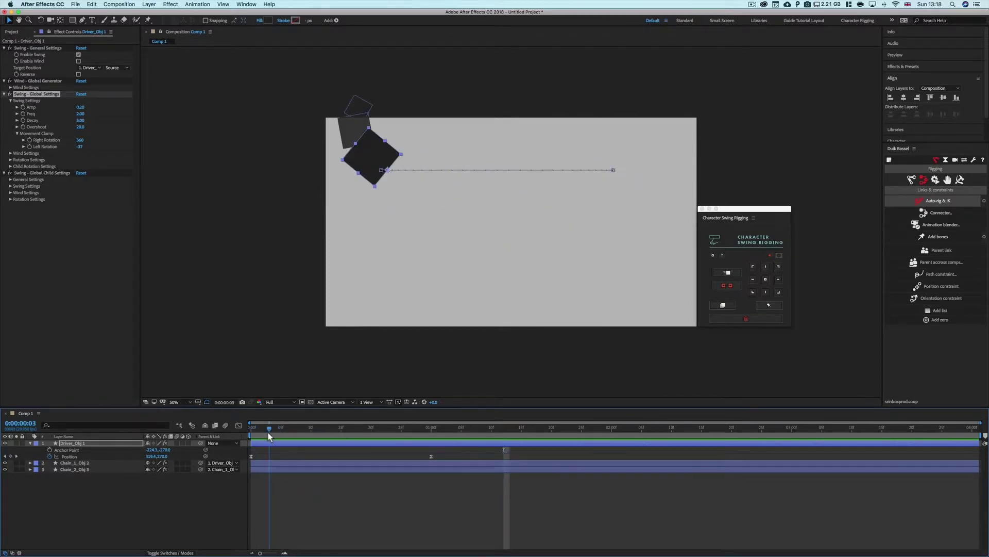
- Set the global swing Amp to 0.15, preview the animation from the first frame and scrub to 0:00:00:12
click(80, 107)
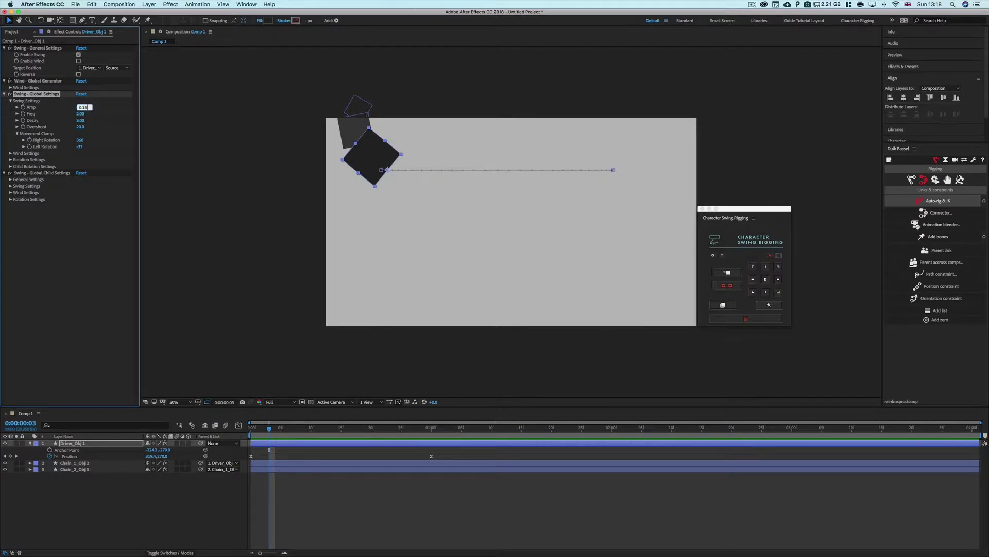
key(Return)
drag(267, 433, 389, 433)
key(space)
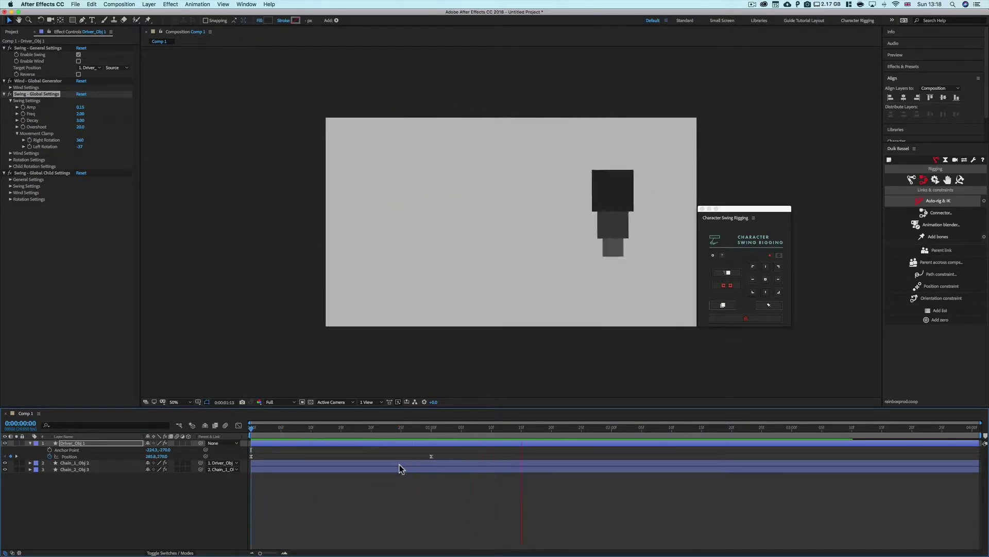
key(space)
mouse_move(309, 428)
mouse_down()
mouse_move(323, 425)
mouse_move(268, 430)
mouse_move(323, 428)
mouse_up()
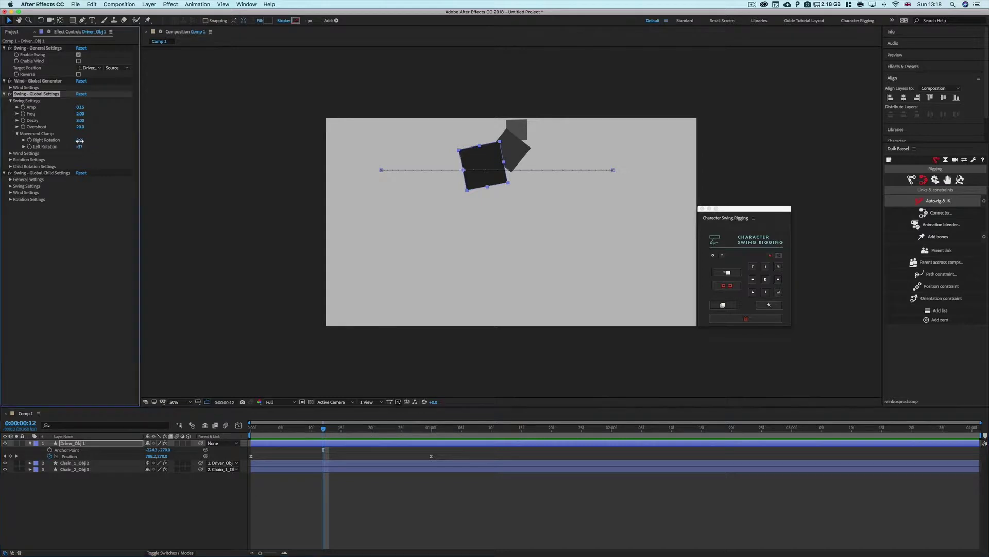
- Set the Movement Clamp's Right Rotation to 149, deselect the driver layer and preview the swing, ending at 0:00:00:11
drag(80, 140, 5, 146)
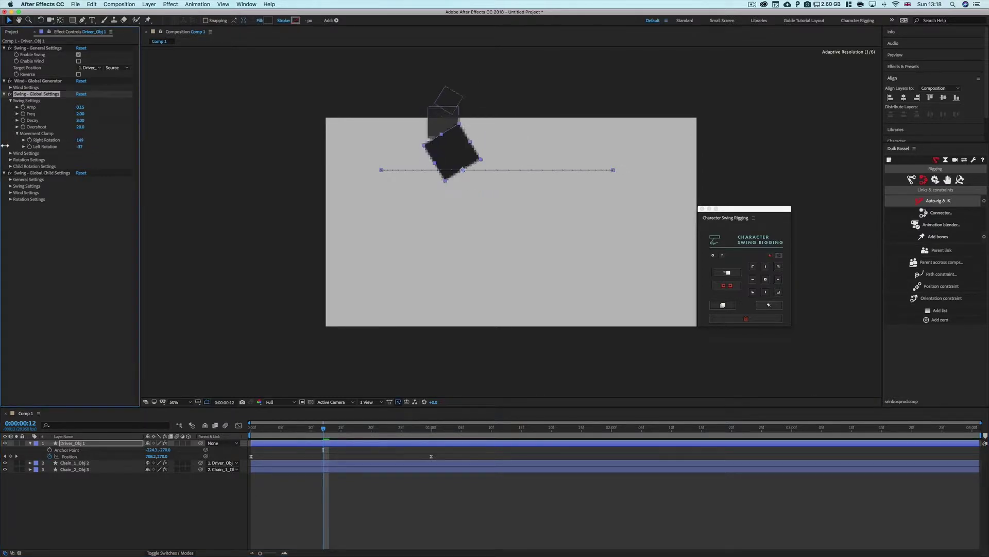
click(348, 495)
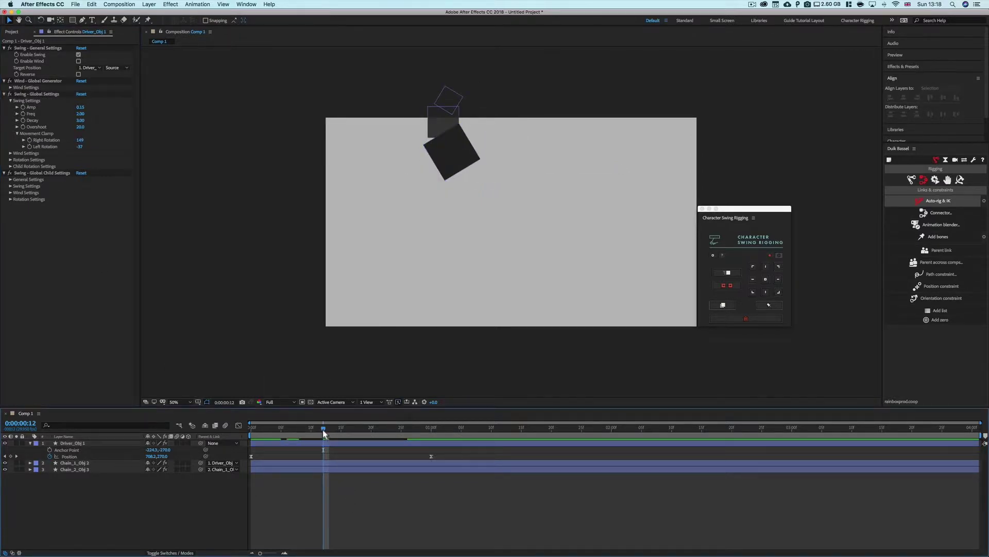
drag(323, 429, 234, 430)
key(space)
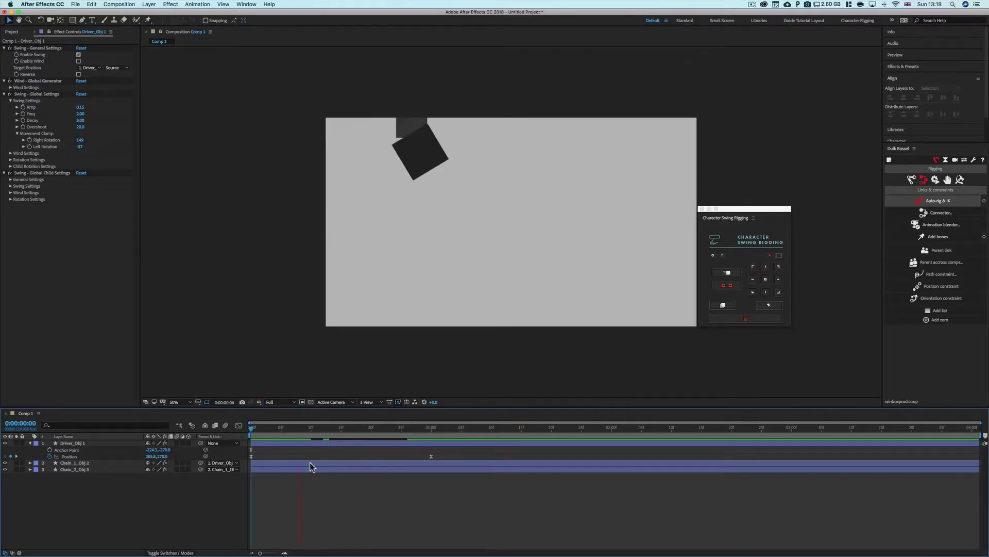
click(311, 431)
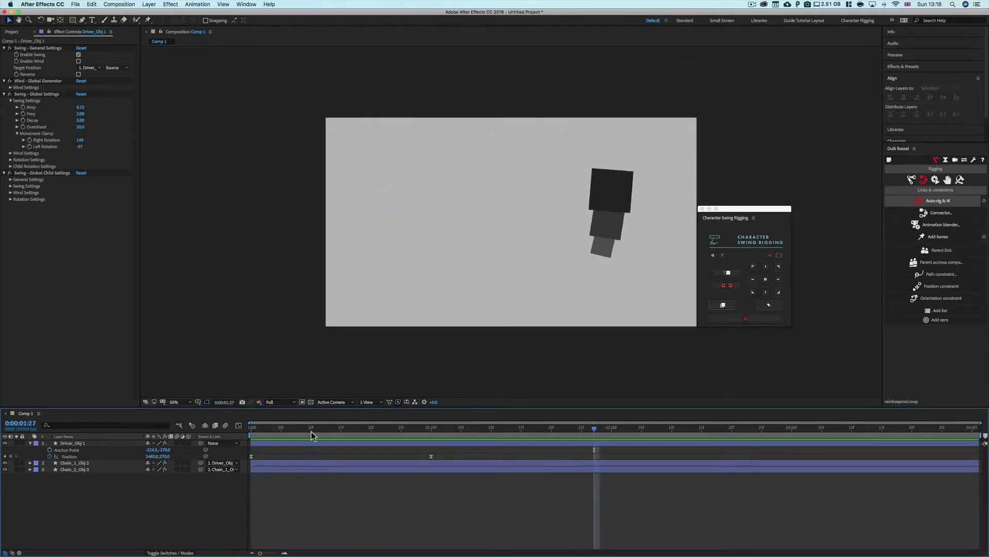
mouse_move(312, 432)
mouse_down()
mouse_move(294, 429)
mouse_move(317, 430)
mouse_up()
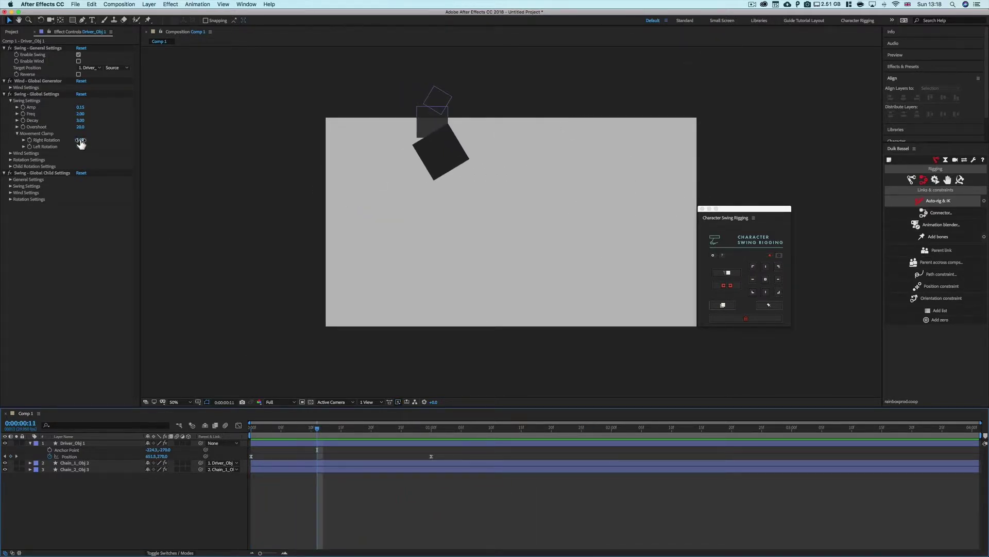
- Set the Movement Clamp's Right Rotation to 90 and Left Rotation to -90, and scrub to 0:00:00:19
mouse_move(81, 143)
mouse_down()
mouse_move(142, 141)
mouse_move(34, 145)
mouse_move(79, 146)
mouse_up()
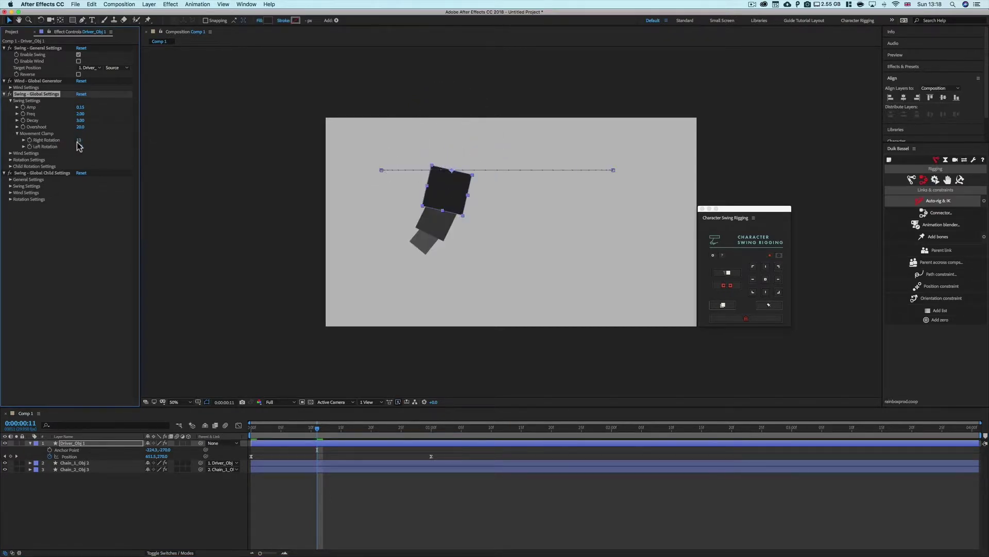
text(0)
click(80, 146)
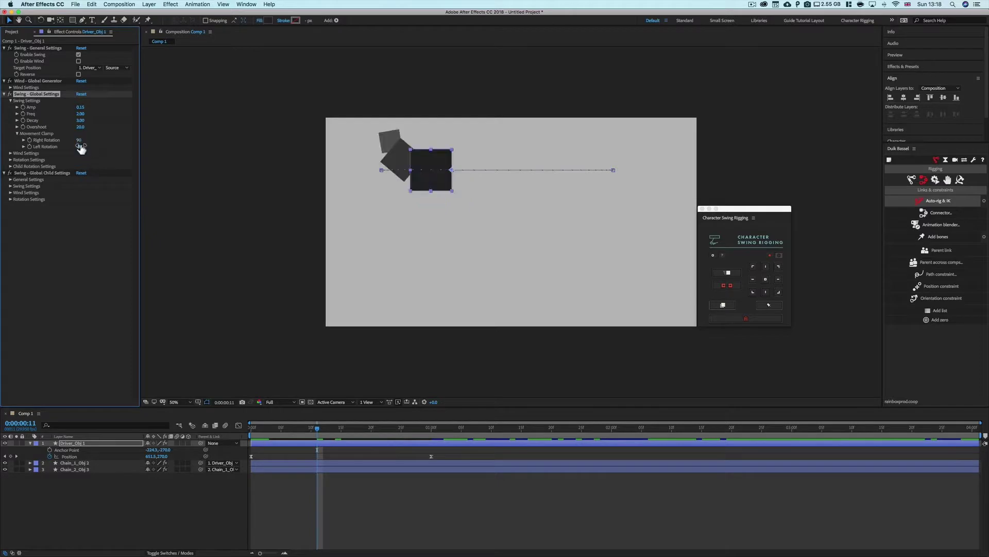
text(-90)
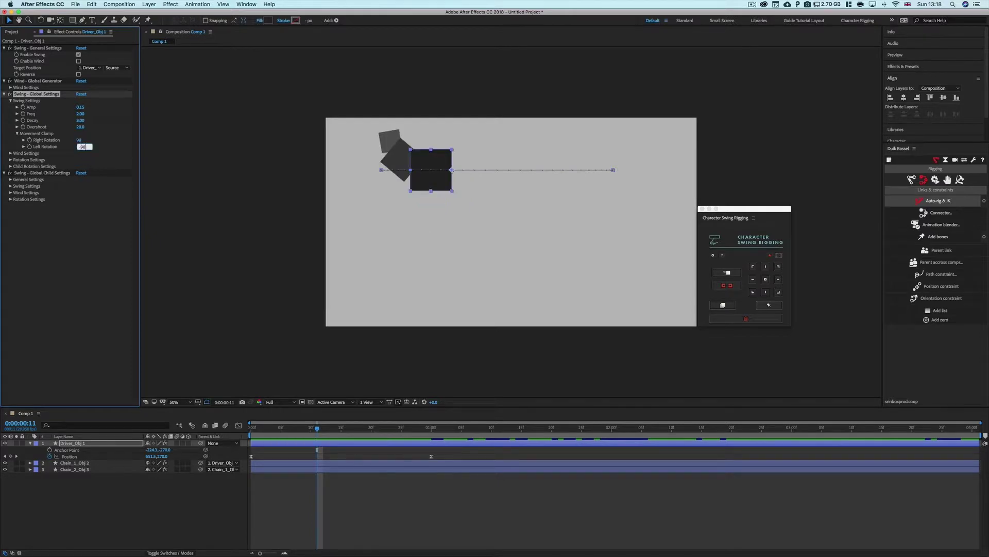
click(253, 357)
drag(322, 430, 366, 436)
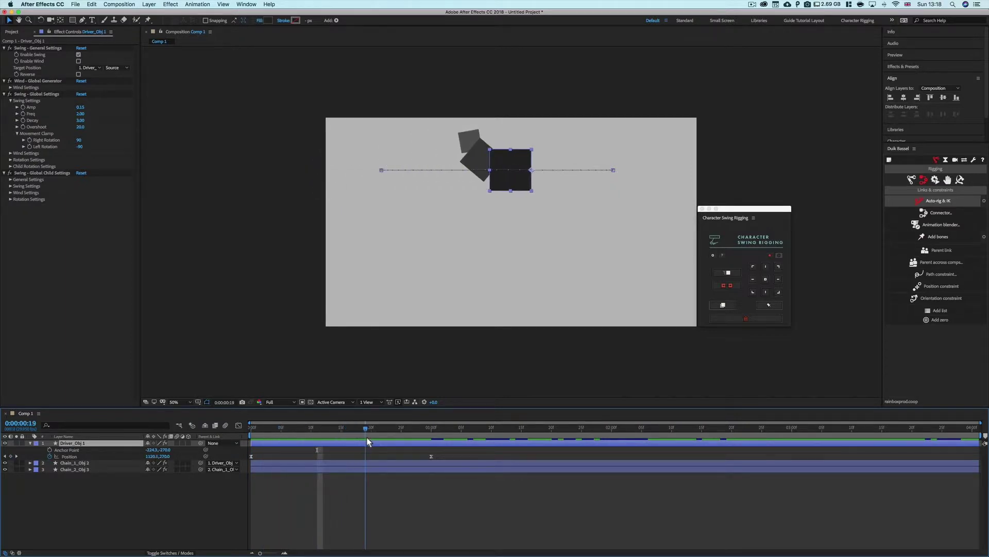
- Collapse the Swing Settings and expand the Wind Settings in the Swing - Global Settings effect
click(18, 143)
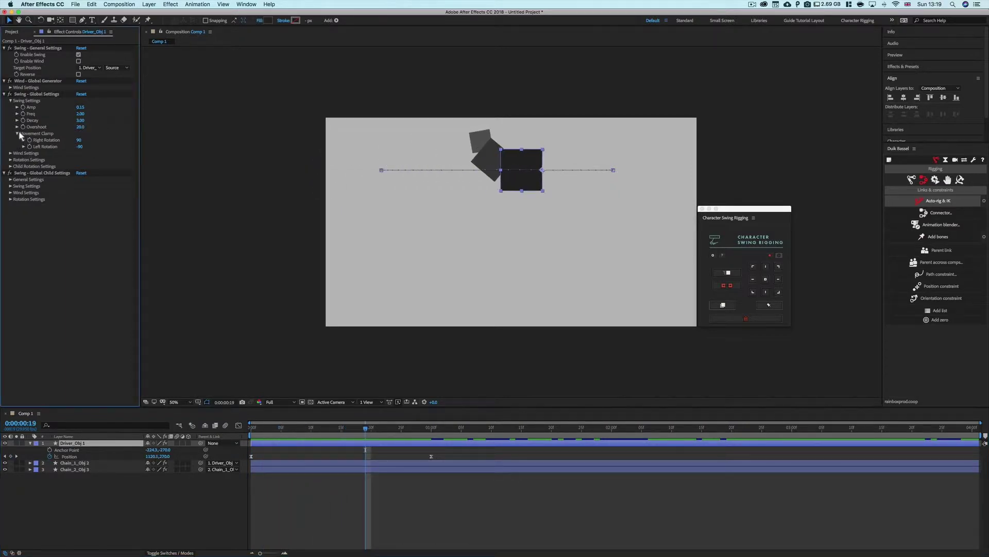
click(13, 101)
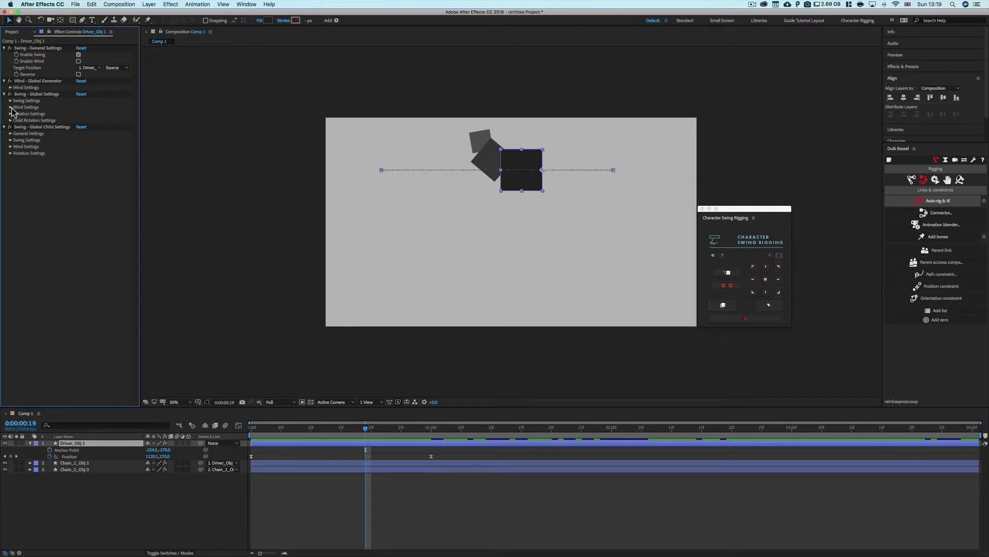
click(11, 107)
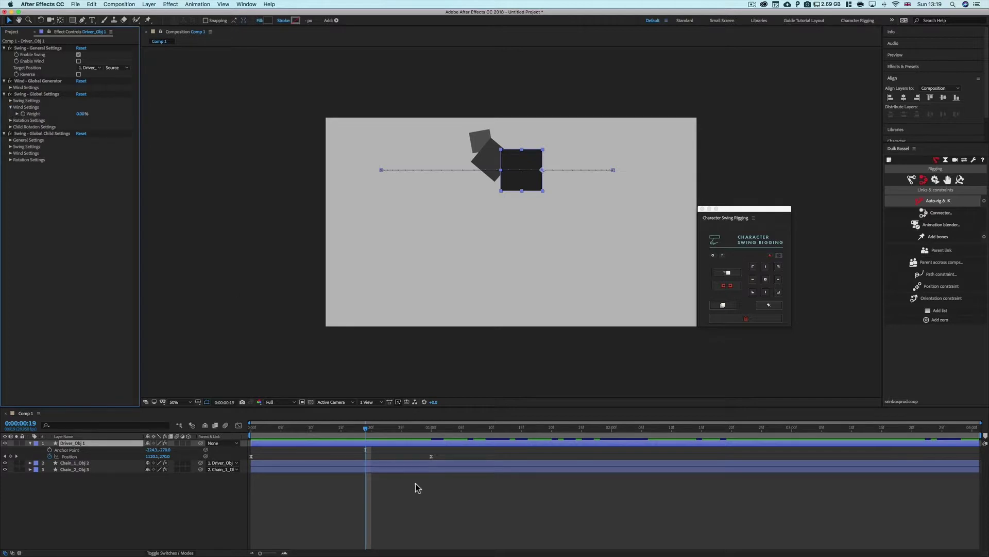
- Scrub to 0:00:00:10 and delete the second Position keyframe of the driver layer
drag(367, 431, 312, 442)
click(462, 472)
click(431, 456)
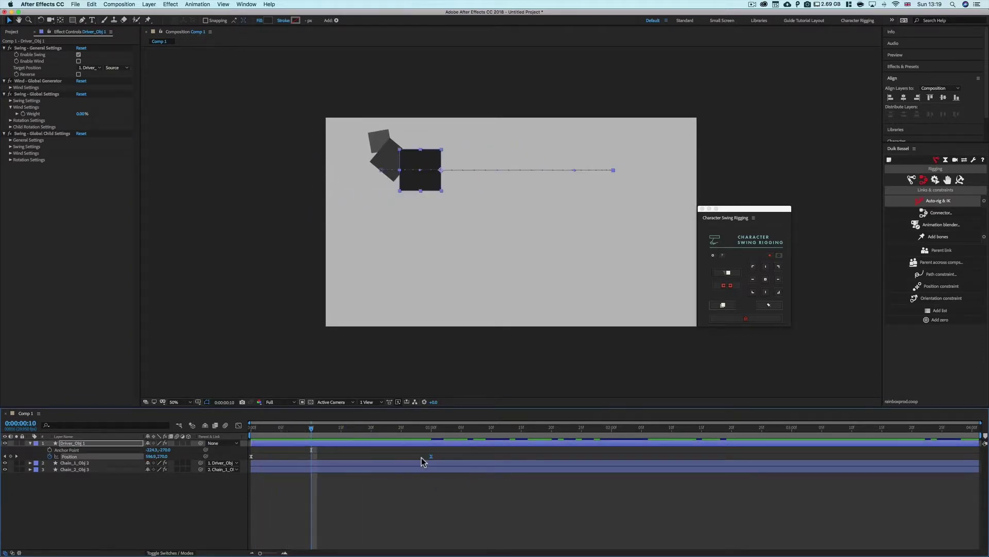
key(Delete)
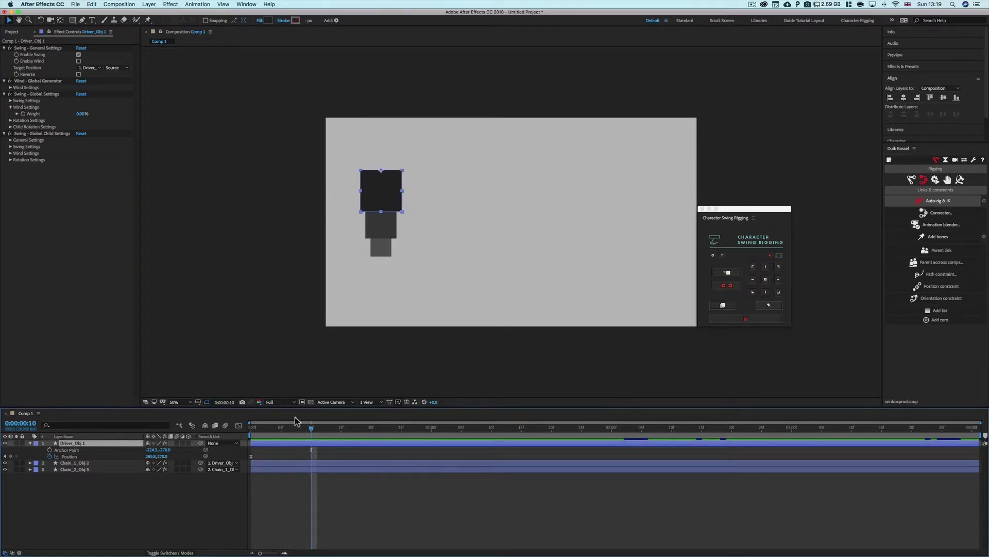
- Enable wind on the driver layer and set the Wind - Global Generator's Max Power to -50 and Min Power to 50
click(78, 61)
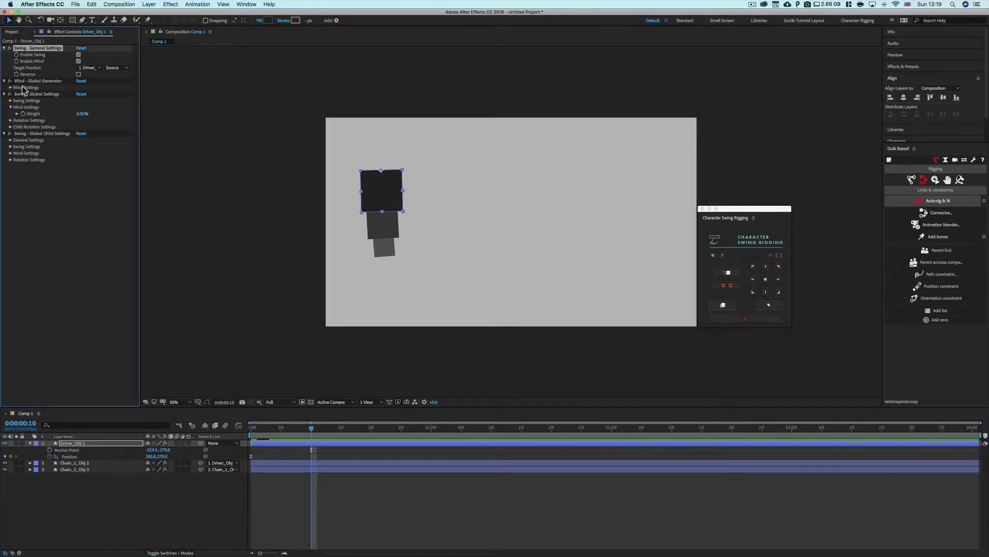
click(10, 87)
click(81, 107)
text(-50)
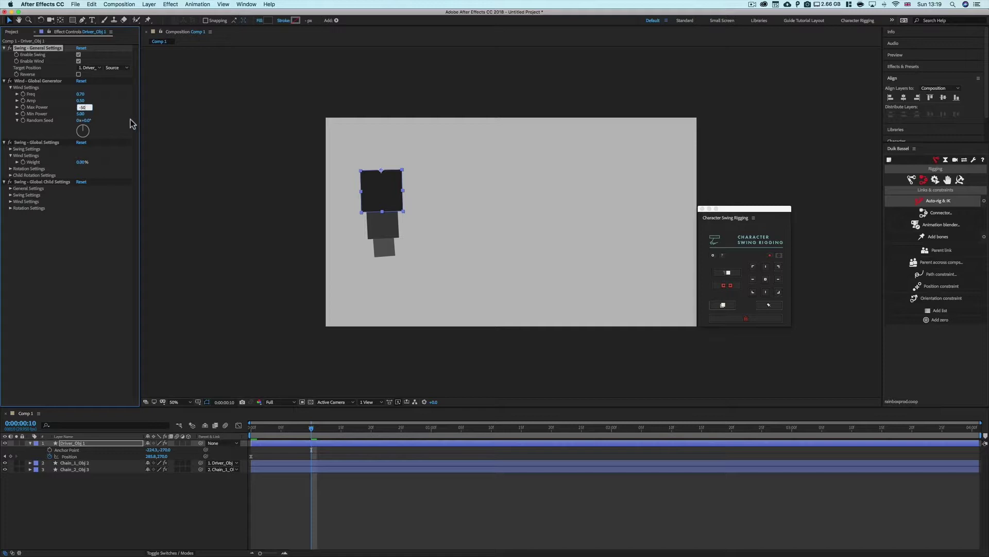
key(Return)
click(81, 114)
text(50)
key(Return)
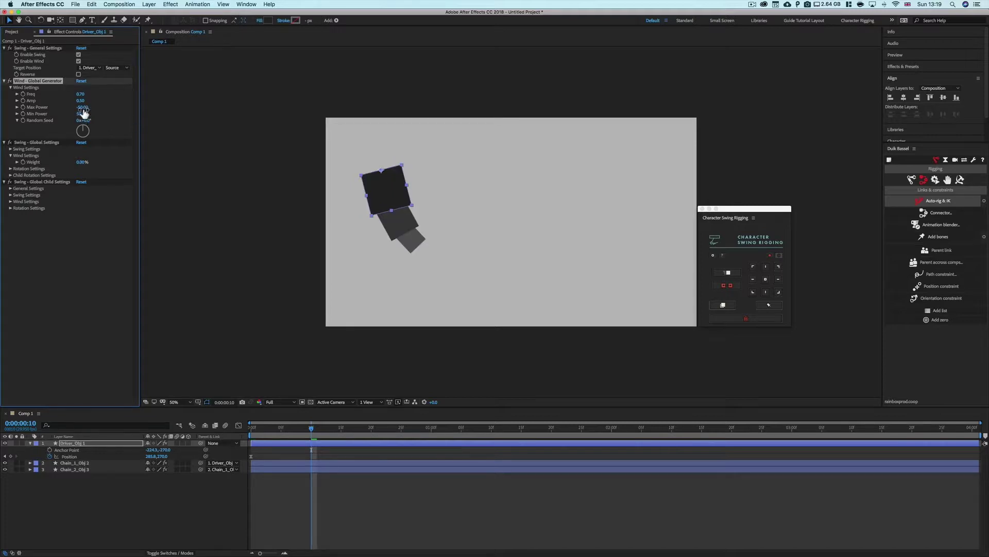
- Set the Wind - Global Generator's Freq to 2, preview the wind from the first frame and scrub to 0:00:00:10
click(80, 94)
text(2)
key(Return)
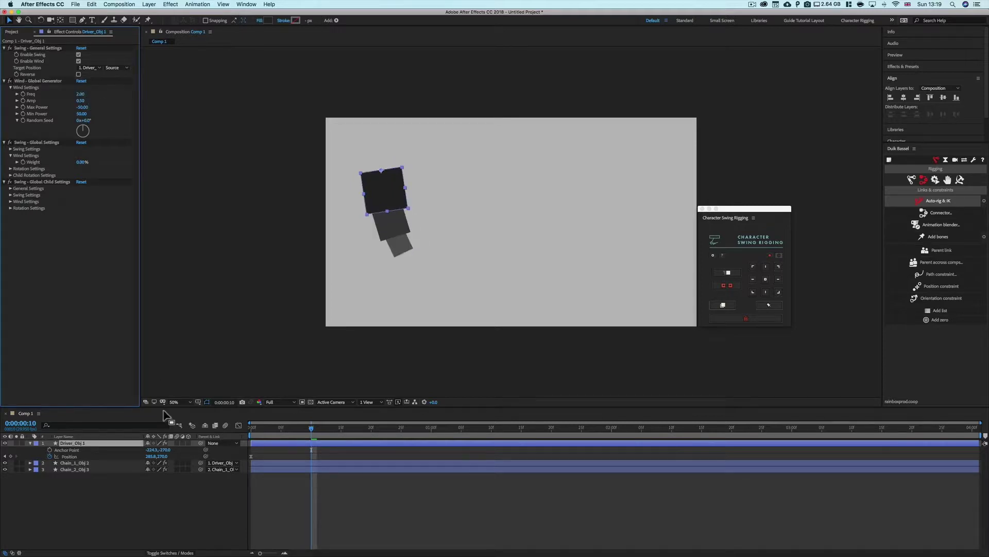
drag(312, 428, 194, 428)
key(space)
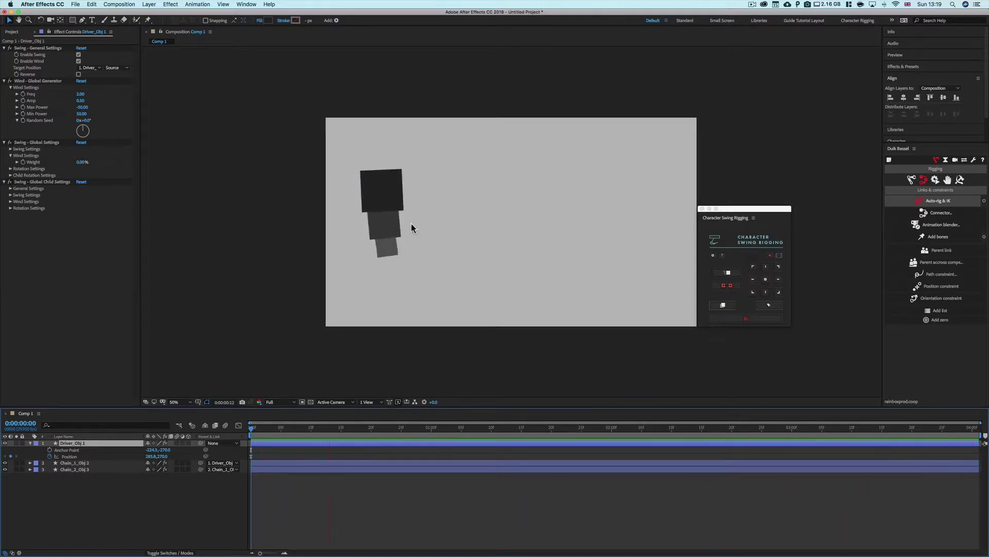
key(space)
drag(360, 433, 311, 435)
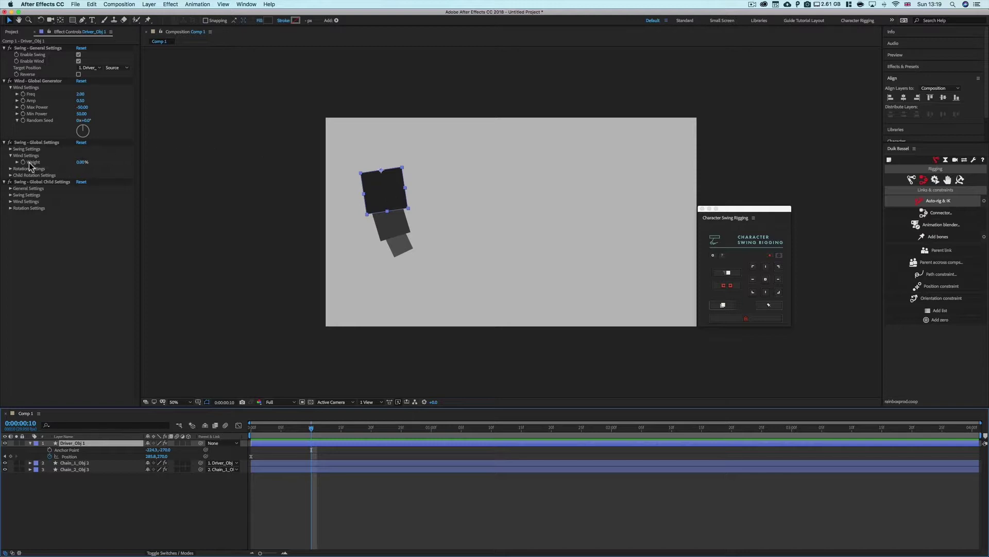
- Collapse the Wind - Global Generator settings, expand the wind Weight slider in Swing - Global Settings and scrub to 0:00:02:12
click(4, 81)
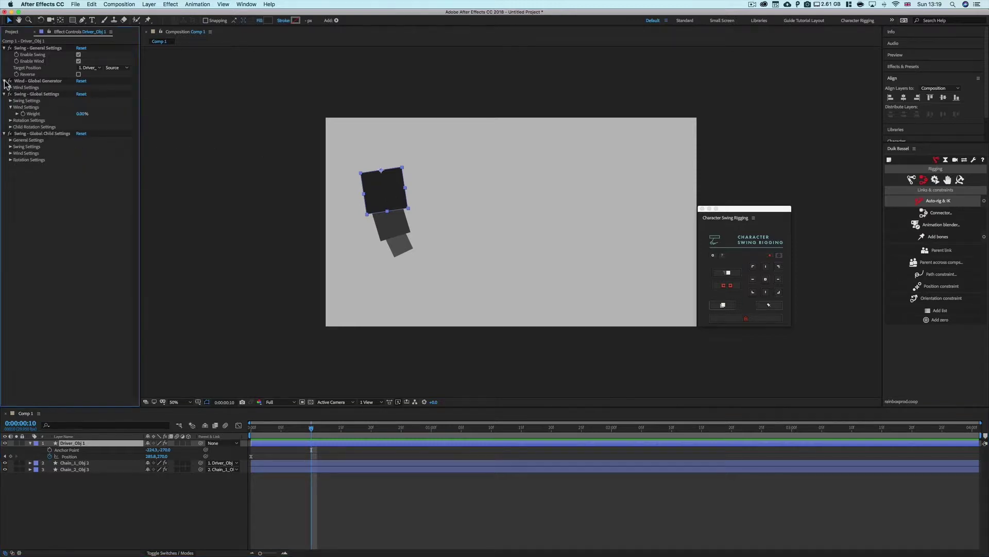
click(17, 114)
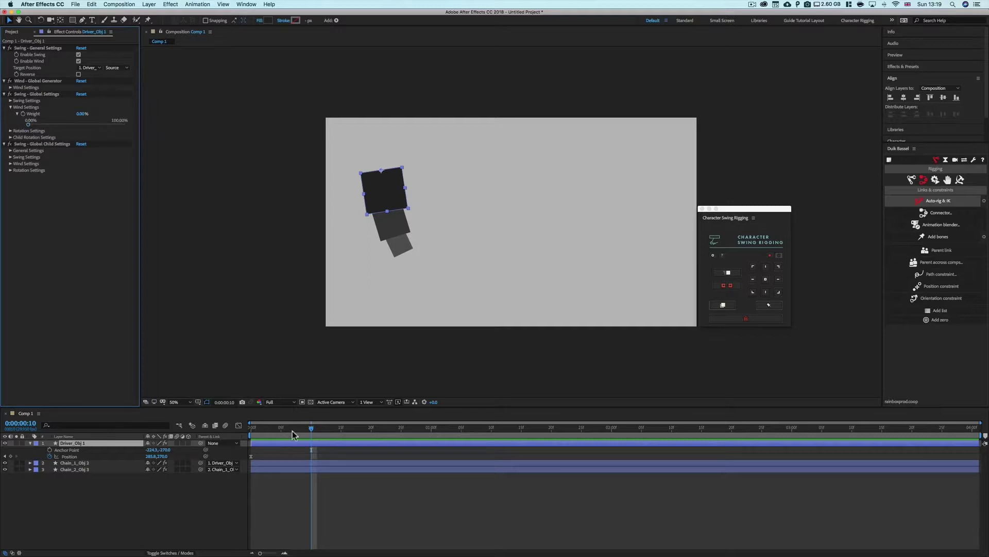
drag(311, 431, 684, 431)
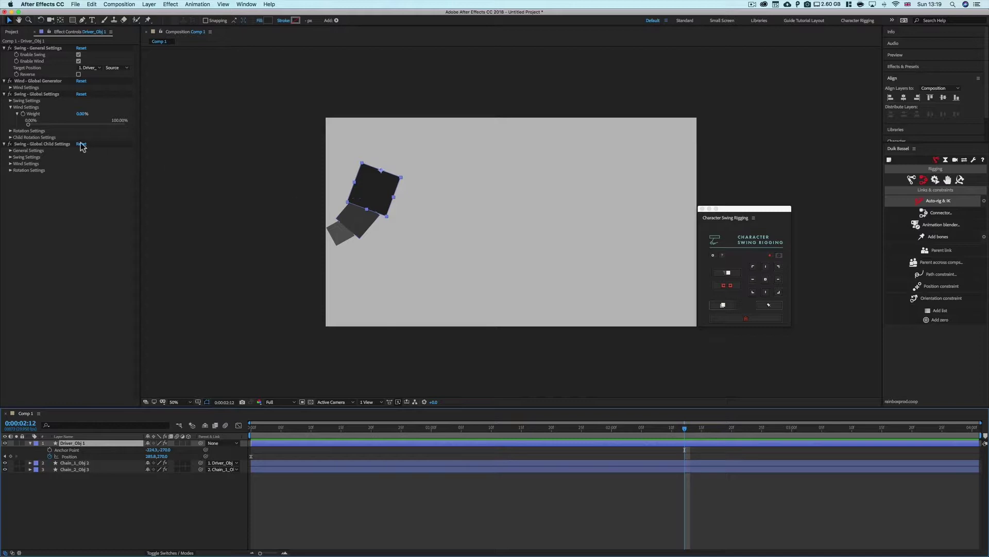
- Set the wind Weight of the driver layer to 50% and preview the animation from the first frame
drag(28, 124, 51, 124)
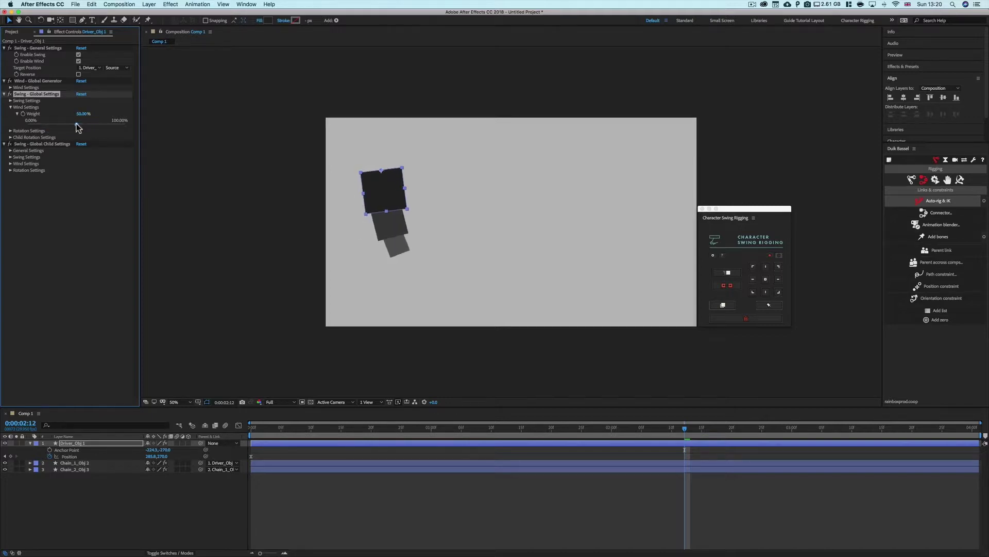
click(253, 427)
key(space)
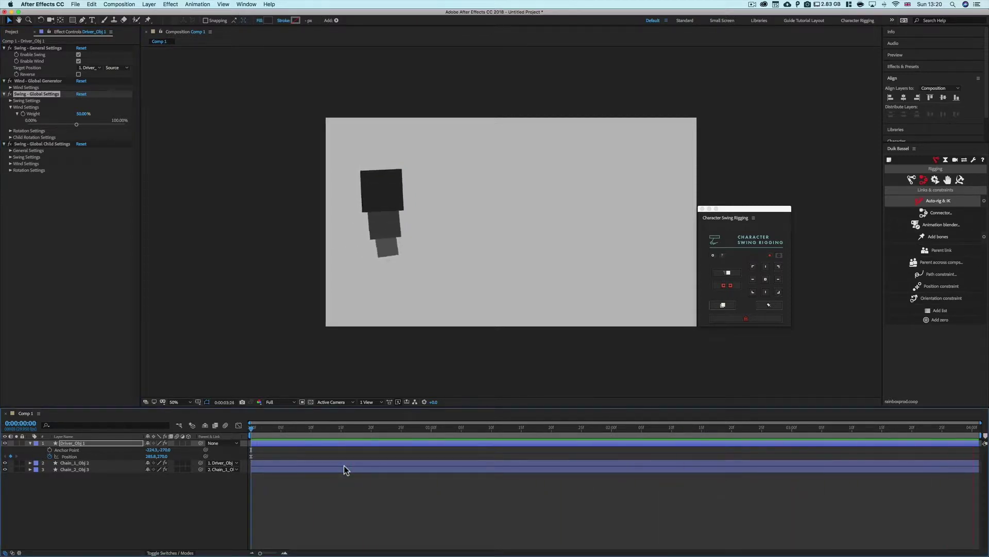
key(space)
- Raise the driver layer's wind Weight to about 86% and preview the swinging squares from the start
drag(76, 124, 113, 124)
click(253, 427)
key(space)
key(space)
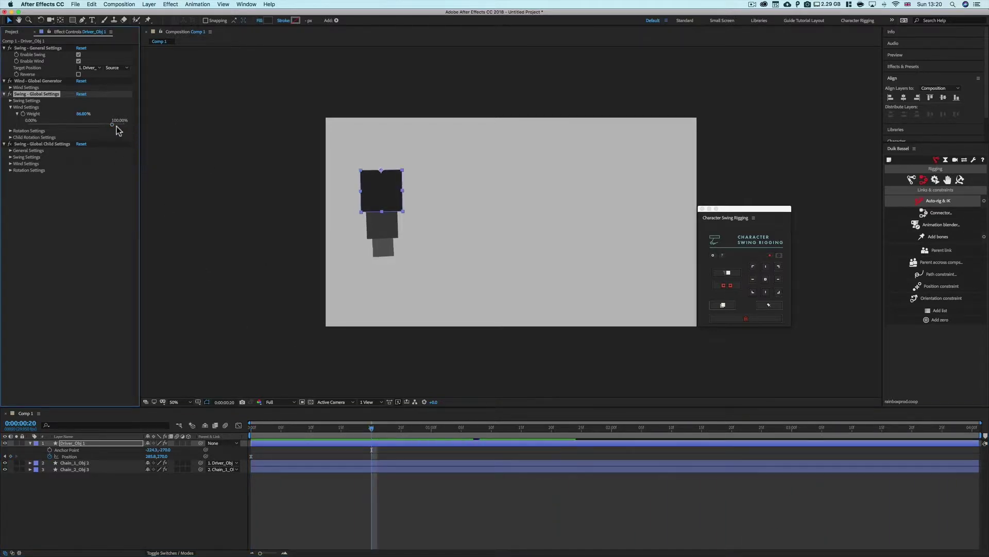
- Set the wind Weight in Swing - Global Settings to 100% and preview the result
drag(112, 124, 125, 124)
key(space)
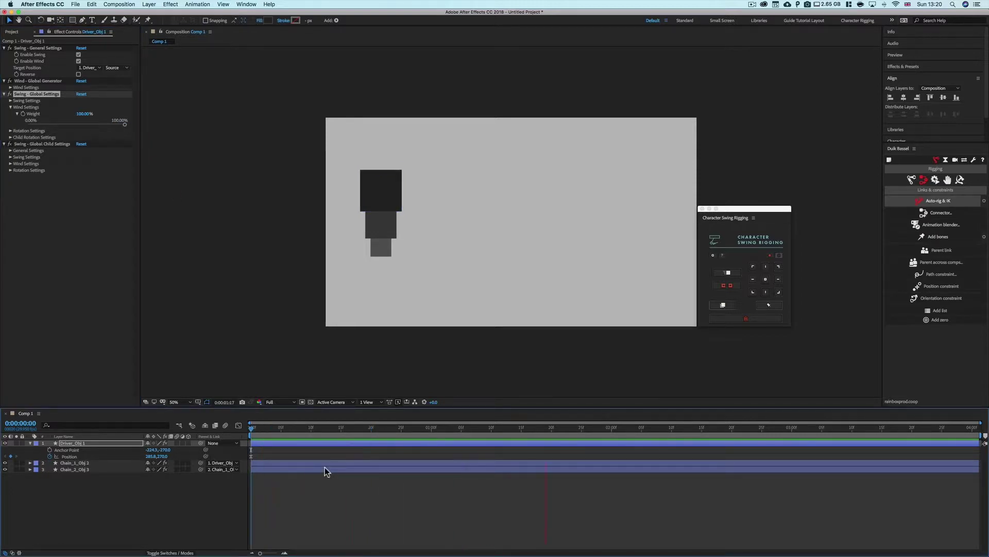
key(space)
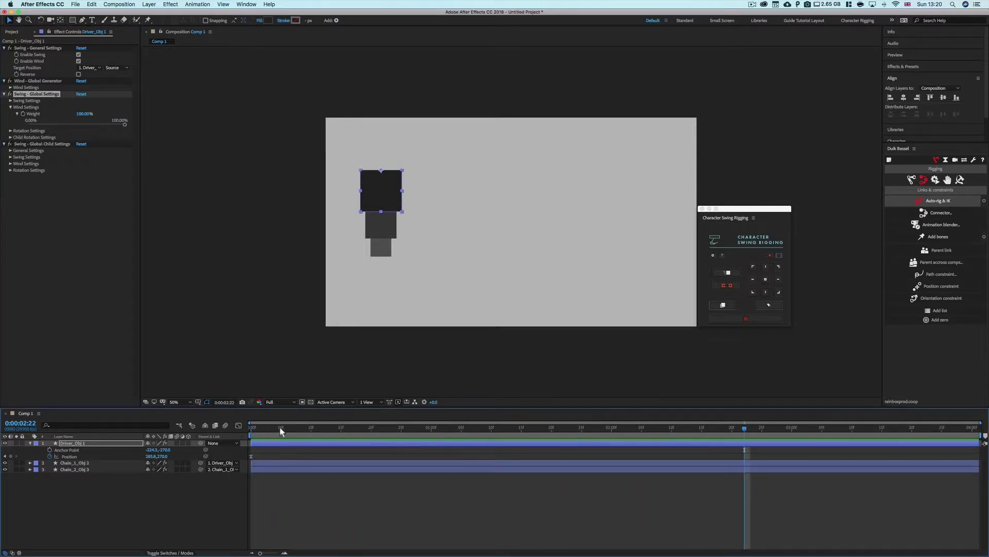
- Go to the first frame, set the wind Weight to 0%, preview the full wind motion and stop at 0:00:00:01
drag(279, 427, 229, 457)
drag(123, 124, 28, 124)
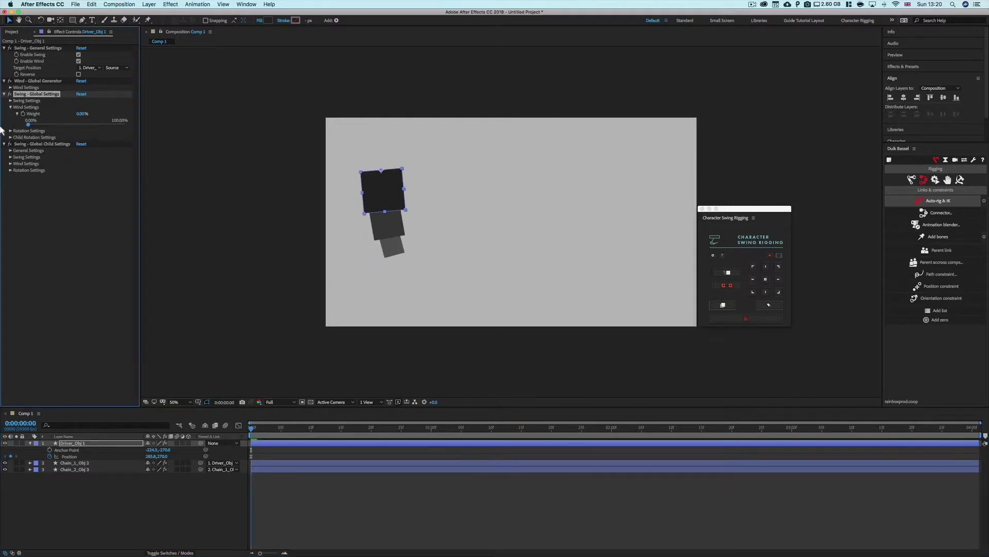
click(234, 520)
key(space)
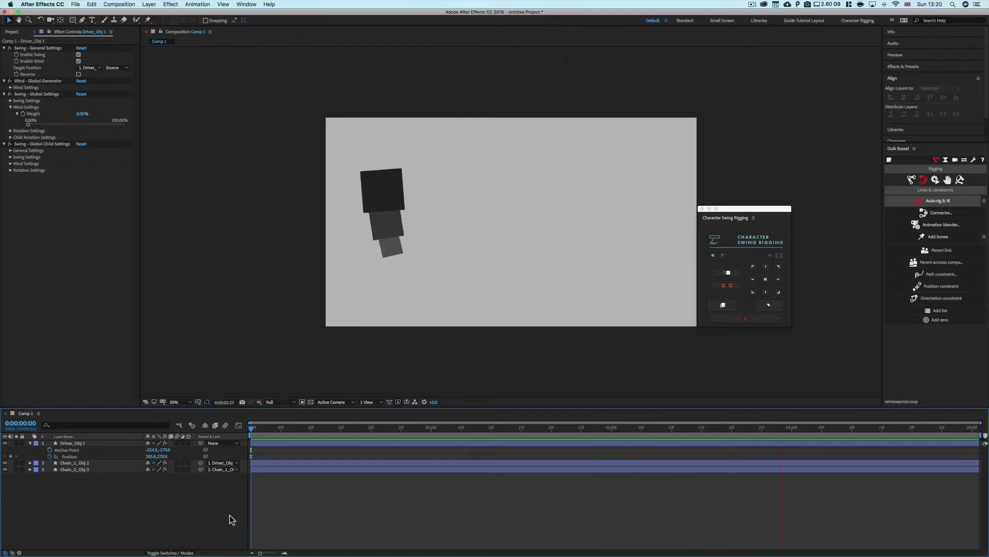
click(254, 428)
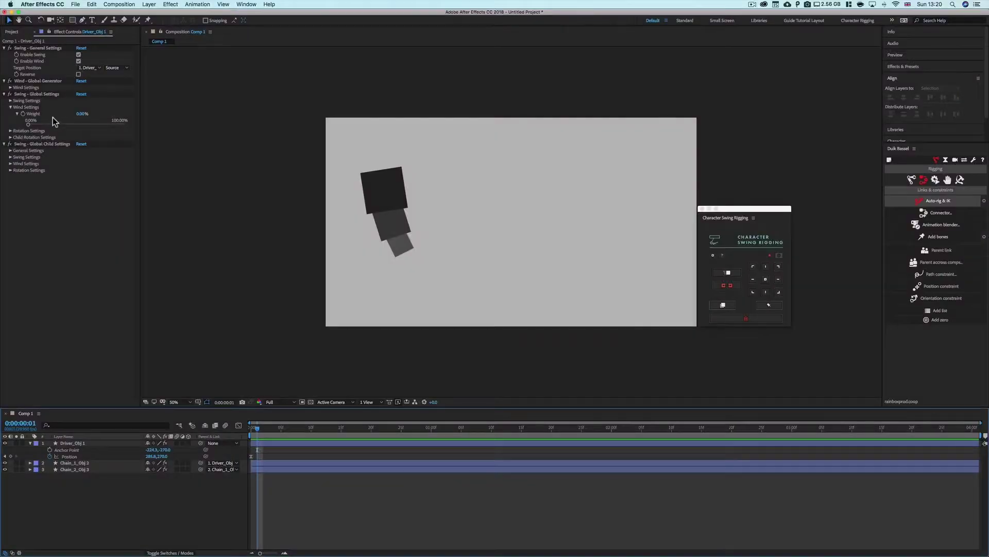
- Disable wind, return to the first frame and swap the expanded Wind Settings for the Rotation Settings in Swing - Global Settings
click(18, 132)
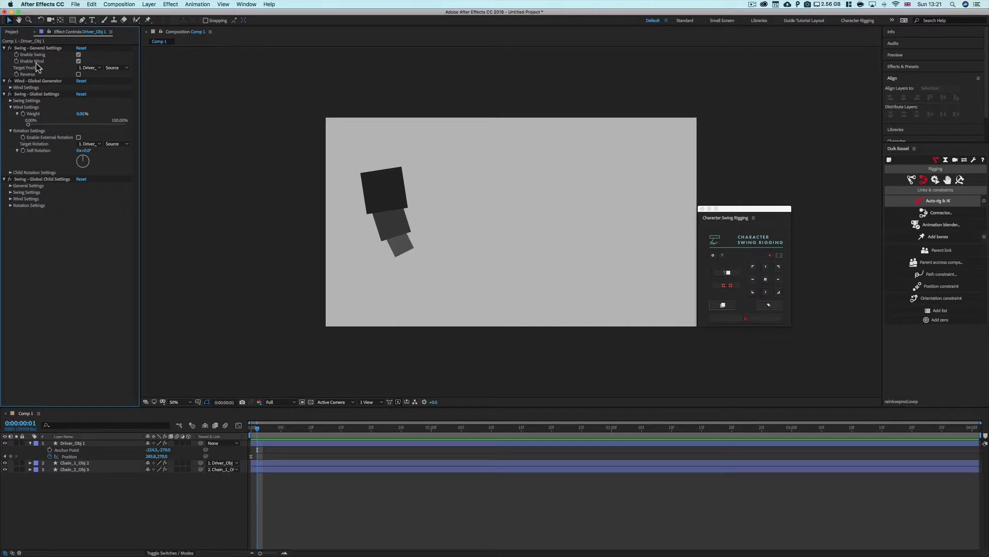
click(78, 61)
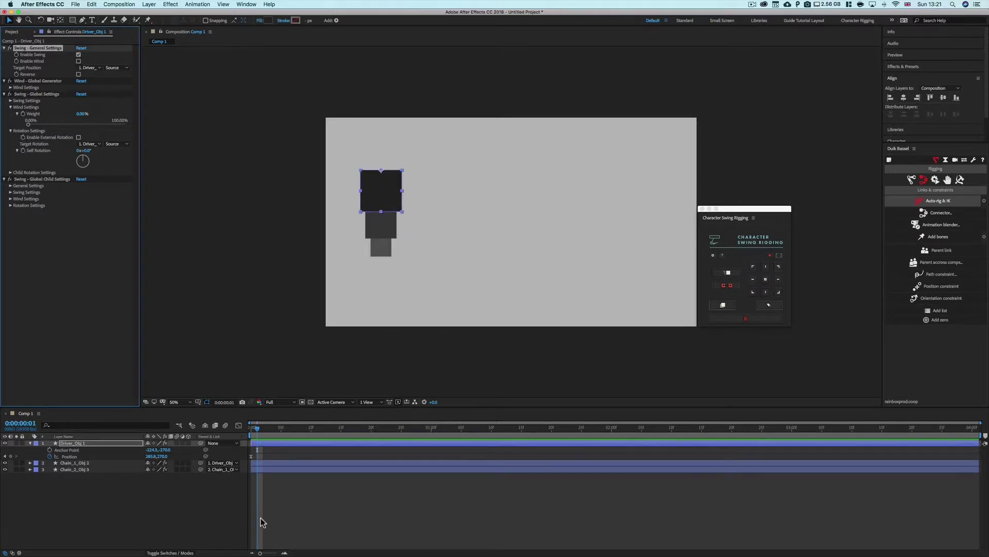
drag(253, 424, 231, 438)
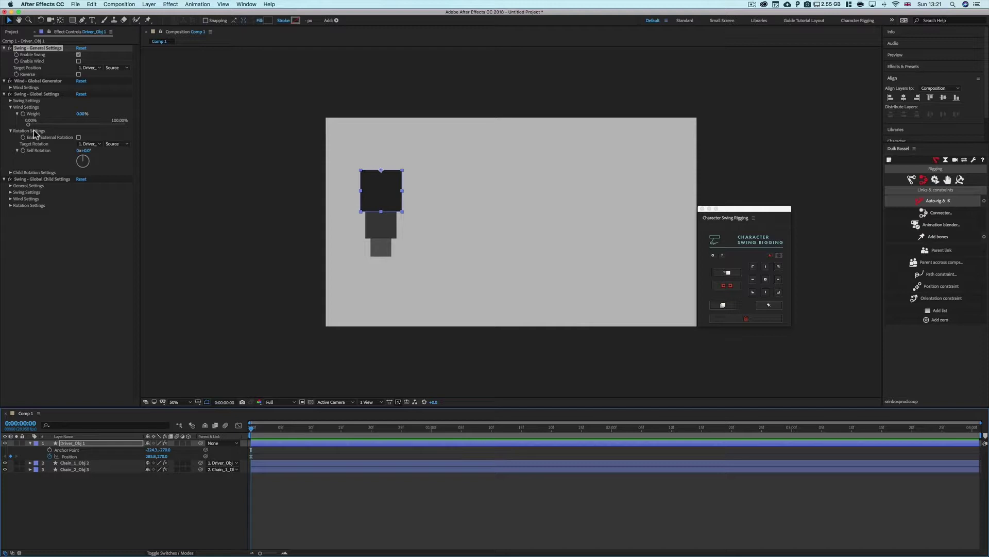
click(10, 108)
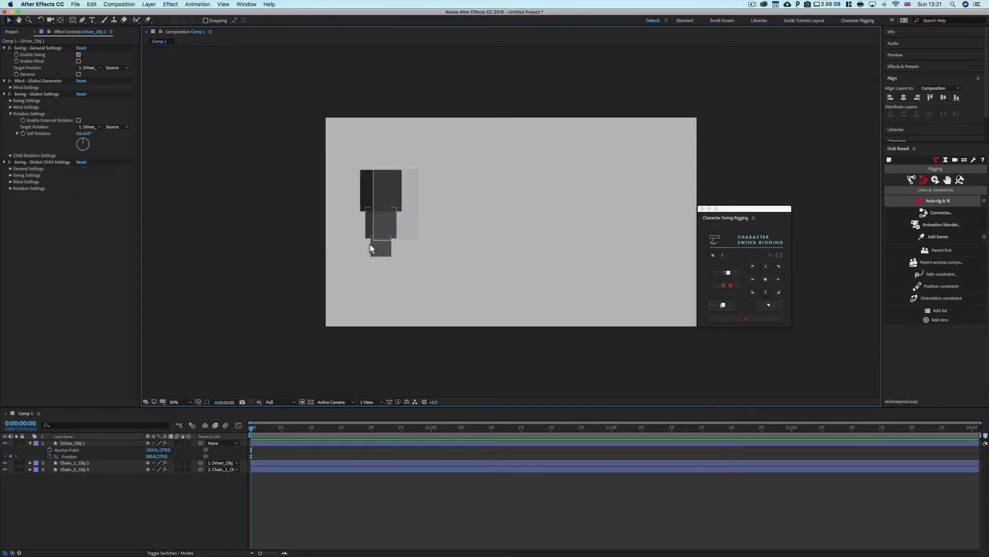
click(436, 181)
drag(437, 181, 369, 252)
click(436, 257)
- Enable External Rotation in the driver's Rotation Settings and keep the driver layer as the Target Rotation
click(28, 116)
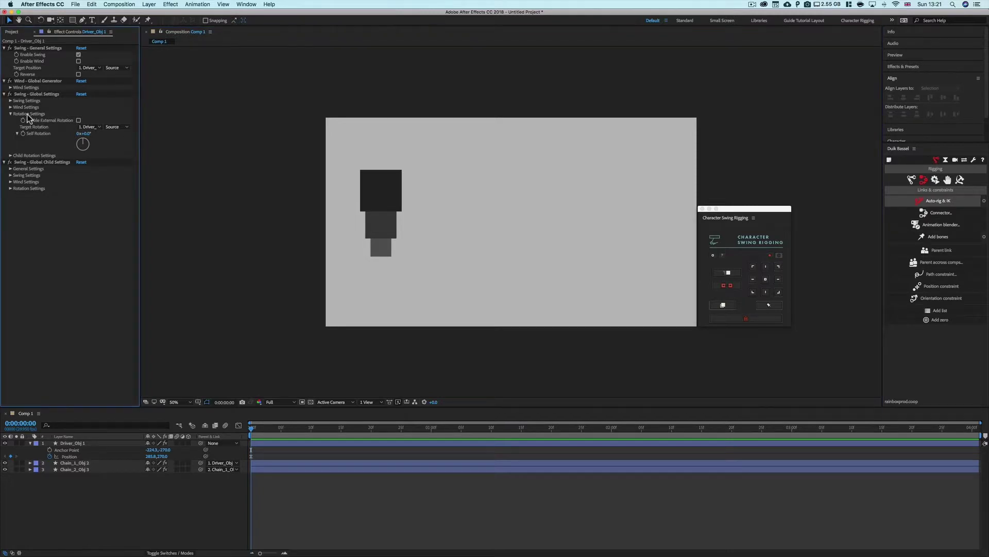
click(79, 120)
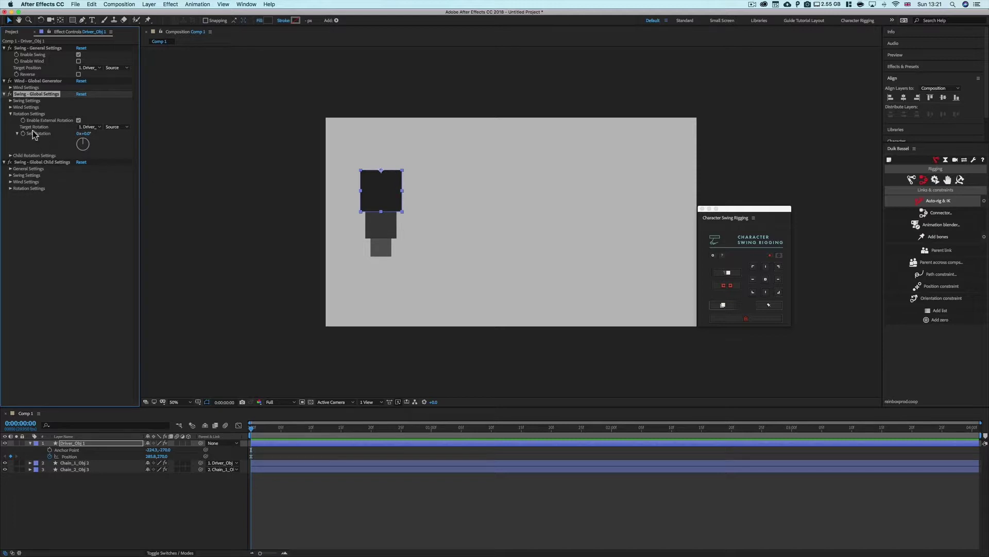
click(96, 128)
click(103, 148)
click(109, 143)
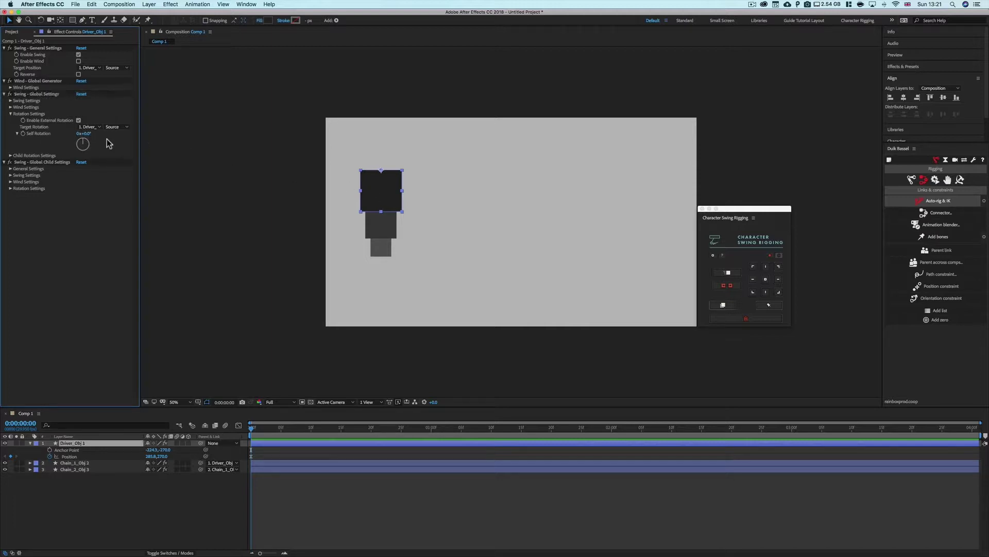
- Draw a grey square with the Rectangle tool on a new shape layer beside the chain and reveal only its Rotation property
click(73, 21)
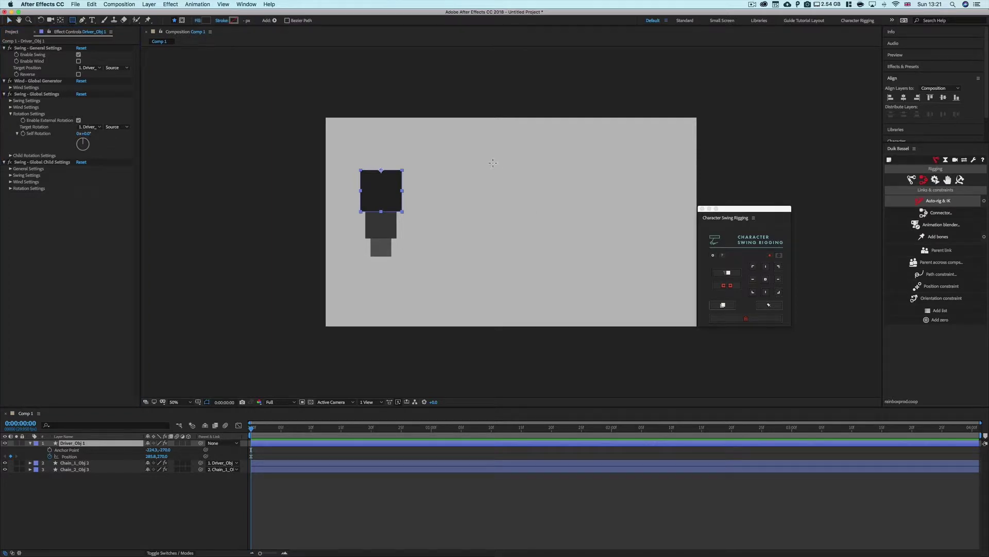
drag(448, 125, 520, 174)
key(super+z)
key(super+shift+a)
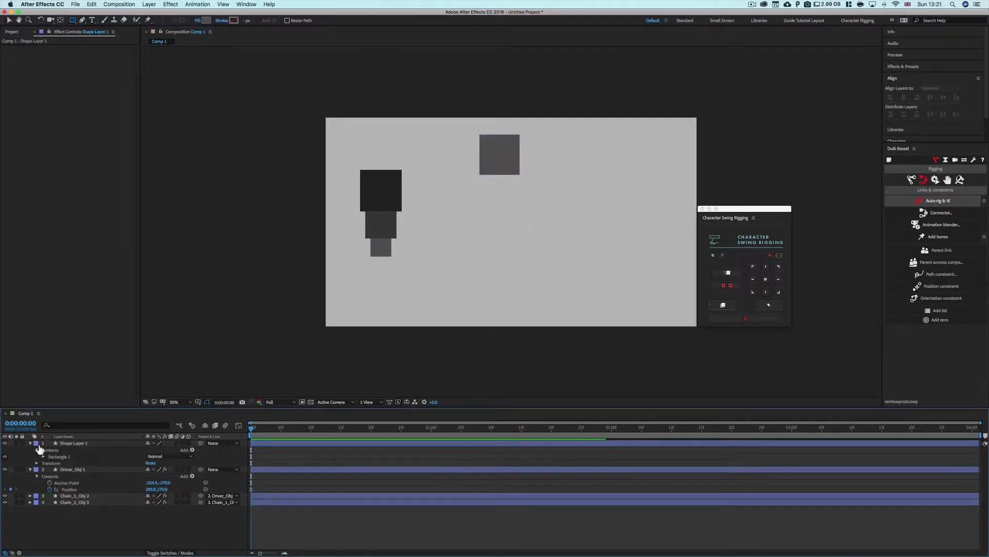
click(30, 443)
click(77, 443)
key(r)
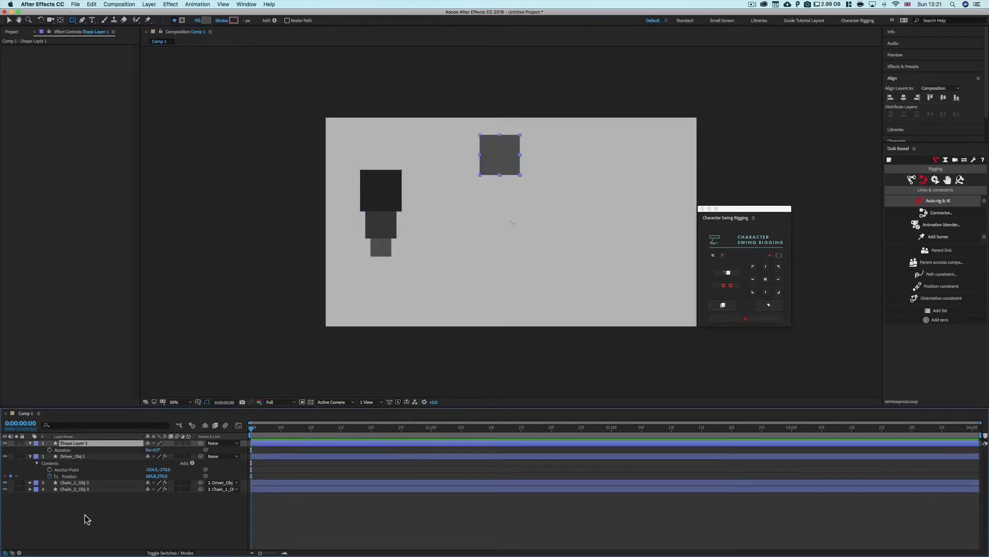
- Set the driver layer's Target Rotation to Shape Layer 1
click(75, 457)
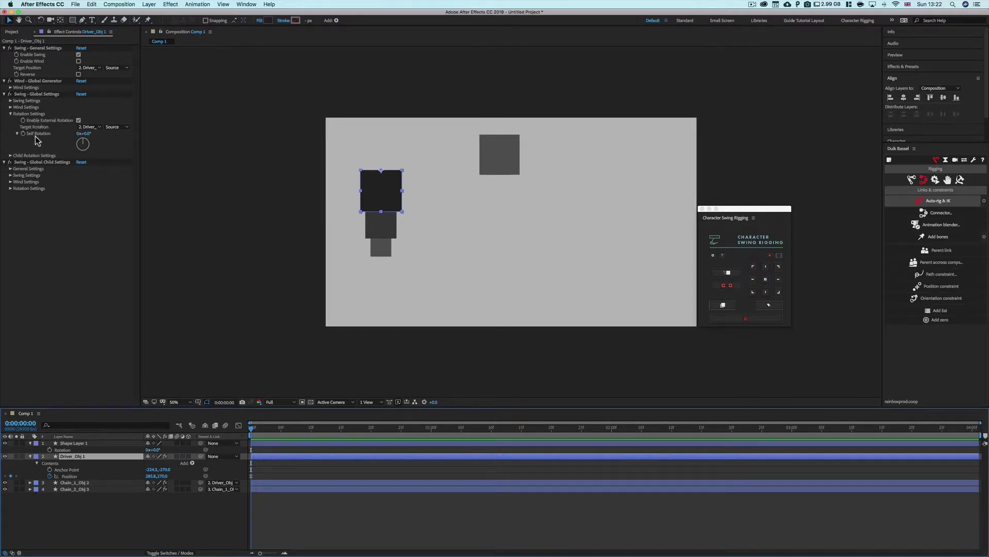
click(87, 127)
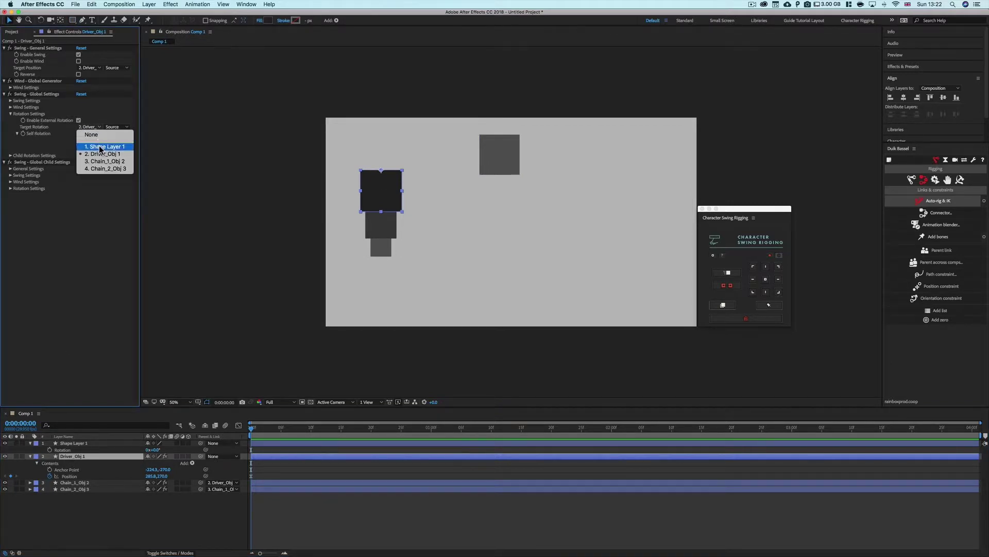
click(100, 148)
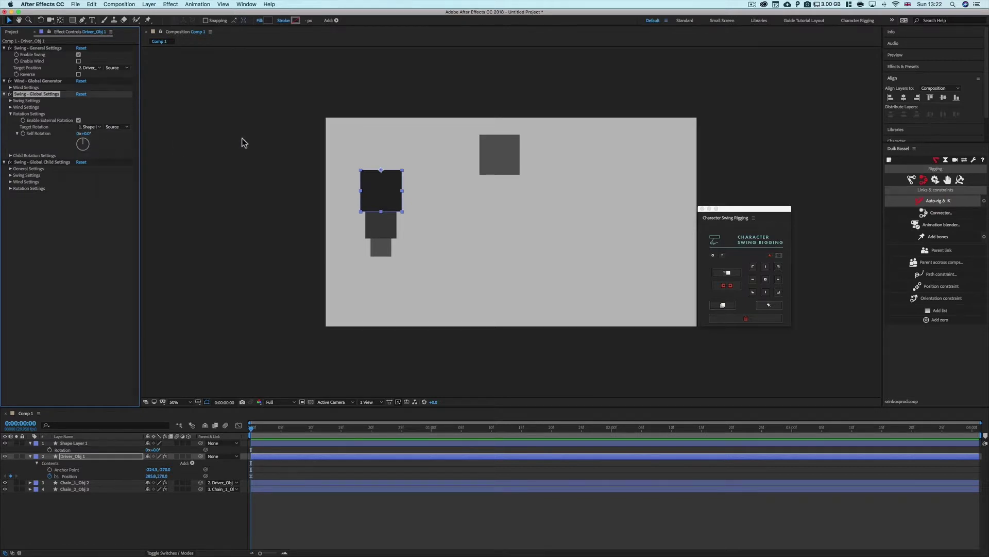
- Move the Shape Layer 1 square slightly to the right and centre its anchor point with Character Swing Rigging
click(489, 155)
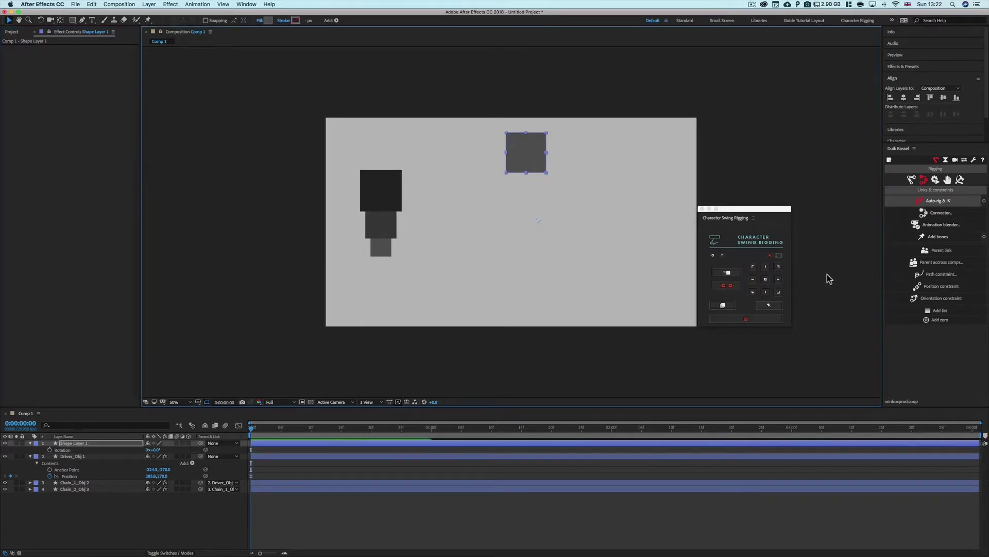
click(766, 278)
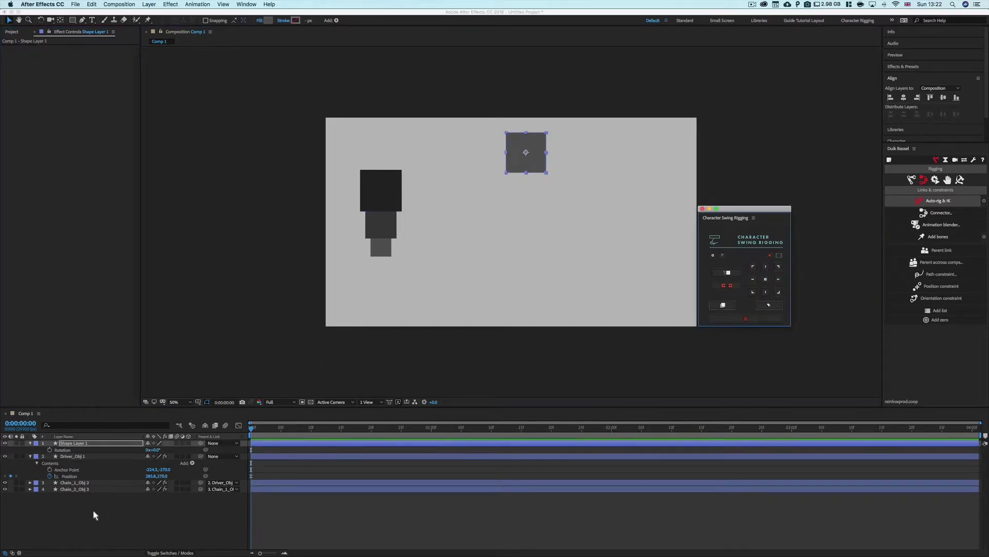
- Try out rotating Shape Layer 1 to test its influence on the chain, restore its Rotation to 0° and reselect the driver layer
click(69, 456)
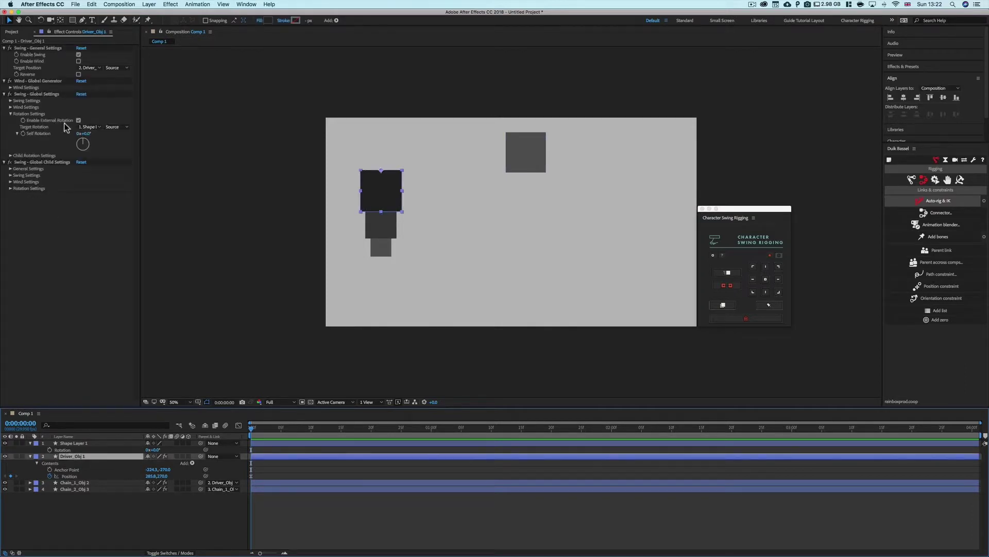
click(525, 151)
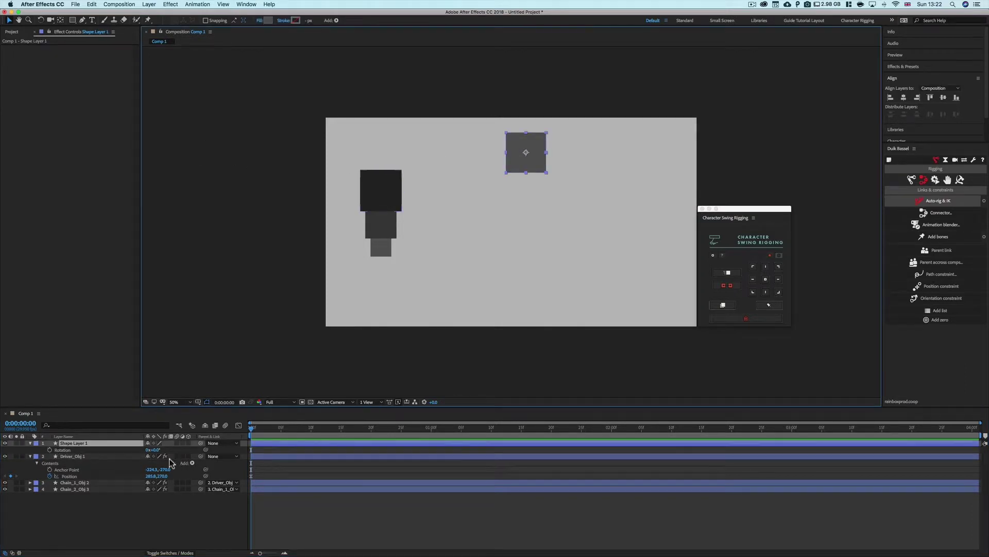
drag(153, 450, 170, 466)
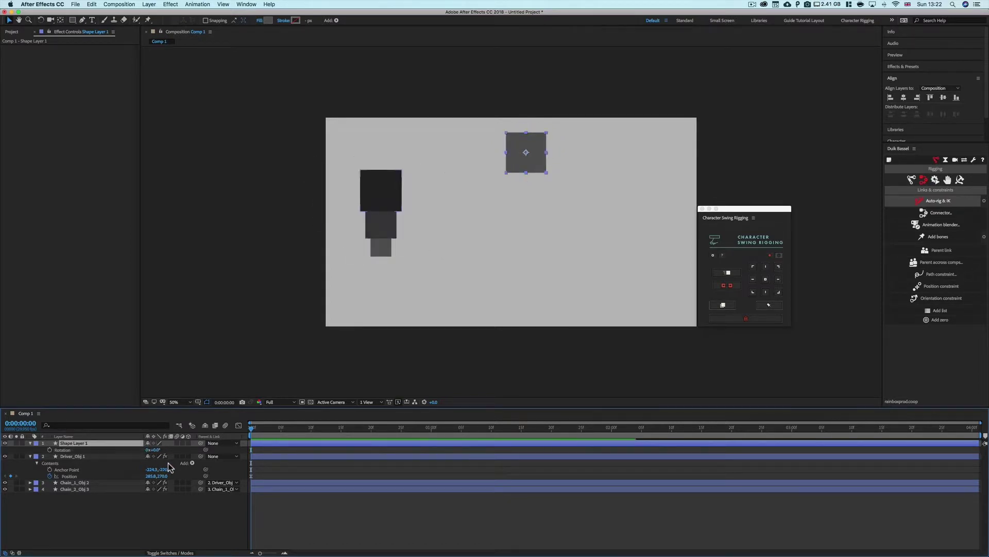
click(103, 457)
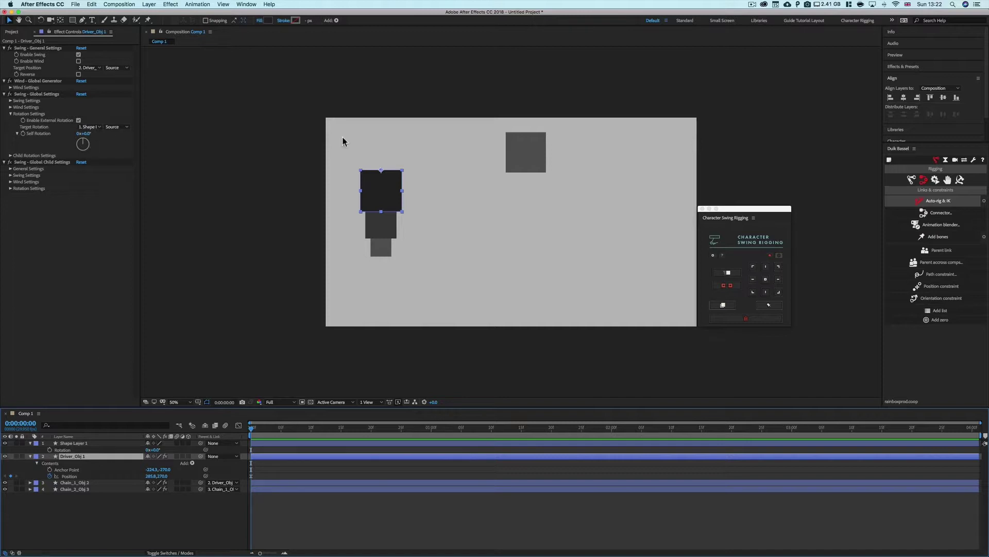
- Shift the Shape Layer 1 square left, and at 0:00:01:00 move the driver square horizontally to the far right of the composition
drag(541, 149, 492, 146)
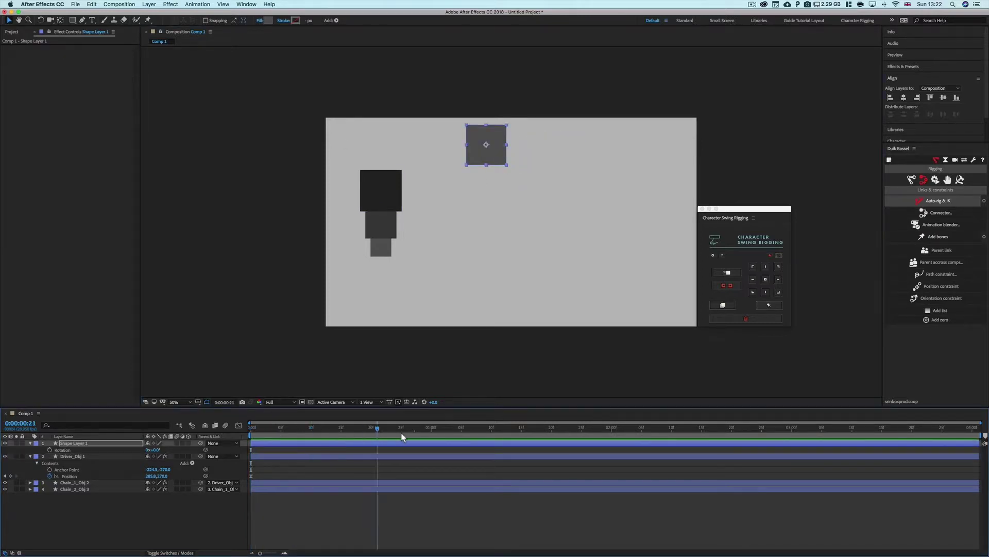
click(430, 430)
click(69, 457)
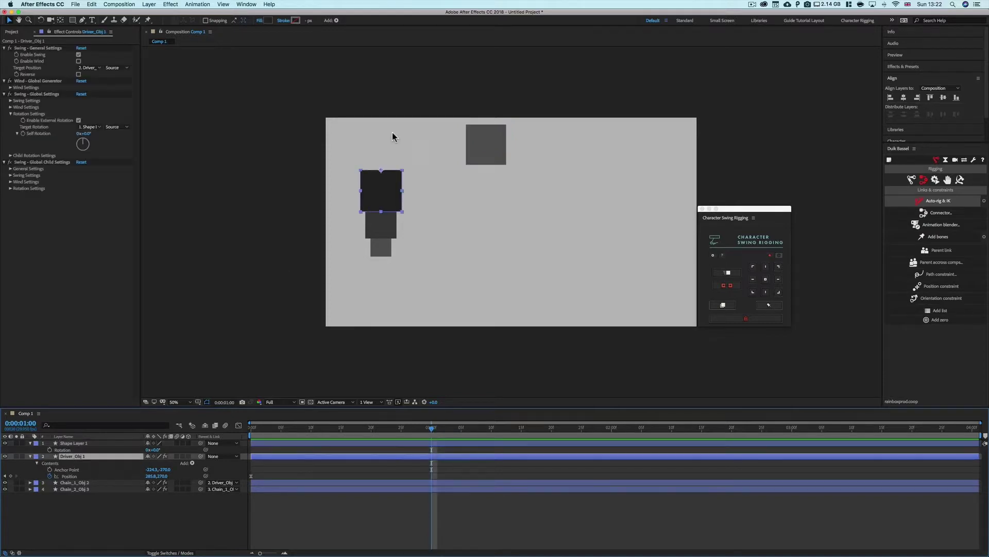
drag(387, 193, 636, 192)
- At 0:00:00:09, reset the driver's Swing - Global Settings effect and enable External Rotation again
drag(428, 437, 308, 437)
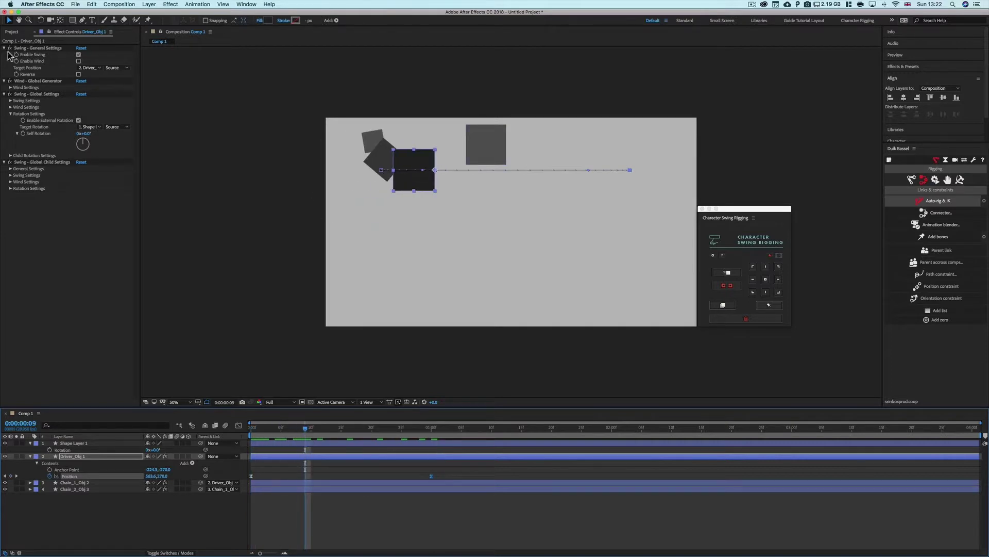
click(30, 112)
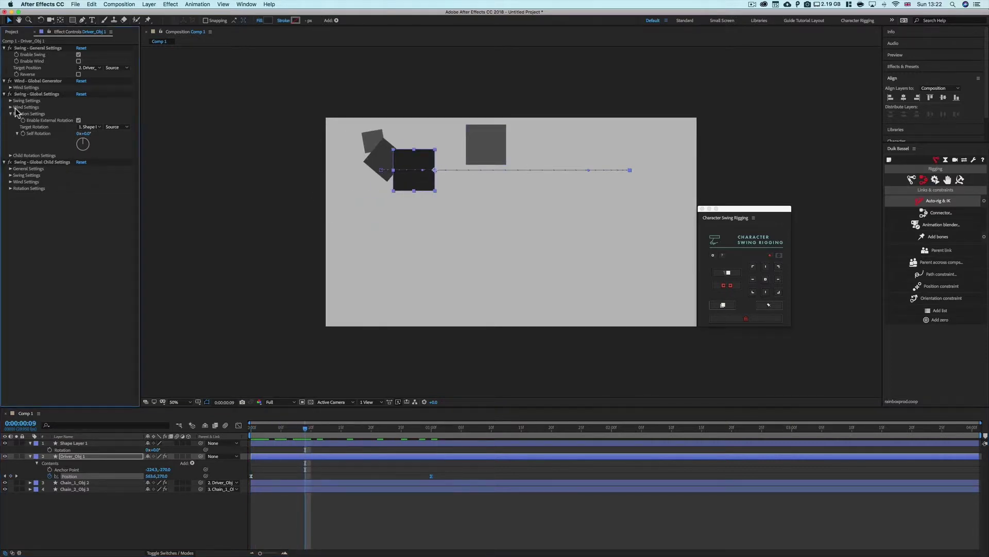
click(81, 94)
click(78, 121)
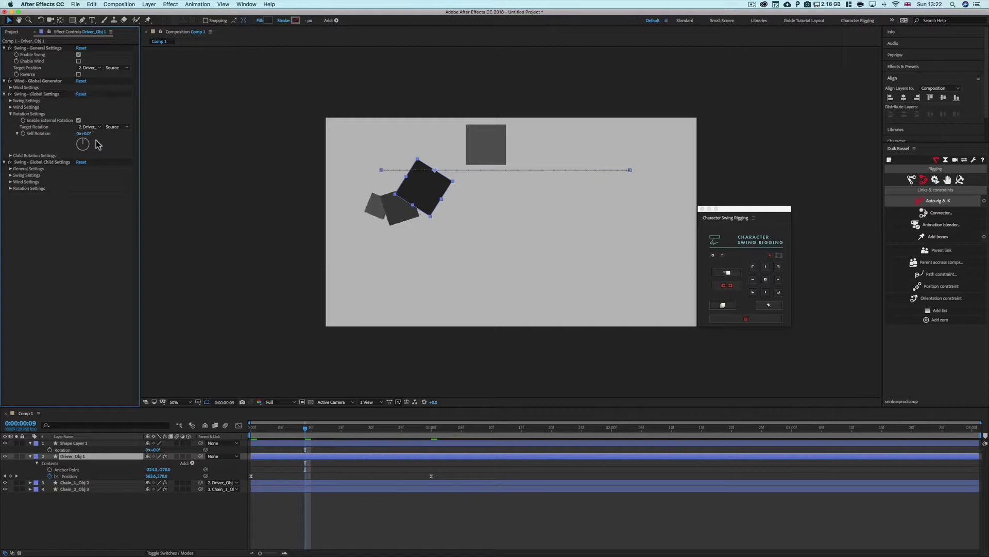
- Set Target Rotation in the driver's Swing - Global Settings to Shape Layer 1
click(90, 126)
click(99, 147)
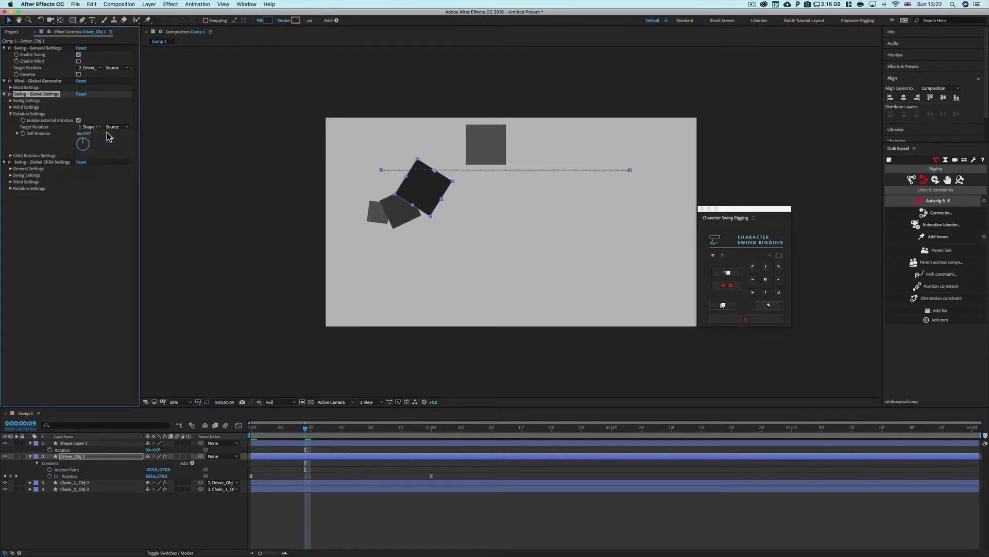
click(180, 509)
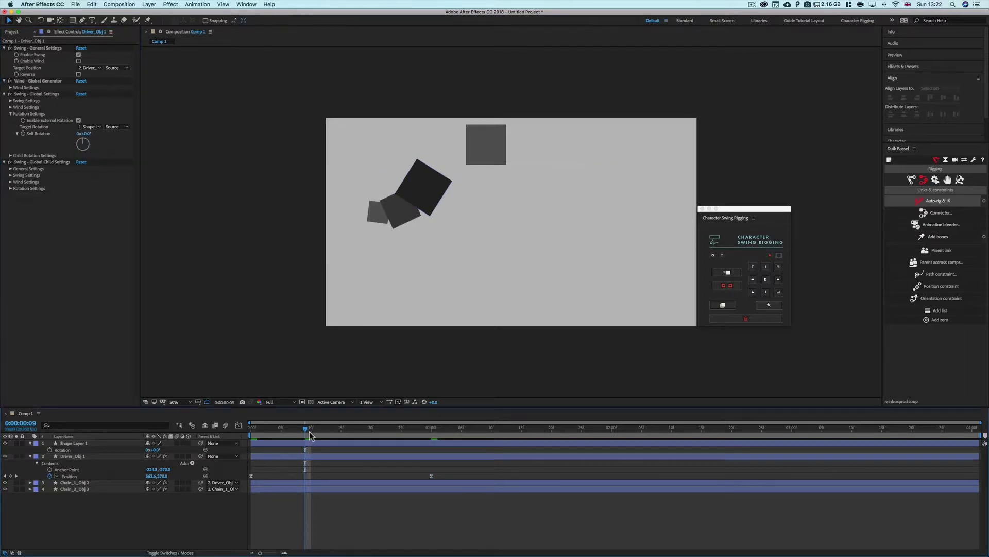
- Keyframe Shape Layer 1's Rotation from 0° at frame 6 to about 339° at 0:00:00:15, and preview the animation from the start
drag(305, 431, 340, 429)
click(159, 450)
click(49, 450)
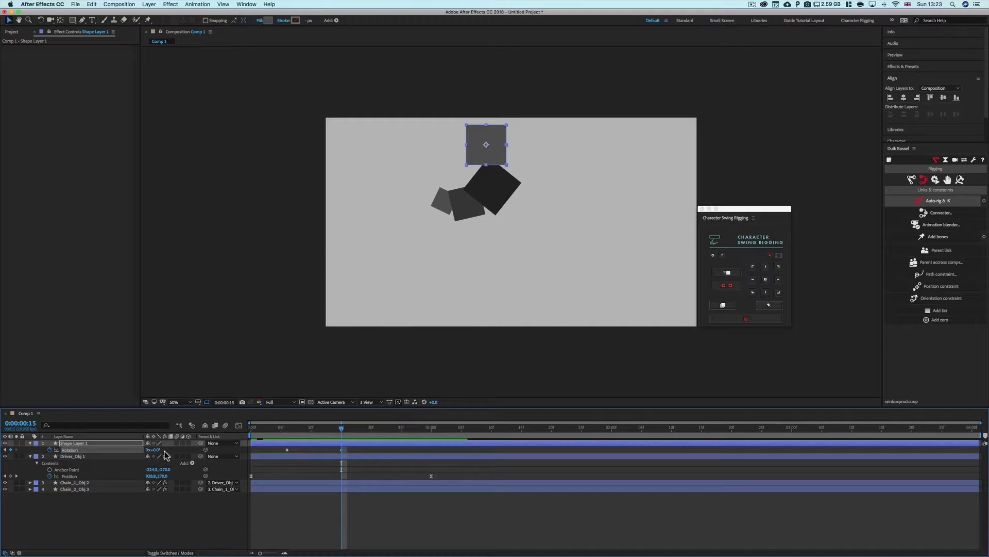
drag(155, 450, 250, 454)
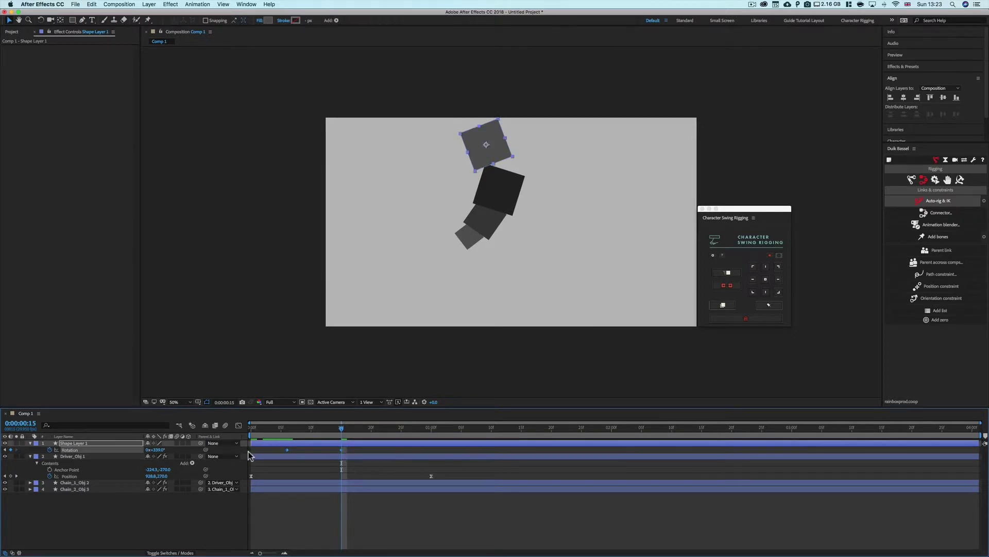
click(269, 461)
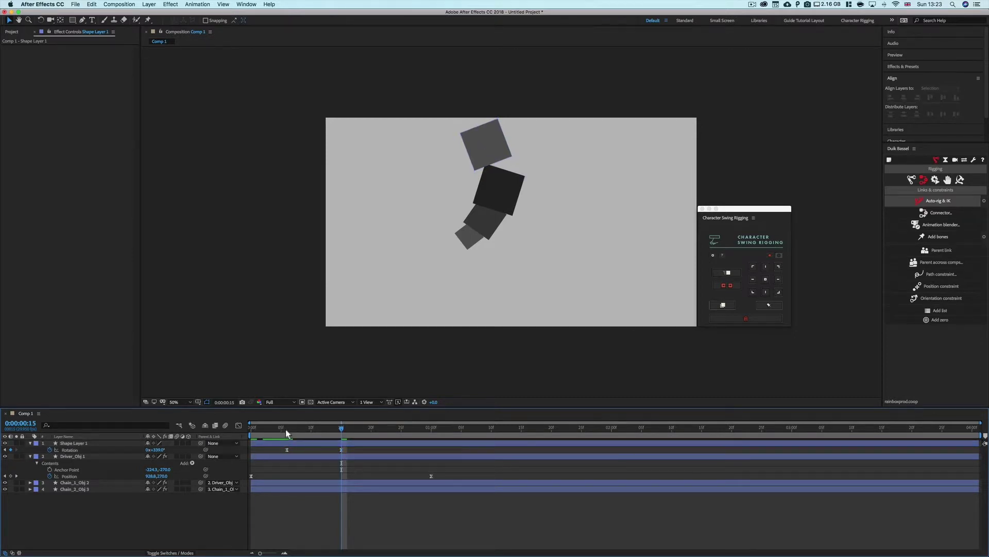
drag(286, 428, 234, 454)
key(space)
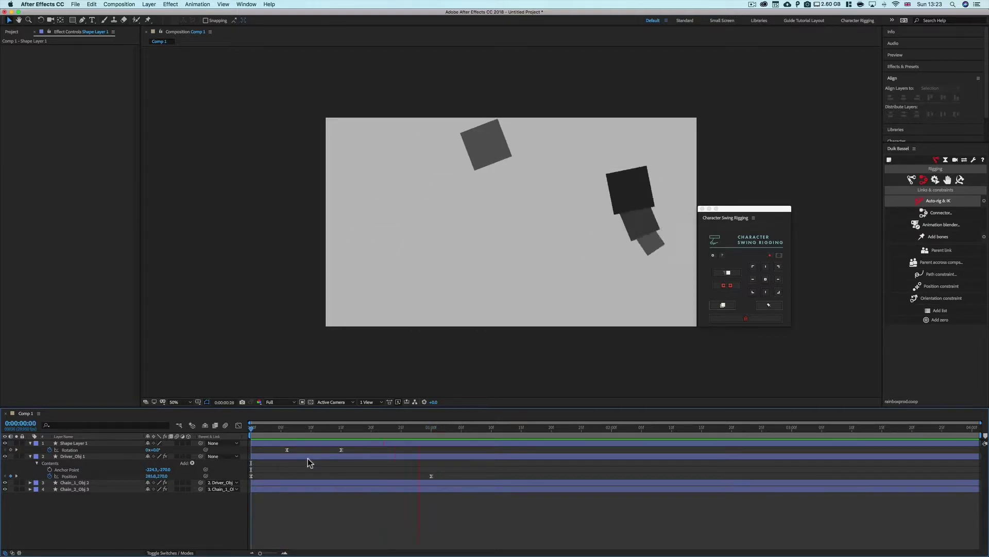
- Set Shape Layer 1's Rotation to 1x+0.0°, move that keyframe to 0:00:00:15 in place of the earlier one, and preview the swing
drag(332, 437, 548, 430)
click(489, 135)
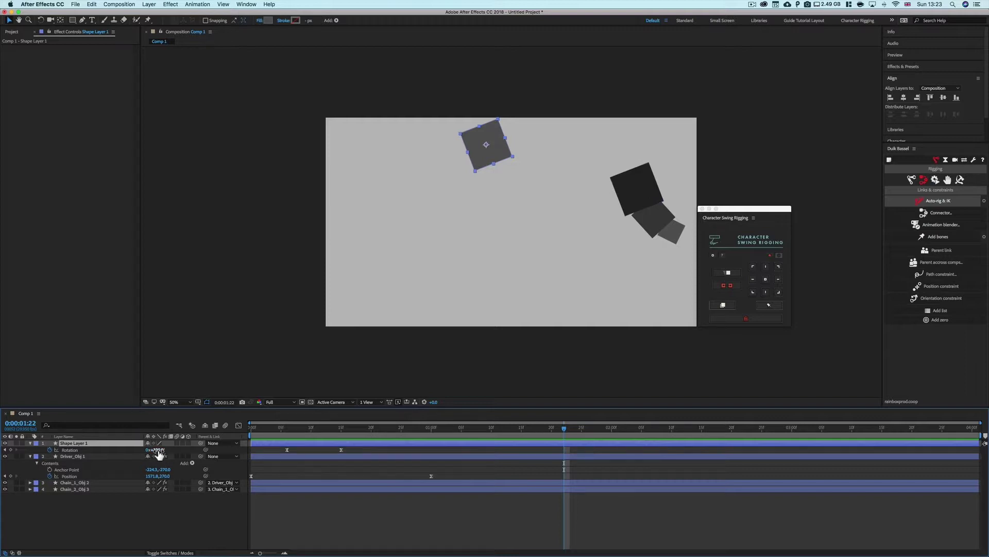
drag(157, 449, 169, 450)
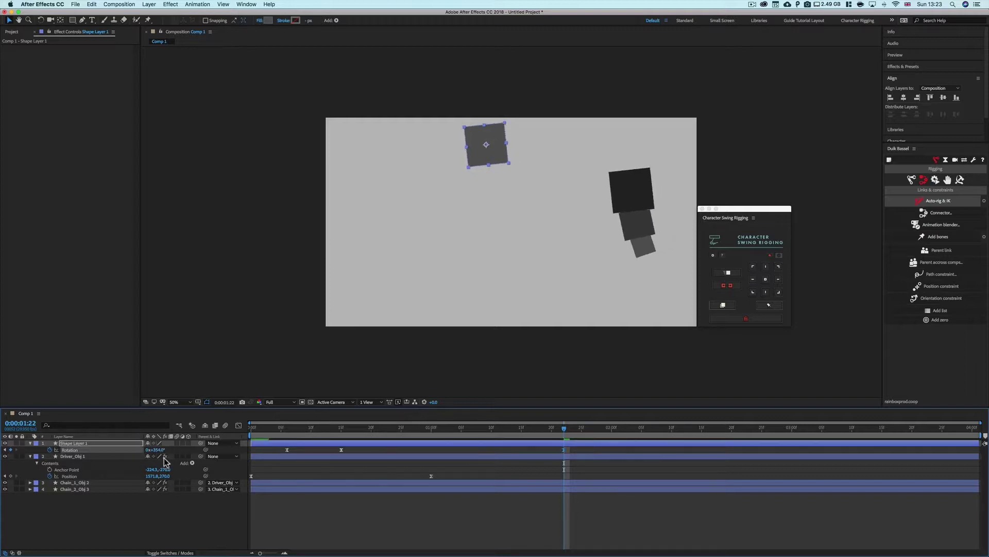
text(0)
key(Return)
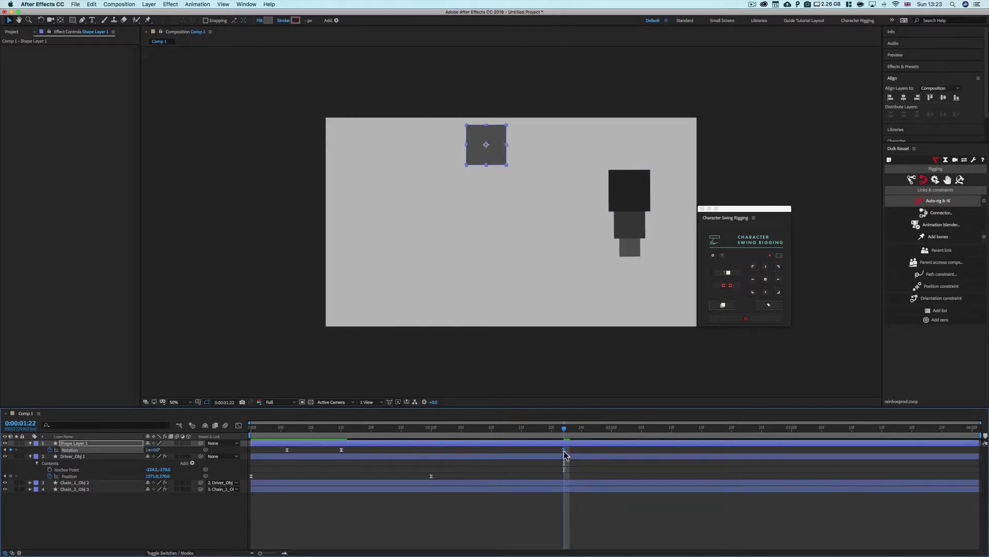
key(space)
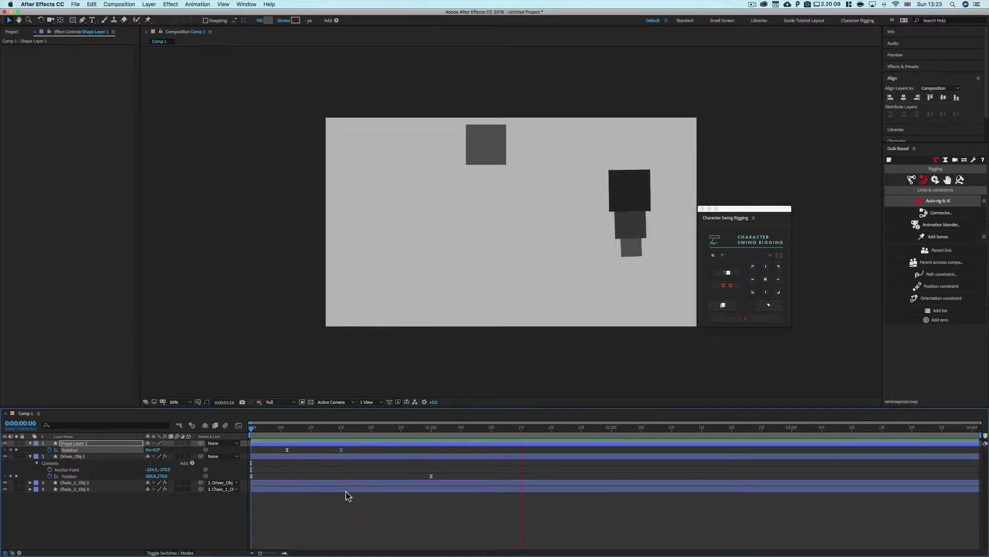
key(space)
key(space)
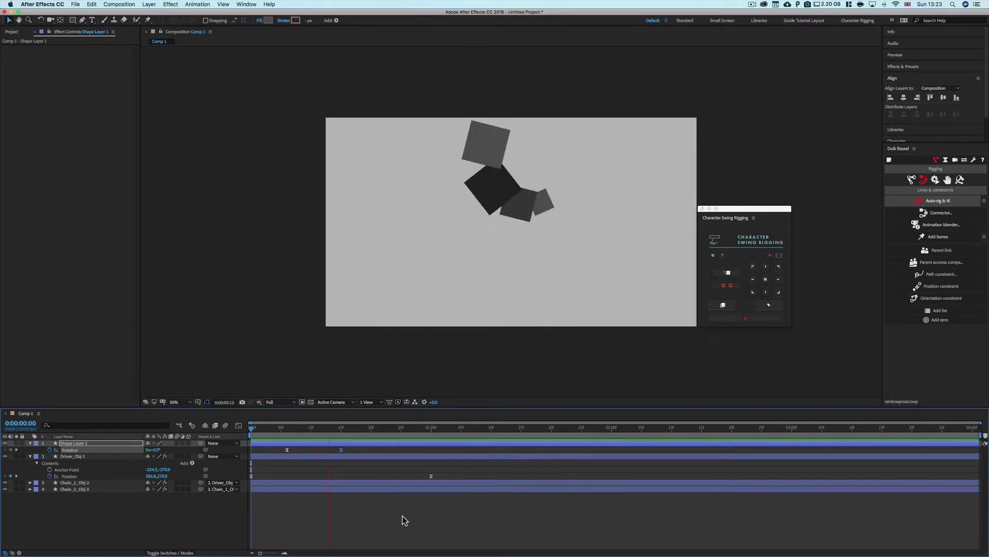
- Keyframe Shape Layer 1's Rotation at 1x+0.0° at 0:00:01:05 and 0° at 0:00:01:10, and preview the chain's reaction
drag(346, 428, 462, 431)
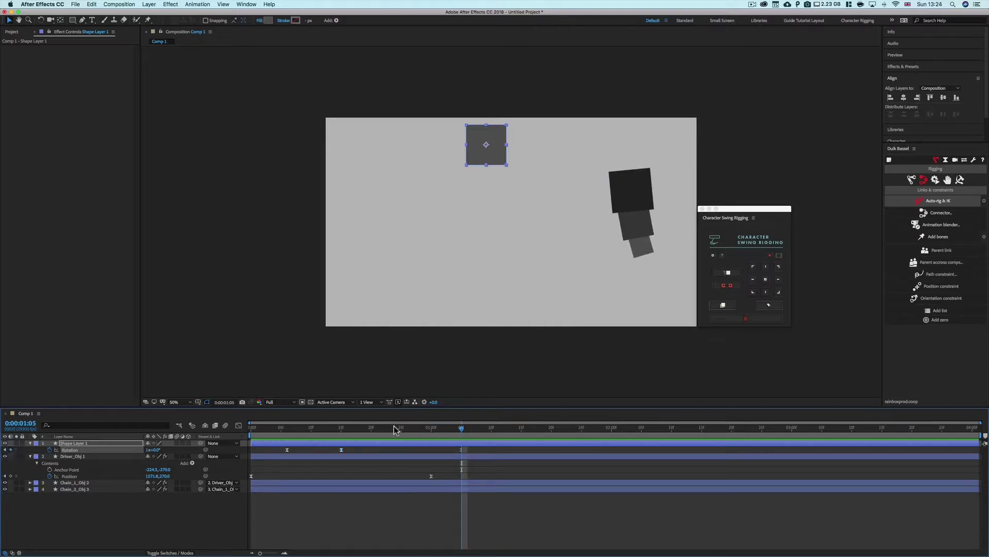
click(492, 428)
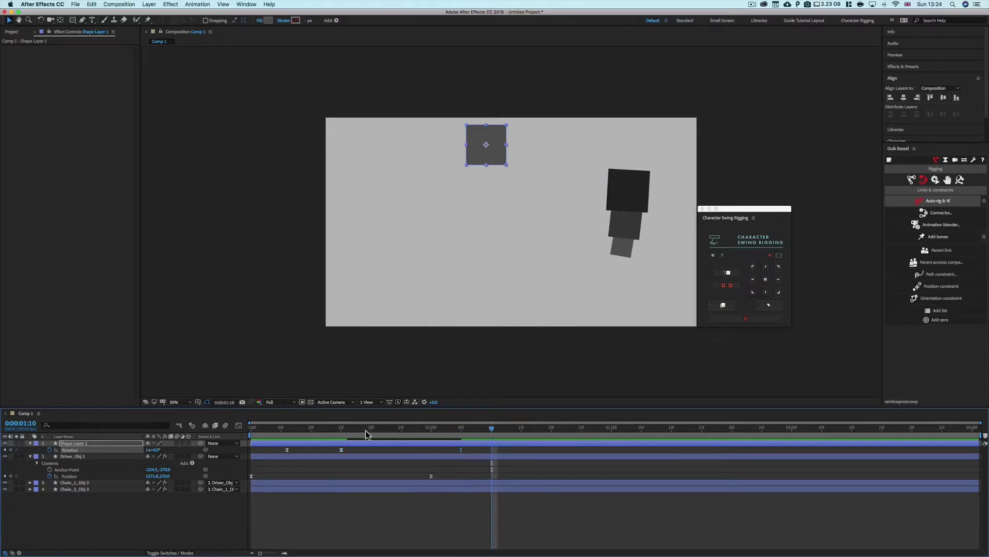
click(11, 449)
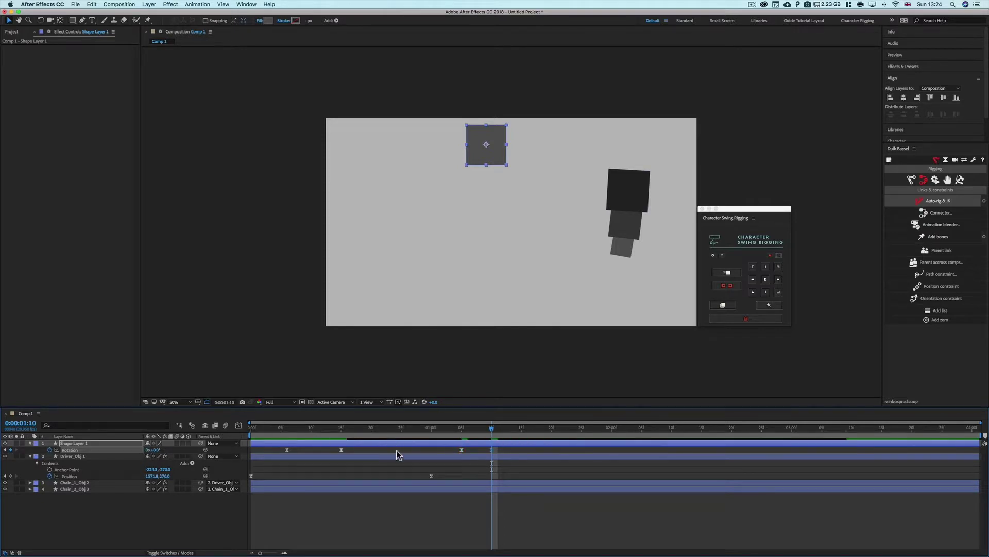
key(ctrl+Down)
key(ctrl+Down)
drag(490, 432, 655, 433)
key(Home)
key(space)
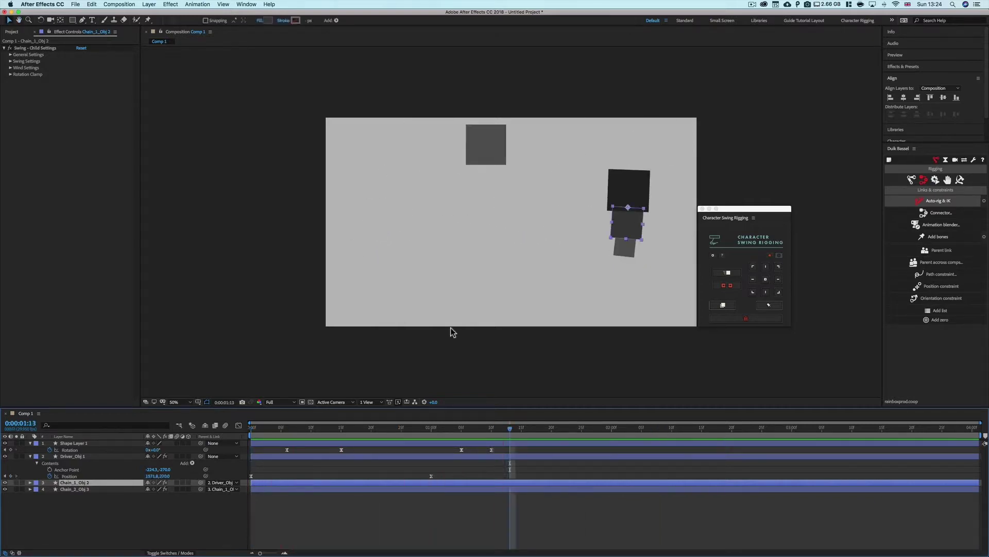
key(space)
- At 0:00:00:10, remove all Rotation keyframes from Shape Layer 1 and set its Rotation to 0°
drag(472, 433, 312, 434)
click(283, 458)
click(414, 448)
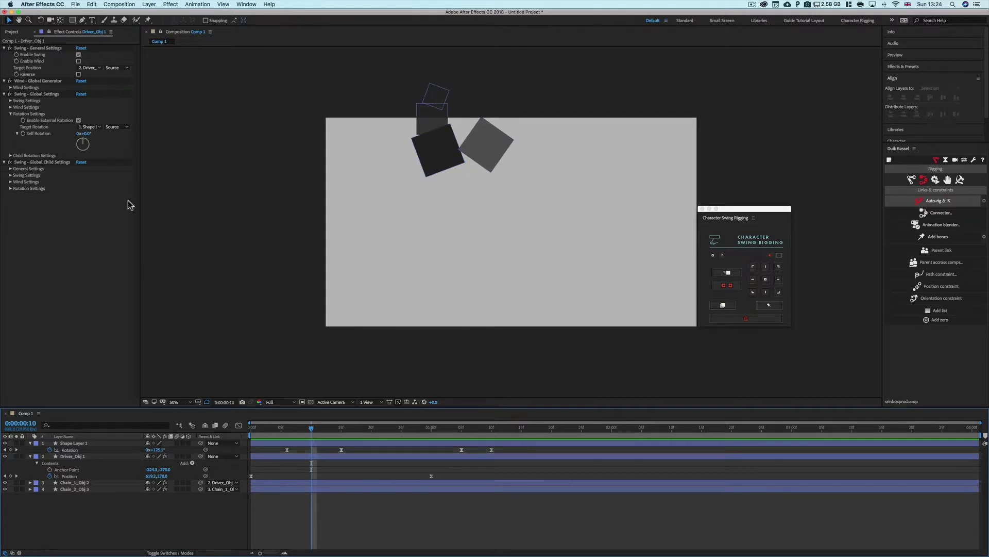
click(100, 128)
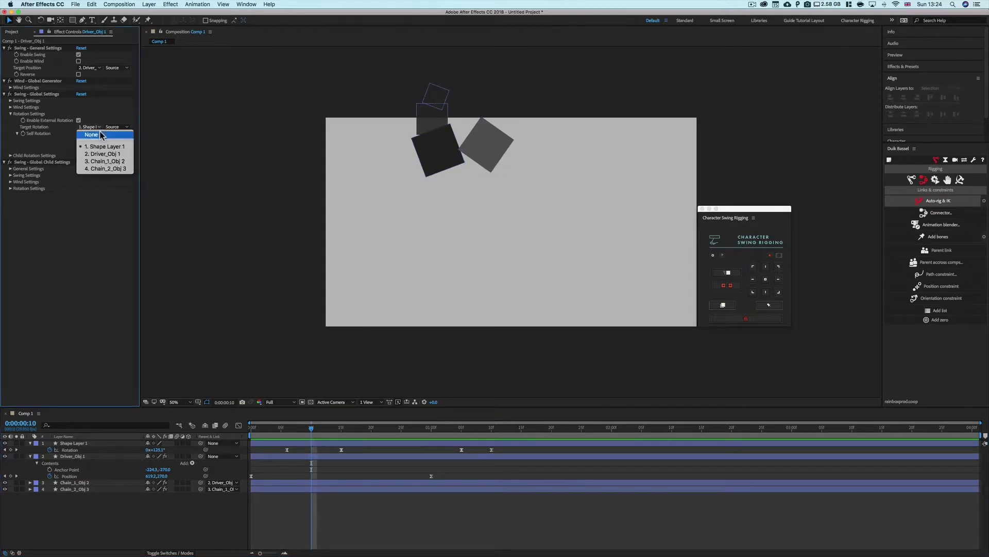
click(101, 135)
click(288, 450)
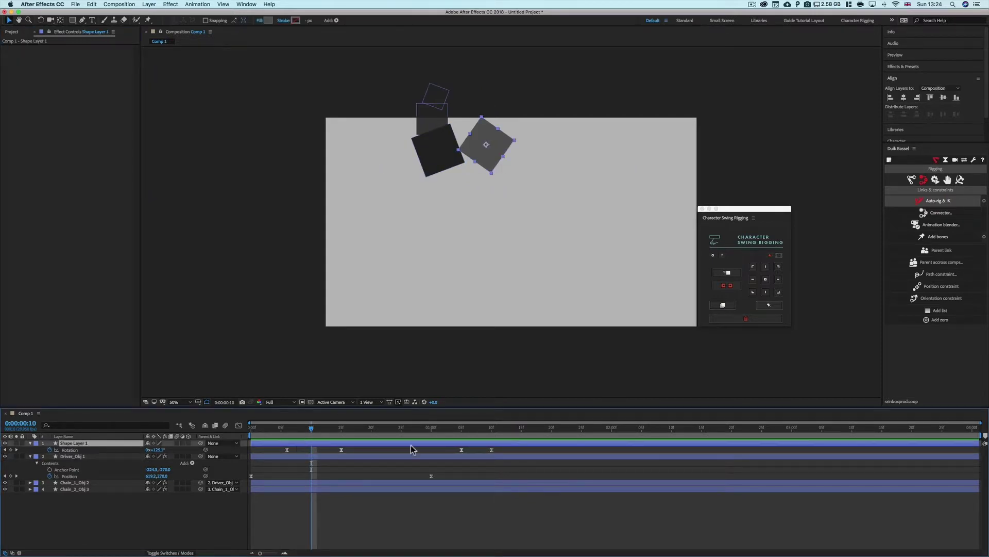
drag(509, 447, 261, 456)
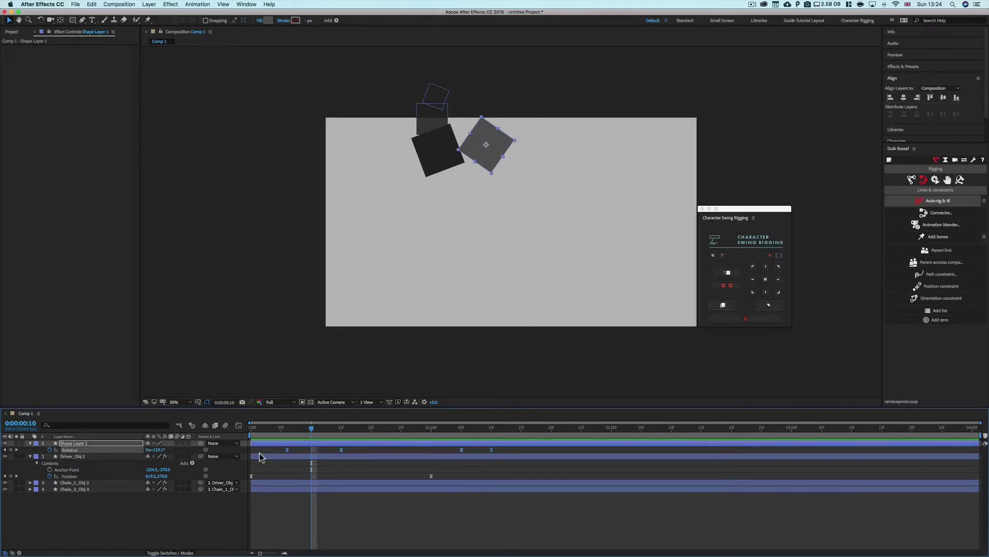
click(157, 450)
text(0)
key(Return)
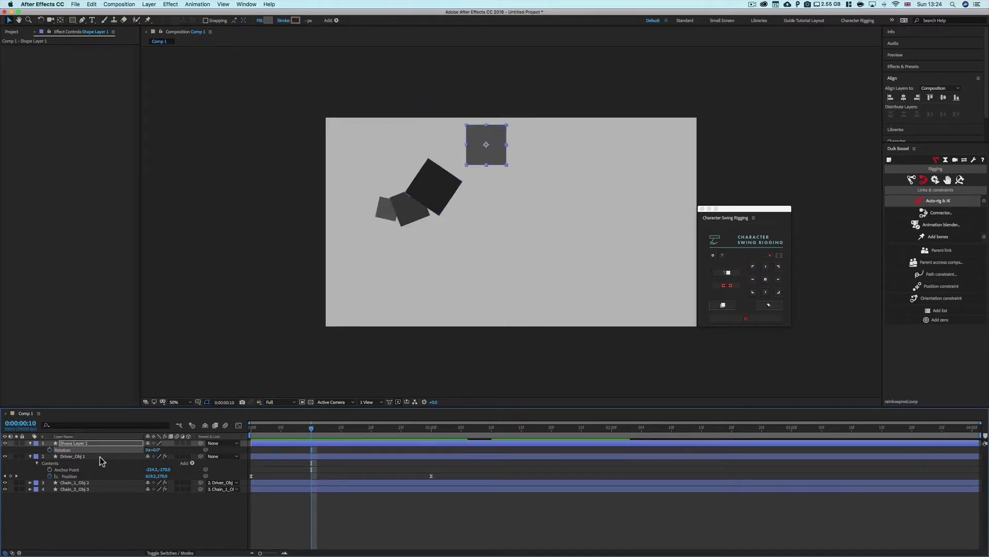
- Try out Self Rotation on the driver with Shape Layer 1 as rotation target, and restore it to 0°
click(102, 457)
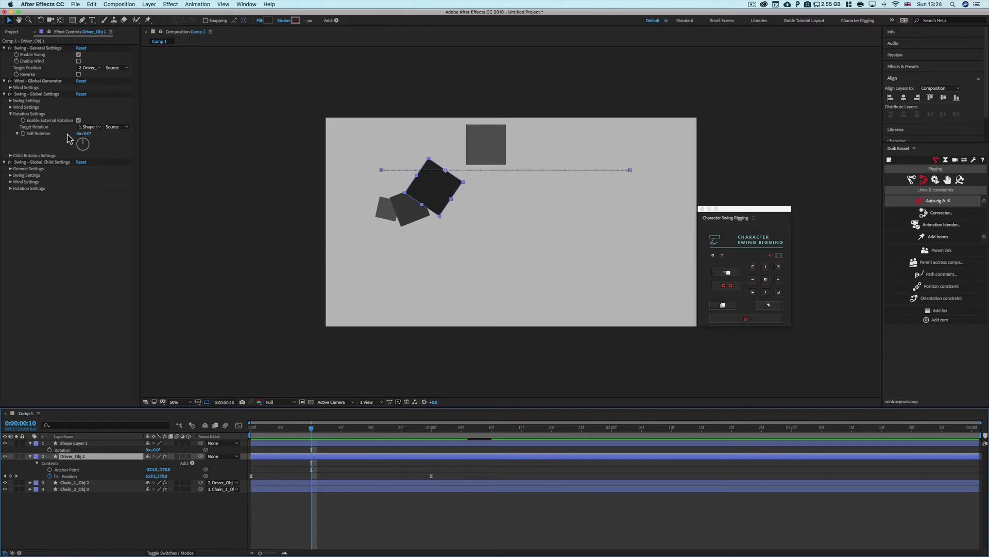
drag(84, 133, 55, 138)
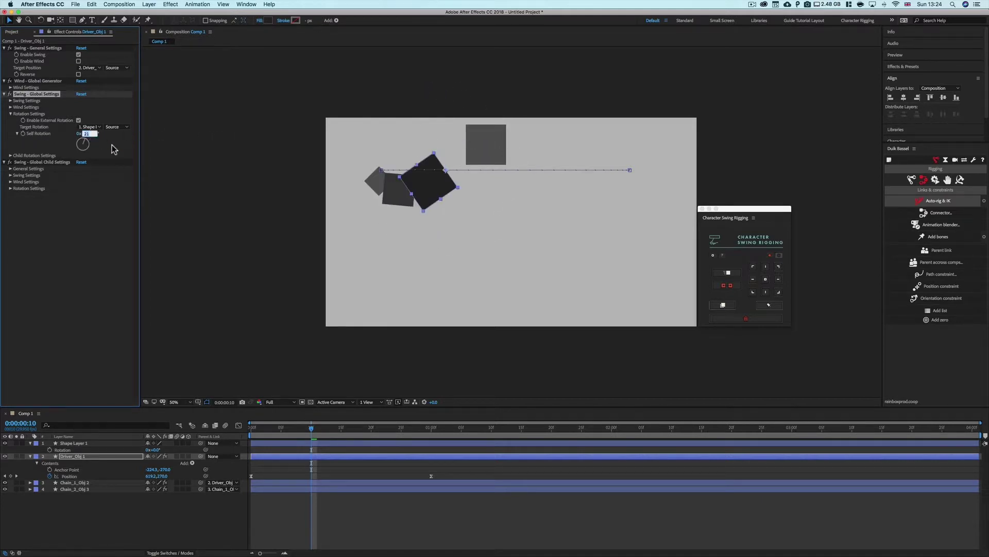
text(0)
key(Return)
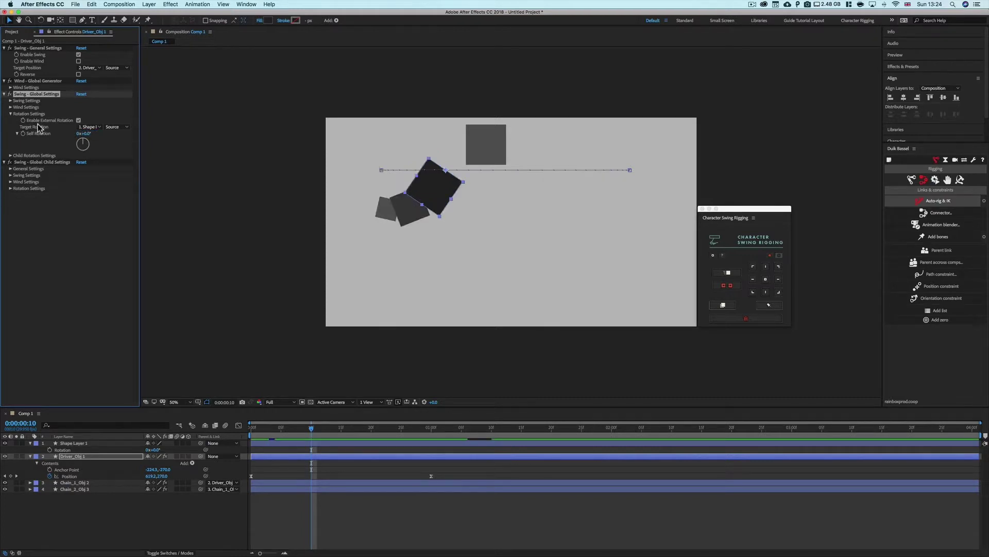
- Switch Target Rotation to Driver_Obj 1 and try out a range of Self Rotation values, ending at 0°
click(86, 127)
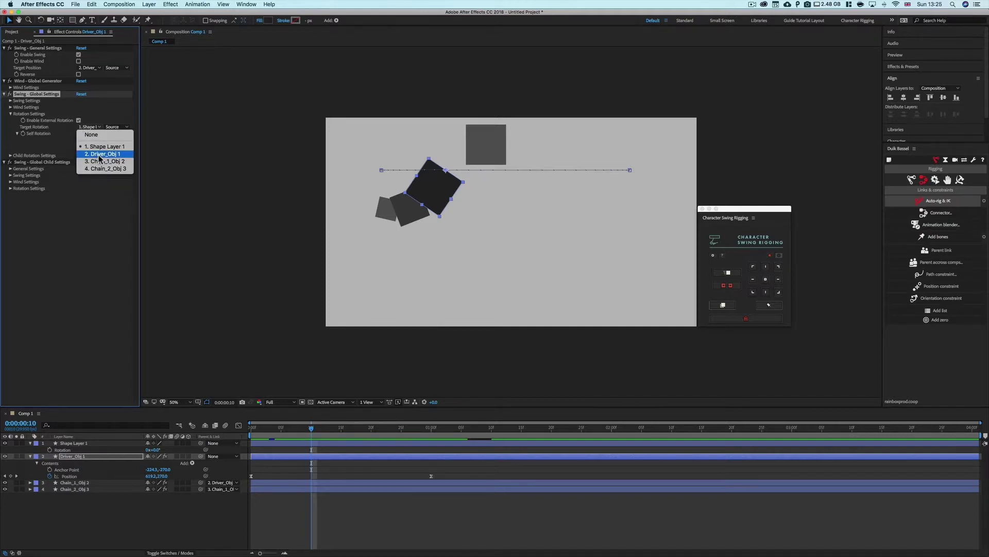
click(99, 155)
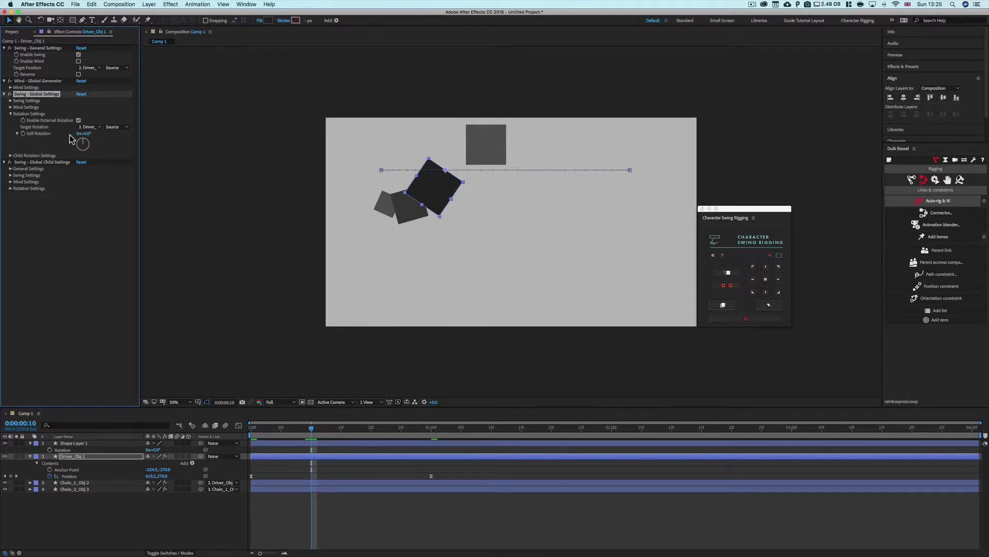
mouse_move(84, 135)
mouse_down()
mouse_move(342, 128)
mouse_move(82, 145)
mouse_up()
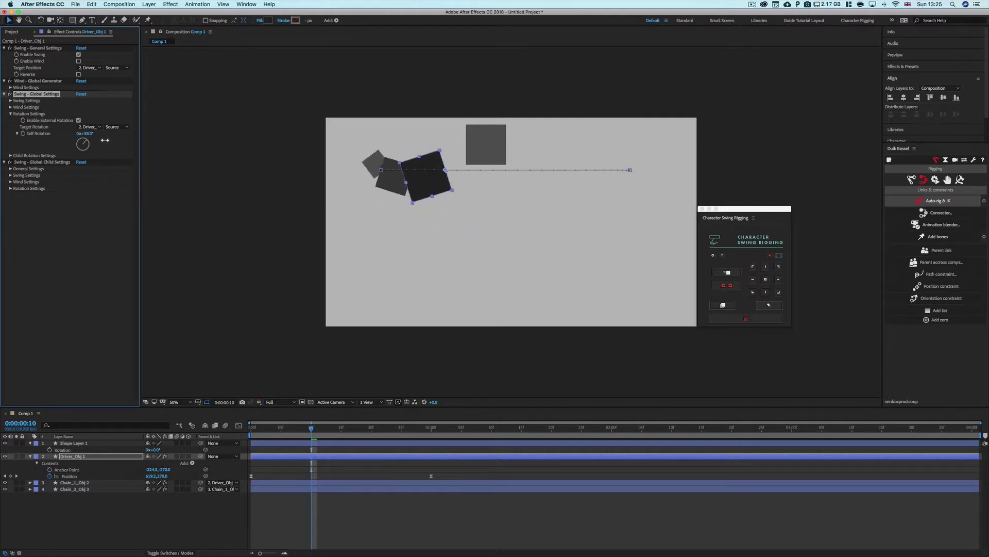
drag(71, 141, 75, 140)
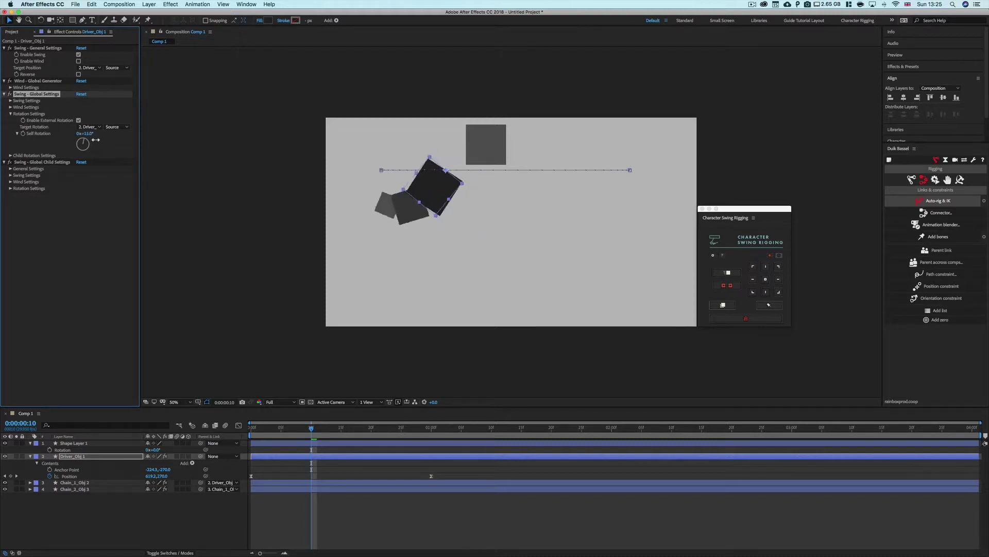
drag(135, 138, 154, 138)
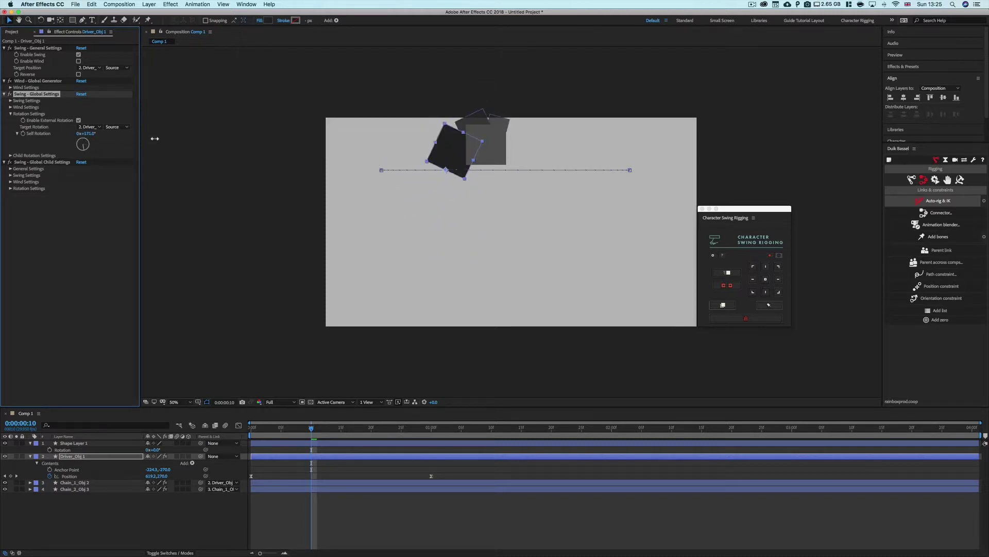
drag(77, 137, 105, 141)
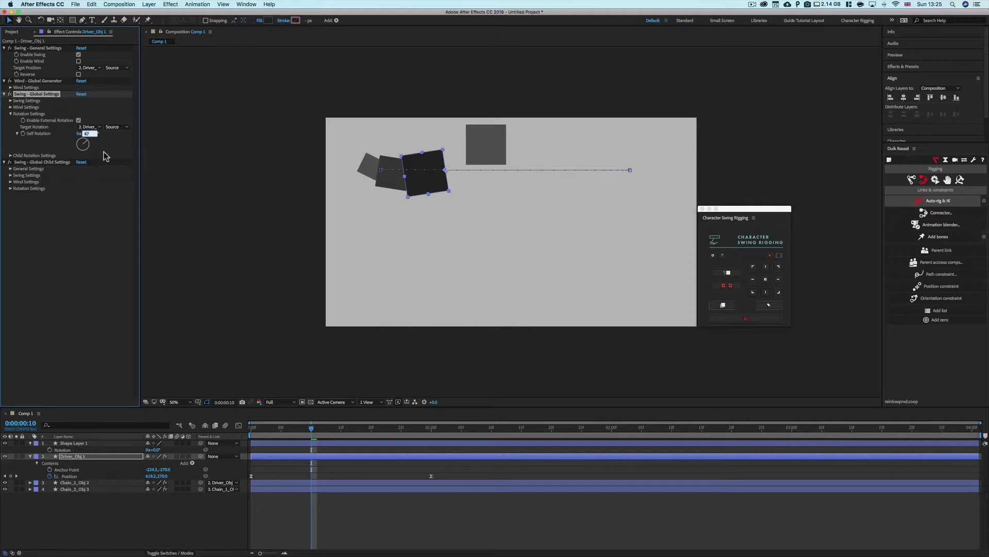
key(Return)
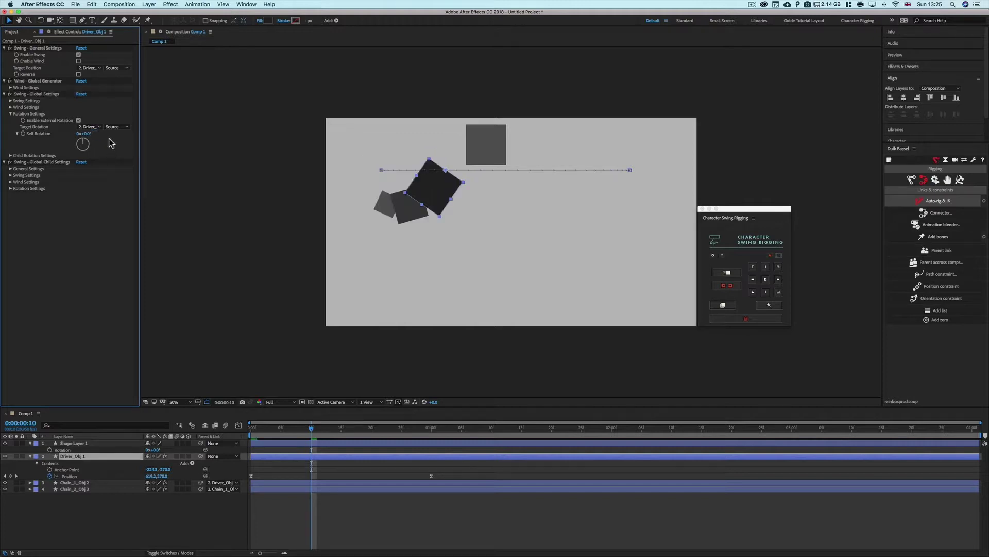
- Disable External Rotation on the driver and delete the Shape Layer 1 layer
click(78, 120)
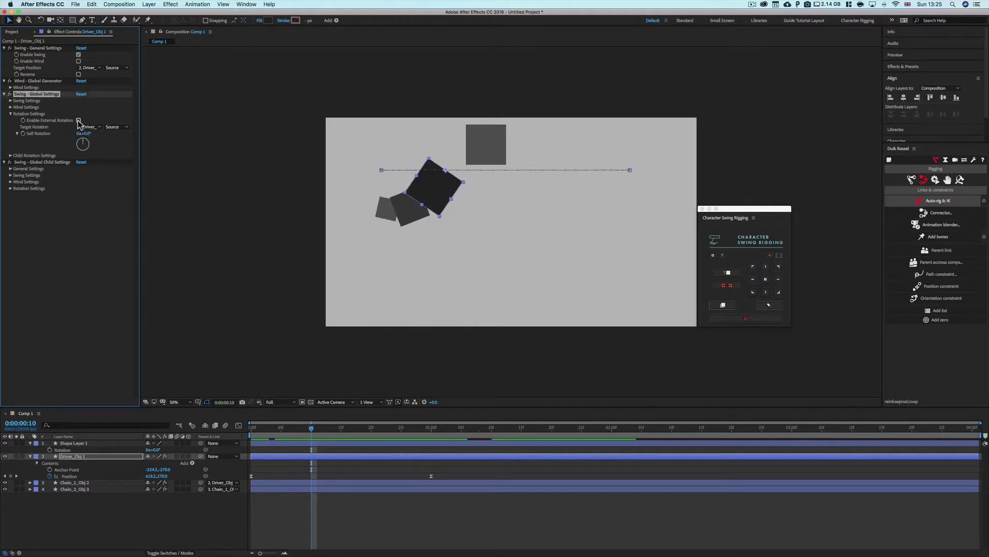
drag(316, 432, 281, 439)
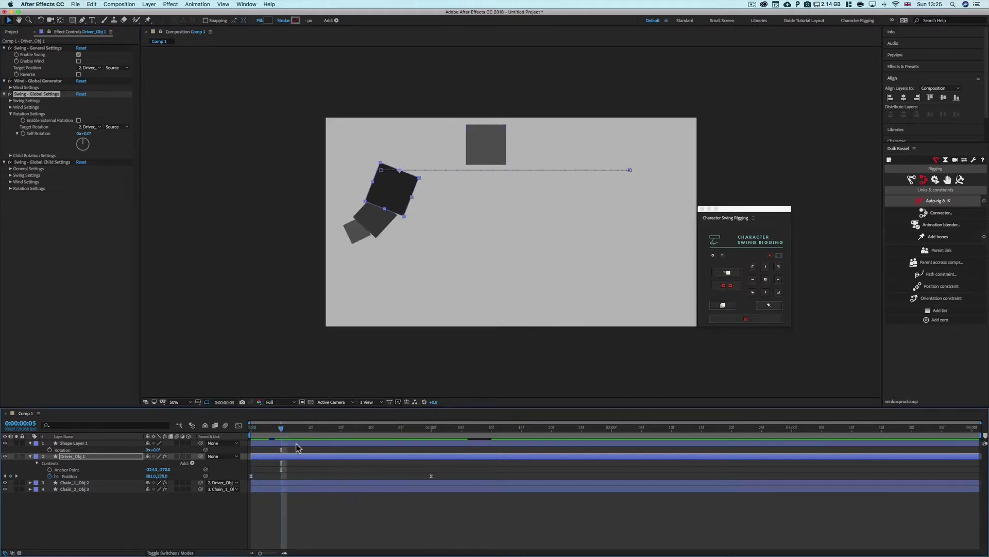
click(296, 443)
key(Delete)
click(296, 443)
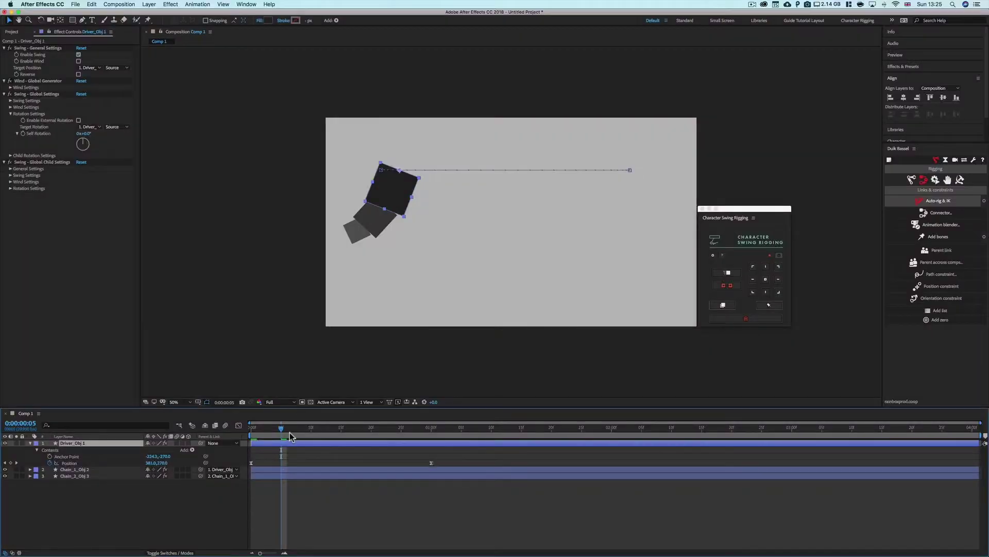
- At 0:00:00:00, expand the driver's Child Rotation Settings and enable External Rotation in its Rotation Settings
drag(283, 430, 242, 435)
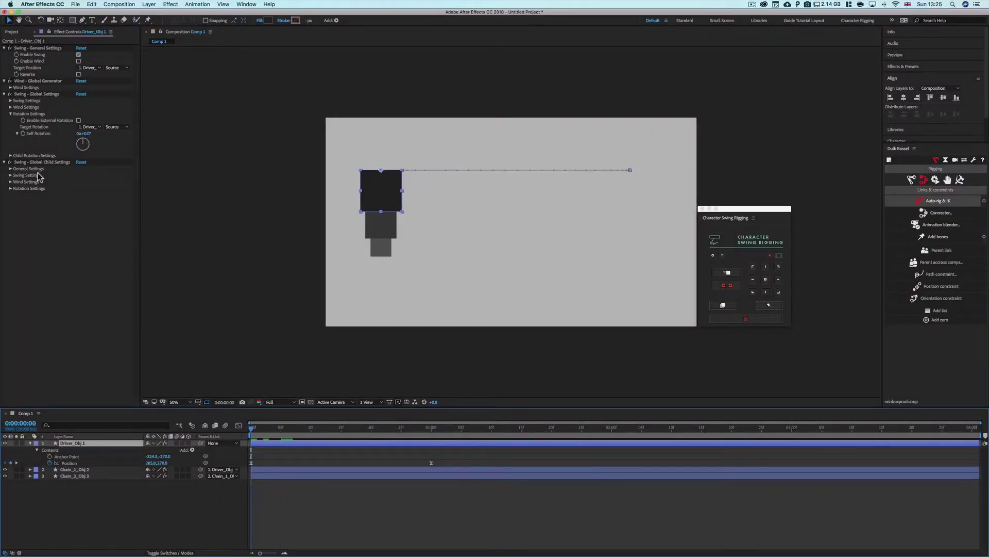
click(10, 156)
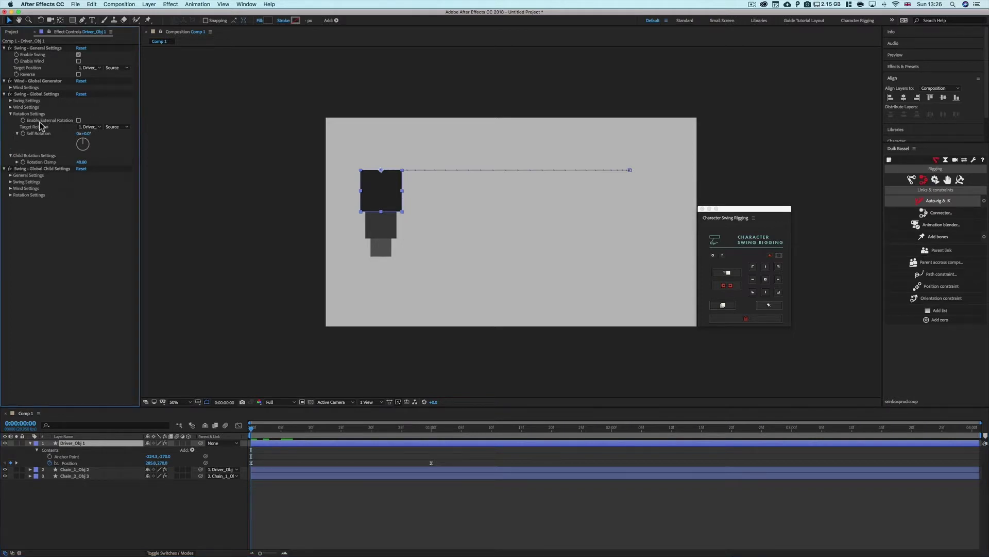
click(78, 120)
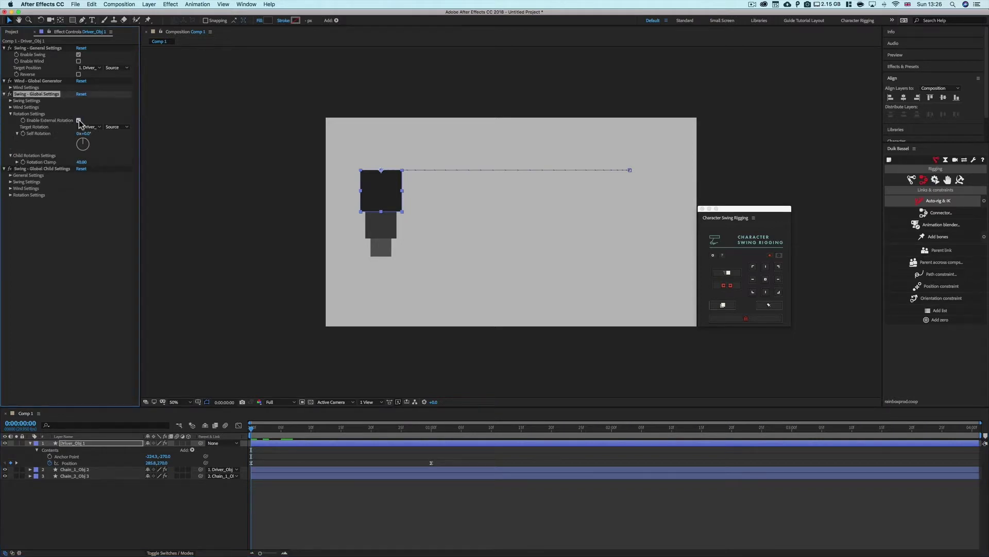
- Draw a new square shape layer above and to the right of the chain, centre its anchor point and collapse its properties
click(75, 20)
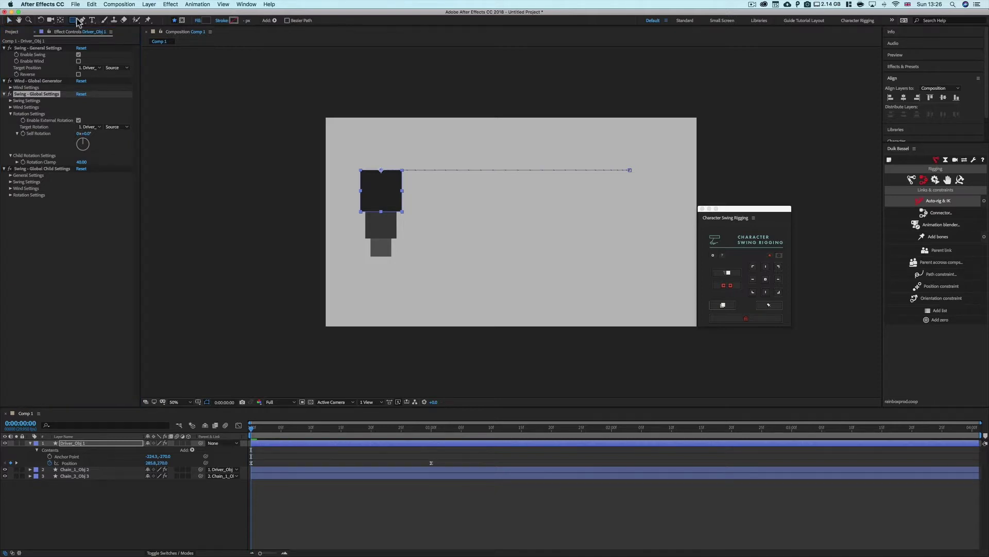
click(221, 485)
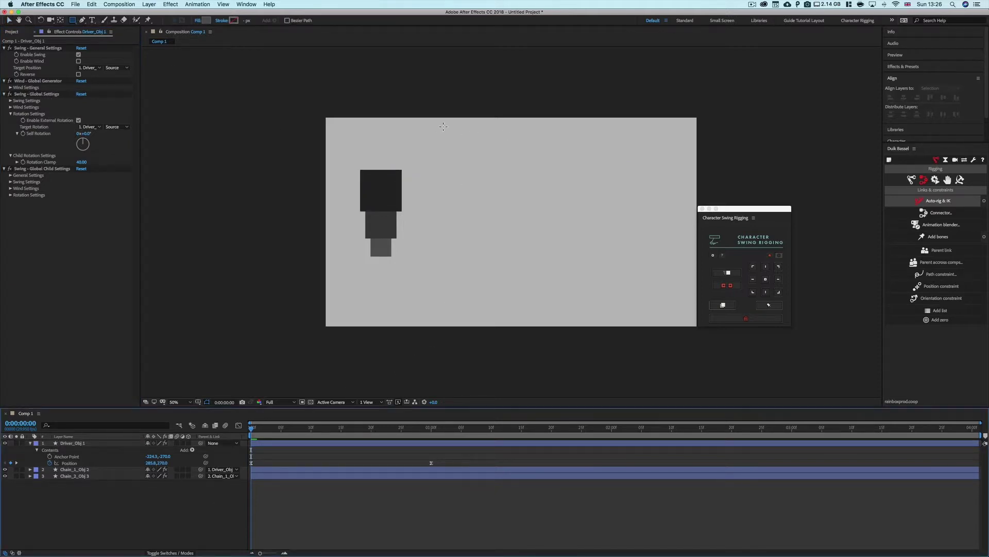
drag(443, 126, 486, 167)
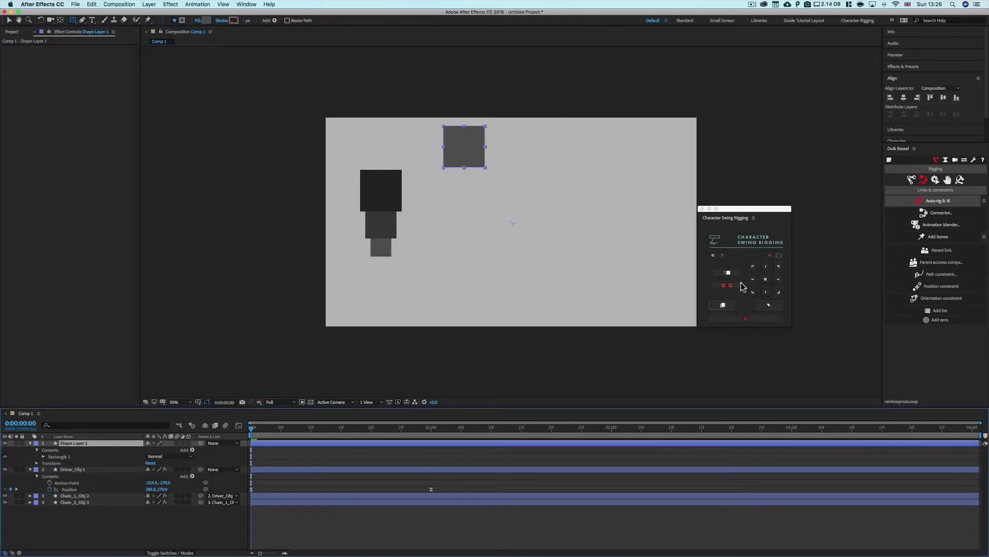
click(767, 279)
click(30, 443)
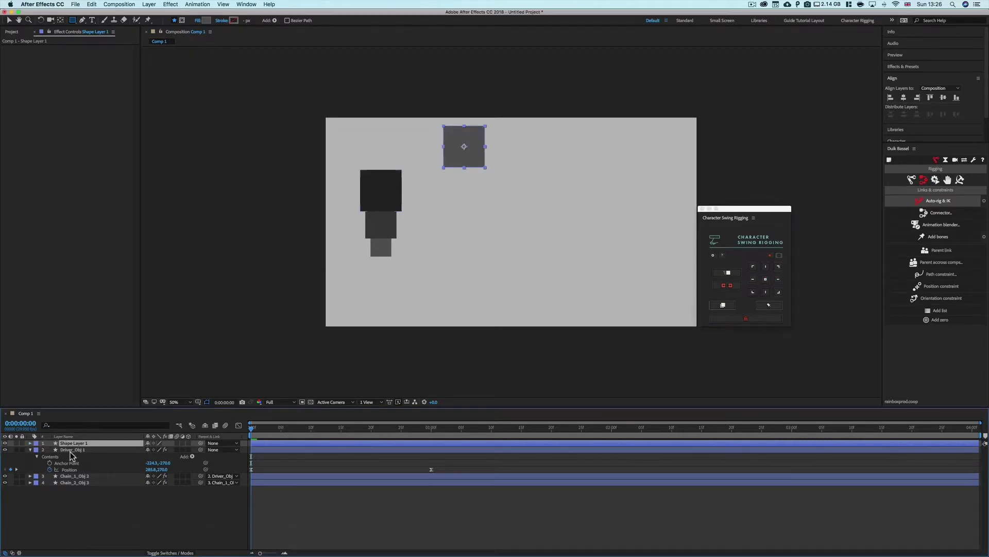
- Select Driver_Obj 1 and choose Driver_Obj 1 as its Target Rotation layer
click(73, 449)
click(97, 128)
click(108, 148)
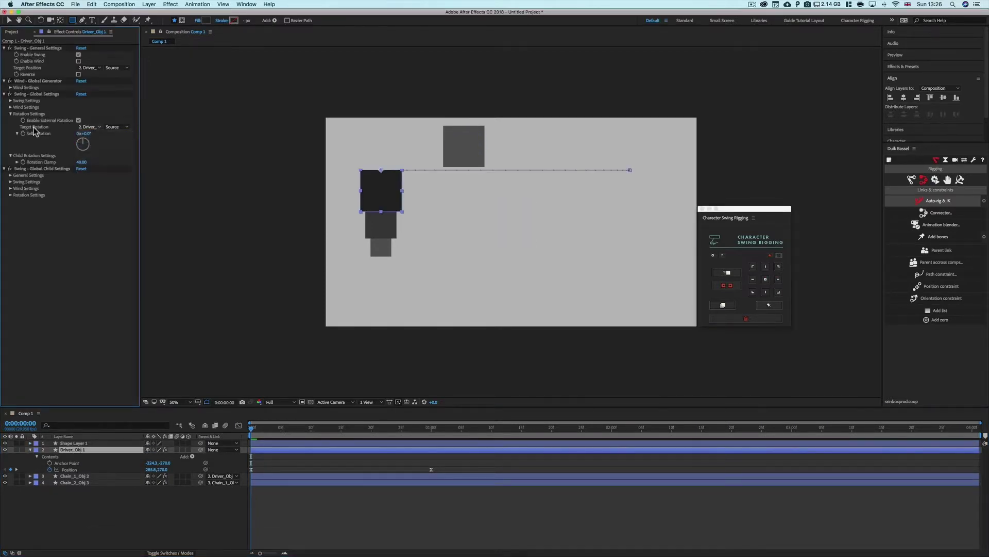
- Move the new Shape Layer 1 square slightly right and up, close to the upper edge of the composition
key(v)
click(470, 151)
mouse_move(470, 151)
mouse_down()
mouse_move(477, 111)
mouse_move(485, 145)
mouse_up()
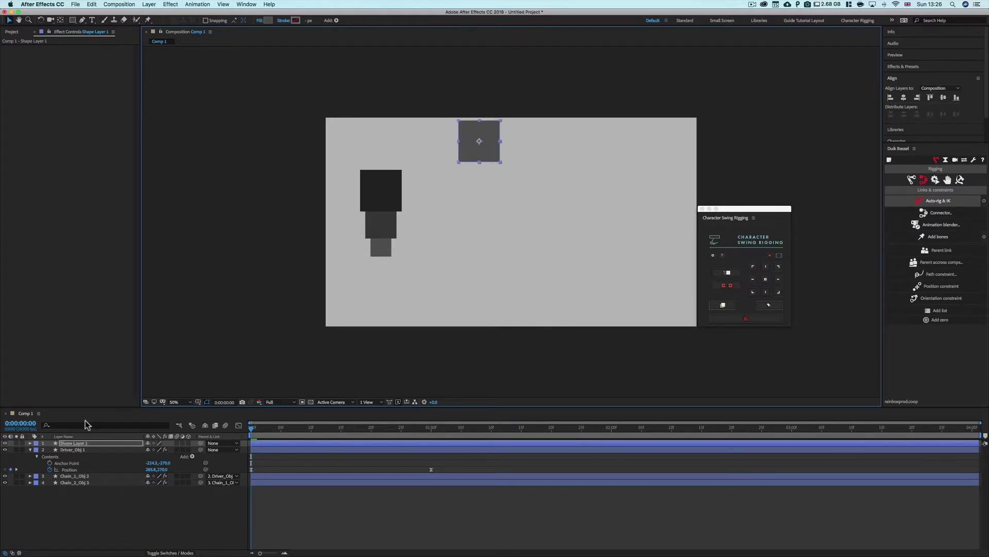
- Hide Shape Layer 1 and move Driver_Obj 1 to position 603.8, 400 at the first frame
click(5, 443)
click(72, 450)
drag(88, 137, 114, 170)
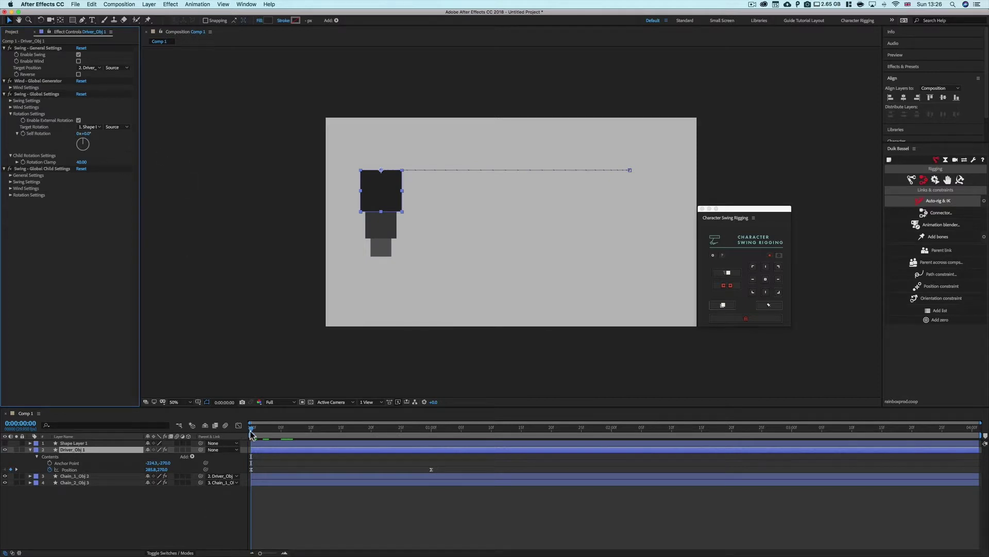
drag(388, 193, 449, 193)
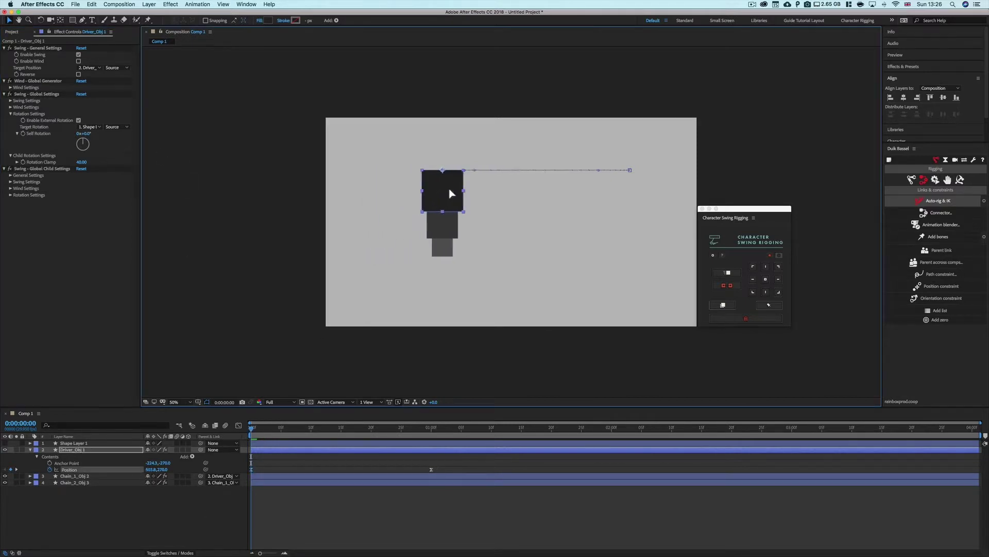
click(81, 456)
drag(450, 199, 455, 224)
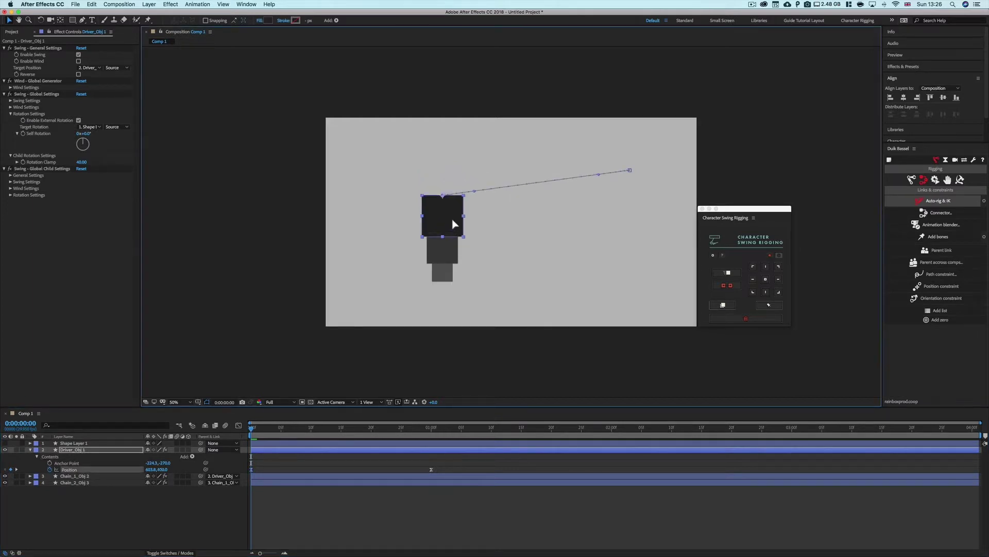
click(65, 252)
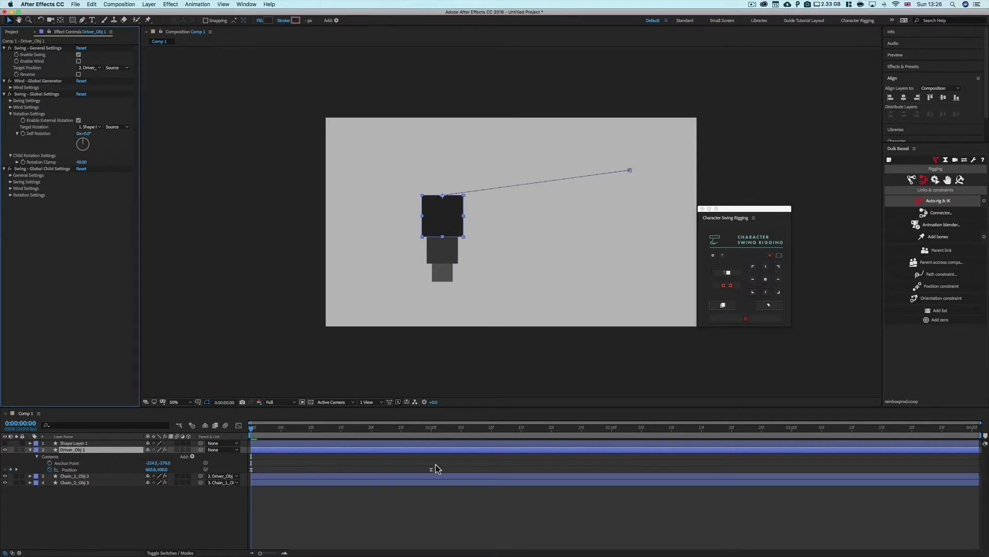
- Set Driver_Obj 1's Self Rotation to 122° and lower its child Rotation Clamp to 0
drag(84, 134, 114, 134)
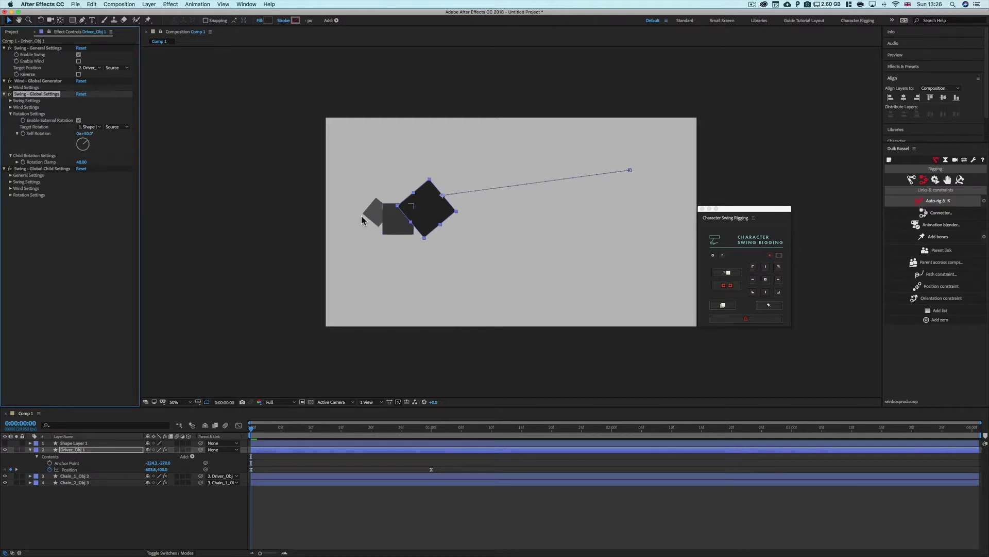
drag(86, 133, 138, 138)
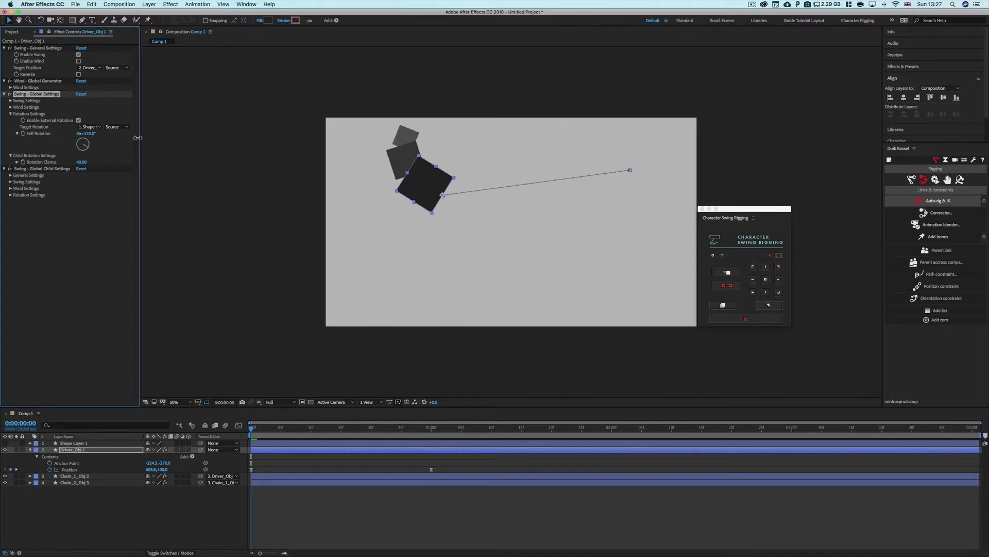
click(17, 162)
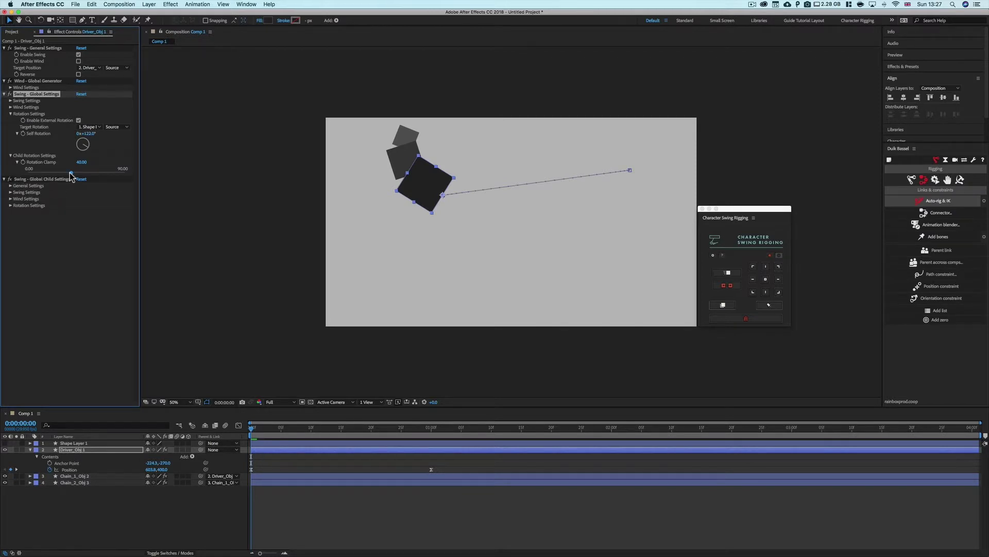
drag(68, 172, 17, 175)
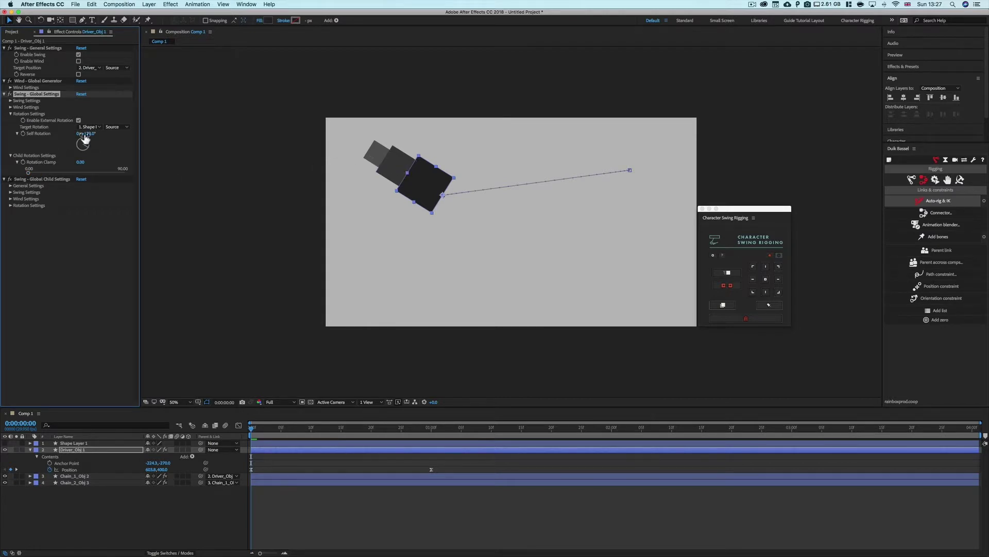
- Raise the driver's child Rotation Clamp to 90 and increase Self Rotation to about 1x+265°
mouse_move(81, 134)
mouse_down()
mouse_move(17, 138)
mouse_move(214, 139)
mouse_move(33, 143)
mouse_move(97, 138)
mouse_up()
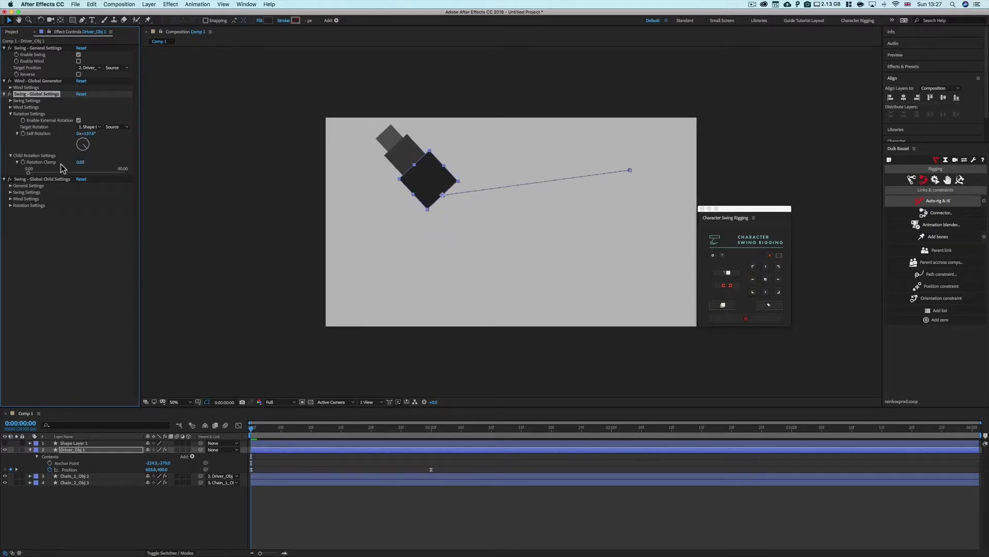
drag(26, 173, 78, 174)
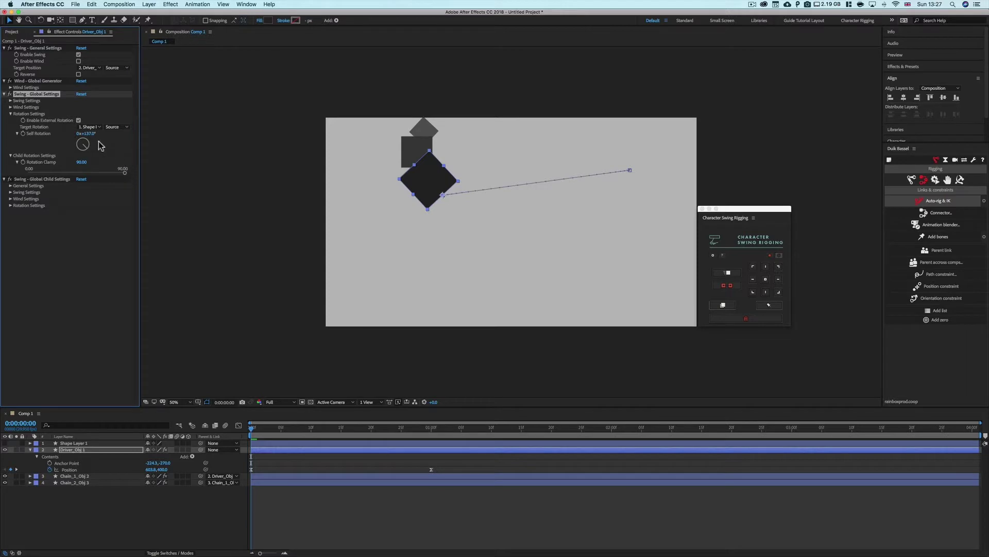
drag(86, 134, 283, 138)
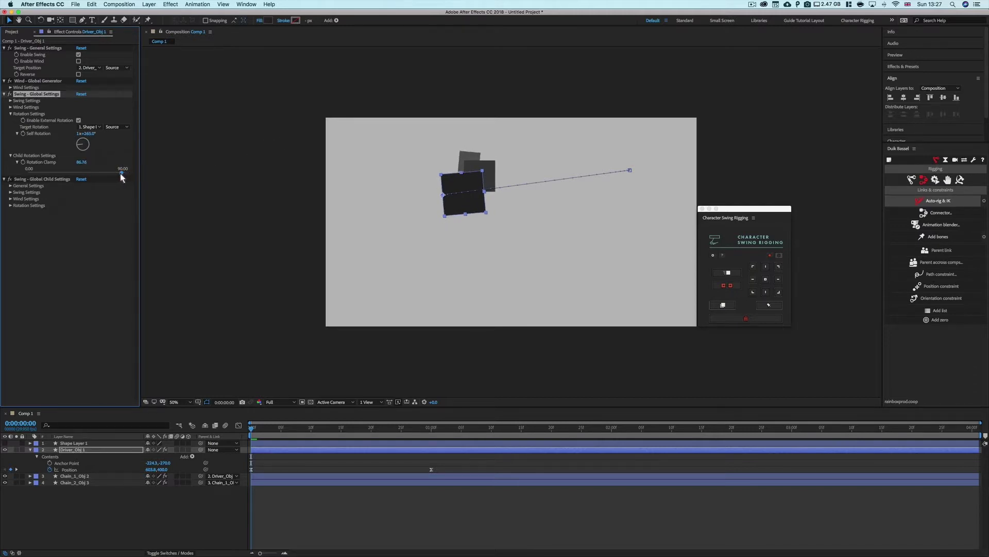
- Lower the driver's child Rotation Clamp to about 35 and bring Self Rotation down to 1x+10°
drag(121, 174, 66, 173)
drag(83, 133, 2, 142)
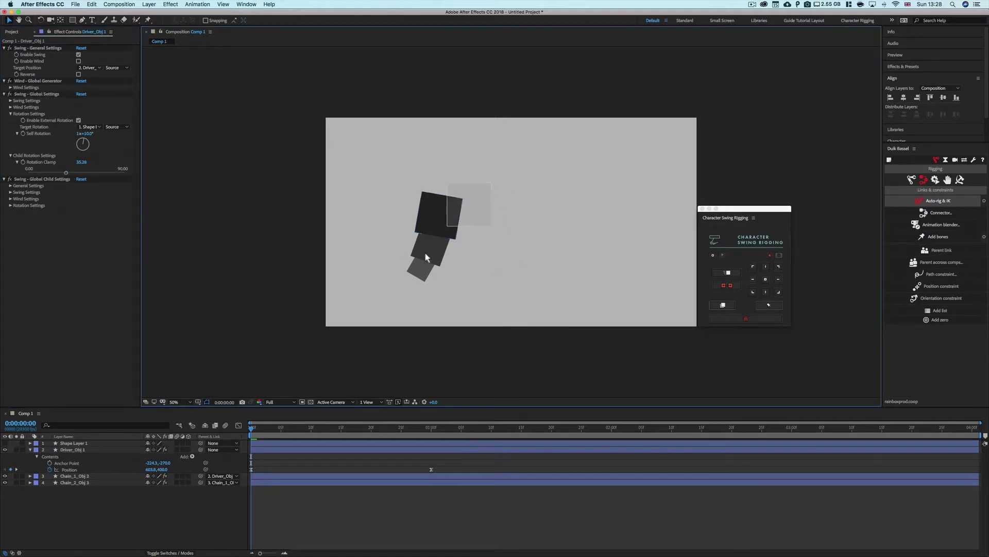
drag(438, 217, 453, 206)
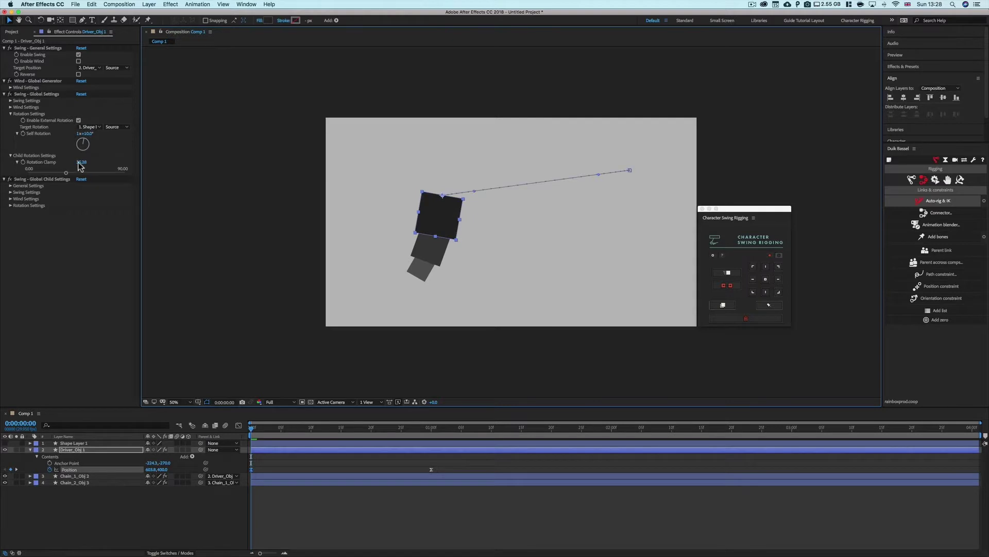
- Set the driver's child Rotation Clamp to 40 and Self Rotation to 0°, and collapse the Rotation Settings
click(79, 162)
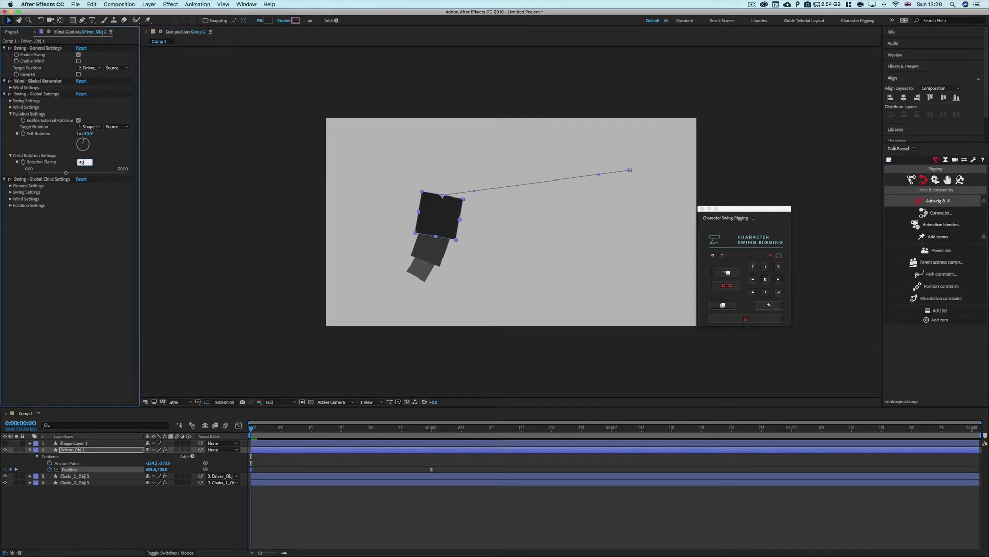
text(40)
key(Return)
click(78, 133)
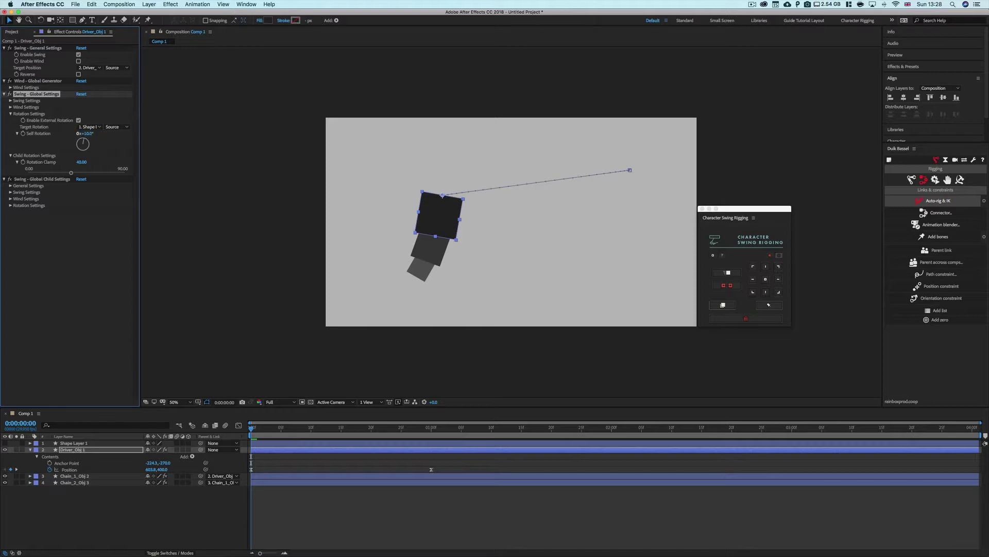
drag(91, 135, 84, 135)
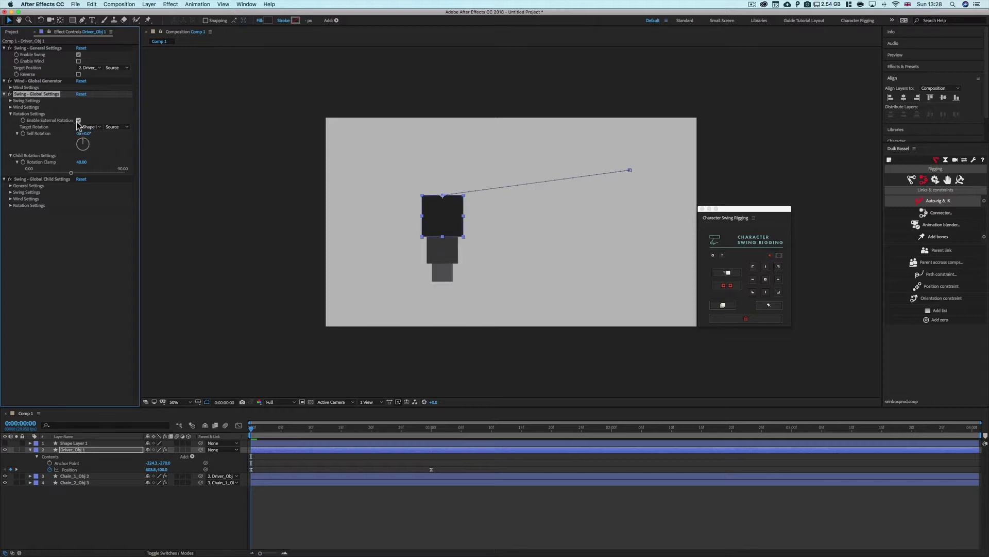
click(11, 114)
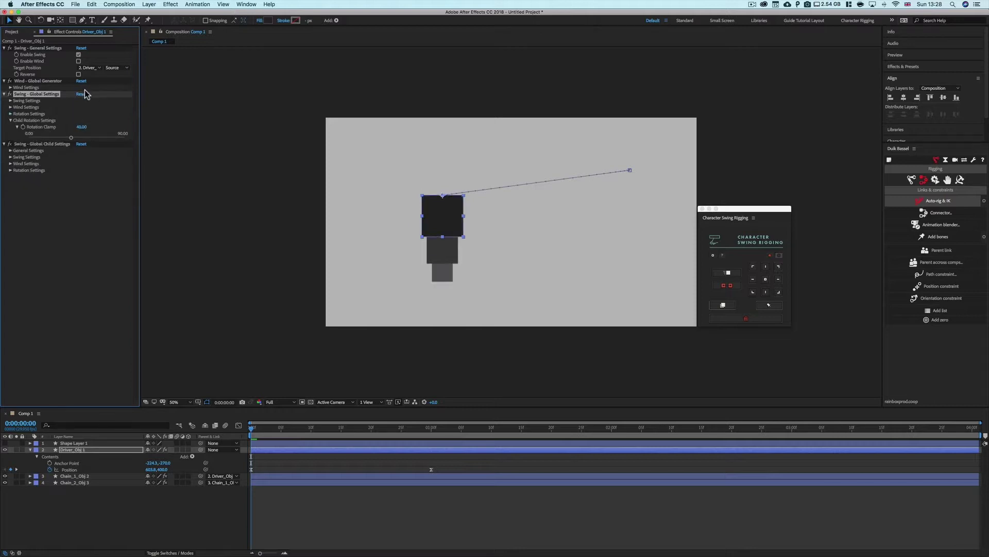
- Play back the swing animation and scrub from frame 2 to frame 12 to check how the chain follows
click(289, 452)
key(space)
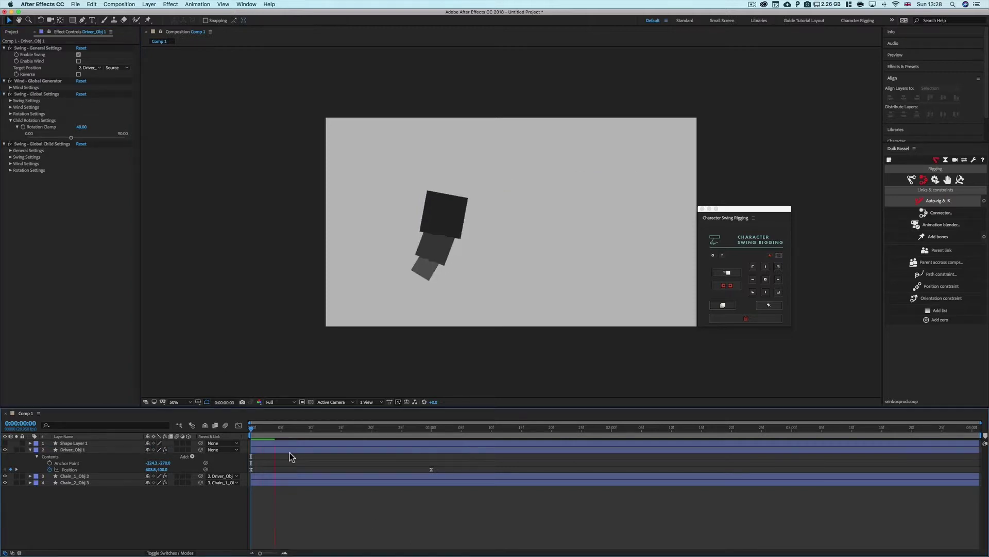
click(264, 428)
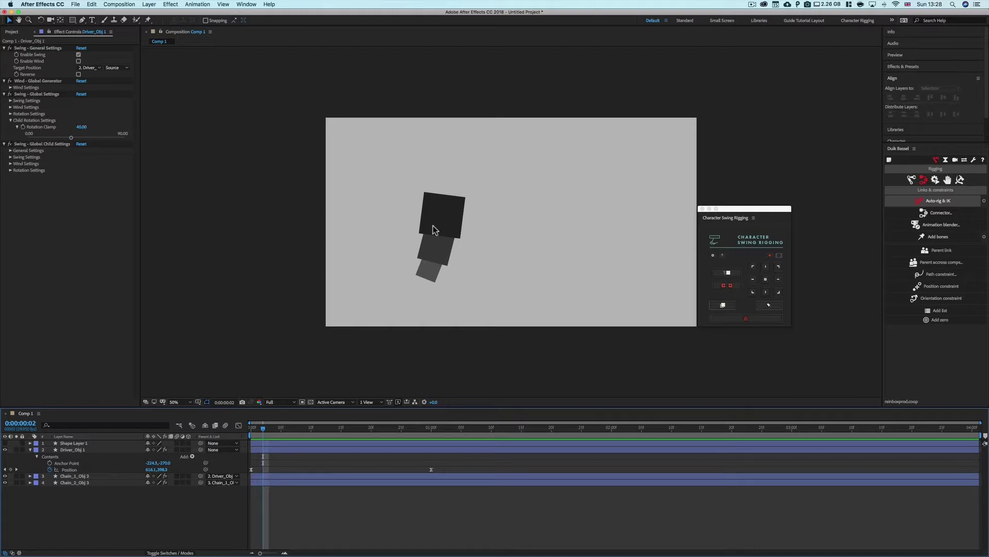
drag(259, 429, 323, 437)
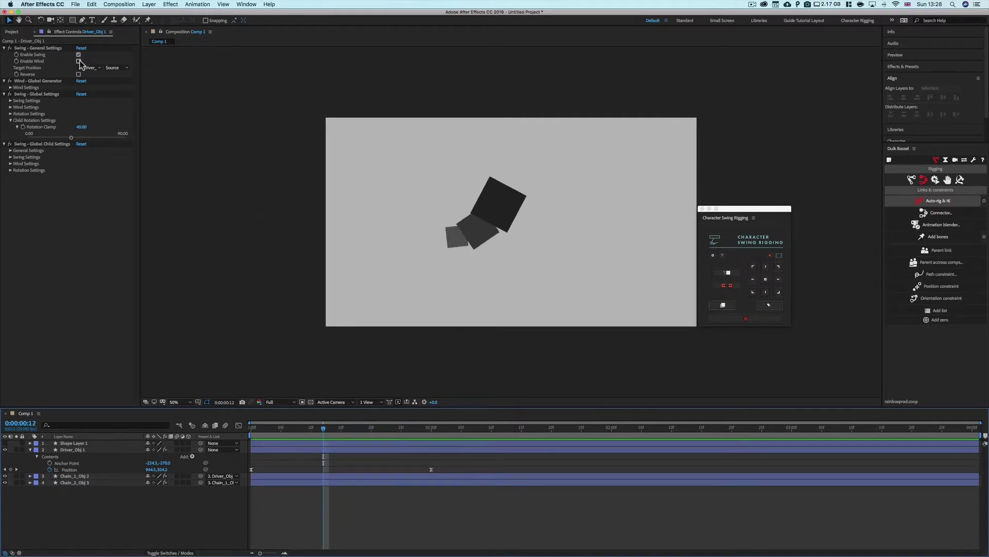
- Set the global swing Amp to 0.2 and raise the child Rotation Clamp to about 51
click(11, 101)
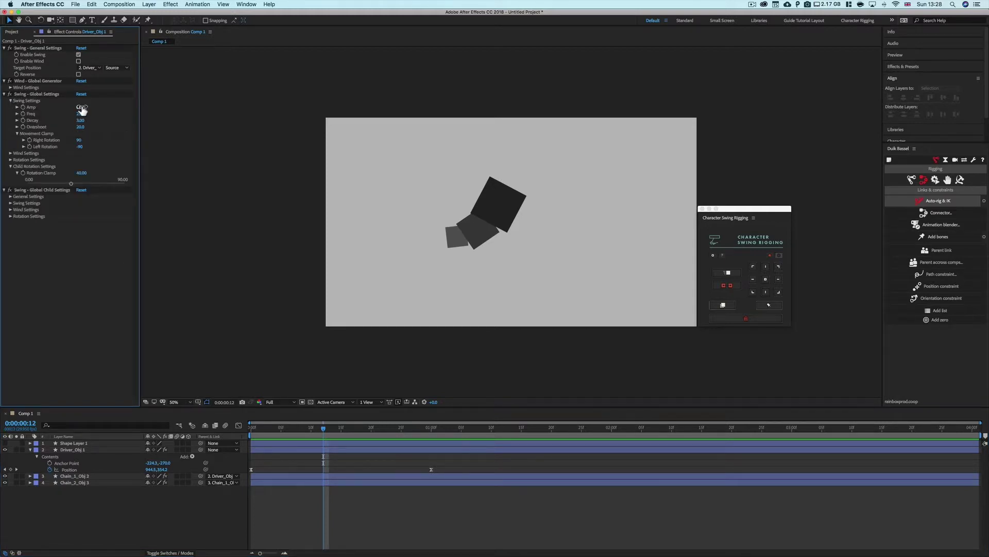
text(0.2)
key(Return)
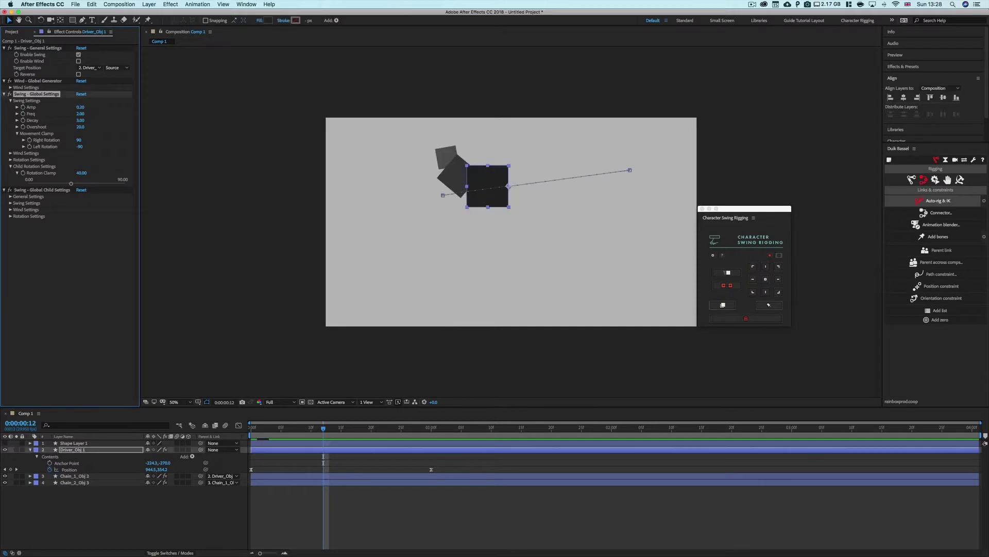
drag(70, 183, 128, 187)
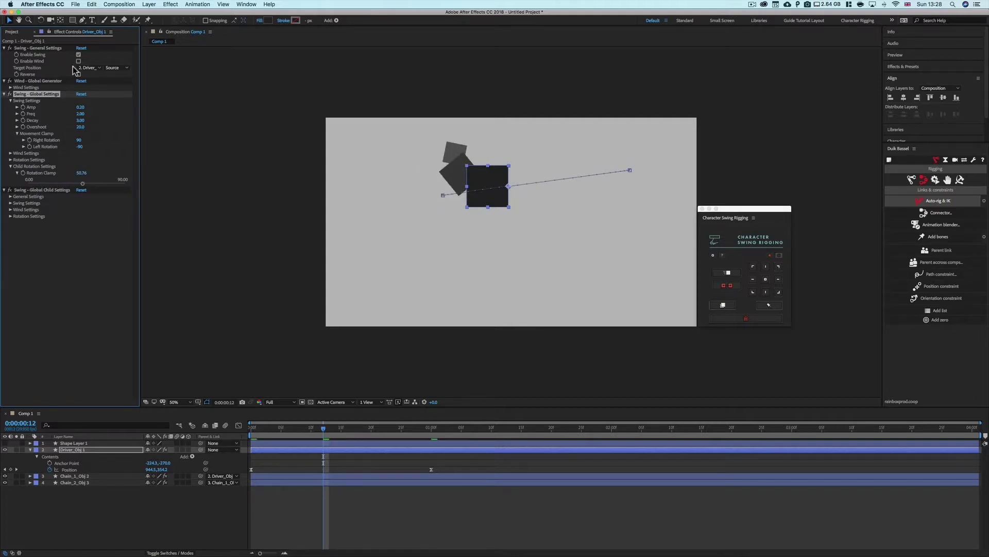
- Reset the driver's Swing - Global Settings effect and collapse its Swing Settings and Child Rotation Settings
click(82, 95)
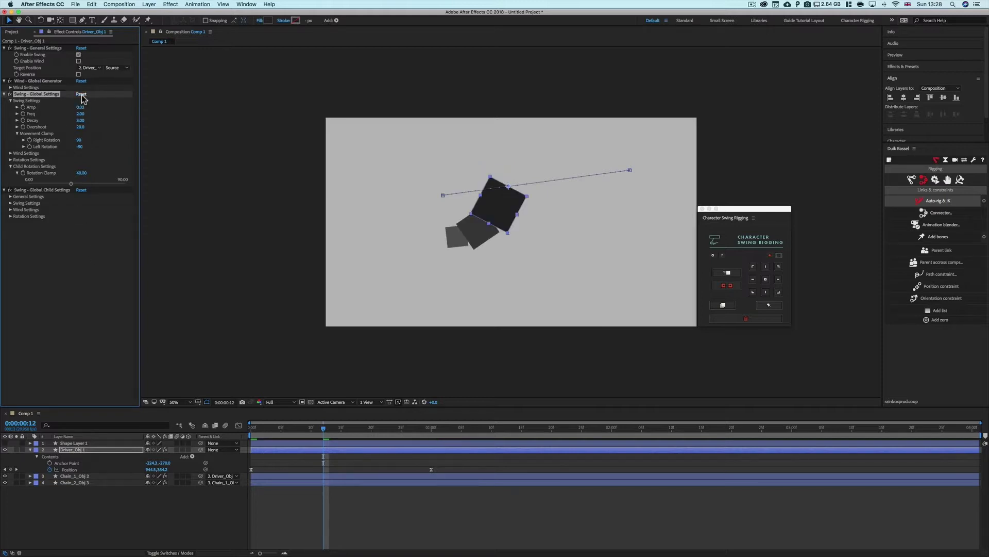
click(10, 101)
click(11, 121)
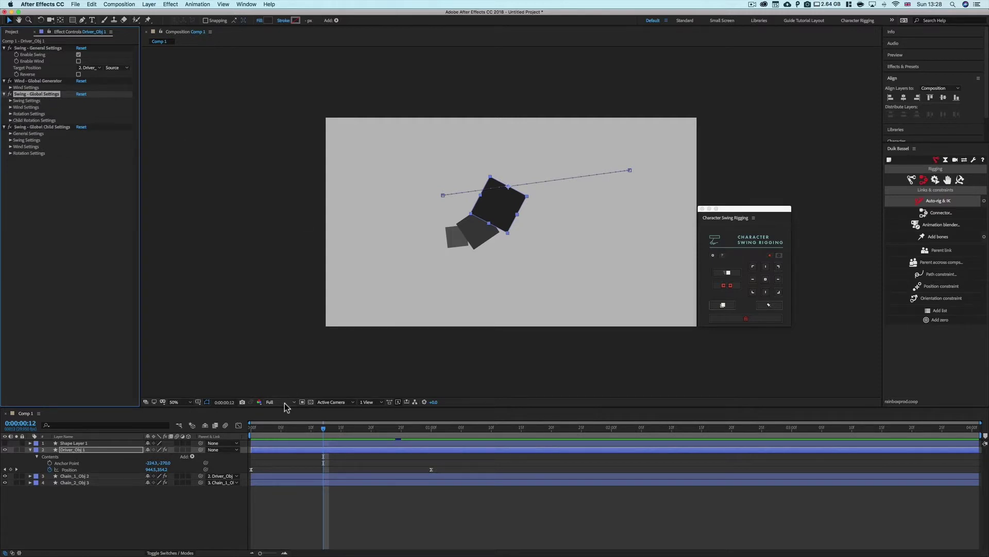
- Scrub the swing from the first frame to frame 11 and view the two chain layers' Swing - Child Settings
mouse_move(323, 428)
mouse_down()
mouse_move(252, 427)
mouse_move(295, 438)
mouse_move(367, 431)
mouse_move(281, 434)
mouse_move(323, 437)
mouse_up()
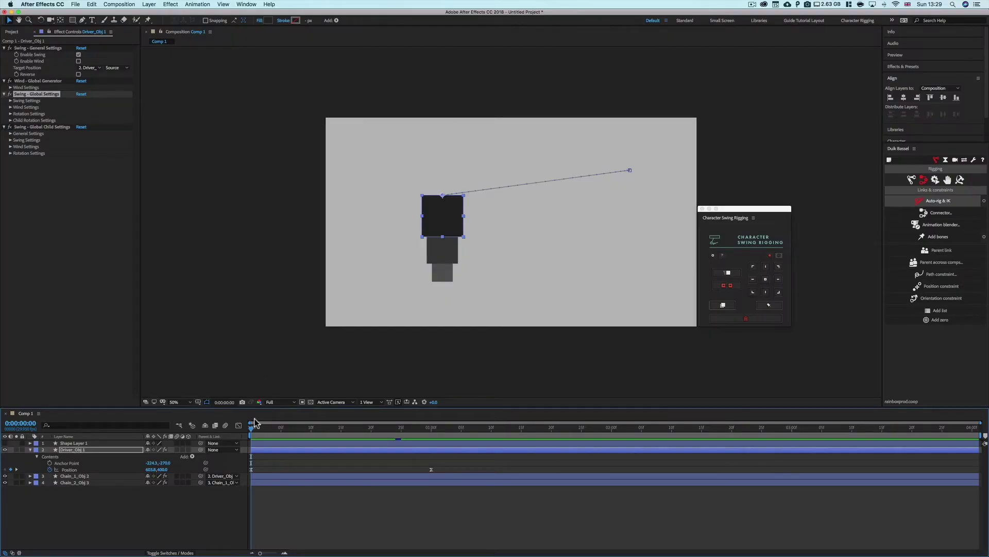
drag(252, 426, 320, 430)
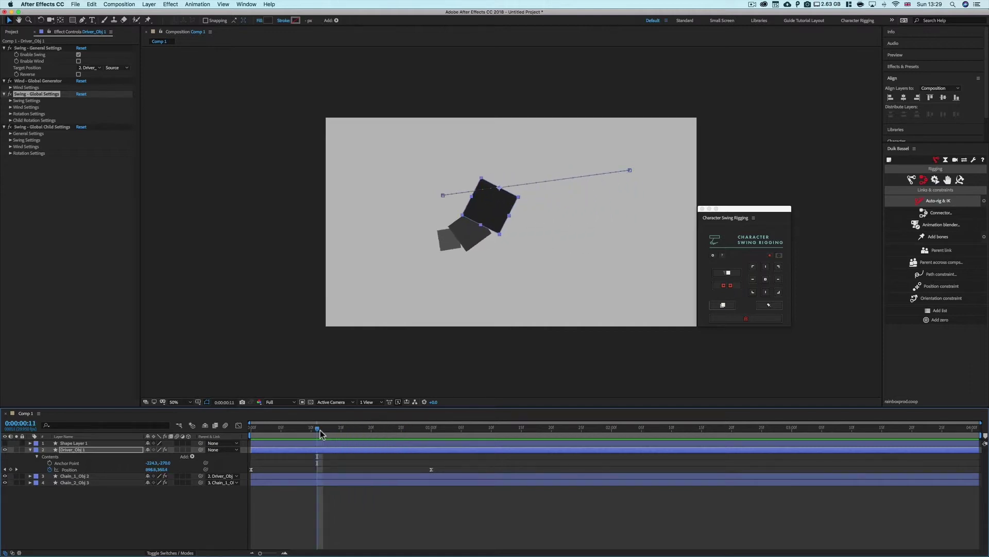
click(470, 227)
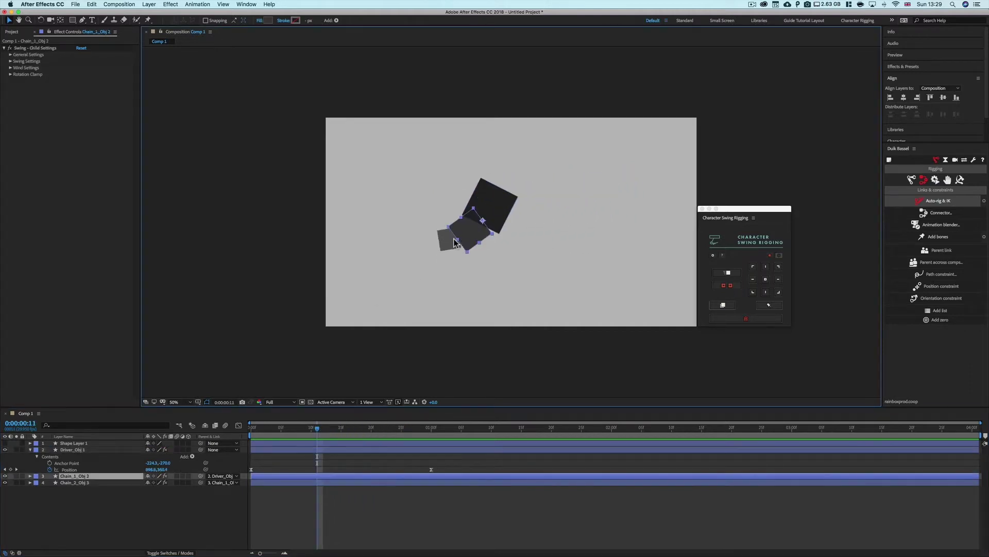
shift+click(449, 239)
click(497, 198)
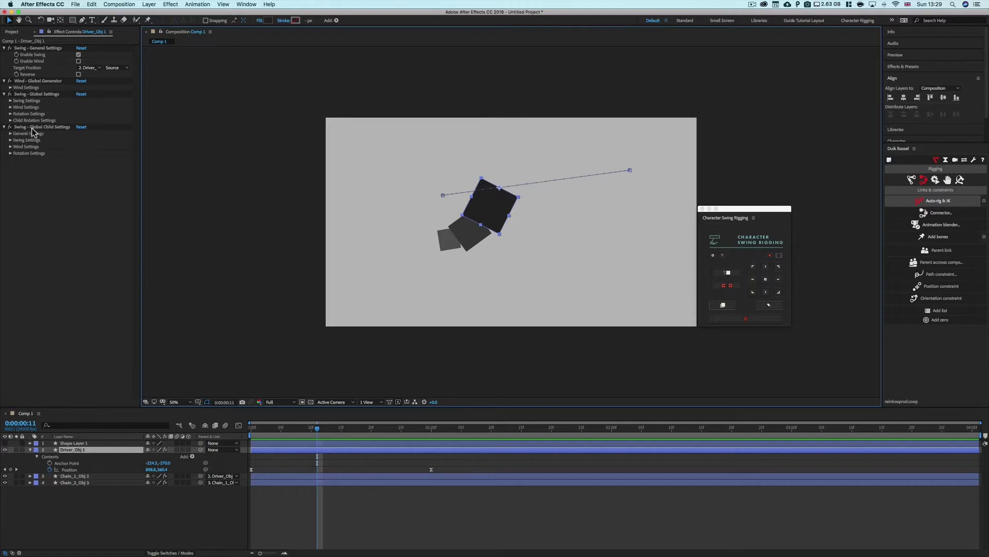
- Turn on Enable Child Settings in the driver's Swing - Global Child Settings and scrub to frame 17
click(11, 134)
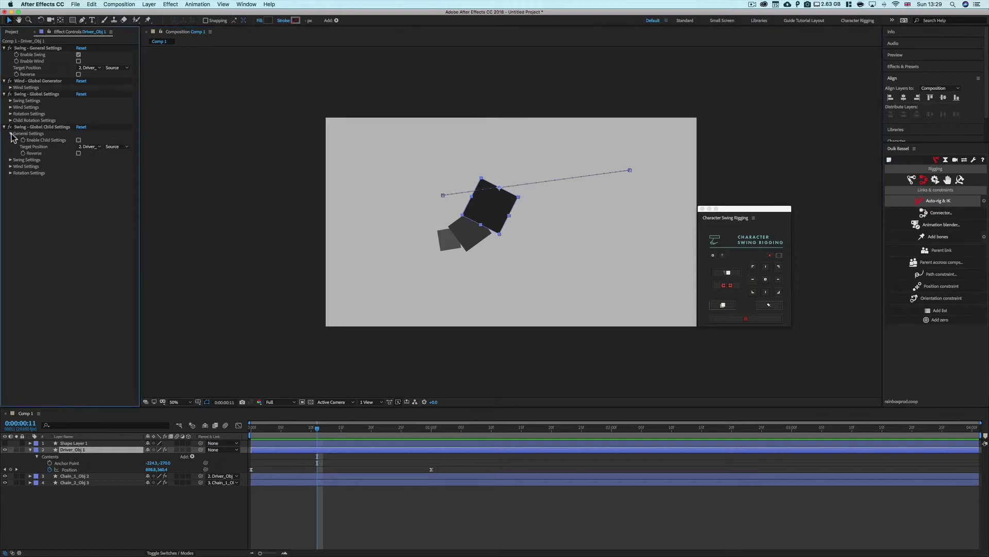
click(475, 240)
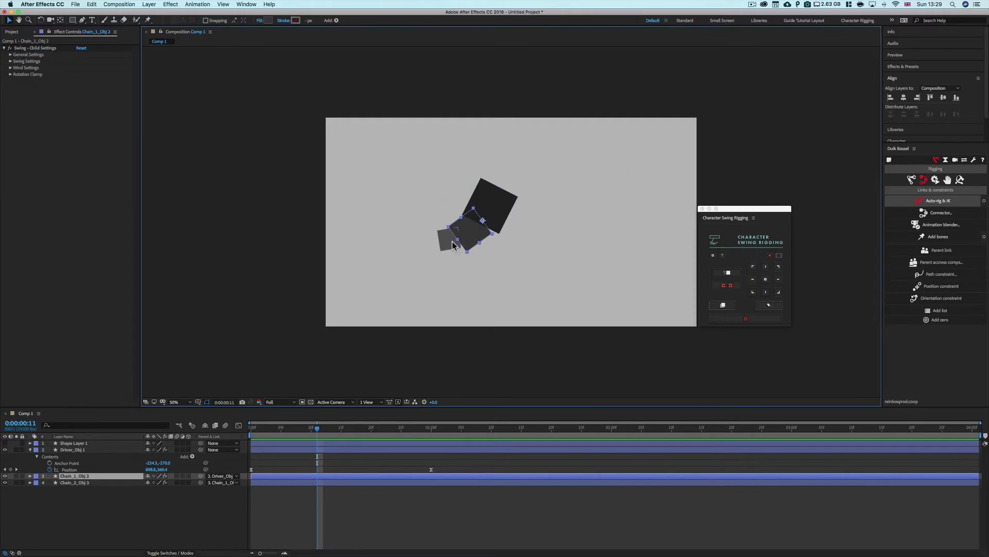
shift+click(452, 245)
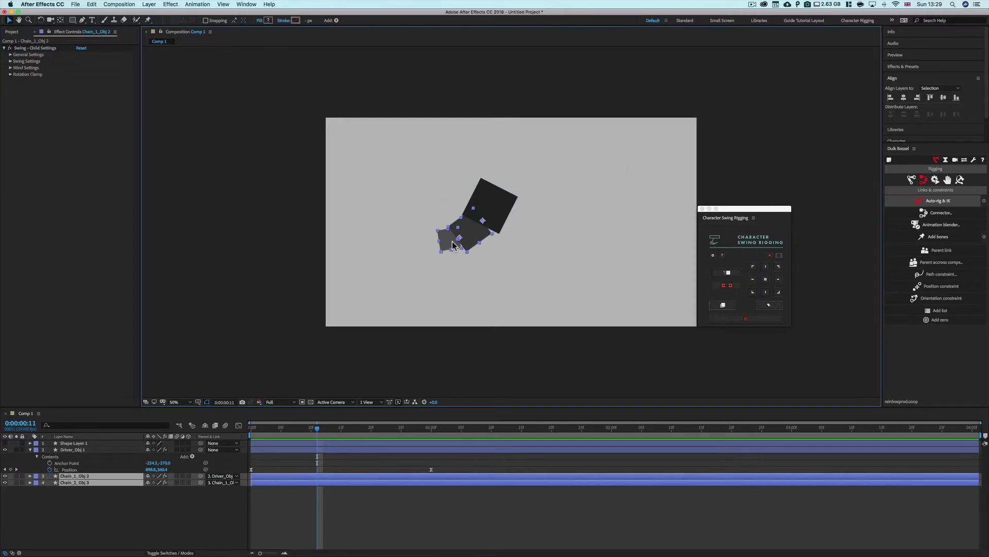
click(483, 206)
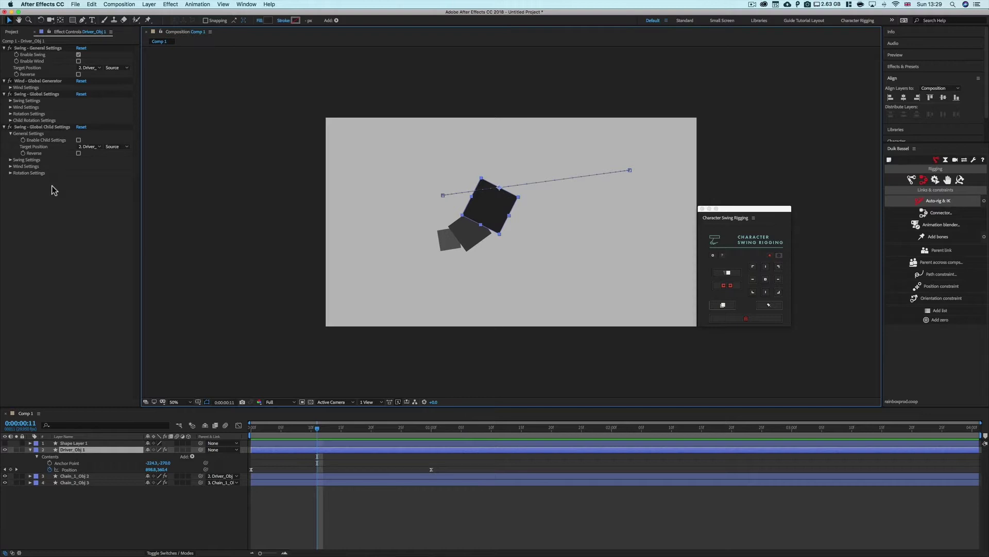
click(79, 139)
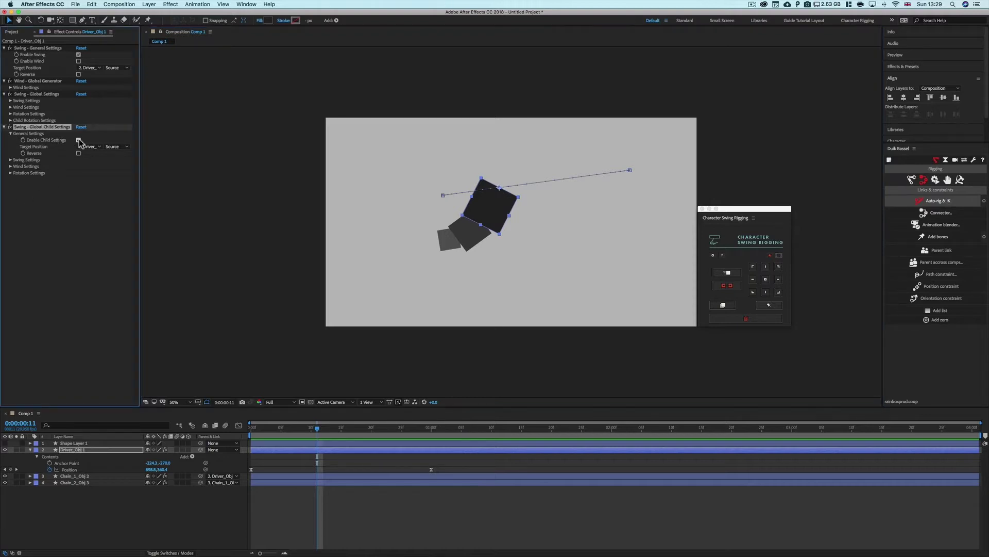
click(85, 253)
drag(317, 430, 354, 431)
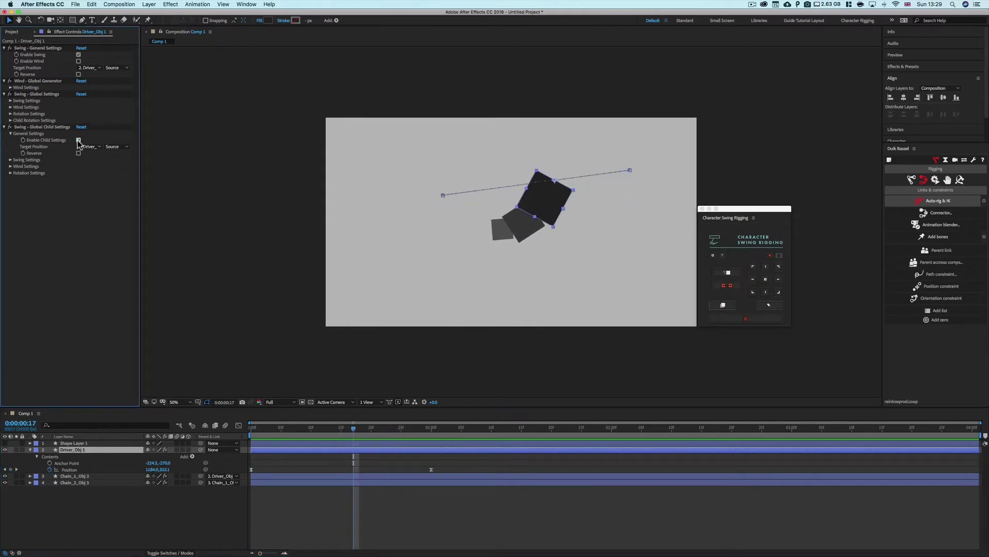
- Expand the Swing, Wind and Rotation Settings of Swing - Global Child Settings and view the Target Position choices
click(78, 140)
click(92, 258)
click(11, 160)
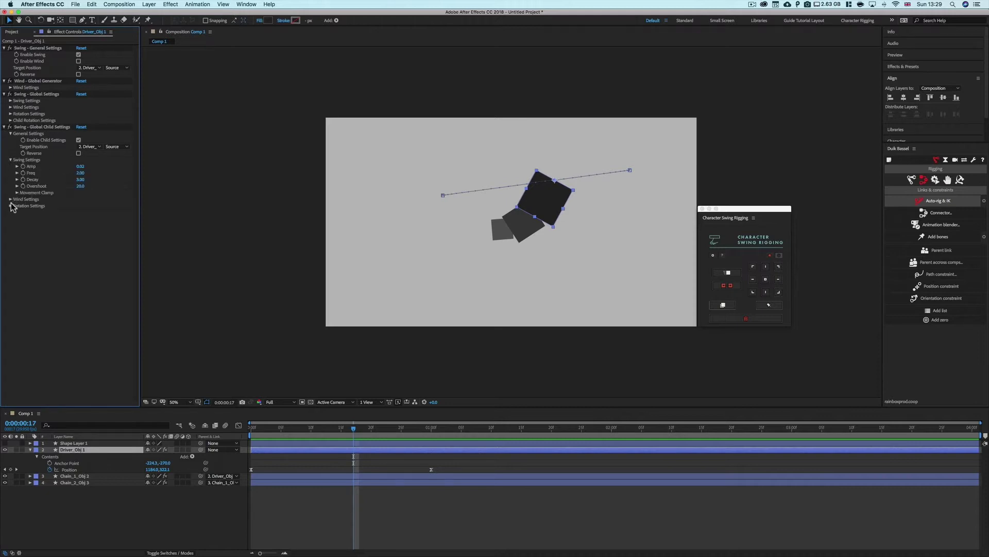
click(11, 200)
click(11, 235)
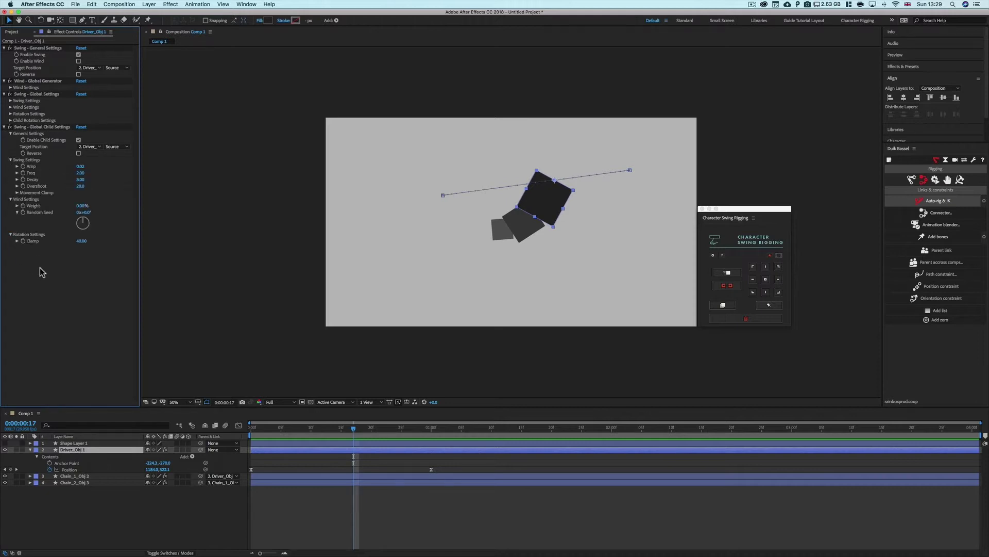
click(93, 147)
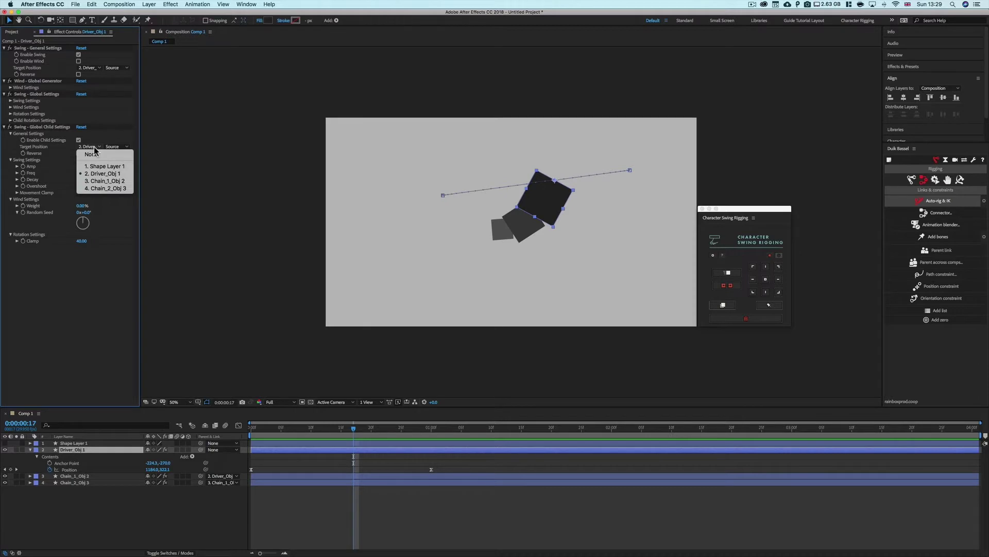
click(90, 279)
- Set the global child swing Freq to 5 and Decay to 0, and preview the animation from the first frame
drag(349, 440, 295, 444)
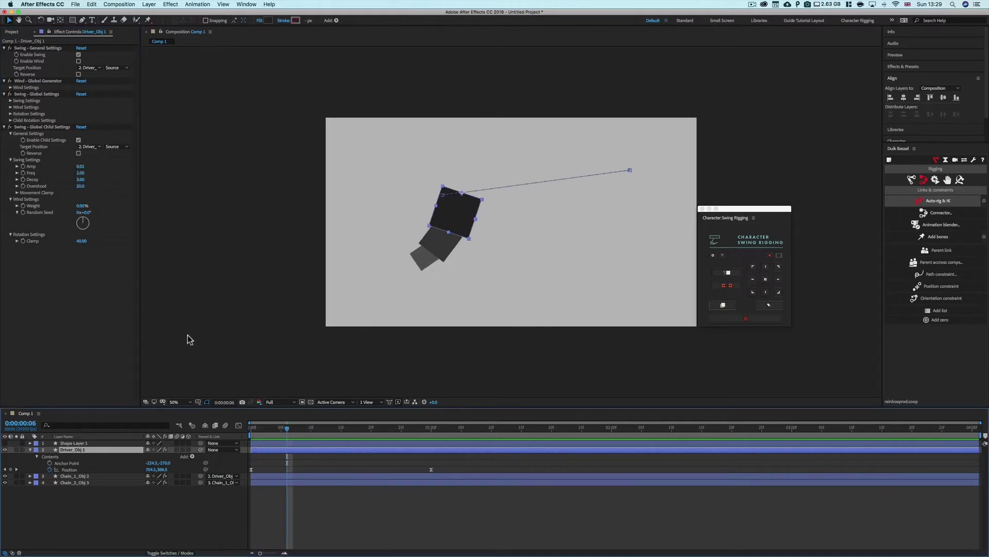
click(80, 173)
text(5)
key(Return)
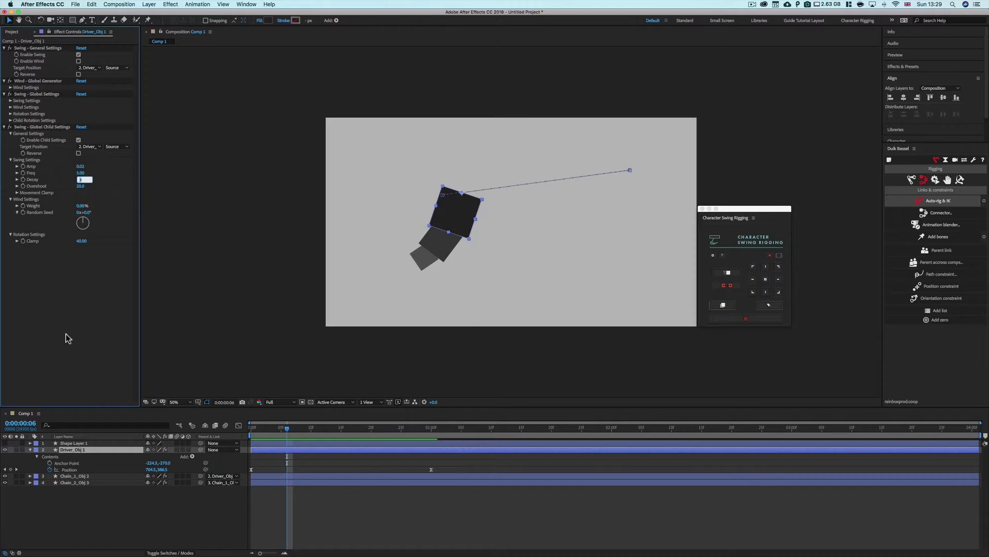
key(Return)
key(space)
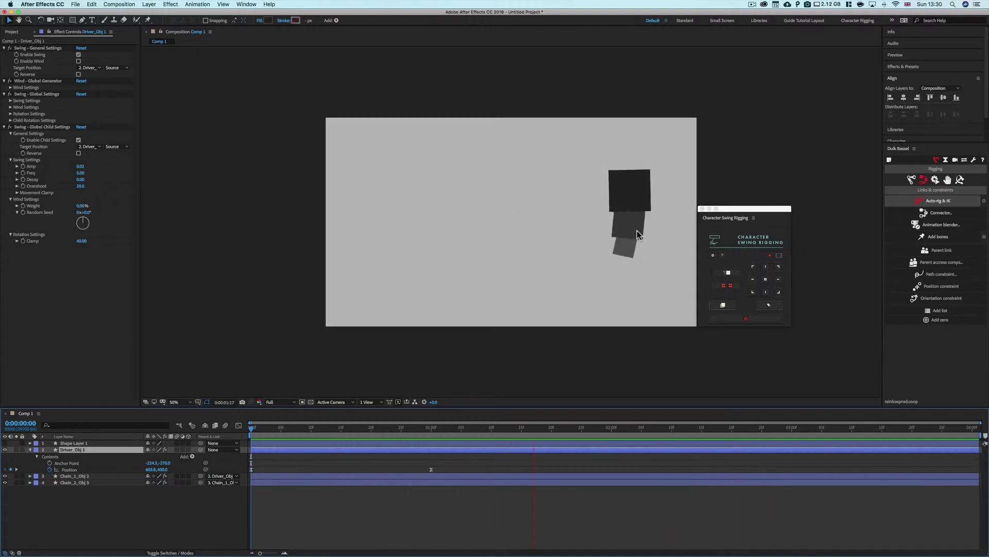
key(space)
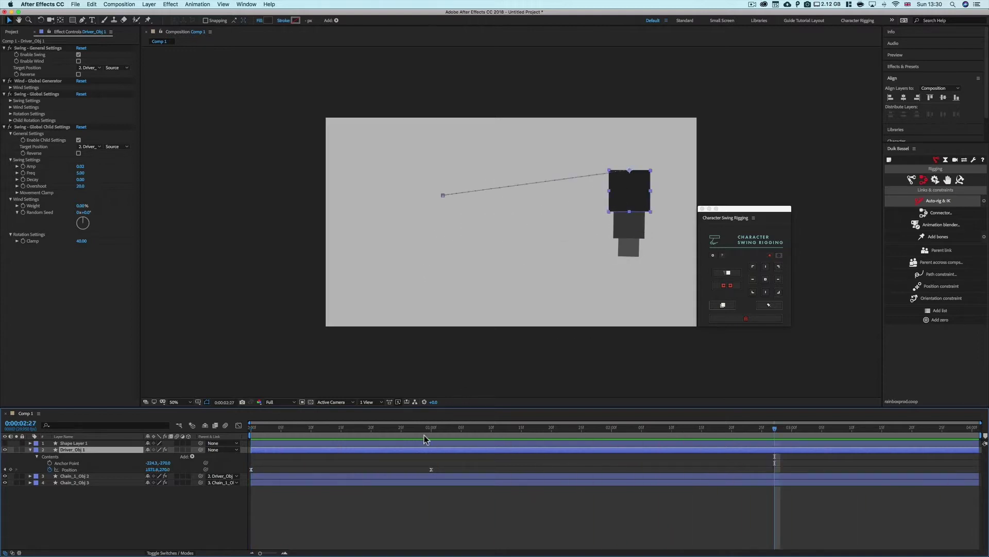
- Scrub back to frame 3 and reset the Swing - Global Child Settings effect
drag(432, 429, 269, 441)
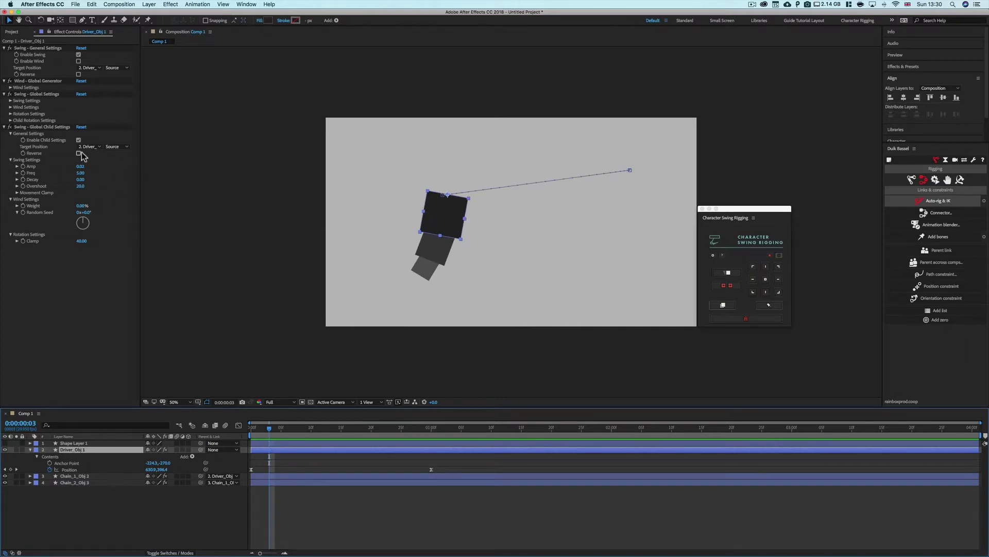
click(82, 128)
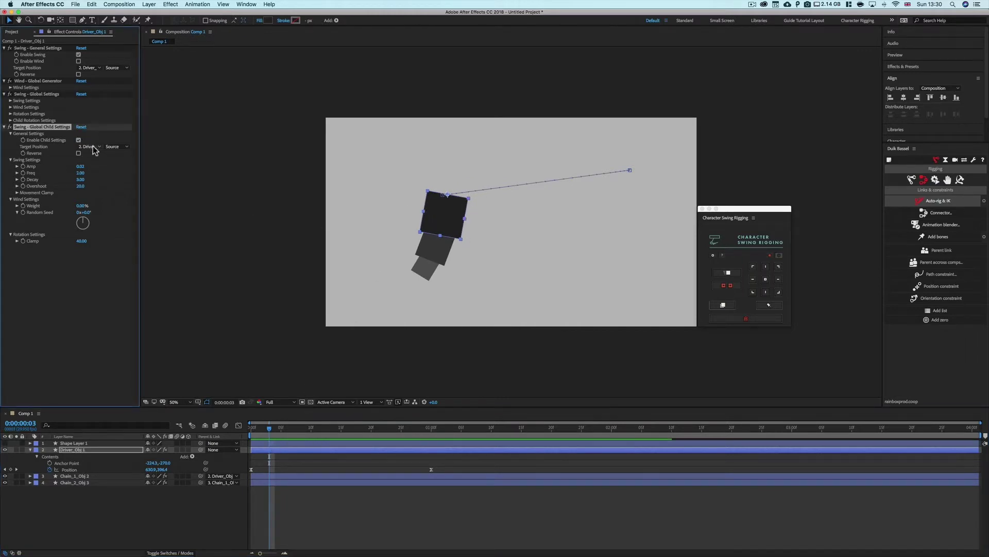
- Make Shape Layer 1 visible and set a Position keyframe for it at frame 3
click(77, 443)
click(5, 444)
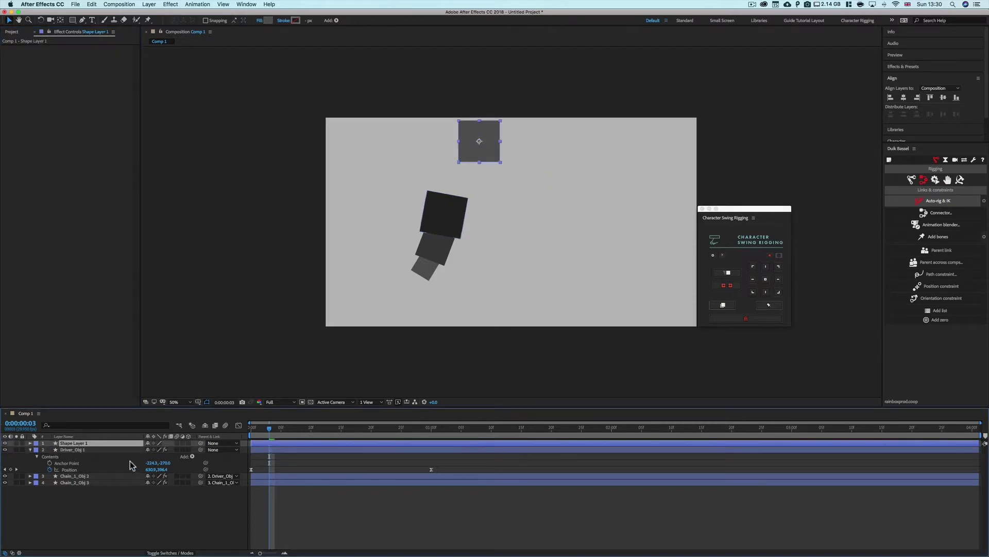
key(p)
click(50, 450)
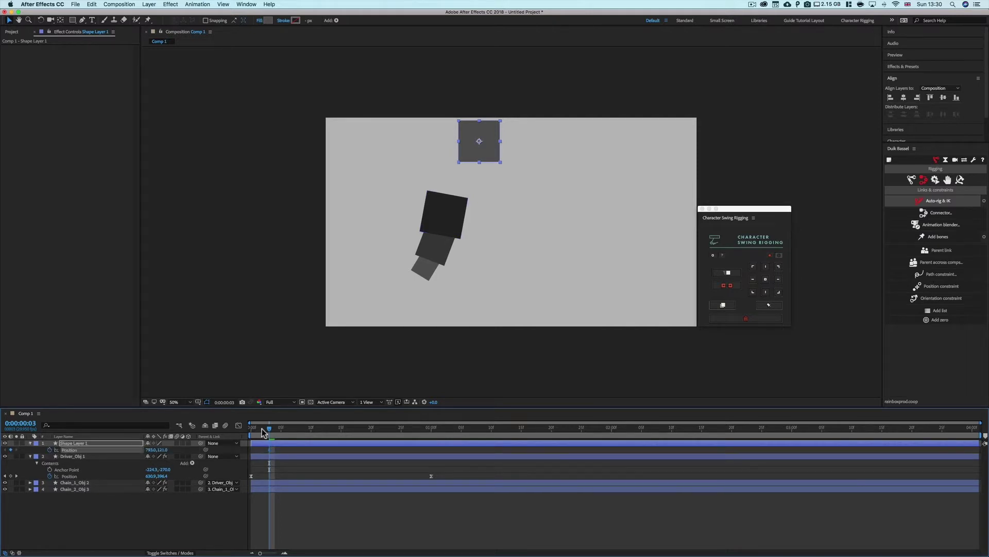
- Animate Shape Layer 1 sideways to position 1209, 121, with eased keyframes at frames 7 and 14, and preview the motion
drag(262, 428, 311, 428)
drag(489, 152, 566, 152)
click(321, 452)
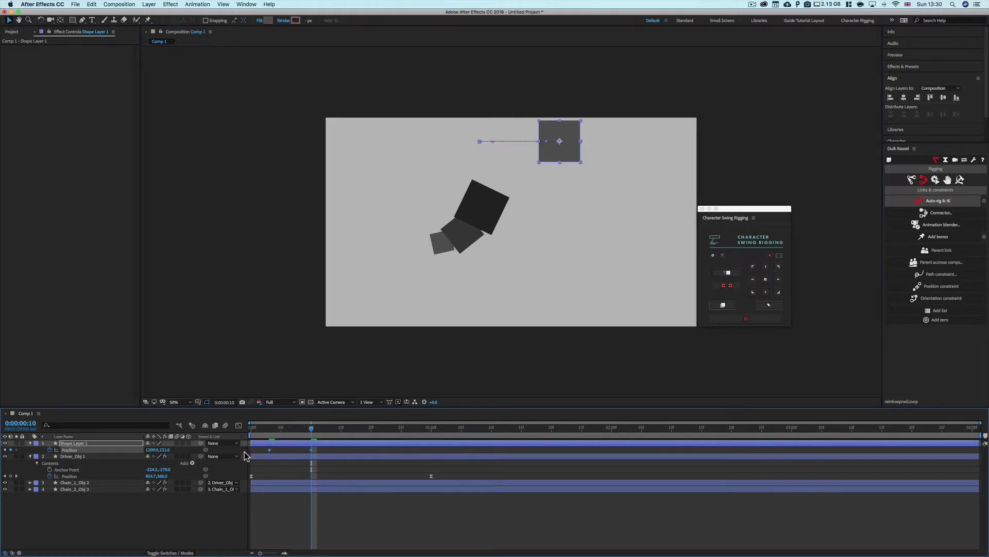
drag(267, 448, 305, 450)
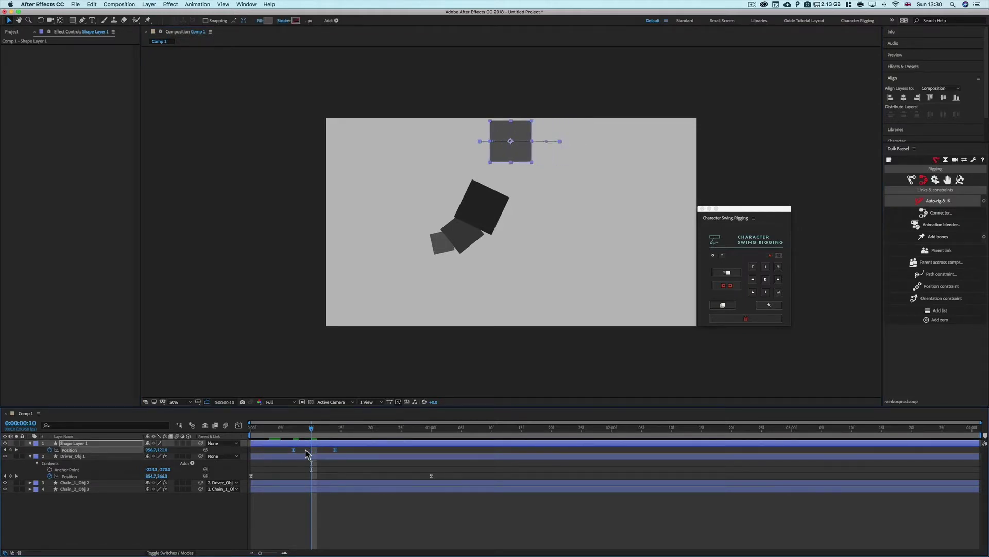
key(space)
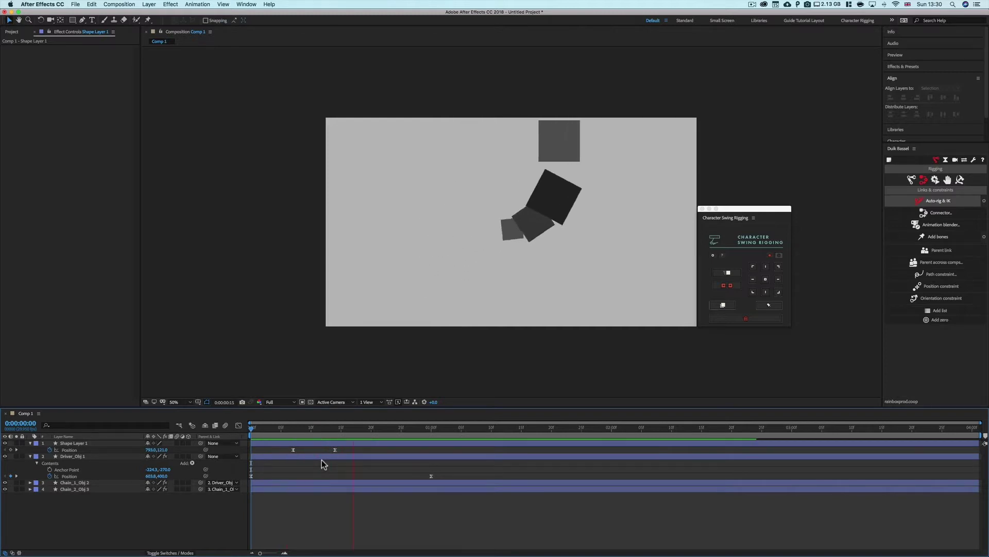
- At frame 7, set Driver_Obj 1's Target Position in Swing - Global Child Settings to Shape Layer 1
drag(308, 438, 293, 453)
click(293, 455)
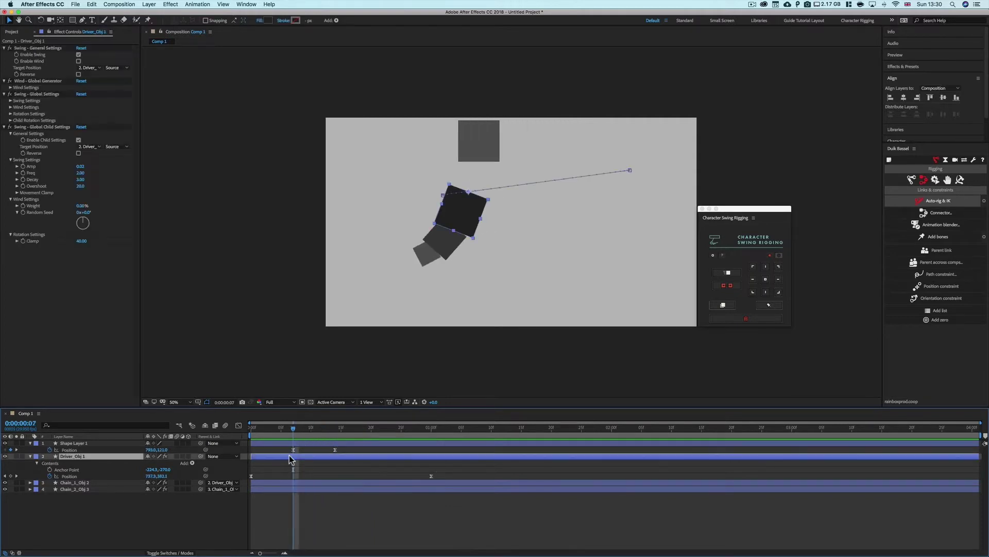
click(95, 147)
click(105, 166)
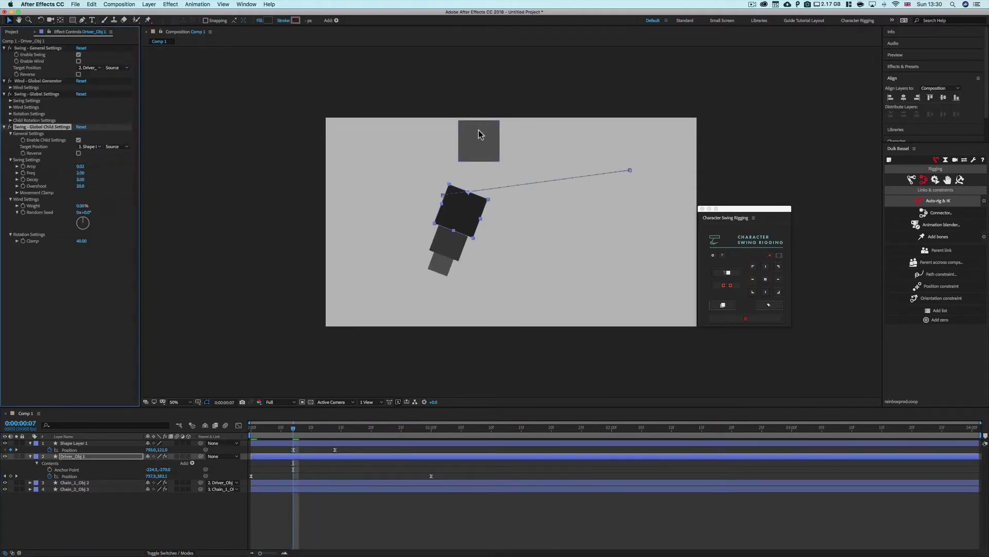
- Scrub and play the animation to examine how the child chain reacts to Shape Layer 1's movement
key(F2)
drag(293, 429, 455, 433)
key(Home)
key(space)
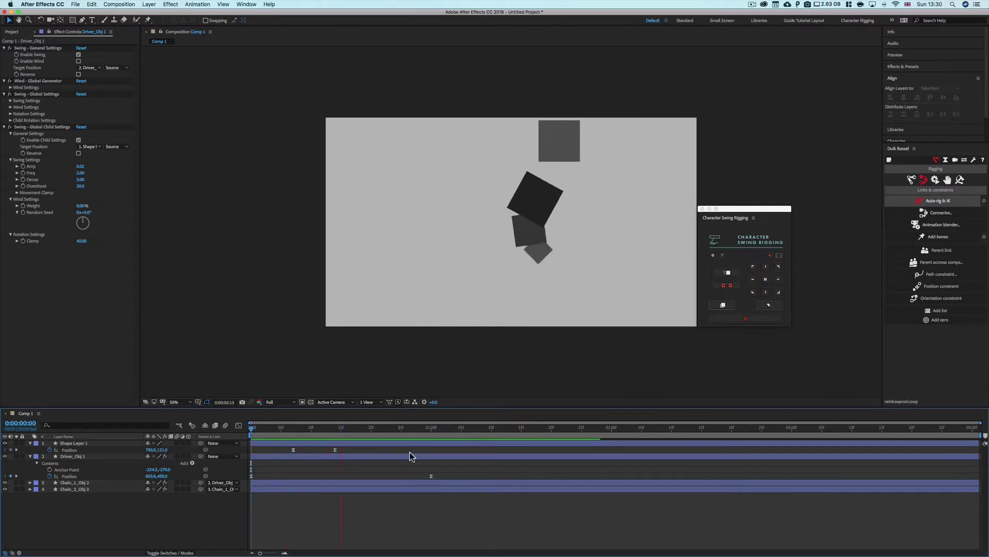
mouse_move(269, 428)
mouse_down()
mouse_move(322, 430)
mouse_move(253, 430)
mouse_move(263, 431)
mouse_up()
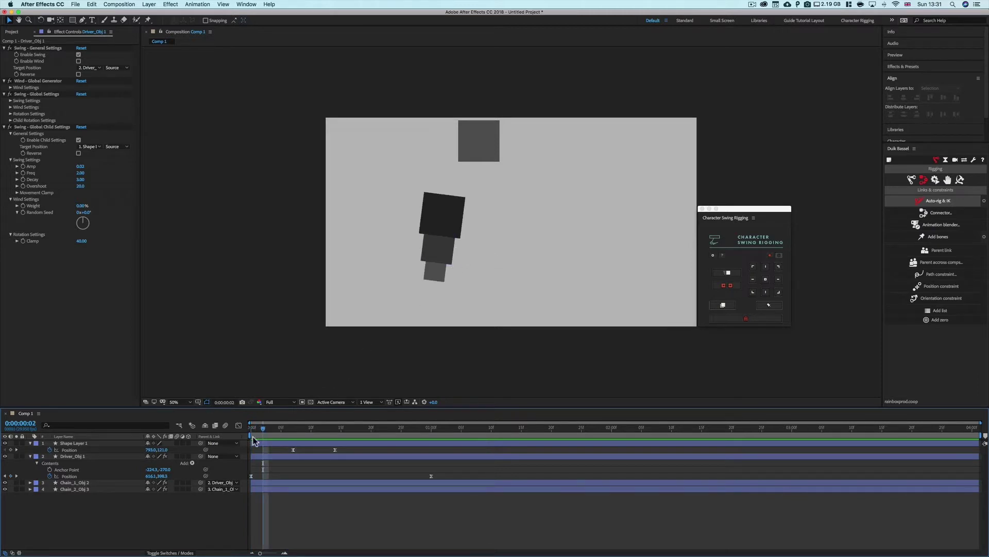
mouse_move(267, 427)
mouse_down()
mouse_move(419, 426)
mouse_move(276, 431)
mouse_up()
key(space)
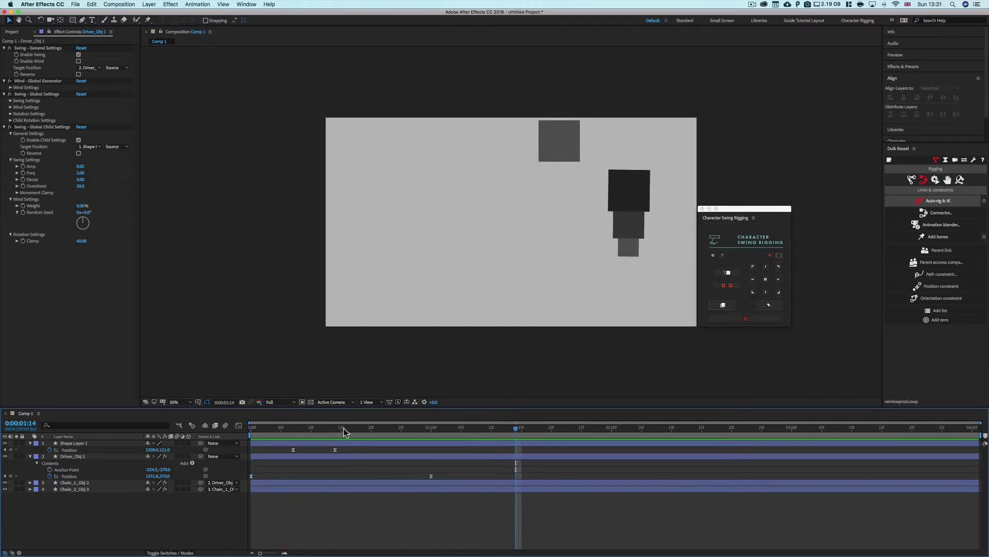
key(space)
- Set the Target Position in Swing - Global Child Settings back to Driver_Obj 1
click(99, 146)
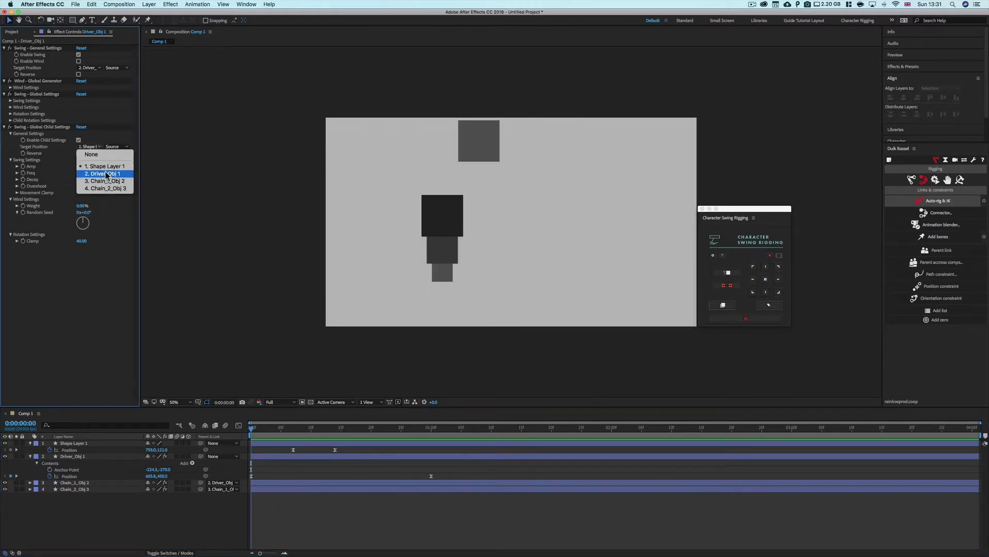
click(103, 172)
click(454, 210)
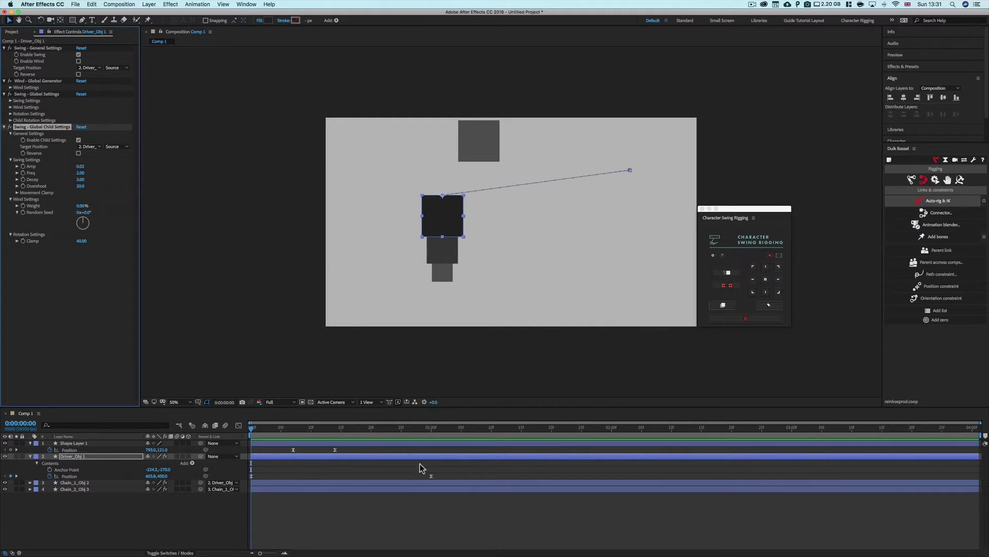
- Delete both Position keyframes of Shape Layer 1 and reselect Driver_Obj 1
drag(366, 450, 264, 450)
key(Delete)
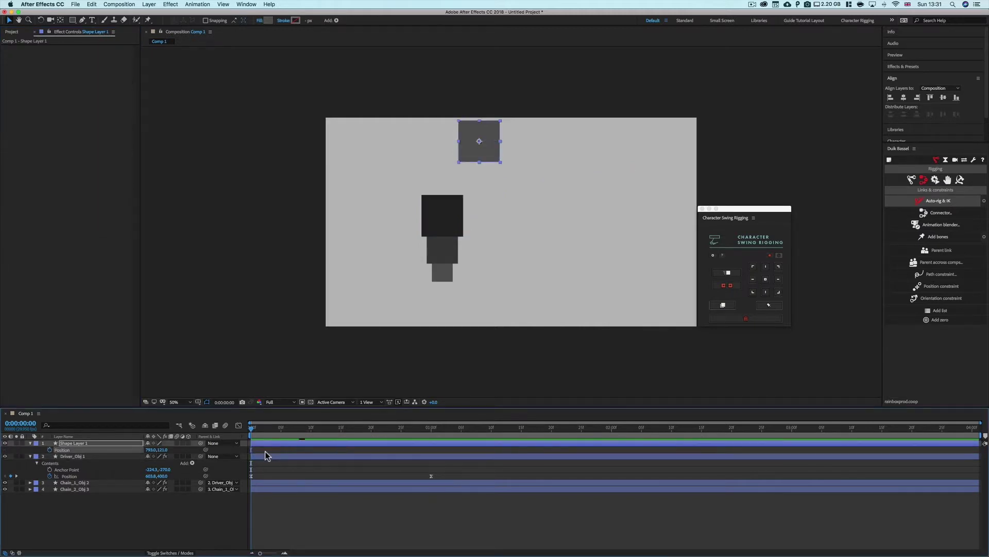
click(262, 456)
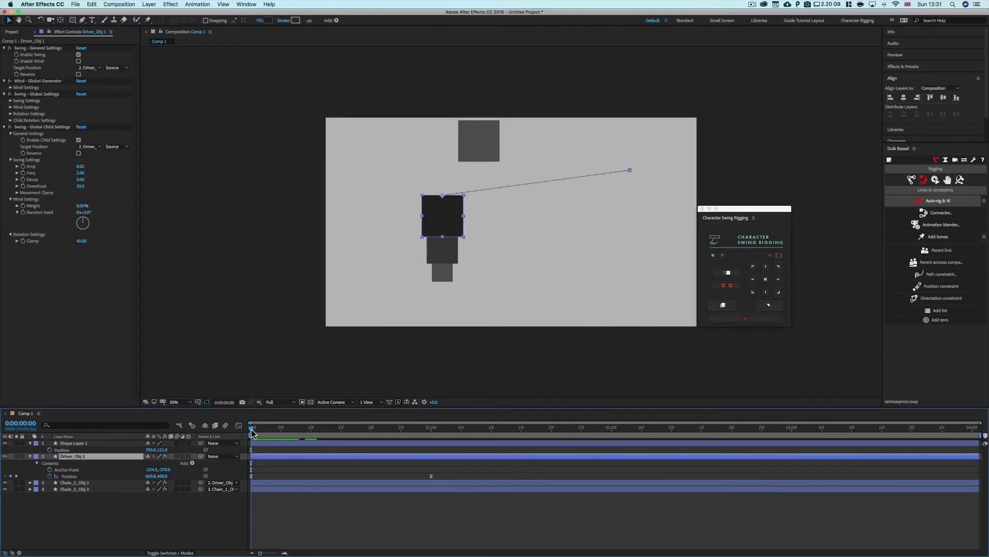
- Scrub to frame 6 and view the Rotation Settings under Swing - Global Settings
drag(251, 428, 286, 435)
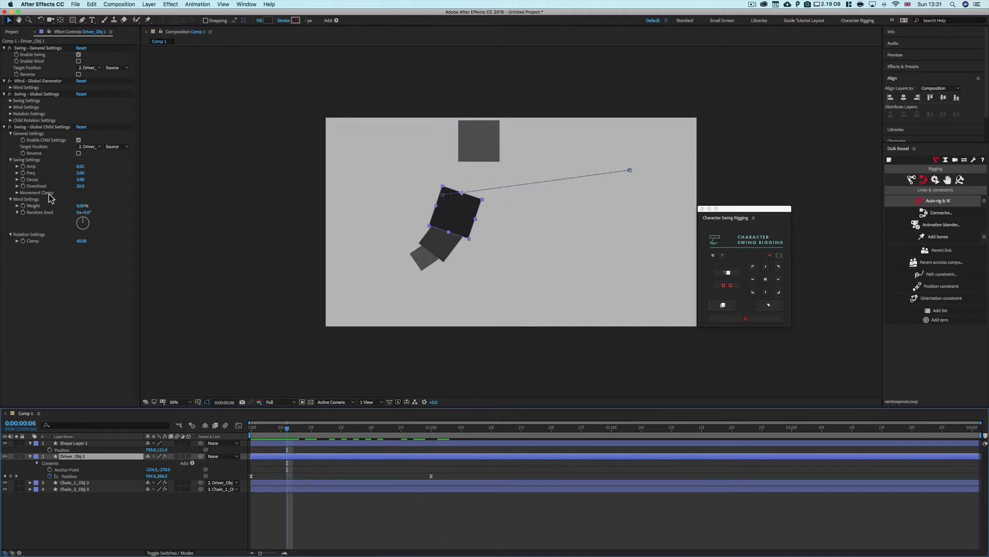
click(10, 114)
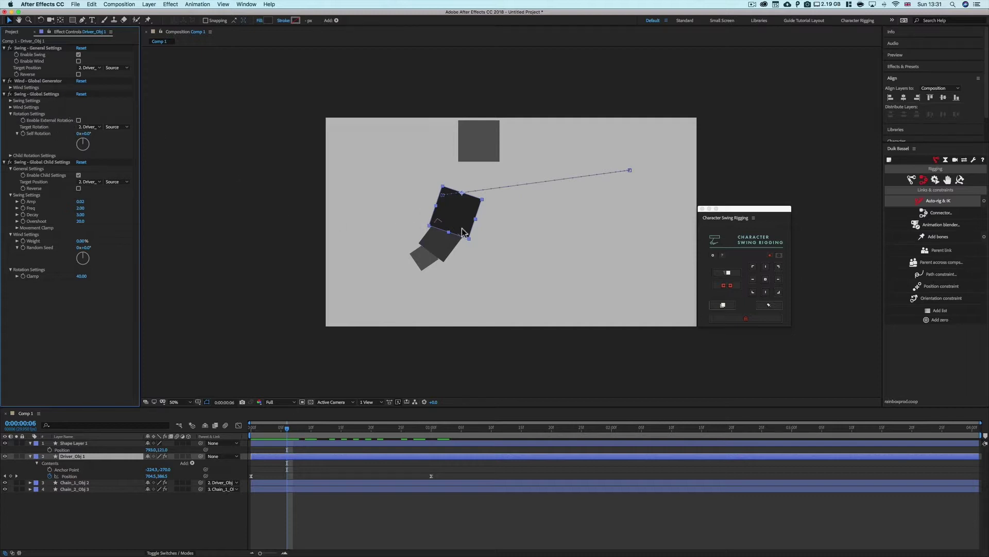
click(10, 114)
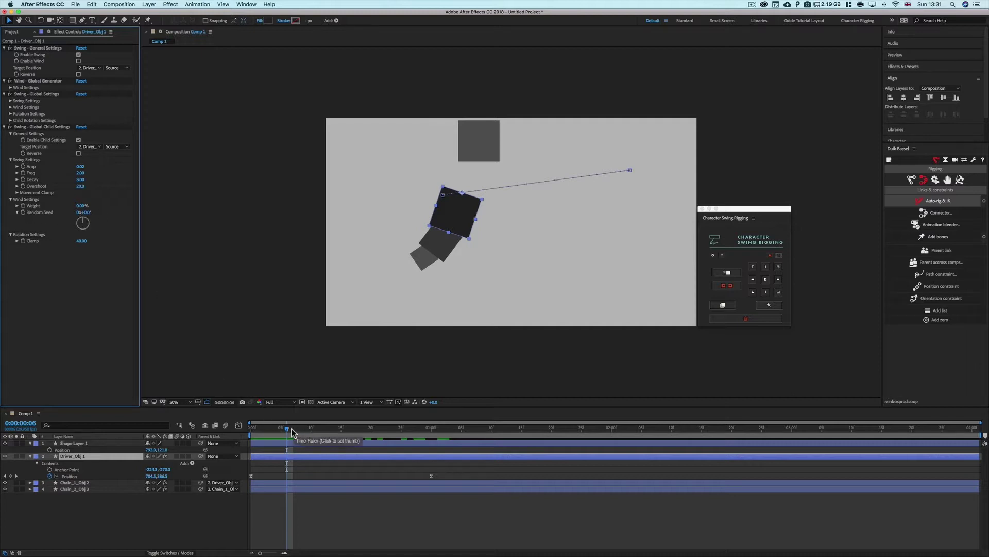
- Return to the first frame and delete Driver_Obj 1's Position keyframe at one second
drag(292, 432, 251, 431)
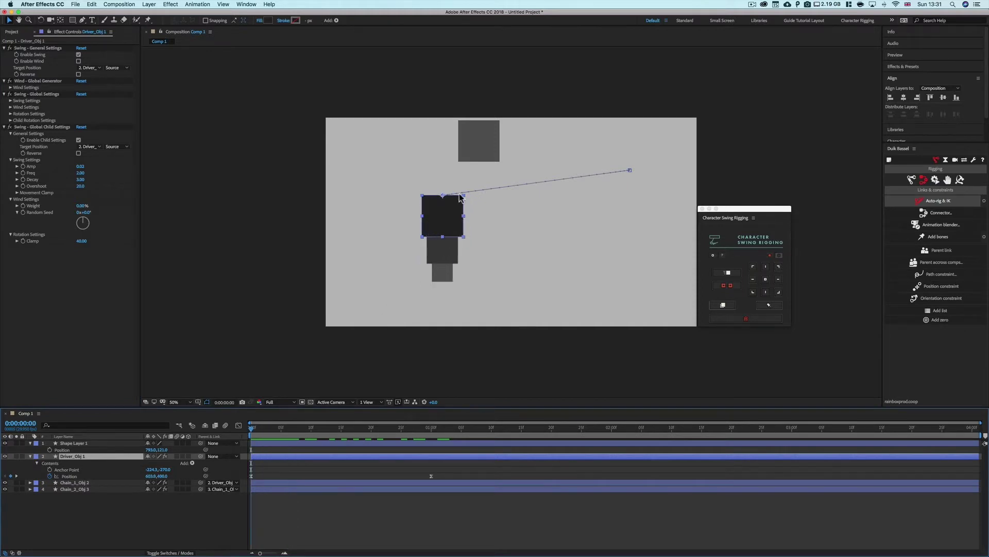
click(438, 475)
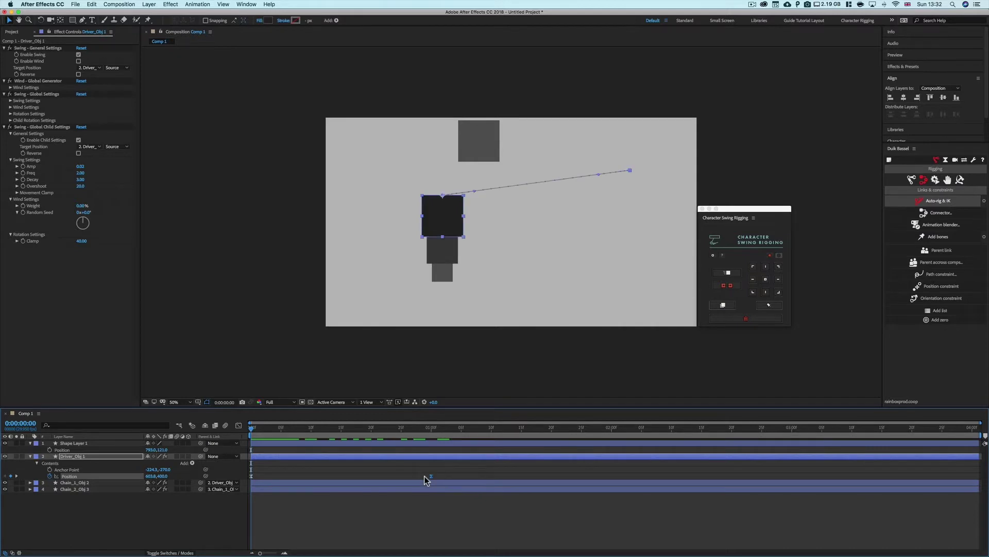
click(425, 475)
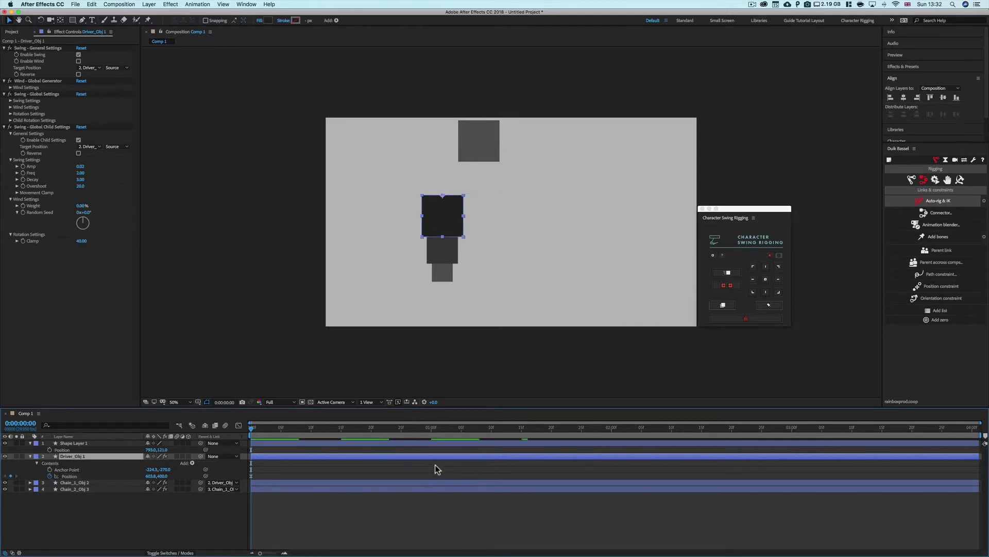
- Turn on Enable Wind in Swing - General Settings and view the Wind - Global Generator's Wind Settings
click(10, 88)
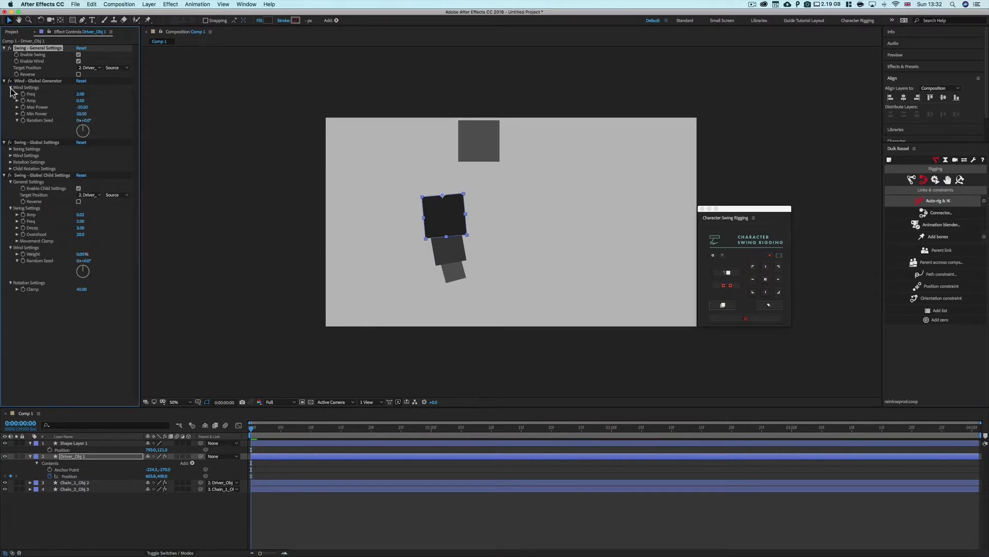
click(11, 88)
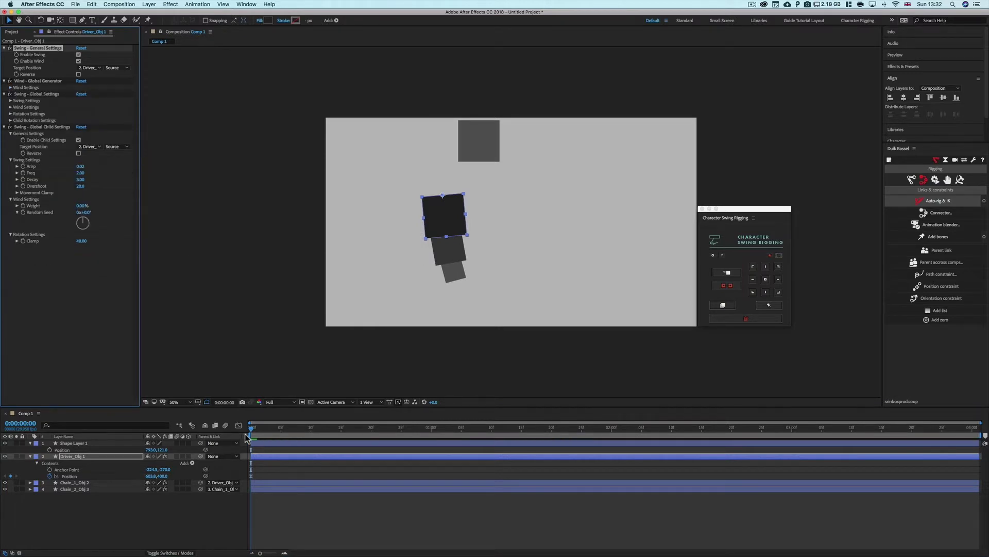
- Scrub through the wind-driven chain motion and stop at frame 6 with Driver_Obj 1 selected
drag(249, 428, 546, 433)
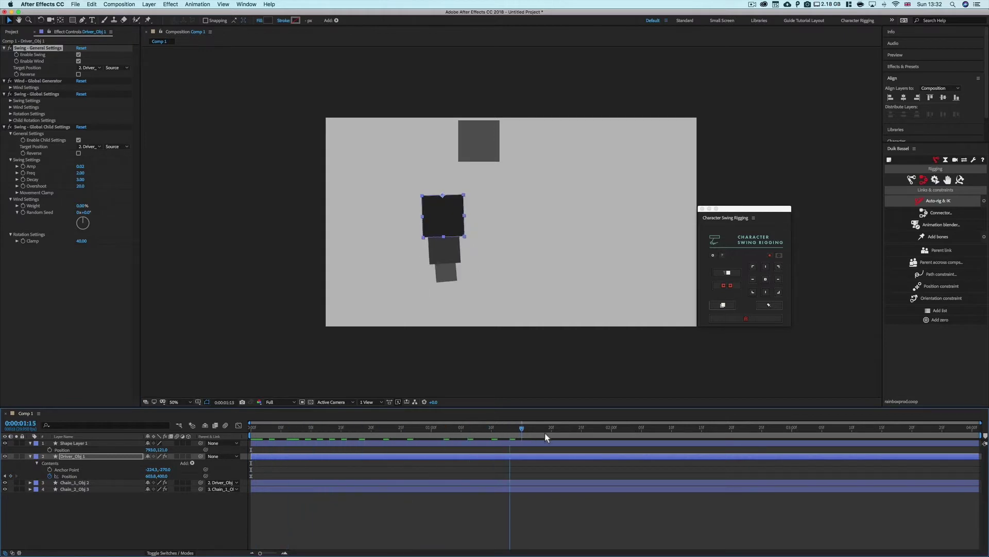
key(space)
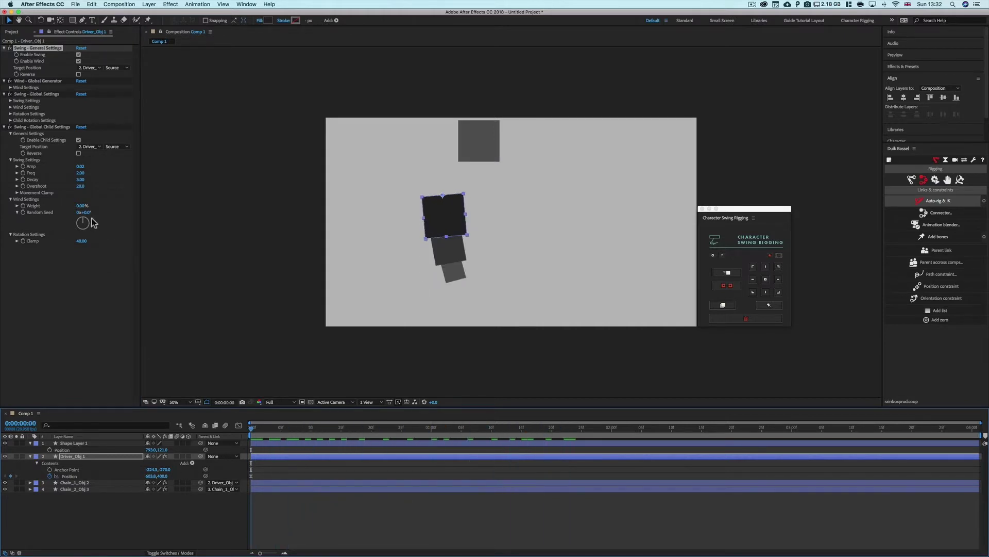
drag(256, 430, 287, 429)
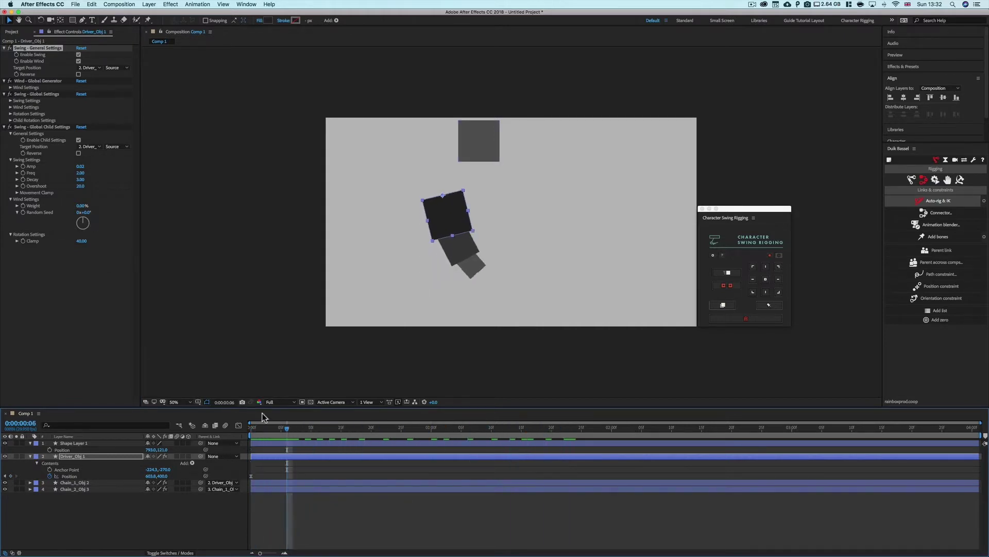
click(82, 301)
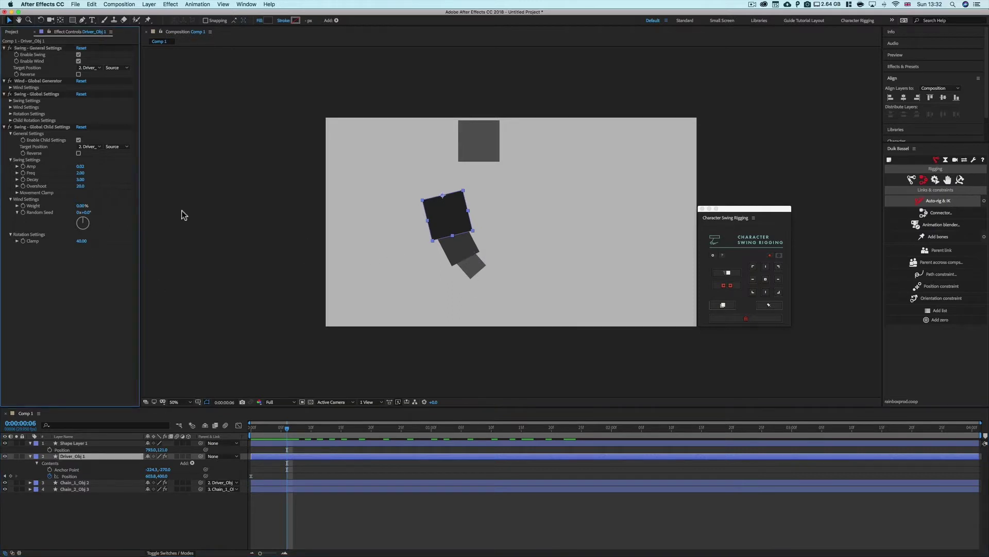
- Set the Wind Settings Weight in Swing - Global Child Settings to 66.40% and scrub the timeline back to frame 1
click(17, 206)
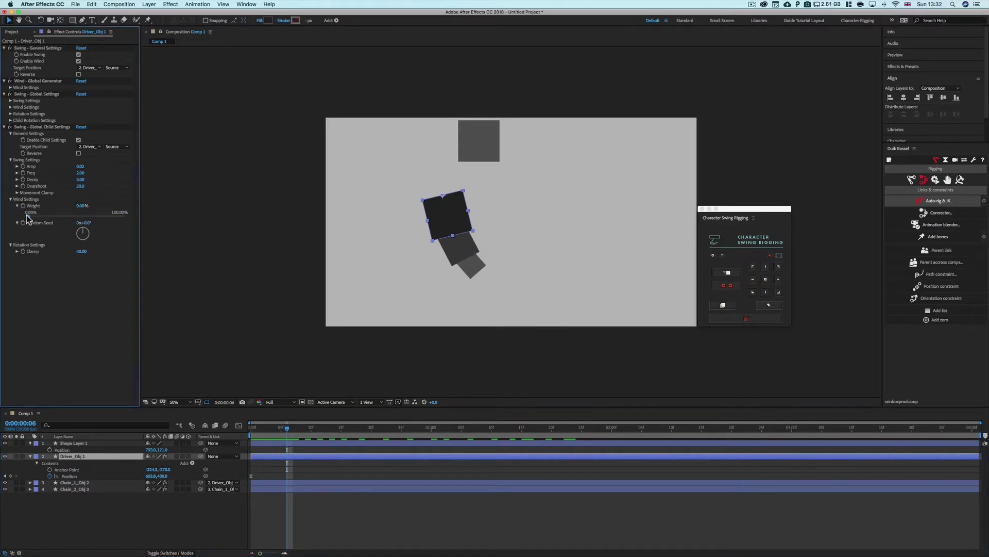
drag(27, 216, 91, 215)
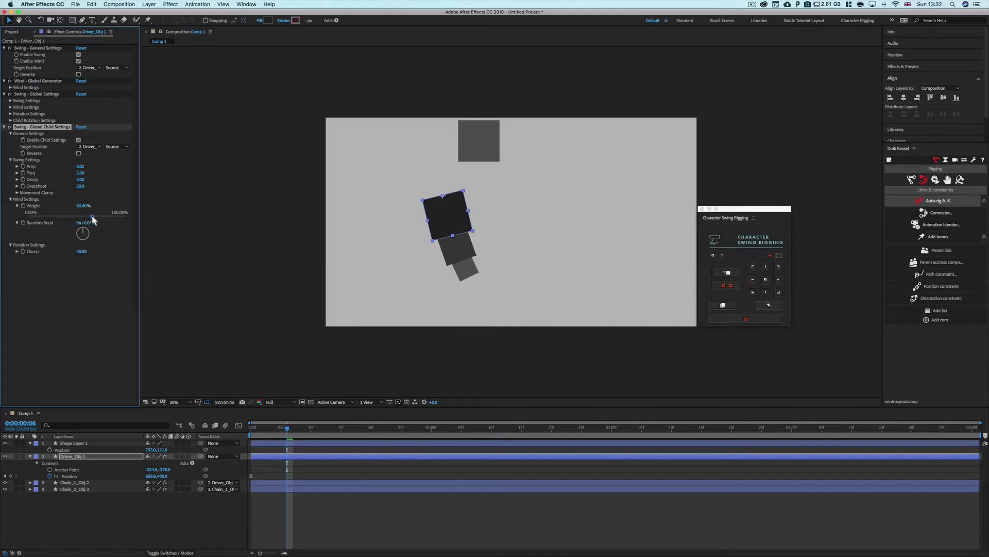
click(92, 320)
drag(295, 434, 256, 432)
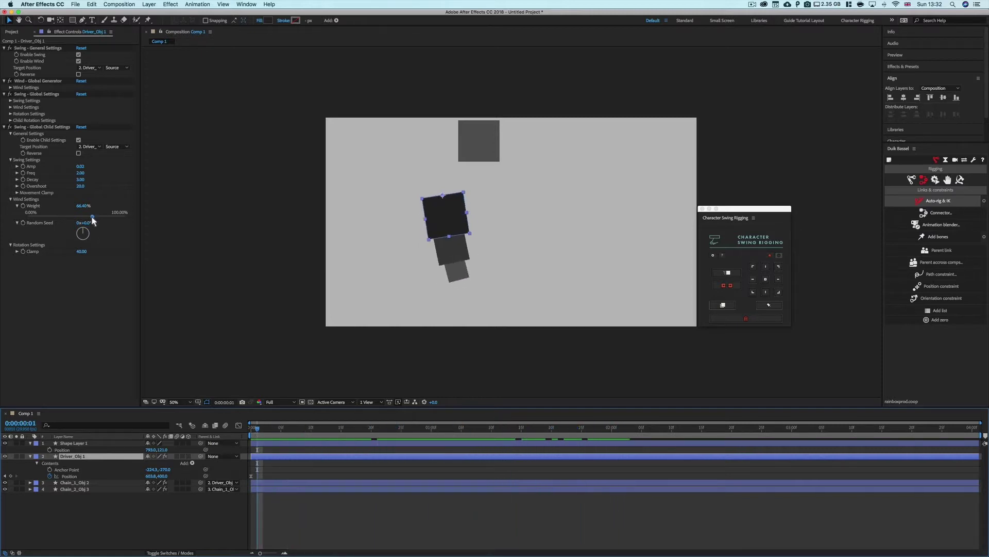
- Set the wind Weight to 58.80% in Swing - Global Settings and 9.60% in Swing - Global Child Settings, and scrub to preview the motion
drag(92, 218, 2, 224)
click(12, 107)
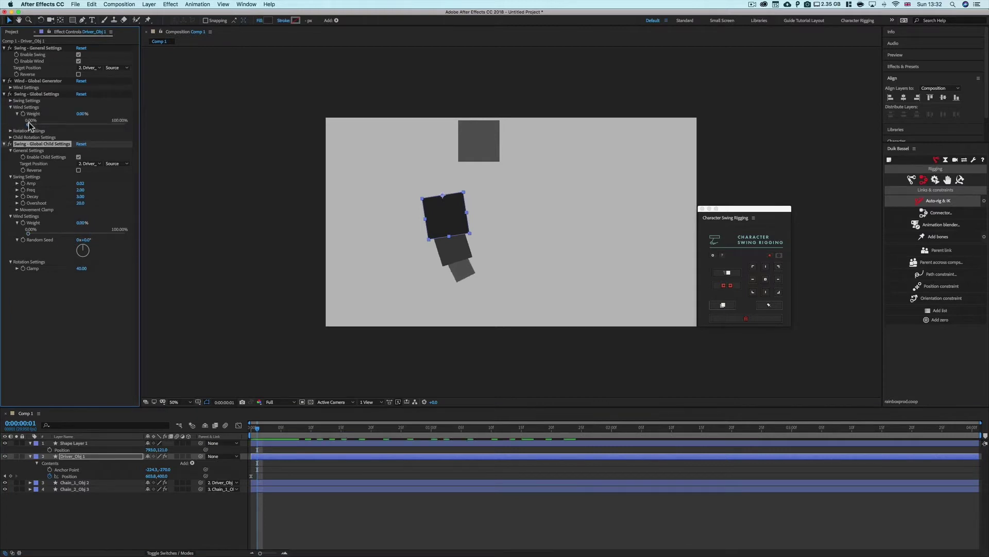
drag(29, 123, 84, 123)
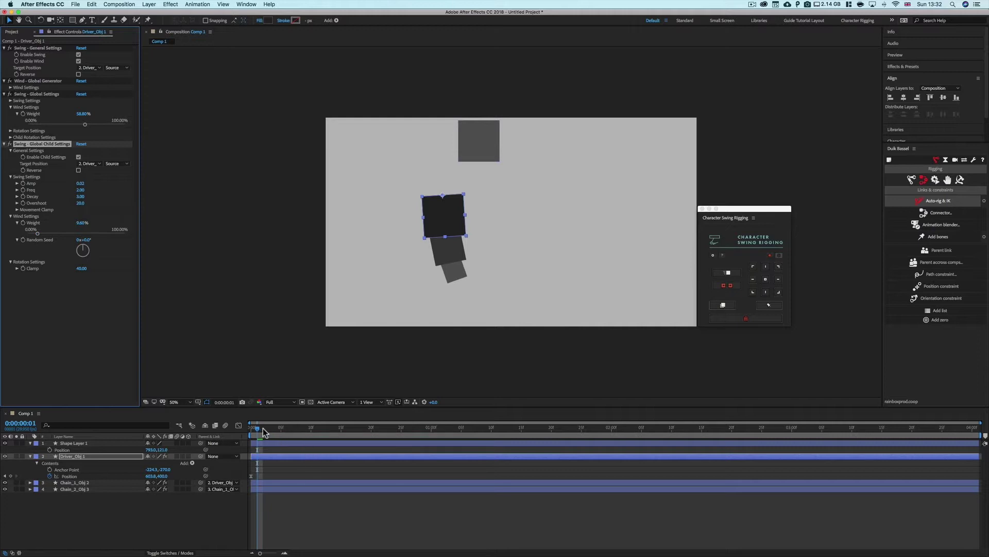
drag(263, 427, 294, 447)
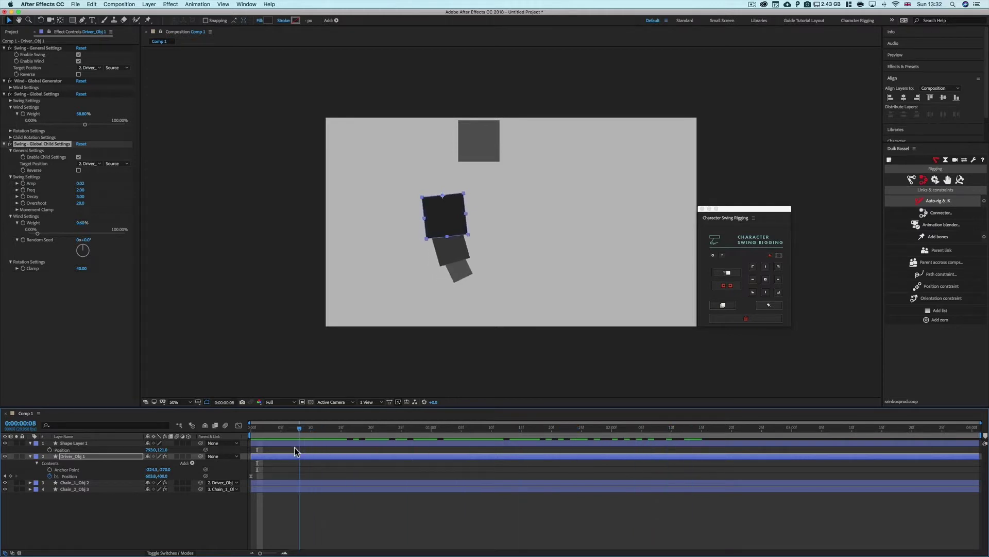
- Set the Random Seed of Wind - Global Generator to 3° and scrub to one second
click(9, 88)
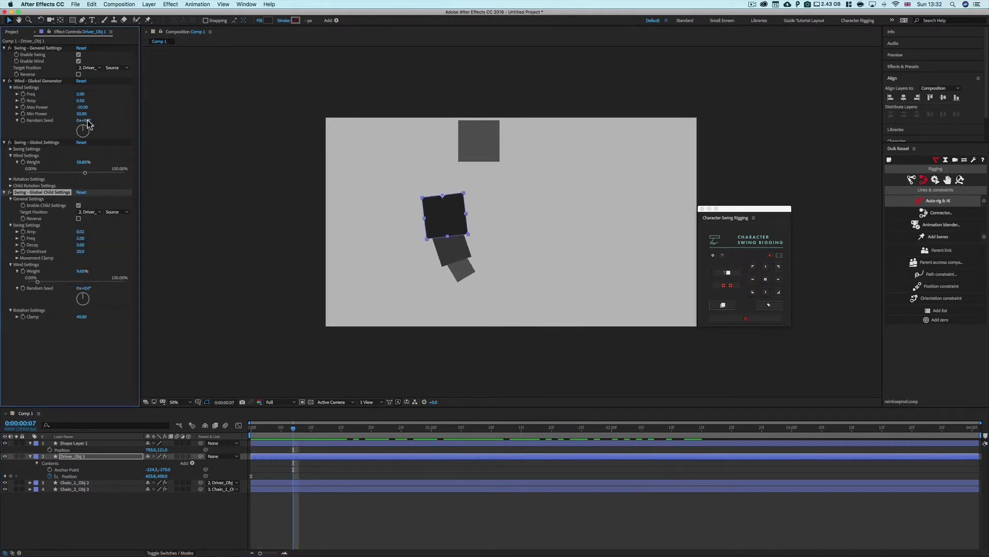
click(86, 120)
text(3)
key(Return)
drag(293, 428, 433, 437)
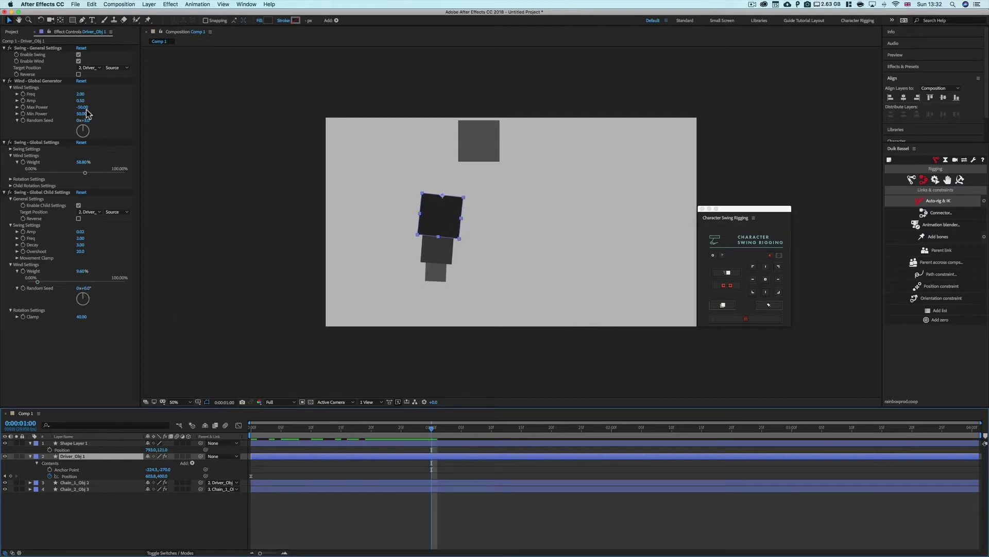
- Try Random Seeds of 28° in Wind - Global Generator and 46° in Swing - Global Child Settings, and return both to 0° and the playhead to the first frame
drag(87, 121, 94, 120)
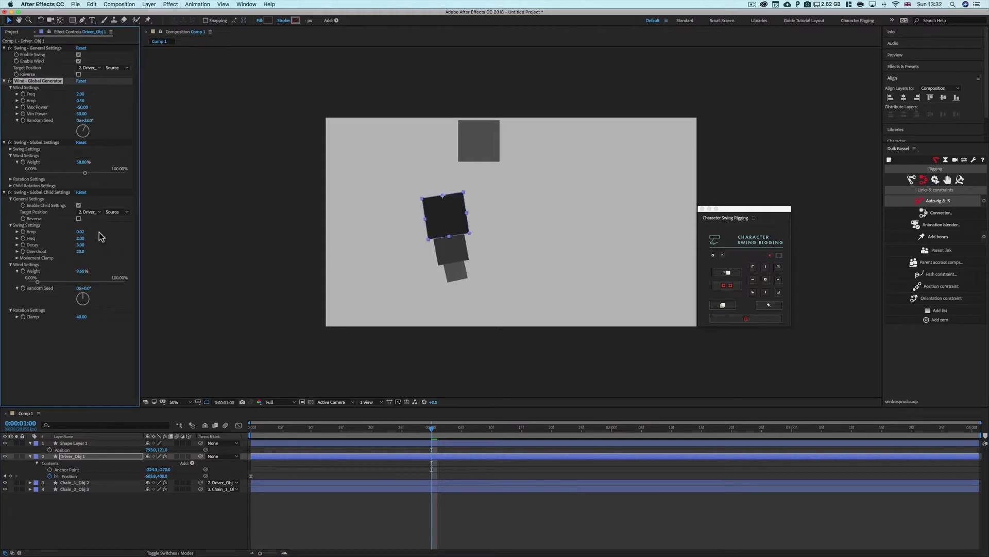
mouse_move(88, 289)
mouse_down()
mouse_move(144, 289)
mouse_move(104, 290)
mouse_up()
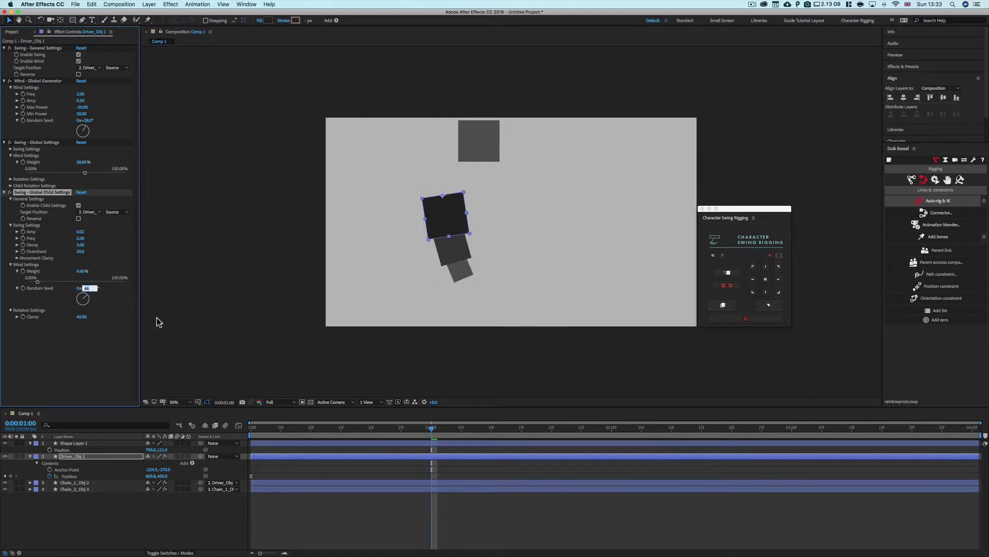
text(0)
key(Tab)
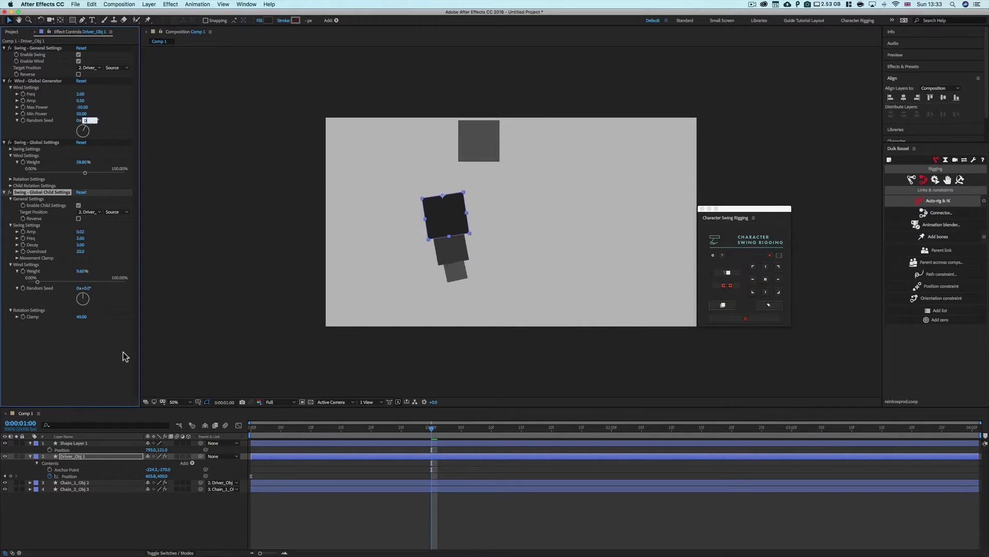
text(0)
click(107, 369)
drag(430, 434, 252, 438)
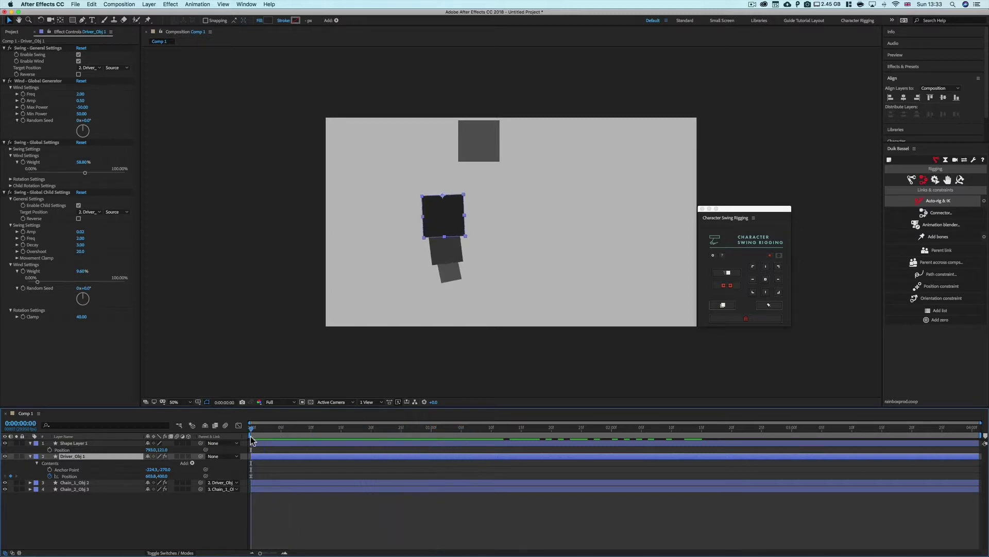
- Reset the Swing - Global Child Settings effect and collapse the Wind Settings of Swing - Global Settings
click(81, 192)
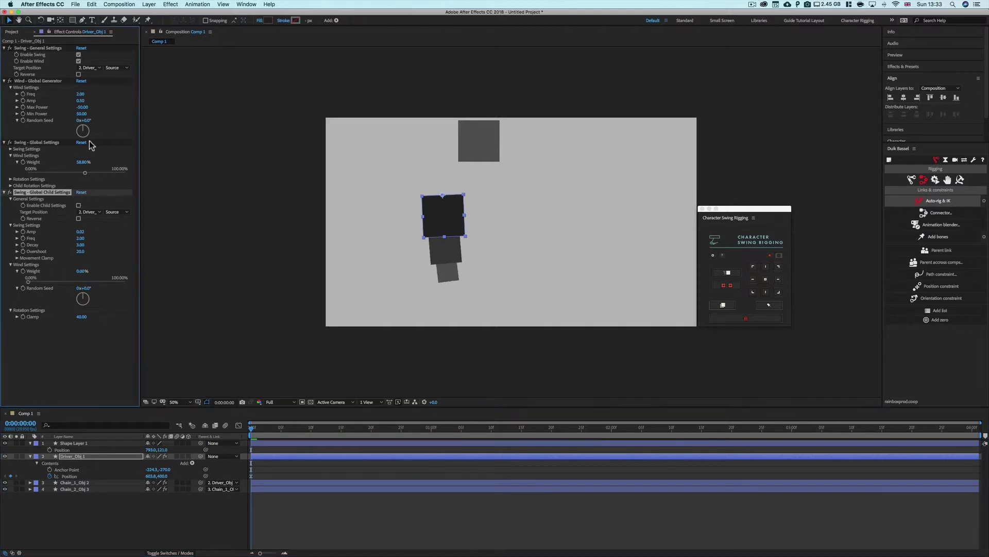
click(84, 173)
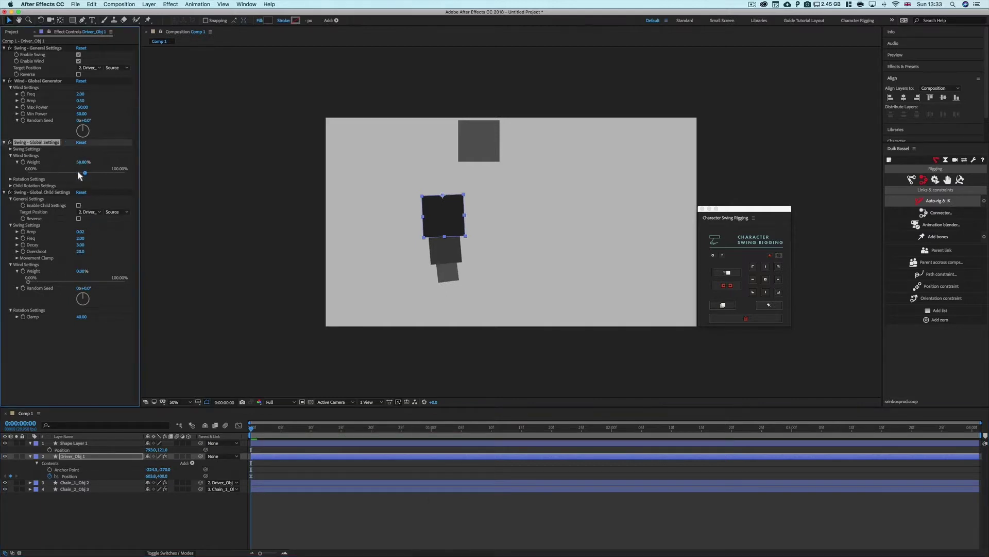
click(11, 155)
click(42, 322)
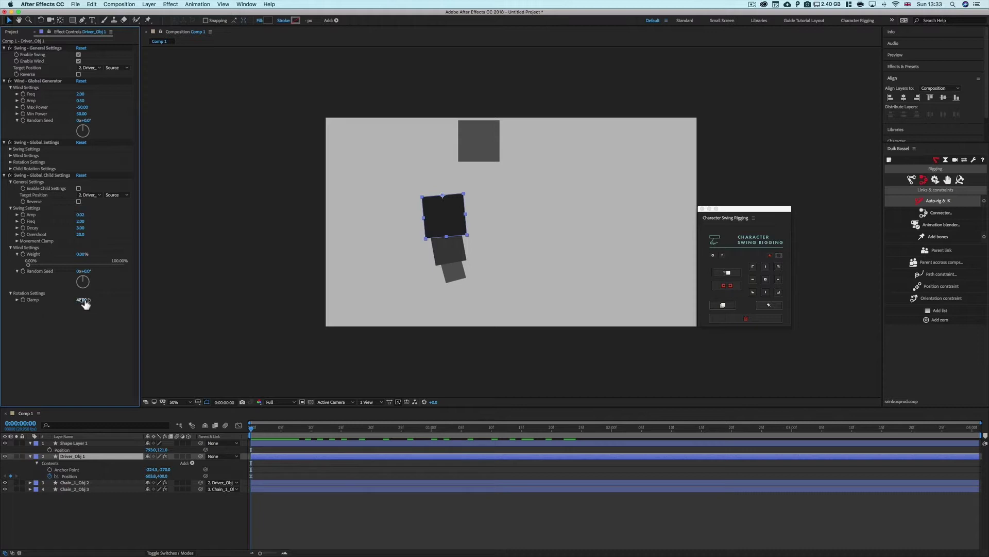
- View the Rotation Clamp in the Child Rotation Settings and the Clamp range in Swing - Global Child Settings
click(10, 161)
click(10, 162)
click(11, 168)
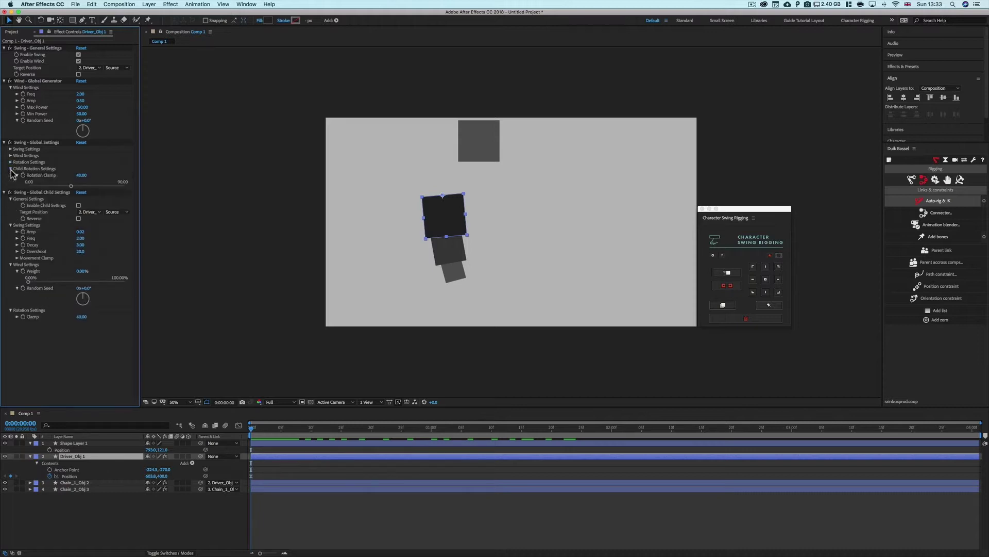
click(17, 317)
- Select the two chain objects below the driver together in the composition
click(448, 254)
click(456, 274)
shift+click(457, 257)
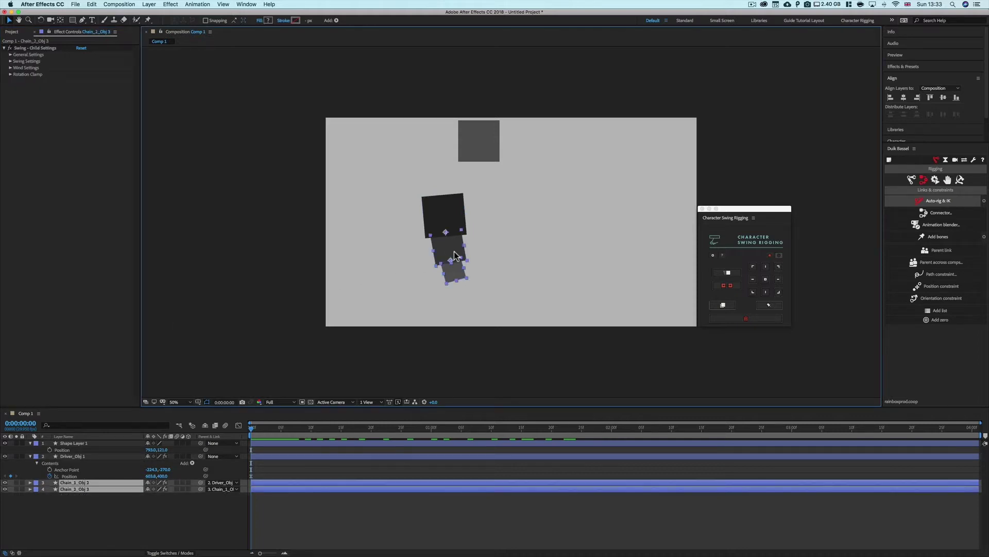
- Reselect Driver_Obj 1, collapse Swing - Global Child Settings and scrub through the chain motion, stopping at frame 2
click(456, 214)
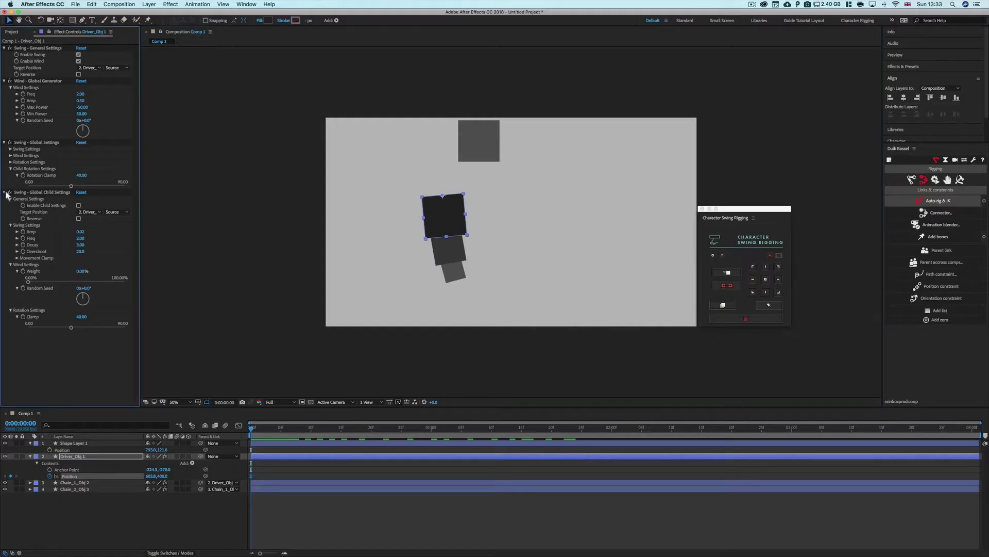
click(5, 192)
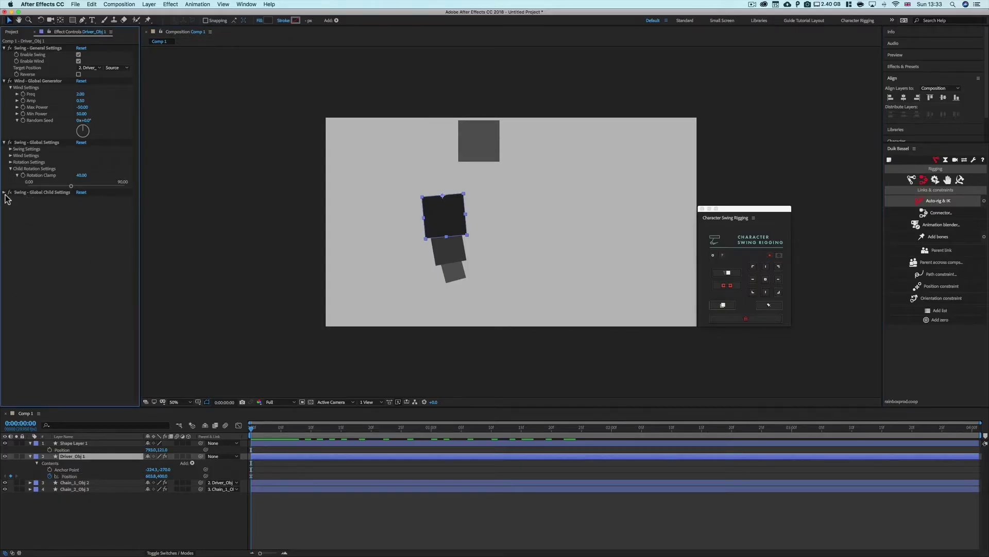
click(4, 192)
click(4, 192)
drag(255, 431, 539, 433)
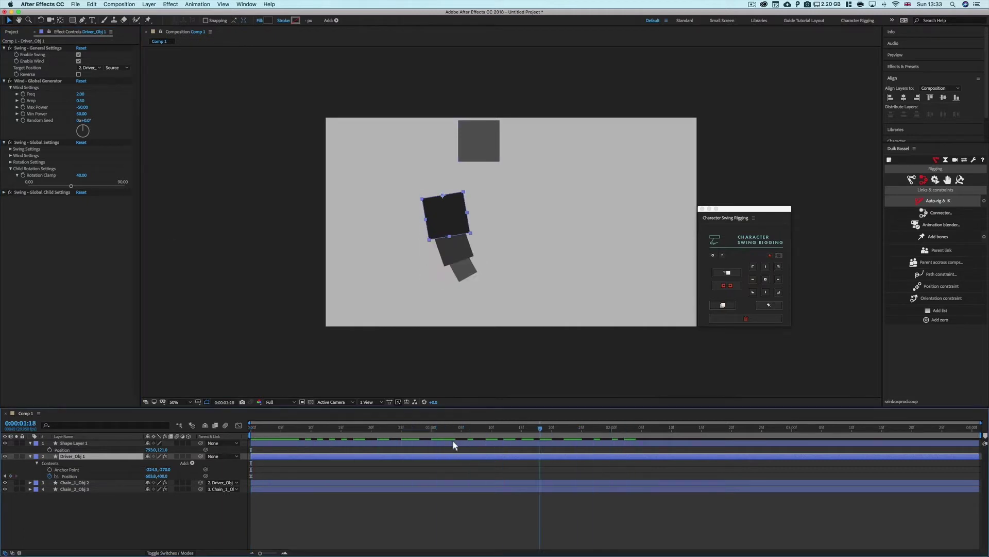
drag(453, 445, 263, 447)
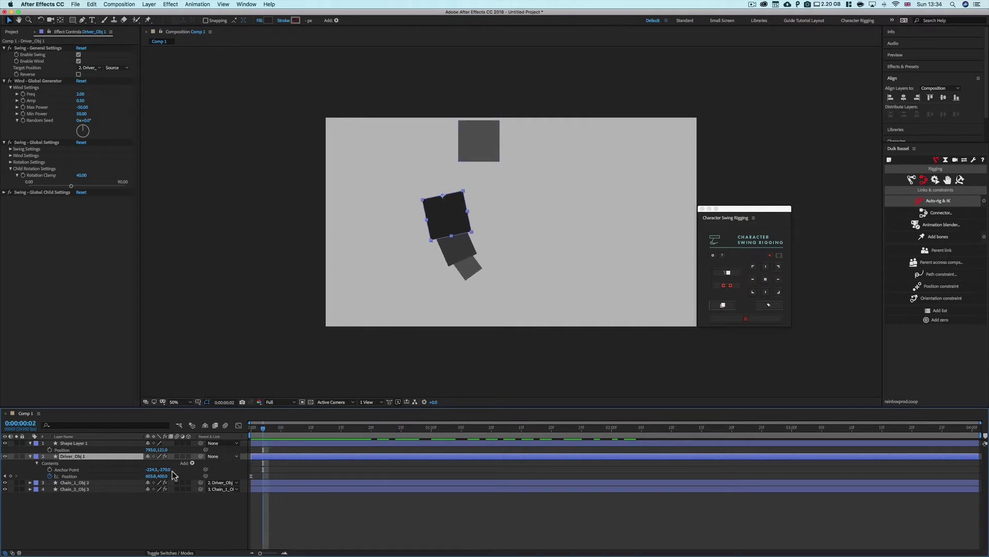
- Select Chain_1_Obj 2 and expand the General, Swing, Wind and Rotation Clamp groups of its Swing - Child Settings
click(74, 483)
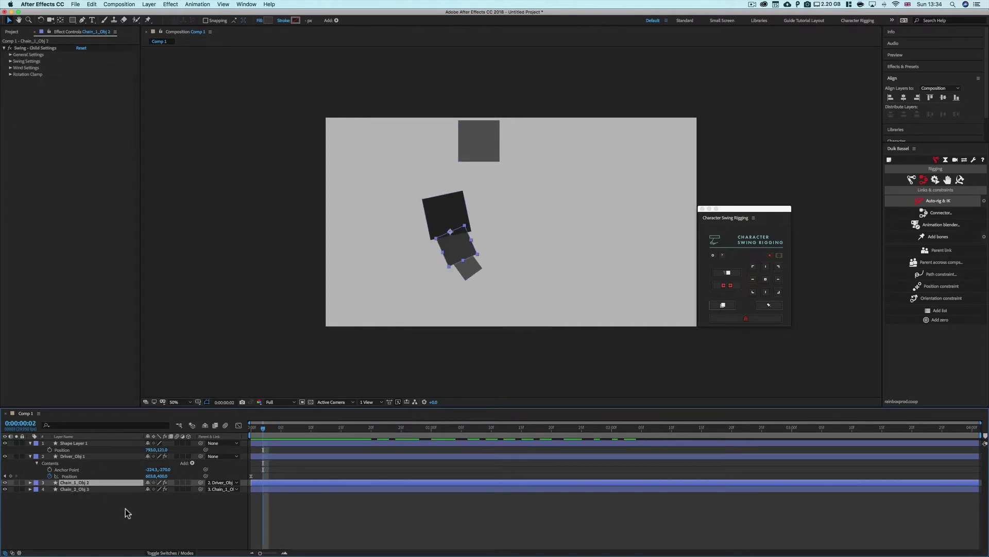
click(11, 54)
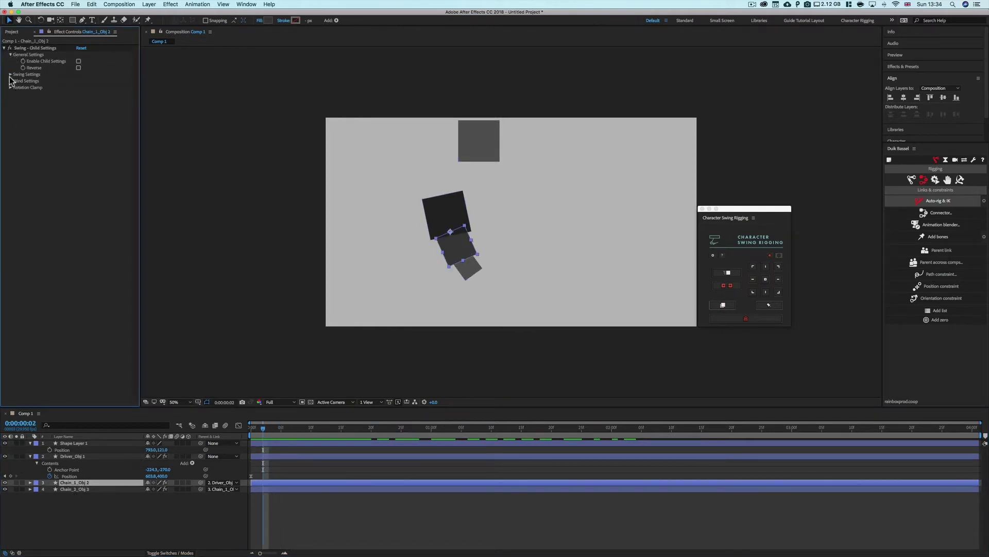
click(10, 75)
click(11, 113)
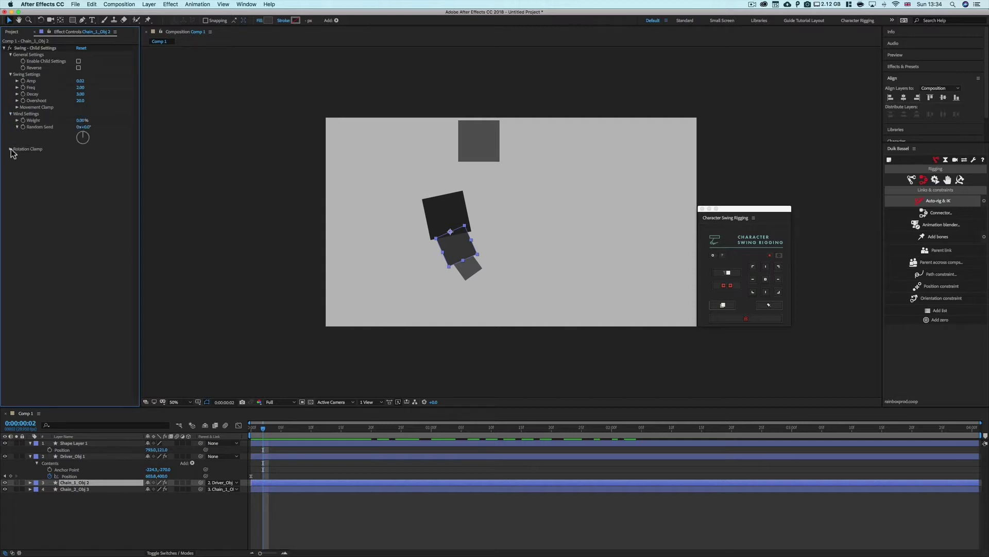
click(11, 149)
- Compare Driver_Obj 1's Swing - Global Child Settings with the Swing - Child Settings of Chain_1_Obj 2
click(92, 456)
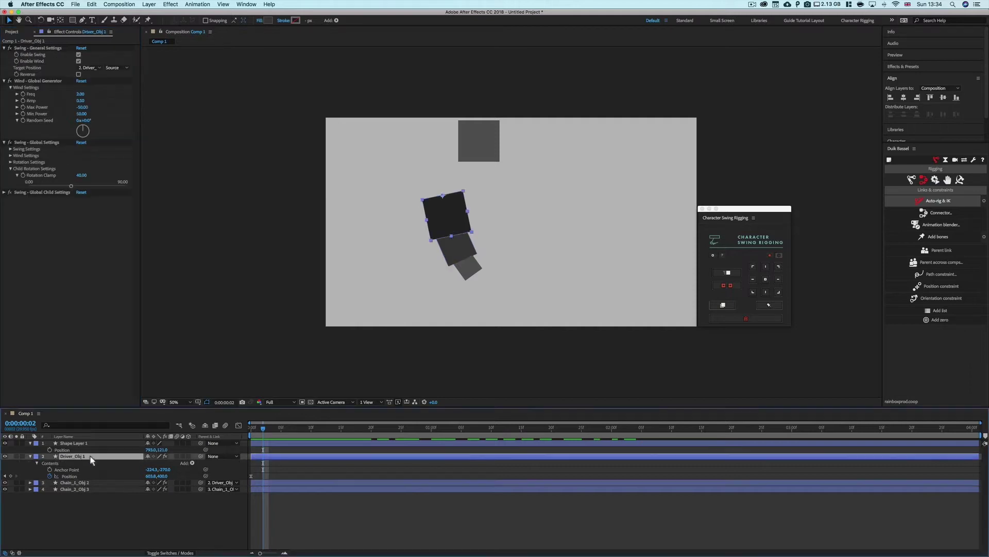
click(4, 192)
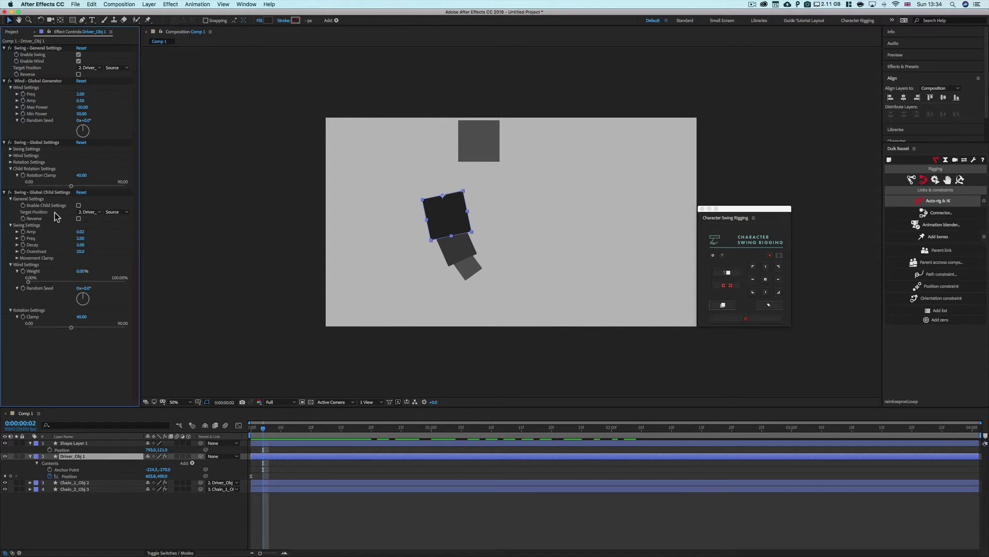
click(5, 193)
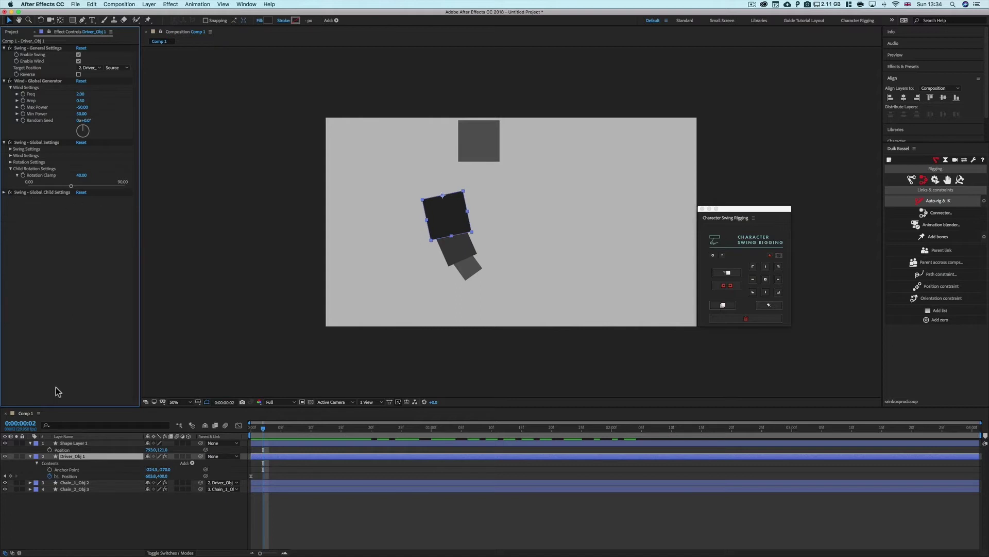
click(74, 483)
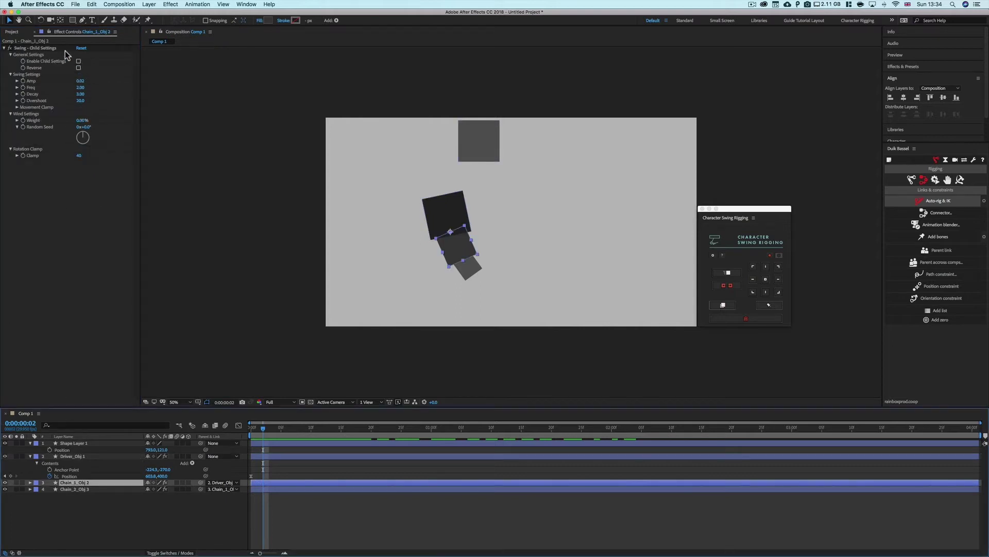
click(74, 456)
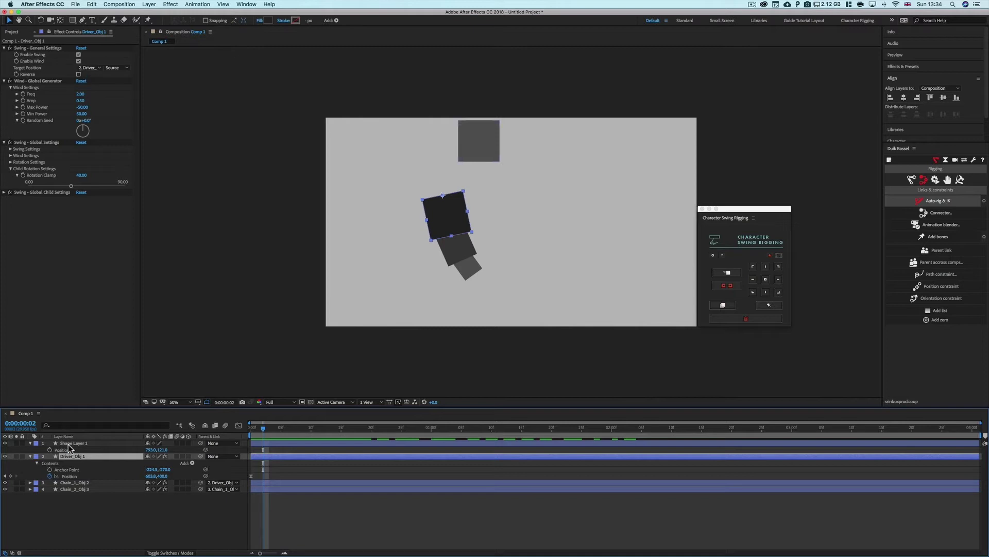
- Turn on Enable Child Settings for Chain_1_Obj 2 and scrub to frame 20
click(75, 482)
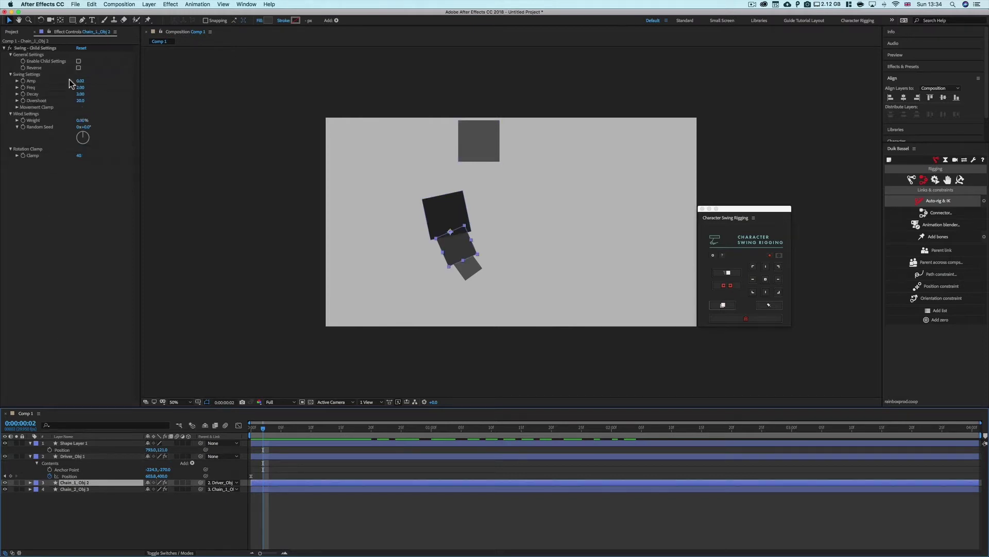
click(79, 61)
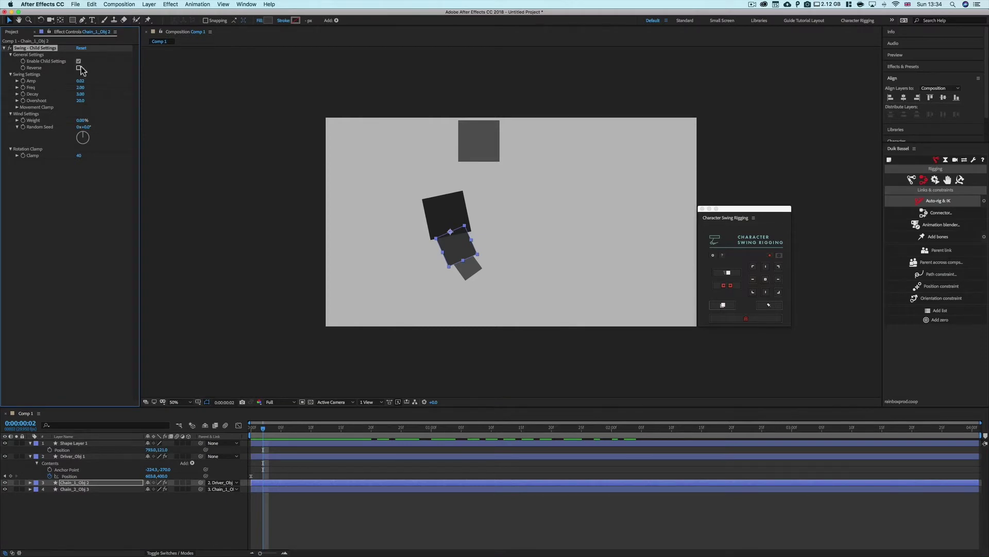
click(78, 67)
drag(260, 429, 371, 429)
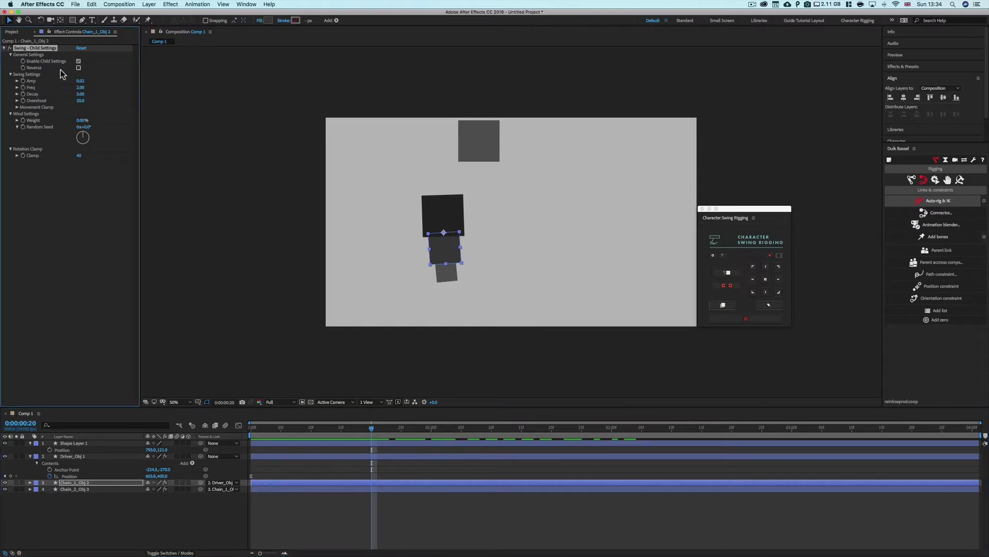
- Set Chain_1_Obj 2's wind Weight to 100% and scrub to one second
click(17, 121)
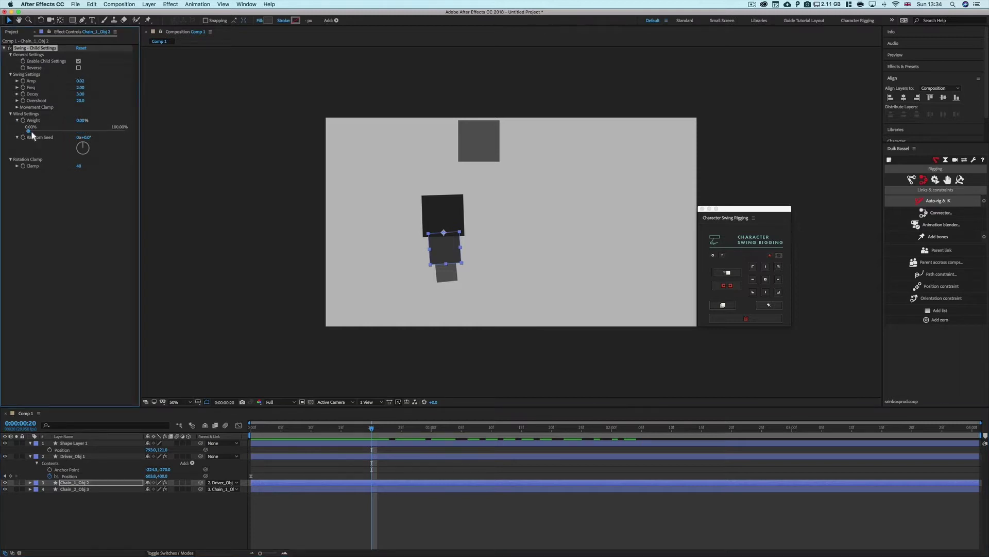
drag(30, 131, 143, 134)
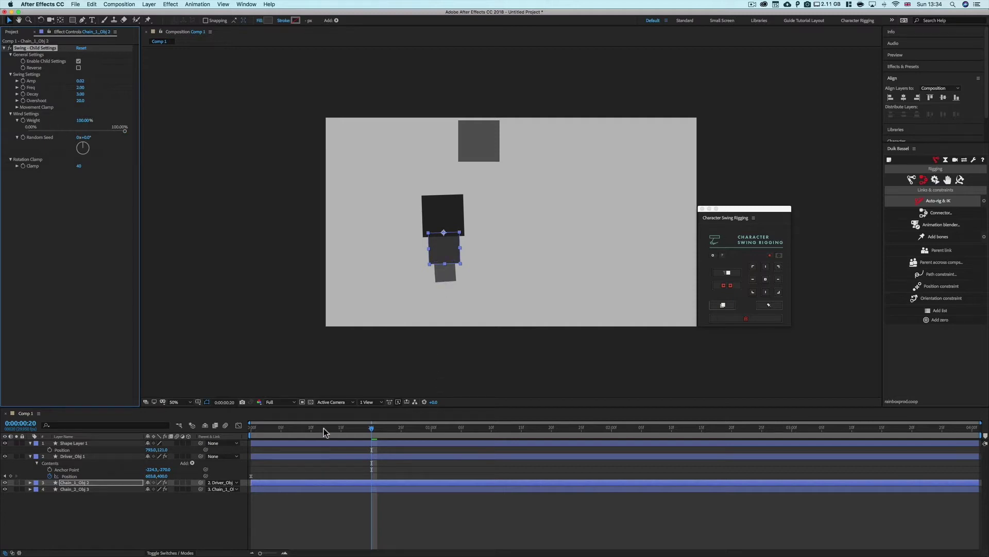
drag(324, 428, 431, 442)
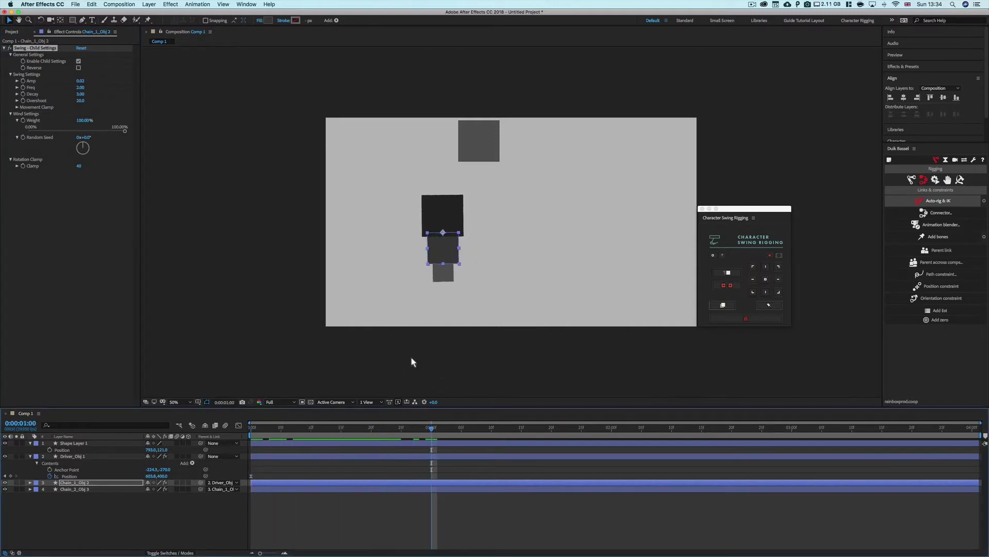
- Play back the animation from the first frame to check the wind motion of the chain
click(411, 360)
click(250, 432)
drag(249, 432, 172, 442)
key(space)
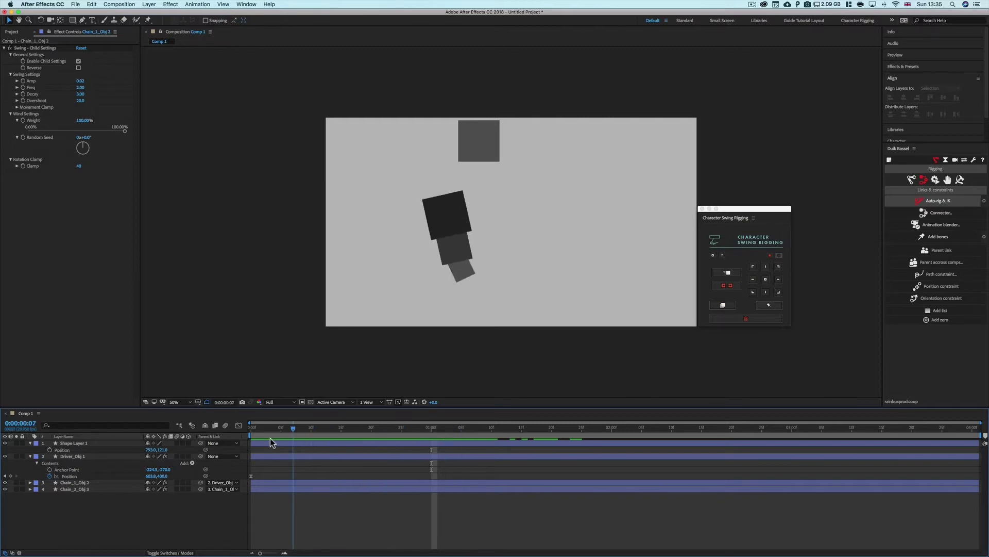
- At frame 10, set Driver_Obj 1's Swing - Global Settings wind Weight to 88.60% and Chain_1_Obj 2's wind Weight to 53.60%
click(311, 439)
click(82, 456)
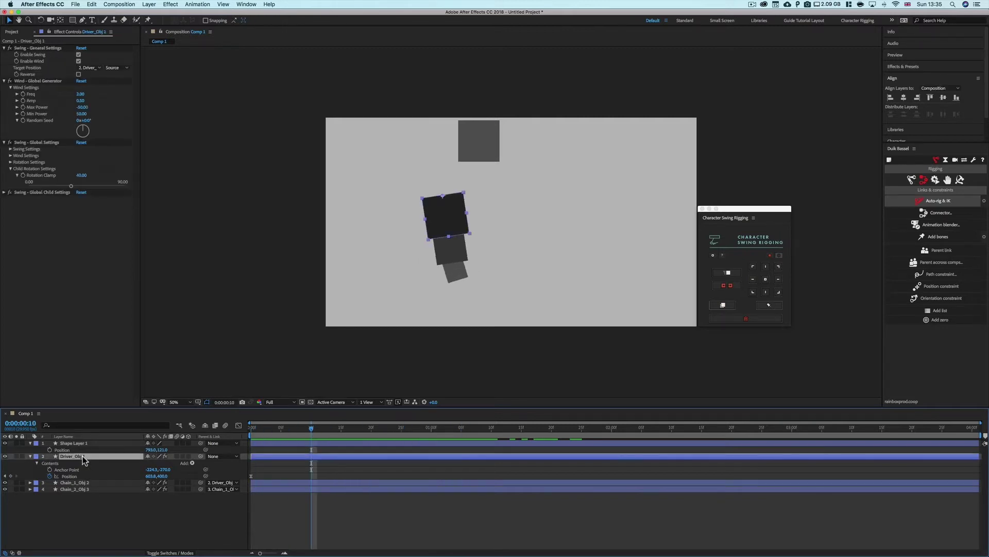
click(10, 169)
click(10, 155)
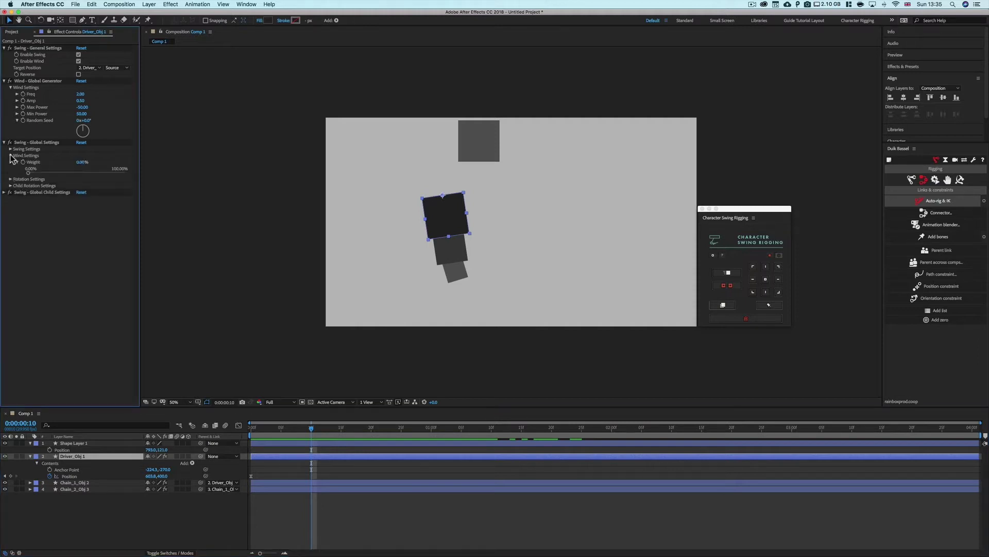
drag(27, 174, 112, 174)
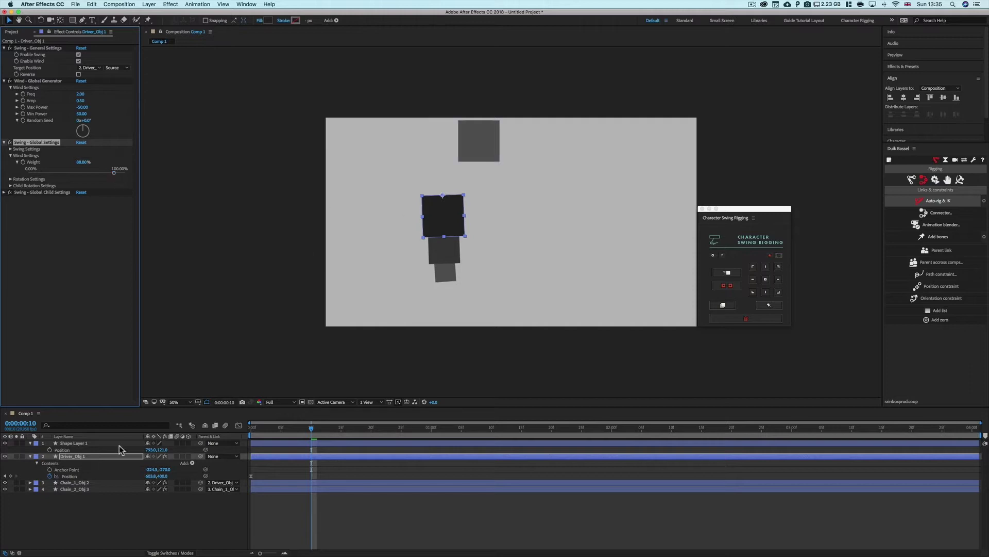
click(73, 482)
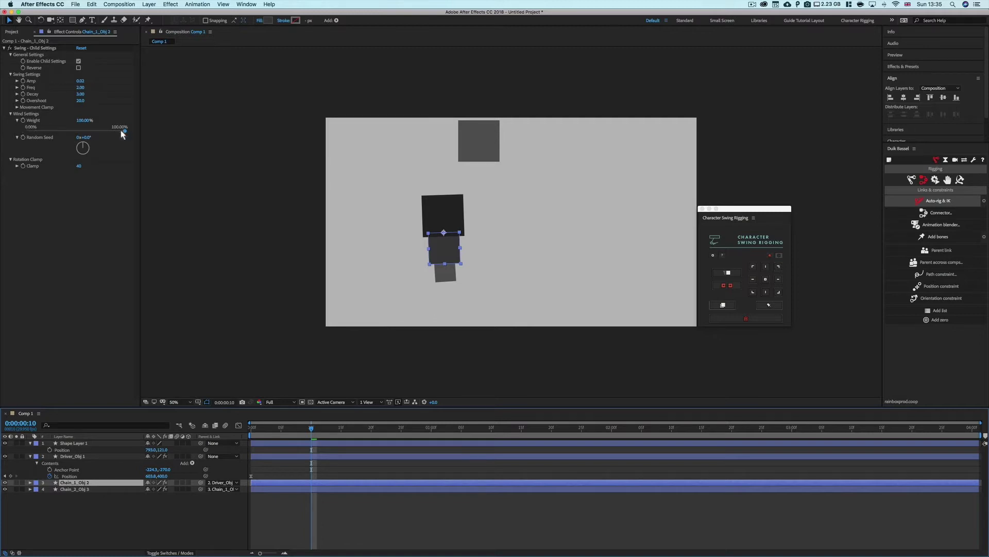
drag(122, 131, 59, 132)
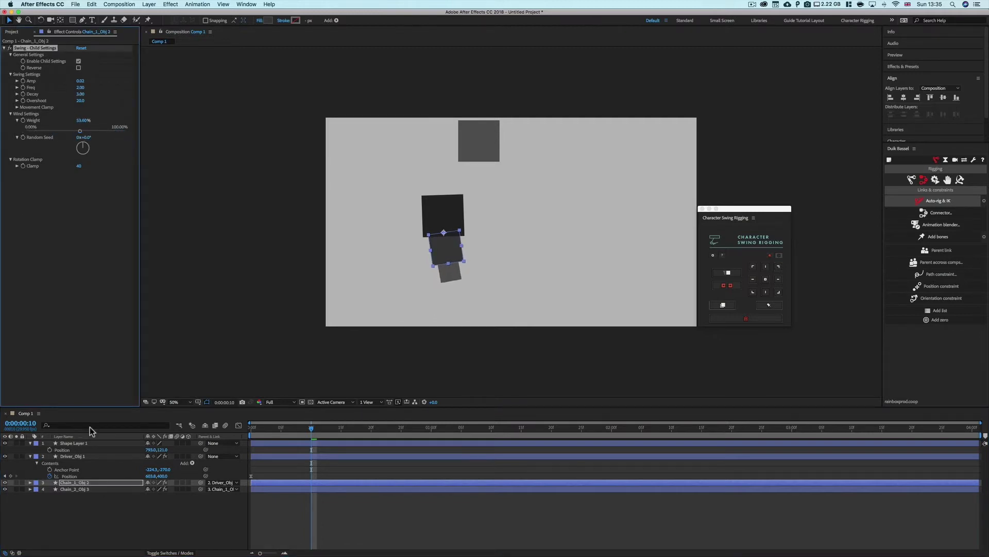
- Turn on Enable Child Settings for Chain_2_Obj 3 and set its wind Weight to 24.80%
click(79, 489)
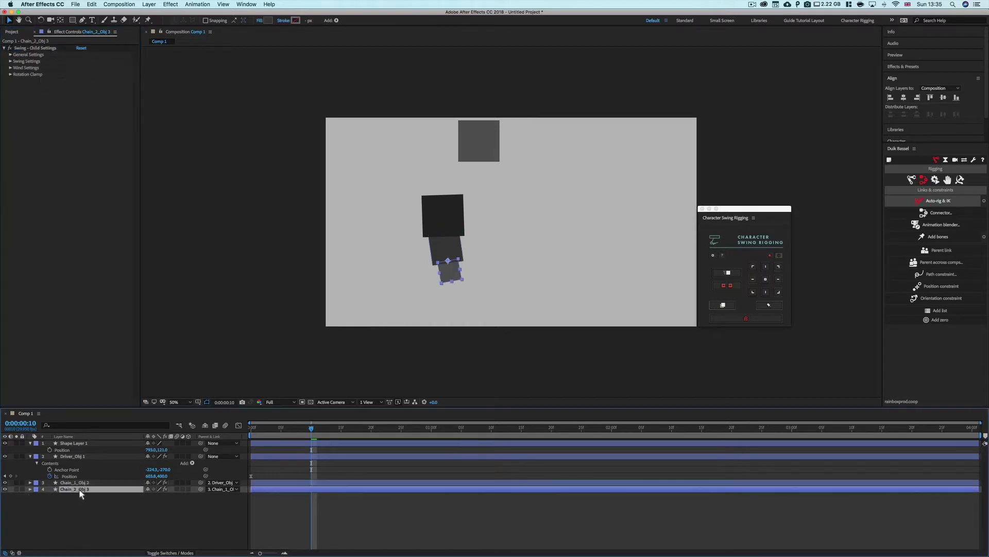
click(11, 67)
click(10, 54)
click(78, 62)
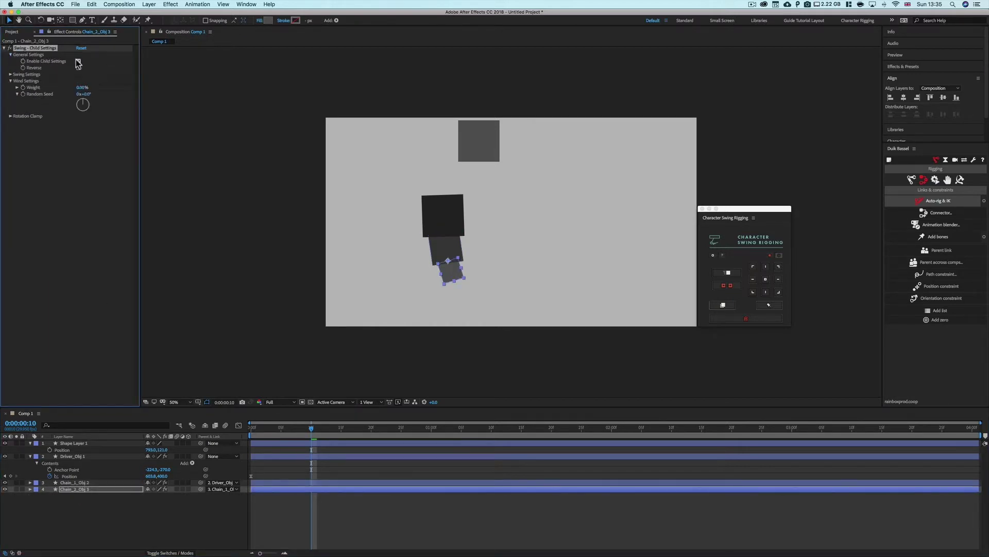
click(17, 88)
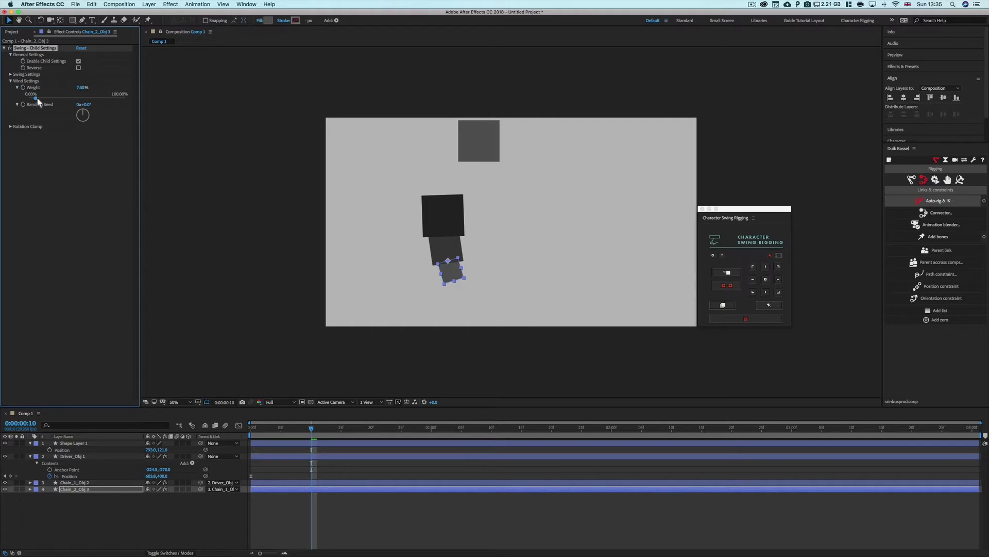
drag(37, 100, 51, 101)
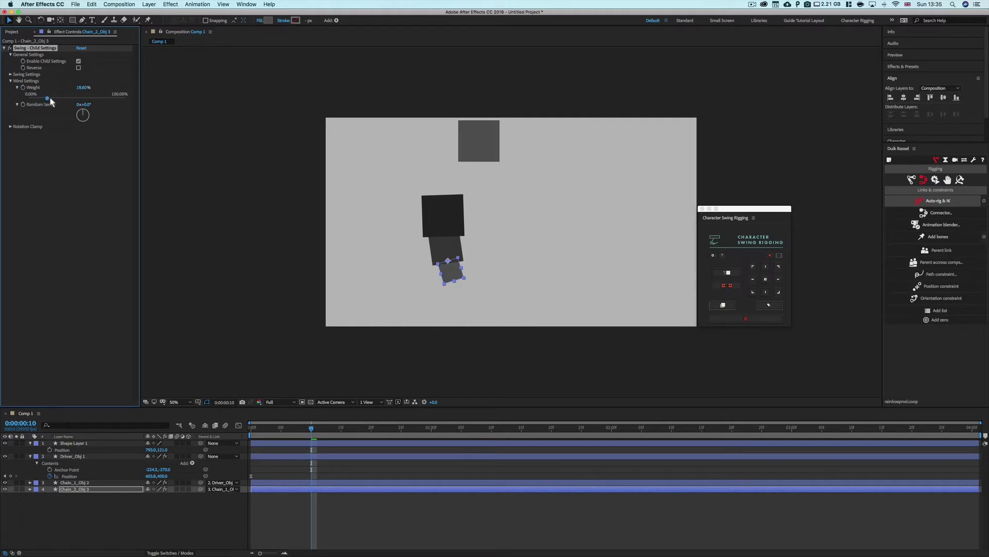
- Play back the composition from the start to review the separate wind weights of the two chain layers
click(337, 522)
drag(311, 428, 240, 438)
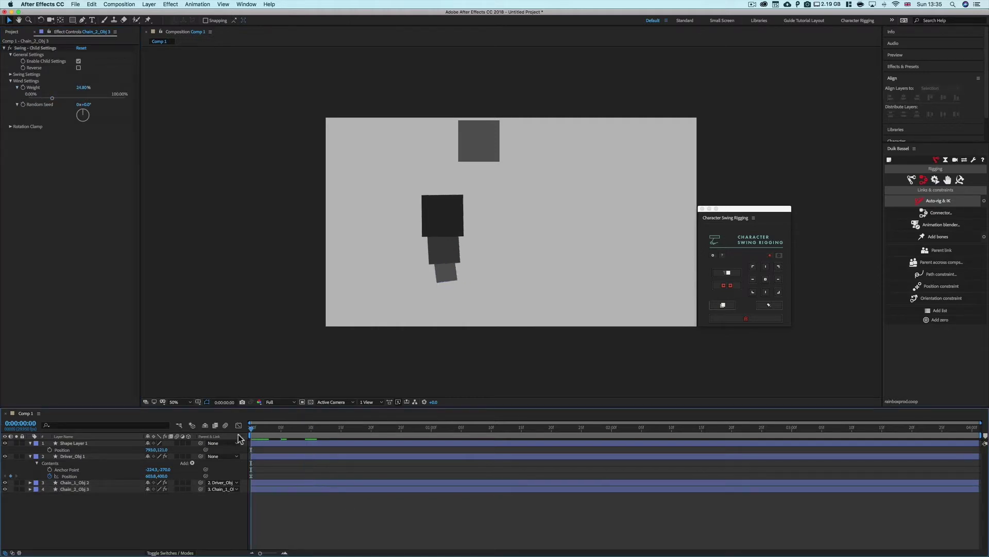
key(space)
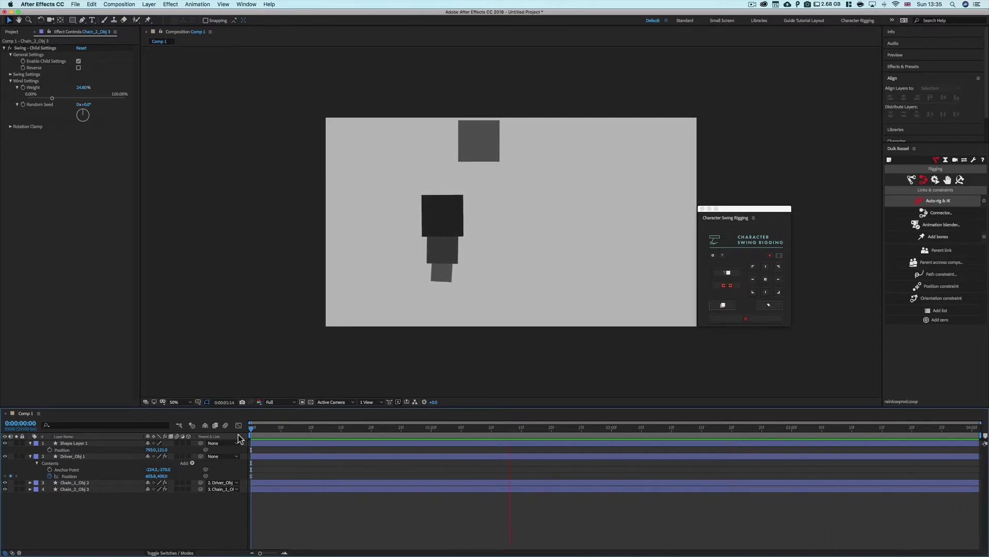
key(space)
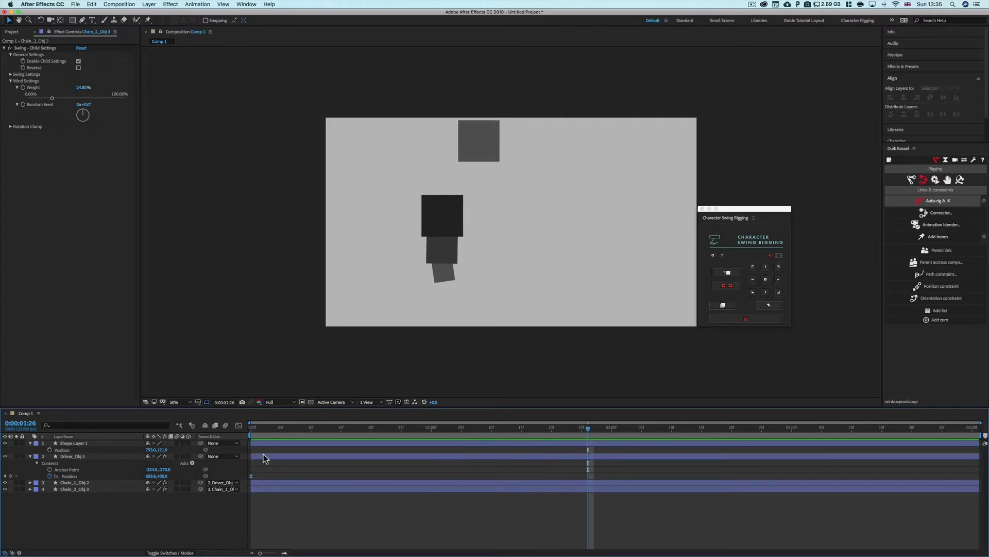
- Expand Chain_2_Obj 3's Swing Settings and add a Position keyframe to Driver_Obj 1 at one second, moved horizontally to about 1514, 400
click(10, 75)
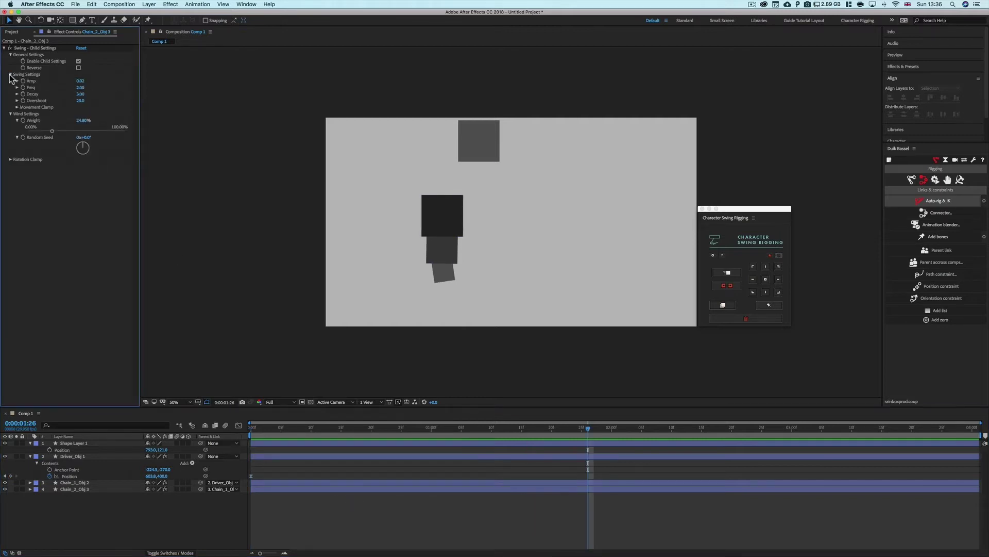
drag(301, 431, 432, 431)
click(11, 476)
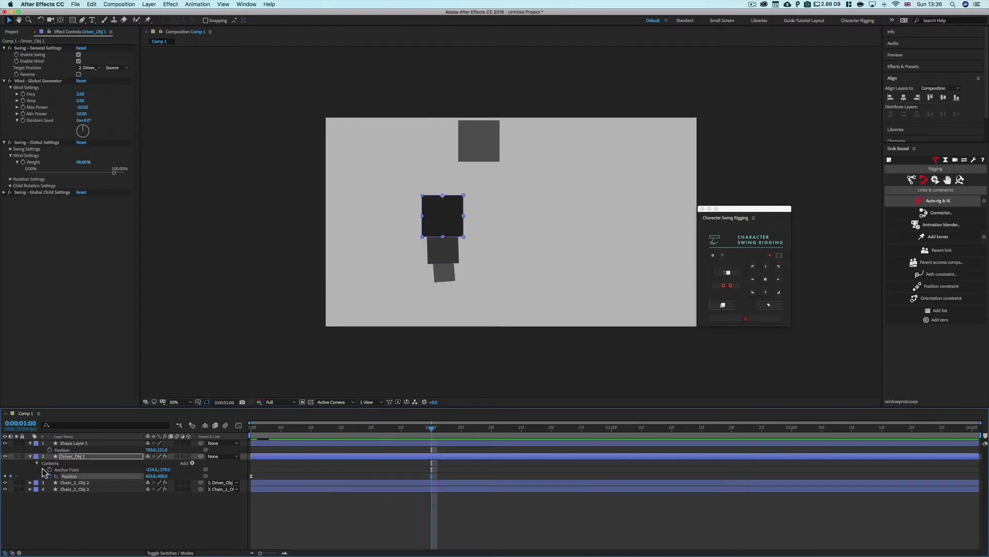
drag(459, 216, 624, 218)
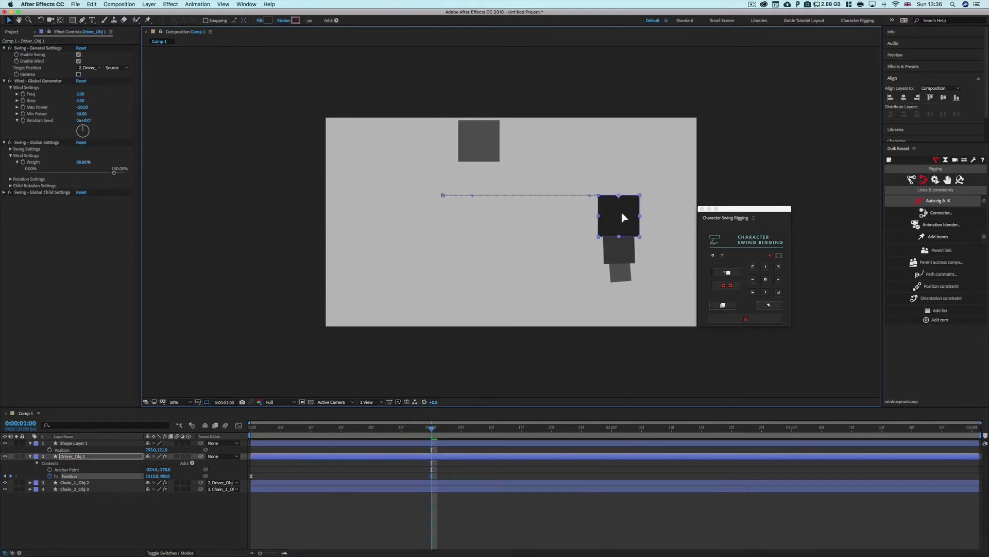
- Play back Driver_Obj 1's movement from the start and scrub to frame 20
key(Home)
key(space)
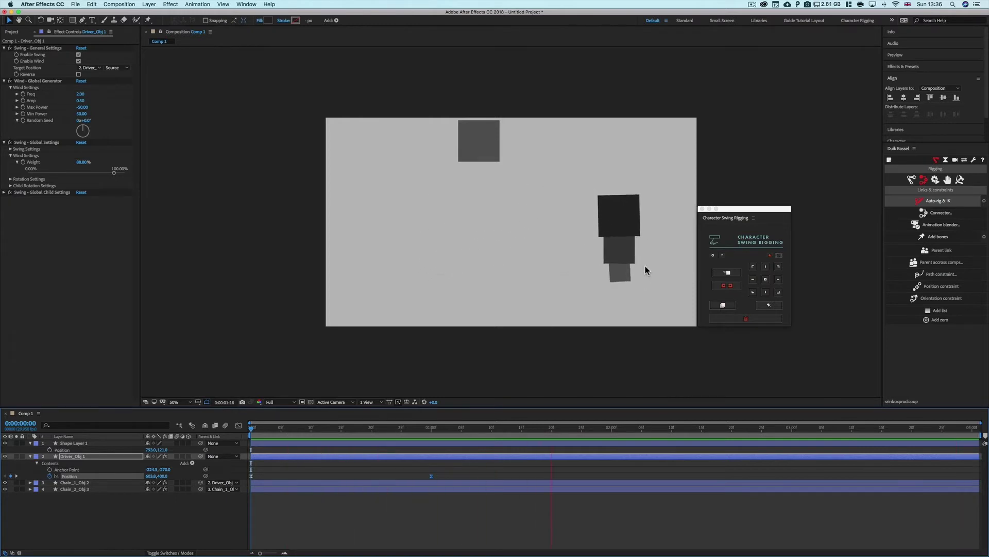
drag(453, 430, 371, 445)
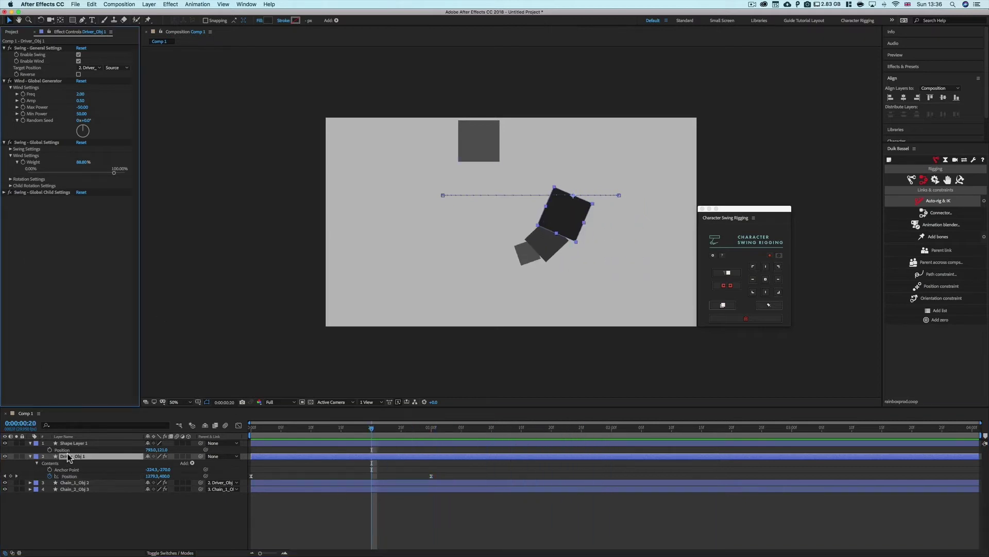
- Set Chain_1_Obj 2's child swing Amp to 0.2 and play back the result
click(76, 482)
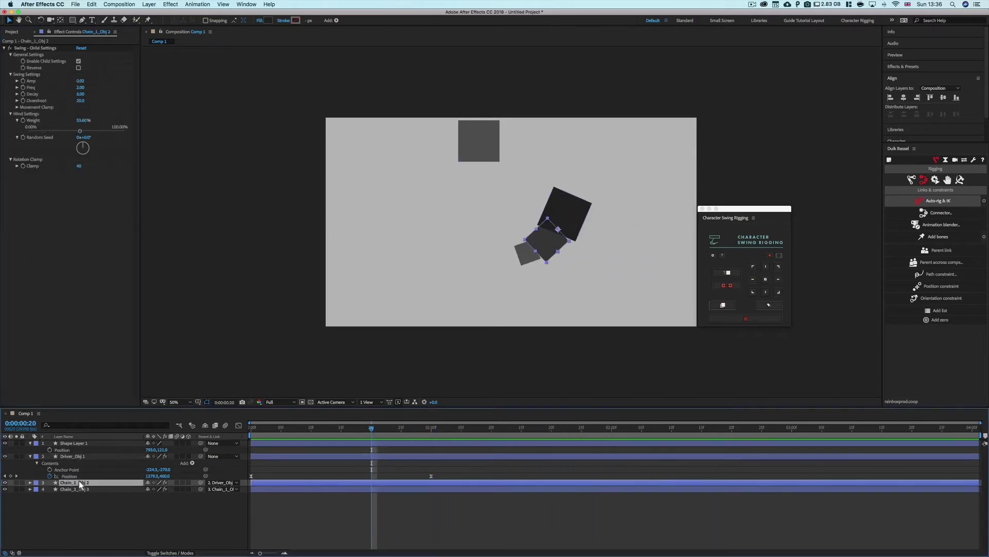
click(84, 81)
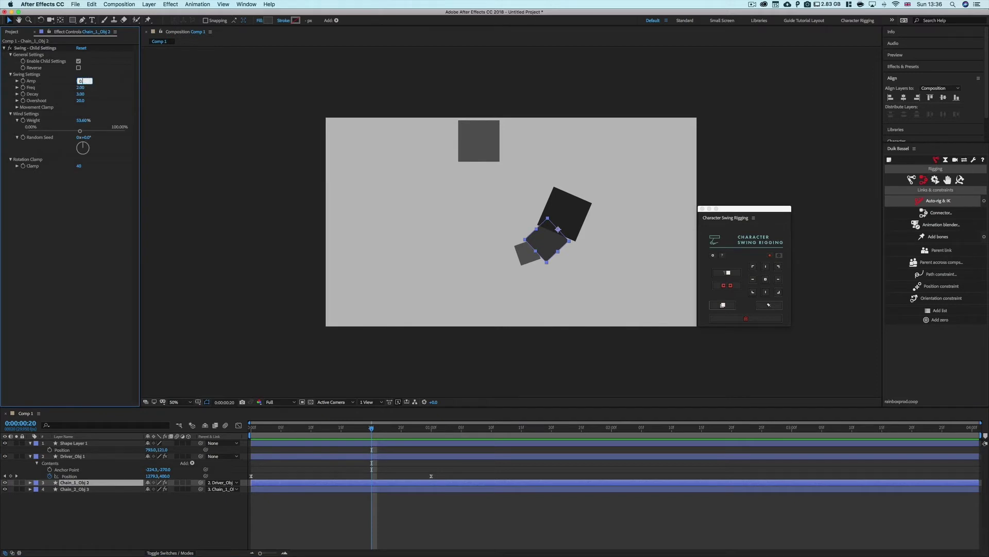
text(0.2)
key(Return)
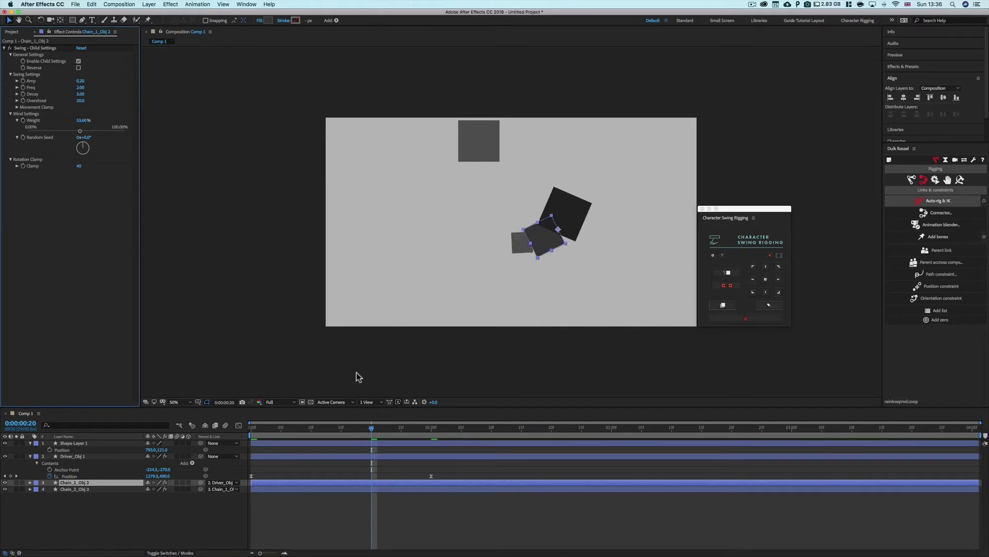
key(space)
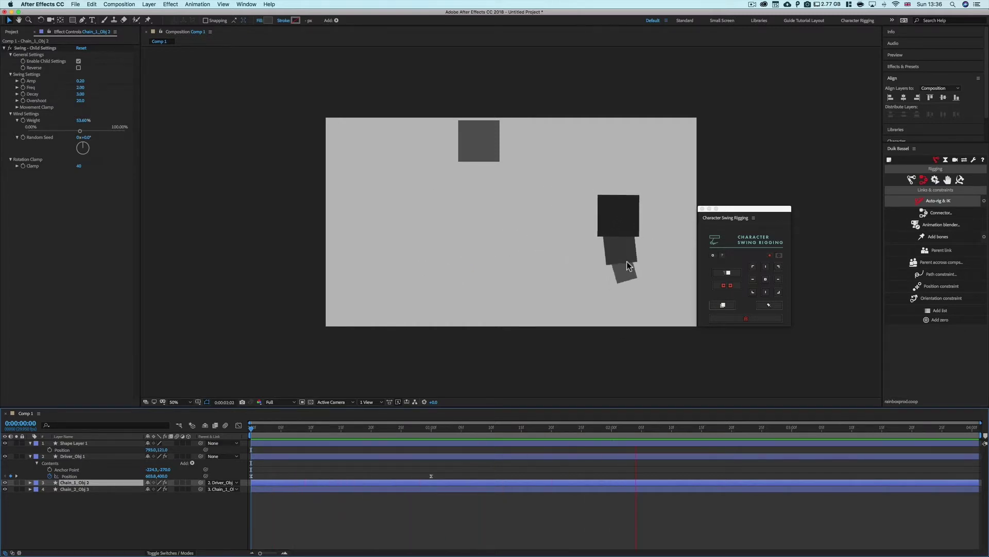
key(space)
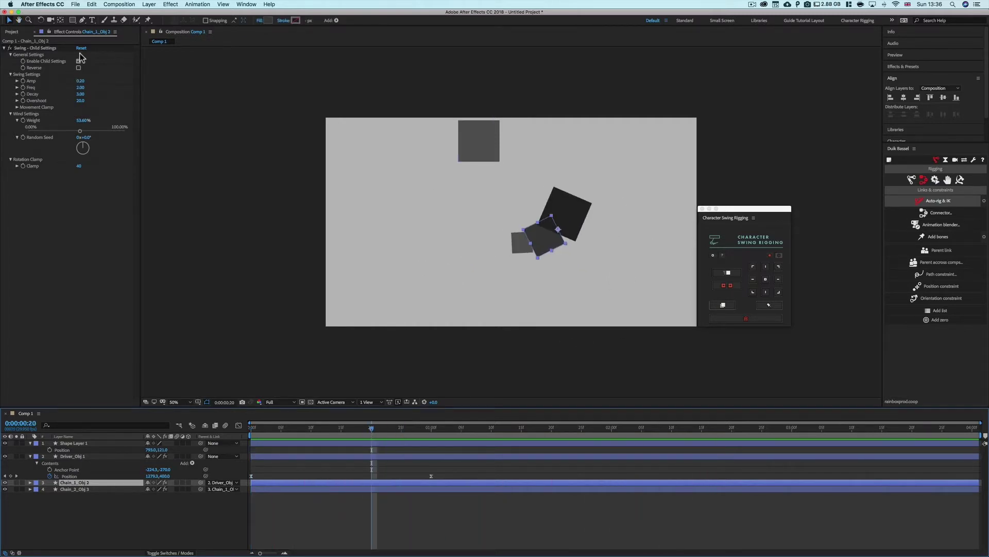
- Reset Chain_1_Obj 2's Swing - Child Settings and turn on Enable Child Settings and Reverse
click(81, 47)
click(78, 61)
click(78, 67)
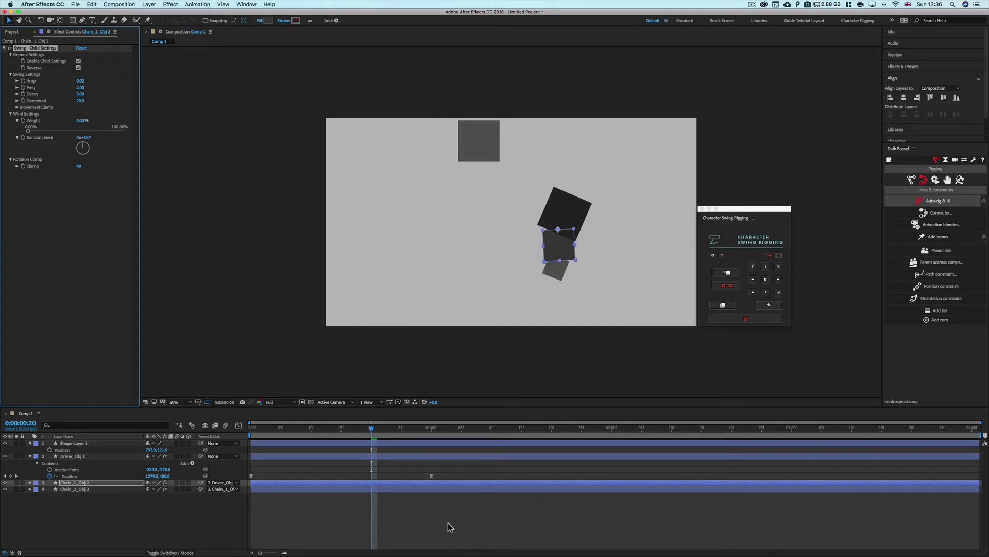
- Play back the reversed swing of Chain_1_Obj 2 and return to the first frame
key(space)
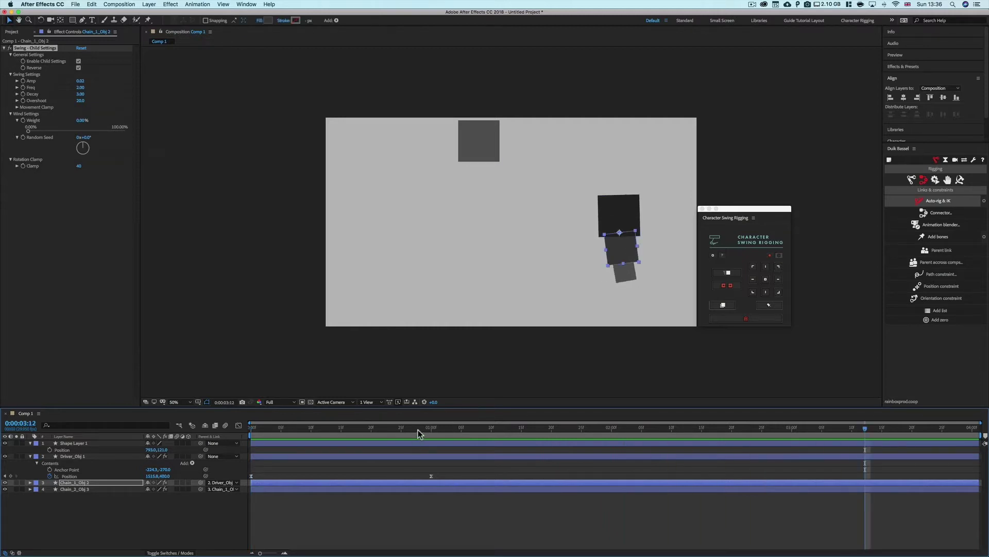
click(311, 427)
drag(288, 434, 252, 435)
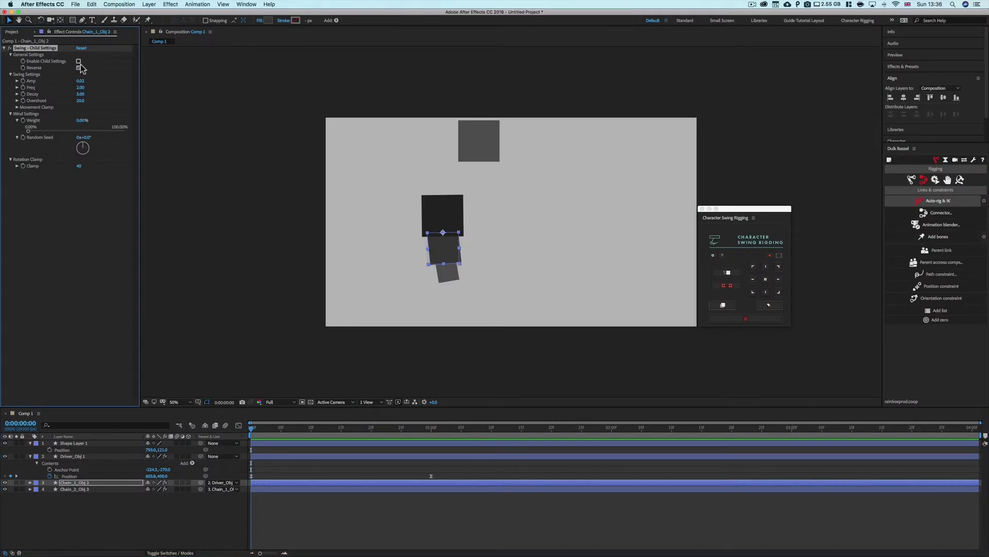
- Turn off Enable Child Settings for Chain_1_Obj 2 and turn on Reverse for Chain_2_Obj 3
click(79, 61)
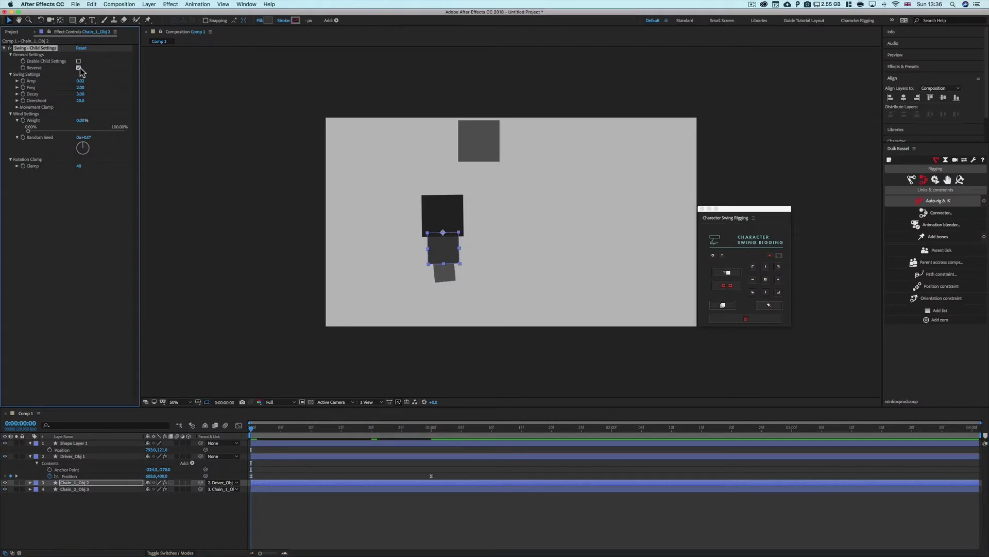
click(97, 489)
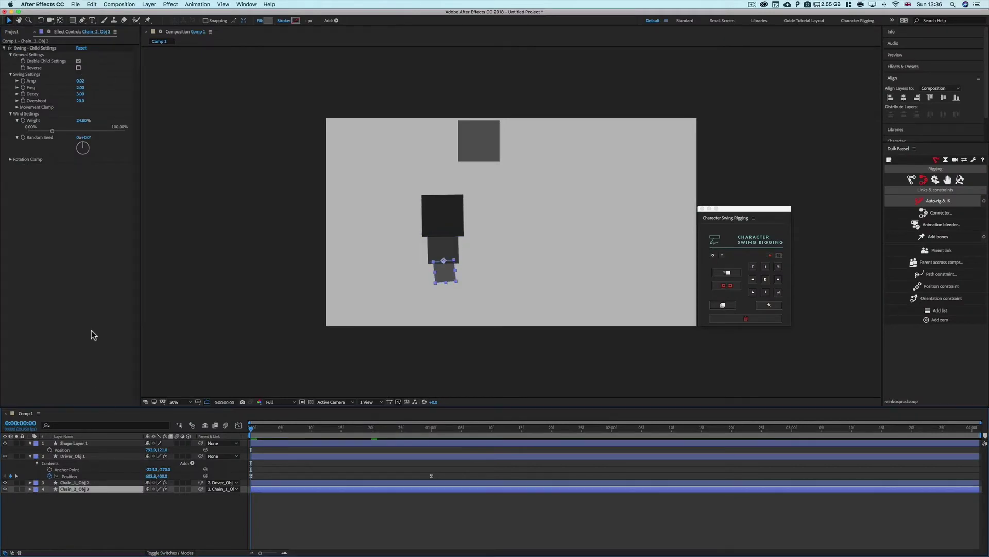
click(78, 68)
- Select Driver_Obj 1, Chain_1_Obj 2 and Chain_2_Obj 3 at the first frame and remove their swing rig
click(79, 456)
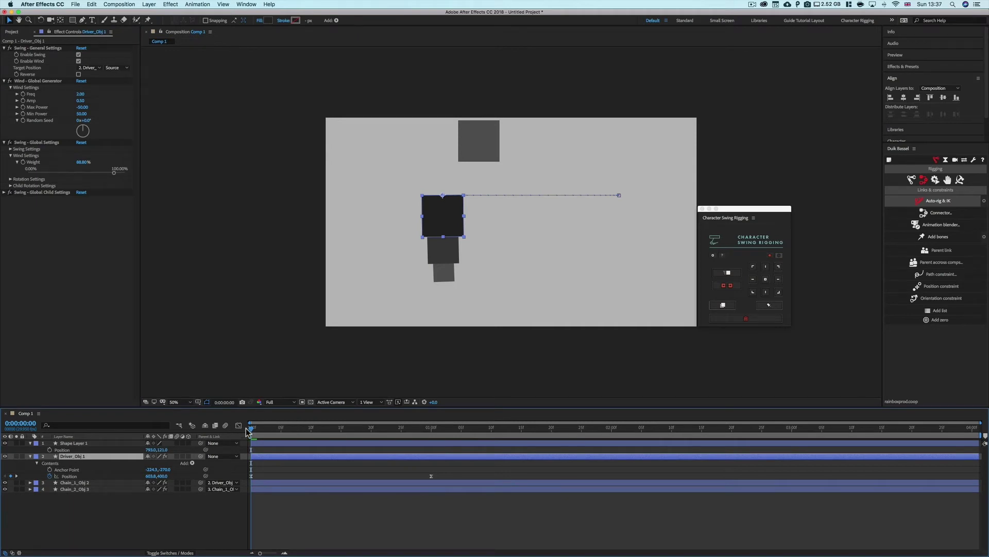
mouse_move(253, 432)
mouse_down()
mouse_move(588, 437)
mouse_move(242, 439)
mouse_up()
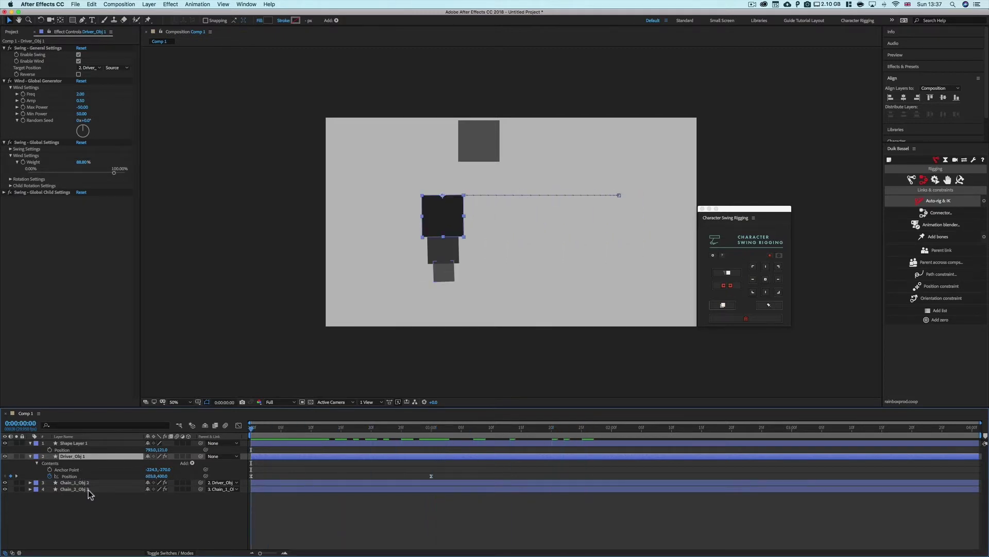
shift+click(88, 489)
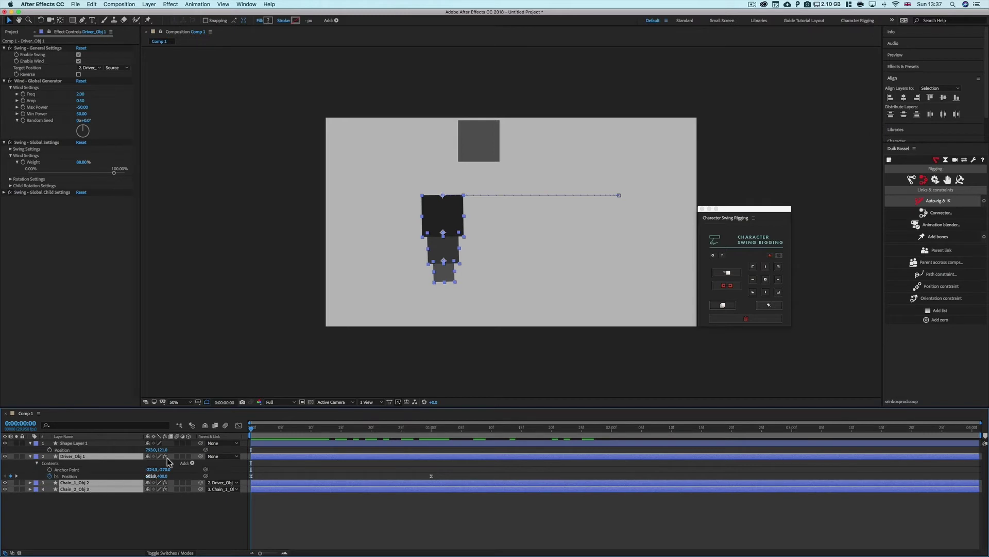
click(744, 320)
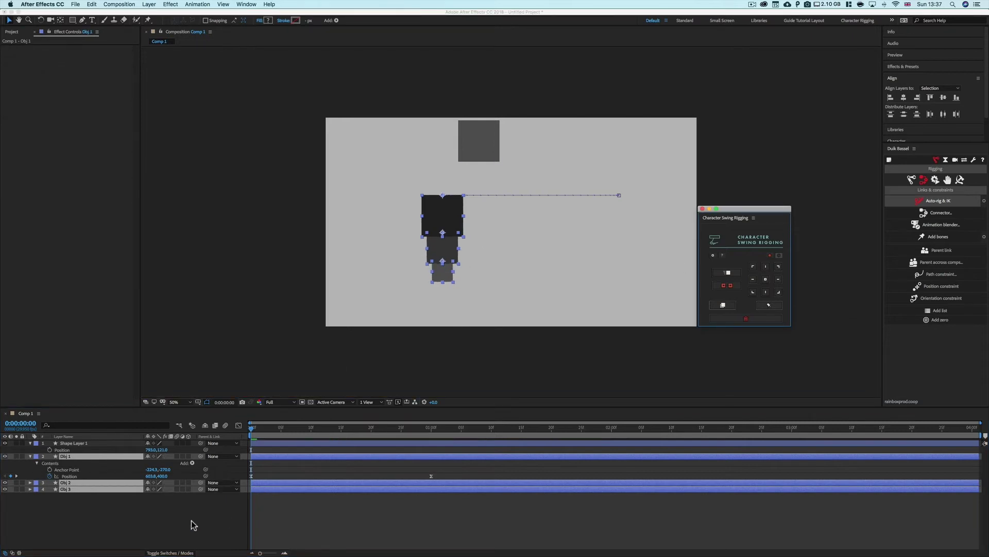
- Reveal the Rotation properties of Obj 1, Obj 2 and Obj 3 to check them for leftover expressions
click(105, 510)
click(78, 456)
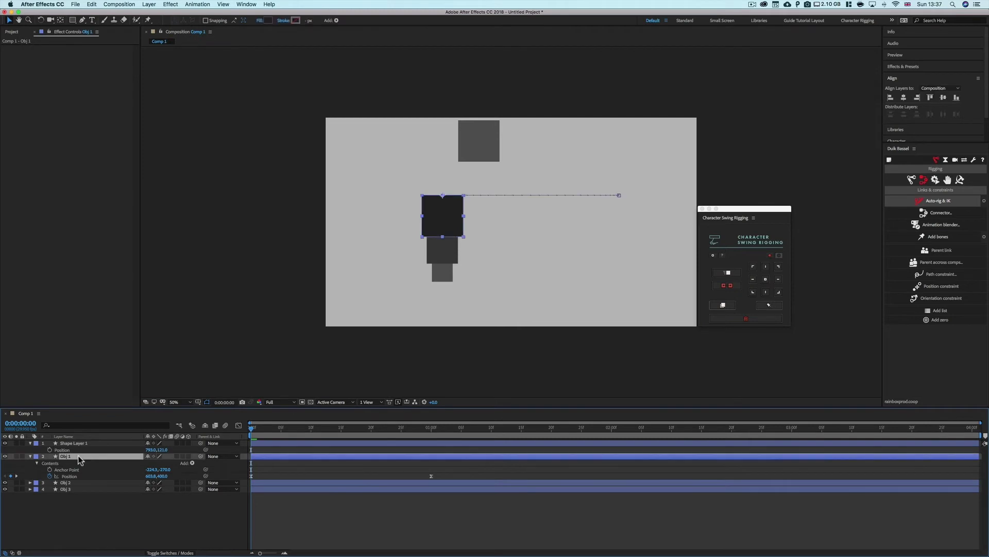
key(r)
click(73, 468)
key(r)
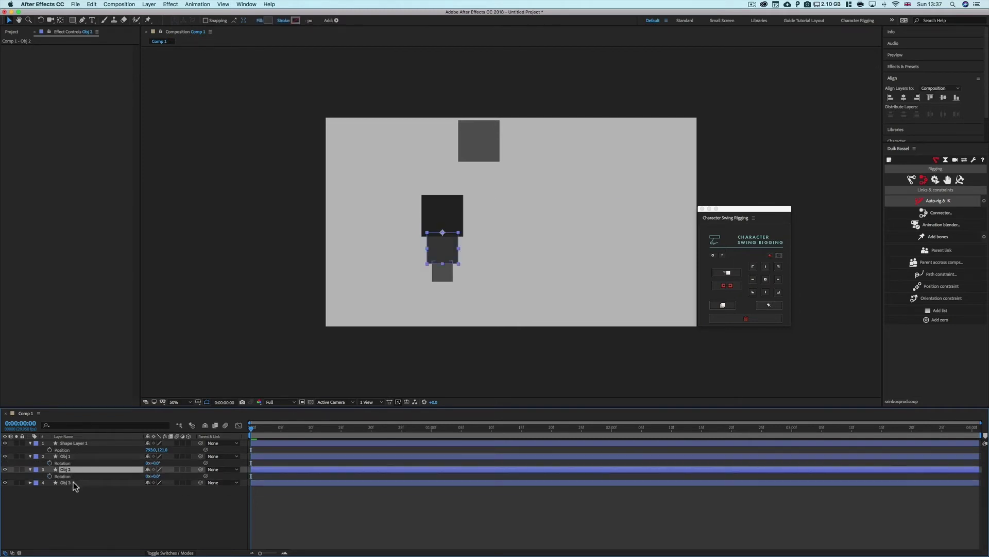
click(73, 481)
key(r)
click(76, 511)
click(72, 488)
key(r)
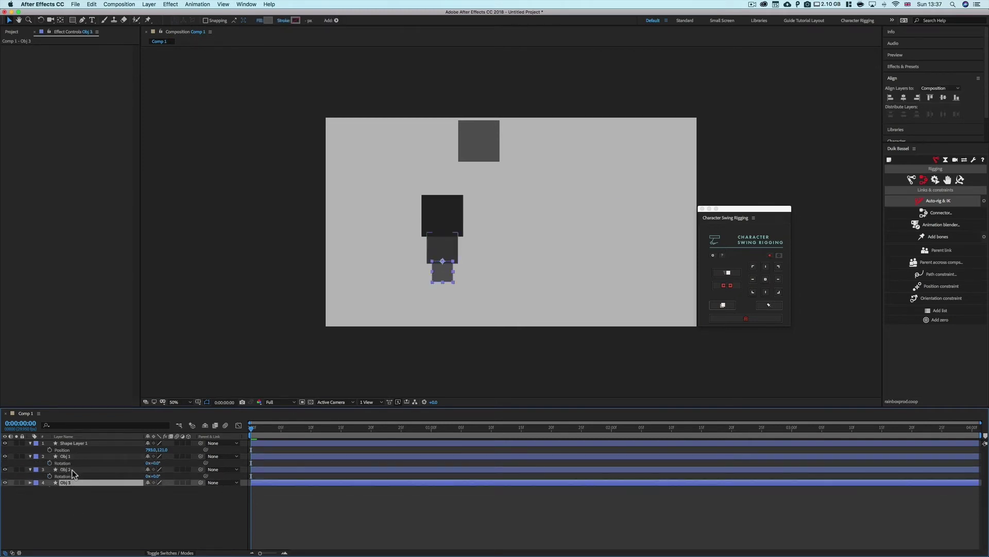
- Hide the Rotation properties of Obj 1 and Obj 2 and clear the layer selection
click(72, 469)
key(r)
click(72, 455)
key(r)
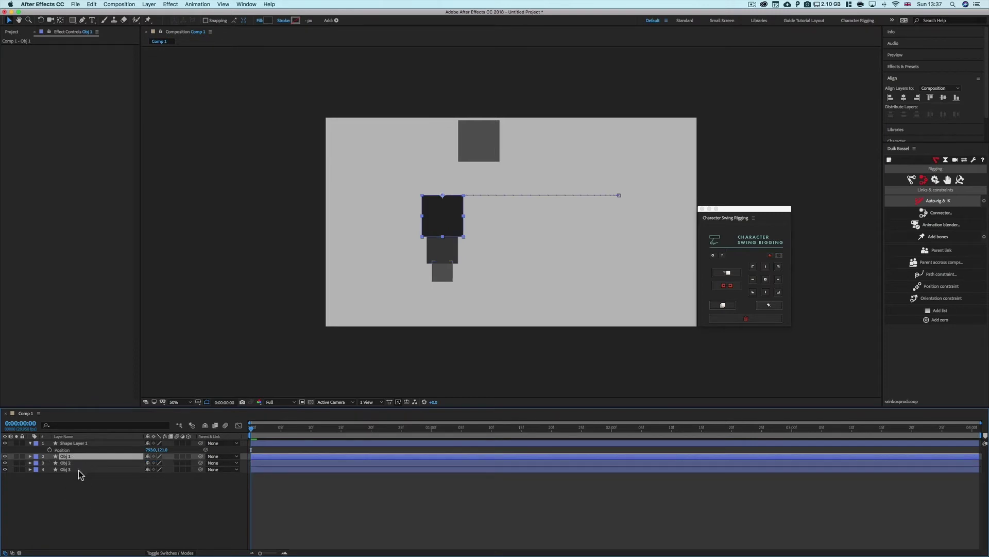
shift+click(78, 470)
click(80, 495)
- Reveal Obj 1's Position keyframes, play back the movement and return to the first frame
click(83, 457)
key(p)
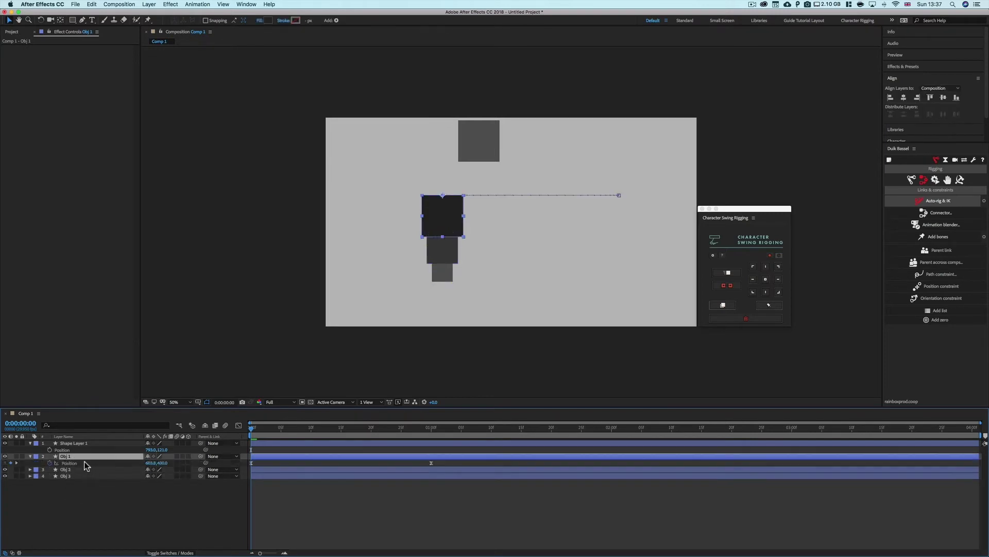
click(140, 518)
mouse_move(252, 428)
mouse_down()
mouse_move(416, 434)
mouse_move(250, 436)
mouse_up()
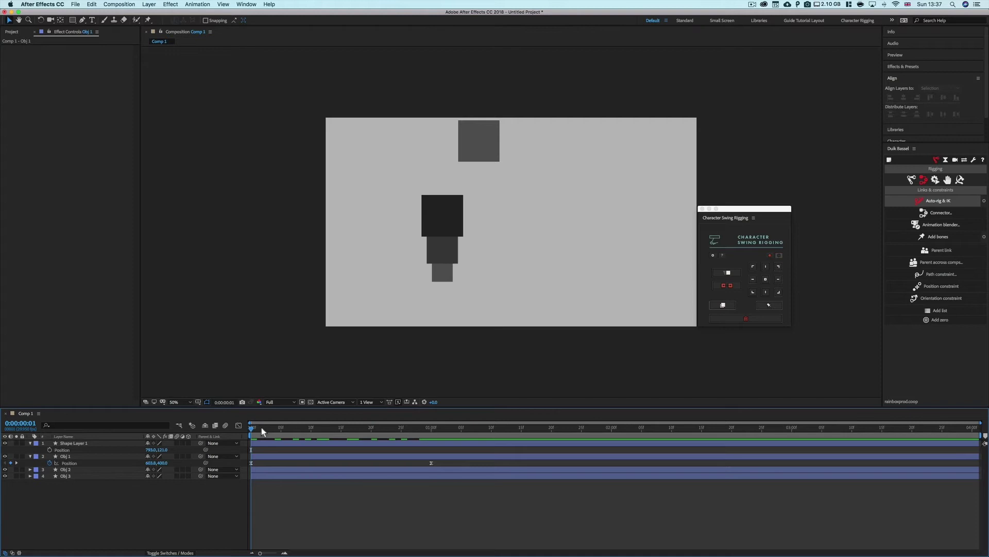
drag(261, 428, 237, 433)
click(76, 457)
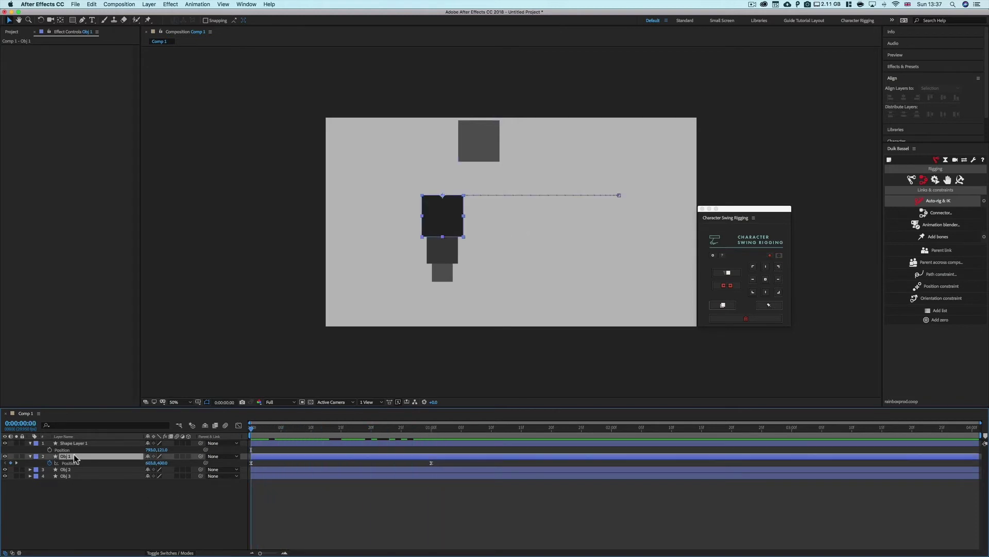
shift+click(76, 474)
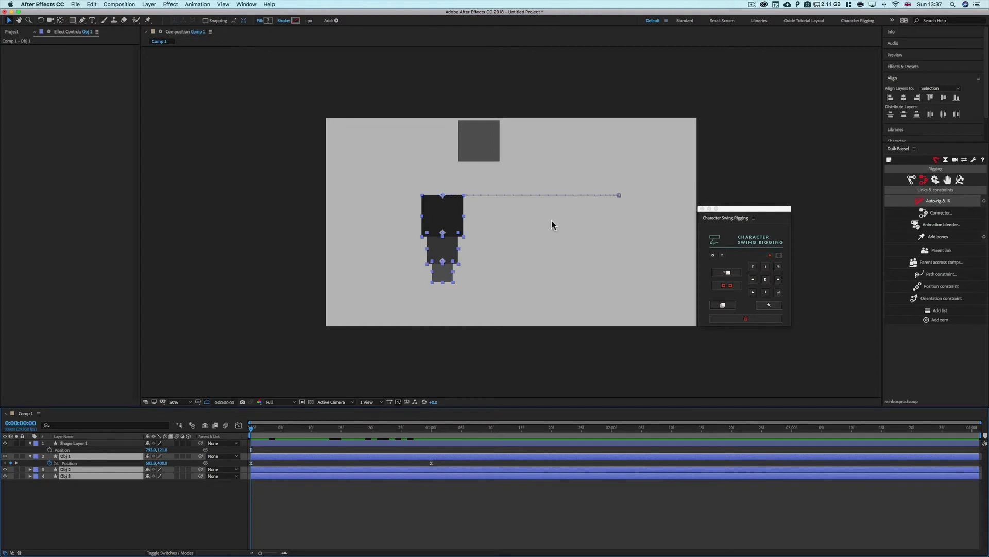
click(727, 273)
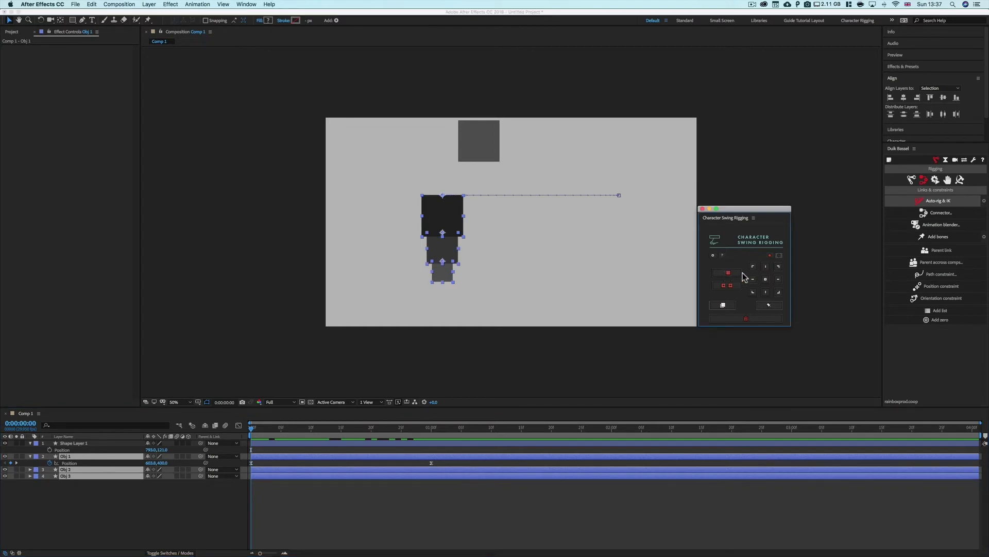
click(105, 530)
- Move Obj 1, Obj 2 and Obj 3 with their keyframed path to about 270, 100 and delete Shape Layer 1
click(75, 456)
shift+click(70, 476)
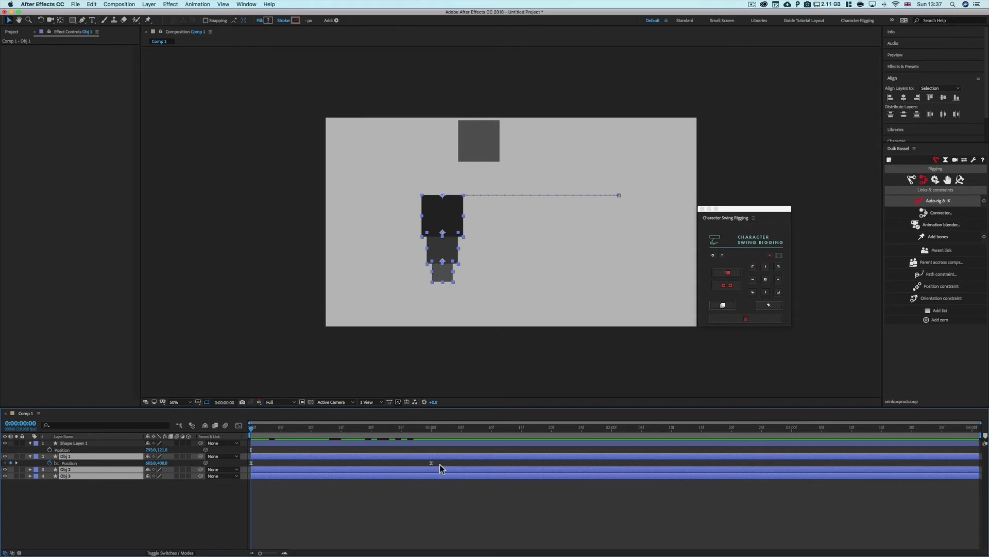
click(440, 463)
shift+click(67, 475)
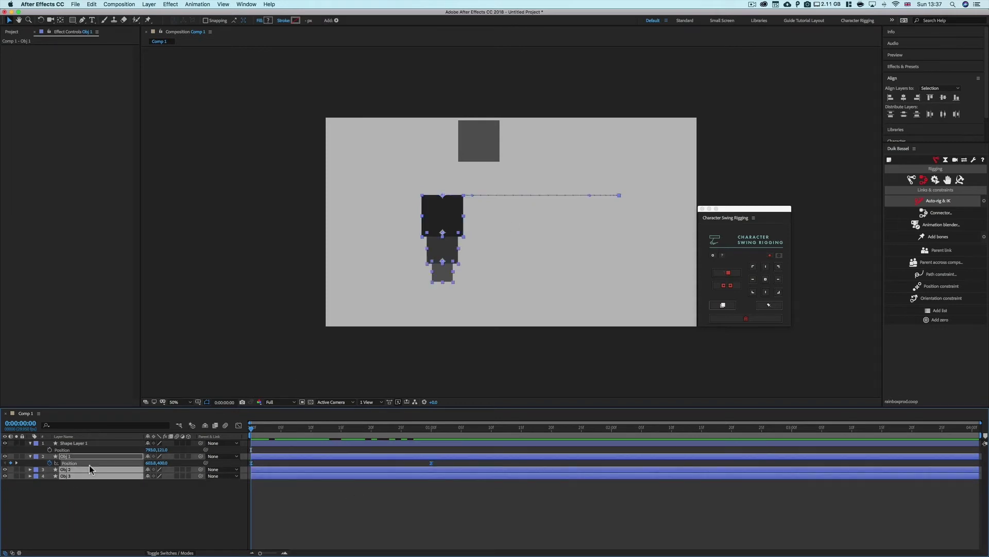
drag(454, 216, 351, 242)
click(492, 138)
key(Delete)
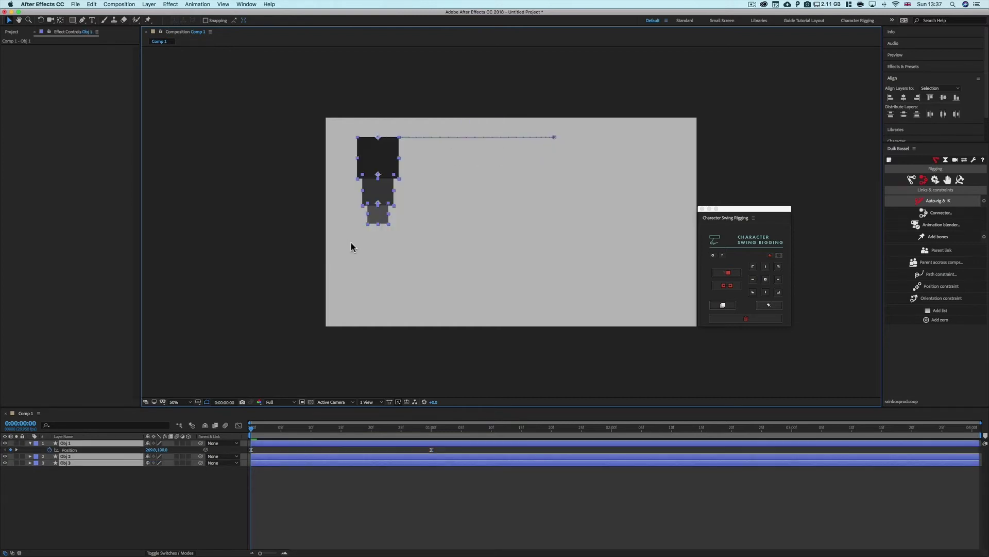
- Move the three-layer chain with both Position keyframes to the composition's upper-left corner, at about 136, 20
drag(442, 448, 251, 450)
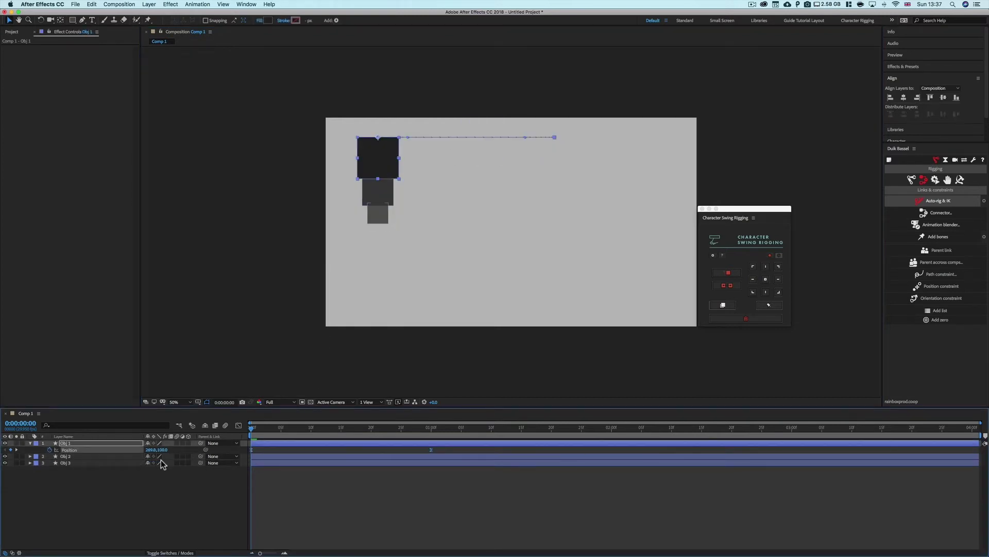
shift+click(94, 463)
drag(364, 145, 352, 137)
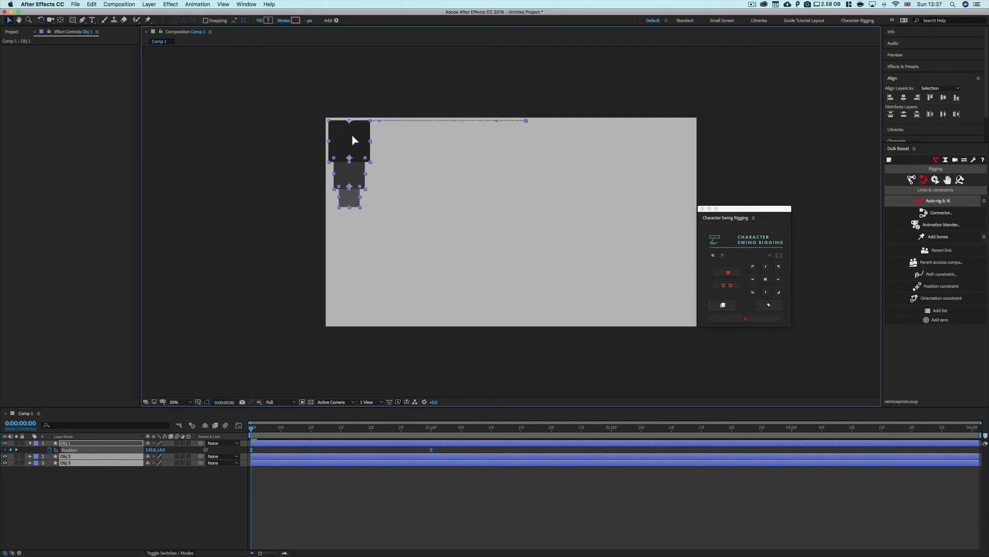
click(138, 481)
- Duplicate Obj 1, Obj 2 and Obj 3 and bring the copies to the top of the layer stack
click(93, 443)
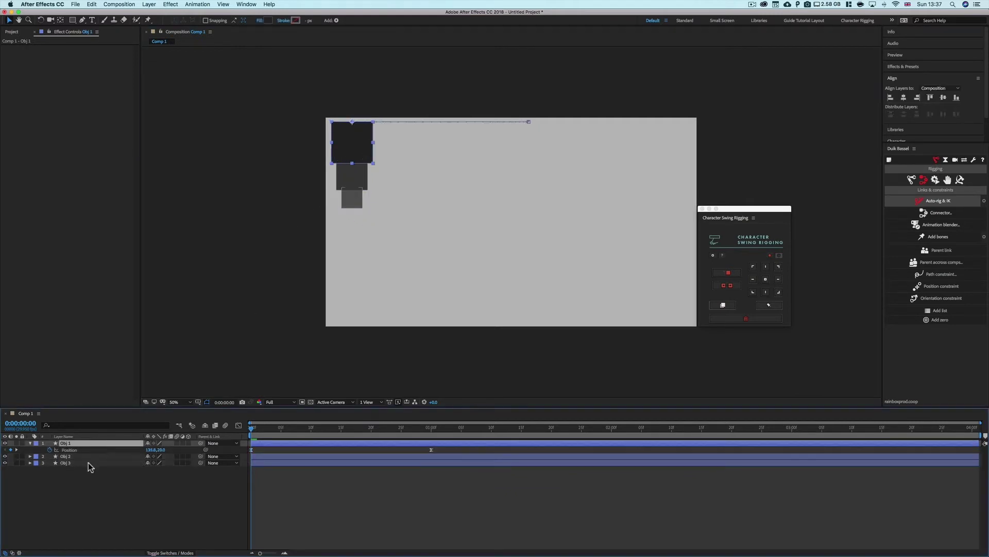
shift+click(93, 462)
key(ctrl+d)
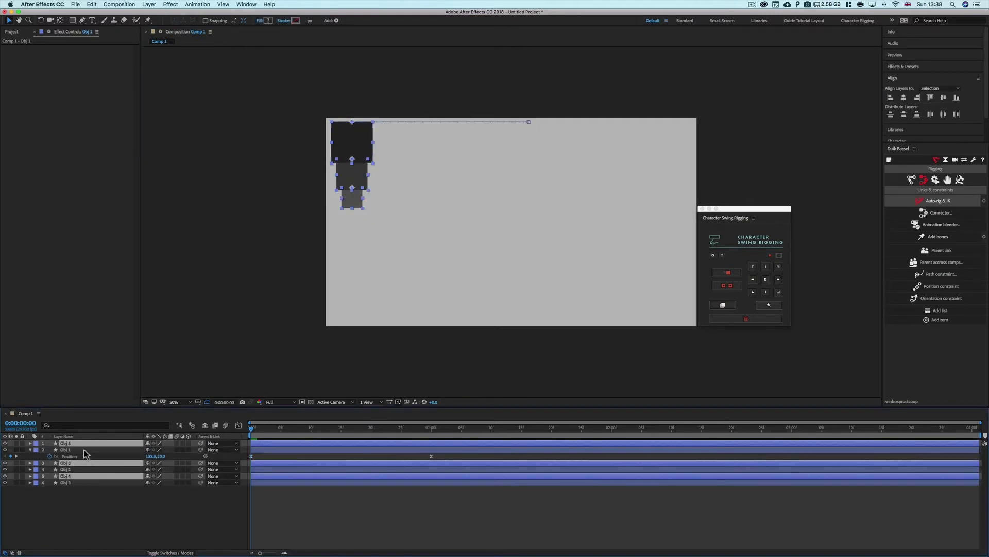
key(ctrl+shift+bracketright)
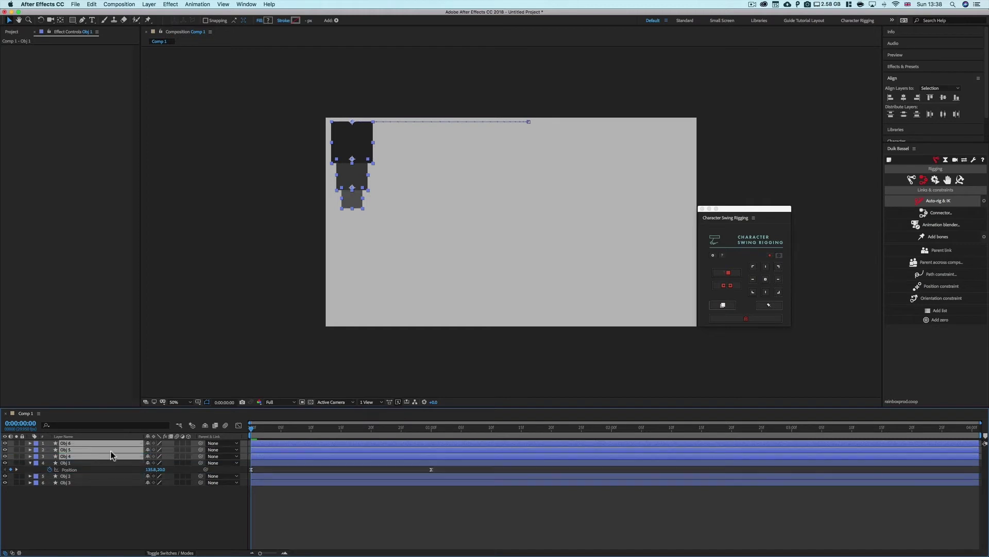
- Move the duplicated chain with both Position keyframes below the original, to about 140, 530
key(u)
drag(444, 452, 252, 454)
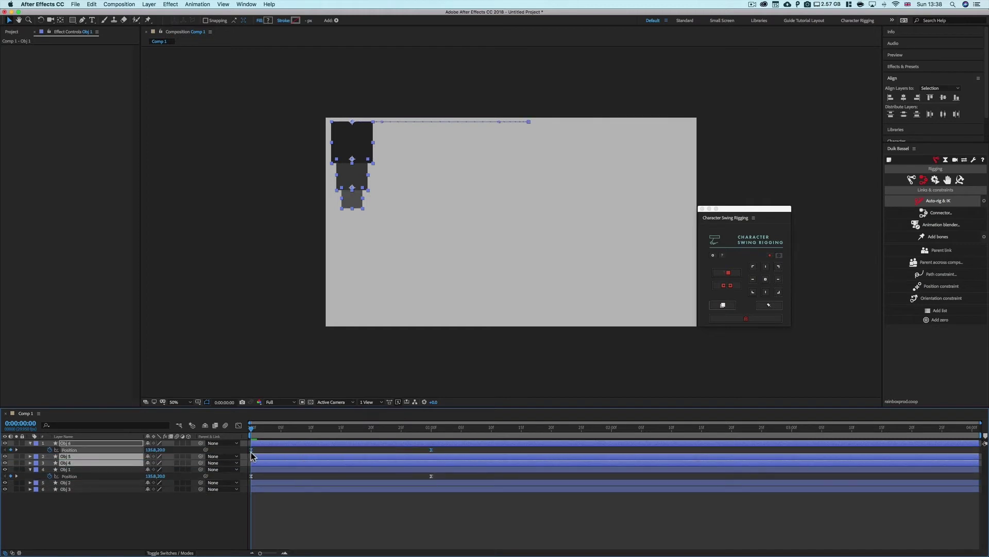
drag(348, 155, 347, 247)
click(186, 538)
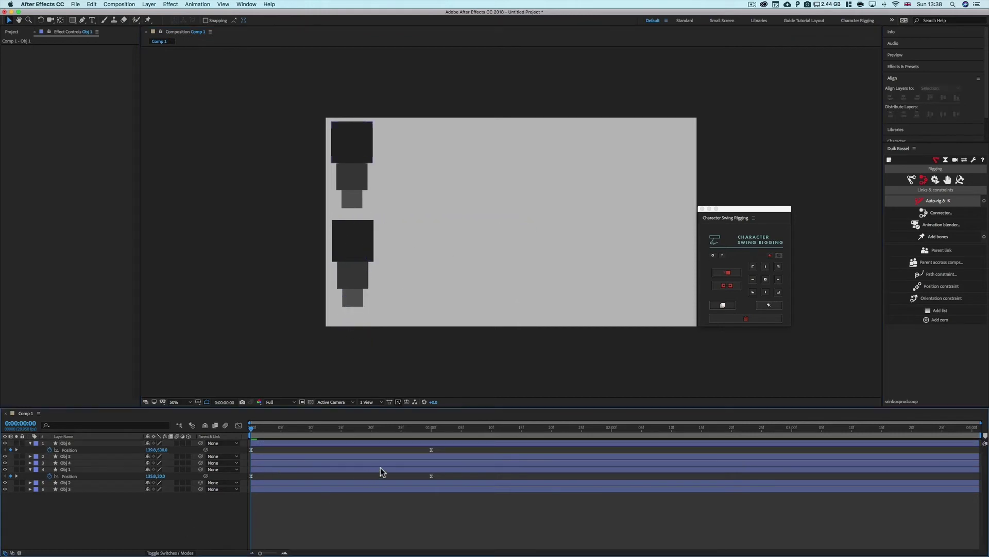
- Delete the second Position keyframe of Obj 6 and of Obj 1
click(432, 450)
key(Delete)
click(431, 475)
key(Delete)
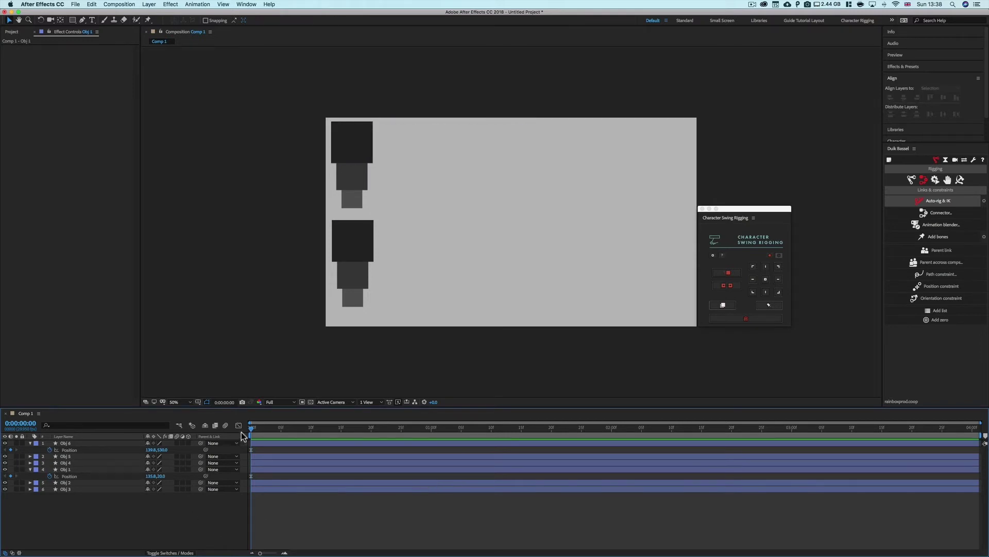
- Duplicate Obj 6, Obj 5 and Obj 4 and place the new chain near the composition's centre, at about 1004, 304
click(94, 442)
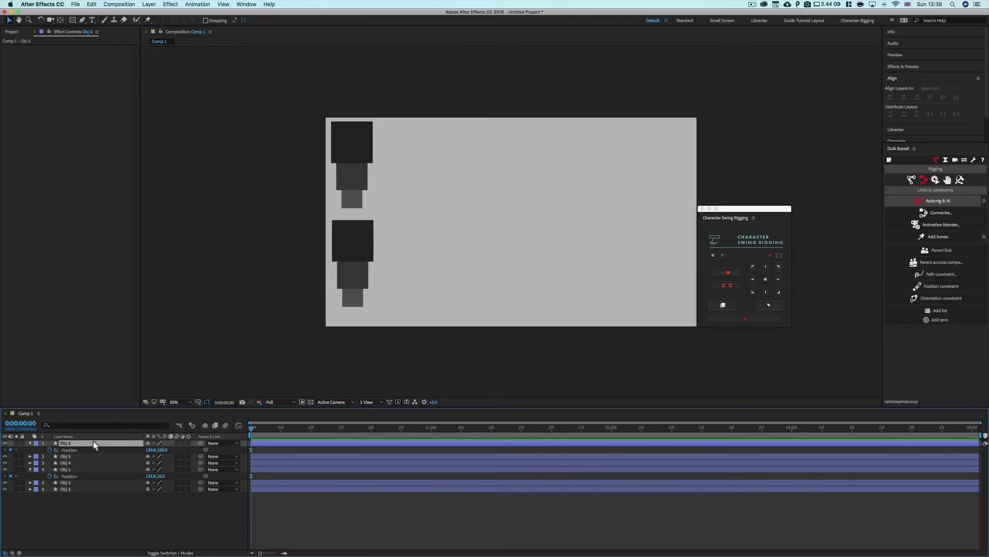
shift+click(85, 462)
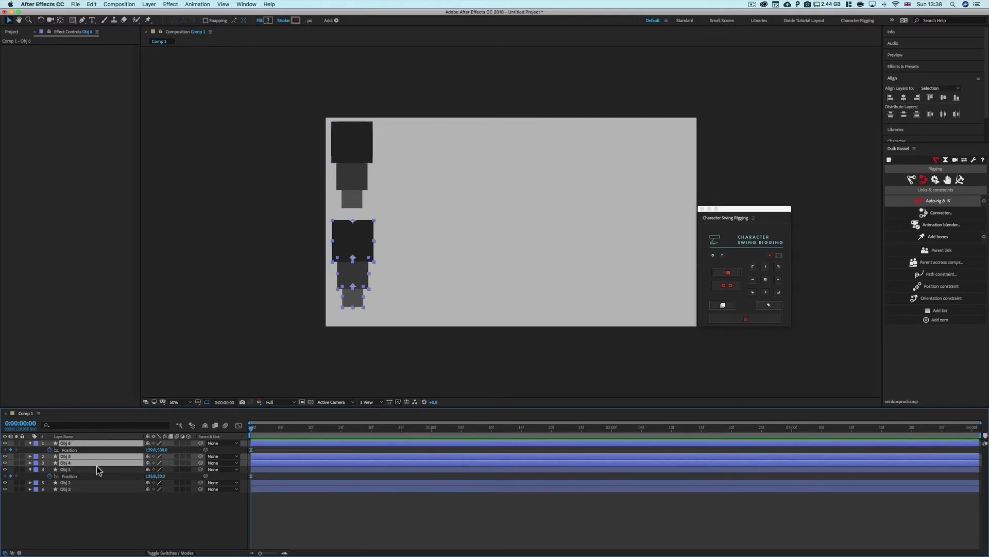
key(super+d)
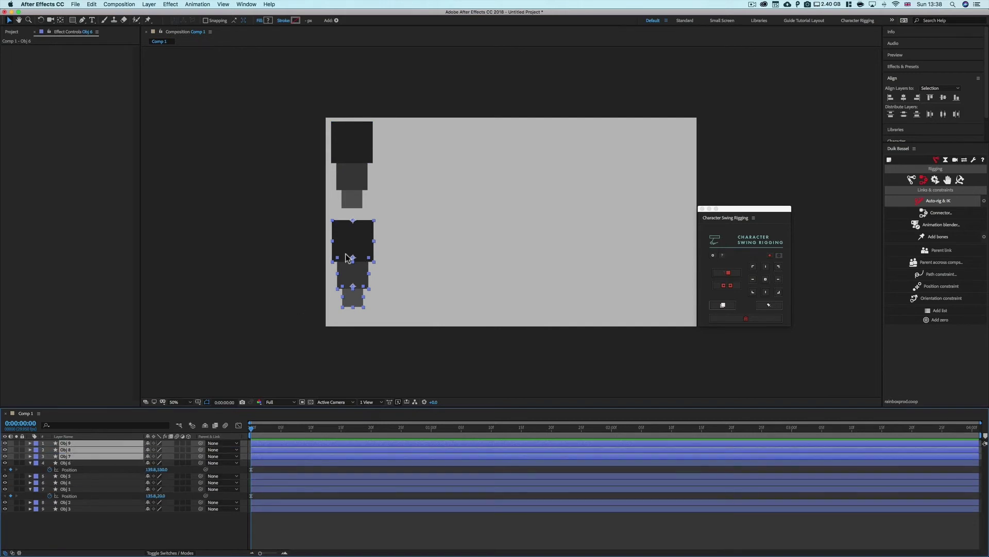
key(u)
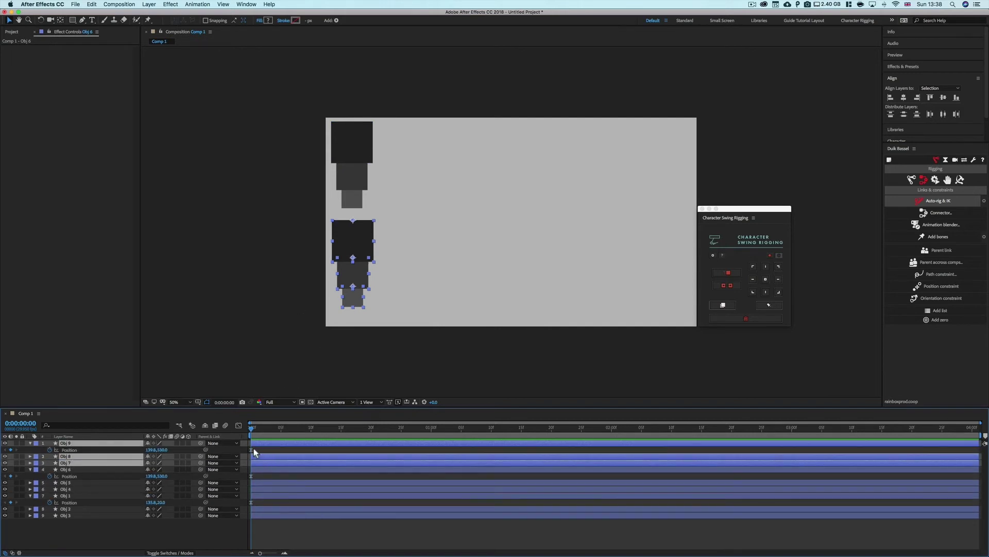
drag(350, 242, 528, 237)
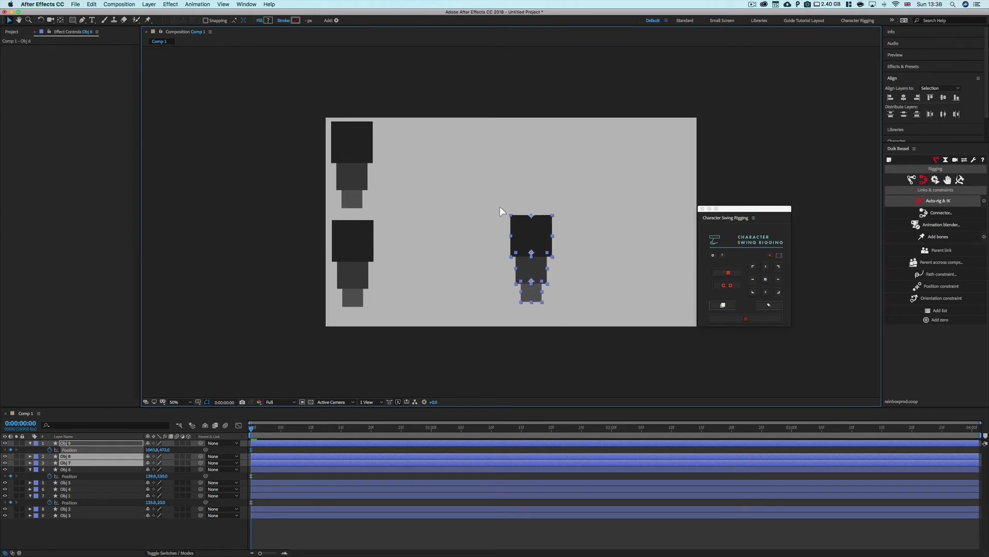
drag(499, 208, 521, 201)
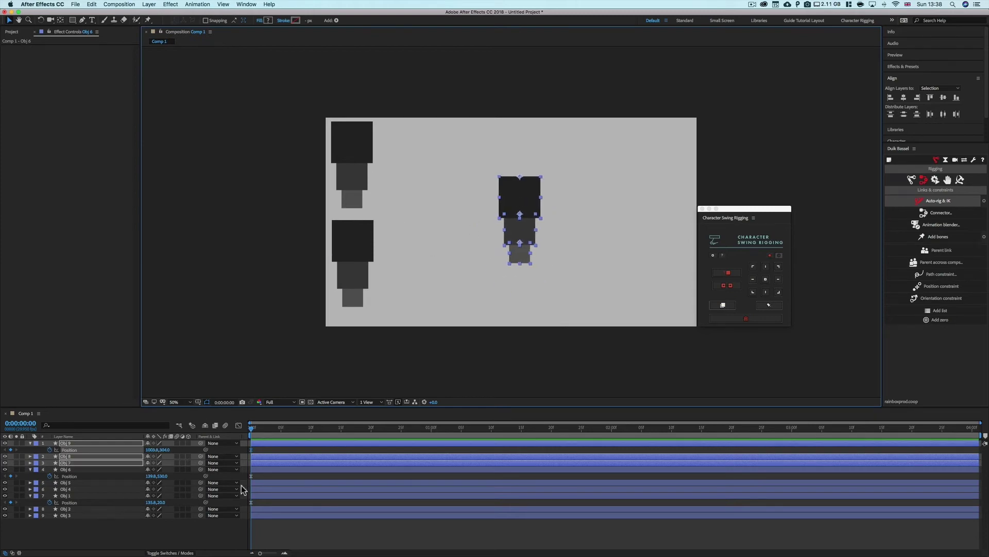
- Move the chain of Obj 6, Obj 5 and Obj 4 to about 462, 518
click(267, 470)
shift+click(261, 496)
super+click(264, 493)
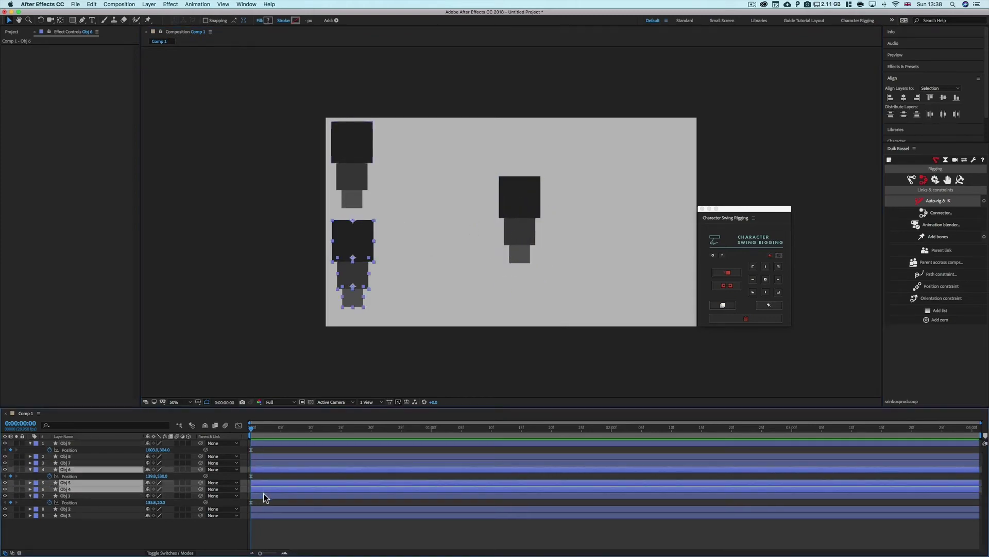
drag(356, 253, 418, 250)
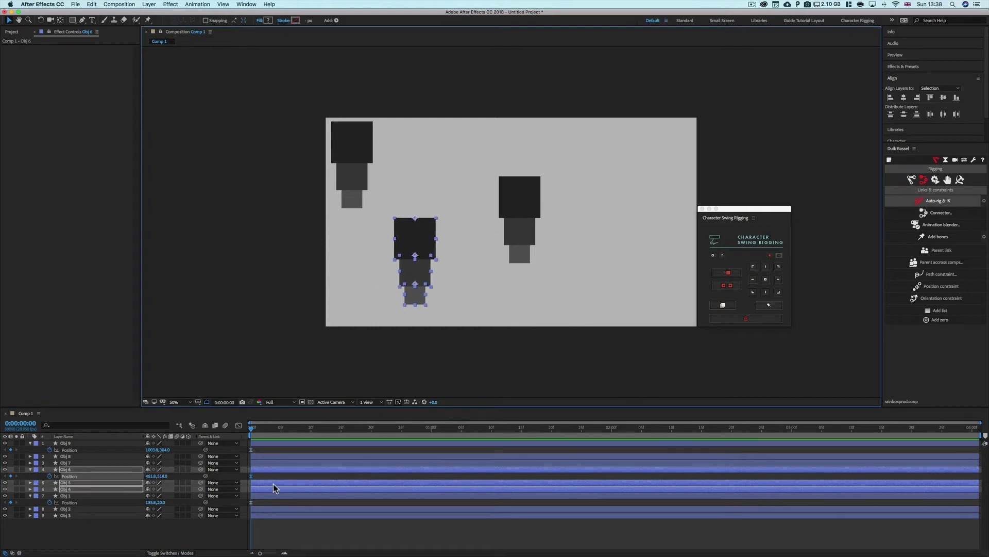
- Move the chain of Obj 1, Obj 2 and Obj 3 to about 210, 20 and deselect it
click(263, 496)
shift+click(263, 515)
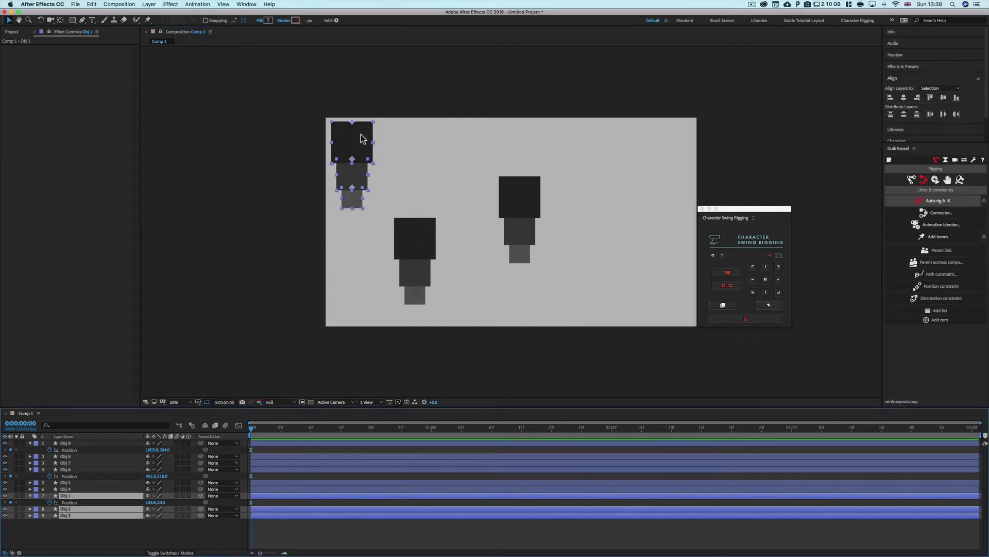
drag(362, 138, 376, 138)
click(416, 153)
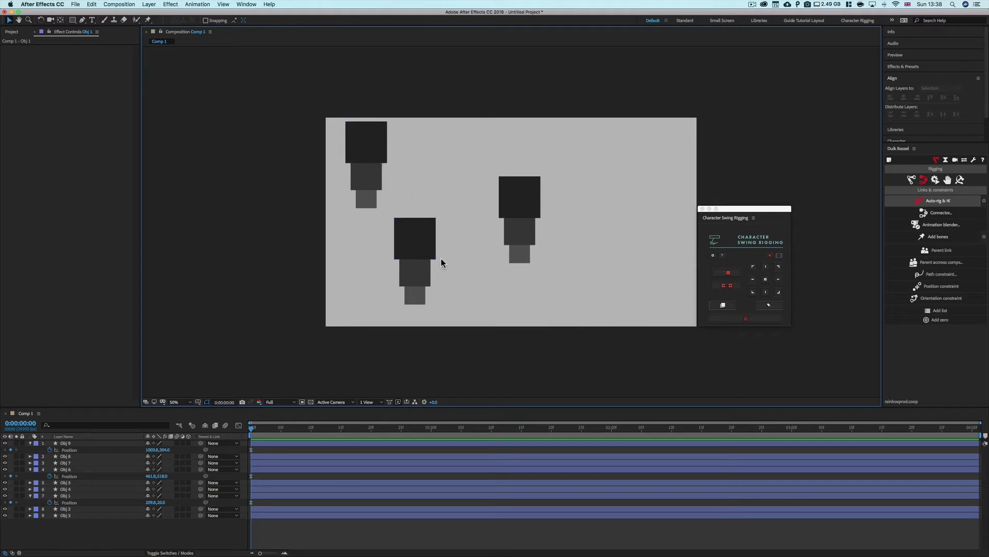
drag(547, 177, 493, 282)
click(453, 210)
click(415, 238)
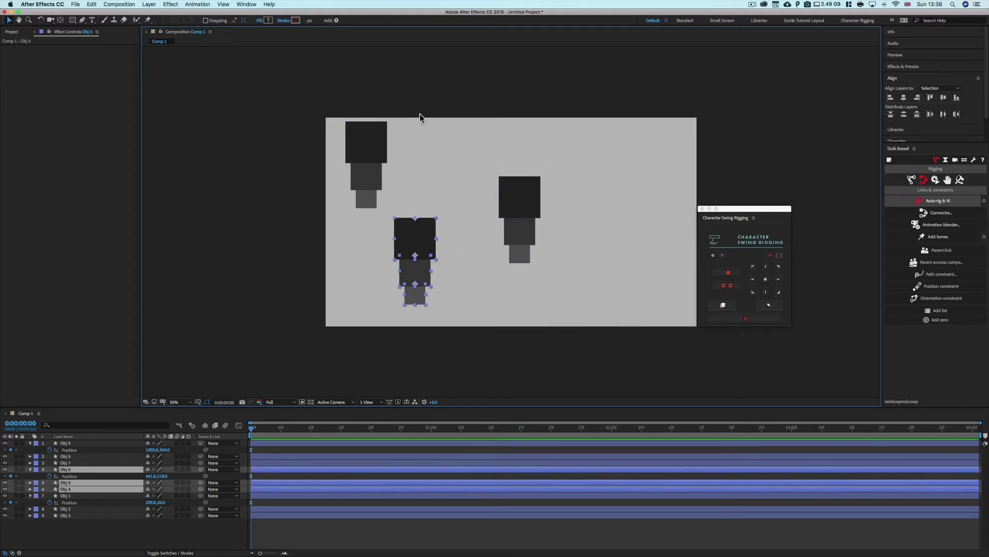
drag(403, 130, 373, 221)
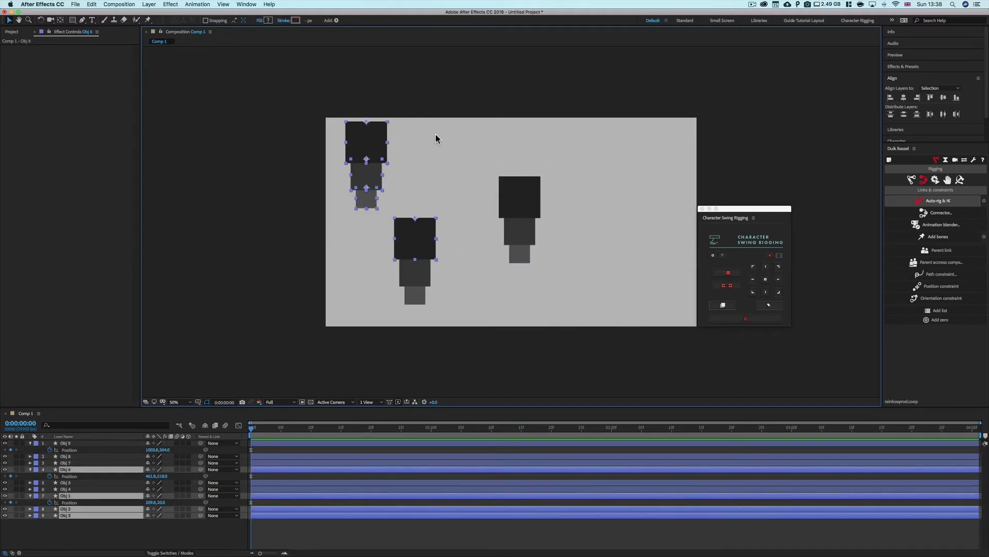
- Rig Obj 1, Obj 2 and Obj 3 together as a swing chain with a global wind generator
click(77, 495)
shift+click(87, 516)
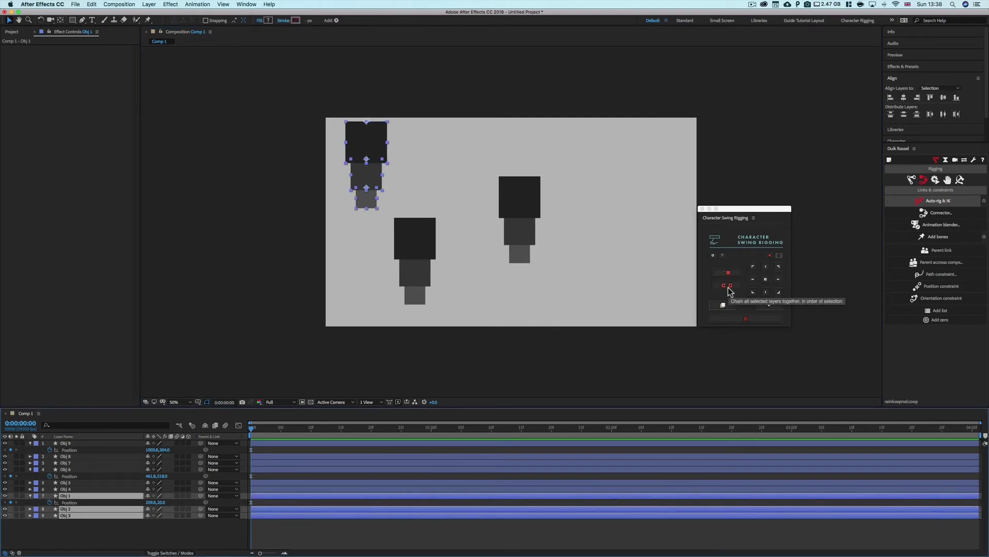
click(724, 305)
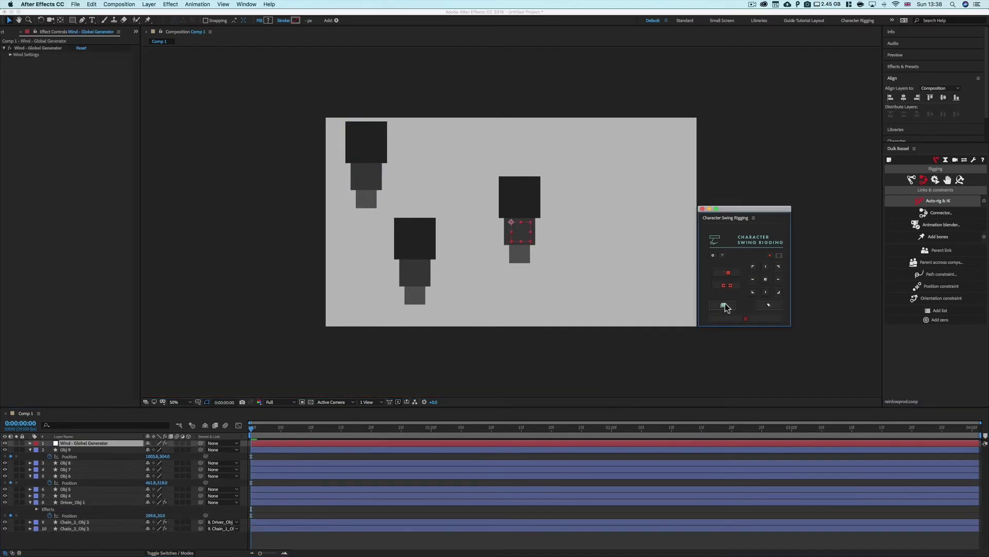
- Move the Wind - Global Generator controller into the empty area beside the first chain and check the controller type and size settings
drag(512, 226, 456, 177)
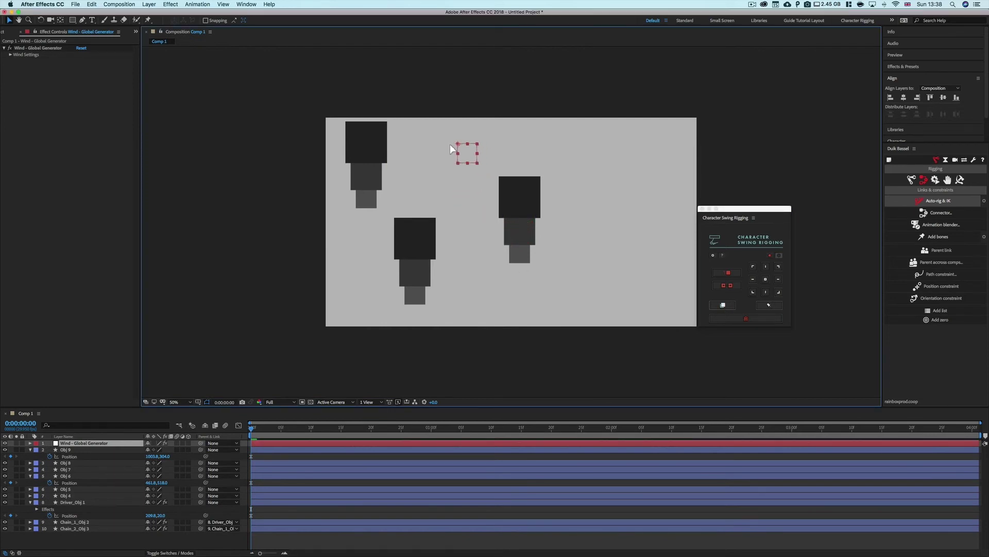
click(714, 255)
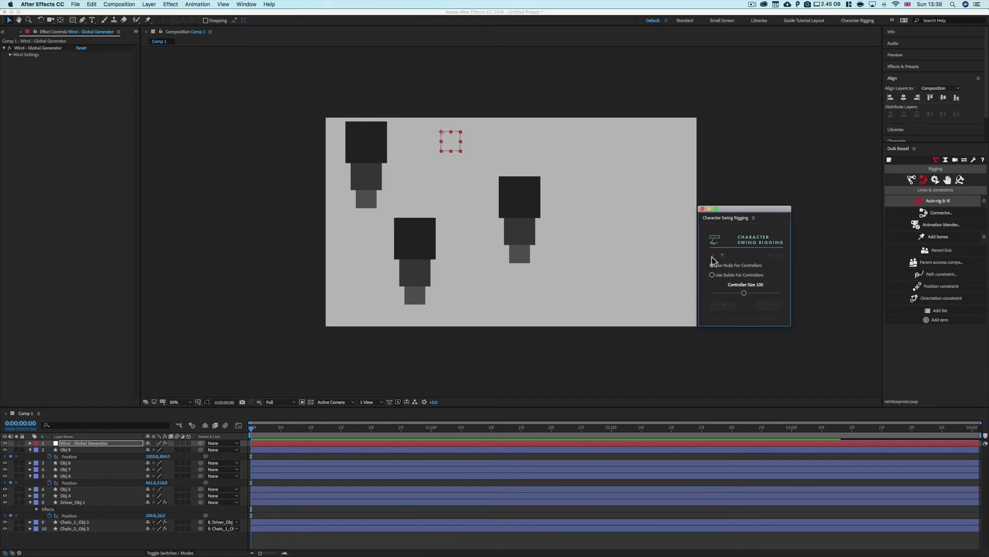
click(715, 256)
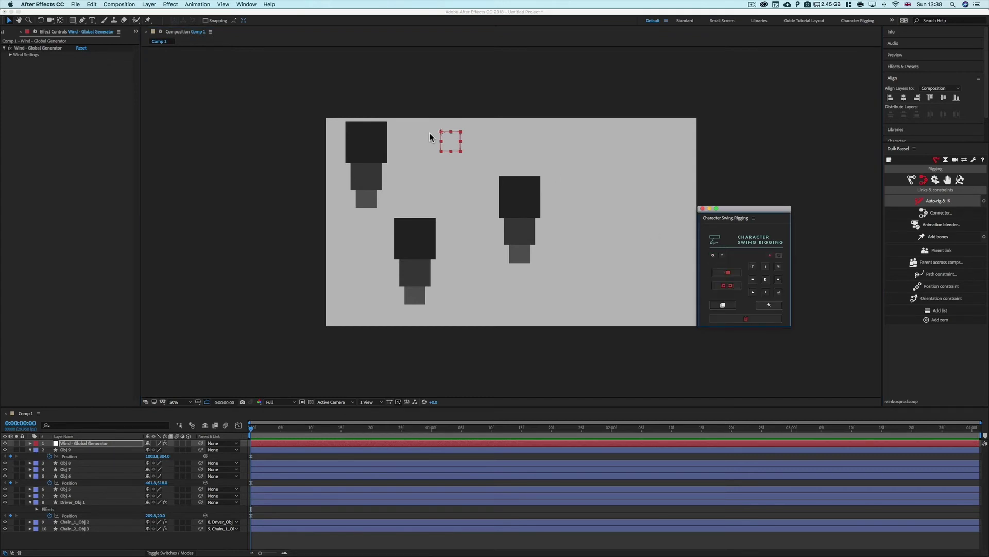
drag(441, 131, 446, 127)
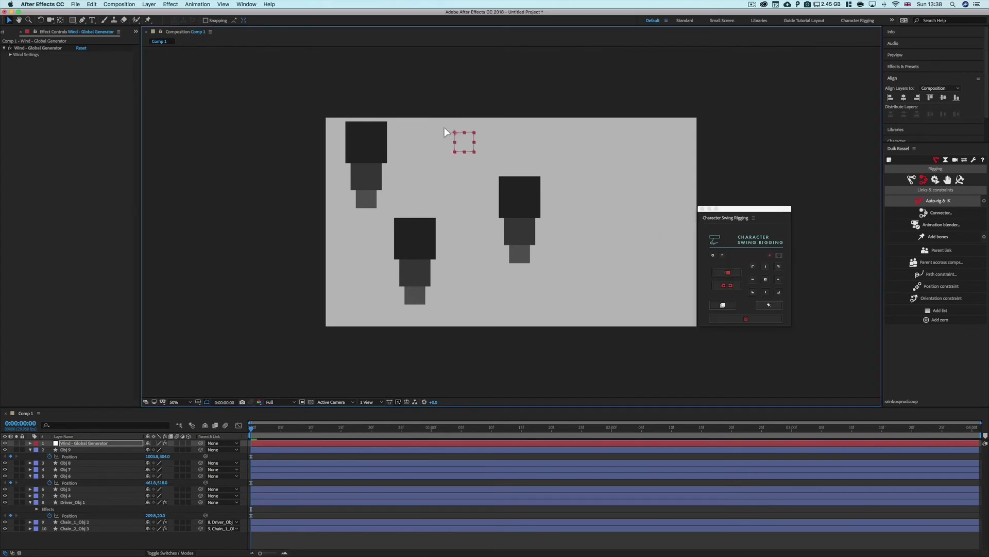
- Examine the Wind Settings of the Wind - Global Generator controller and compare them with the swing effects on Driver_Obj 1
click(10, 54)
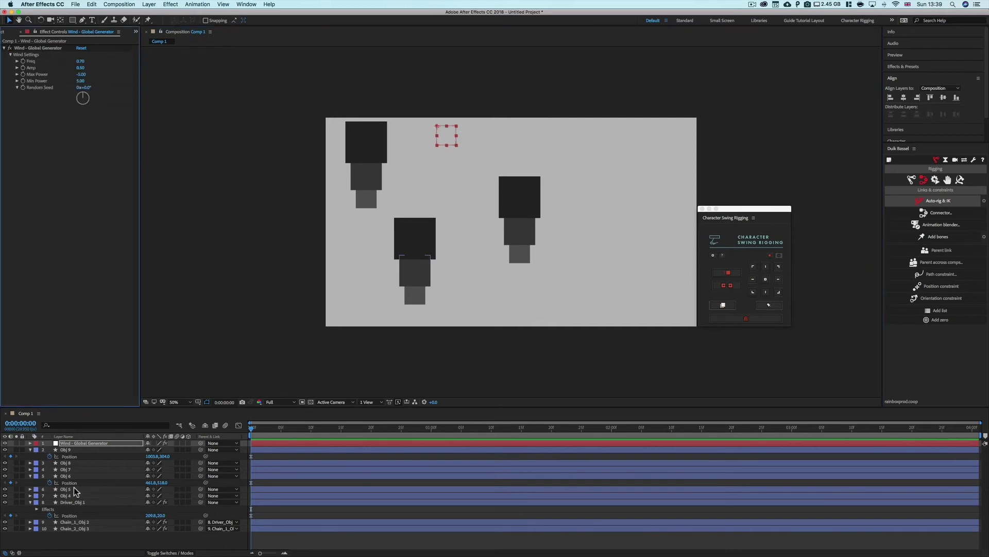
click(79, 501)
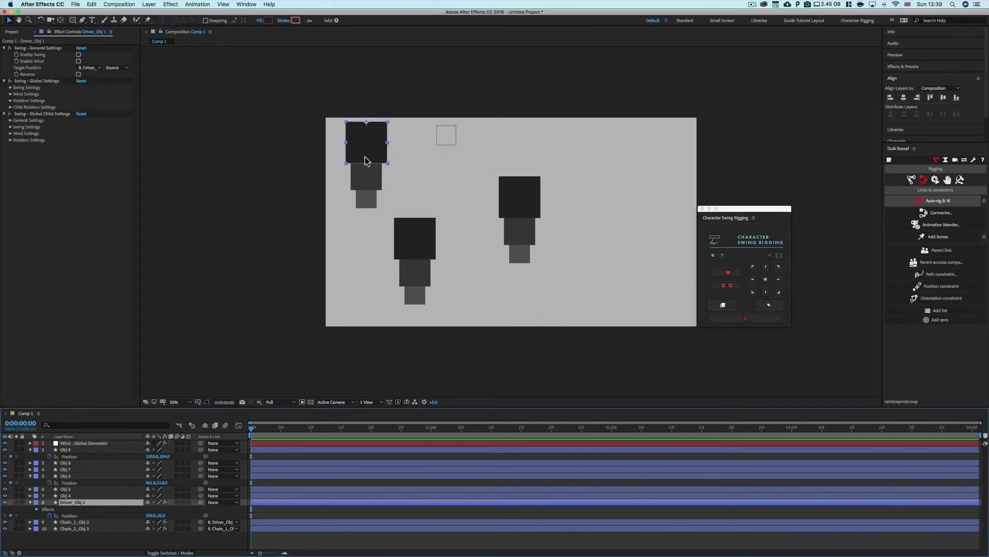
drag(339, 134, 377, 204)
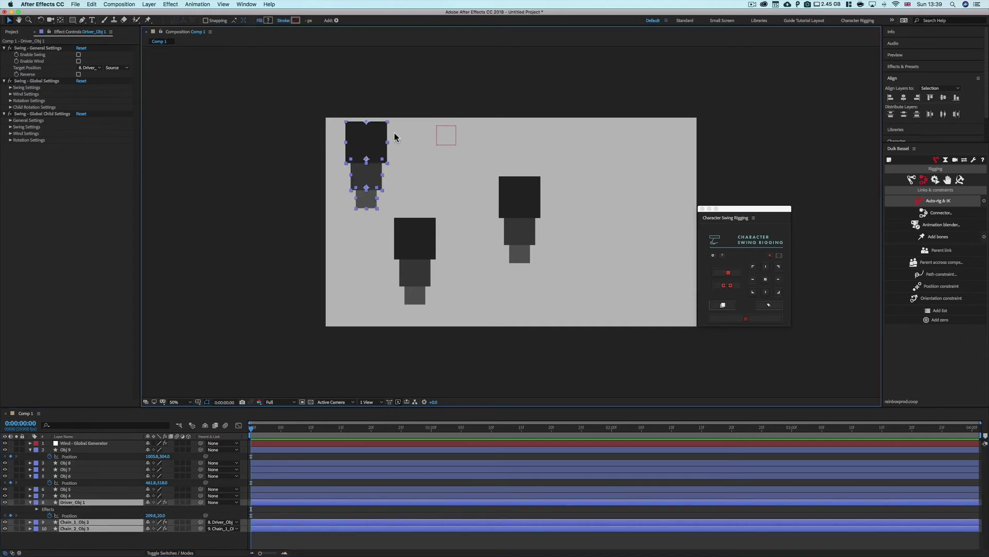
click(369, 137)
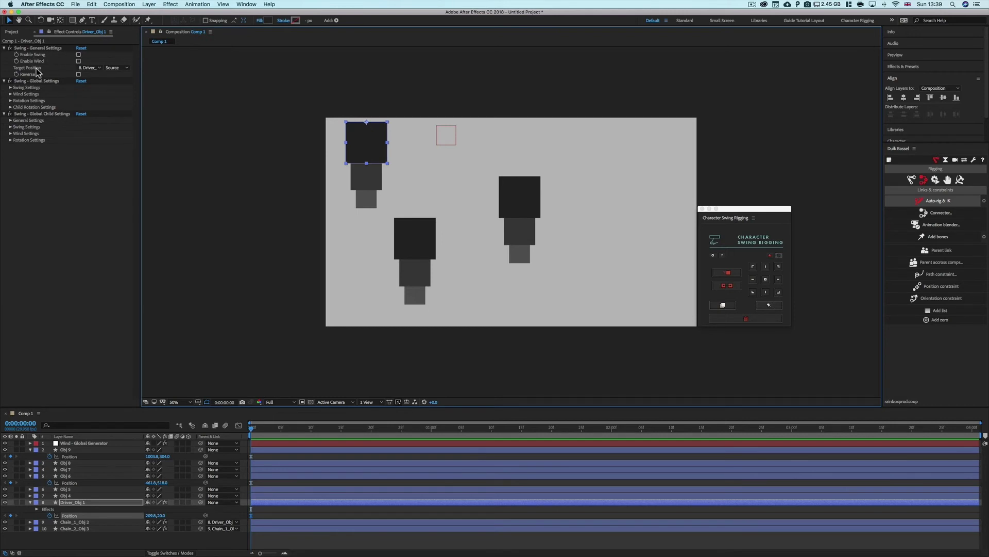
click(73, 444)
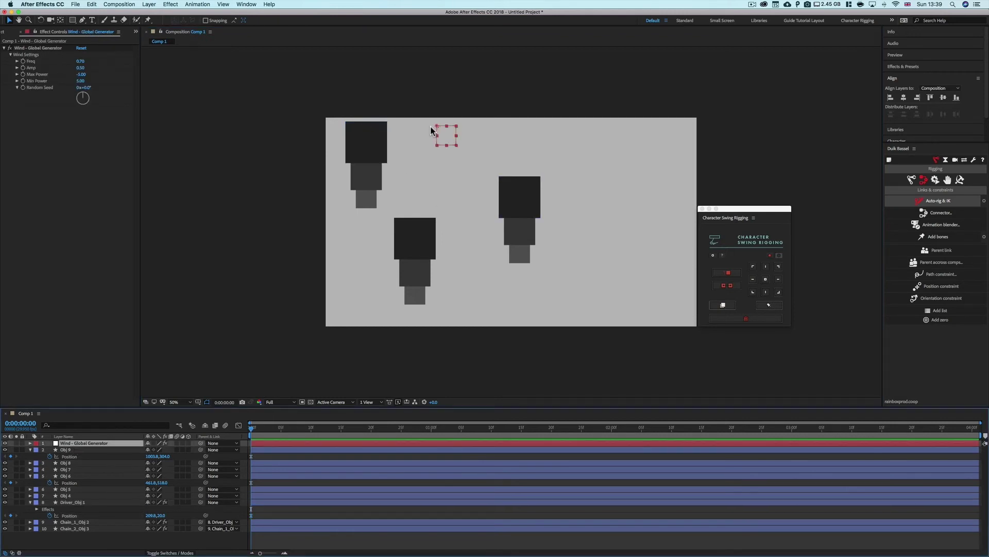
- Rig Obj 6, Obj 5 and Obj 4 as a second swing chain and nudge the Wind - Global Generator controller closer to the first chain
drag(456, 226, 381, 330)
click(73, 481)
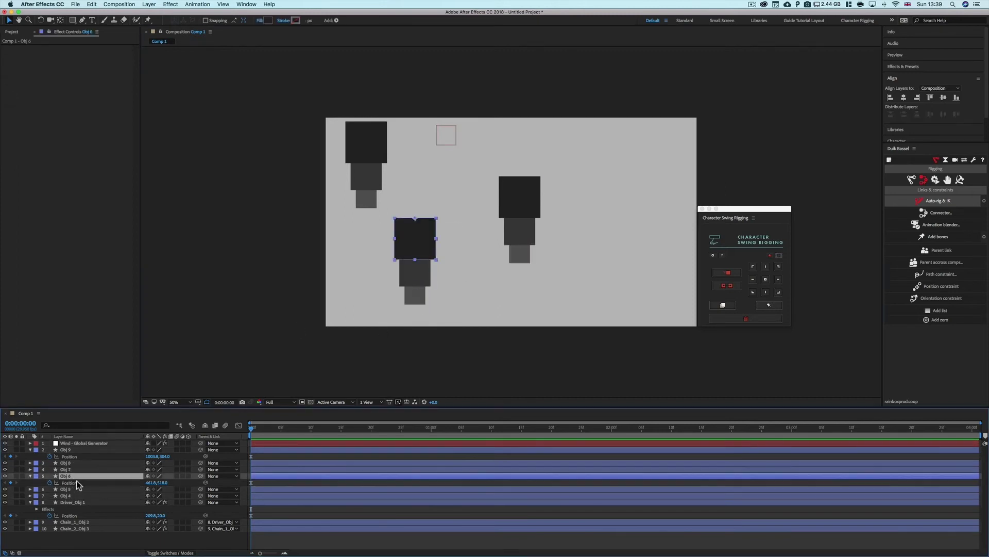
shift+click(79, 496)
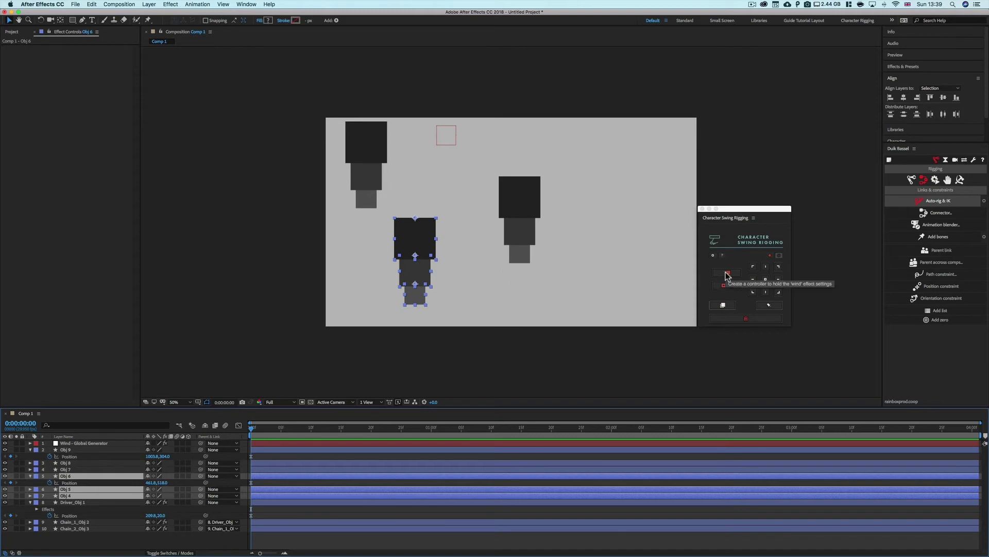
click(711, 306)
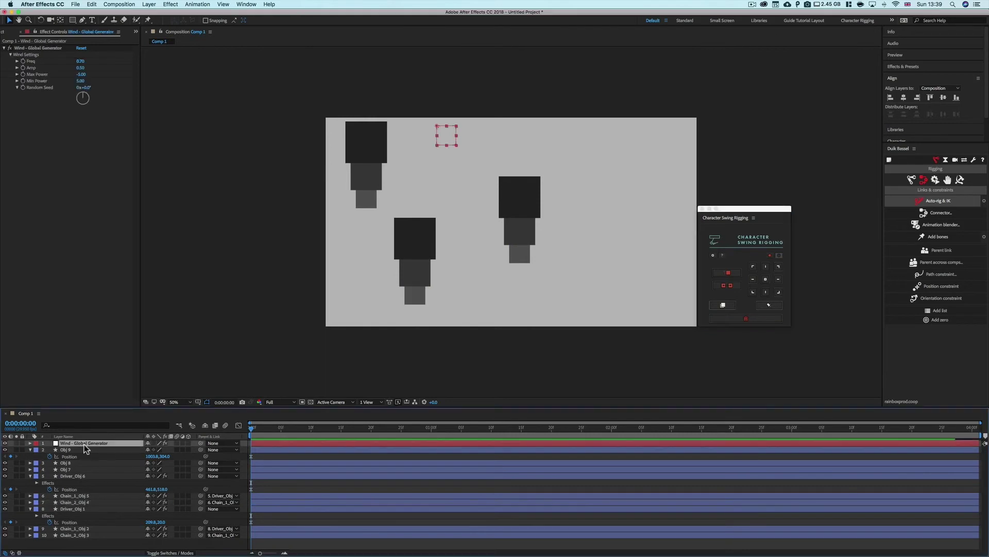
mouse_move(441, 128)
mouse_down()
mouse_move(447, 136)
mouse_move(438, 130)
mouse_up()
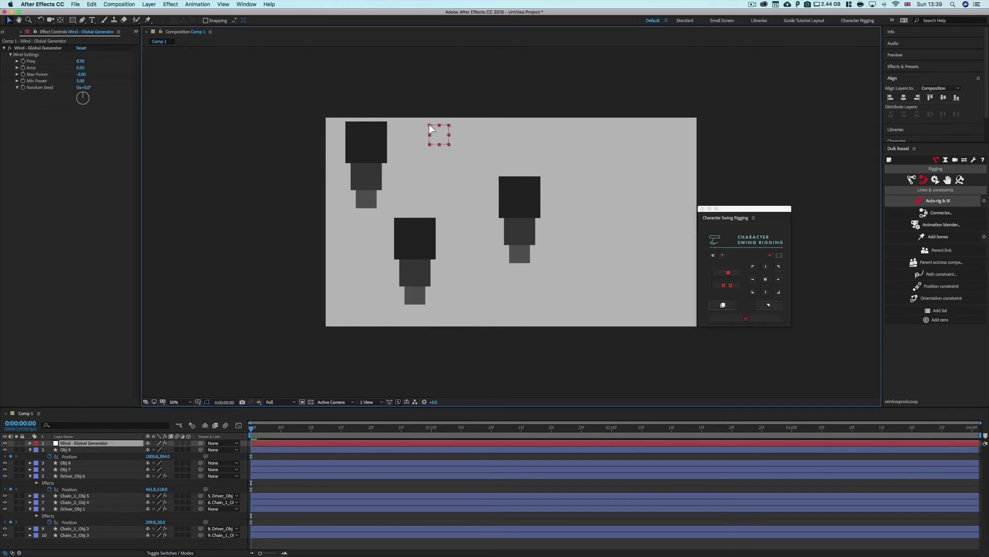
click(78, 476)
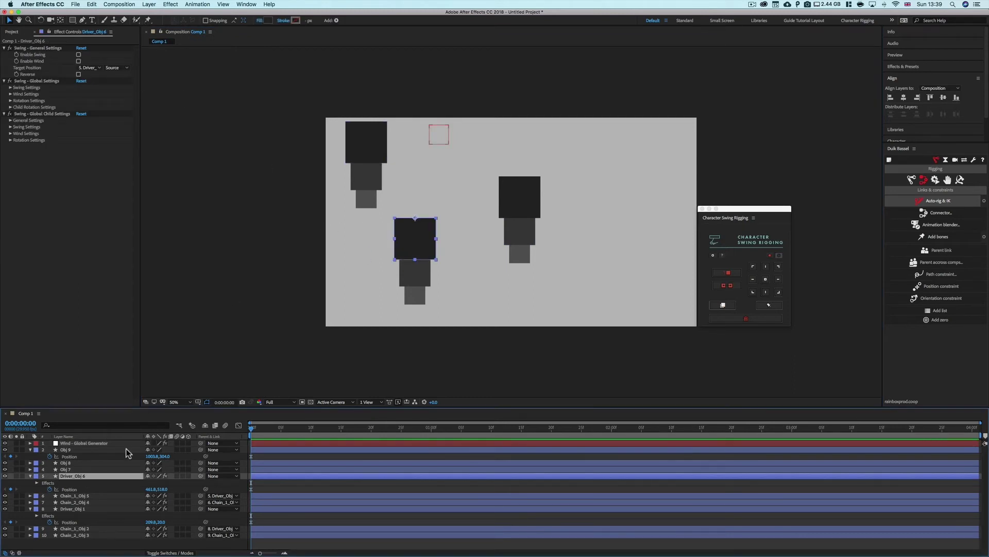
- Rig Obj 9, Obj 8 and Obj 7 as a swing chain with the separate wind controller option turned off
click(77, 449)
shift+click(77, 468)
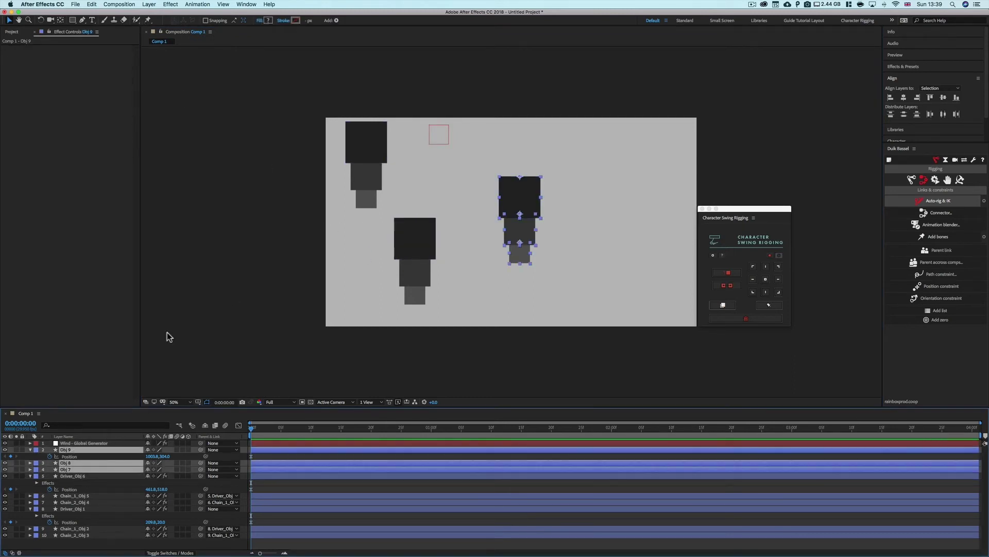
click(727, 278)
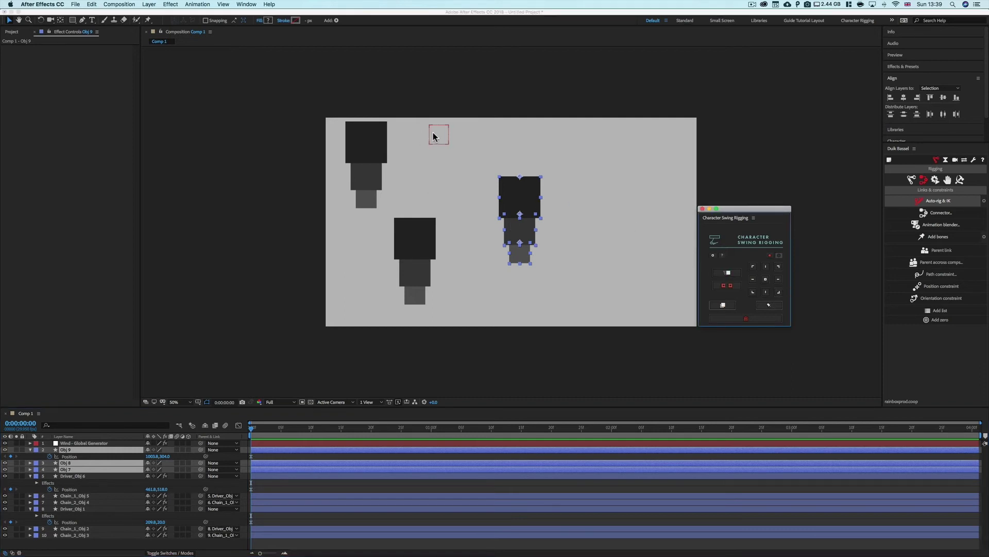
click(720, 304)
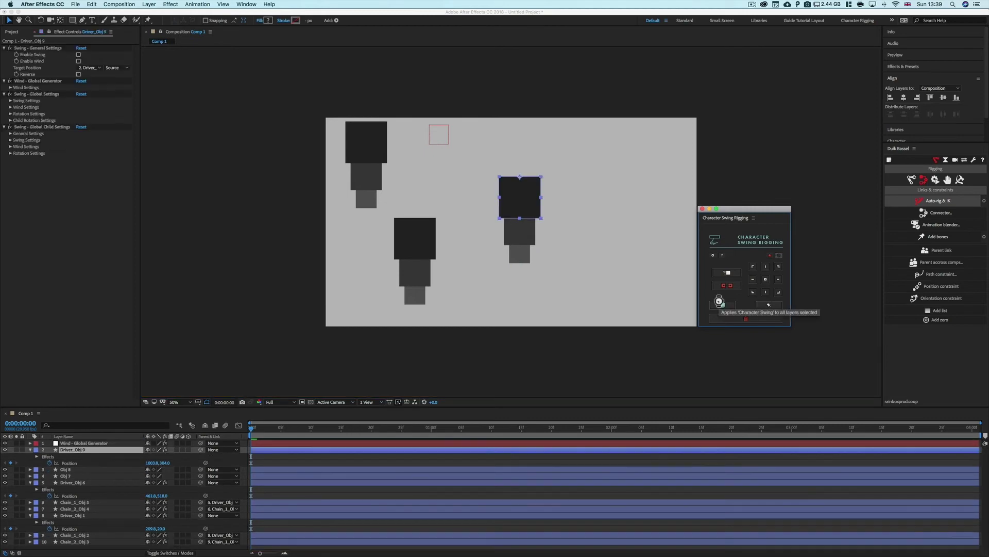
- Examine the effects applied to Driver_Obj 9, including its own Wind - Global Generator effect
click(72, 450)
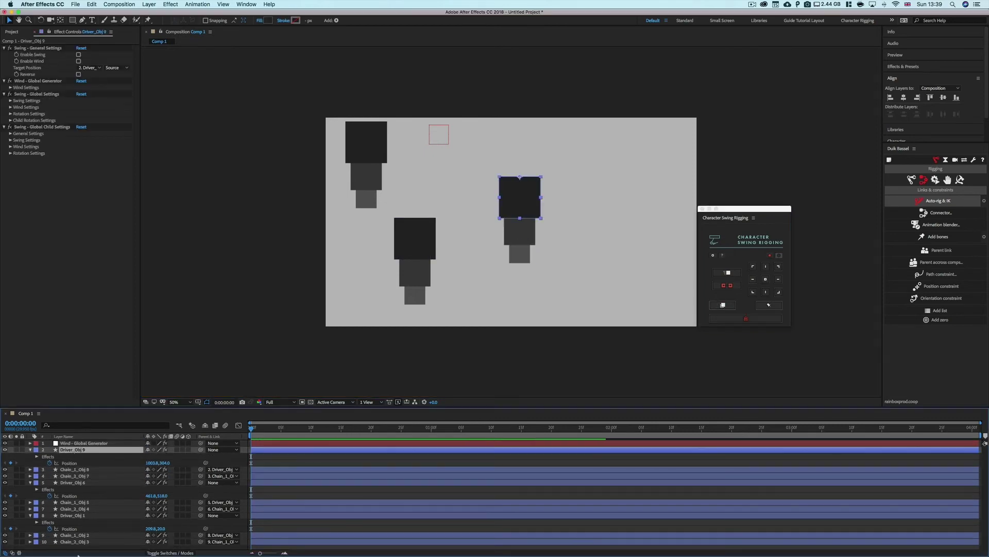
click(31, 82)
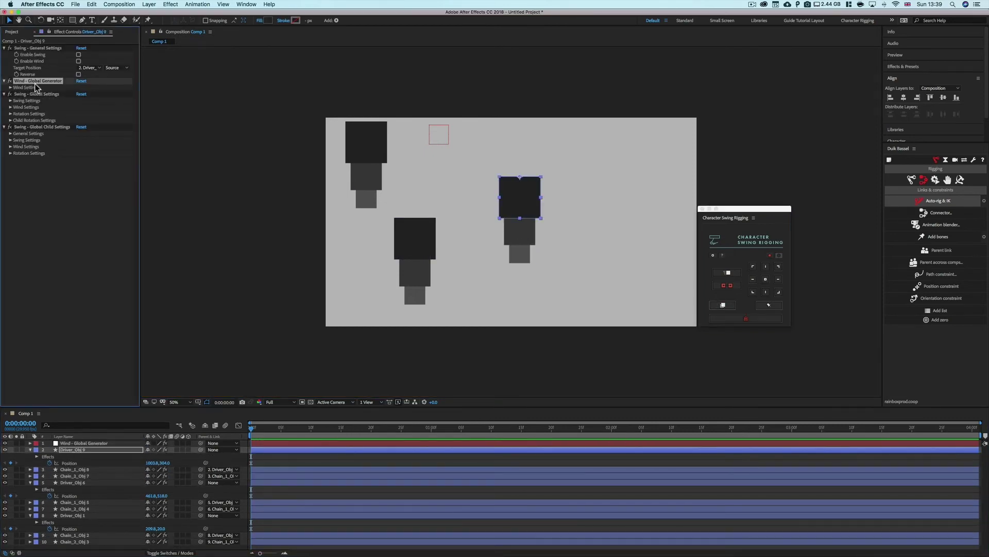
click(32, 240)
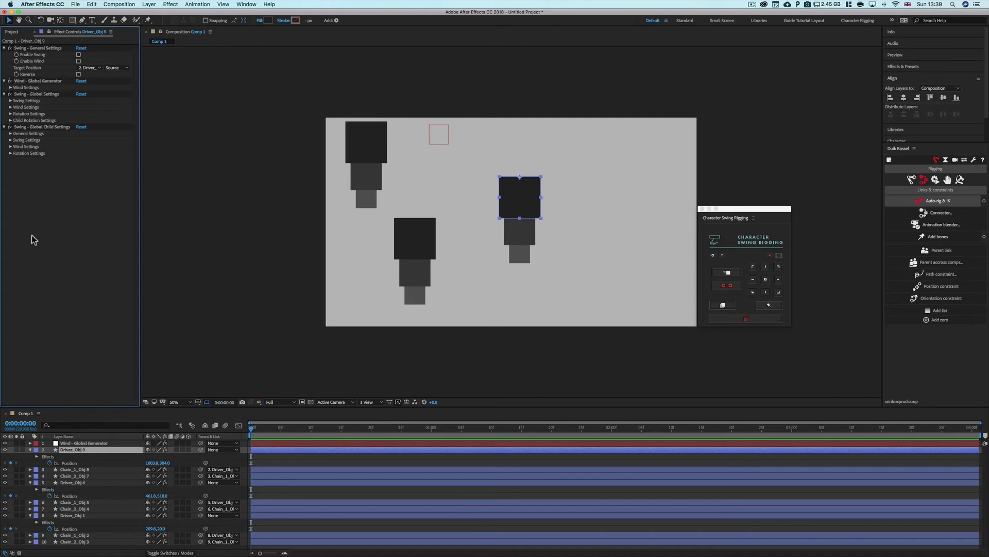
click(117, 463)
- Enable swing and wind on Driver_Obj 1, Driver_Obj 6 and Driver_Obj 9
click(77, 515)
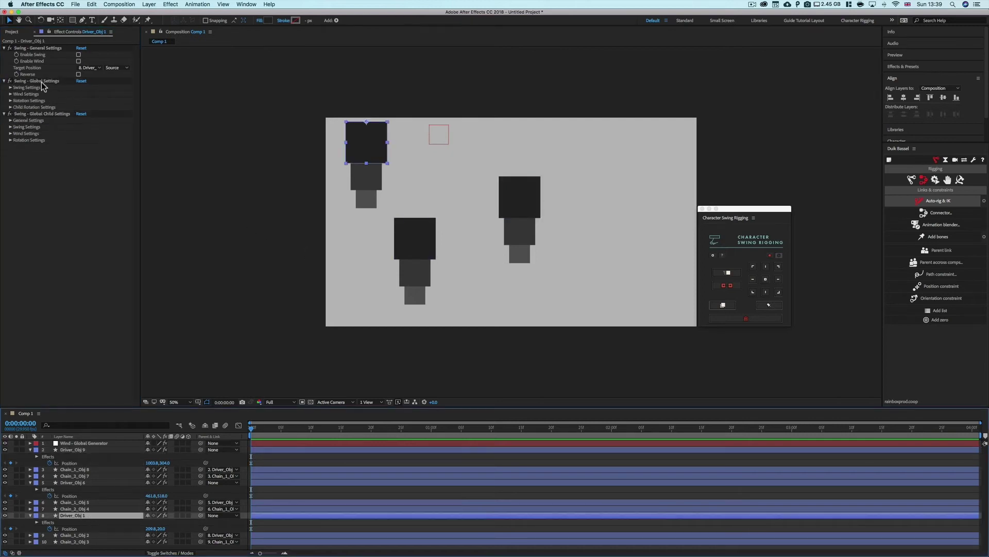
click(79, 54)
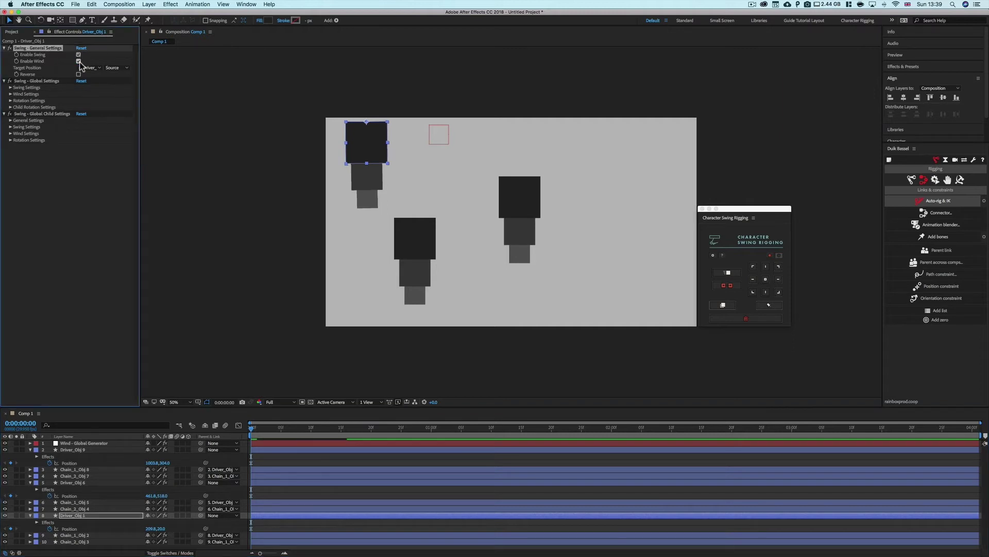
click(73, 483)
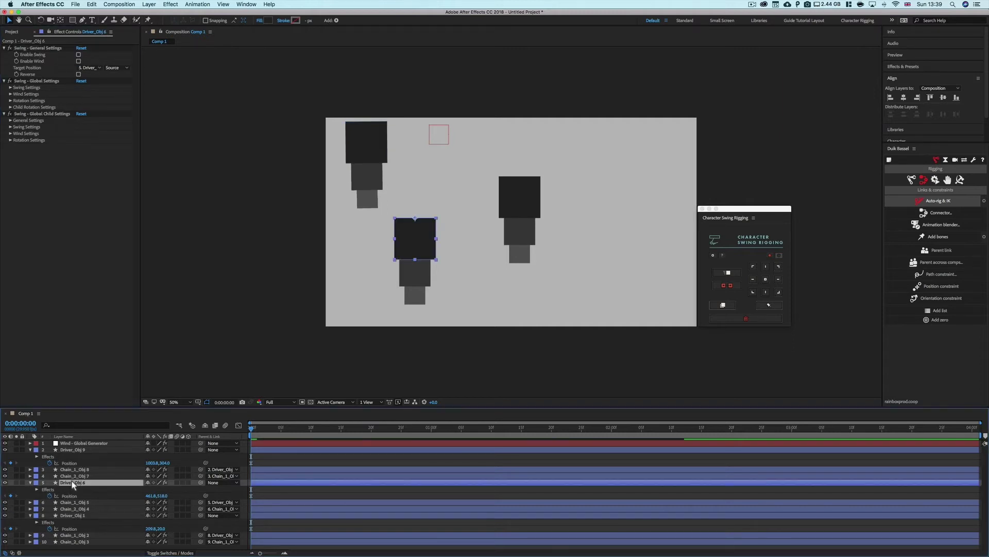
click(79, 55)
click(79, 61)
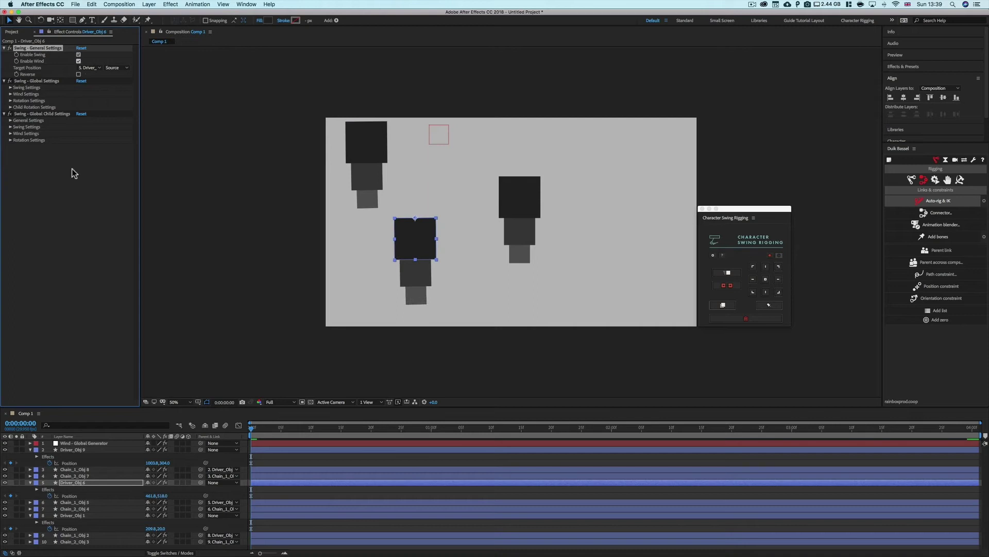
click(79, 451)
click(79, 54)
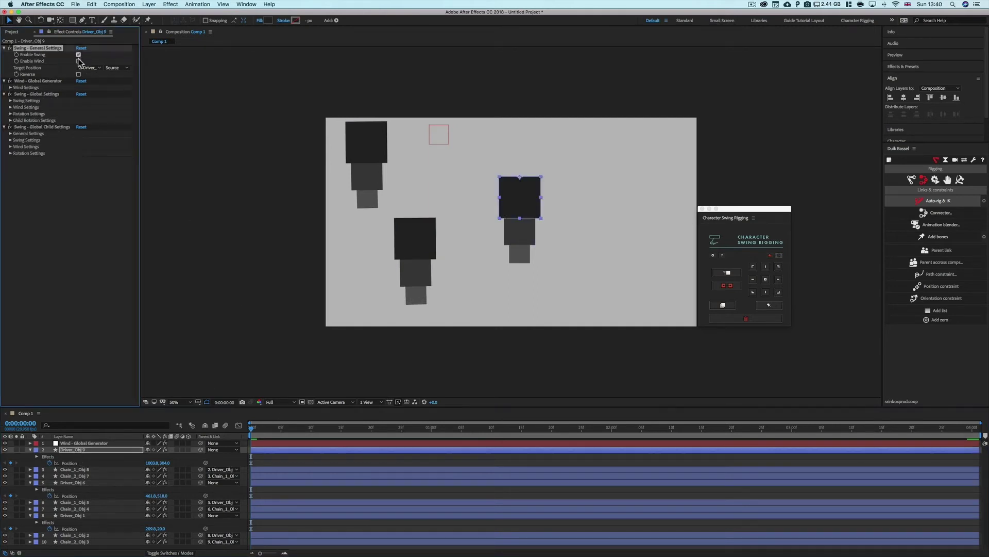
click(78, 61)
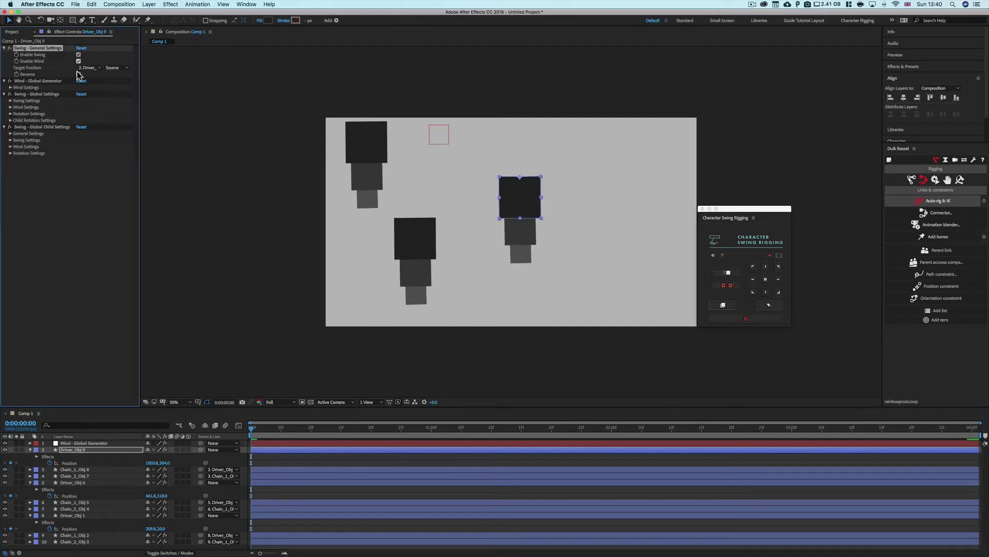
- Expand Driver_Obj 9's wind settings and set the Wind - Global Generator controller's Max Power to -50 and Min Power to 50
click(11, 87)
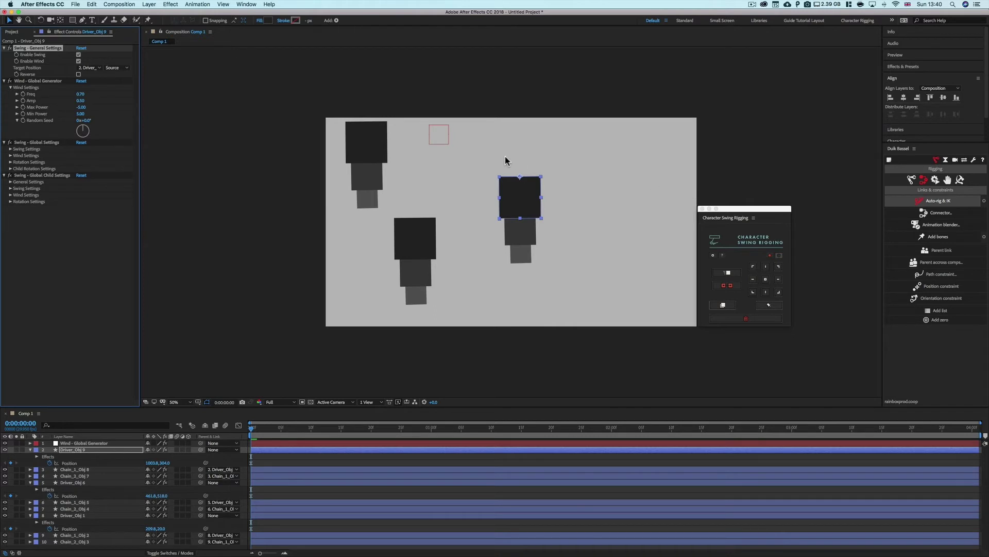
click(450, 137)
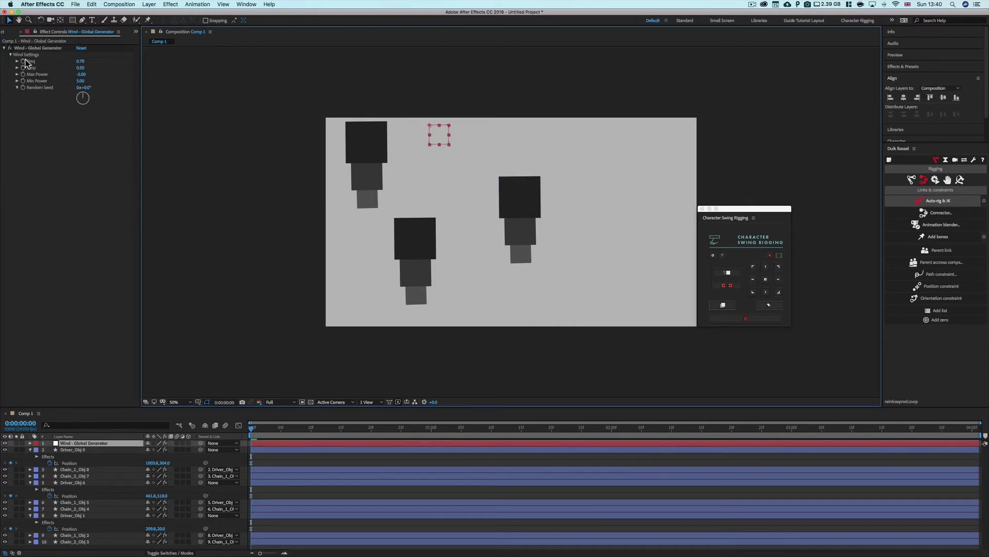
click(80, 75)
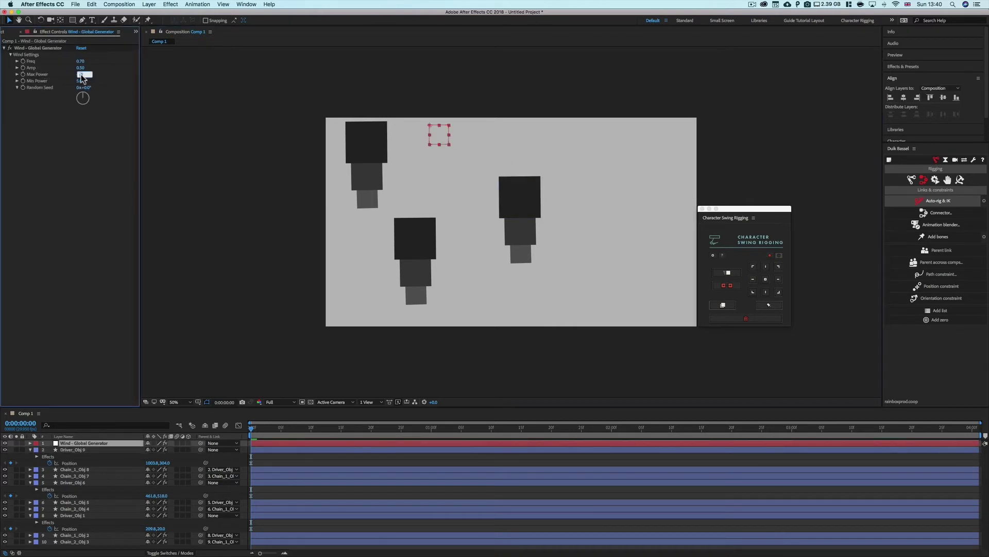
text(-50)
key(Tab)
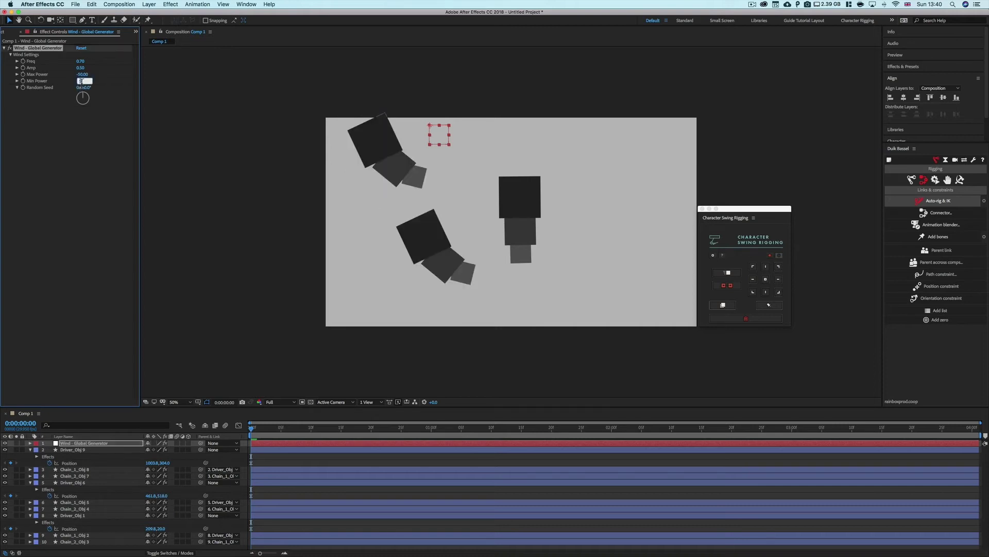
click(86, 117)
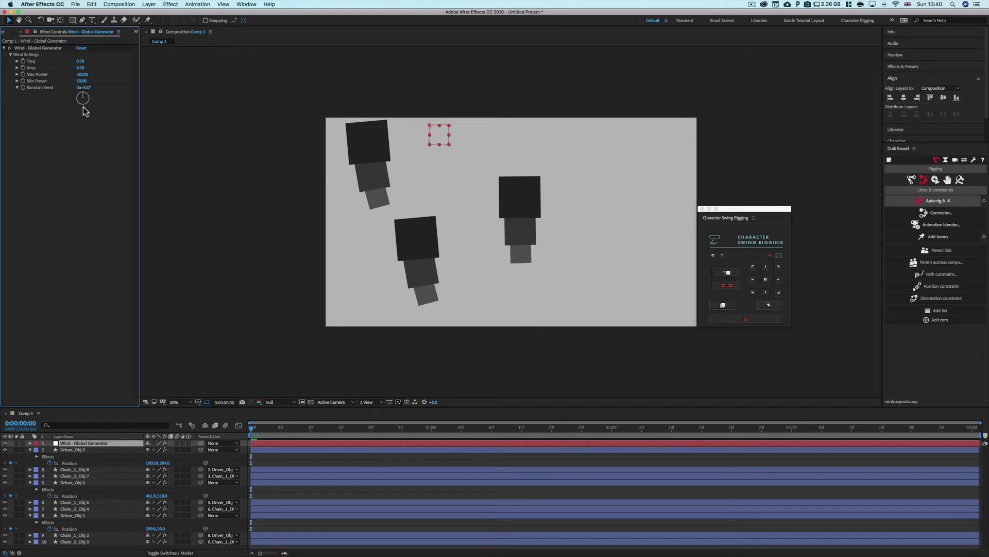
- Preview the wind motion of the three chains from the start of the composition
key(space)
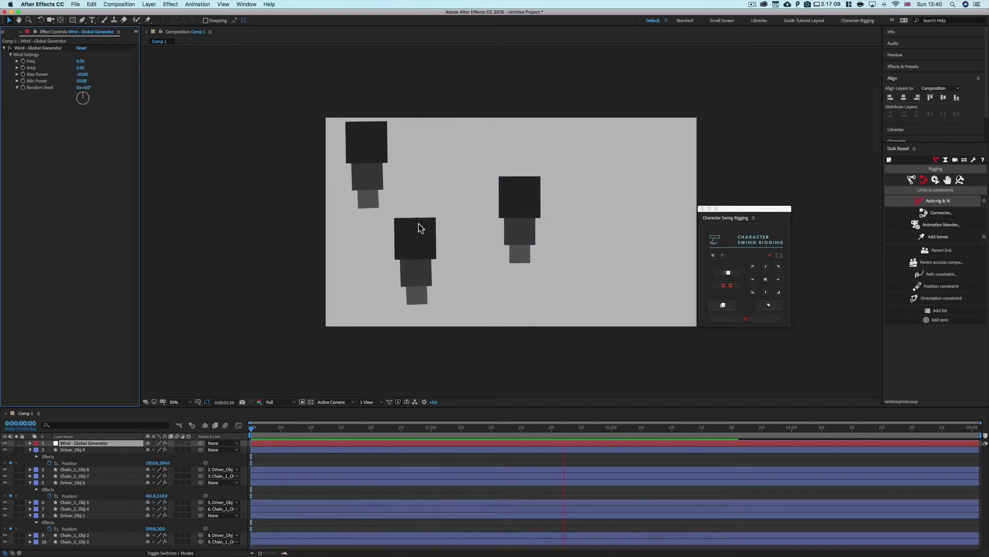
drag(296, 434, 214, 428)
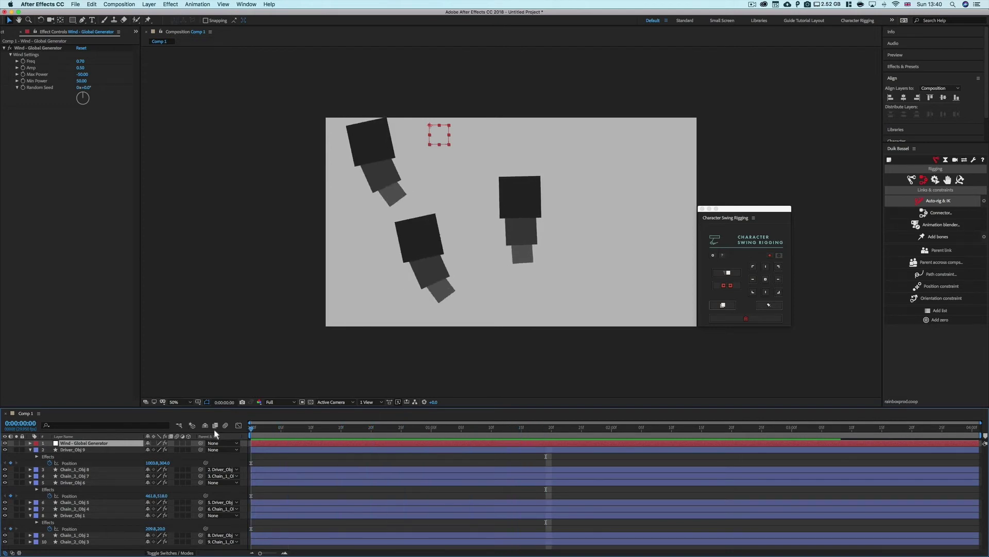
key(space)
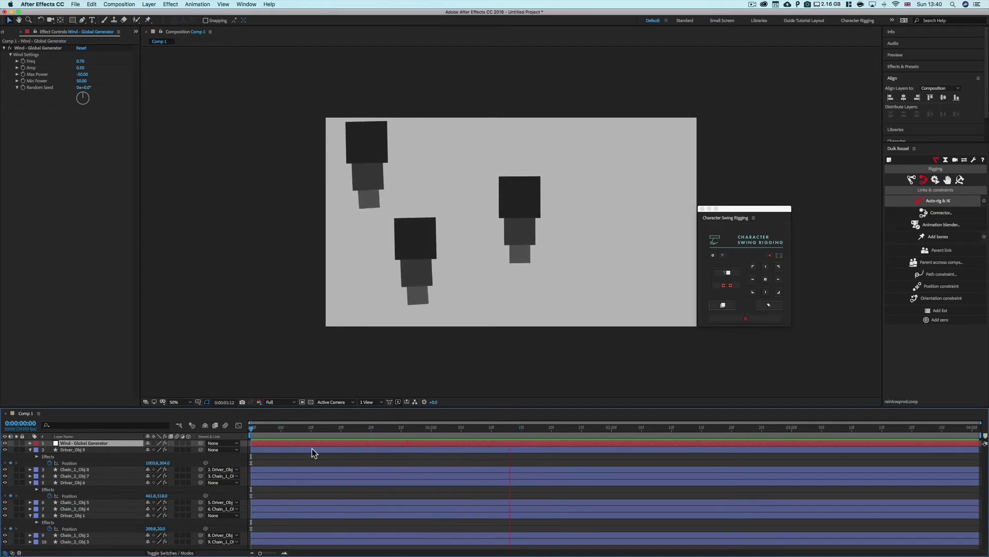
- Set the wind frequency on Driver_Obj 9 to 4 and preview the animation
click(508, 207)
click(80, 107)
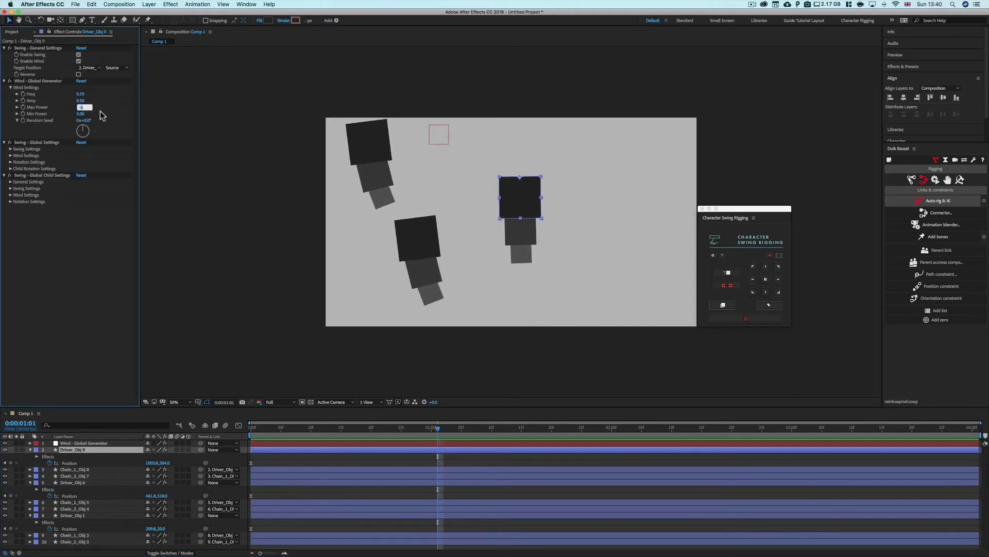
click(82, 95)
text(4)
key(Return)
key(space)
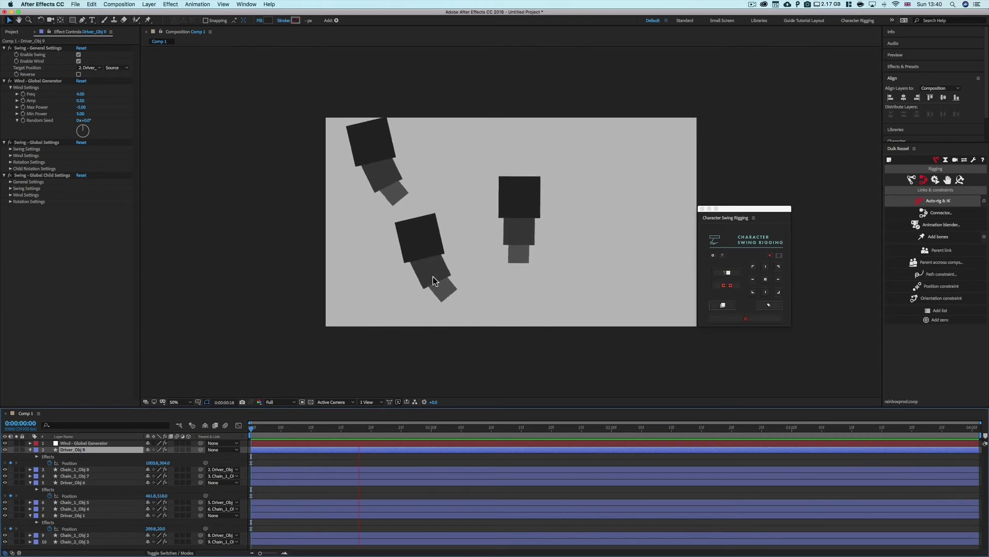
key(space)
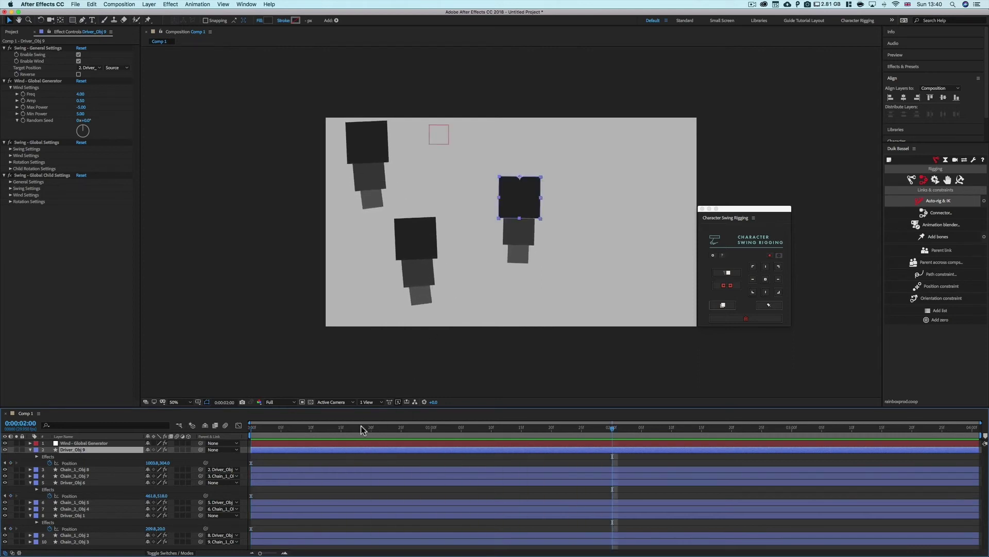
- Go to frame 18 and set the wind Max Power on Driver_Obj 9 to -50
click(317, 428)
key(Page_Down)
key(Page_Down)
key(Page_Down)
key(Page_Down)
key(Page_Down)
key(Page_Down)
key(Page_Down)
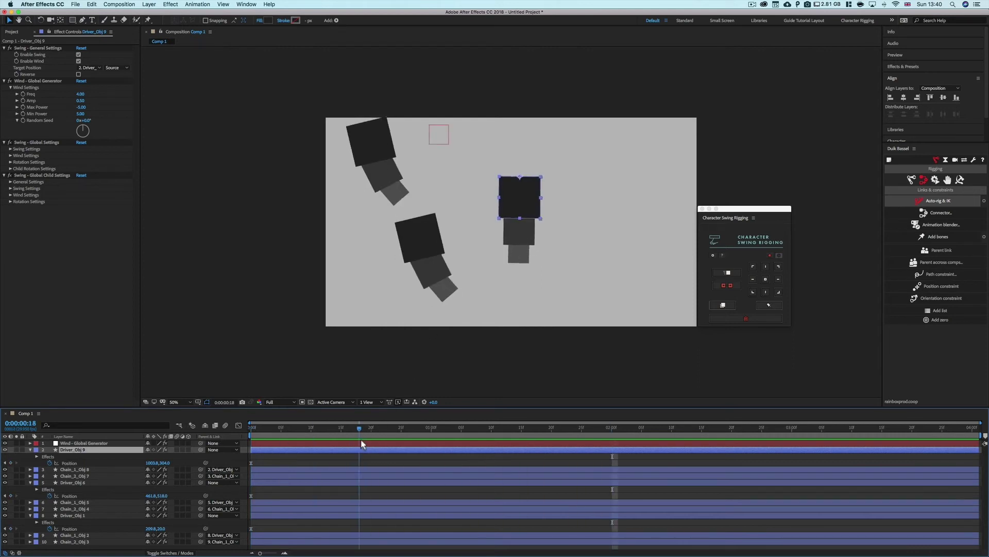
click(81, 107)
text(-50)
key(Return)
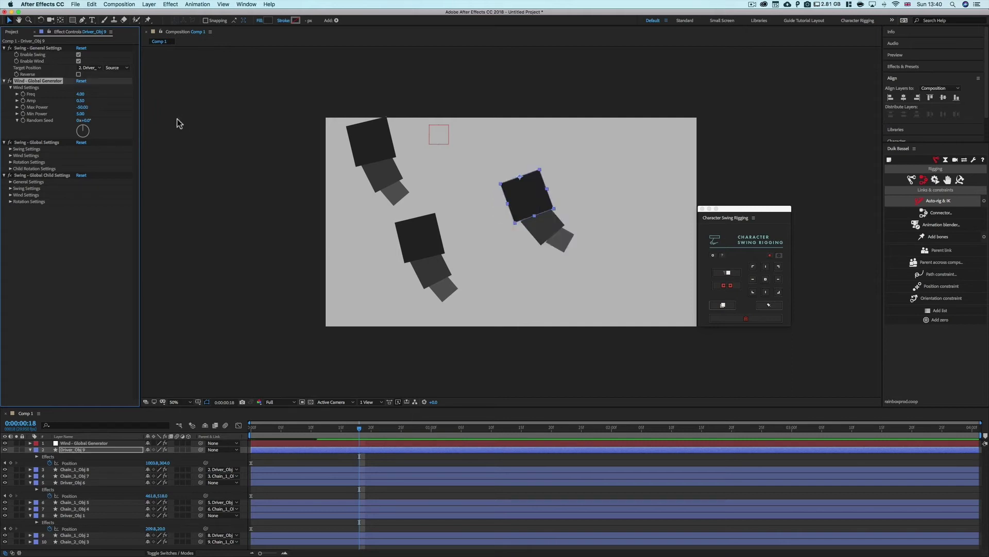
- Set the wind Min Power on Driver_Obj 9 to 50 and preview the animation from the start
click(80, 113)
text(50)
key(Return)
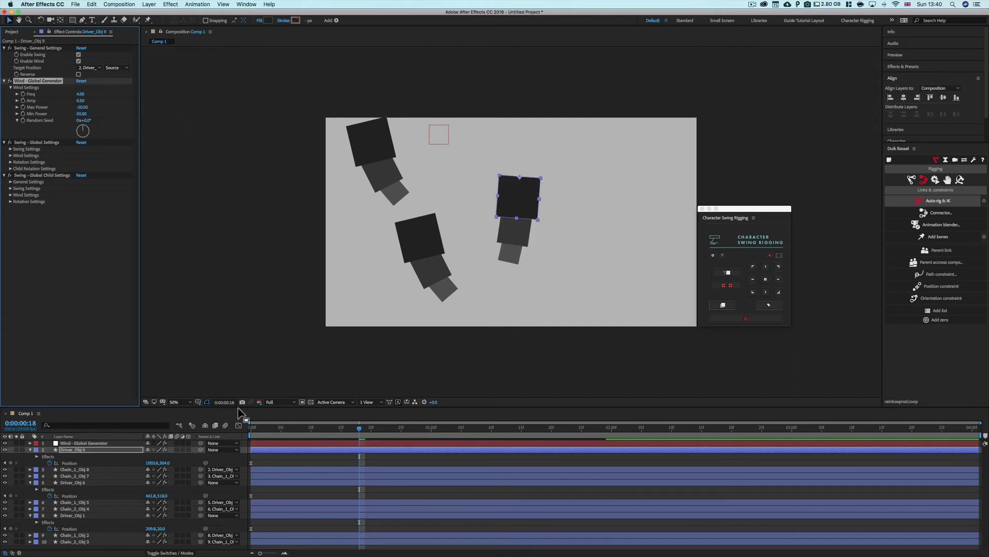
click(255, 428)
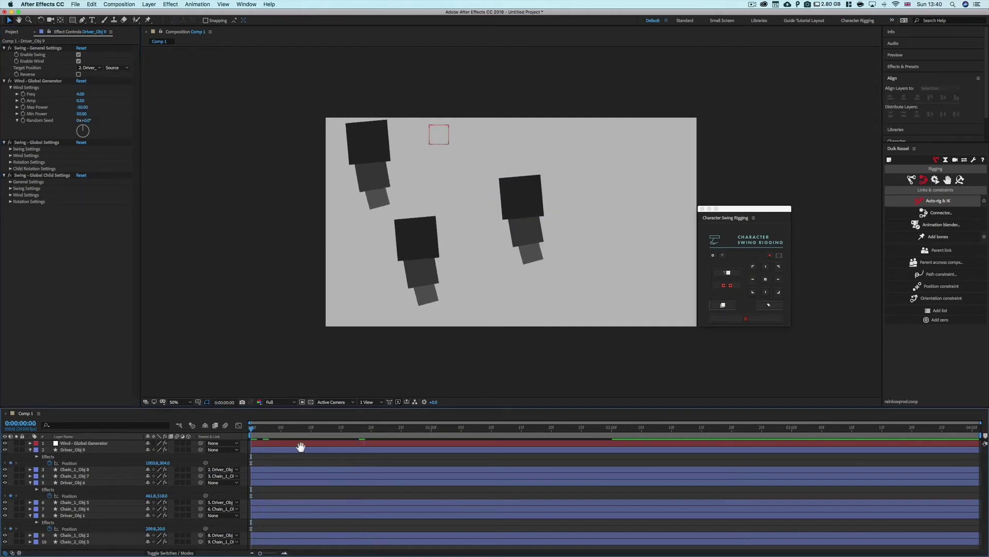
key(space)
click(273, 451)
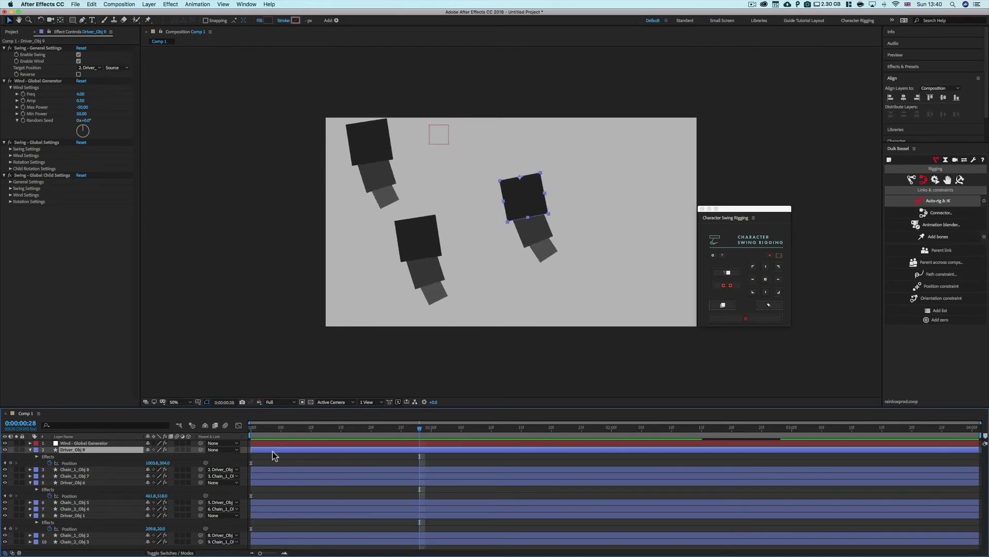
- Set the wind frequency on Driver_Obj 9 to 0.7 and preview the animation from the first frame
click(81, 93)
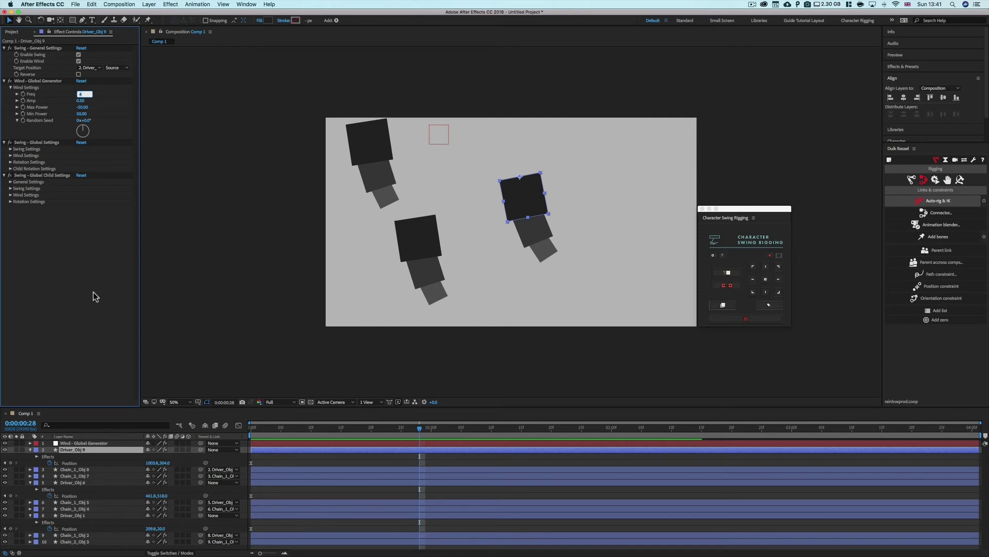
text(0.7)
key(Return)
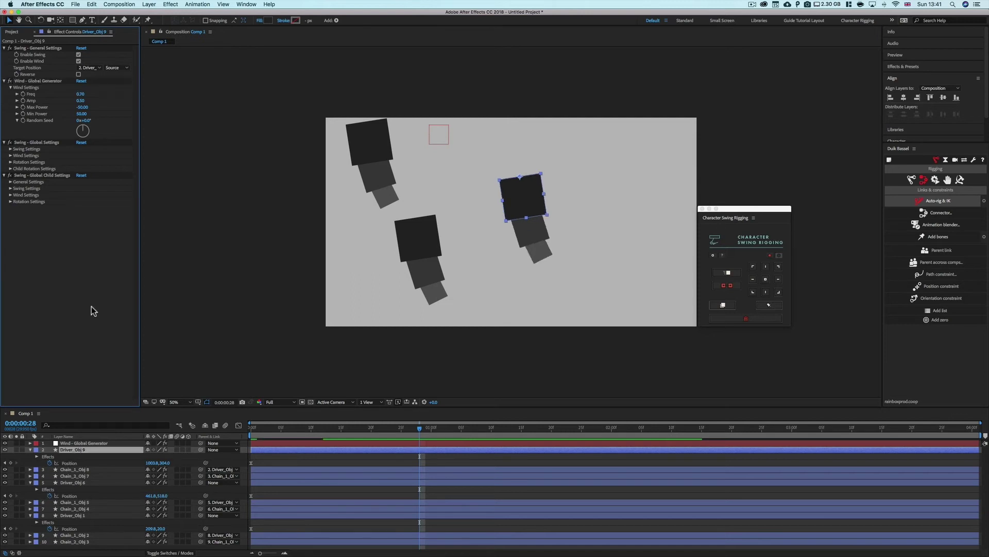
key(Home)
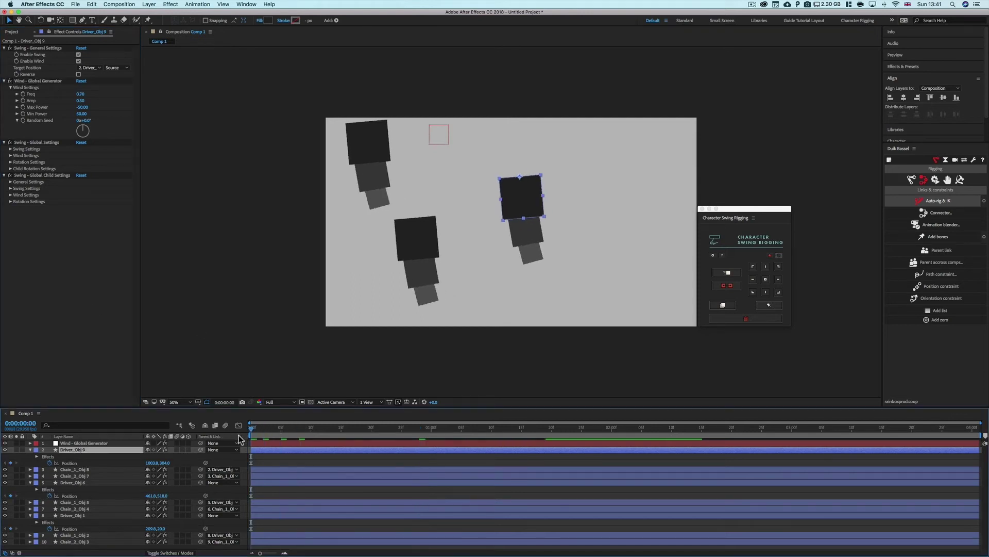
key(space)
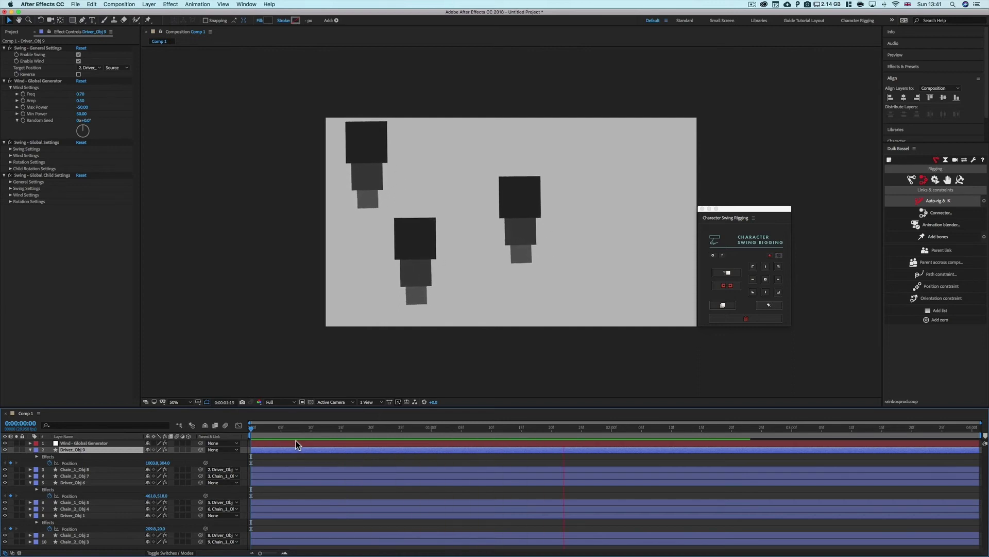
key(space)
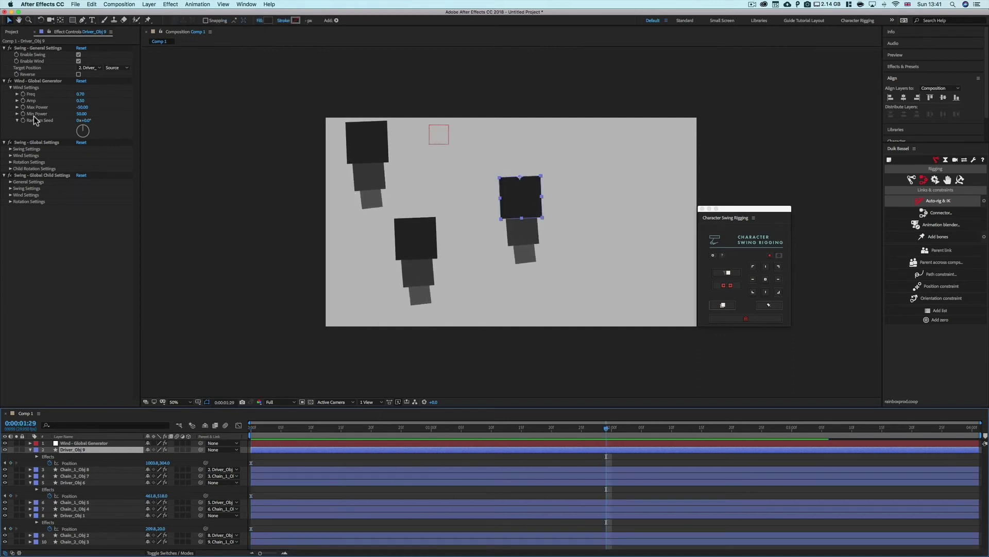
- Try wind Random Seed values of 1 and 2 on Driver_Obj 9, and preview the motion with seed 2
click(84, 122)
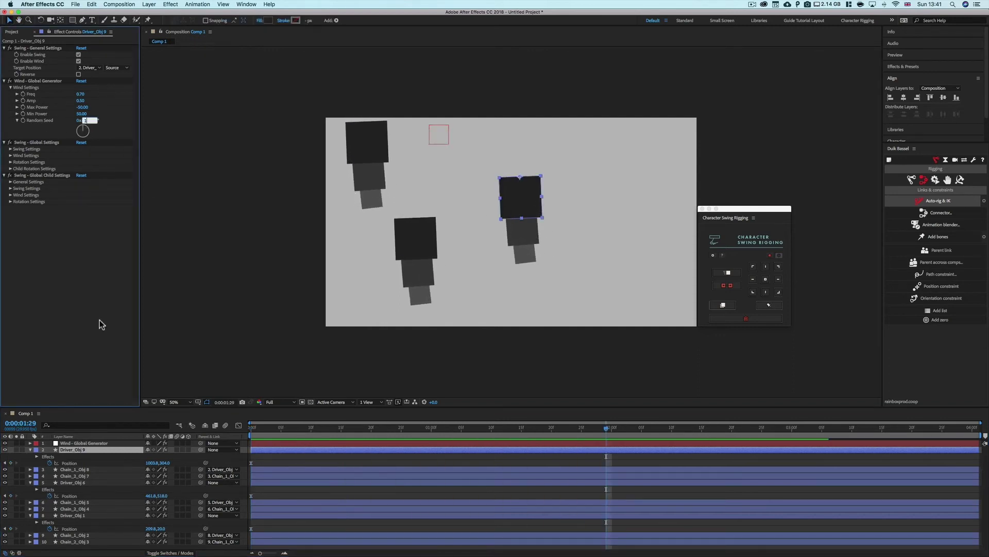
text(1)
key(Return)
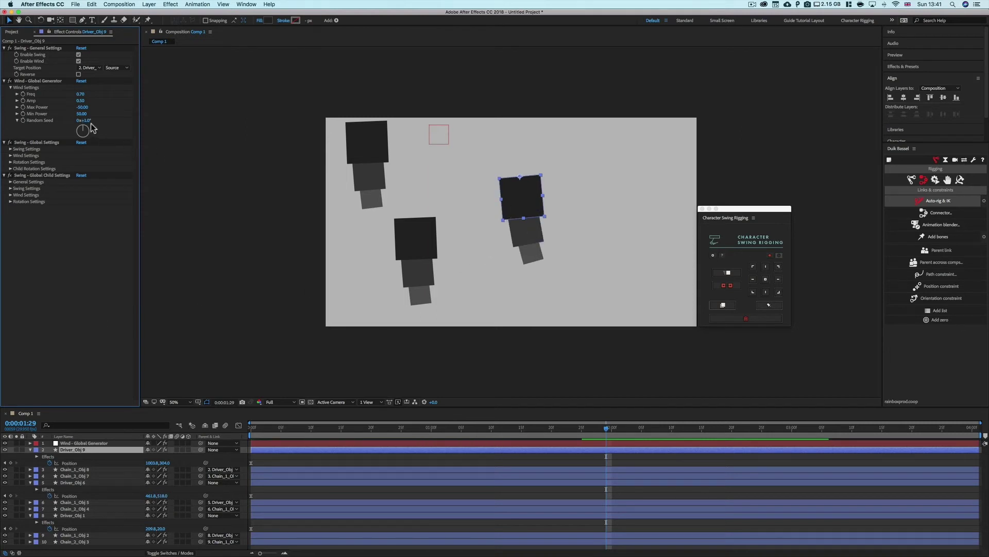
click(87, 121)
text(2)
key(Return)
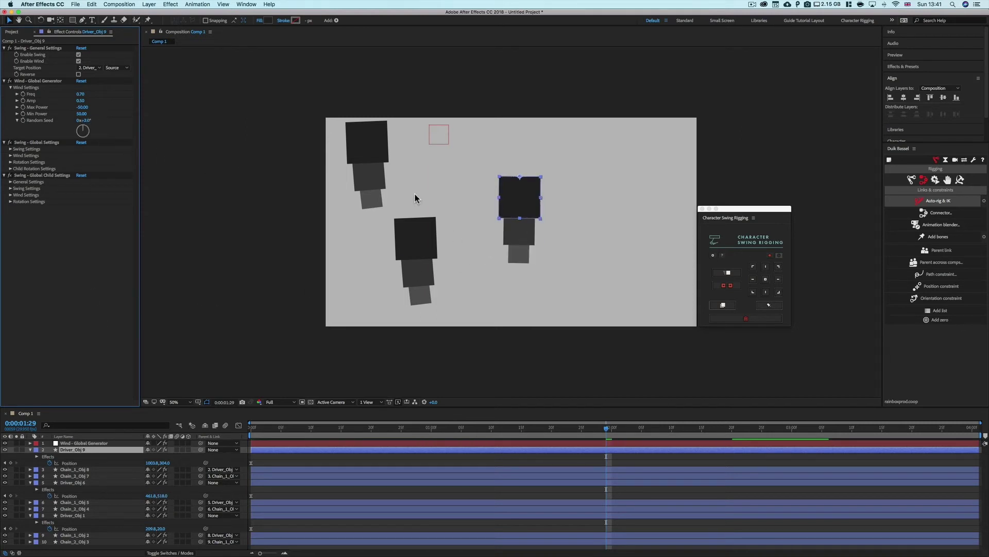
click(359, 427)
key(space)
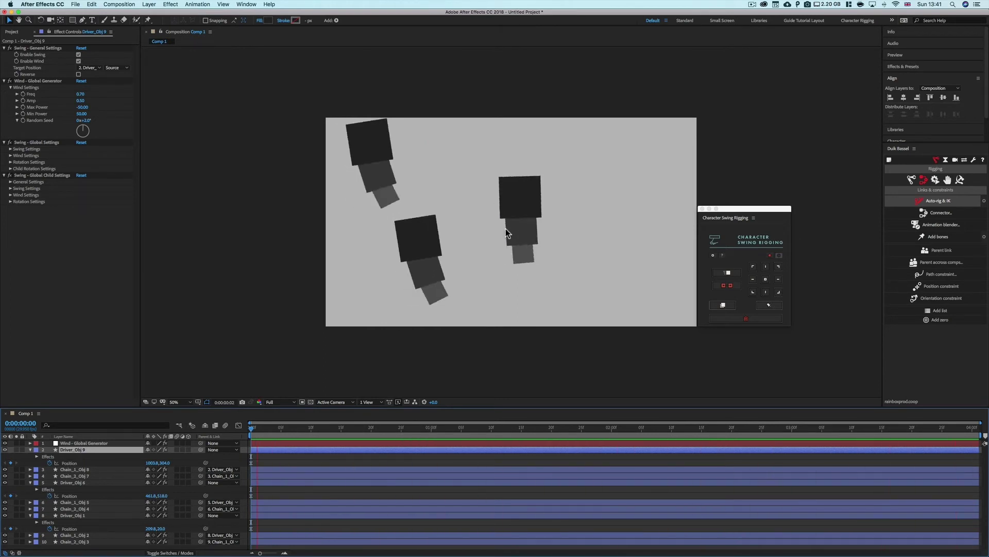
key(space)
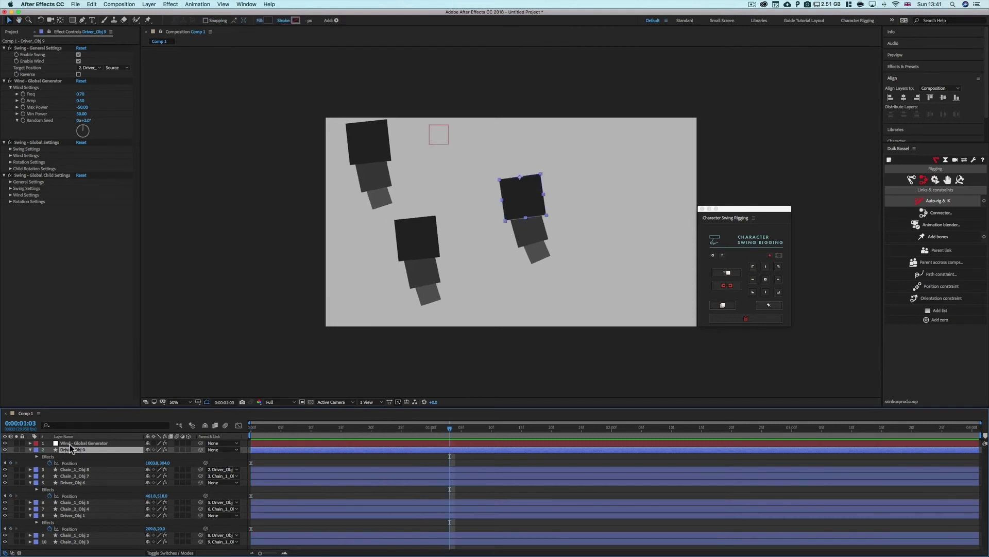
- Set the Random Seed of the Wind - Global Generator controller to 2 and preview the three chains
click(69, 443)
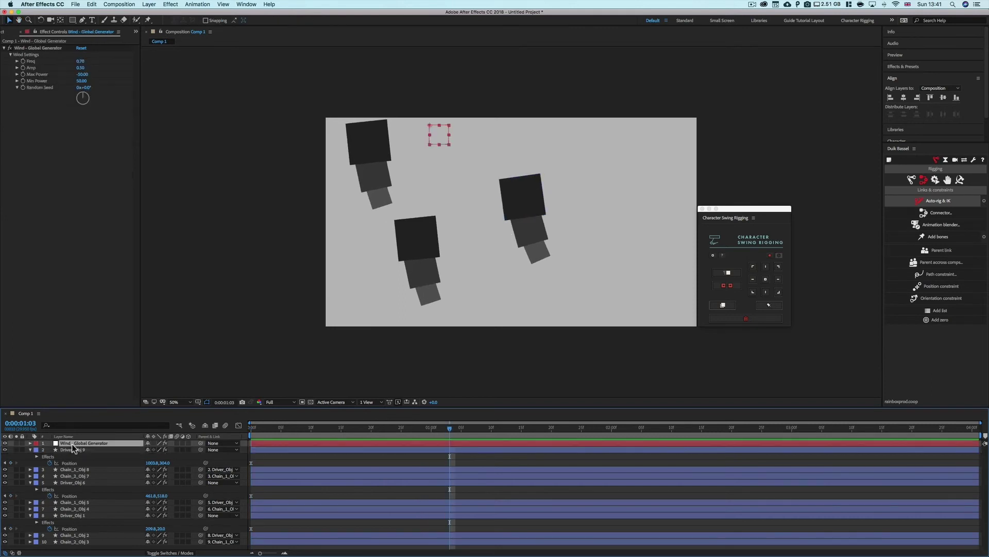
click(84, 87)
text(2)
key(Return)
click(270, 437)
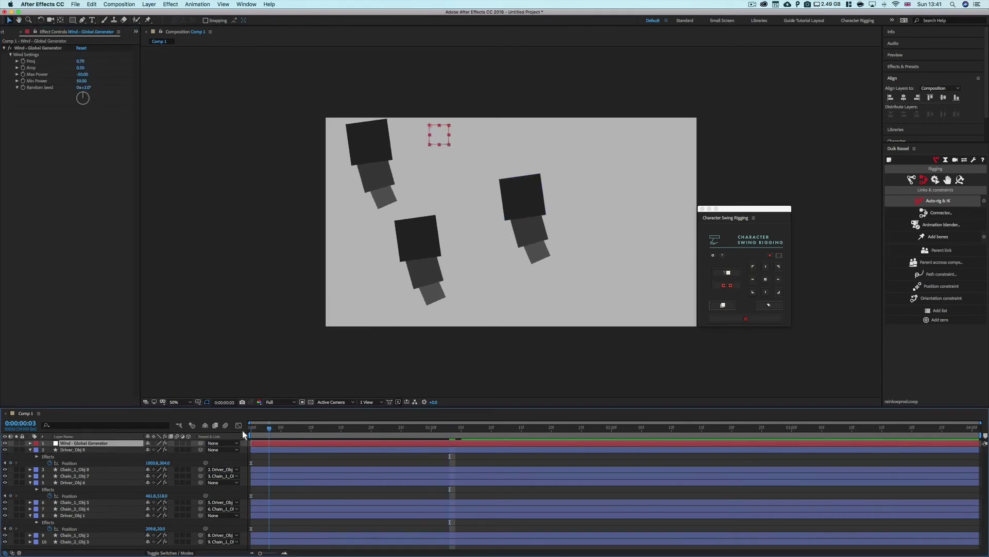
key(space)
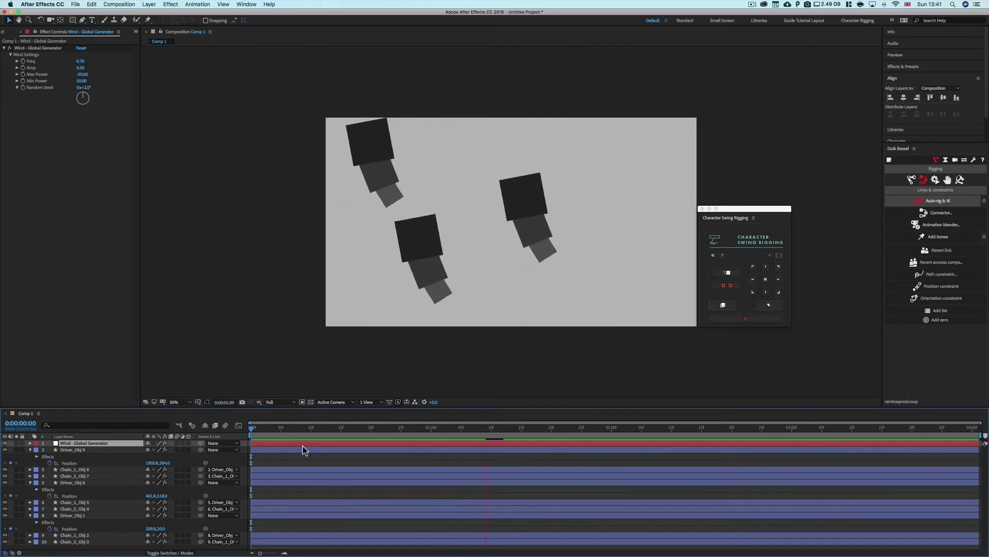
key(space)
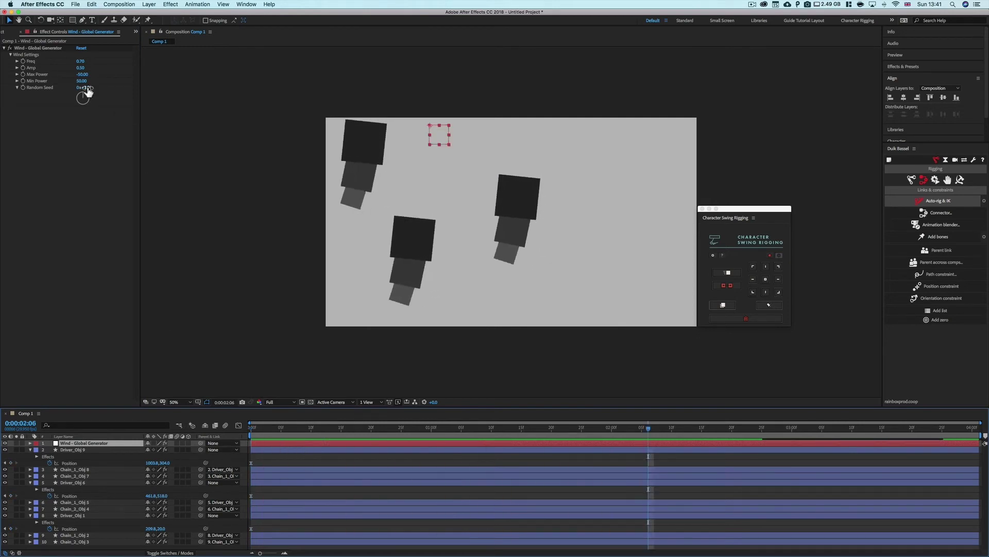
- Set the wind Random Seed back to 0 on both the Wind - Global Generator controller and Driver_Obj 9
click(87, 88)
key(Return)
click(78, 448)
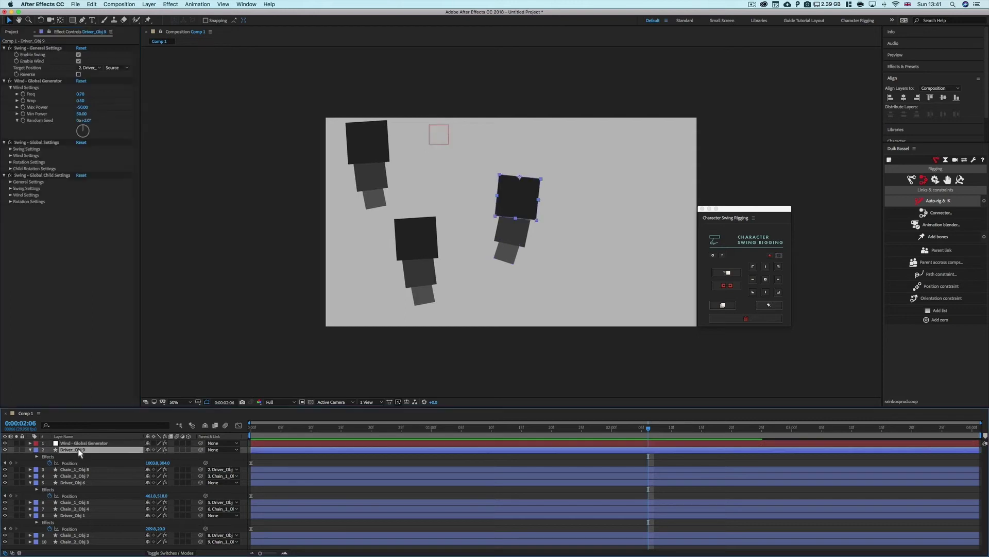
click(85, 121)
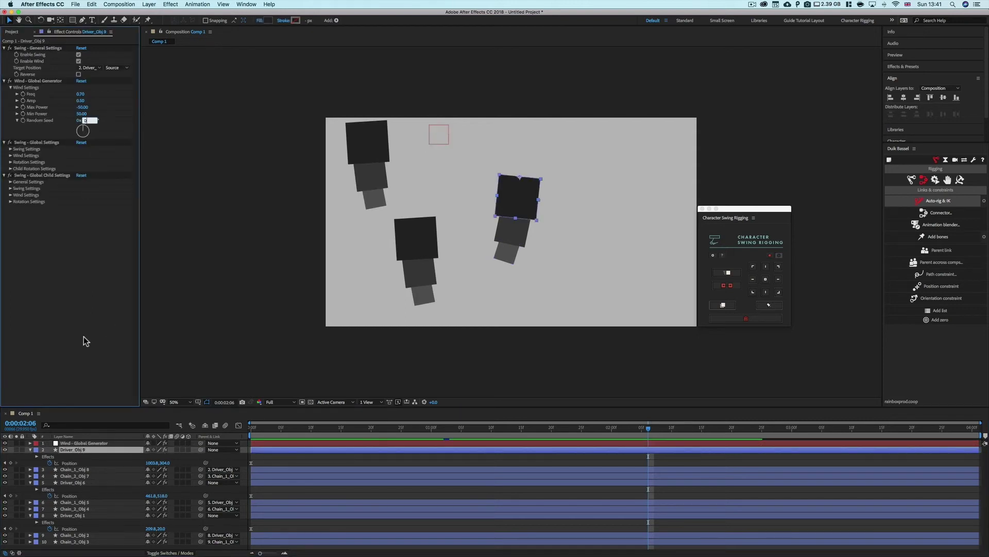
key(Return)
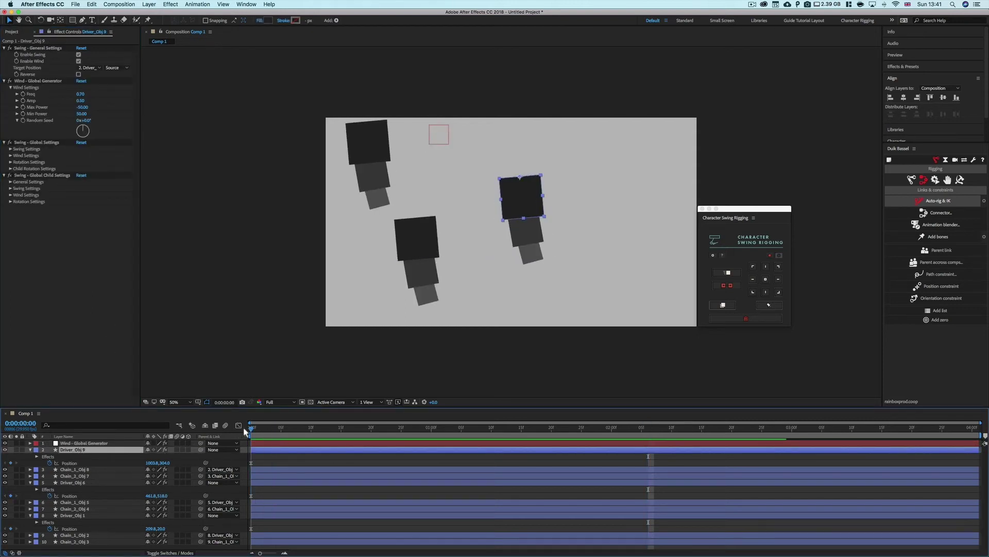
- At frame 8, set Driver_Obj 9's wind Max Power to -10 and Min Power to 10, and scrub to frame 25 to check the motion
click(300, 428)
click(81, 107)
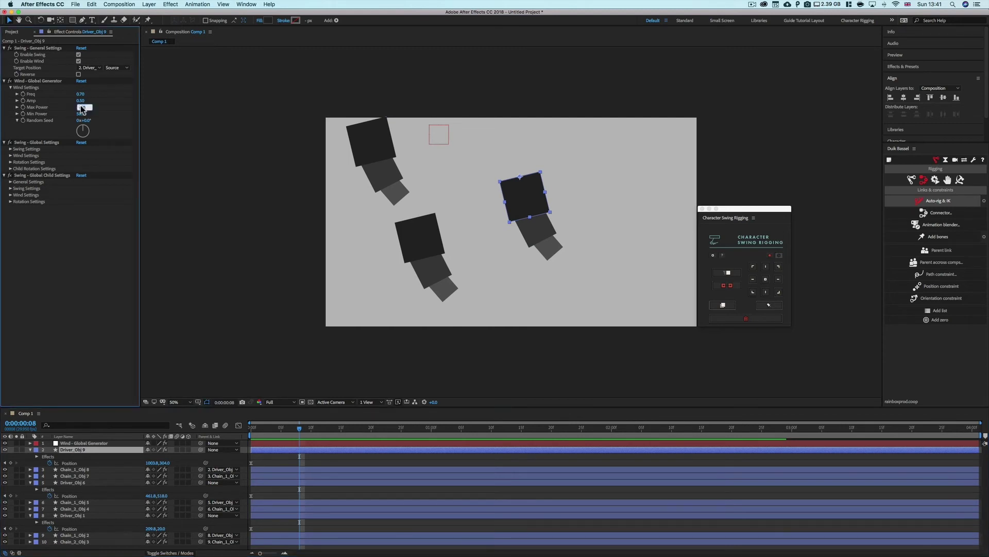
text(-10)
key(Tab)
text(10)
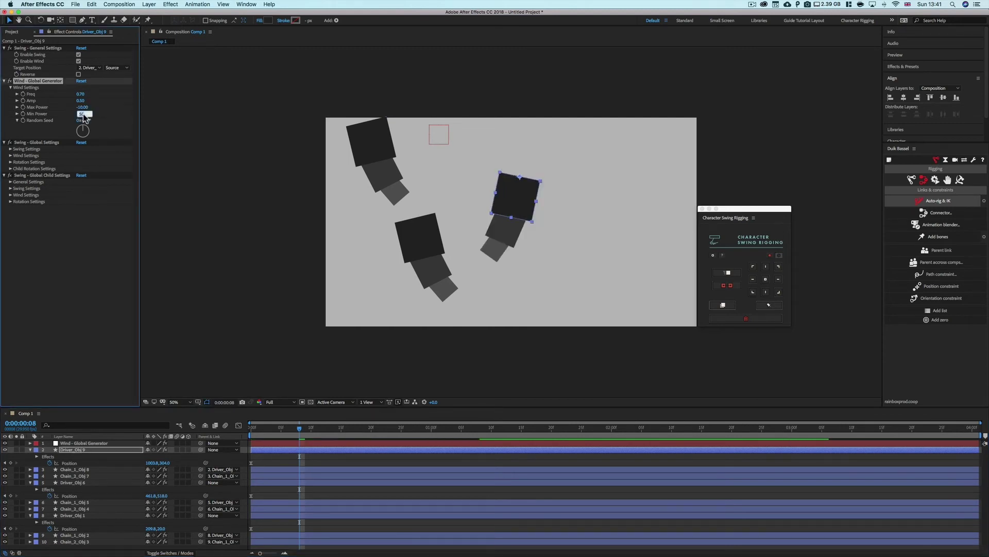
key(Return)
click(353, 465)
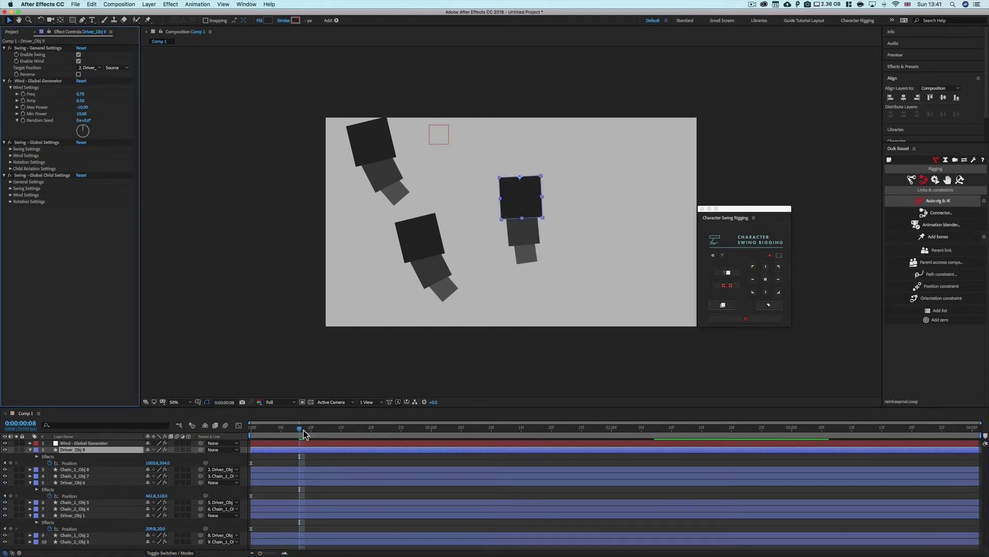
drag(304, 432, 401, 431)
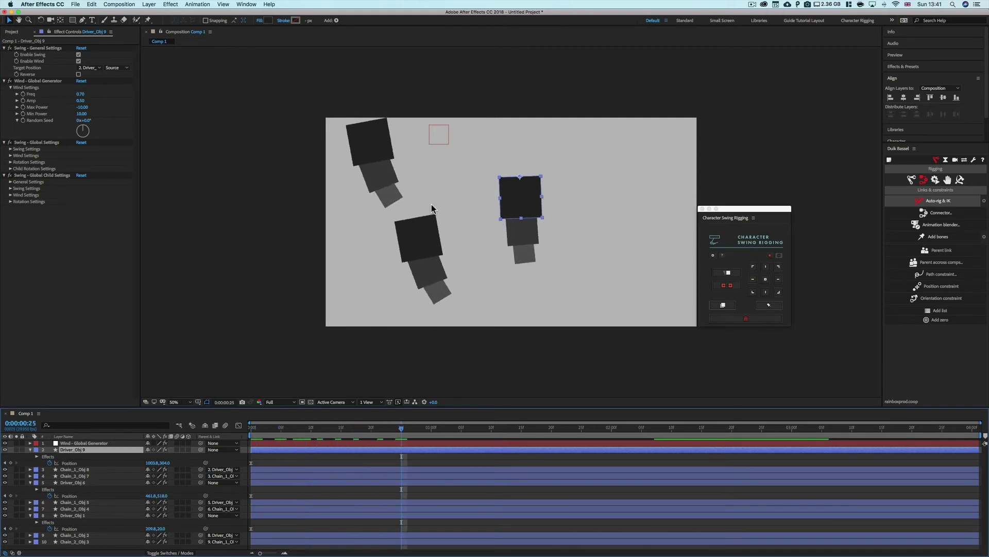
- Delete the Wind - Global Generator effect from Driver_Obj 9
click(515, 215)
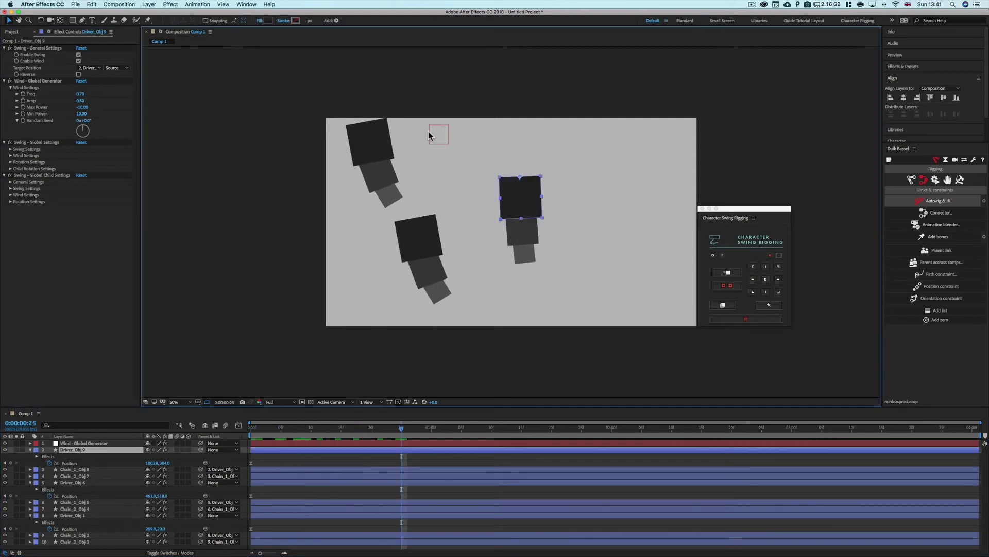
click(48, 82)
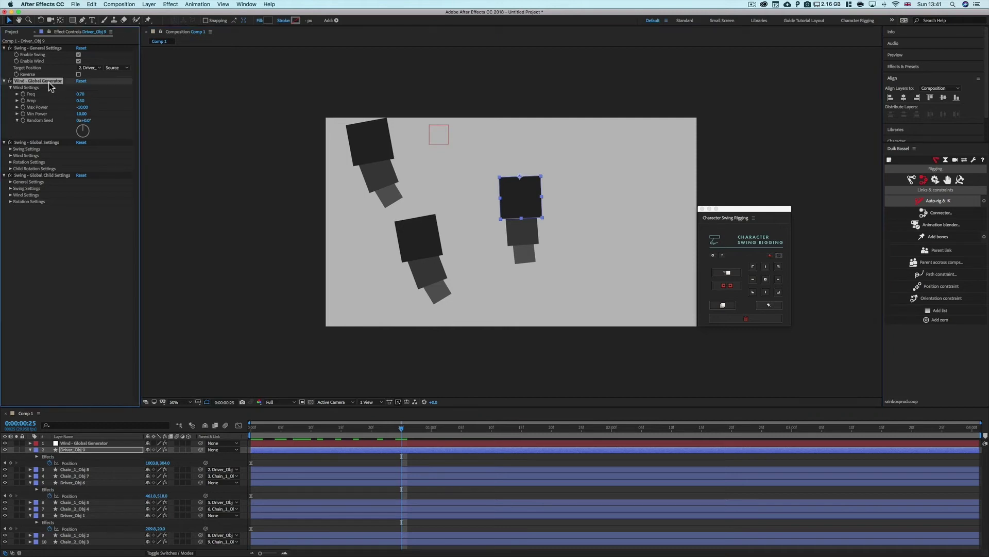
key(Delete)
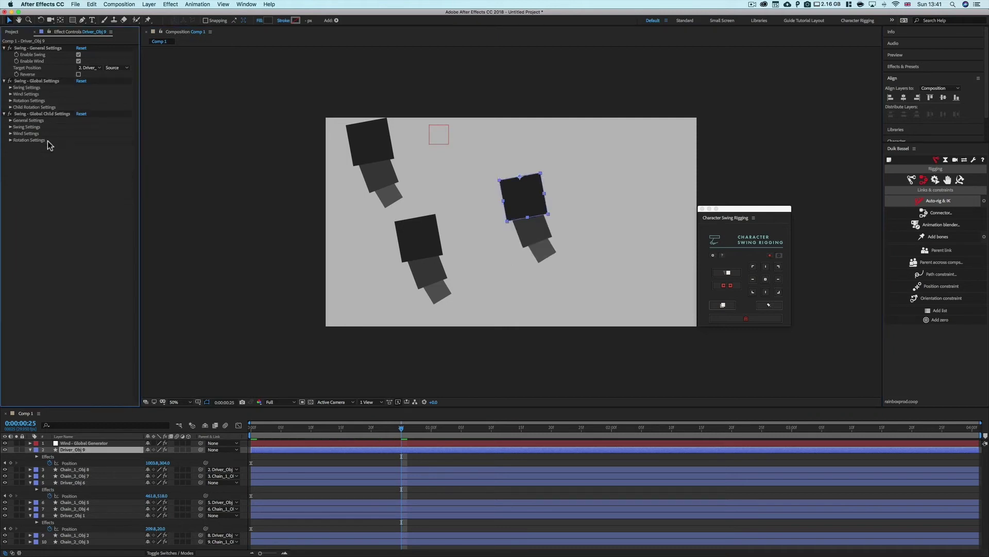
- Select the Wind - Global Generator controller and preview the three chains from the start of the composition
mouse_move(263, 430)
mouse_down()
mouse_move(243, 434)
mouse_move(283, 433)
mouse_up()
click(103, 443)
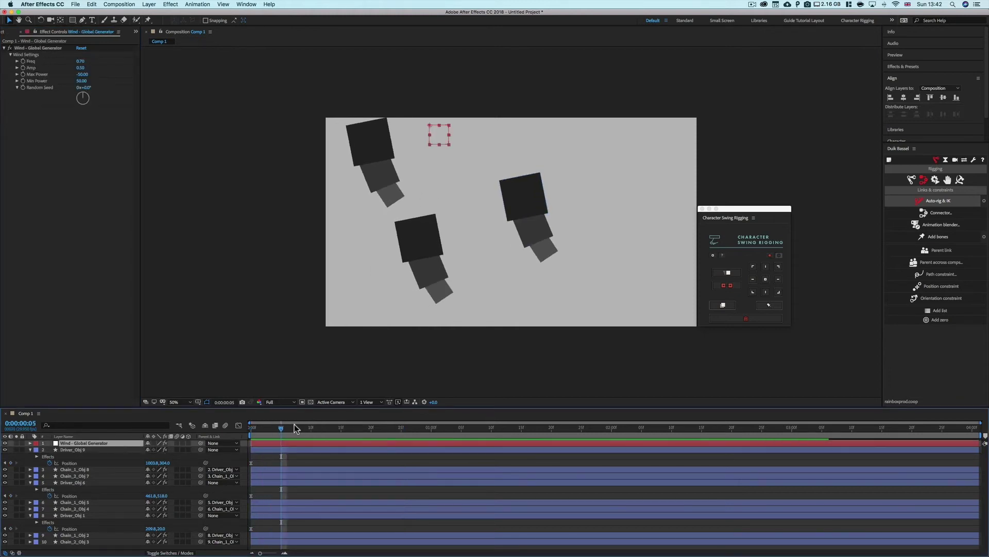
drag(281, 428, 232, 451)
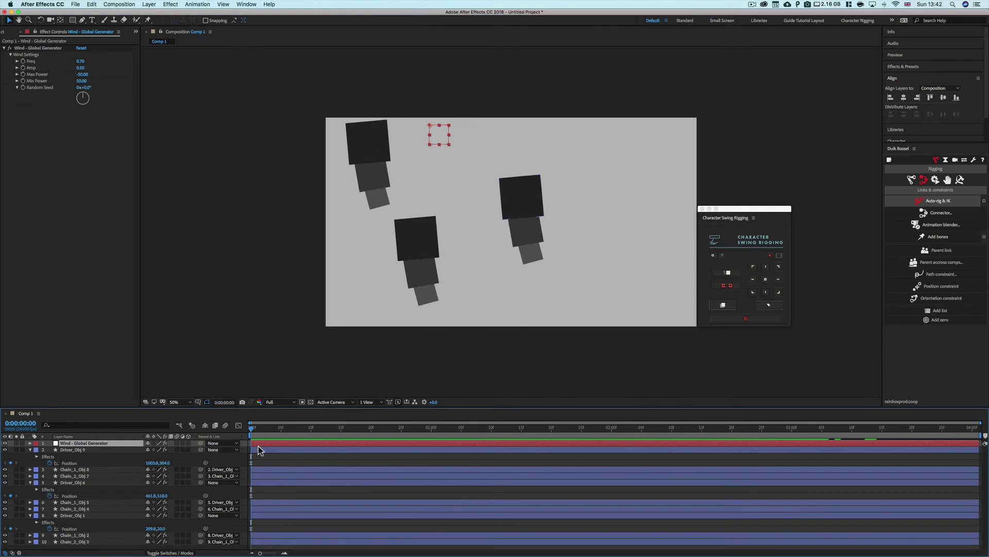
key(space)
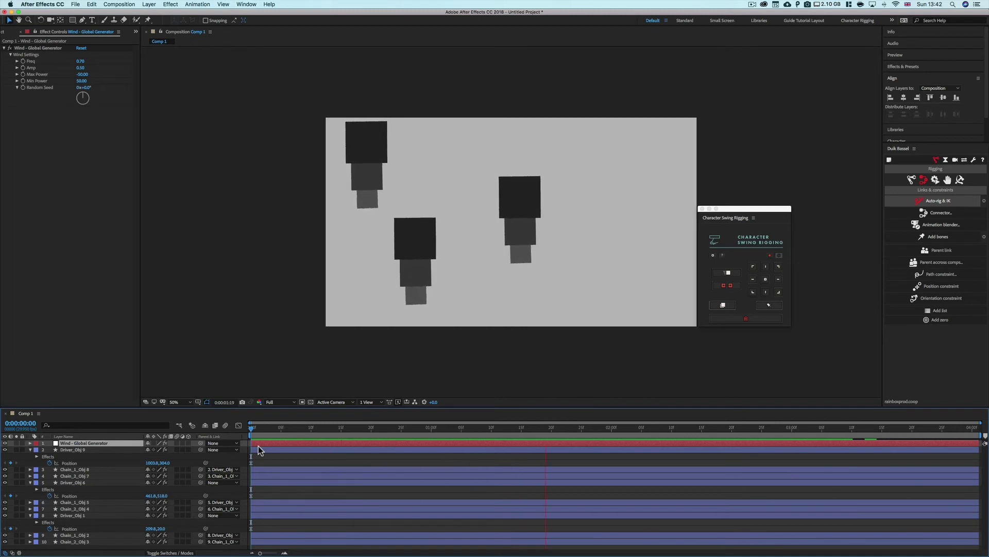
- Stop the preview and set the wind Weight in Driver_Obj 9's Swing - Global Settings to about 82%
click(260, 450)
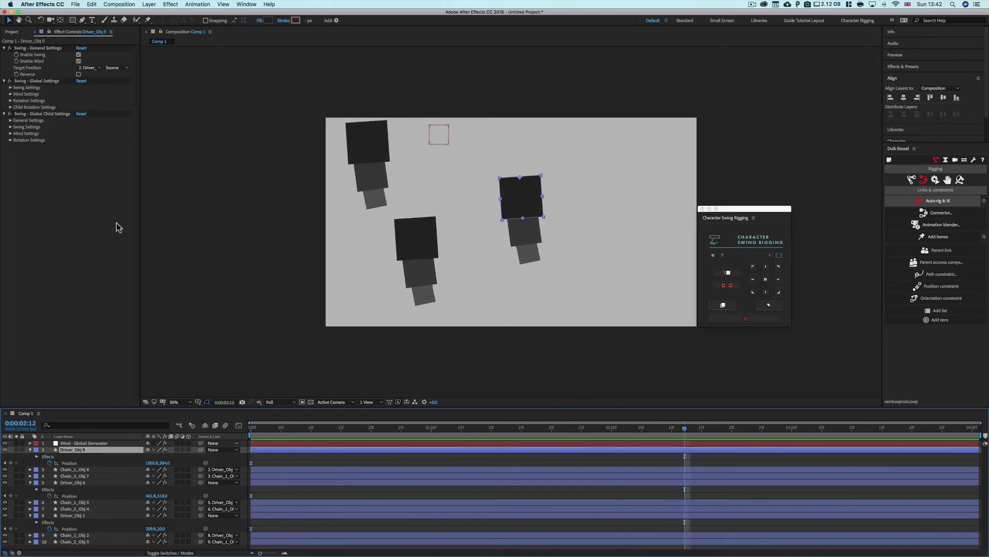
click(11, 94)
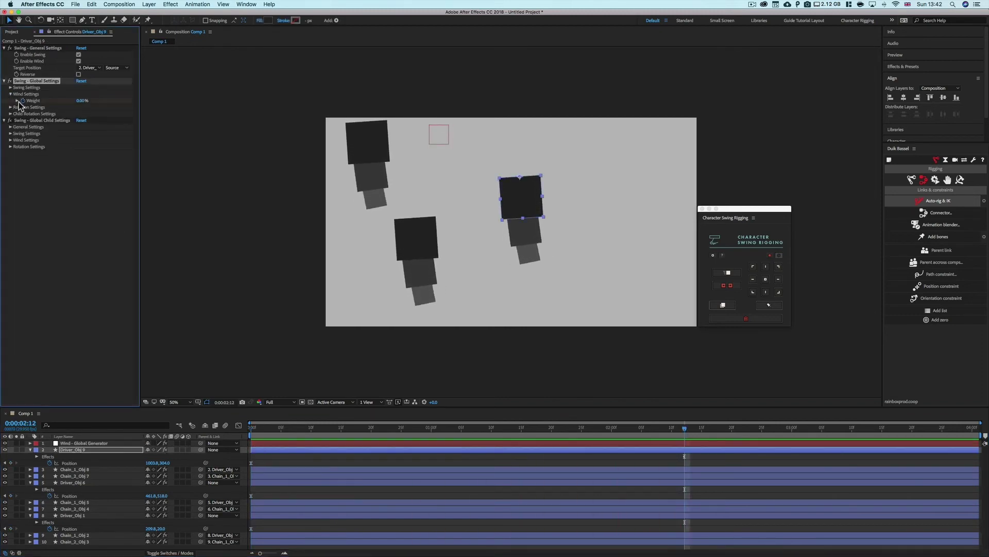
click(17, 100)
drag(34, 110, 108, 112)
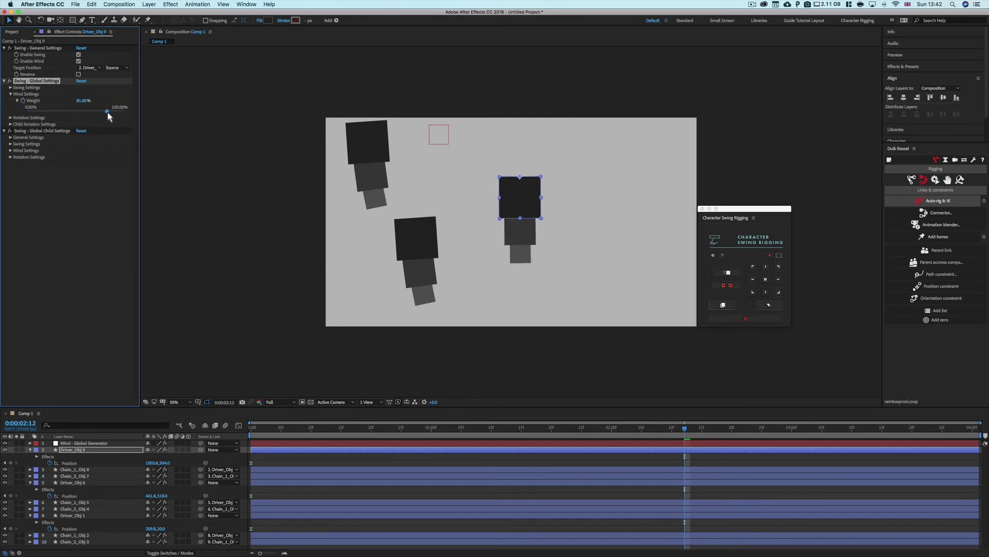
- Set the wind Weight in Driver_Obj 6's Swing - Global Settings to about 43%
click(416, 242)
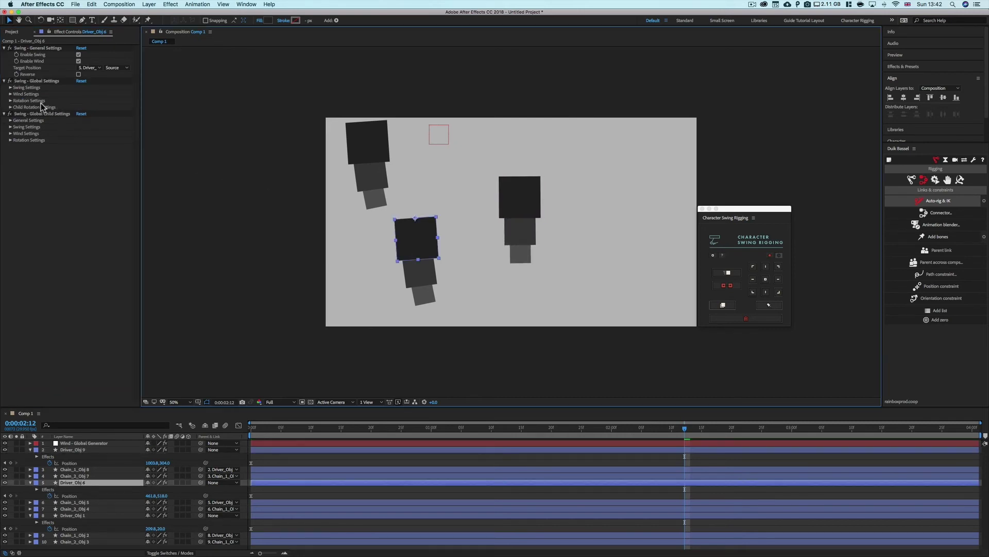
click(11, 94)
click(18, 101)
drag(27, 110, 67, 113)
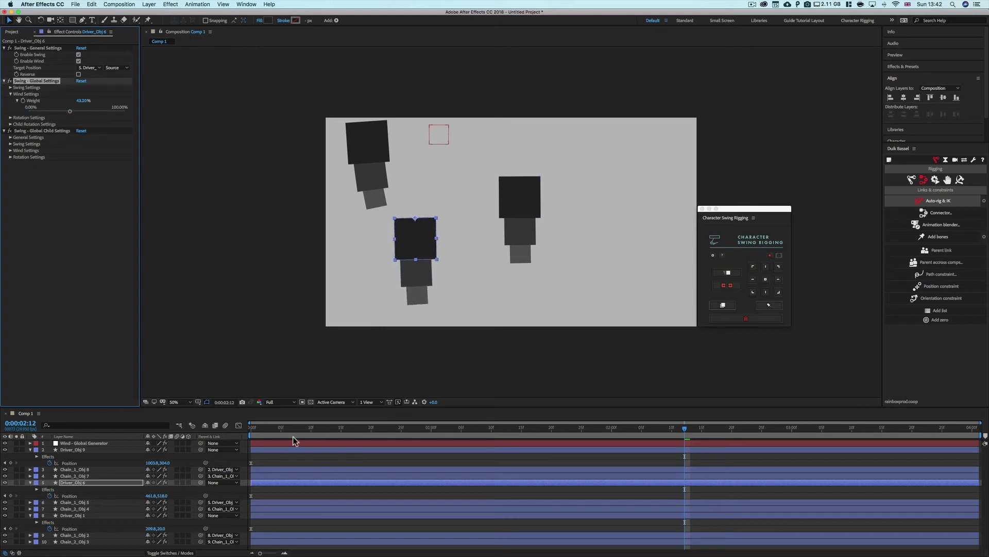
- Preview the chains with their wind weights, and remove the Character Swing rig from all layers in the composition
key(space)
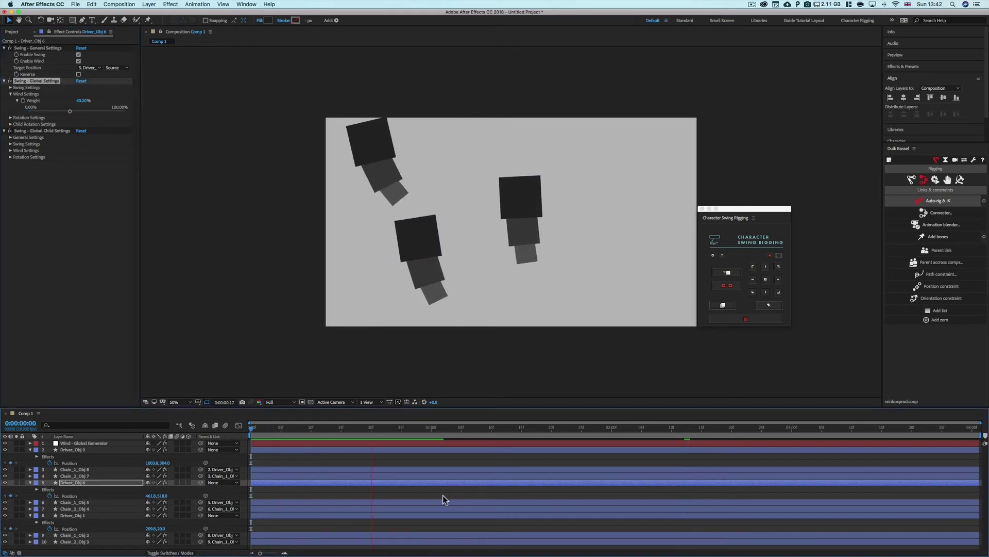
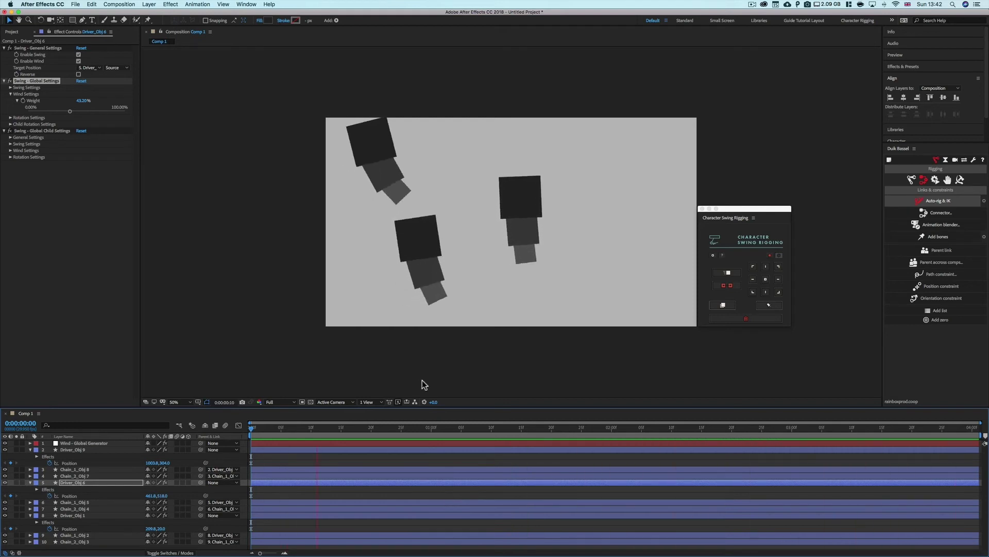
click(83, 443)
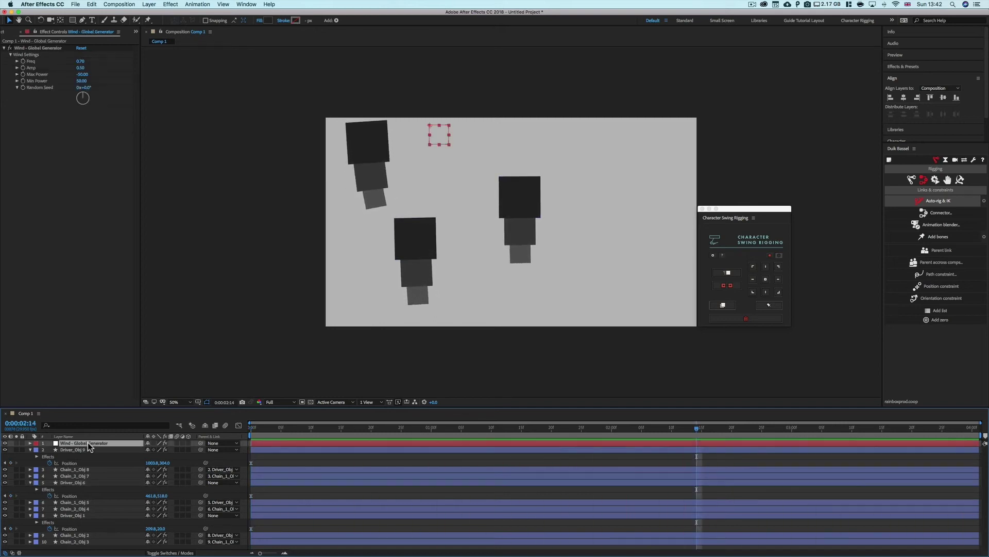
shift+click(94, 542)
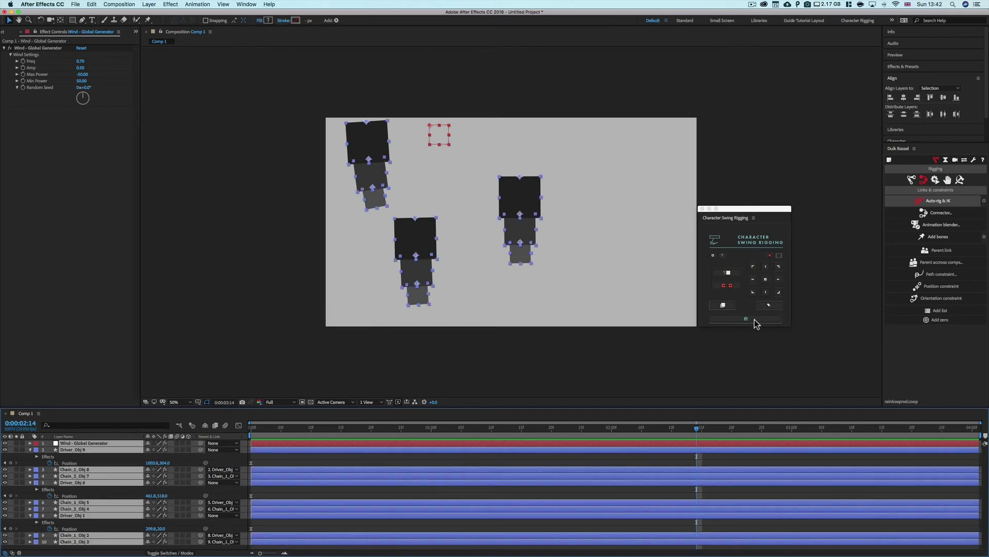
click(754, 319)
click(87, 545)
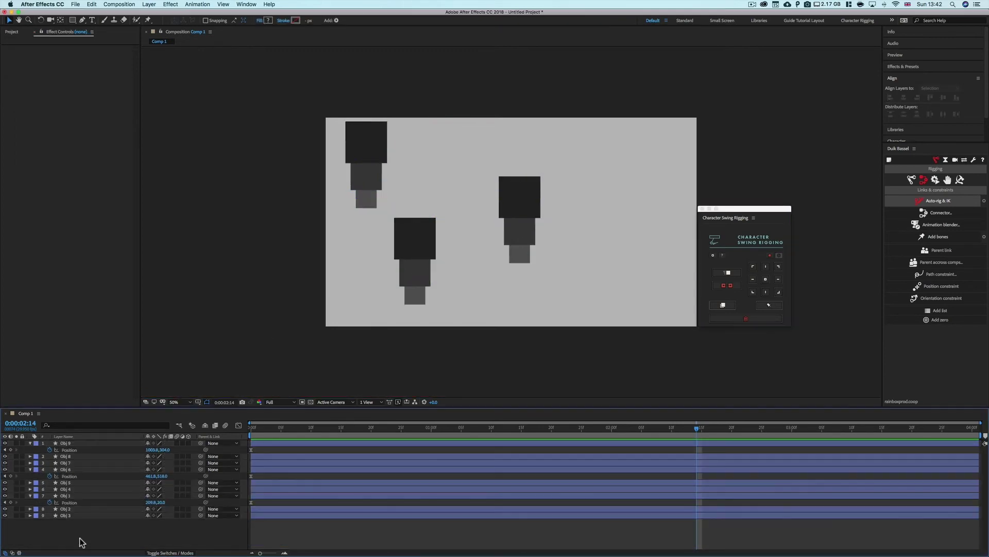
- Delete the two extra object chains, Obj 4 through Obj 9, keeping only Obj 1, Obj 2 and Obj 3
click(91, 443)
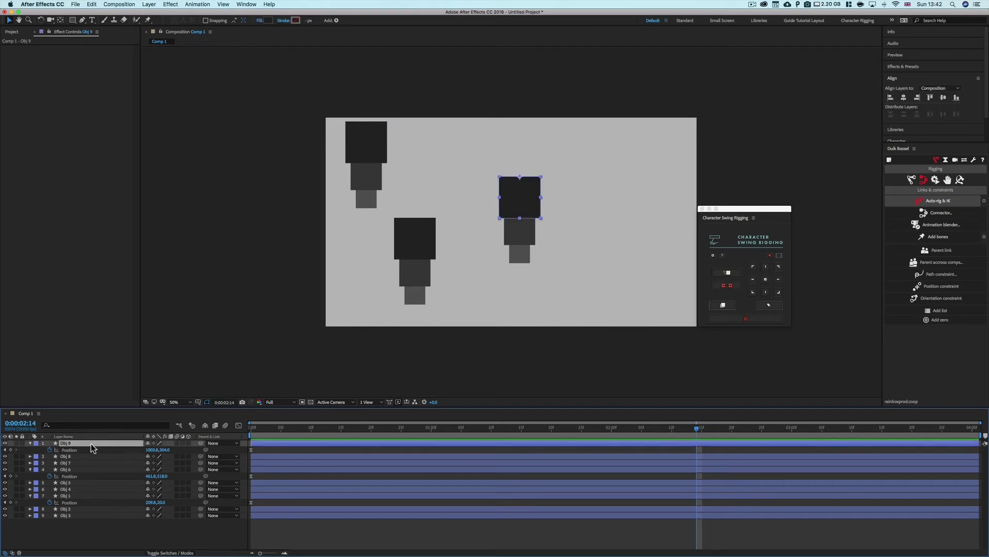
shift+click(78, 512)
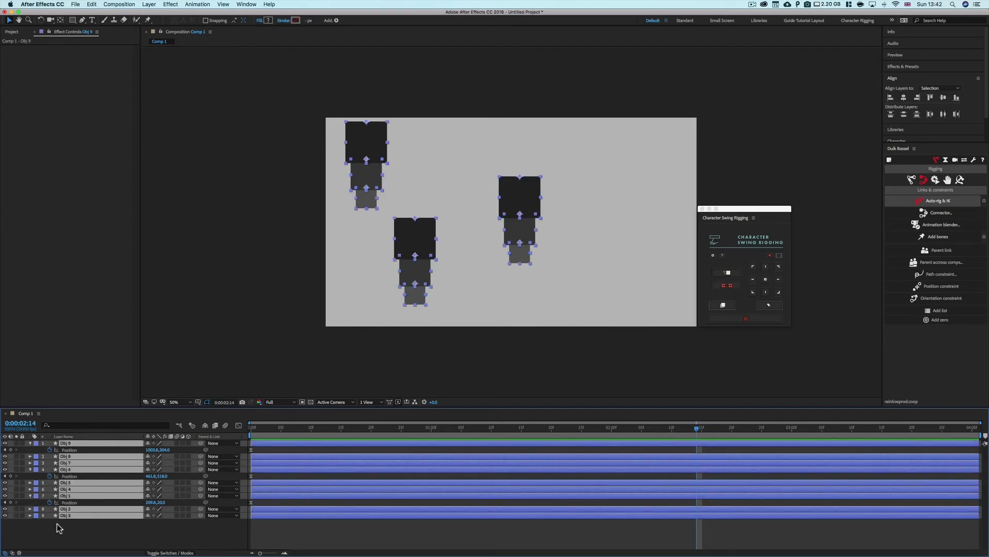
click(56, 524)
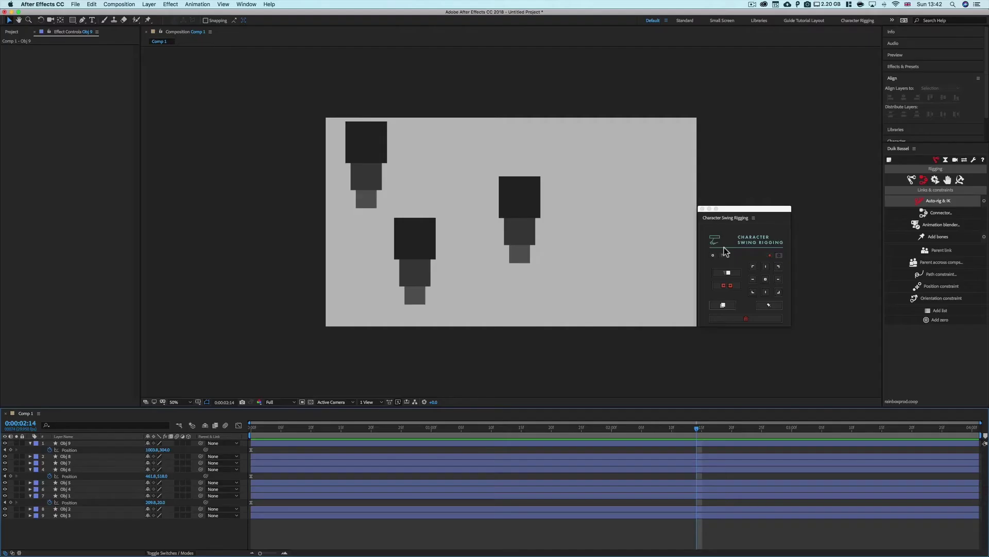
drag(555, 172, 398, 299)
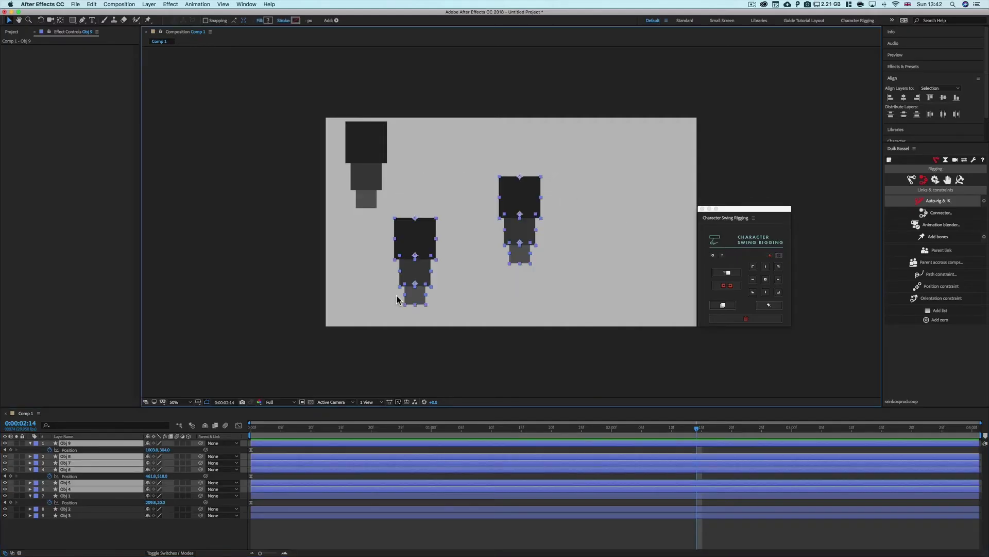
key(Delete)
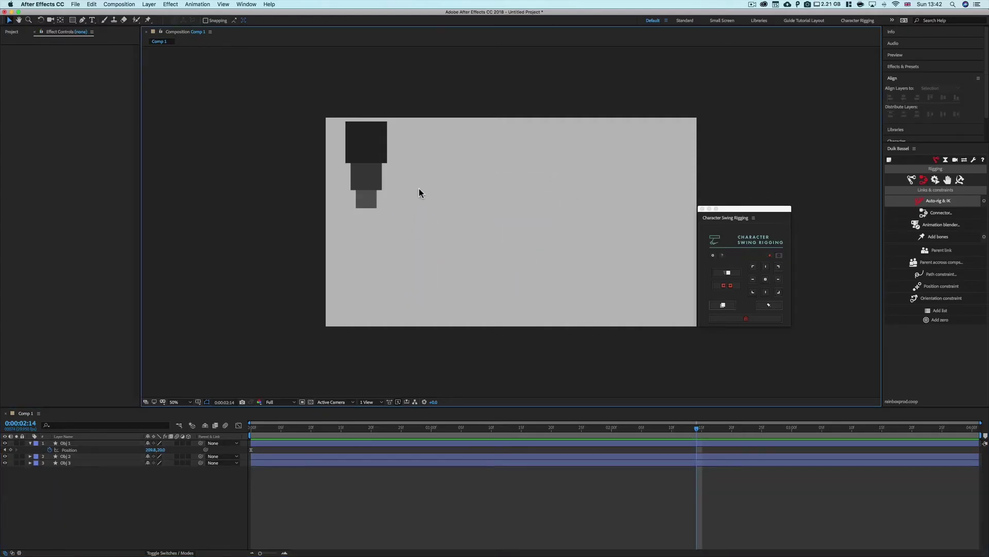
- At the first frame, move the remaining three-object chain so Obj 1 sits at about 400, 404
drag(409, 128, 340, 215)
click(259, 431)
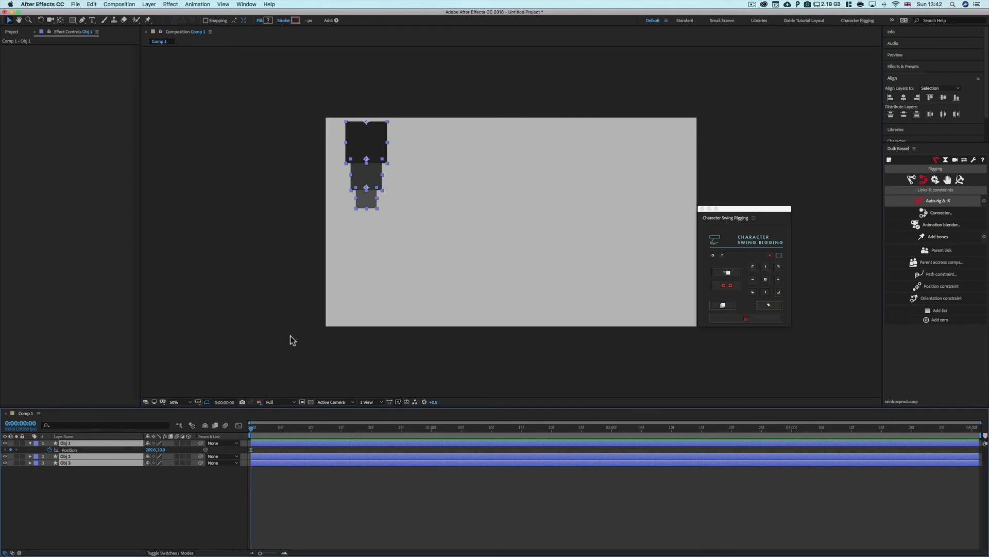
drag(379, 150, 390, 224)
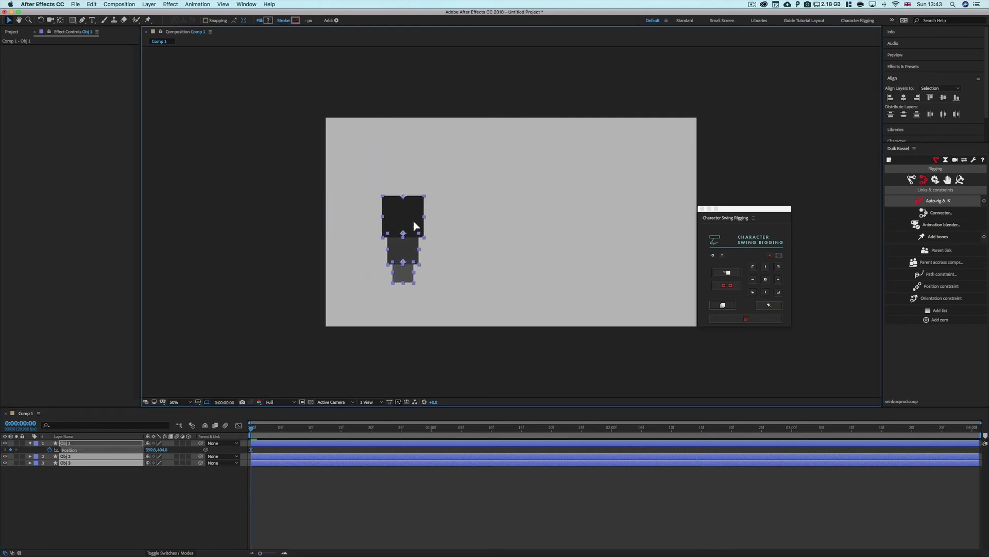
click(486, 214)
drag(453, 200, 369, 284)
click(517, 315)
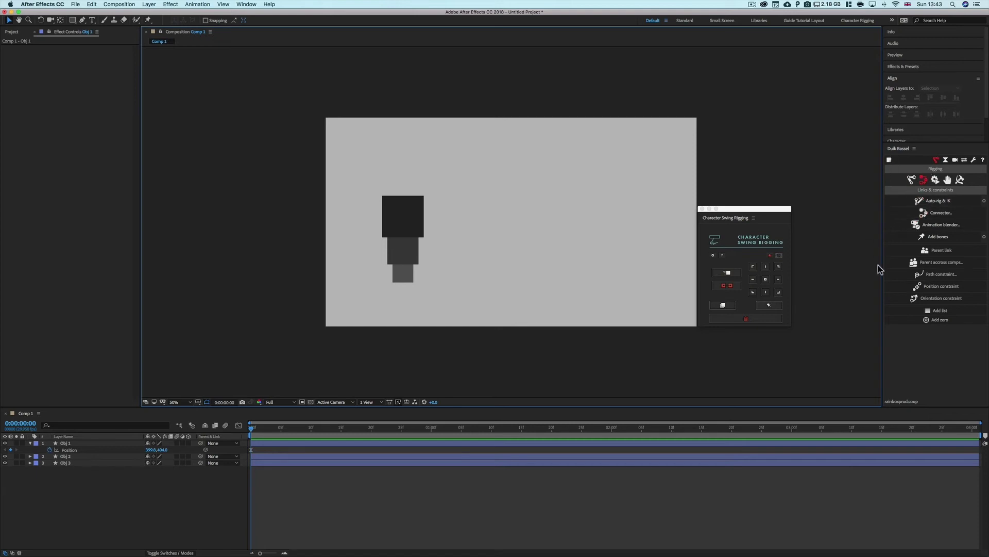
- Create a Duik arm structure and shift its shoulder joint slightly up and to the right
click(911, 180)
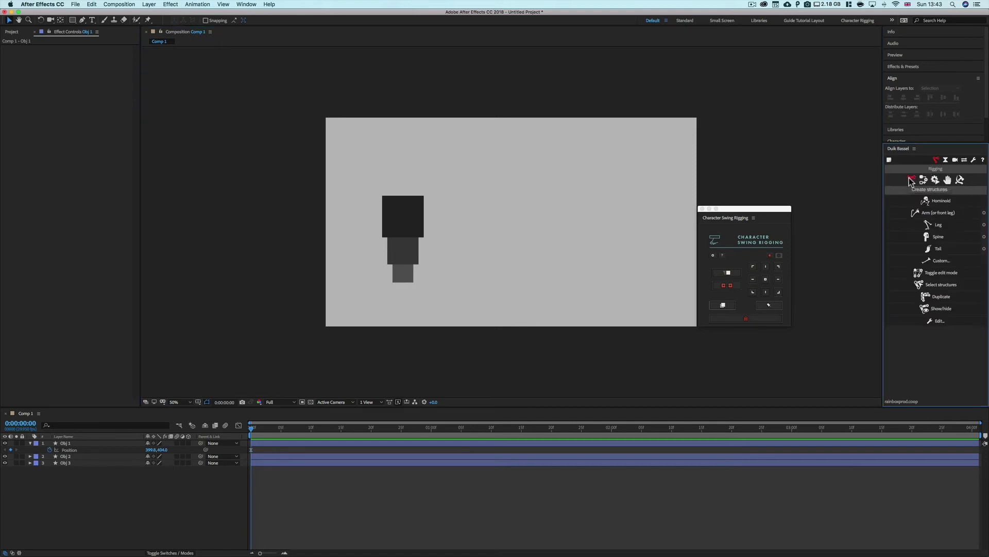
click(936, 214)
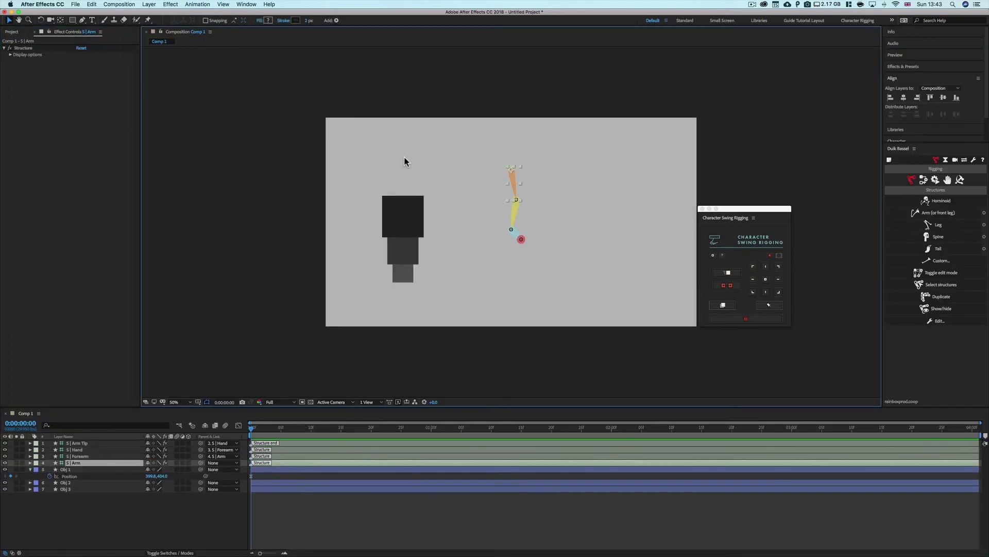
click(512, 168)
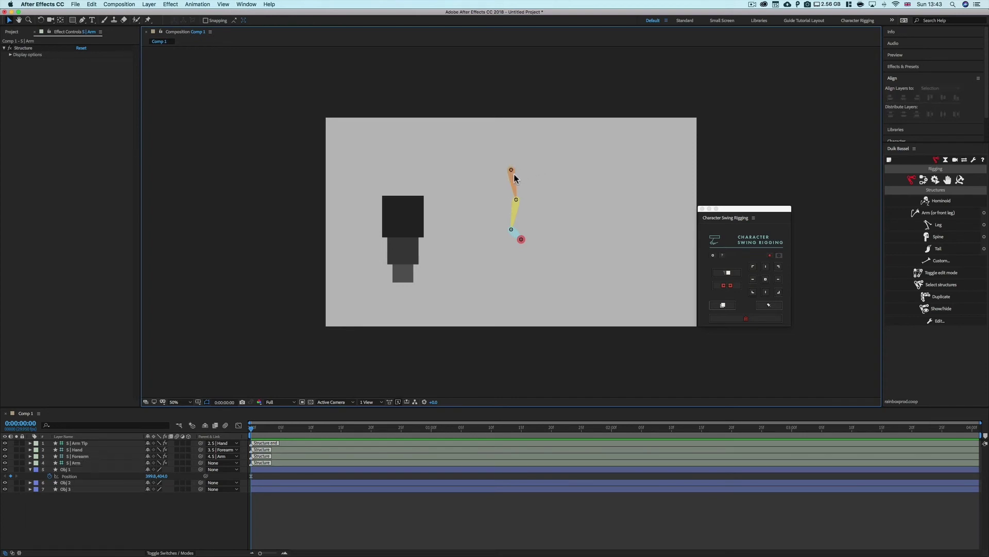
drag(512, 169, 521, 159)
click(518, 160)
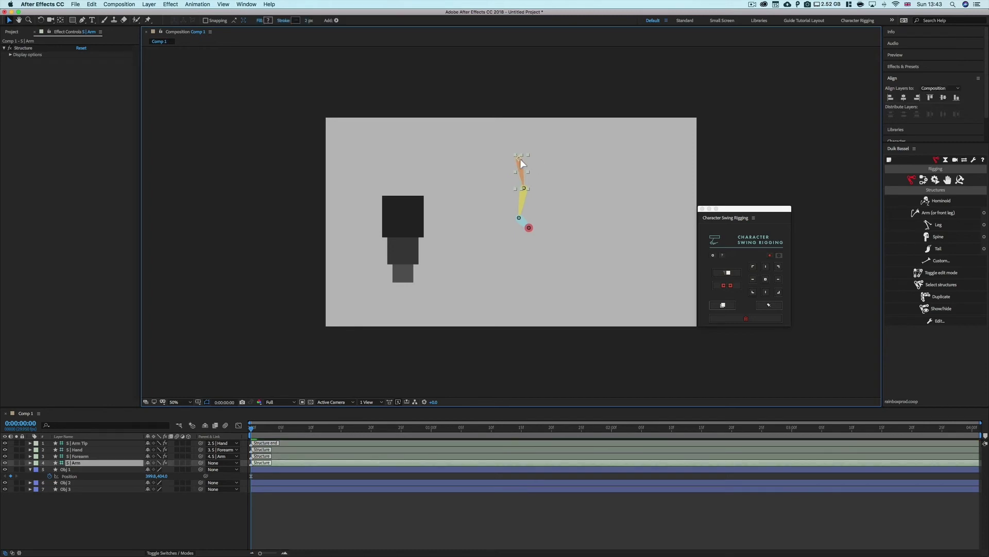
- Align the forearm, hand and arm tip joints in a straight vertical line beneath the shoulder
click(524, 198)
drag(526, 193, 520, 237)
click(520, 226)
click(540, 240)
click(526, 237)
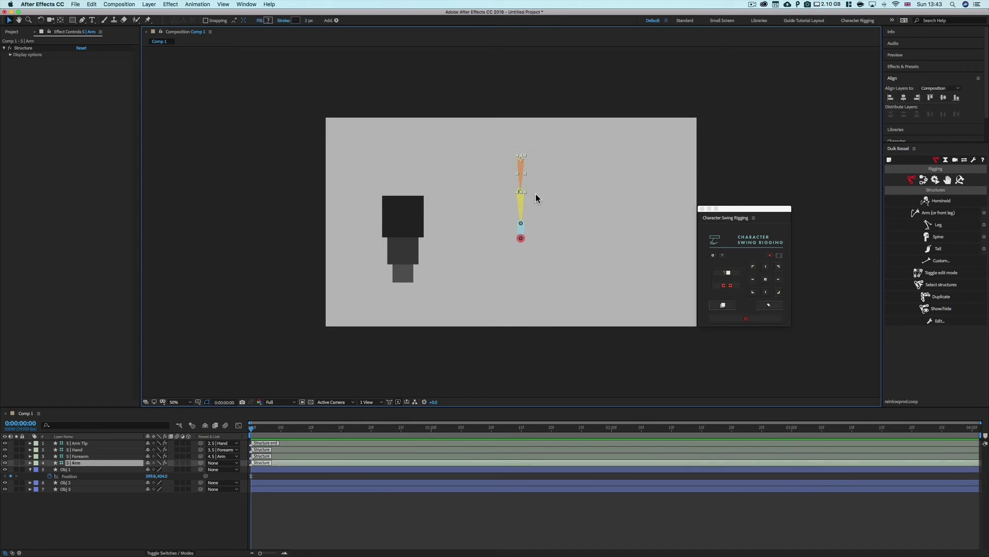
click(521, 206)
click(520, 238)
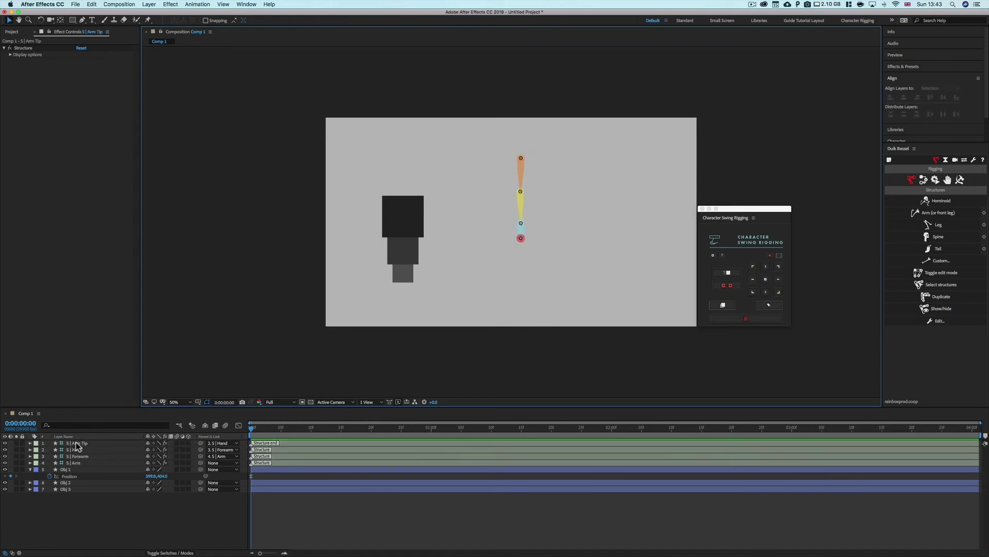
- Apply Auto-rig & IK to the four arm structure layers, from S | Arm to S | Arm Tip
click(74, 462)
shift+click(82, 443)
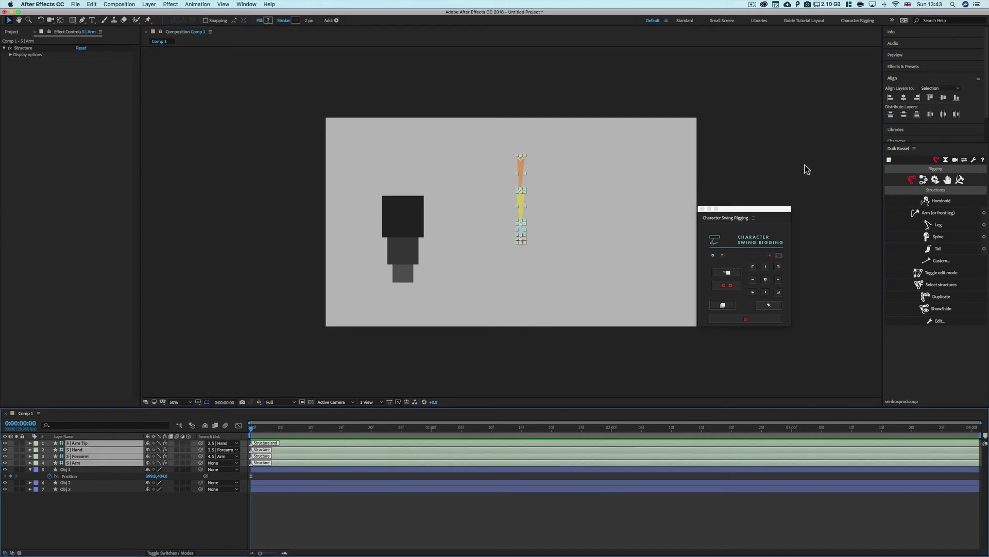
click(924, 180)
click(936, 201)
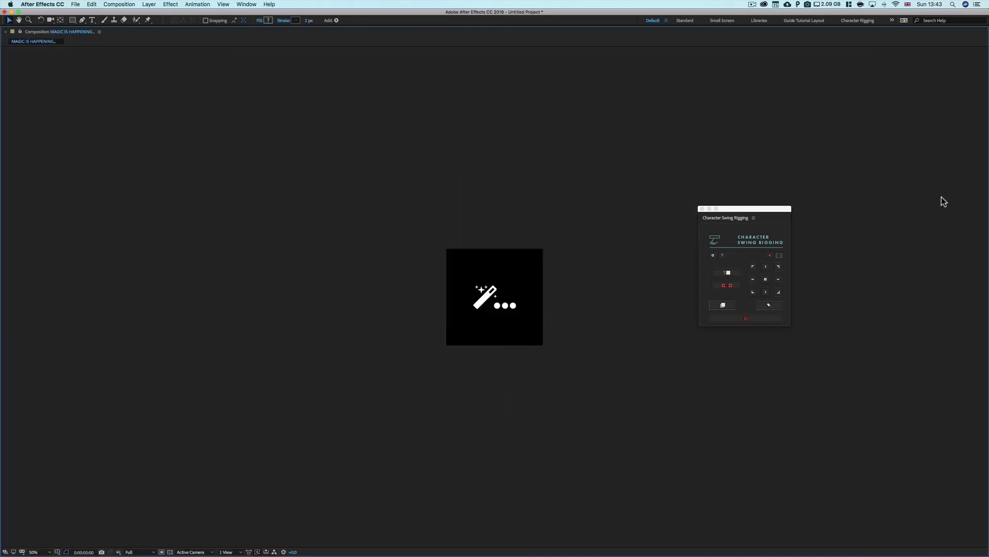
click(551, 262)
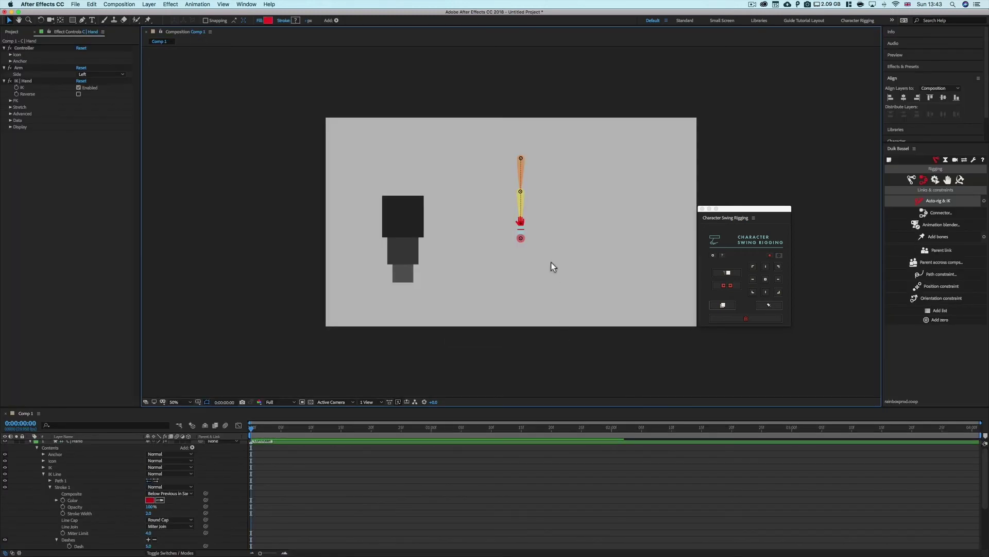
- Test the rigged arm by moving its hand controller up and to the left, and undo the move
click(522, 223)
drag(521, 224, 486, 202)
key(super+z)
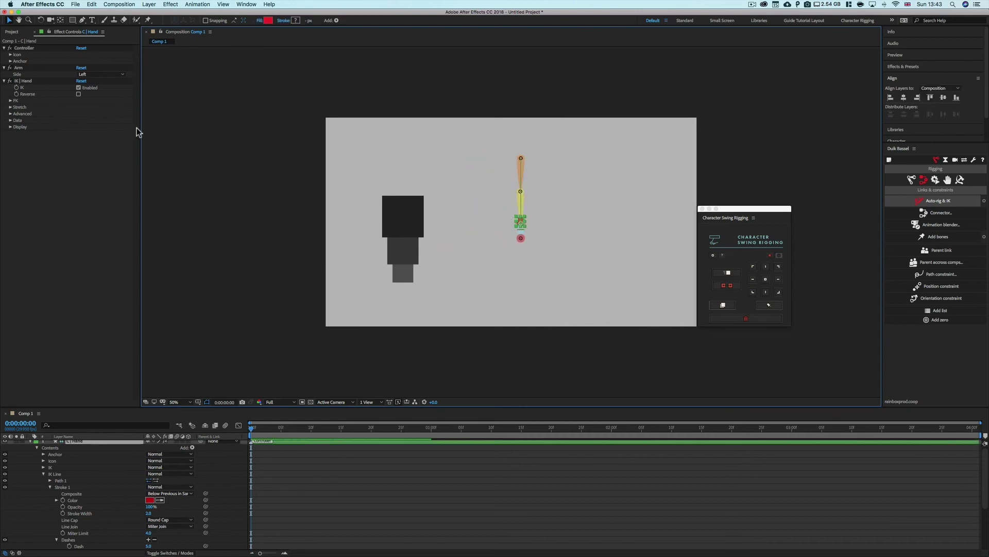
- Turn off Auto-Stretch in the hand controller's IK settings
click(10, 106)
click(78, 115)
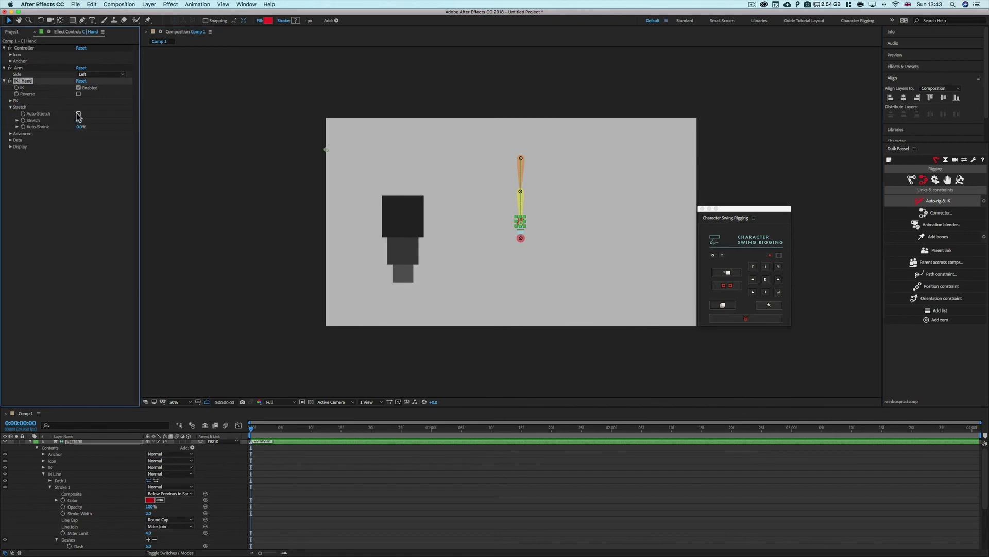
click(11, 107)
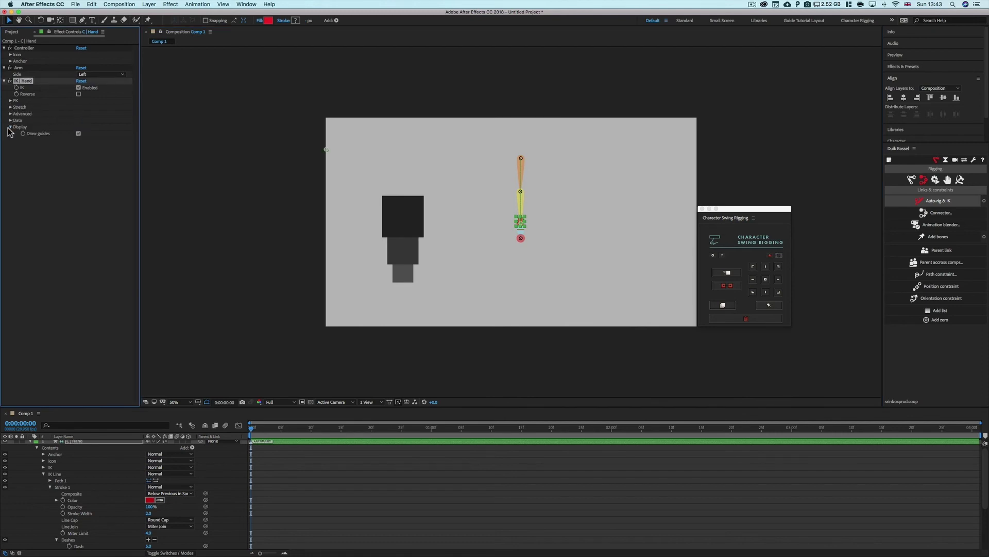
click(540, 223)
- Test the arm's bend by moving the hand controller to both sides of the shoulder and back beneath it
click(521, 223)
drag(521, 221, 473, 139)
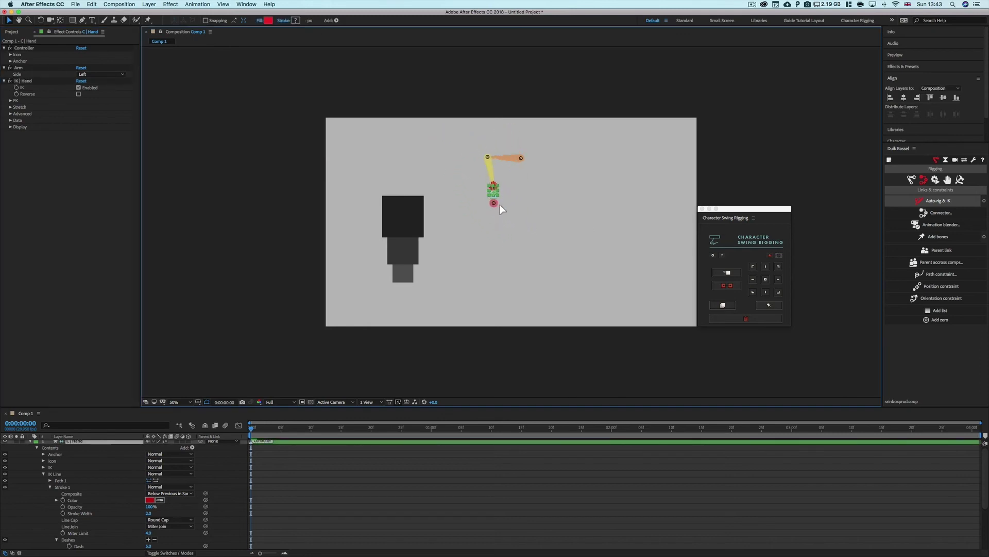
drag(499, 205, 577, 180)
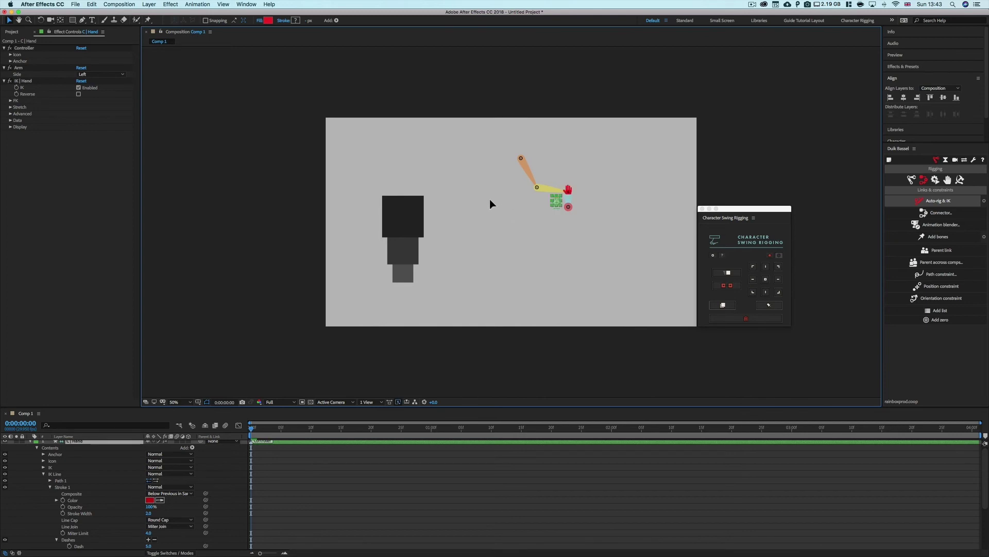
mouse_move(490, 199)
mouse_down()
mouse_move(533, 220)
mouse_move(493, 207)
mouse_up()
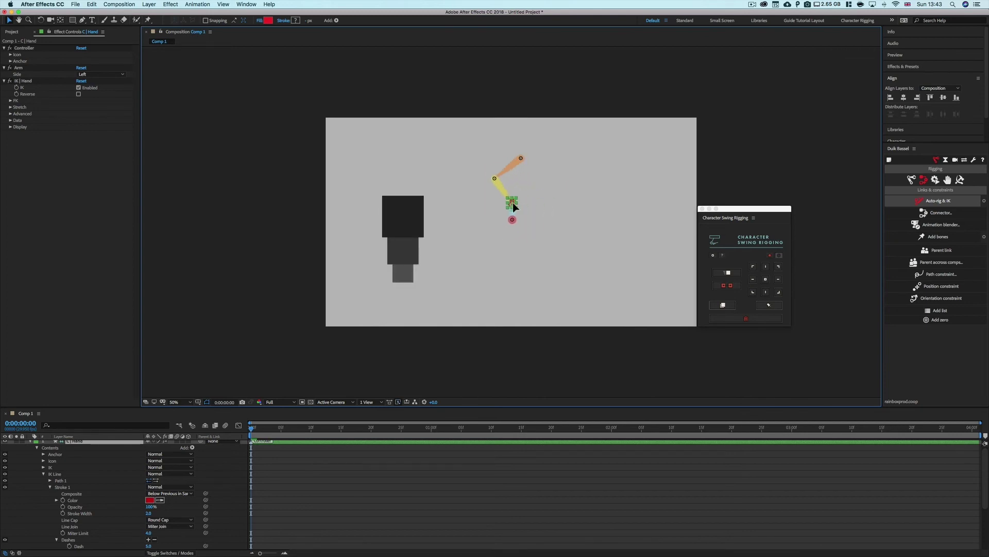
- Enable Reverse in the hand's IK effect and pose the hand controller below and to the left of the shoulder
click(78, 94)
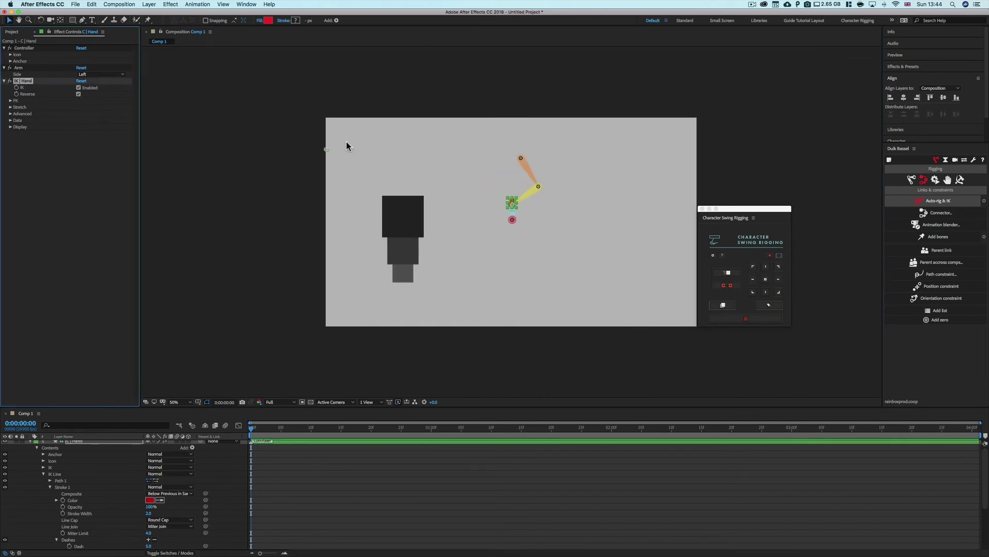
click(511, 207)
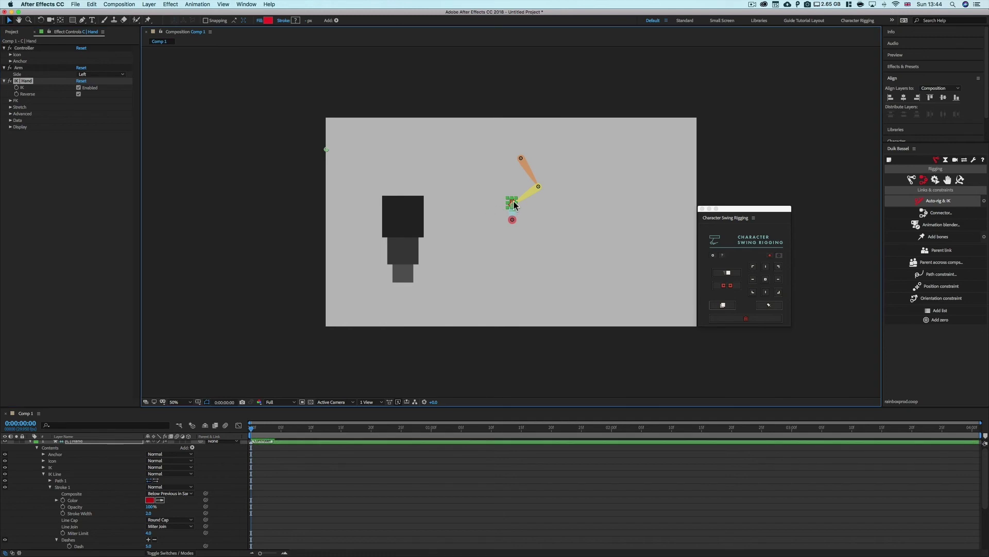
drag(514, 205, 474, 196)
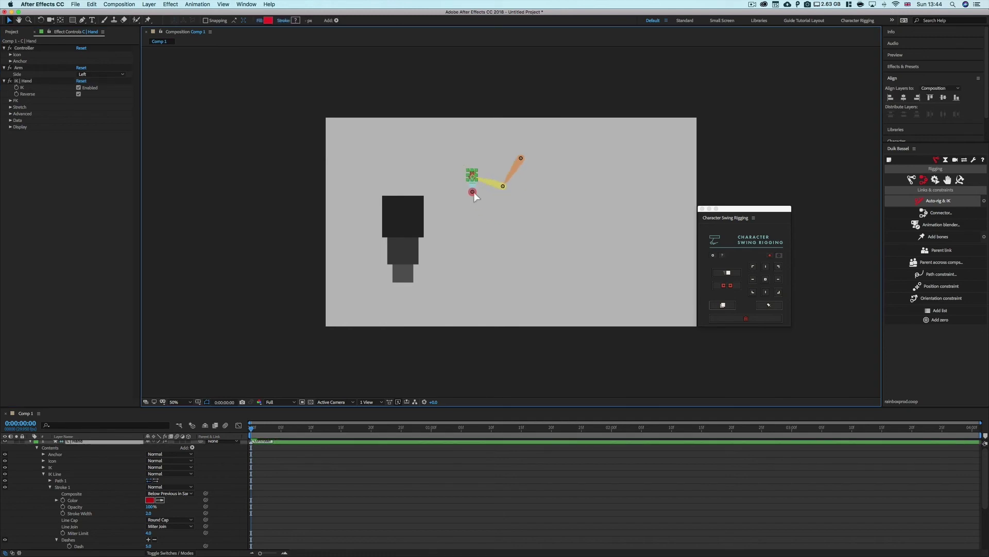
drag(560, 201, 492, 192)
- Collapse the C | Hand layer and move the Obj 1–3 chain beside the arm's right side, with Obj 1 at about 1214, 236
click(422, 212)
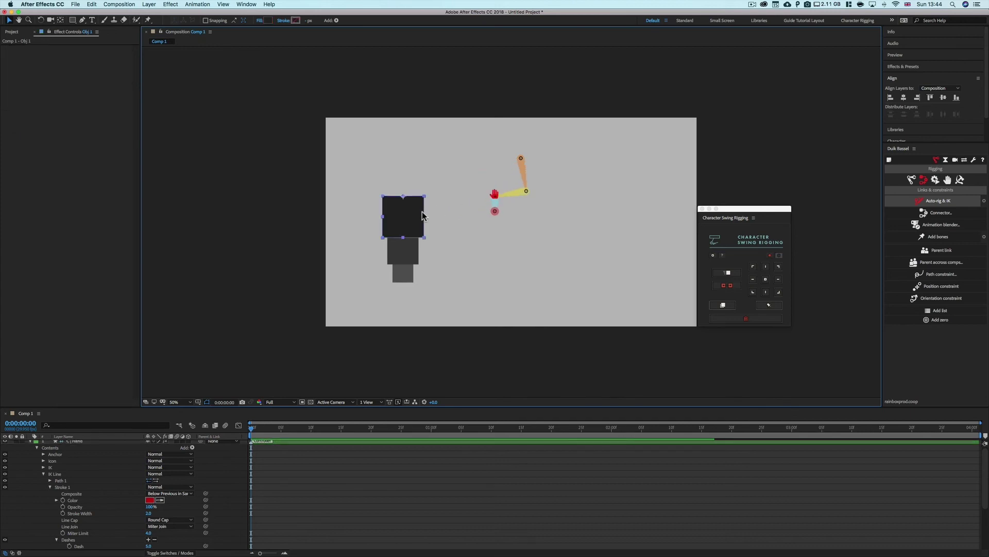
click(30, 442)
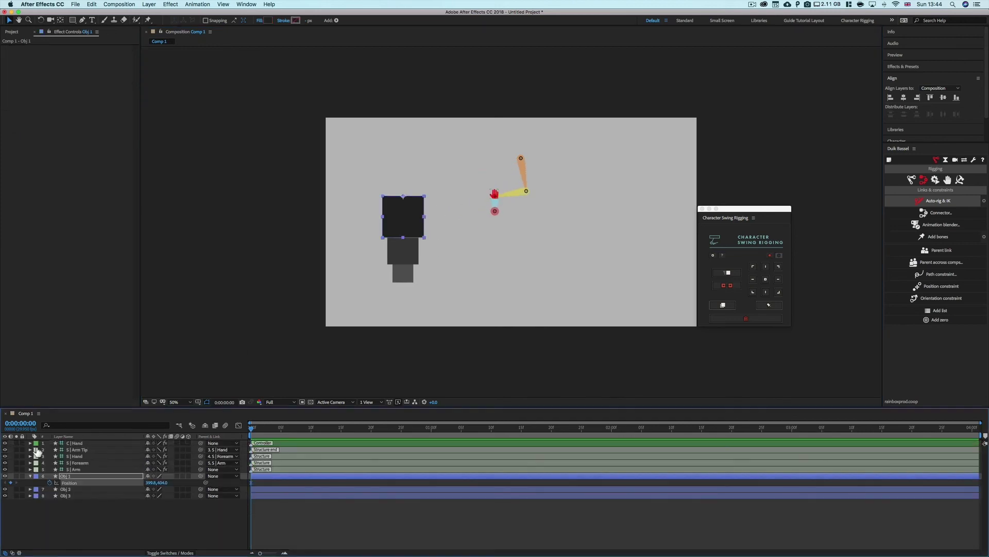
shift+click(415, 254)
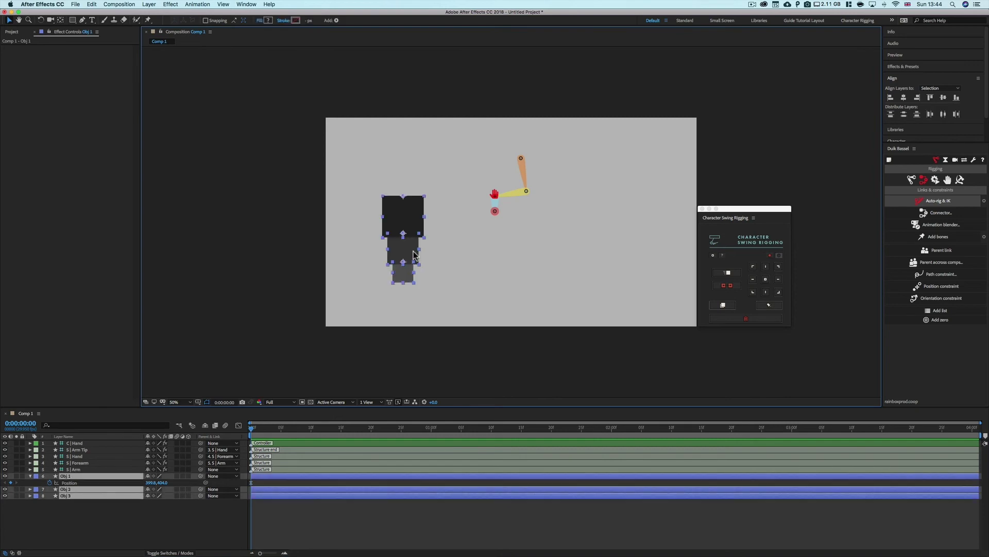
drag(406, 219, 563, 188)
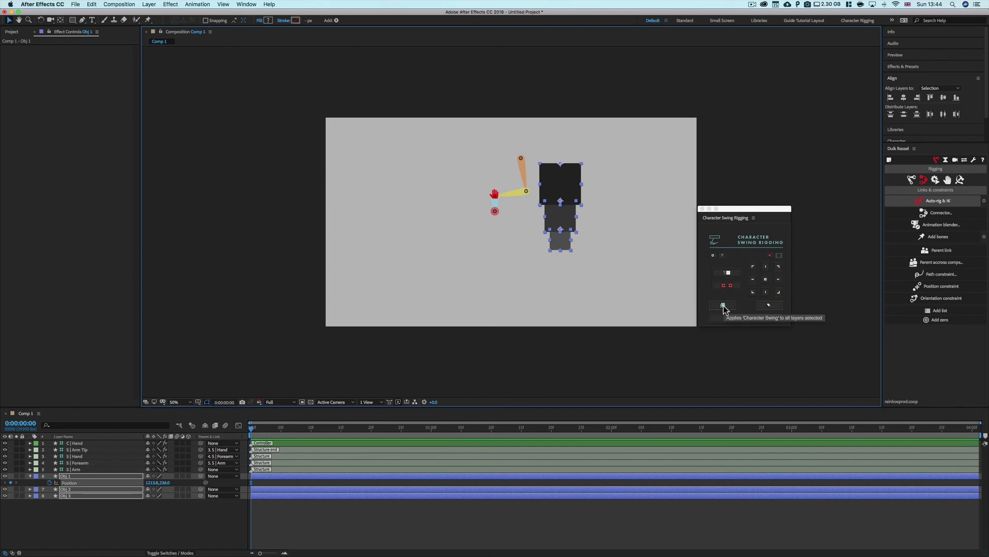
- Apply Character Swing to the Obj 1–3 chain and move its driver farther from the arm, to about 1482, 250
click(723, 304)
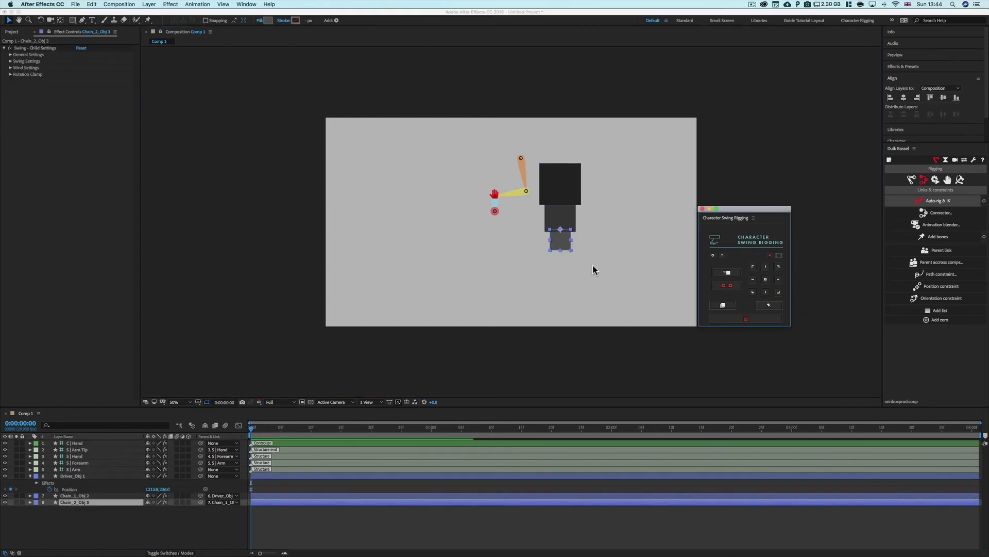
click(69, 488)
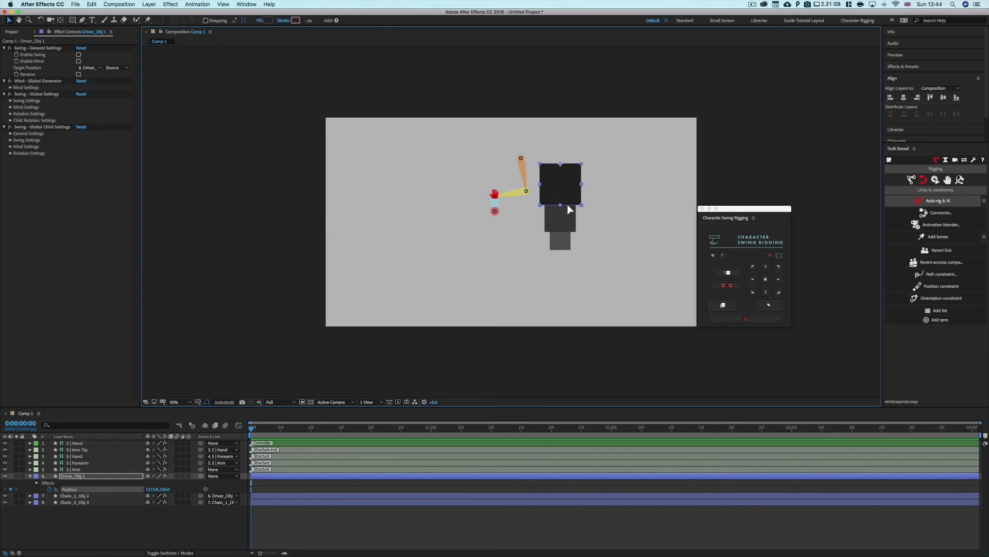
drag(568, 204, 604, 193)
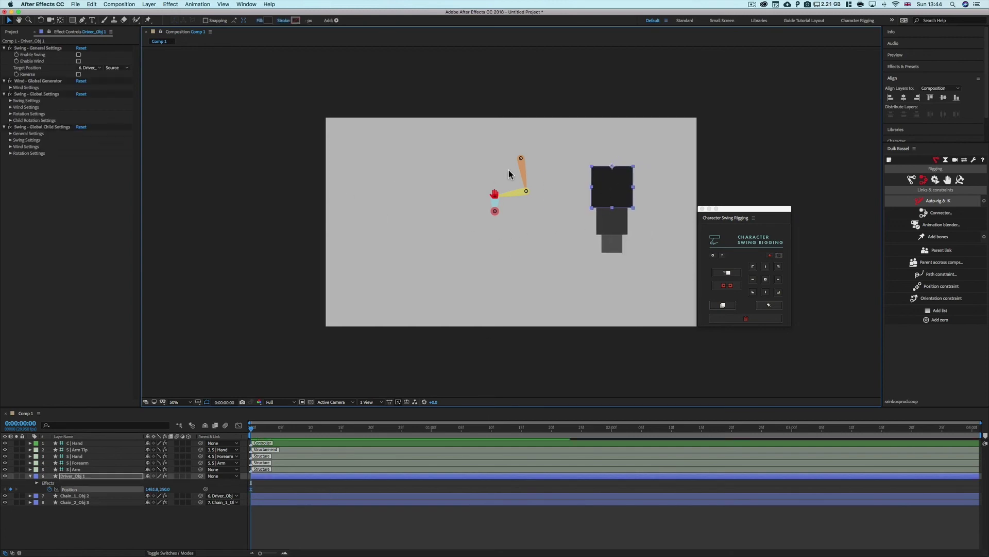
- Parent Driver_Obj 1 to C | Hand and move the chain so its top sits at the arm's elbow
click(215, 476)
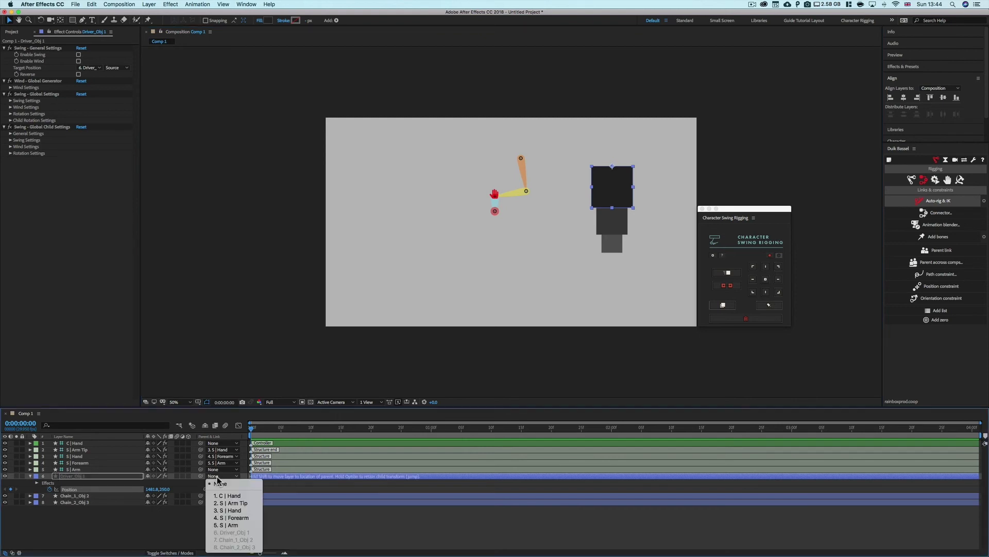
click(236, 497)
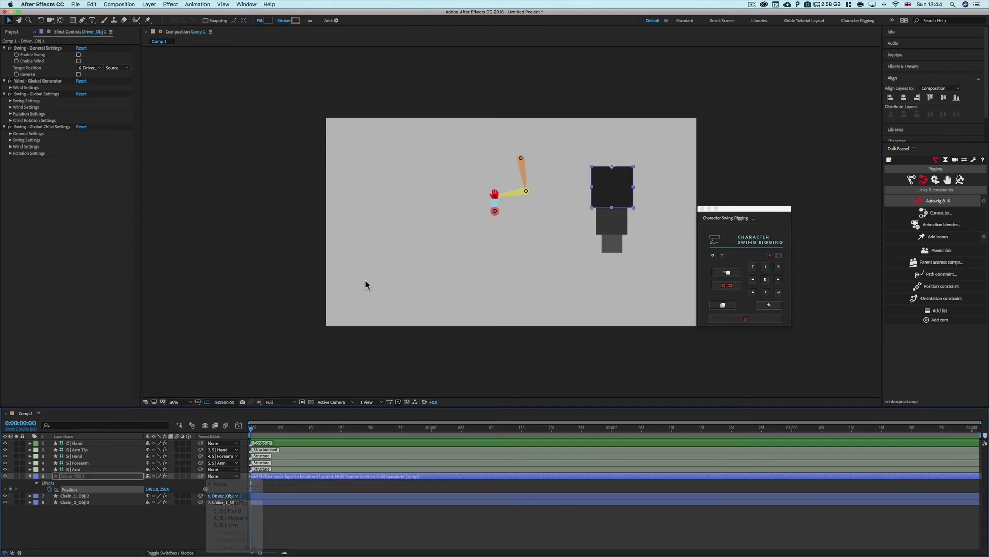
click(494, 194)
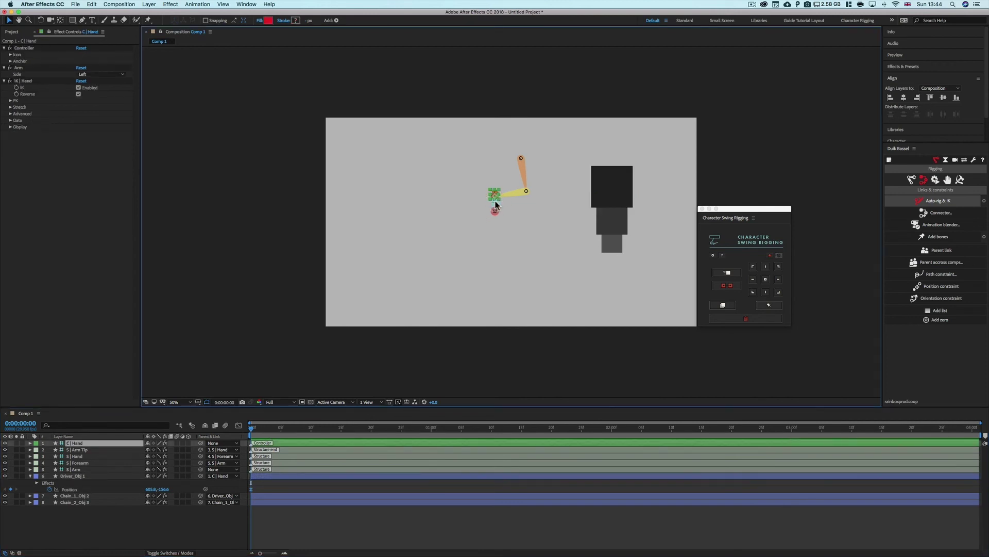
click(530, 214)
click(614, 190)
drag(614, 190, 531, 208)
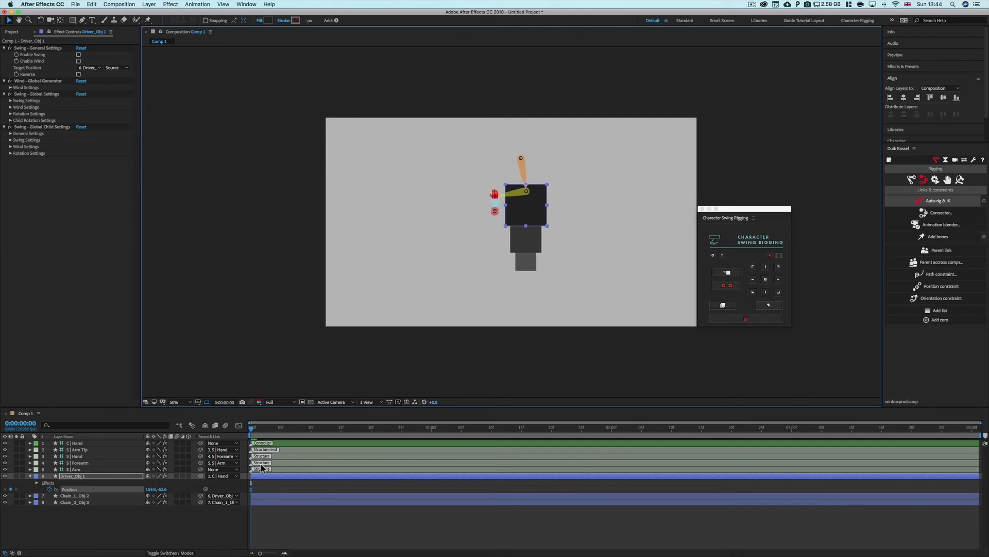
- Parent Driver_Obj 1 to S | Arm and move the chain up over the elbow, at about 5, 72
click(227, 477)
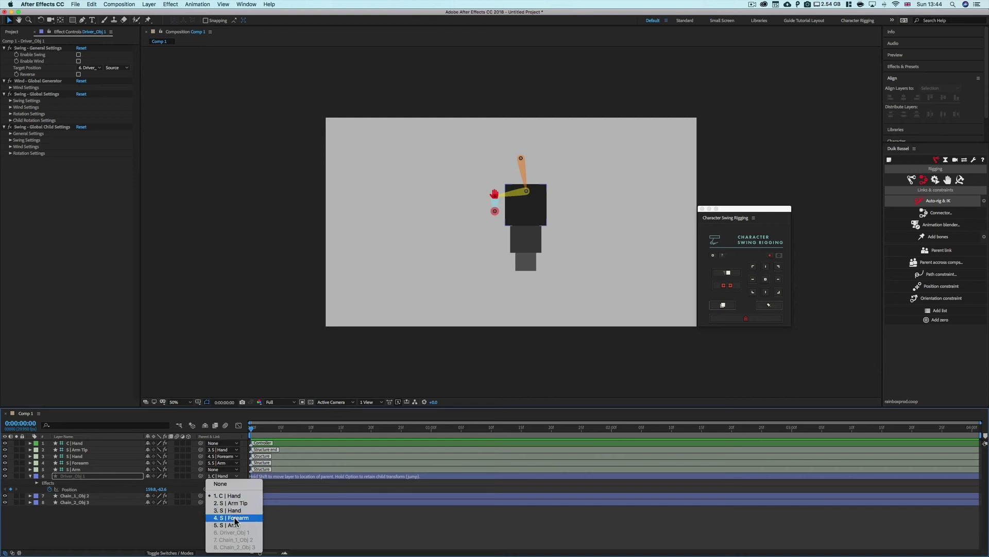
click(92, 468)
click(83, 463)
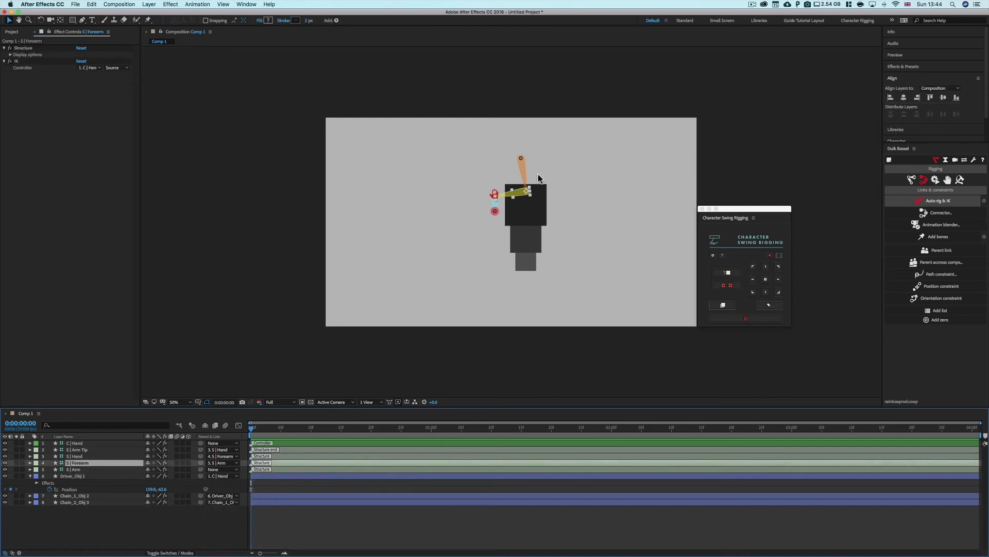
click(520, 172)
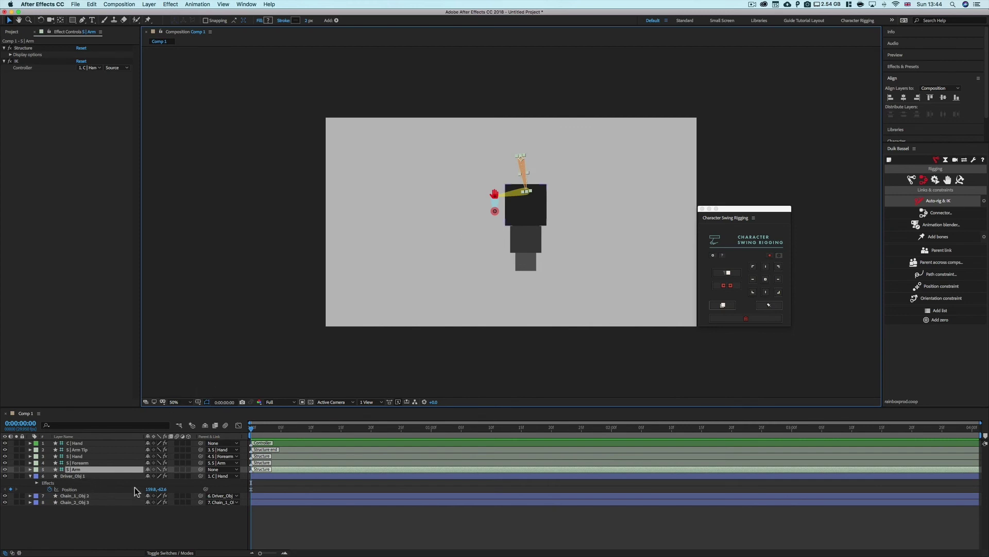
click(229, 480)
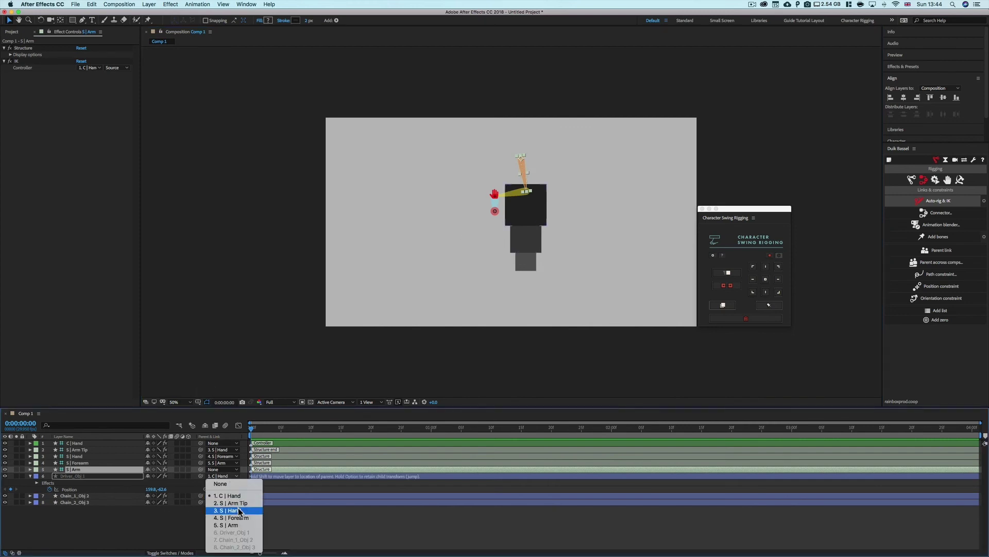
click(245, 525)
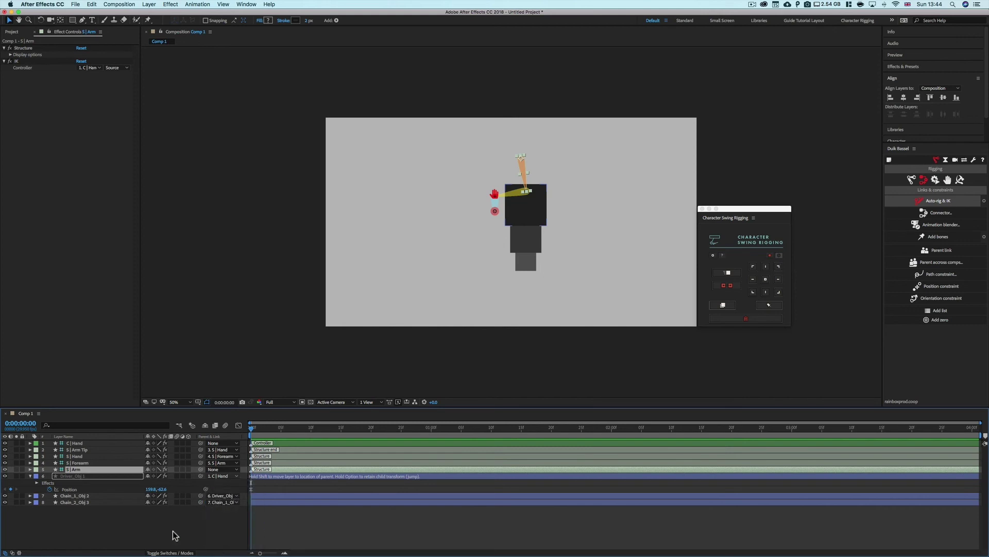
click(170, 533)
click(98, 476)
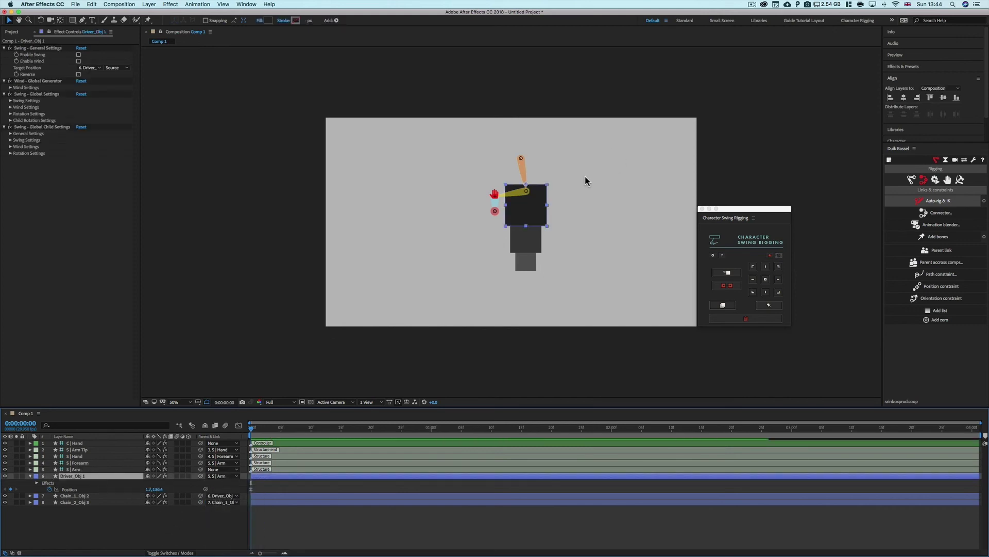
drag(544, 212, 537, 194)
click(500, 279)
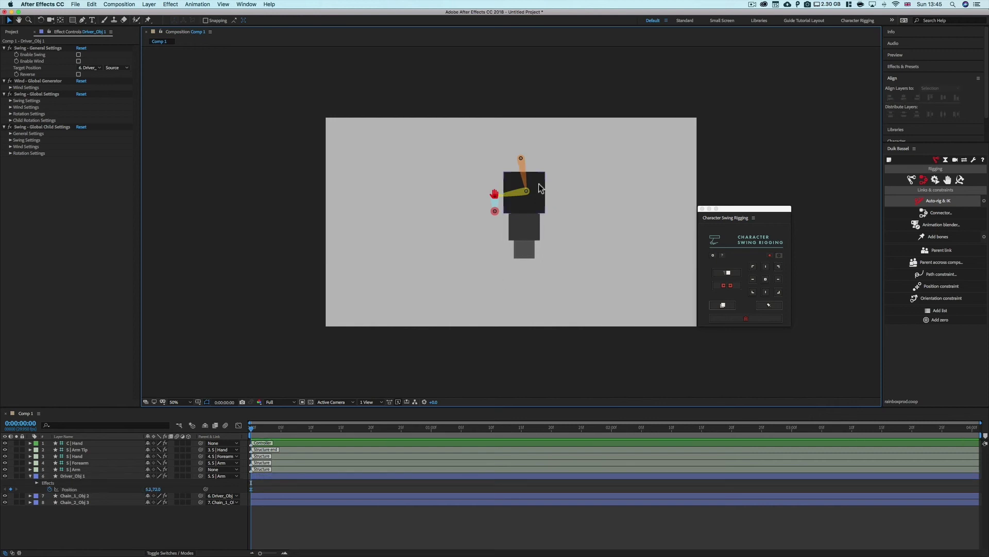
- Set the Target Position in Driver_Obj 1's Swing - General Settings to C | Hand
click(99, 474)
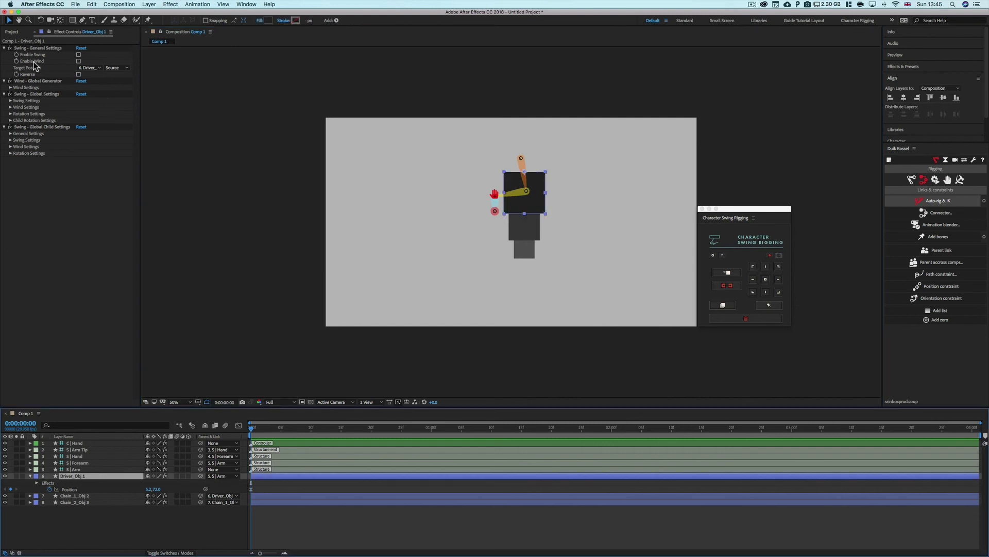
click(85, 68)
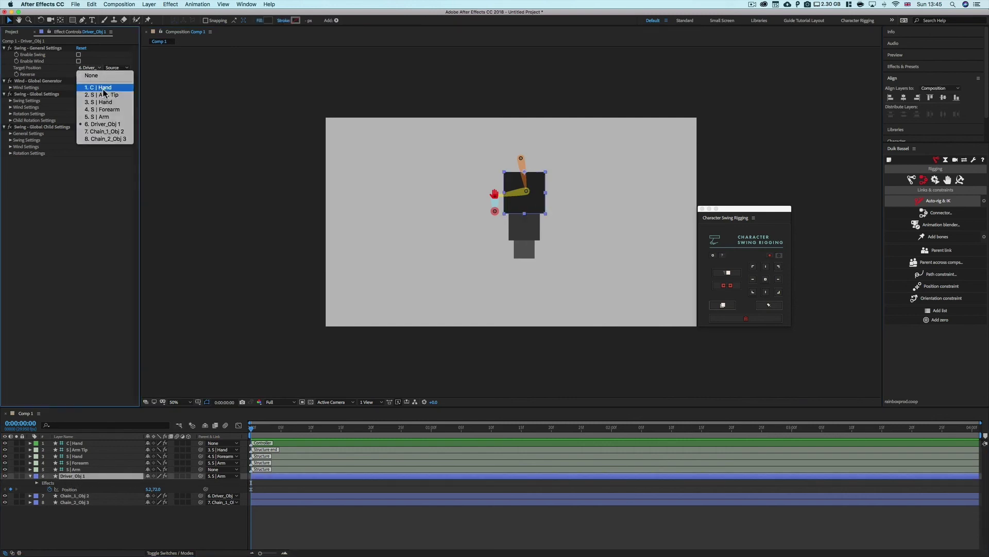
click(105, 87)
- Animate the C | Hand position from about 1196, 464 at frame 0 to 876, 406 at one second, with eased keyframes
click(82, 443)
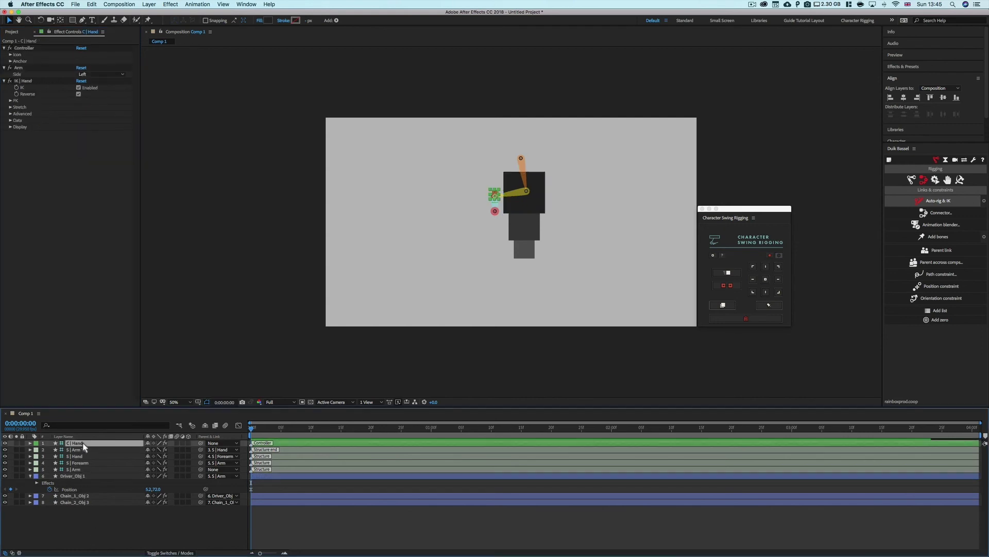
key(p)
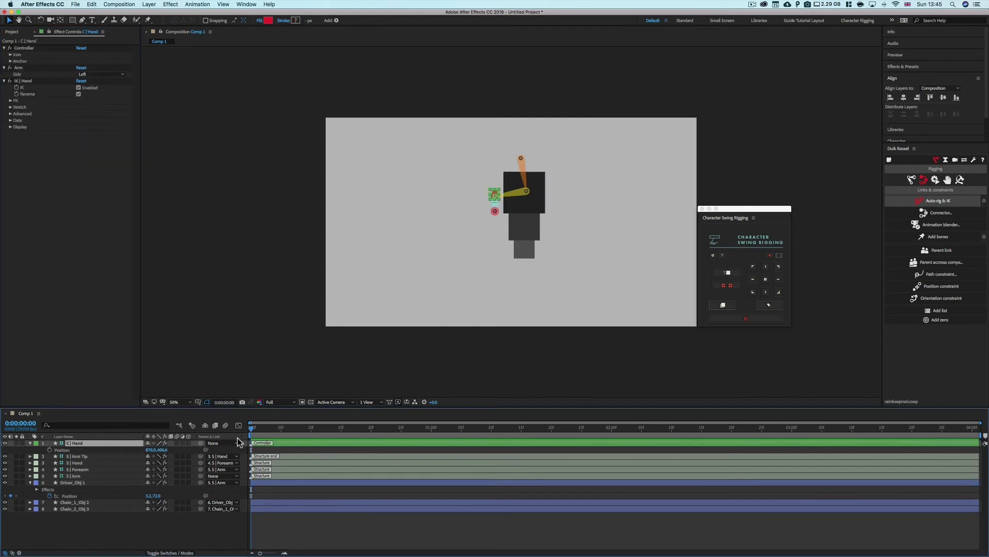
click(50, 449)
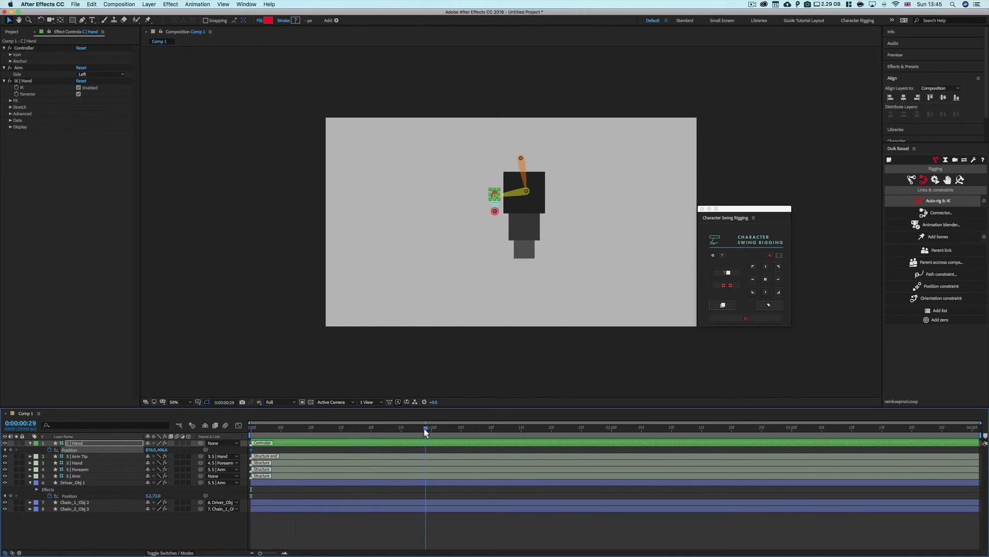
drag(426, 428, 432, 428)
drag(253, 452, 402, 452)
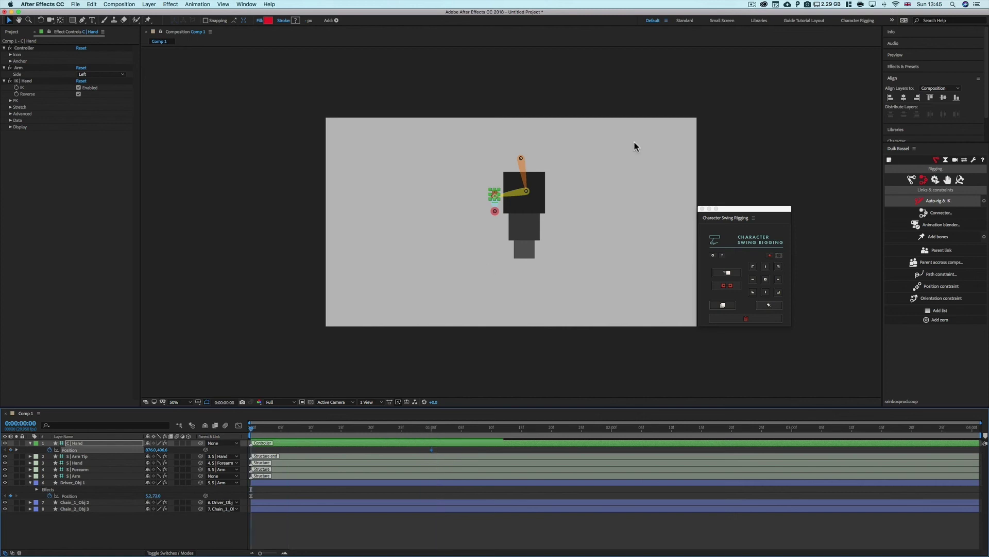
drag(500, 194, 557, 208)
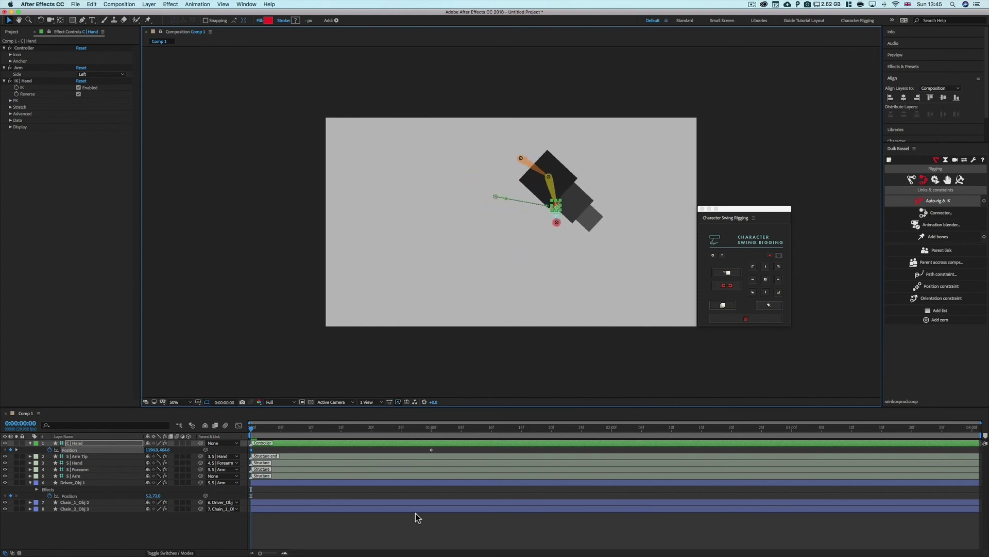
click(431, 450)
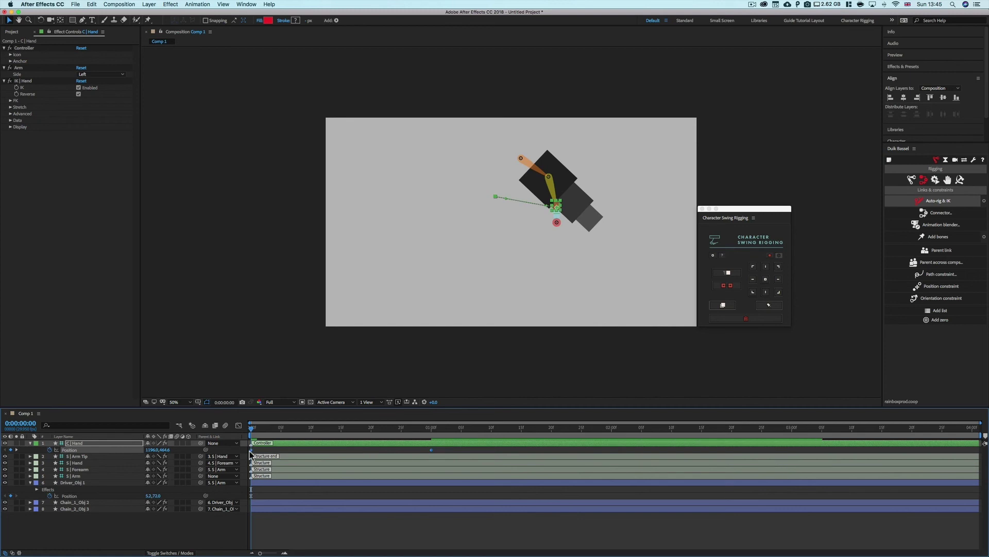
- Turn on Enable Swing for Driver_Obj 1 and preview the chain swinging with the arm
click(96, 482)
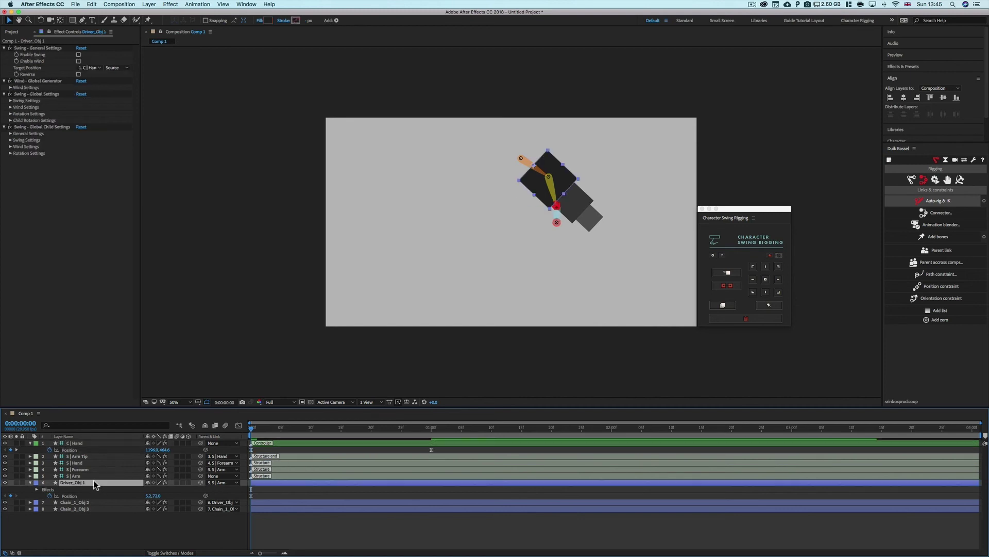
click(78, 55)
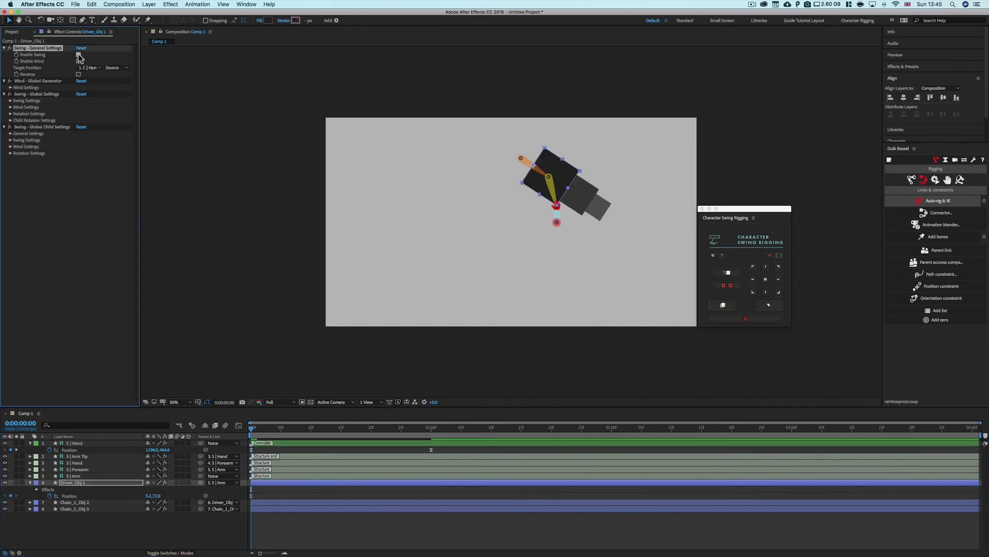
click(289, 515)
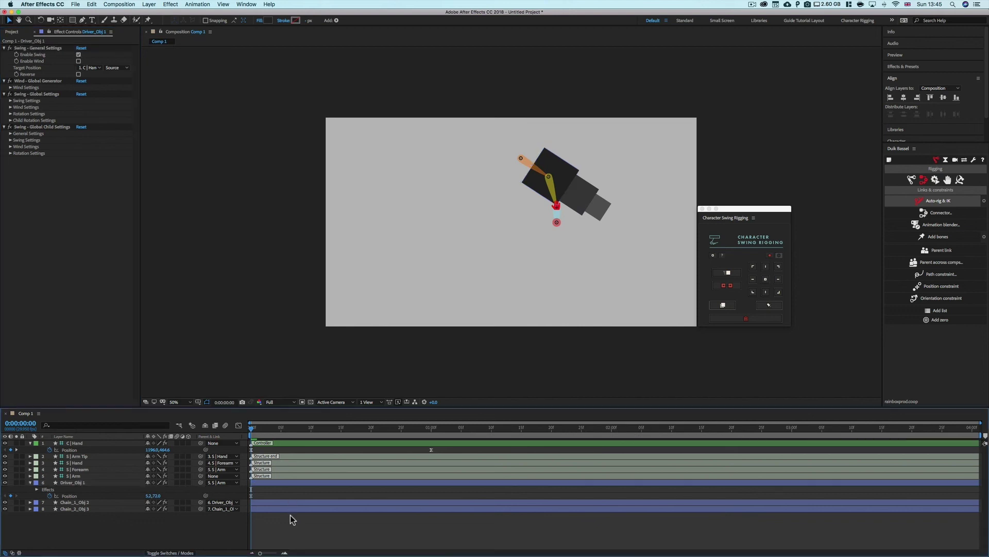
key(space)
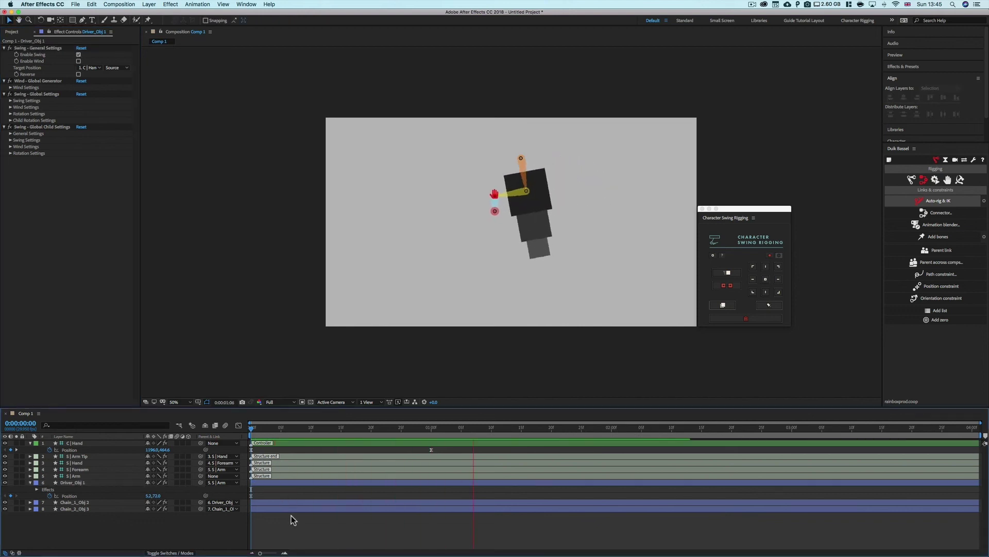
- At the one-second keyframe, move the hand controller farther out to about 738, 346
click(249, 435)
drag(250, 434, 428, 434)
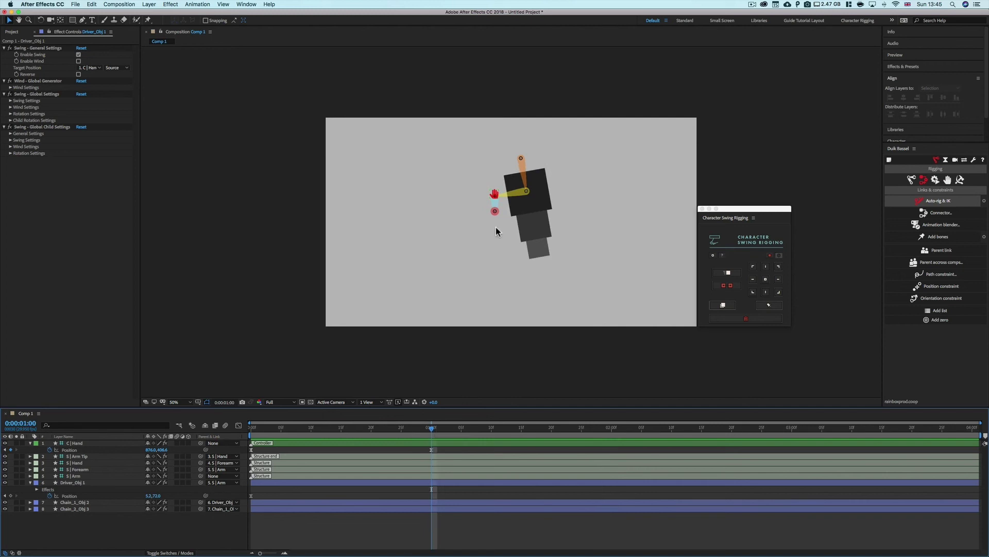
drag(496, 194, 470, 184)
- Play the animation repeatedly from the first frame to check how the chain swings as the arm moves
key(space)
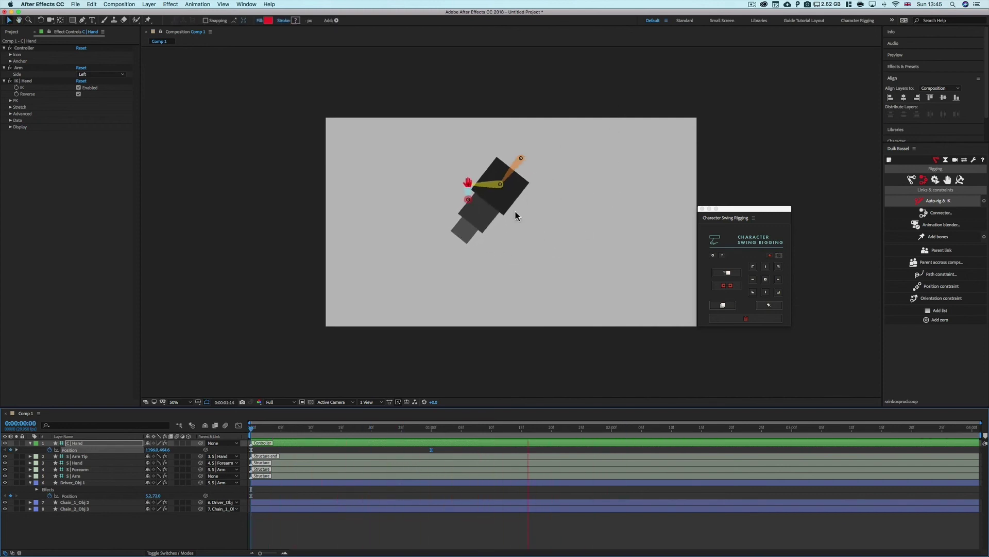
key(space)
key(Home)
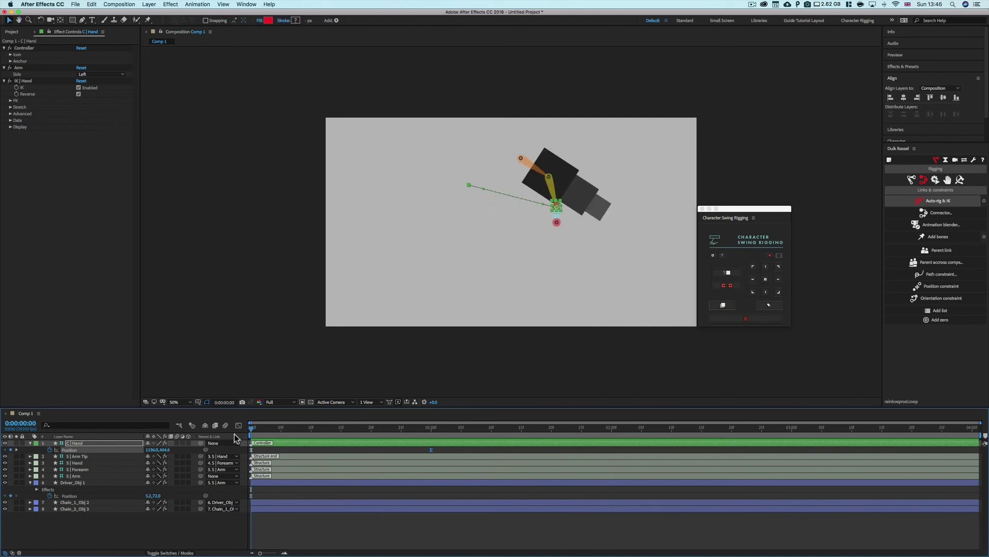
key(space)
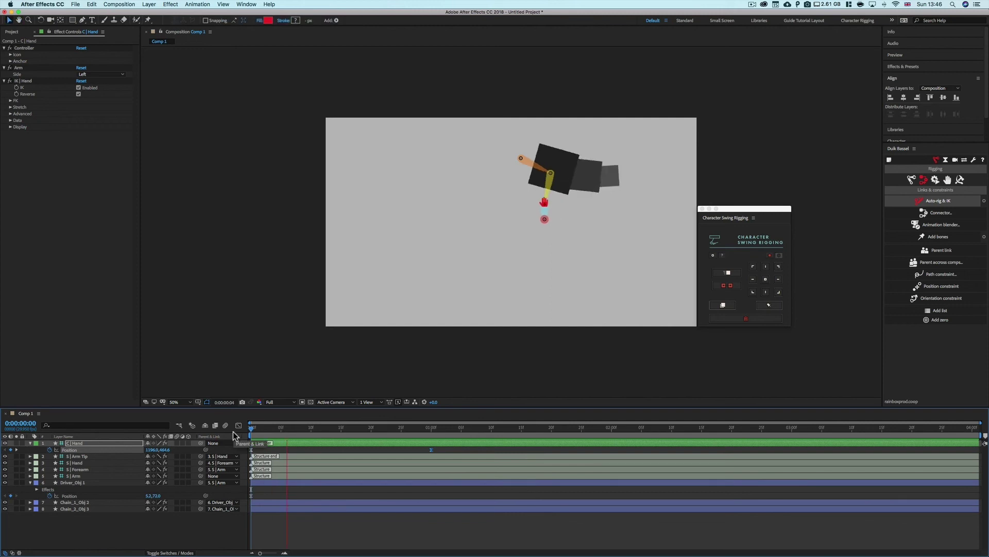
key(space)
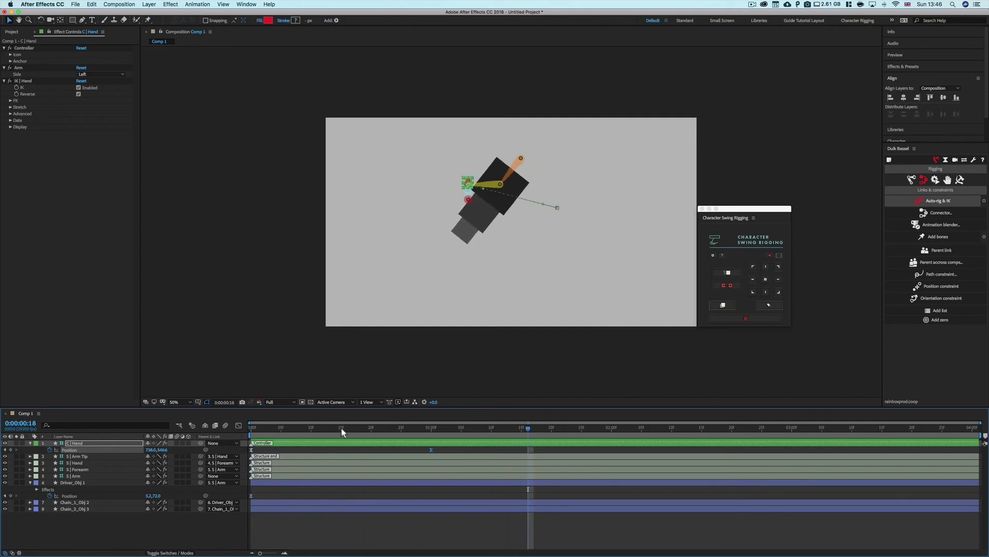
key(space)
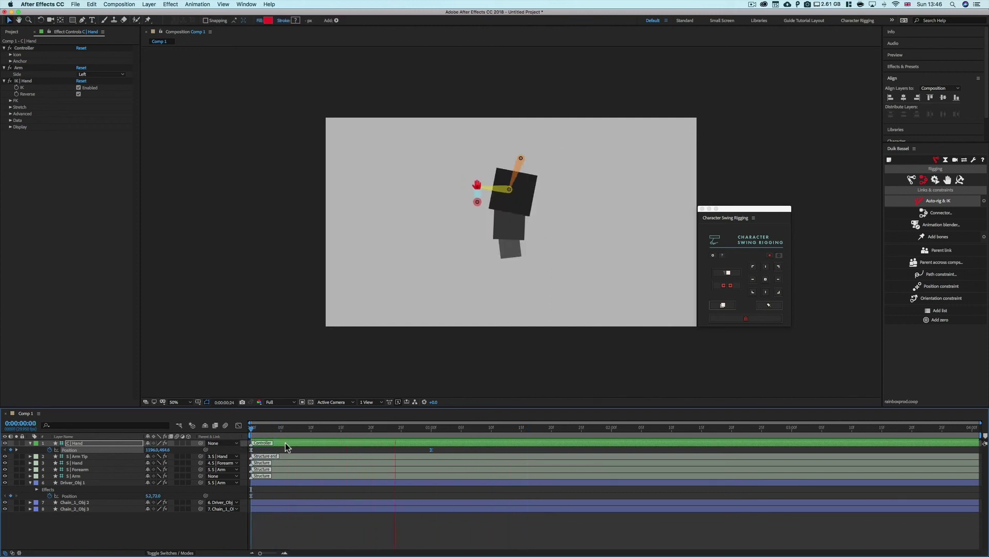
key(space)
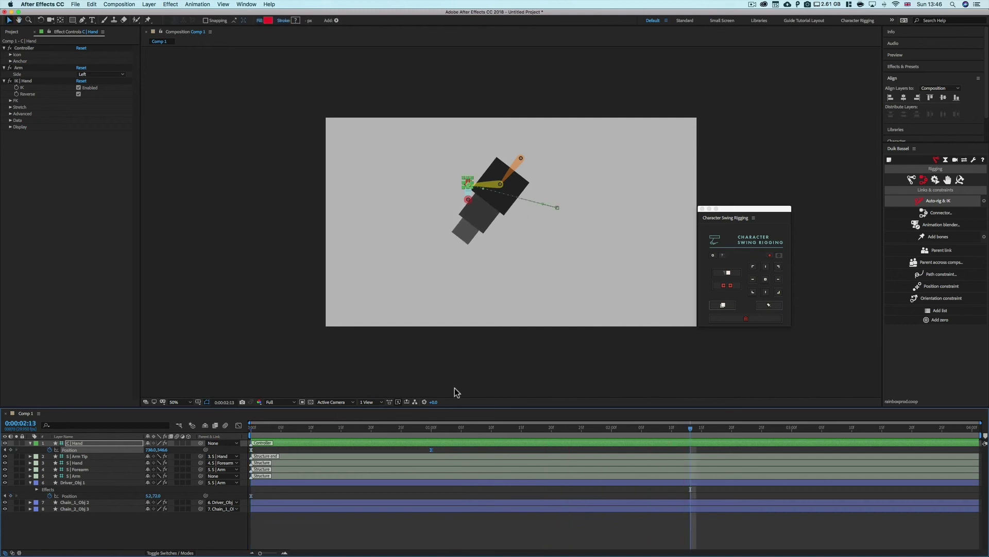
drag(430, 432, 251, 432)
key(space)
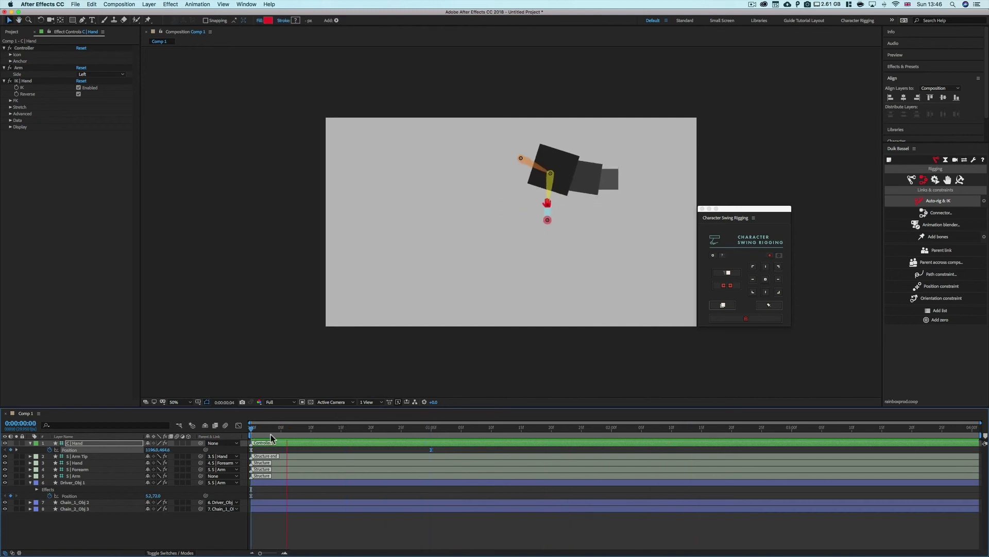
key(space)
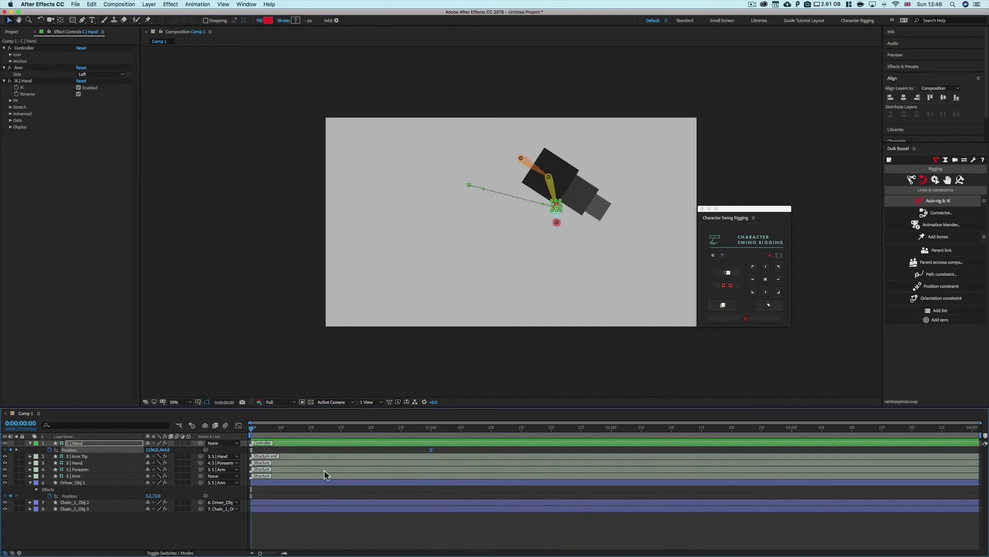
- Remove the swing rig from Driver_Obj 1, Chain_1_Obj 2 and Chain_2_Obj 3
click(82, 484)
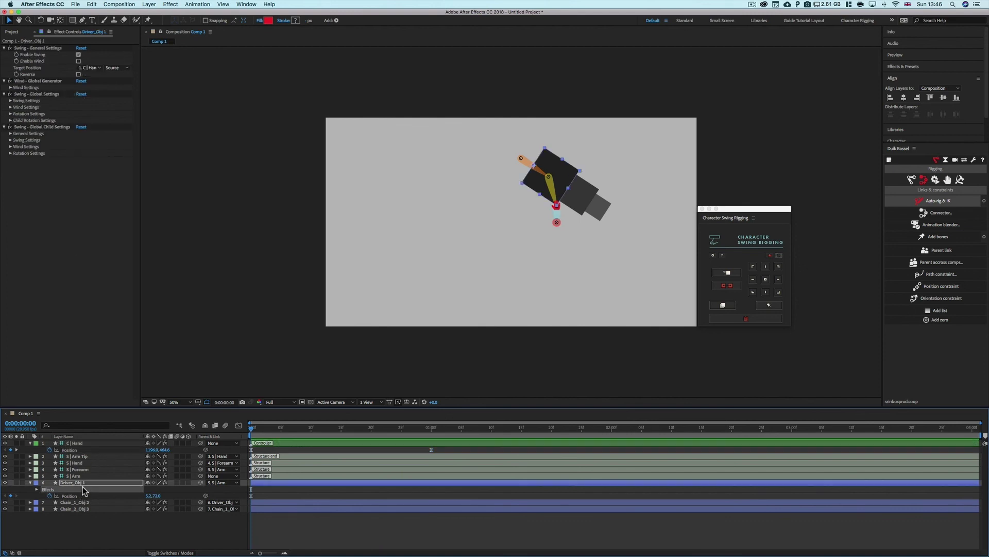
shift+click(86, 508)
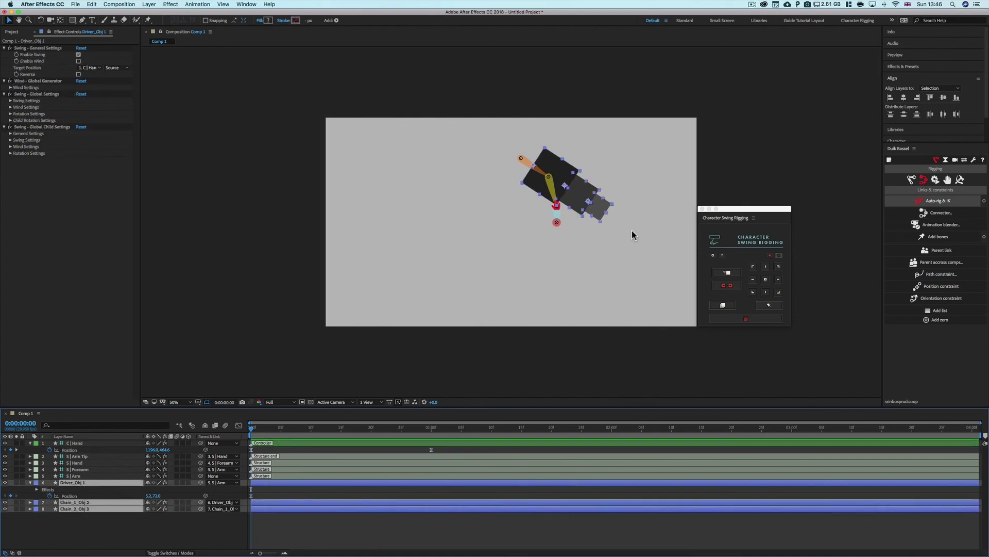
click(757, 319)
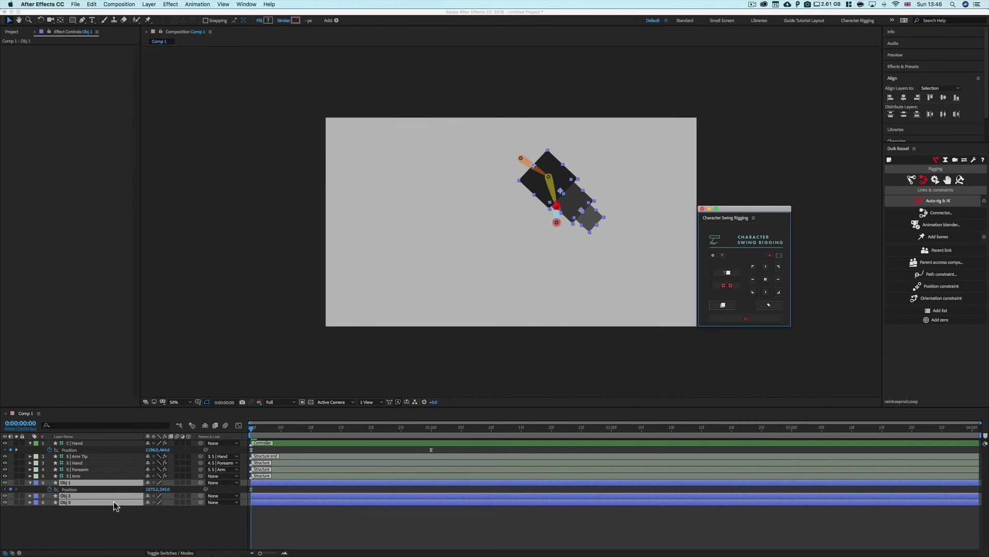
- Parent the Obj 1 layer to the S | Arm layer
click(103, 527)
click(104, 482)
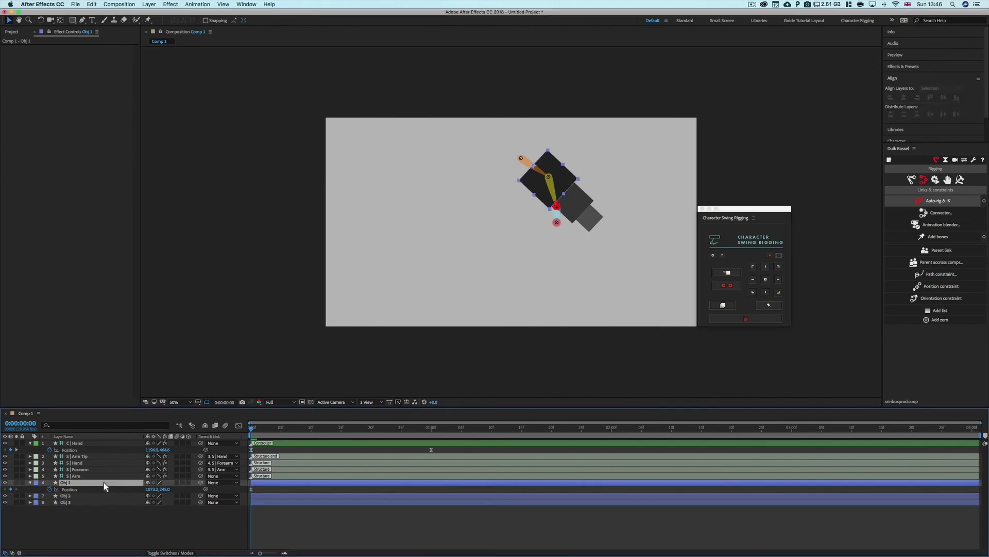
drag(201, 483, 95, 476)
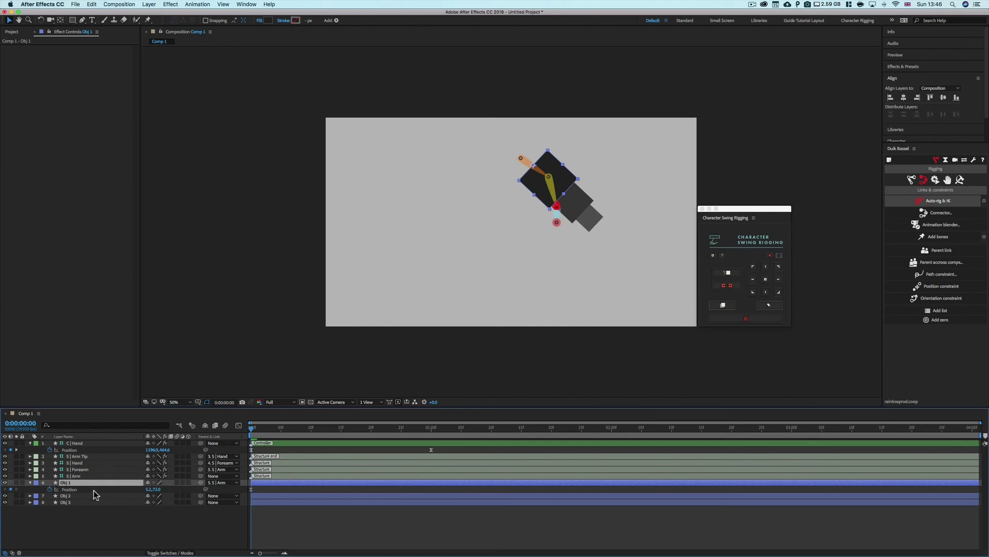
- Rig Obj 1, Obj 2 and Obj 3 as a swing chain again, this time with a separate global wind generator layer
shift+click(88, 498)
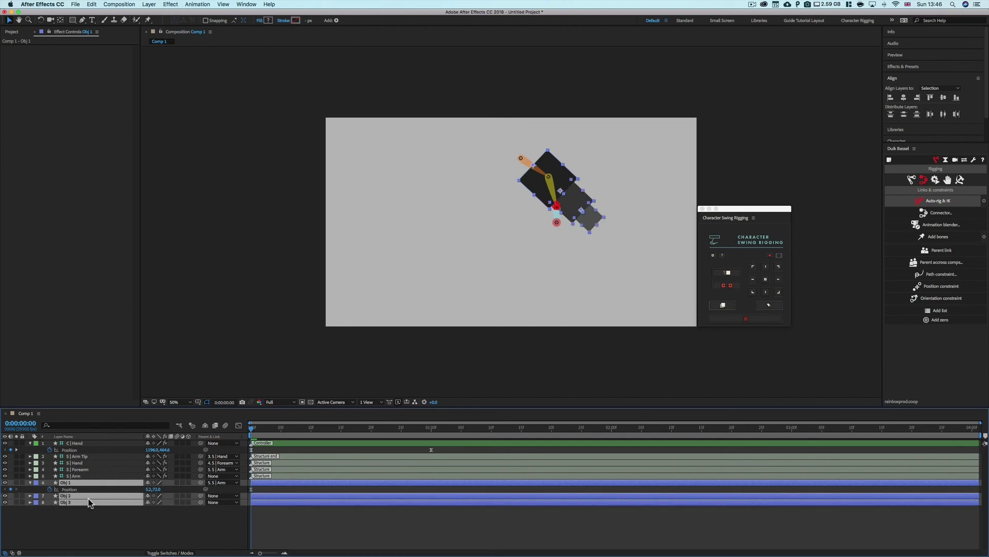
click(733, 273)
click(722, 300)
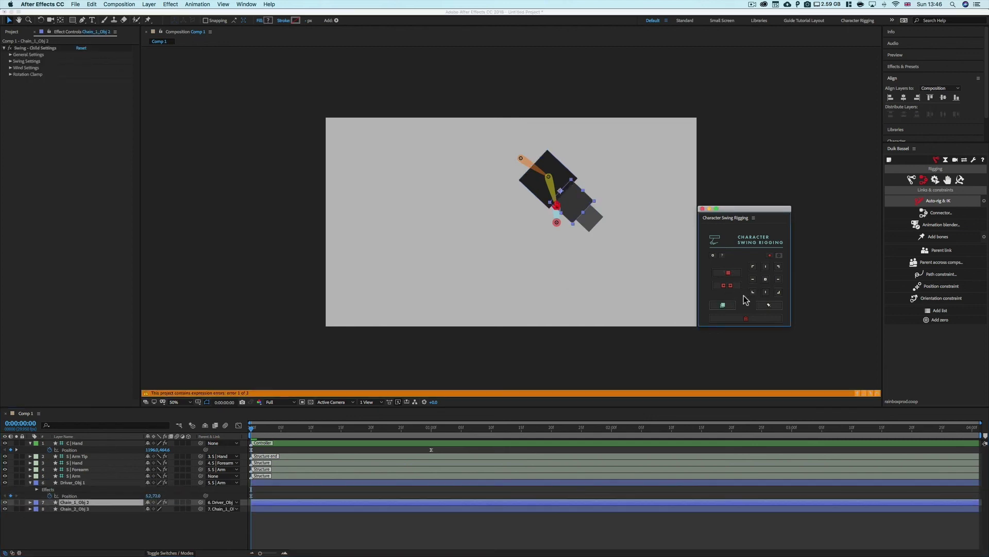
click(111, 525)
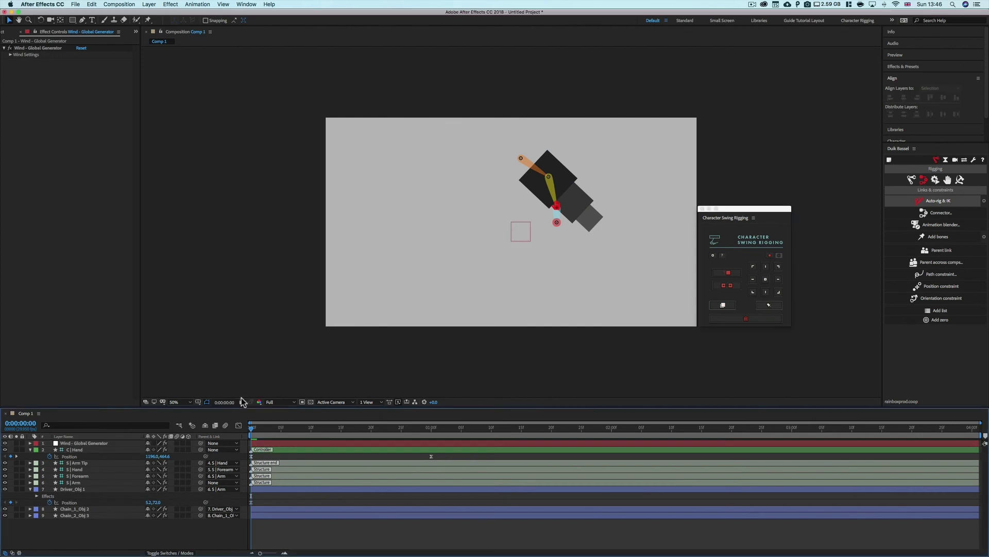
- Enable swing on Driver_Obj 1 with C | Hand as its target position, and scrub the first second to check it
click(67, 489)
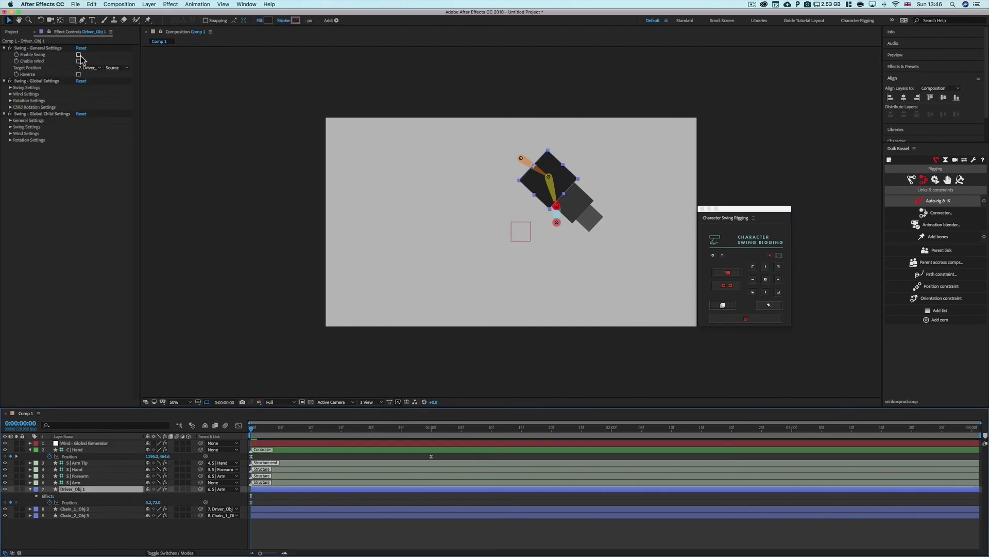
click(78, 55)
click(89, 68)
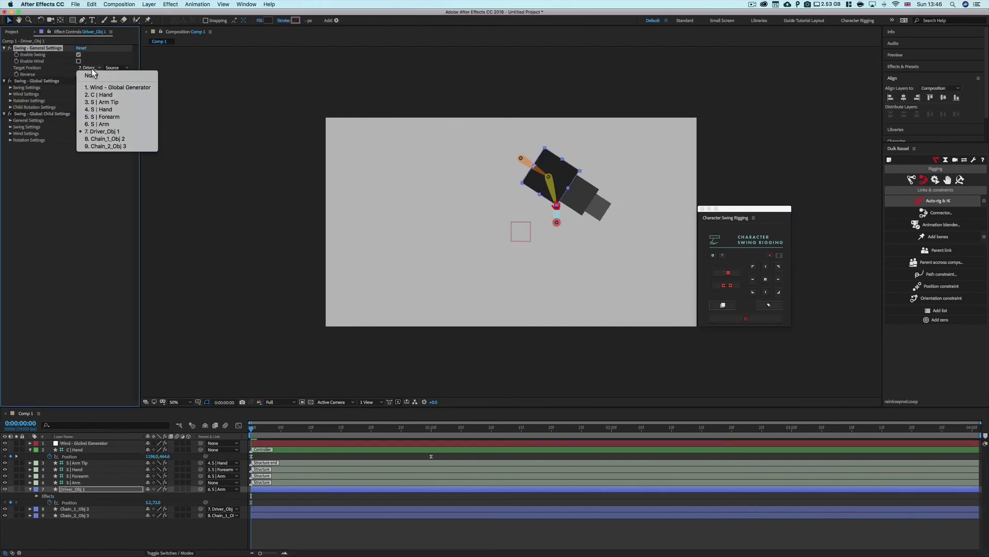
click(114, 94)
drag(252, 428, 383, 428)
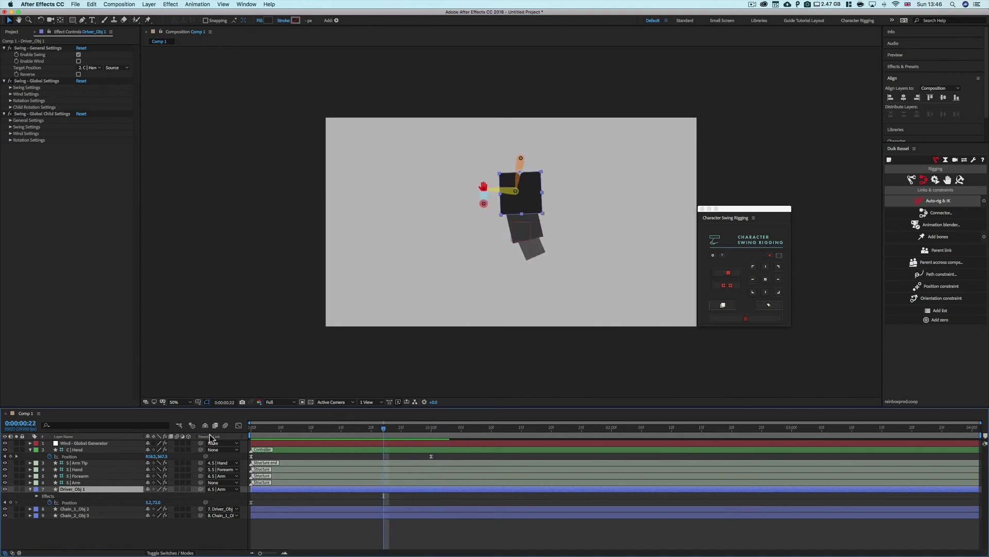
- Enable wind on Driver_Obj 1 and set the Wind - Global Generator's Max Power to -10 and Min Power to 10
click(78, 61)
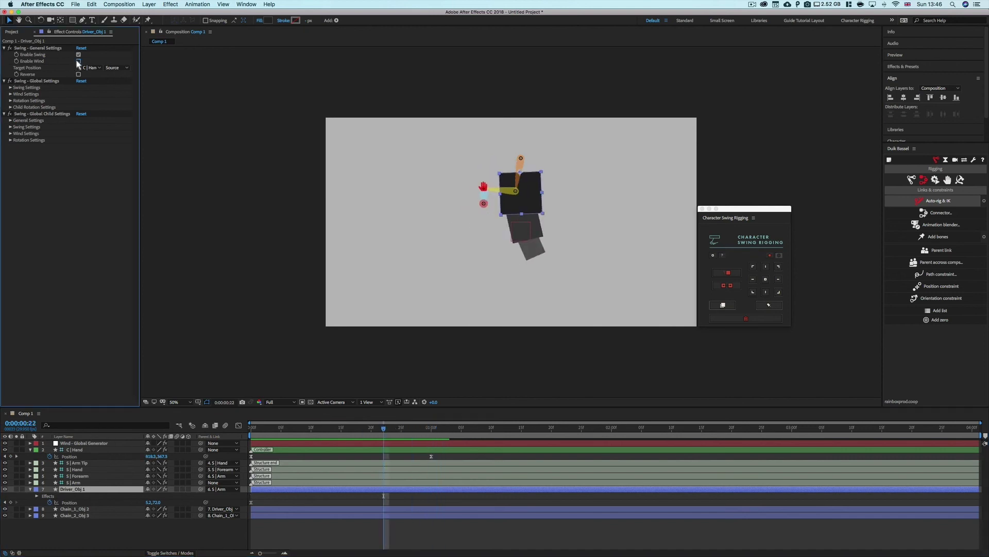
click(92, 443)
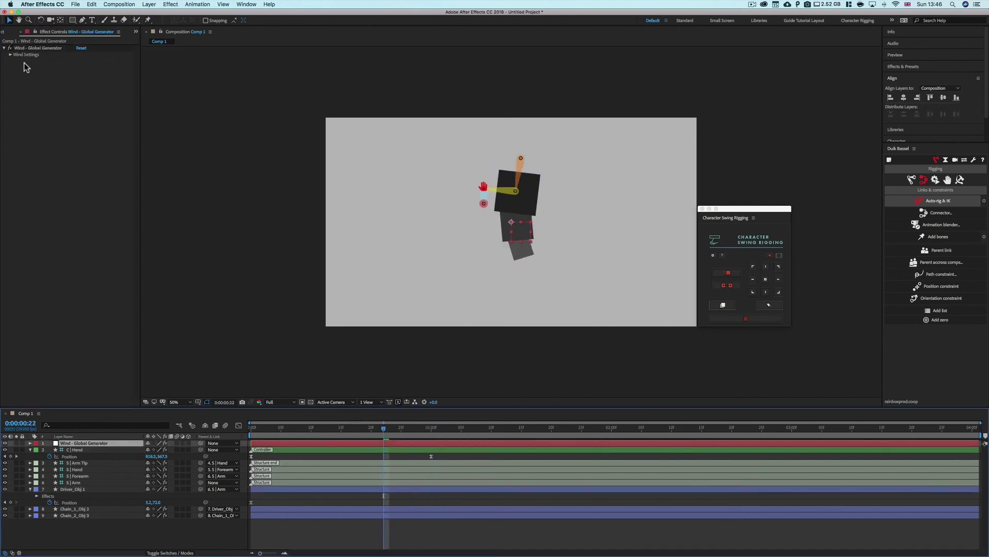
click(10, 54)
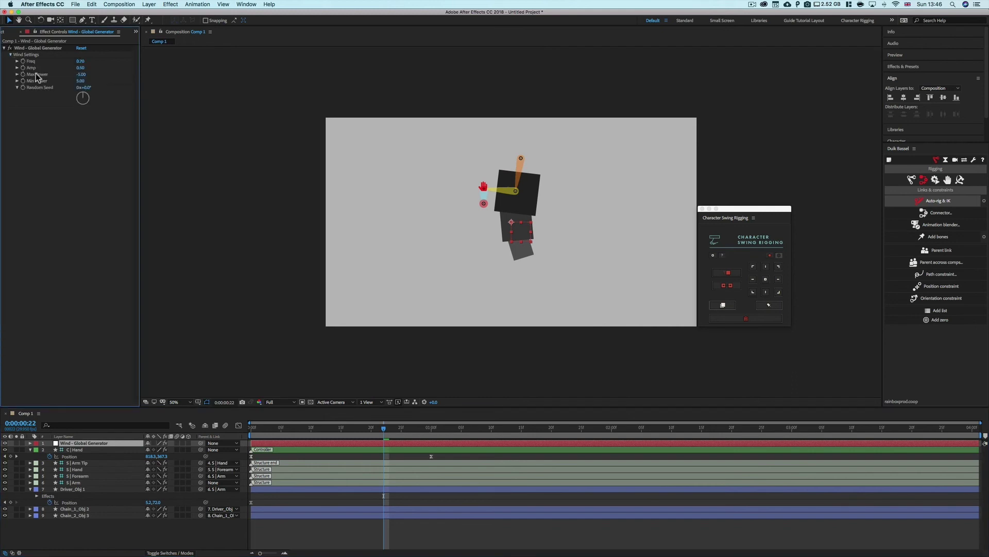
text(-5)
key(BackSpace)
text(10)
key(Return)
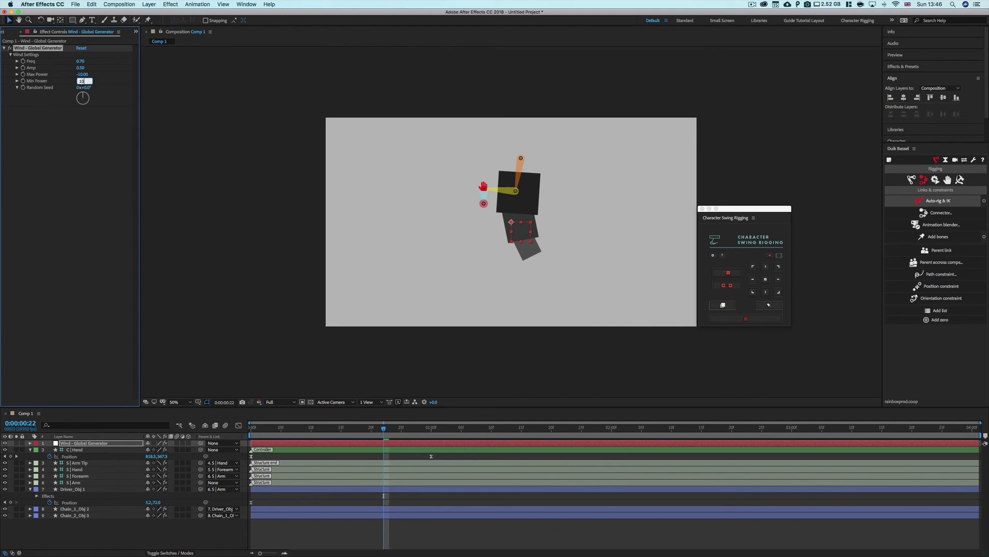
text(10)
key(Return)
- Play the animation from the first frame to check the combined swing and wind on the chain
drag(379, 431, 252, 434)
key(space)
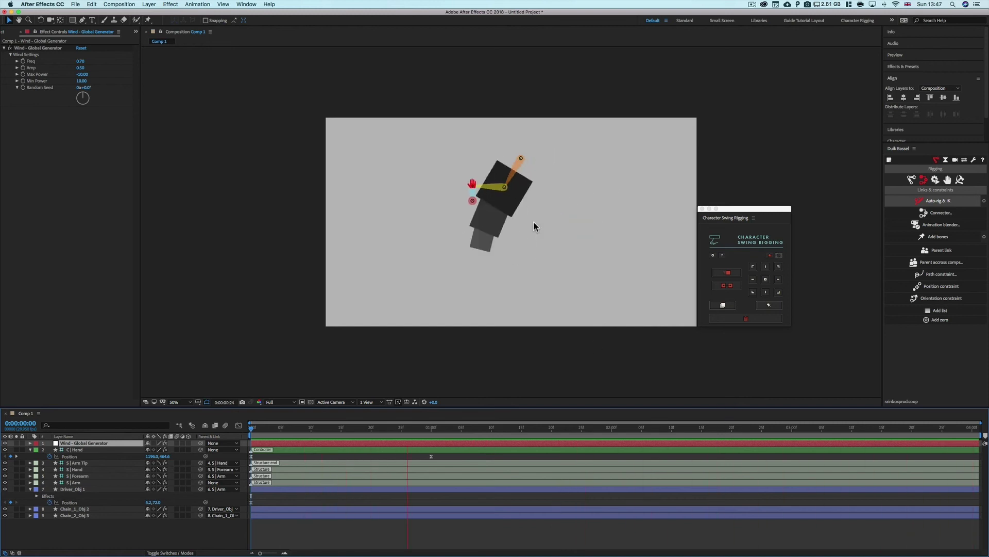
drag(543, 438, 440, 445)
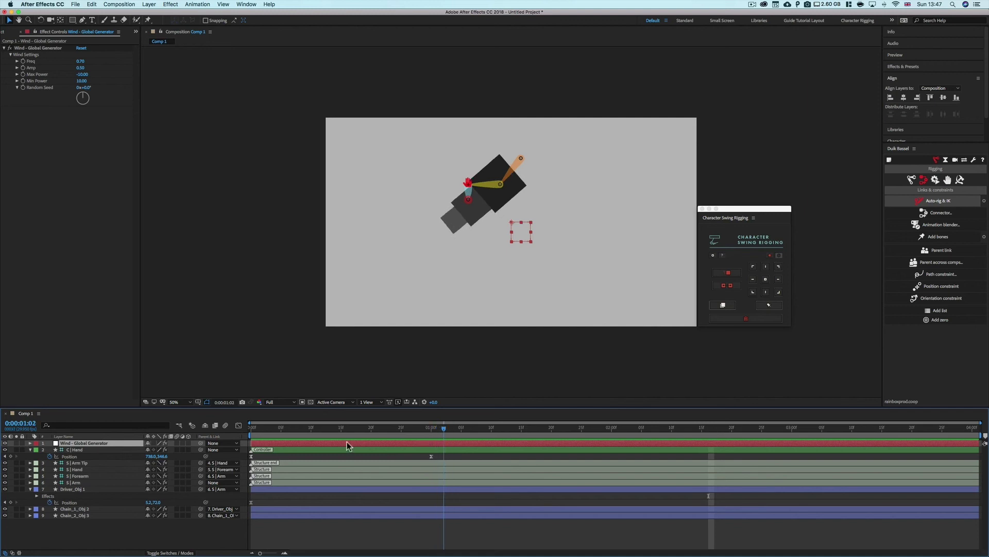
key(space)
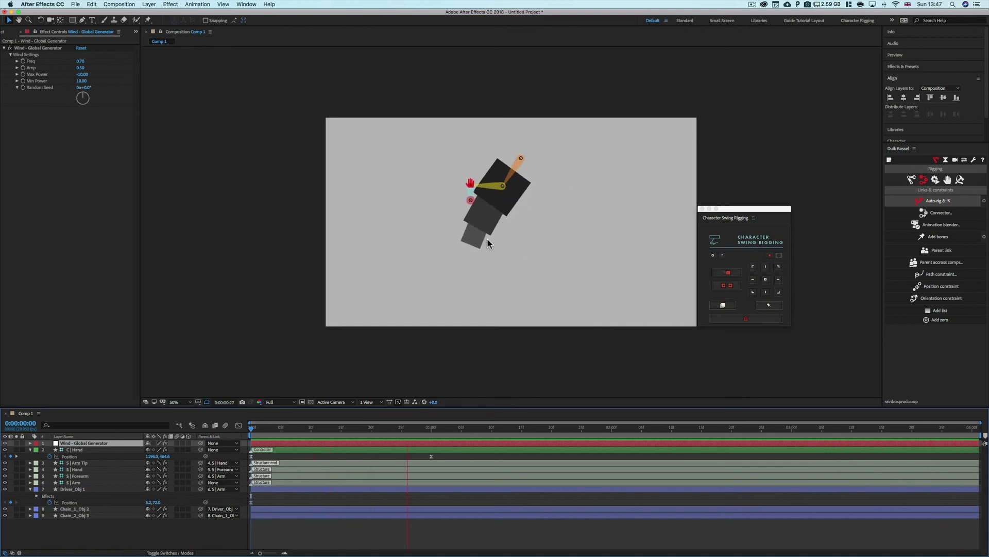
key(space)
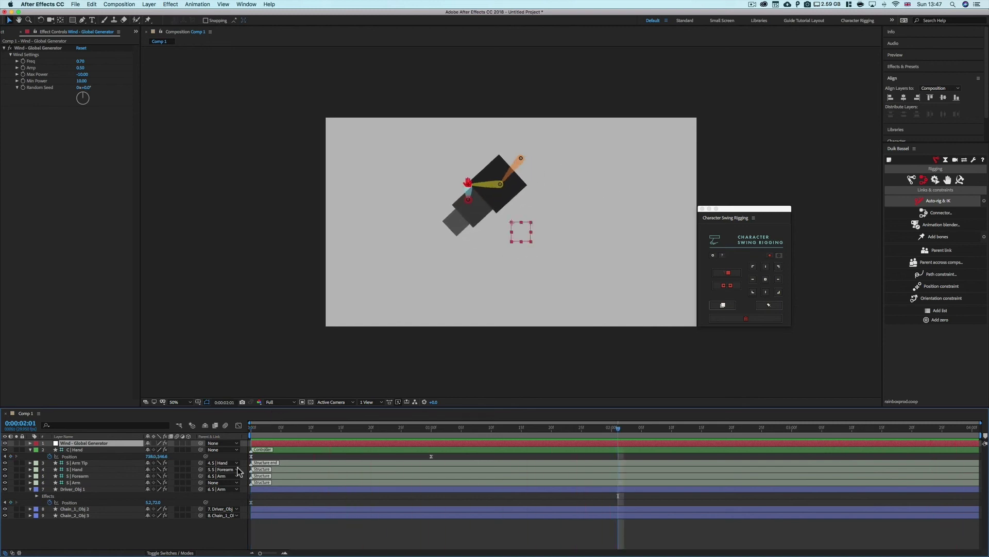
- Parent Driver_Obj 1 to the S | Forearm layer and reposition it on the forearm at about 3.6, 42.5
click(220, 490)
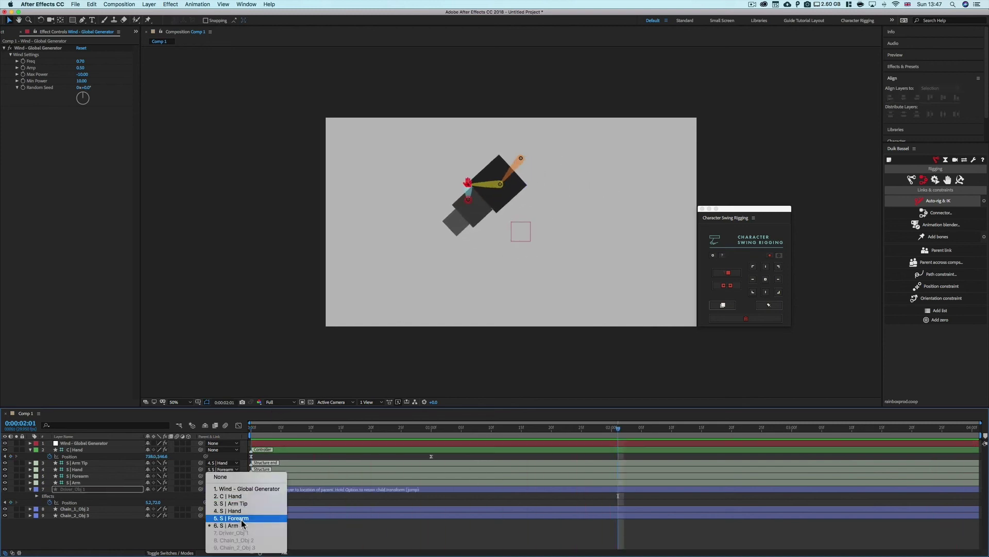
click(234, 518)
drag(496, 207, 490, 213)
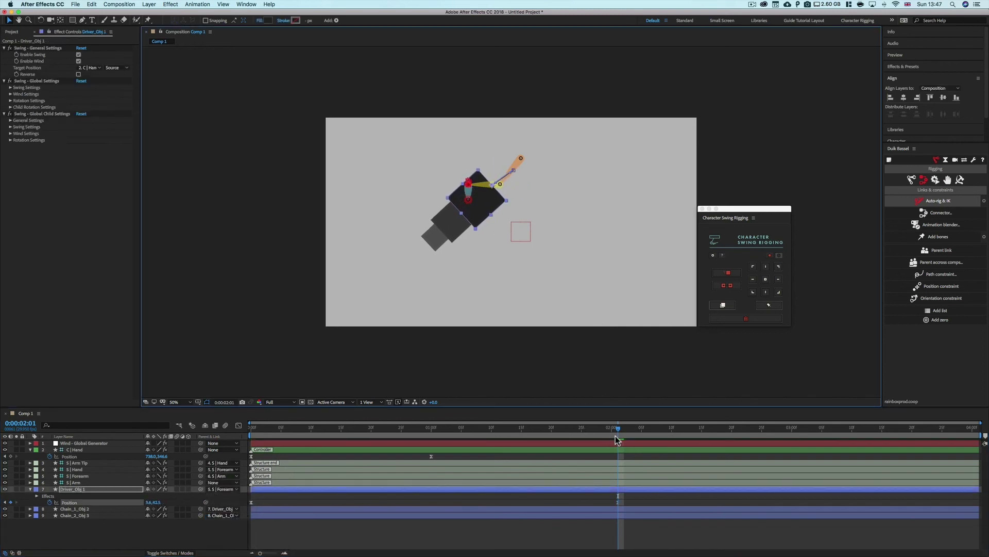
- Move Driver_Obj 1's new position keyframe to the first frame and return the playhead there
drag(269, 503, 252, 506)
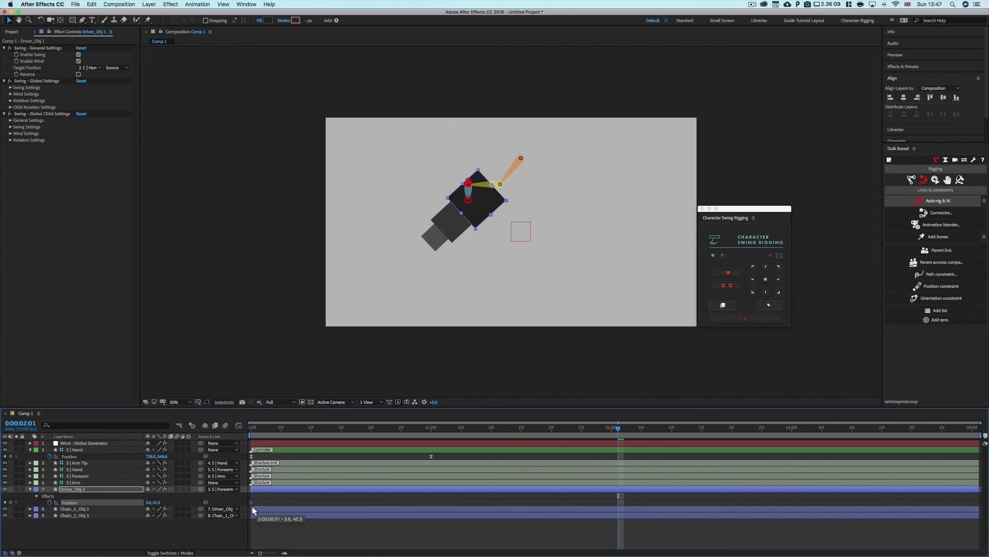
key(Home)
click(232, 542)
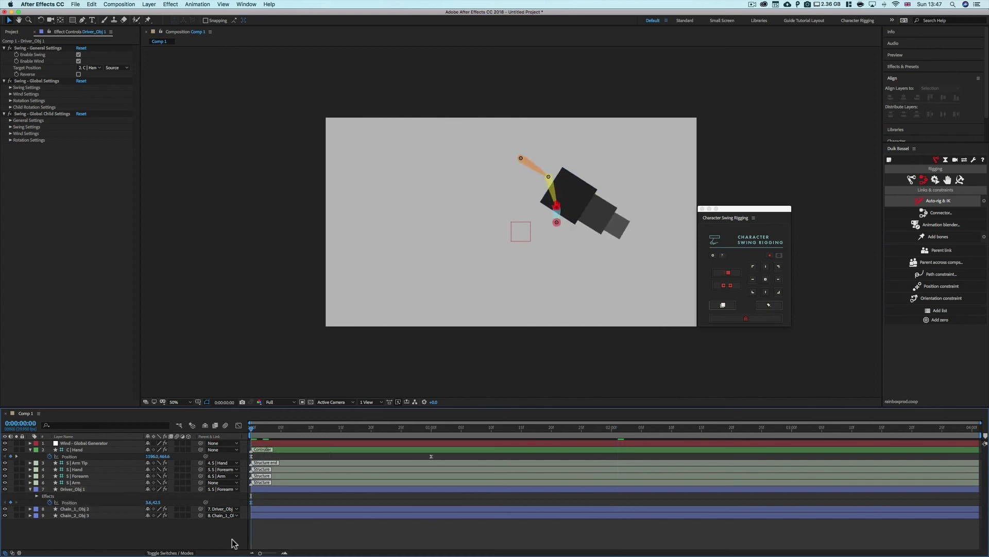
- Scrub and replay the animation from the start to examine how the chain swings while attached to the forearm
key(space)
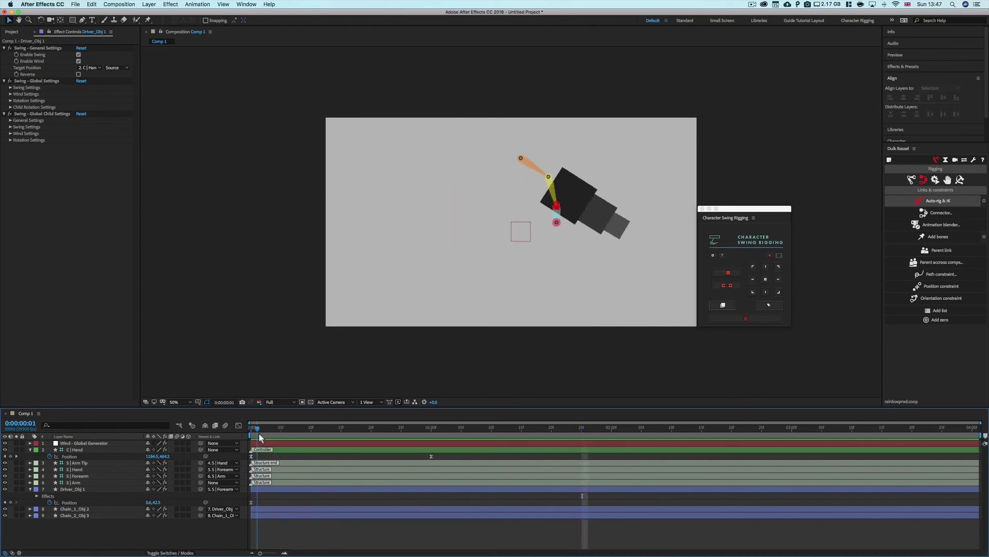
mouse_move(259, 432)
mouse_down()
mouse_move(547, 441)
mouse_move(274, 444)
mouse_up()
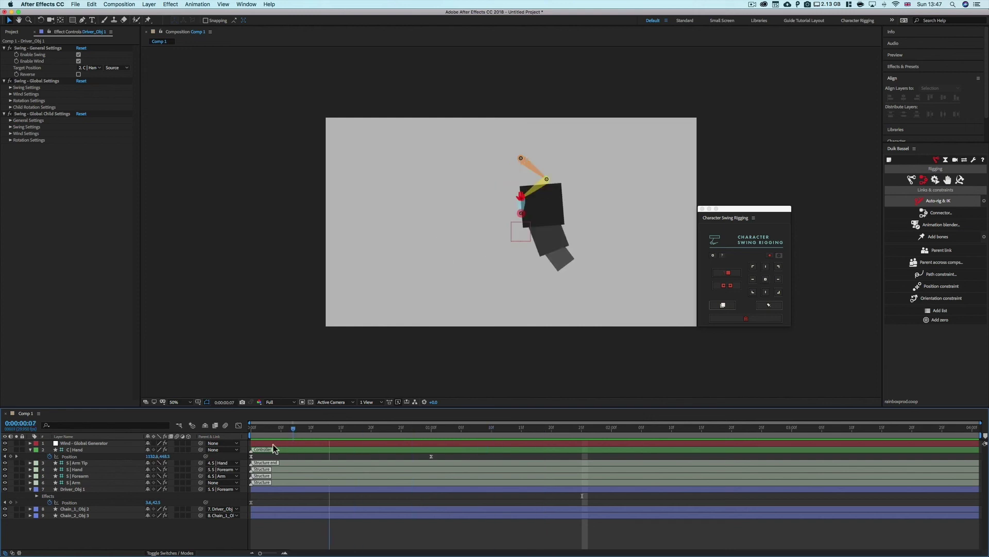
key(space)
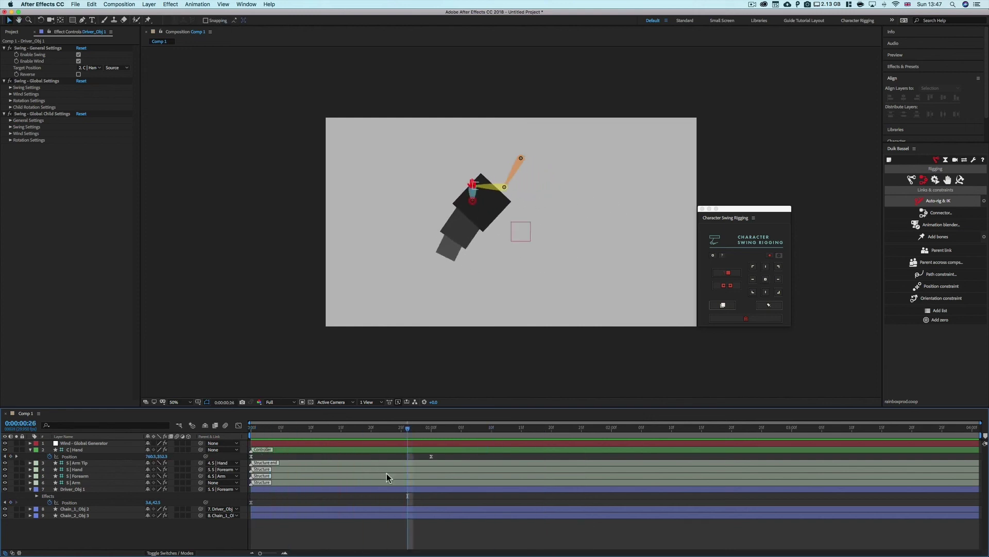
click(256, 432)
drag(258, 432, 429, 435)
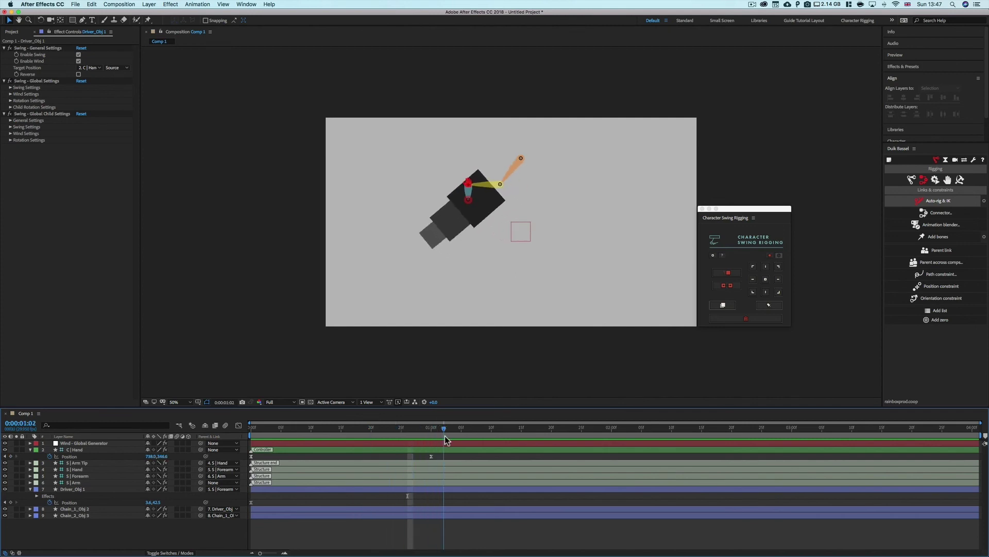
key(space)
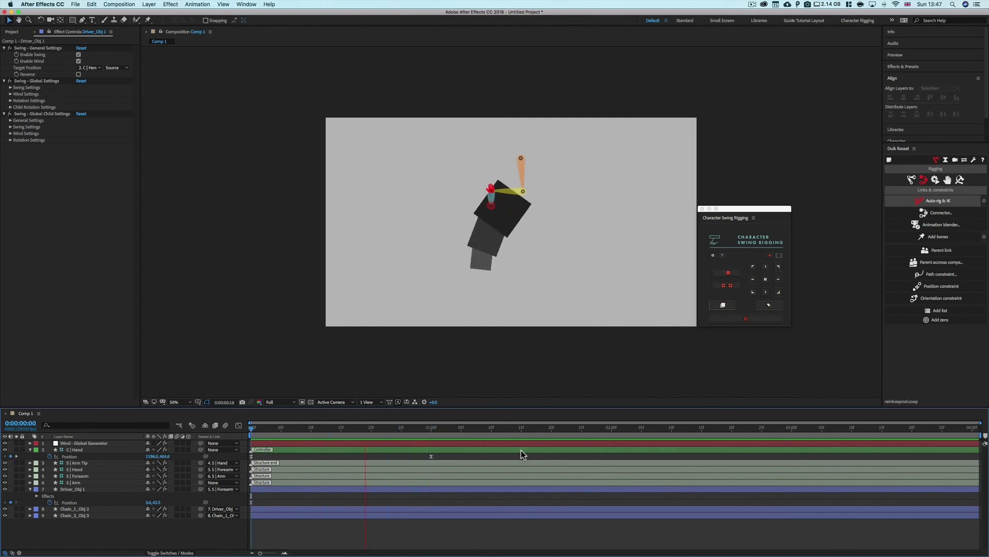
key(space)
drag(459, 432, 257, 438)
drag(320, 444, 255, 449)
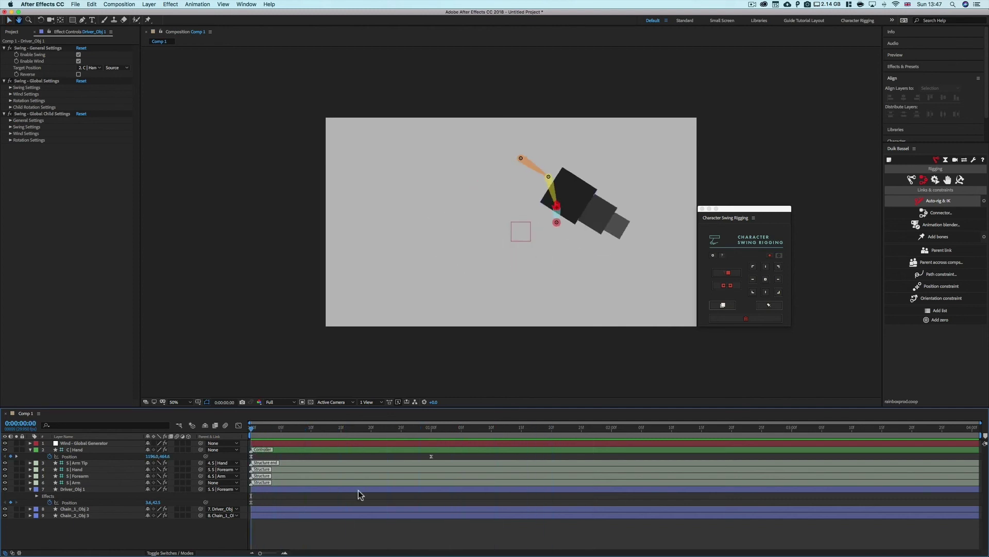
key(space)
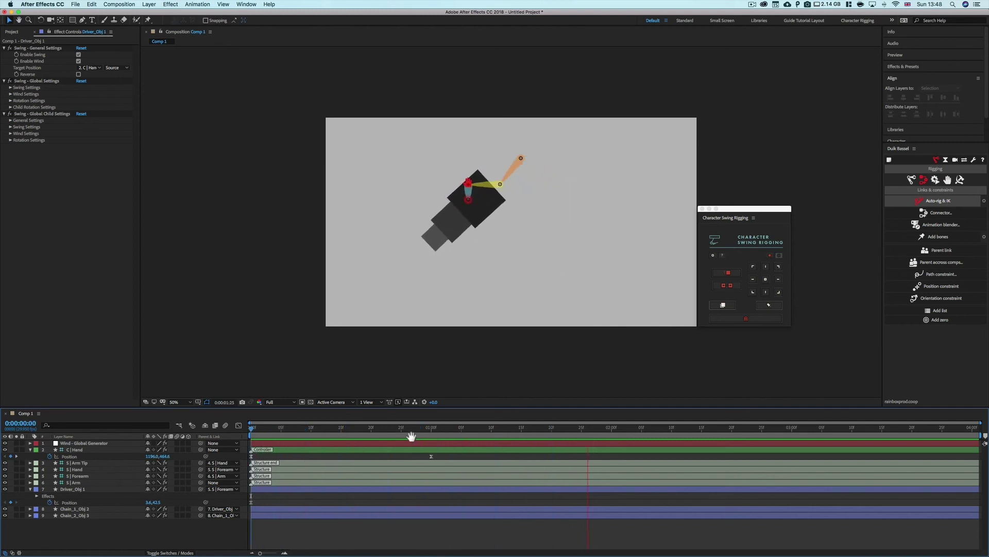
key(space)
key(space)
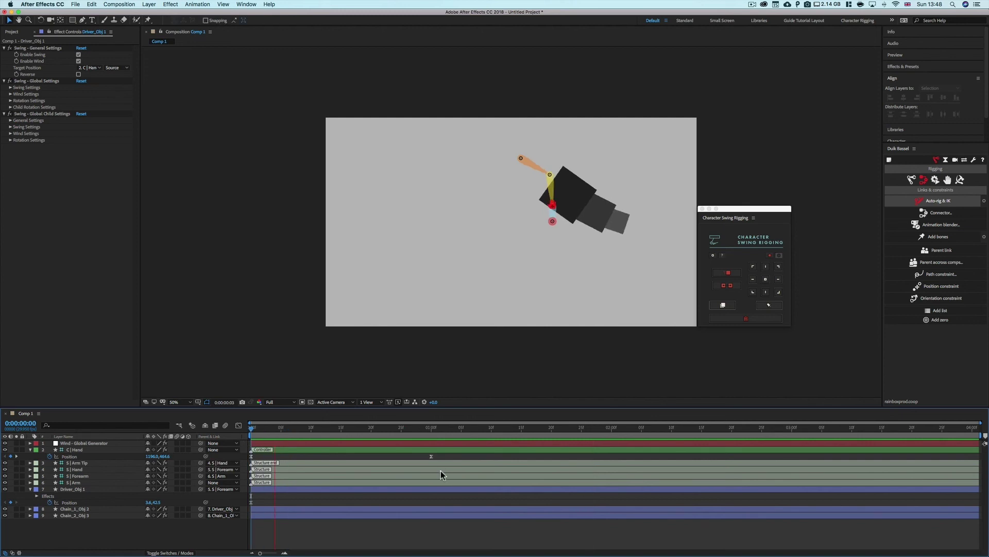
key(space)
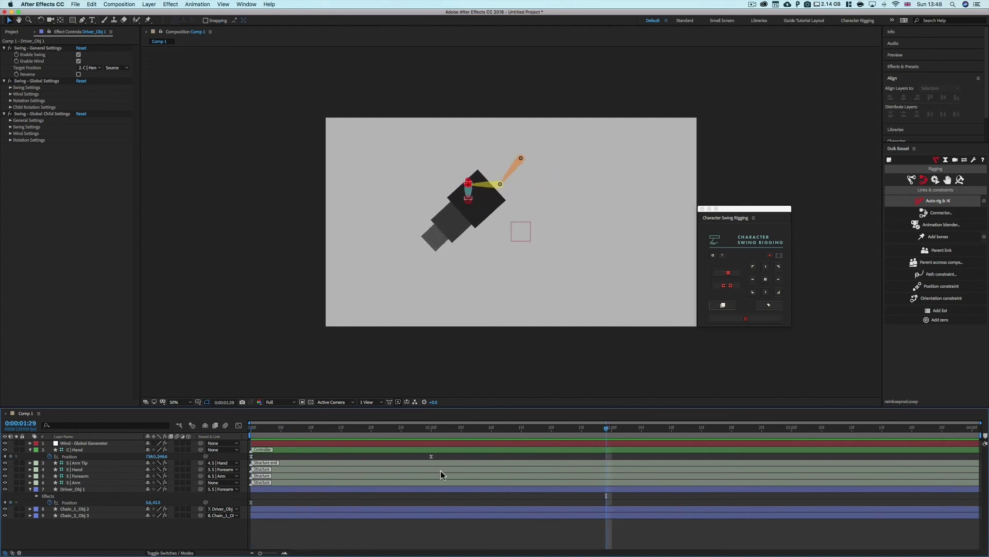